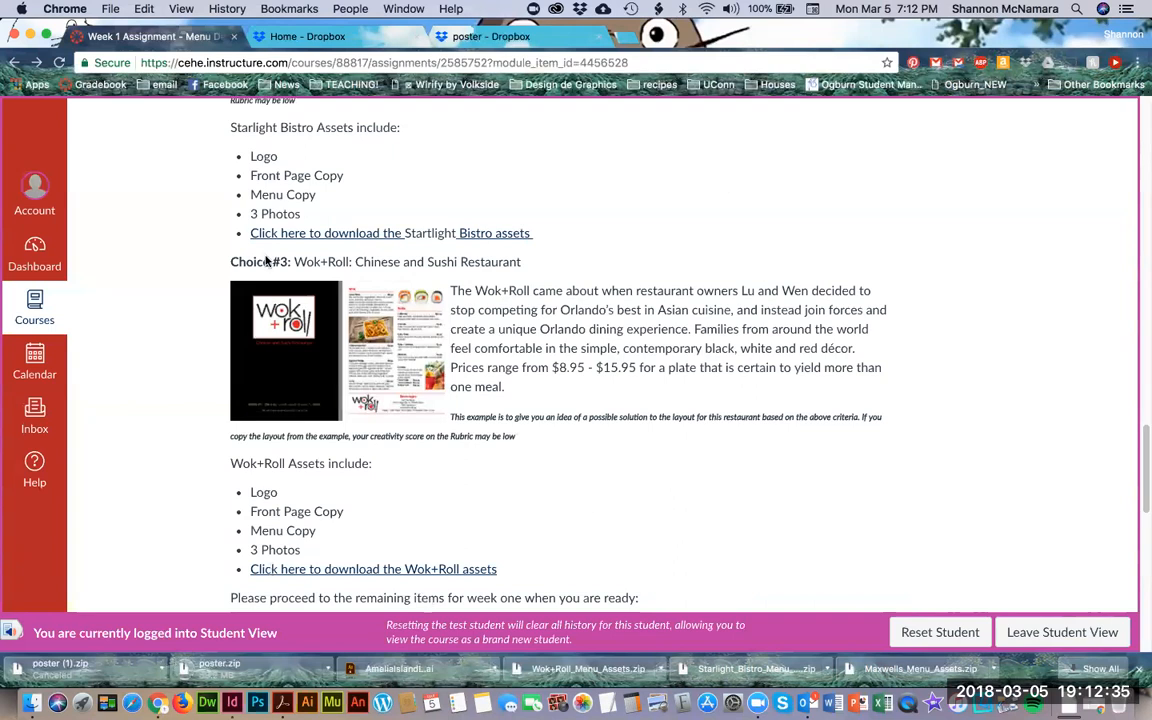
# Review the Maxwell's, Starlight Bistro and Wok+Roll restaurant choices on the assignment page.
pyautogui.scroll(5, 313, 362)
pyautogui.scroll(4, 313, 362)
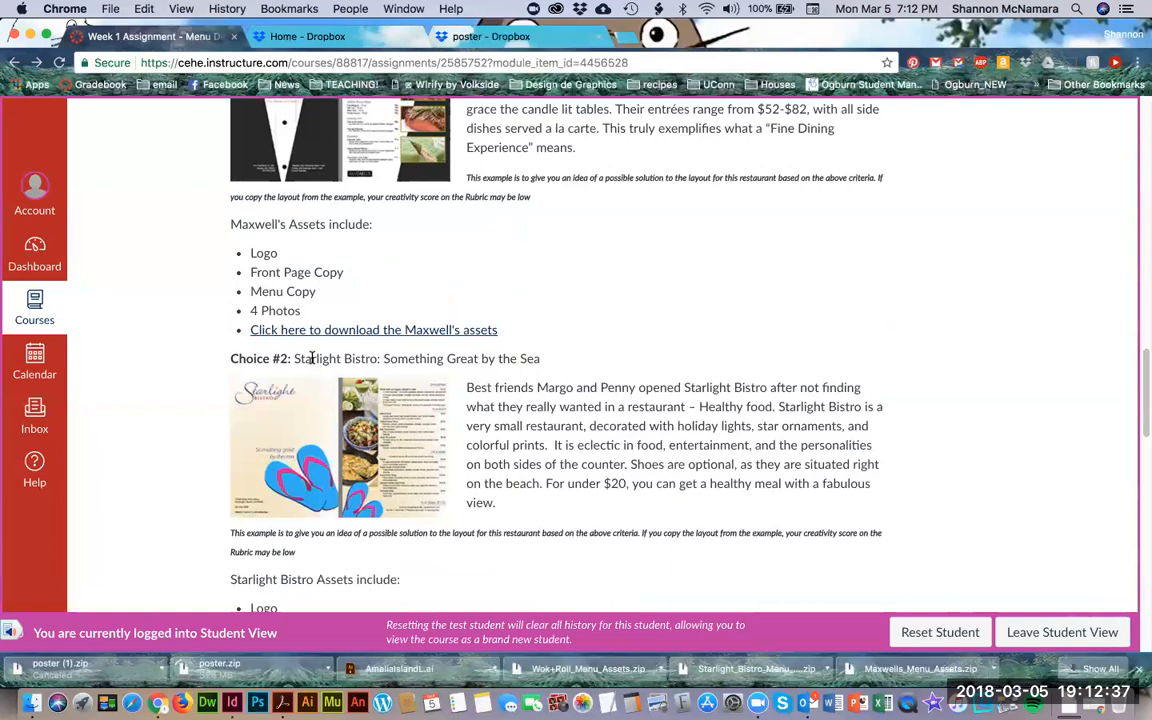
pyautogui.scroll(3, 312, 358)
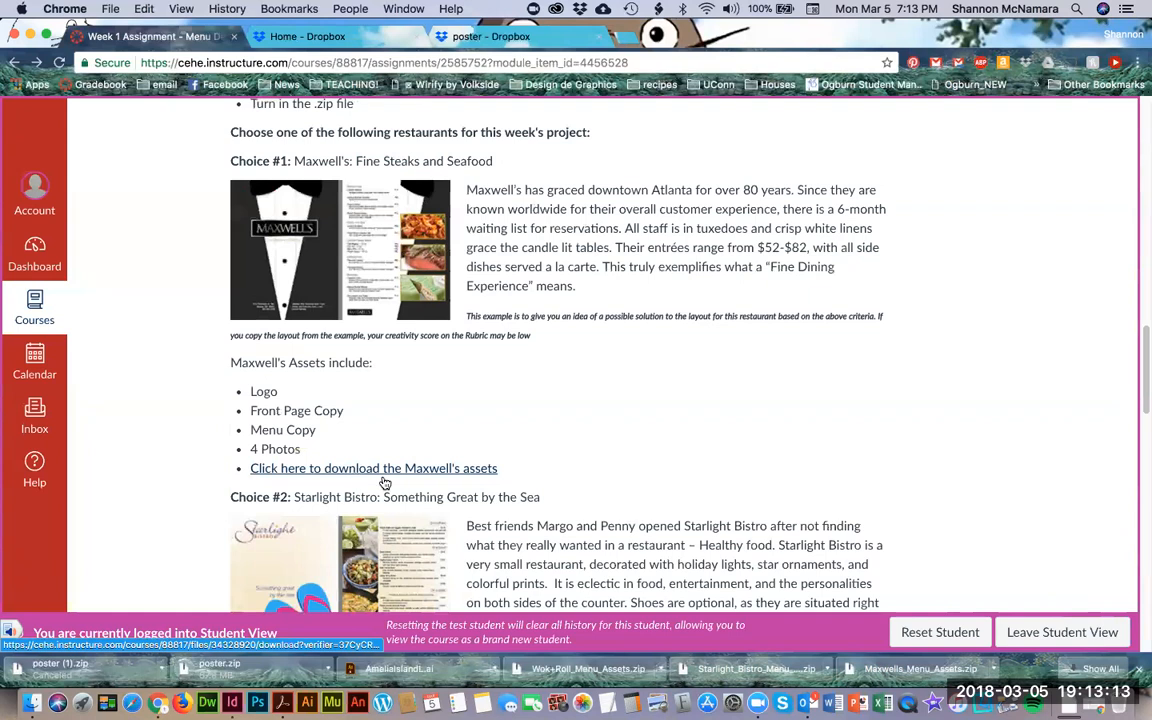
pyautogui.scroll(-5, 612, 450)
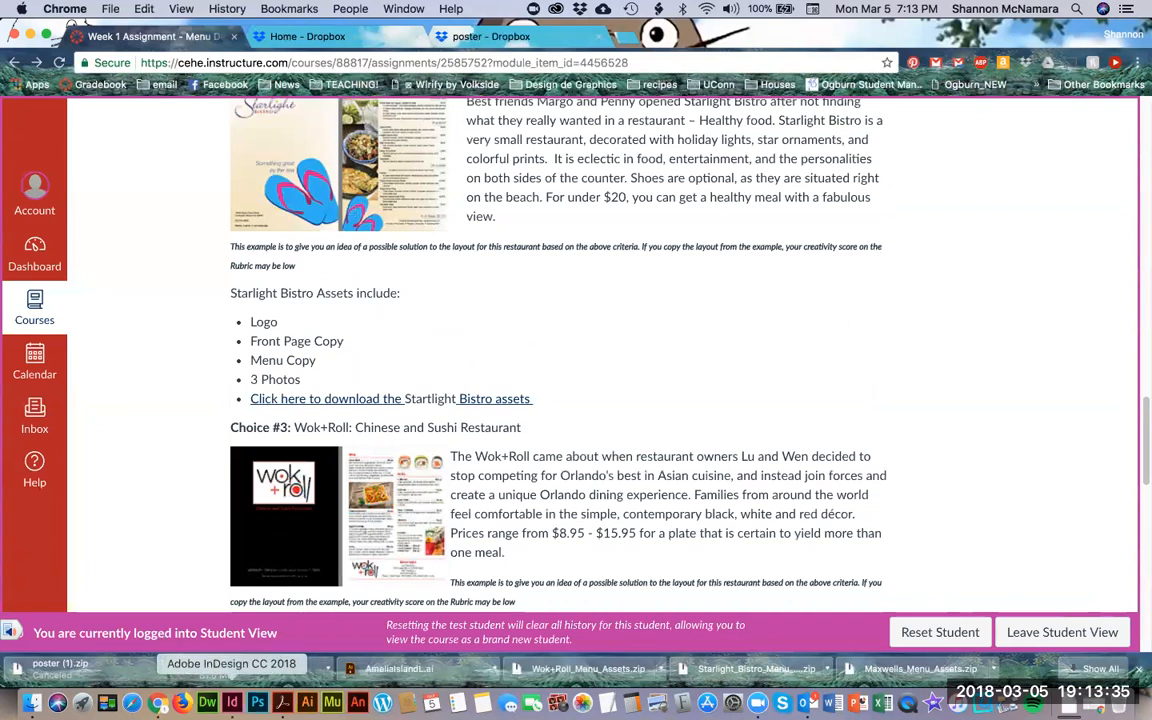
# Switch to InDesign and check the ruler units in the Units & Increments preferences.
pyautogui.click(231, 703)
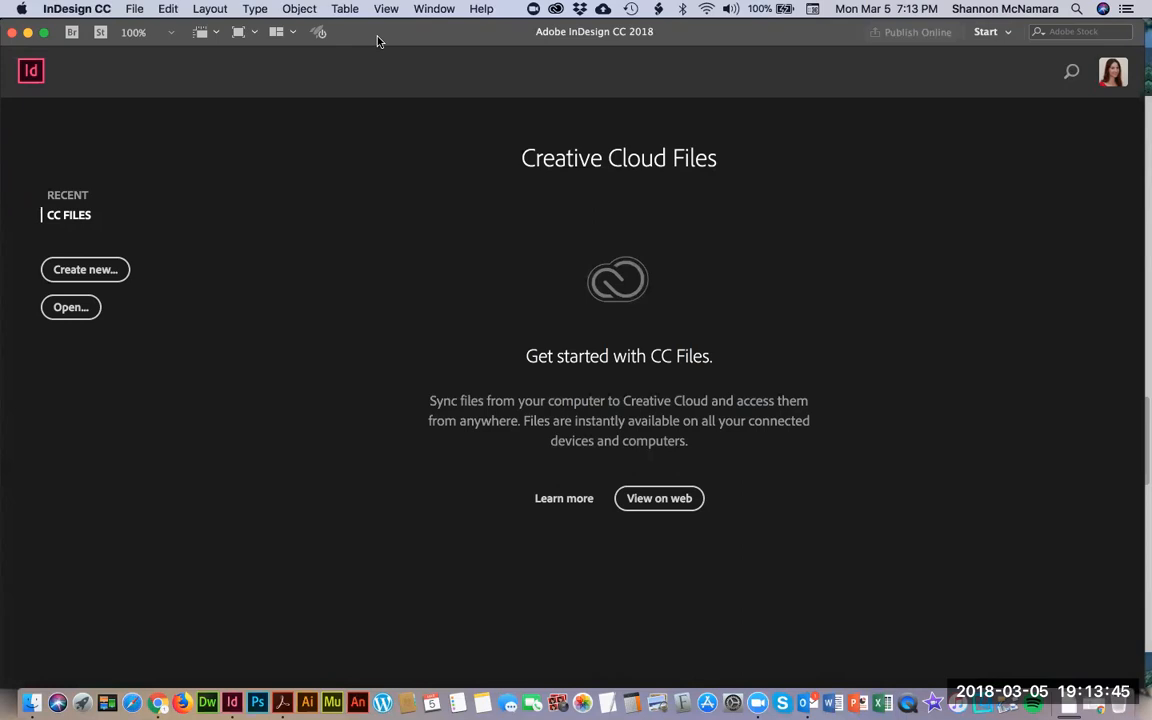
pyautogui.click(72, 13)
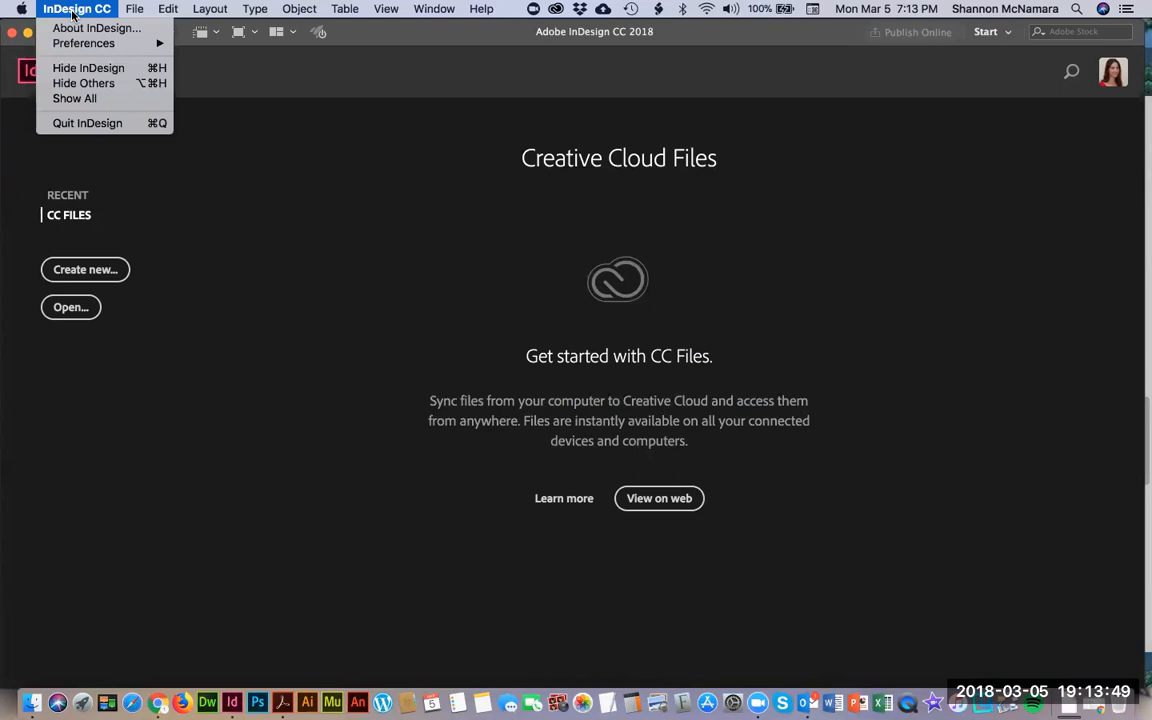
pyautogui.moveTo(88, 50)
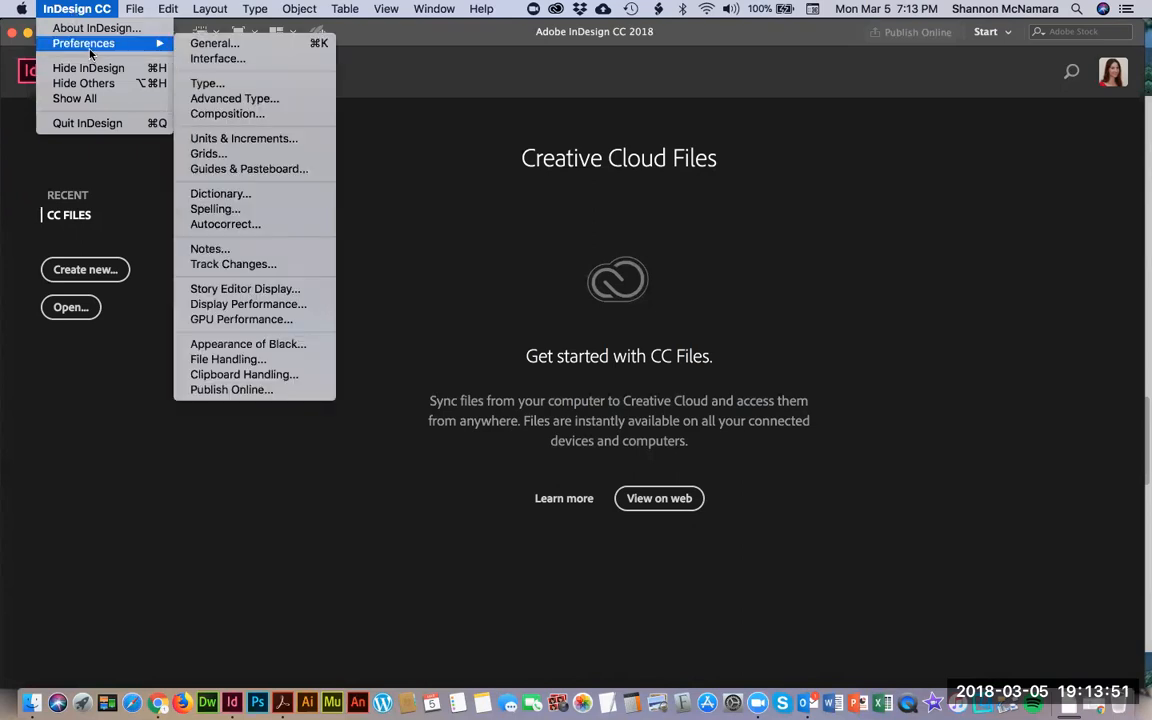
pyautogui.click(246, 139)
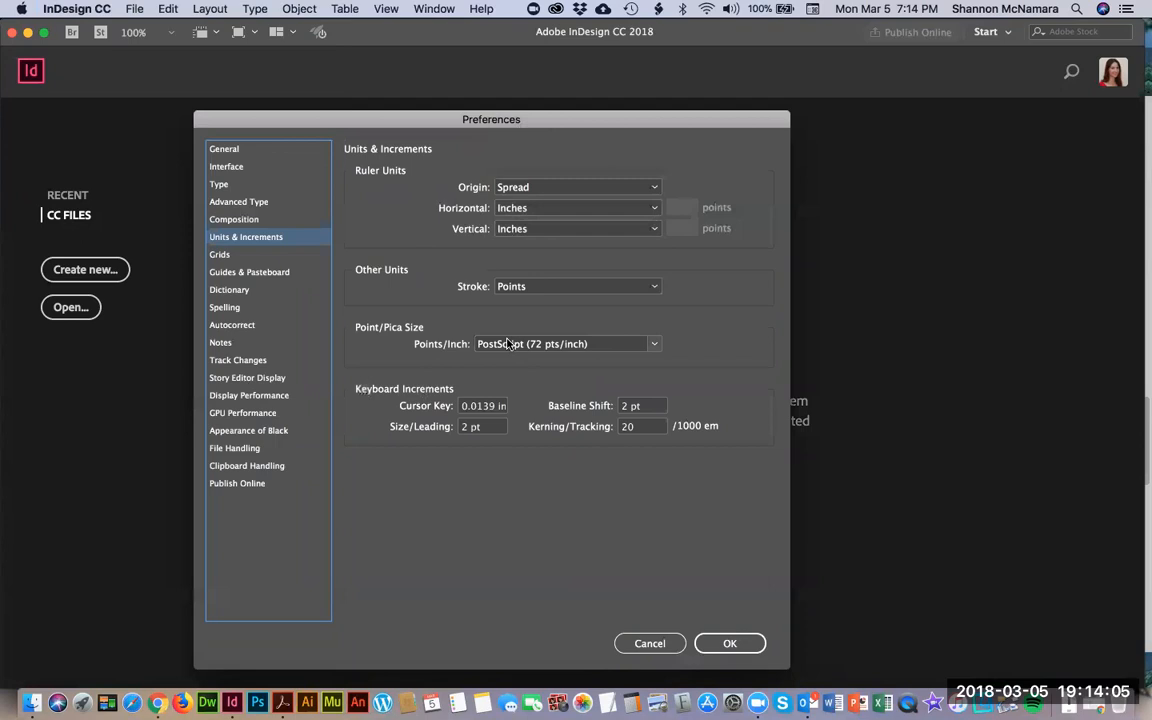
pyautogui.click(730, 648)
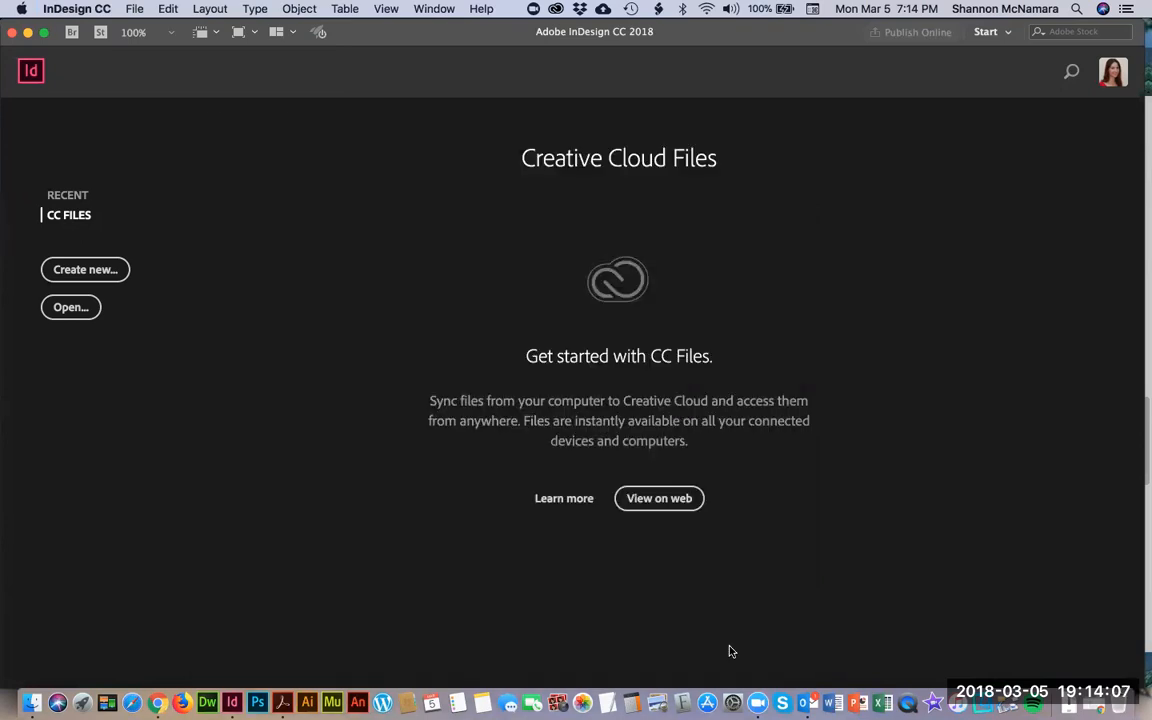
pyautogui.click(32, 703)
pyautogui.moveTo(723, 153); pyautogui.dragTo(296, 142)
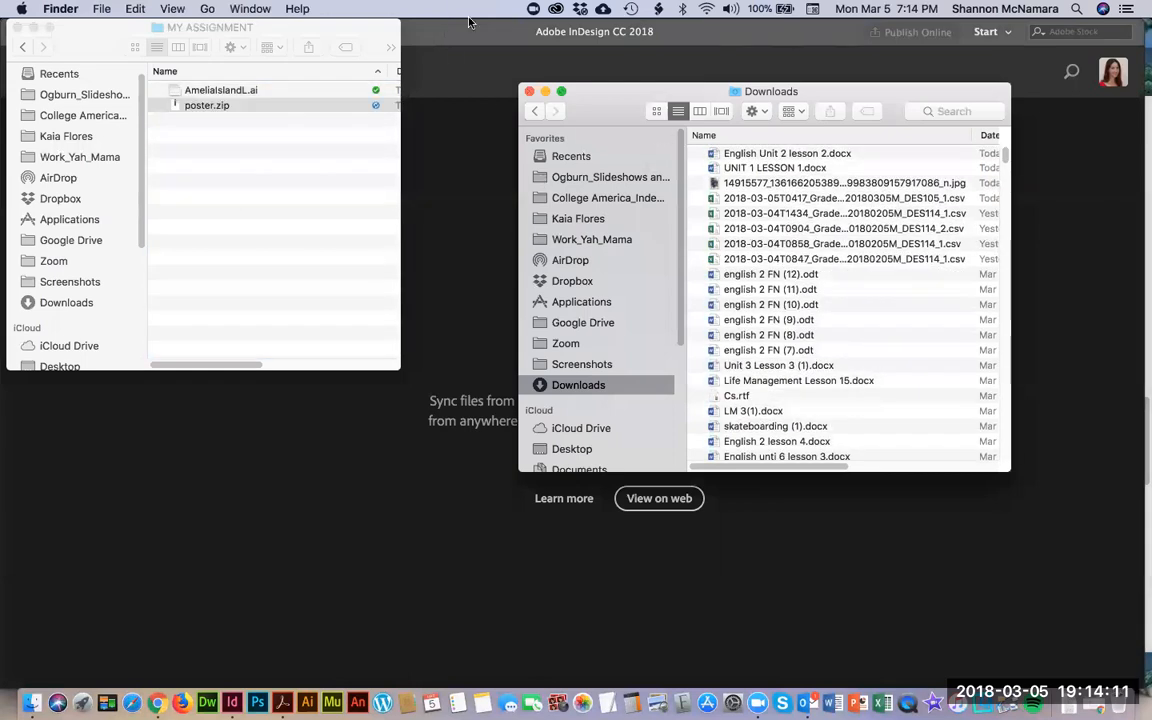
pyautogui.click(415, 32)
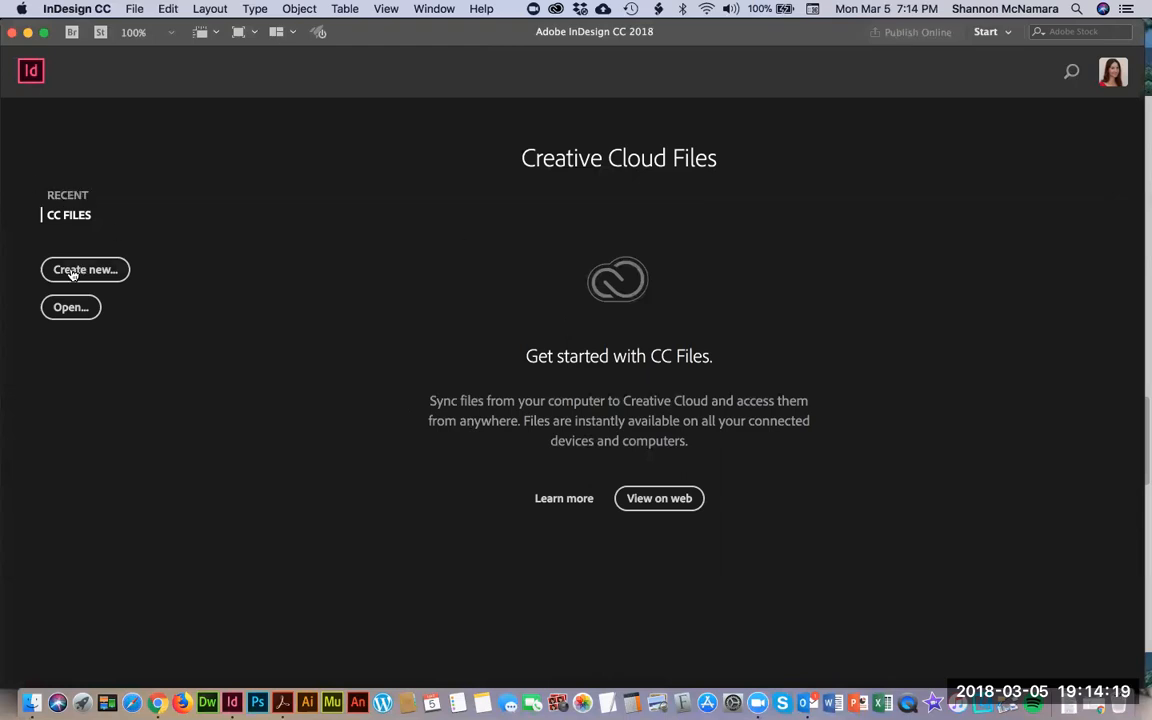
# Start a new document and bring up the blank print presets.
pyautogui.click(133, 8)
pyautogui.moveTo(142, 28)
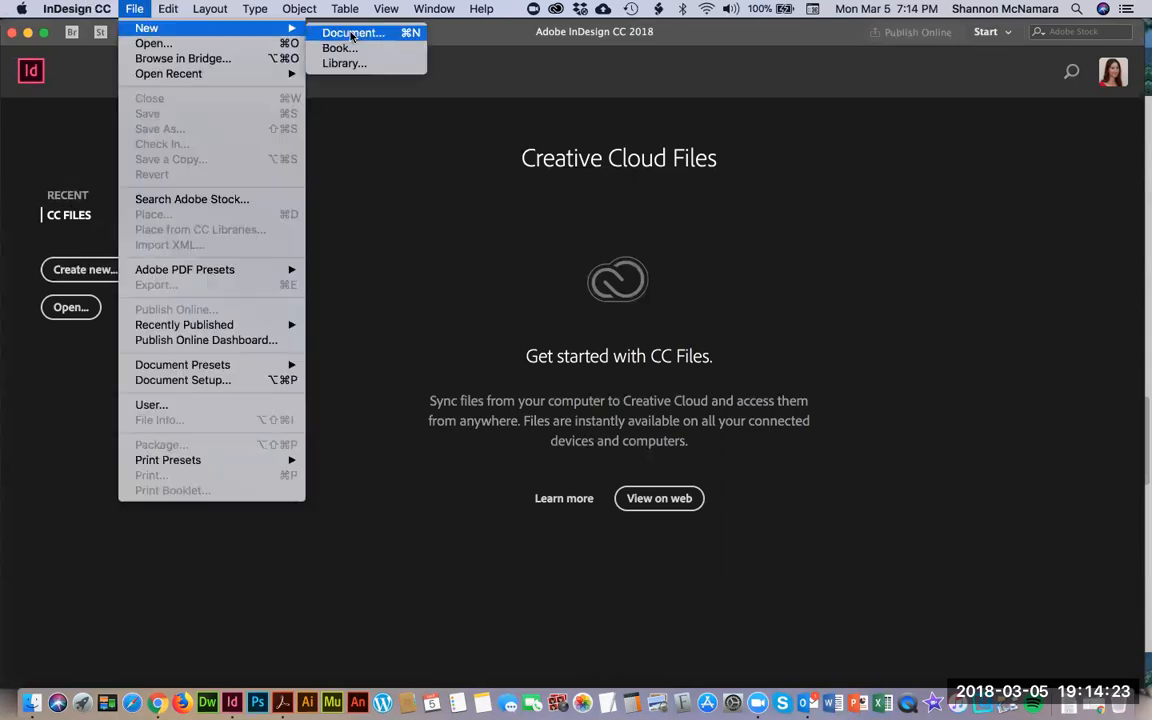
pyautogui.click(497, 35)
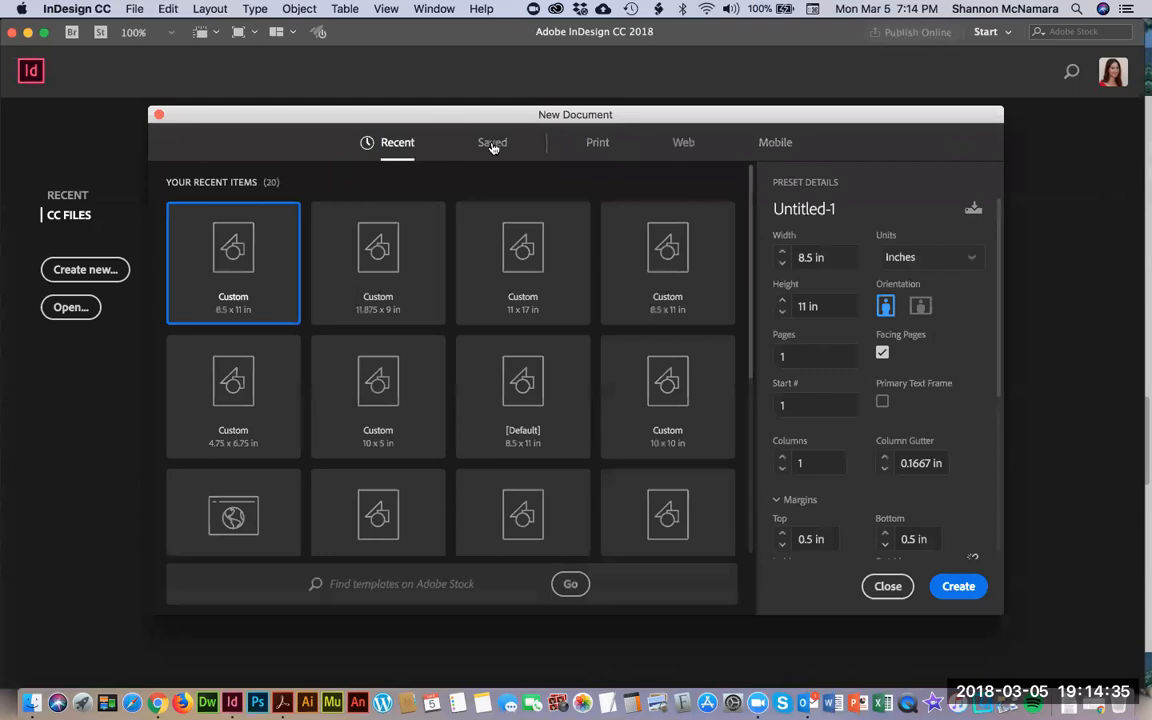
pyautogui.click(597, 145)
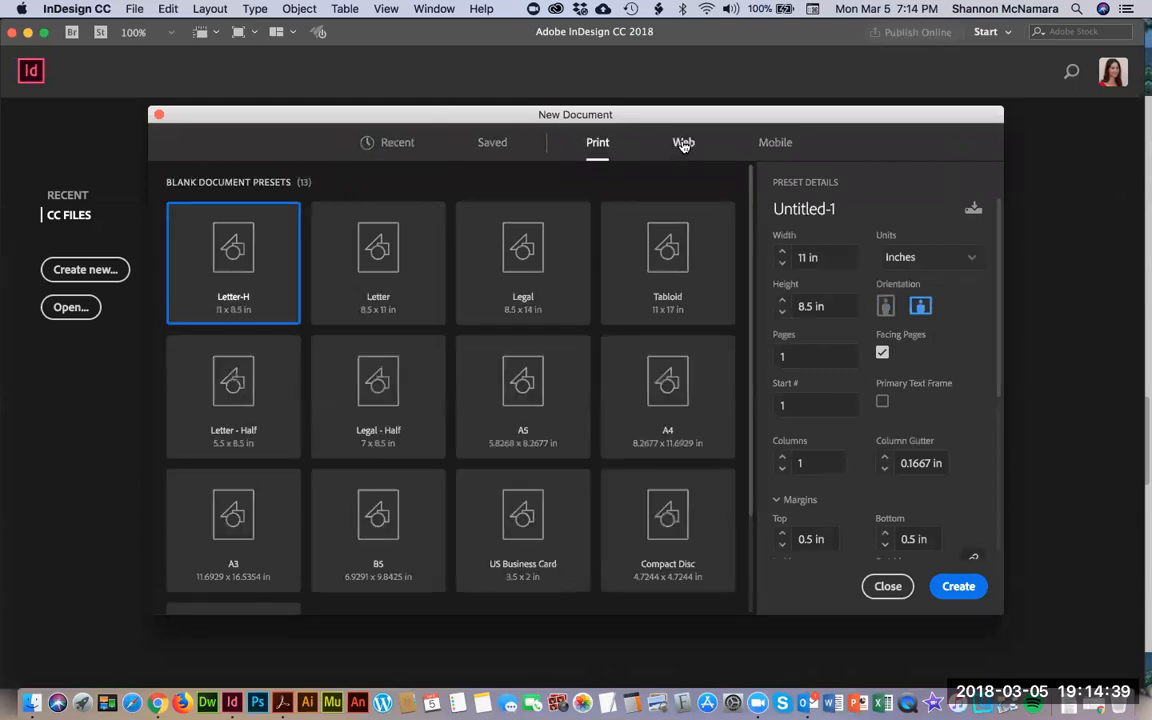
# Switch to the assignment page in Chrome and read the new document specifications under the prompt.
pyautogui.press('super+Tab')
pyautogui.press('super+Tab')
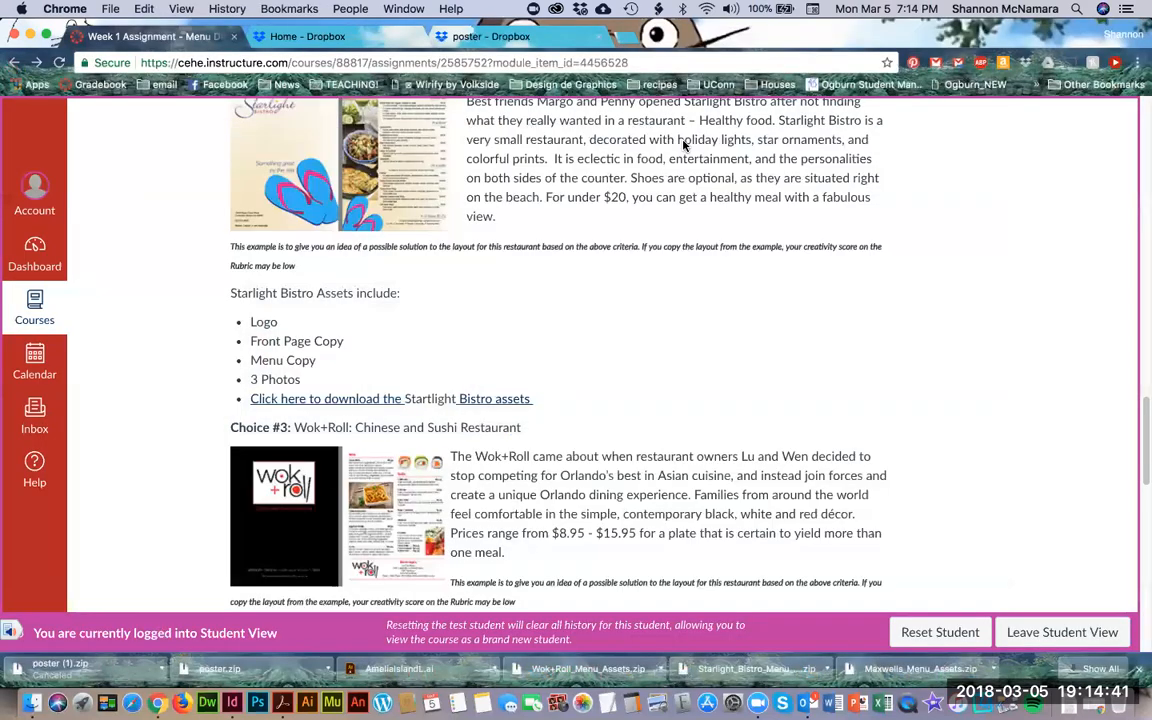
pyautogui.scroll(15, 663, 410)
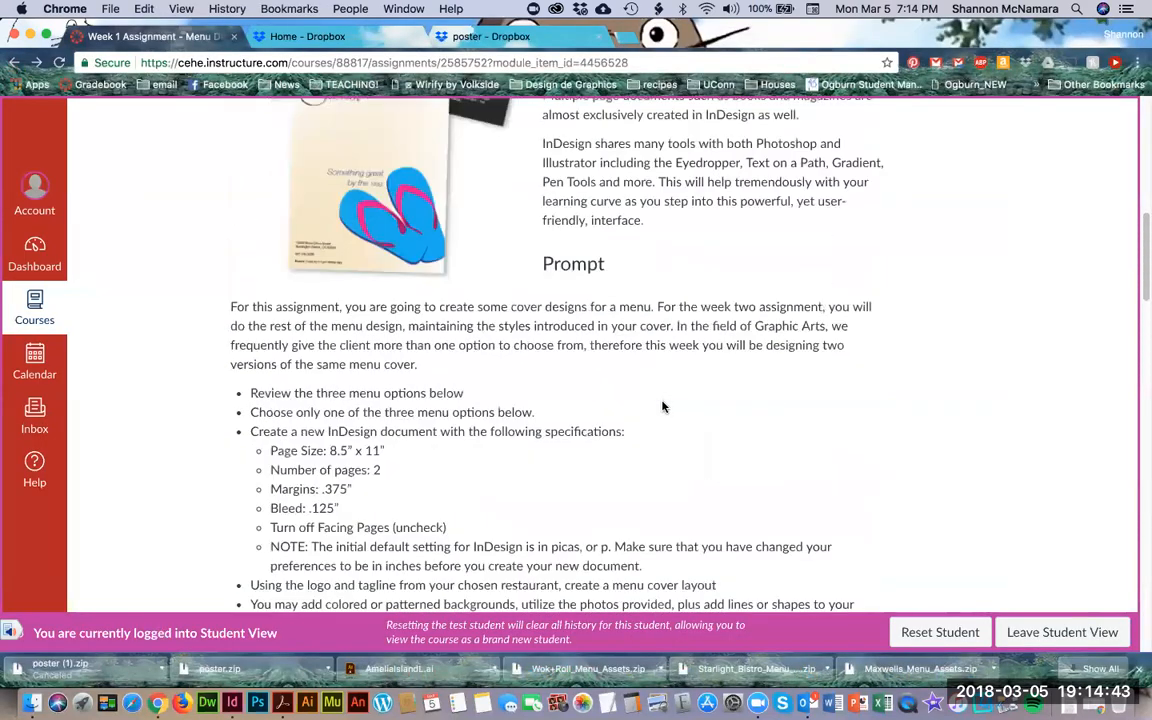
pyautogui.scroll(-3, 380, 321)
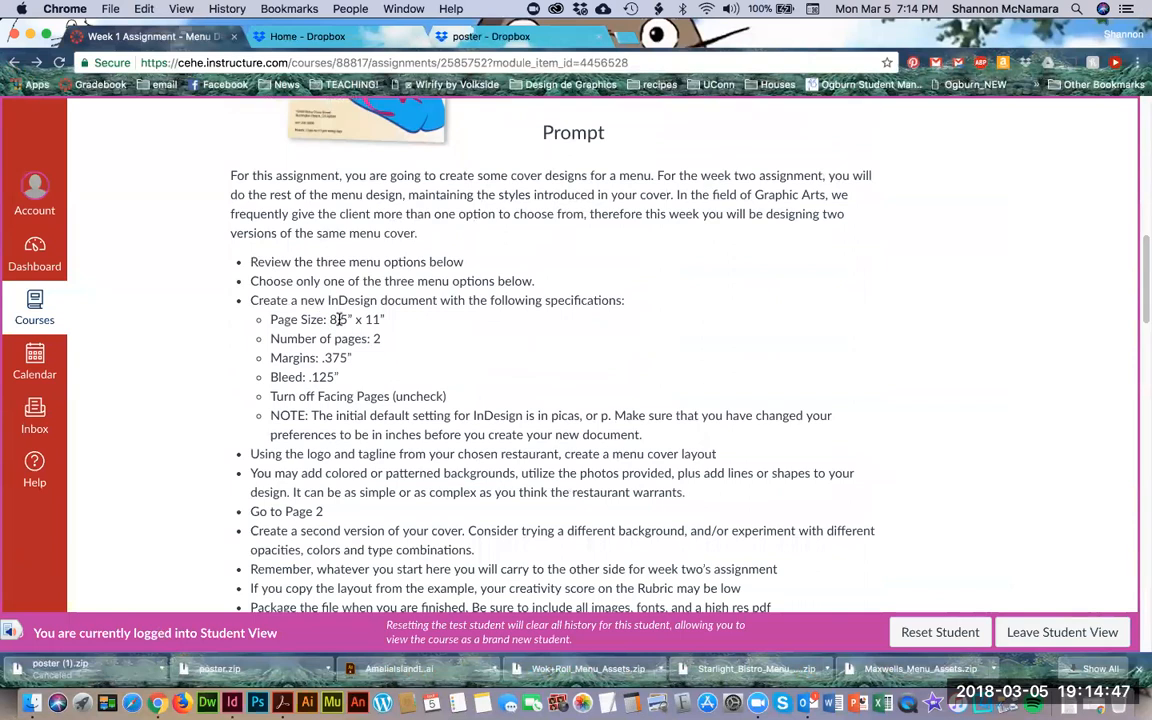
# Return to InDesign and give the new document portrait orientation at 8.5 x 11 in, checking it against the assignment's page size.
pyautogui.press('super+Tab')
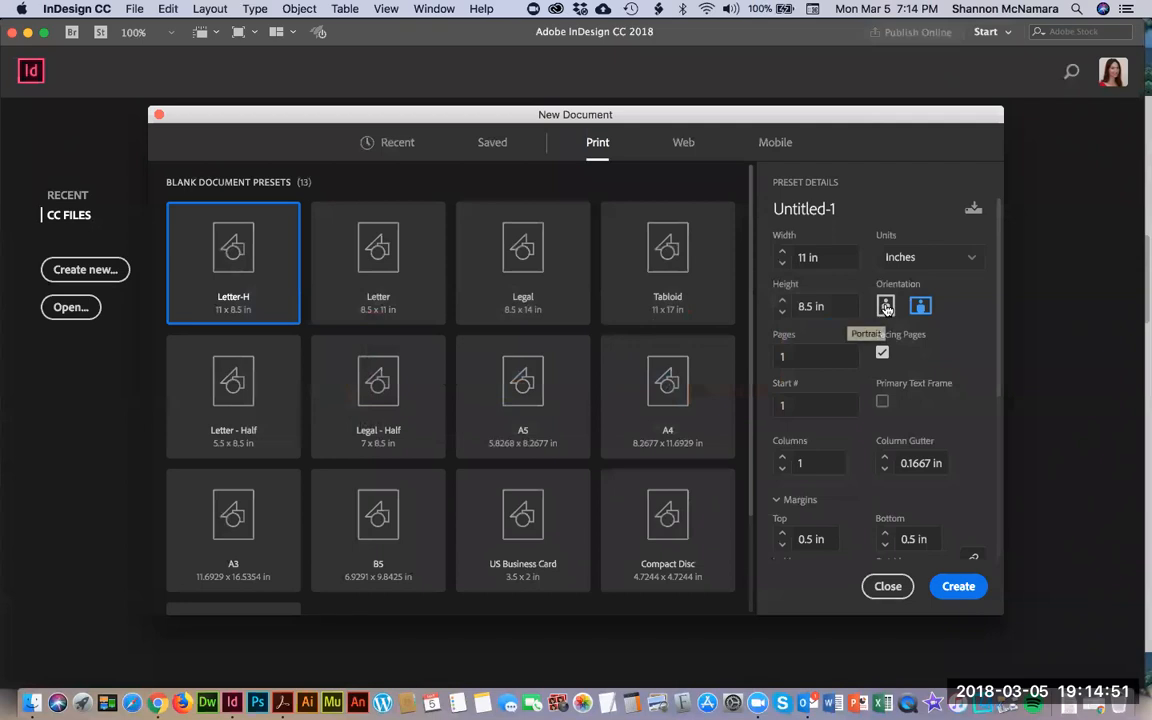
pyautogui.click(886, 309)
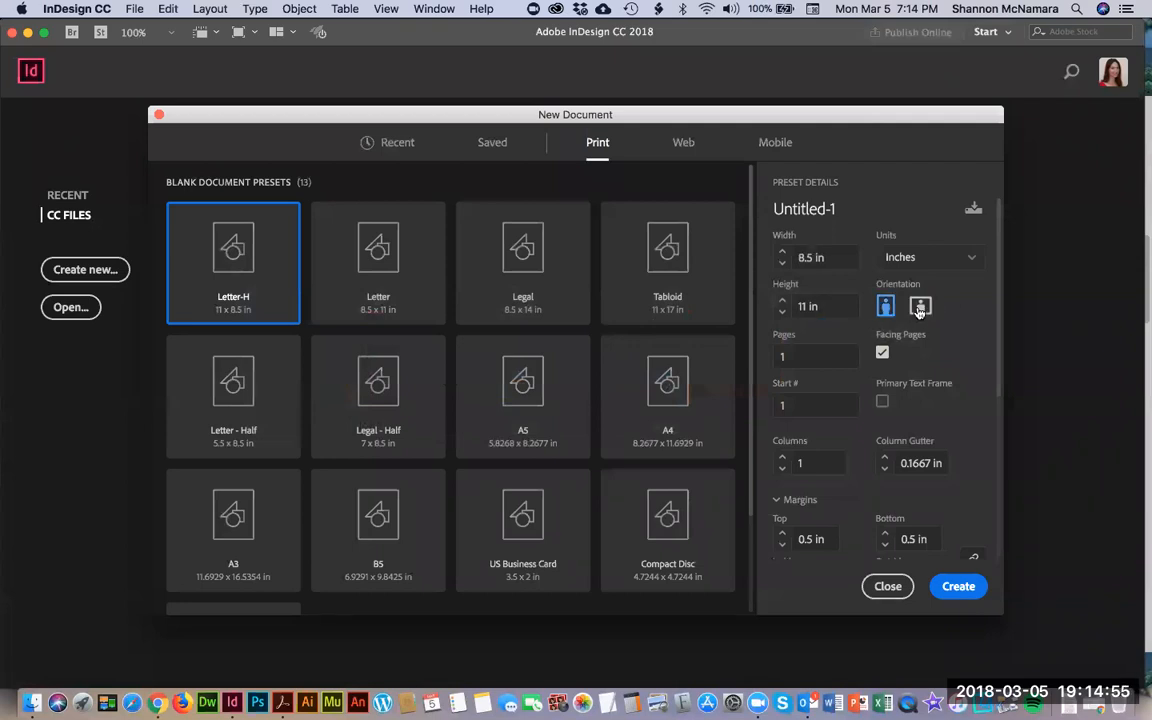
pyautogui.press('super+Tab')
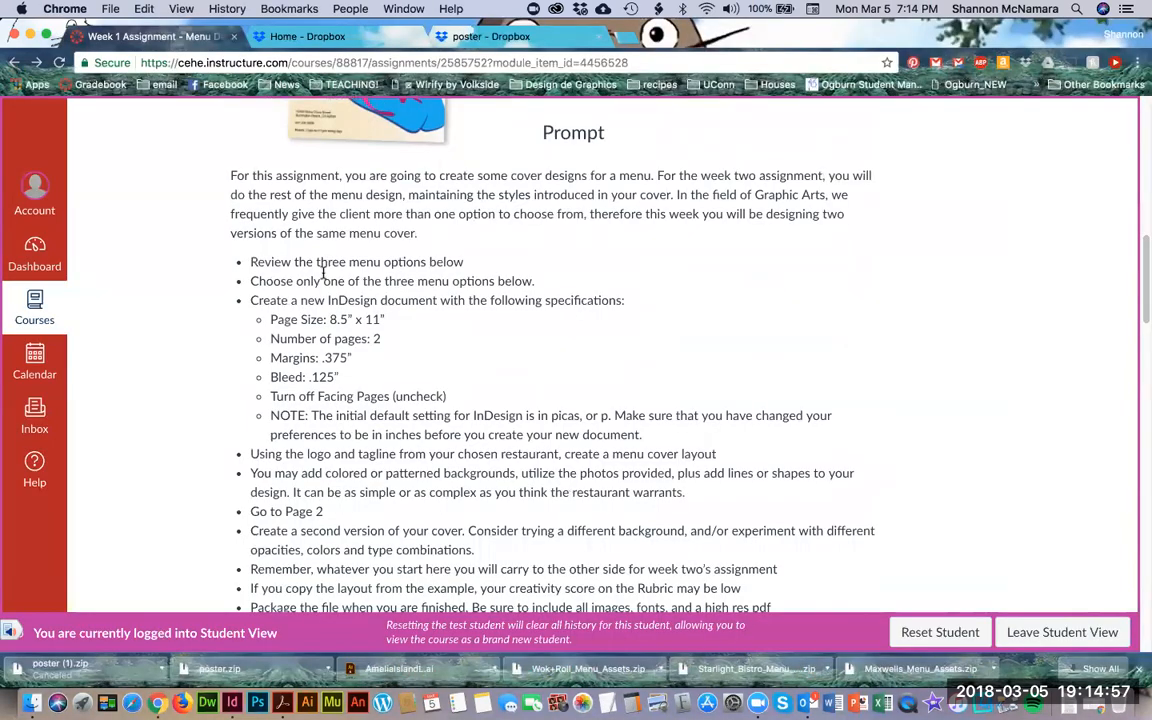
pyautogui.press('super+Tab')
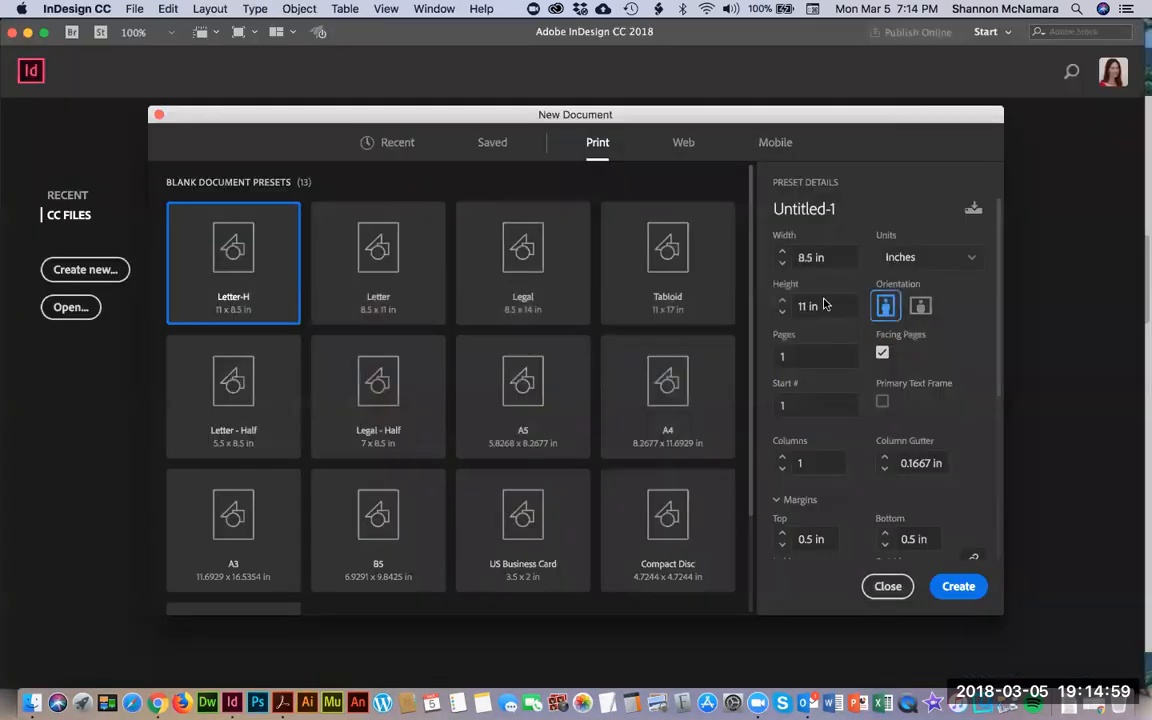
# Set the new document to 2 pages and turn off facing pages.
pyautogui.click(783, 355)
pyautogui.write('2')
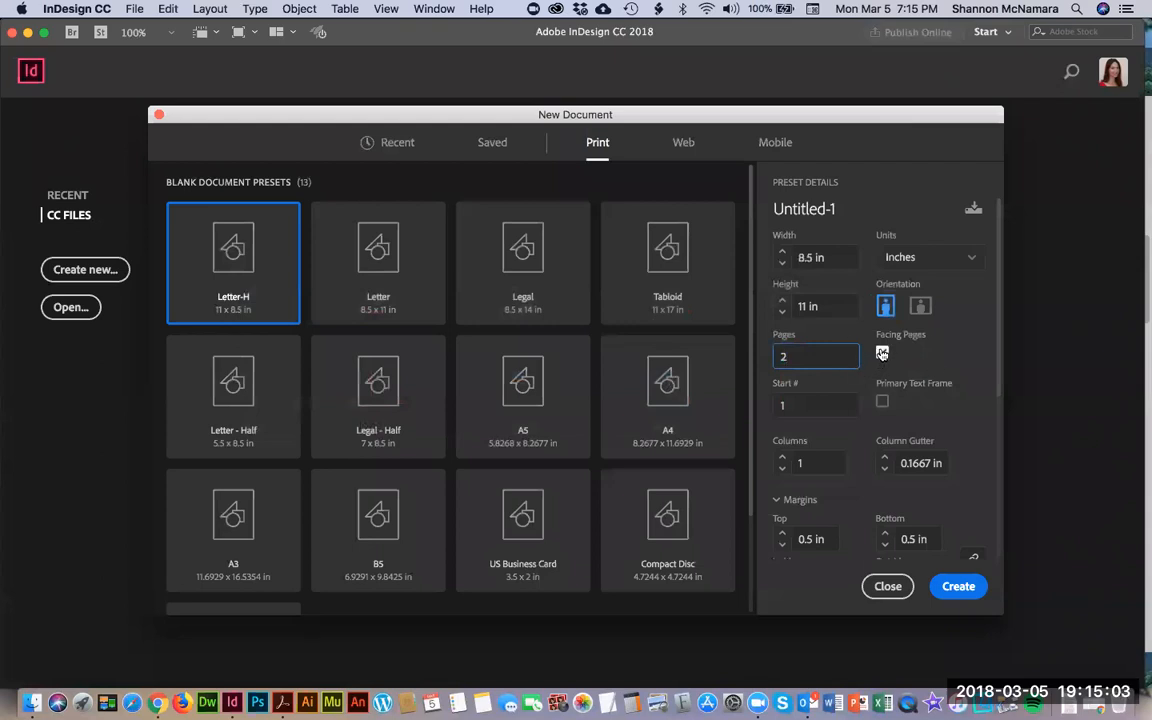
pyautogui.click(882, 353)
pyautogui.click(805, 406)
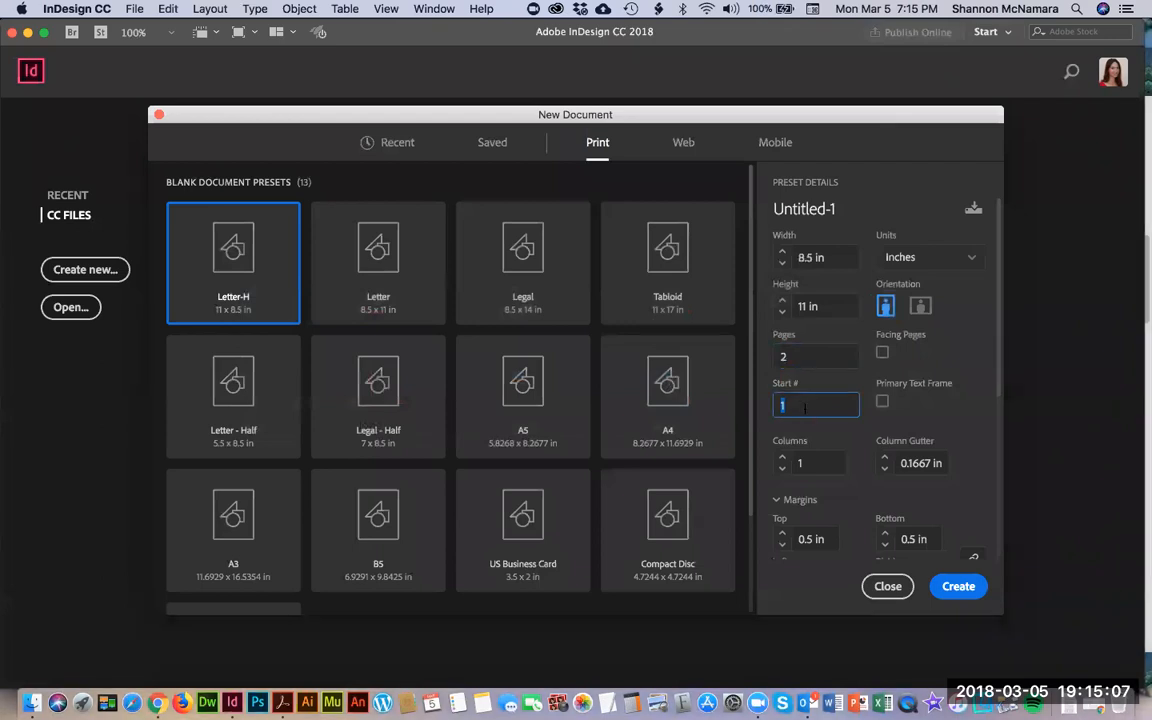
# Copy the margin value .375 from the assignment page and apply it to all four margins of the new InDesign document.
pyautogui.press('super+Tab')
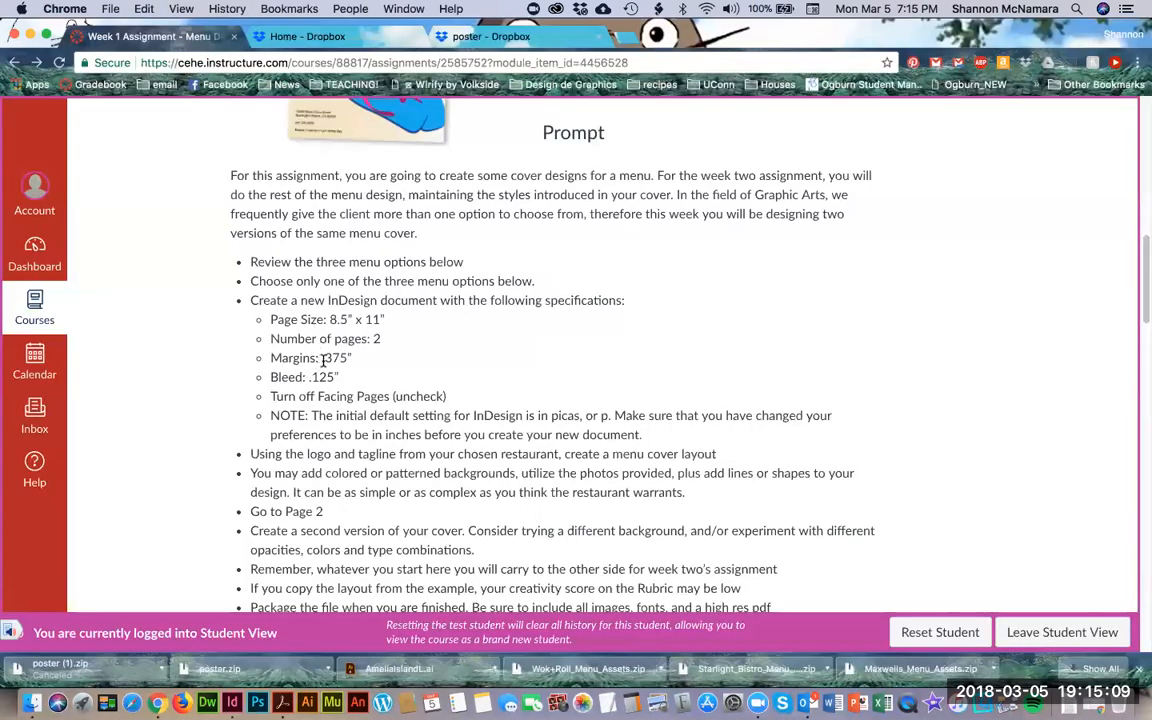
pyautogui.moveTo(321, 357); pyautogui.dragTo(344, 357)
pyautogui.hotkey('ctrl', 'c')
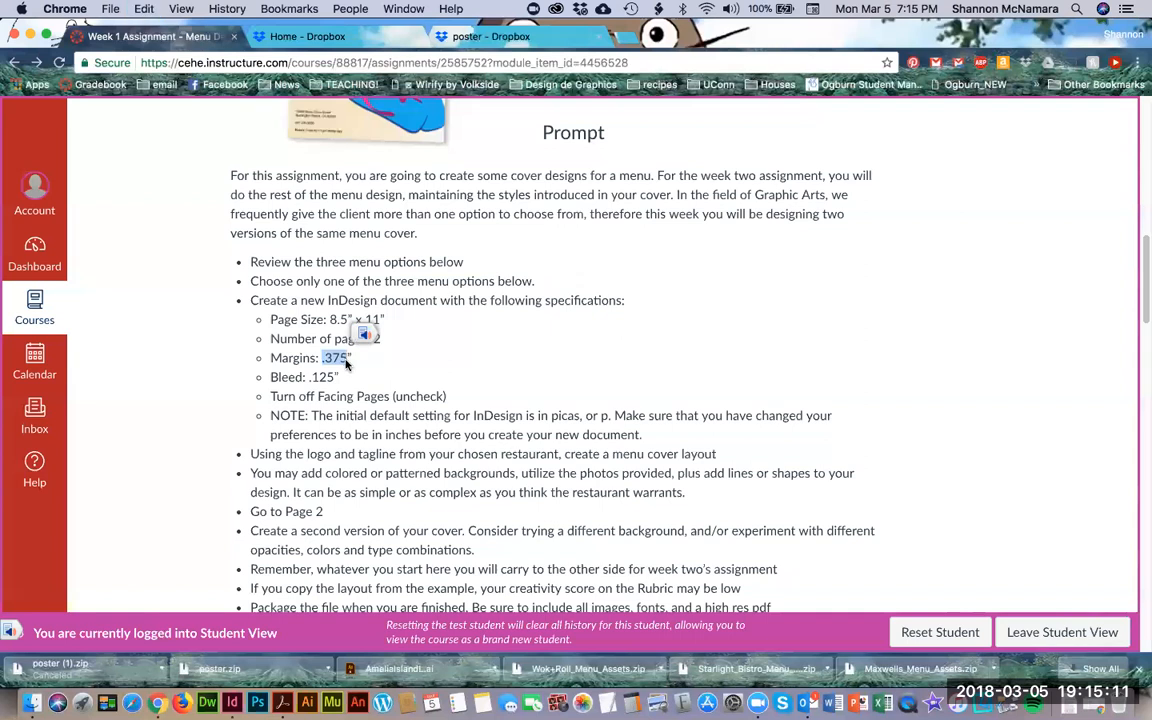
pyautogui.press('super+Tab')
pyautogui.scroll(-3, 870, 436)
pyautogui.click(800, 363)
pyautogui.hotkey('ctrl', 'v')
pyautogui.press('Tab')
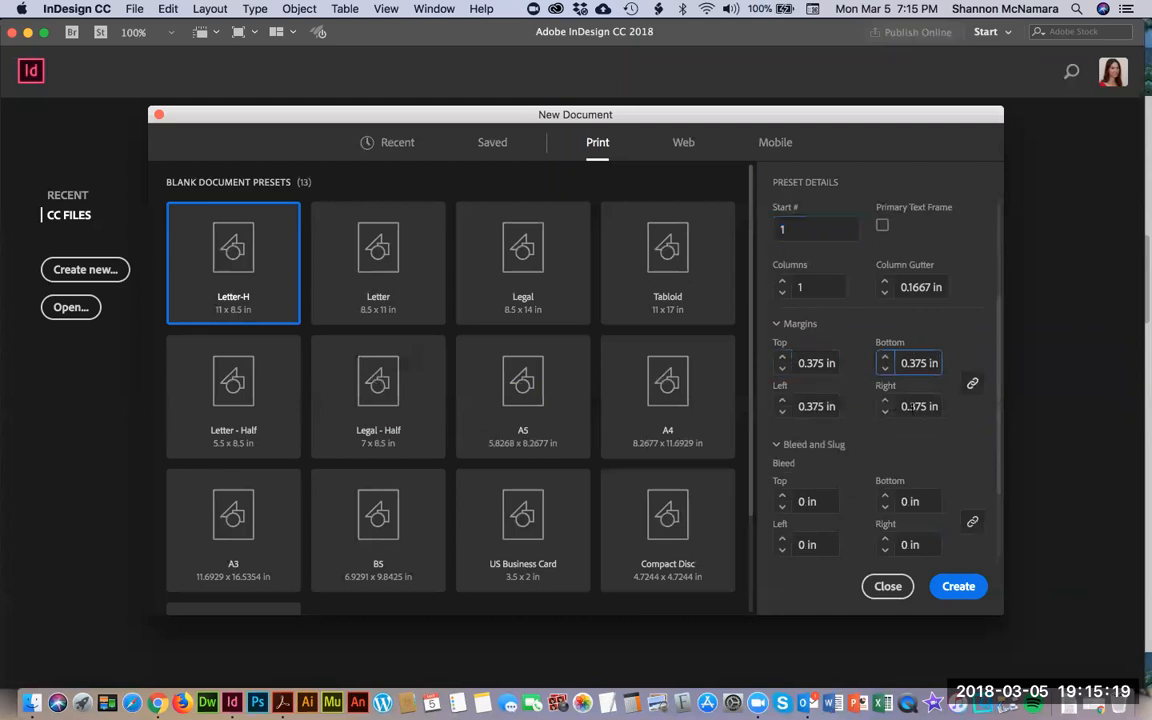
# Look up the bleed value on the assignment page and set the new document's bleed to 0.125 in on all sides.
pyautogui.press('super+Tab')
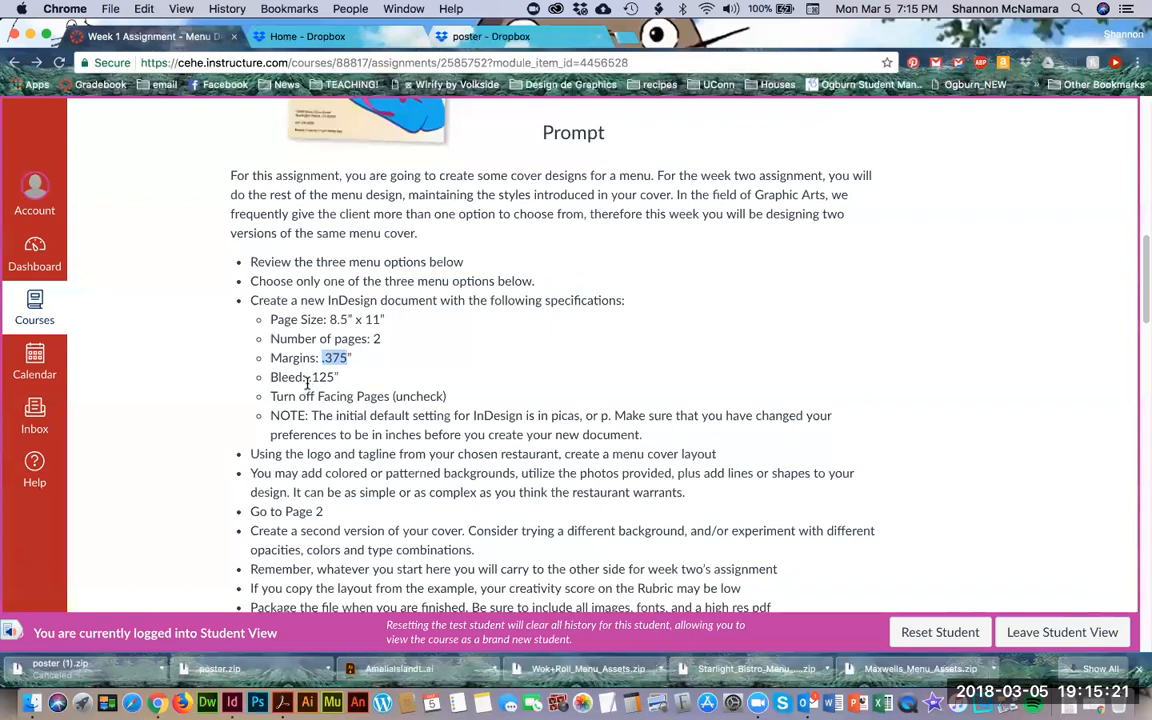
pyautogui.moveTo(308, 381); pyautogui.dragTo(331, 377)
pyautogui.press('super+Tab')
pyautogui.scroll(-3, 830, 457)
pyautogui.scroll(-1, 820, 430)
pyautogui.click(792, 392)
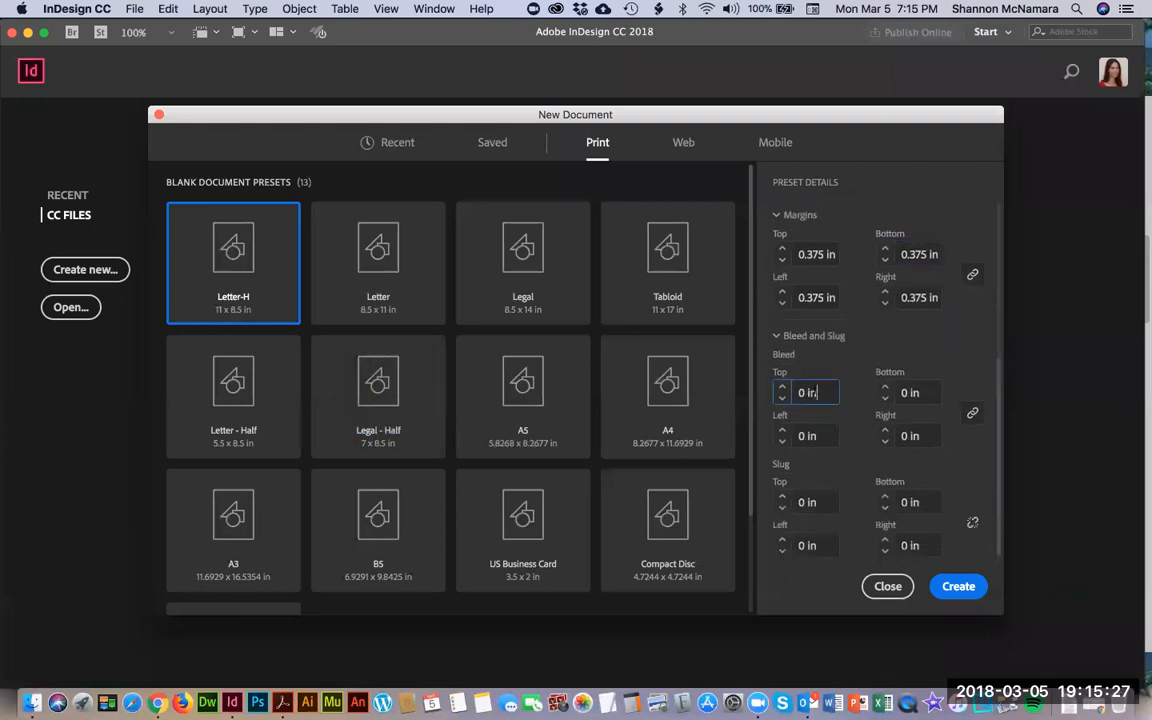
pyautogui.write('.125')
pyautogui.press('Tab')
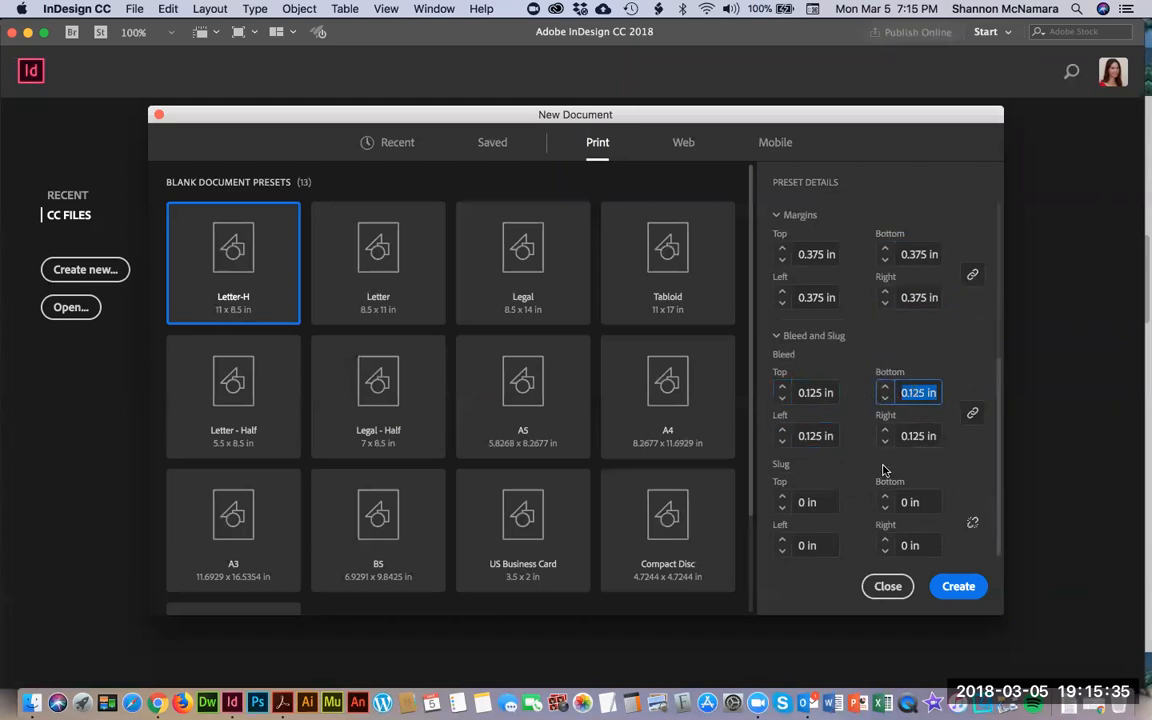
# Recheck the remaining specifications on the assignment page, then create the document in InDesign.
pyautogui.press('super+Tab')
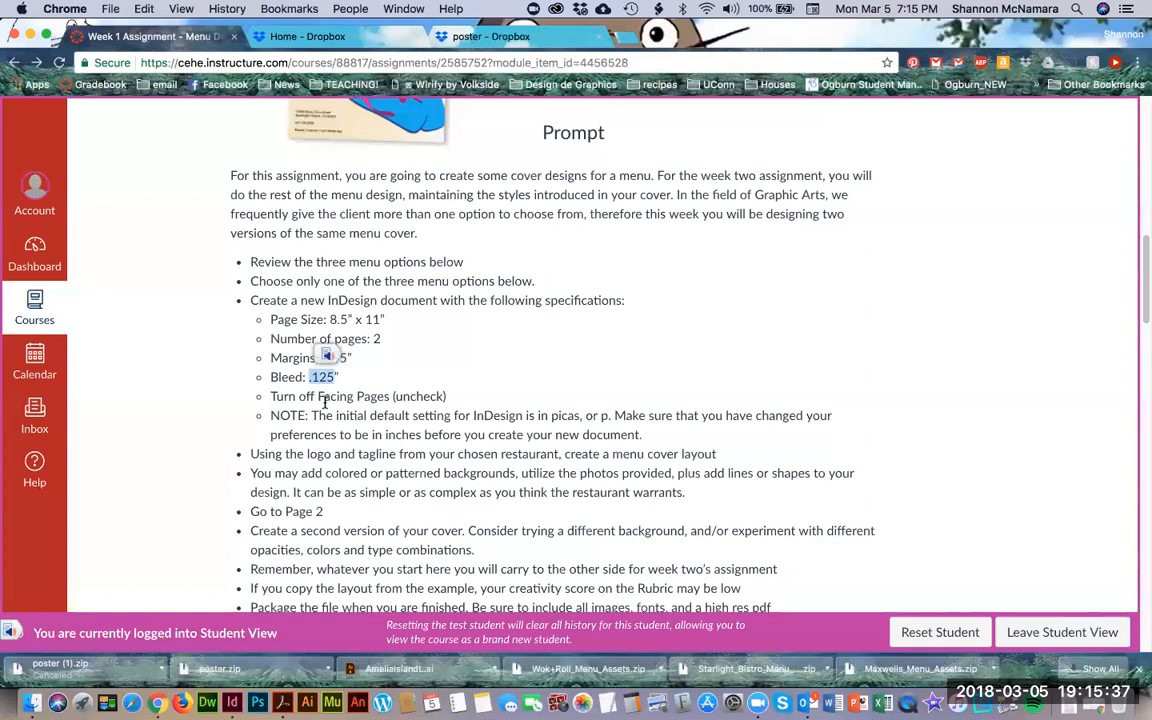
pyautogui.scroll(-3, 300, 370)
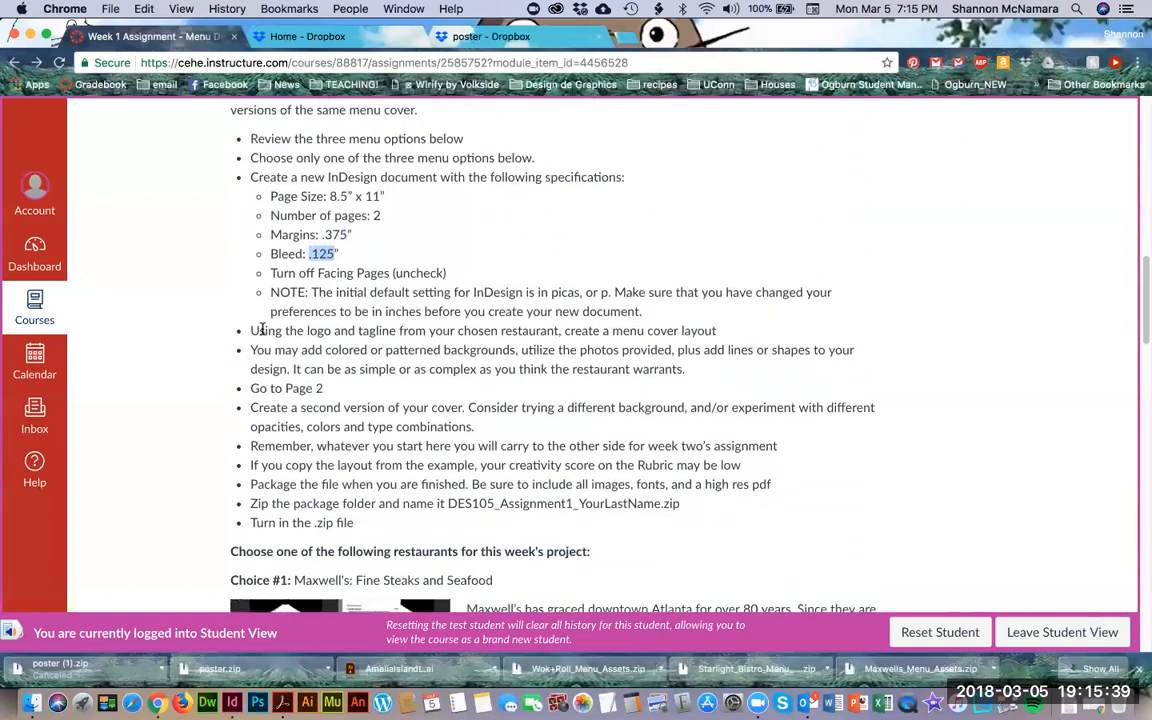
pyautogui.press('super+Tab')
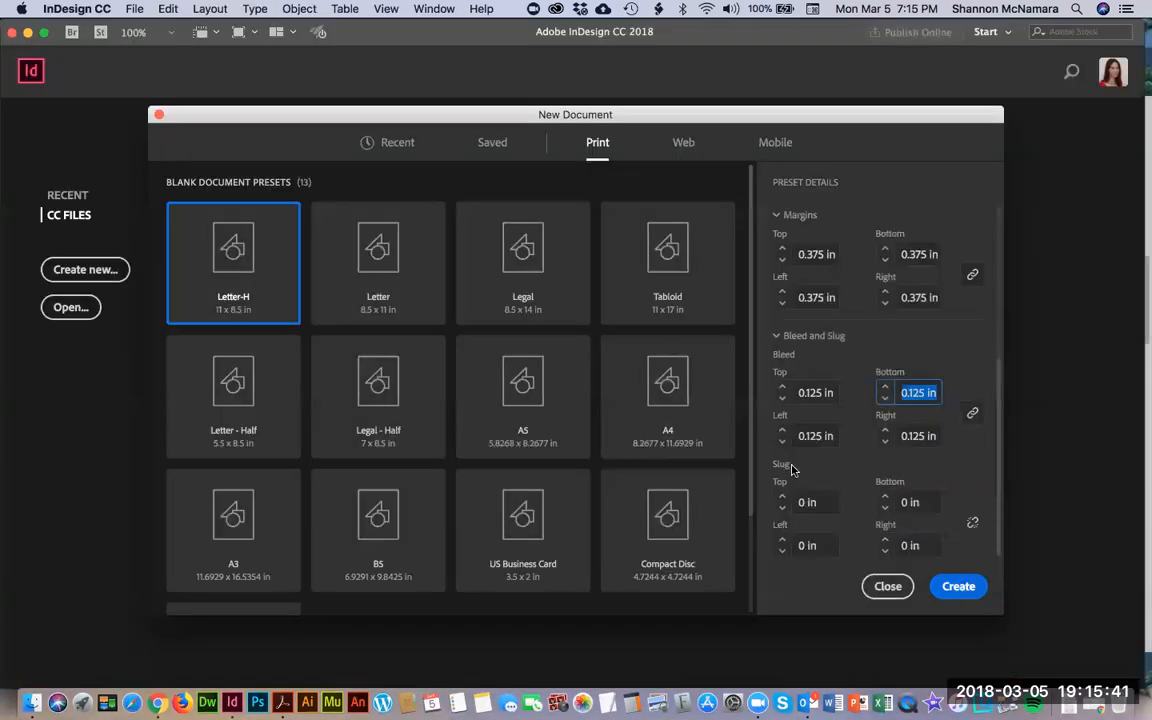
pyautogui.click(955, 590)
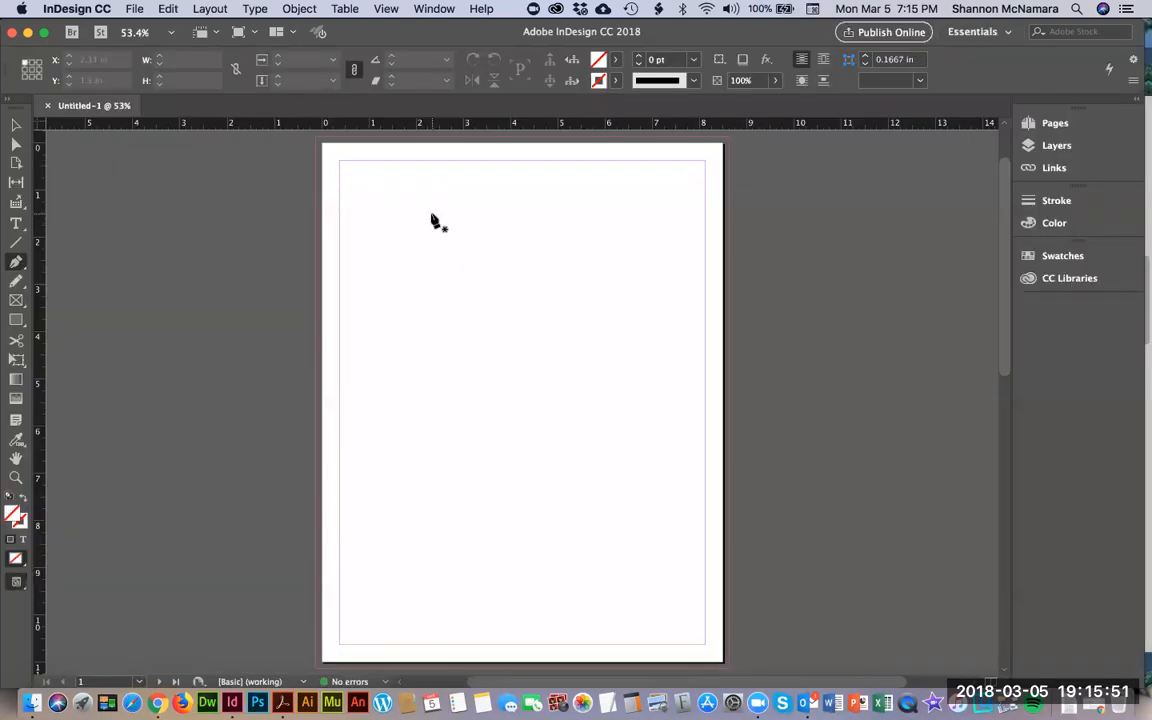
# Choose the Essentials workspace for the new document.
pyautogui.click(987, 35)
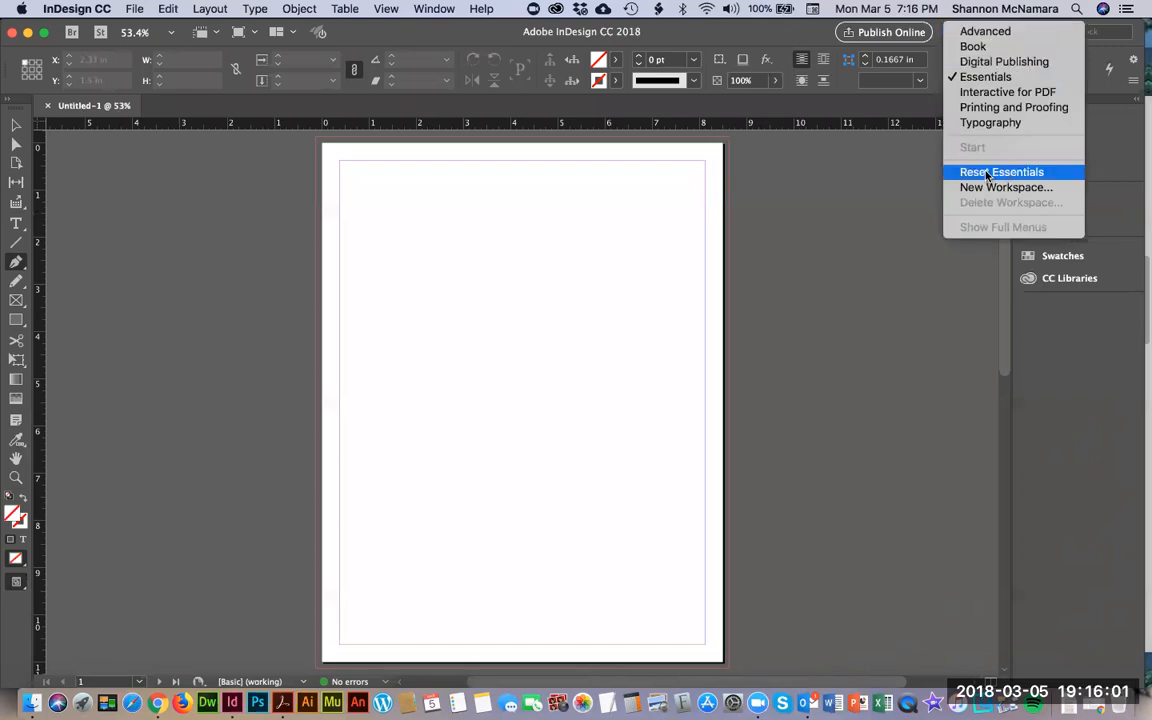
pyautogui.click(963, 77)
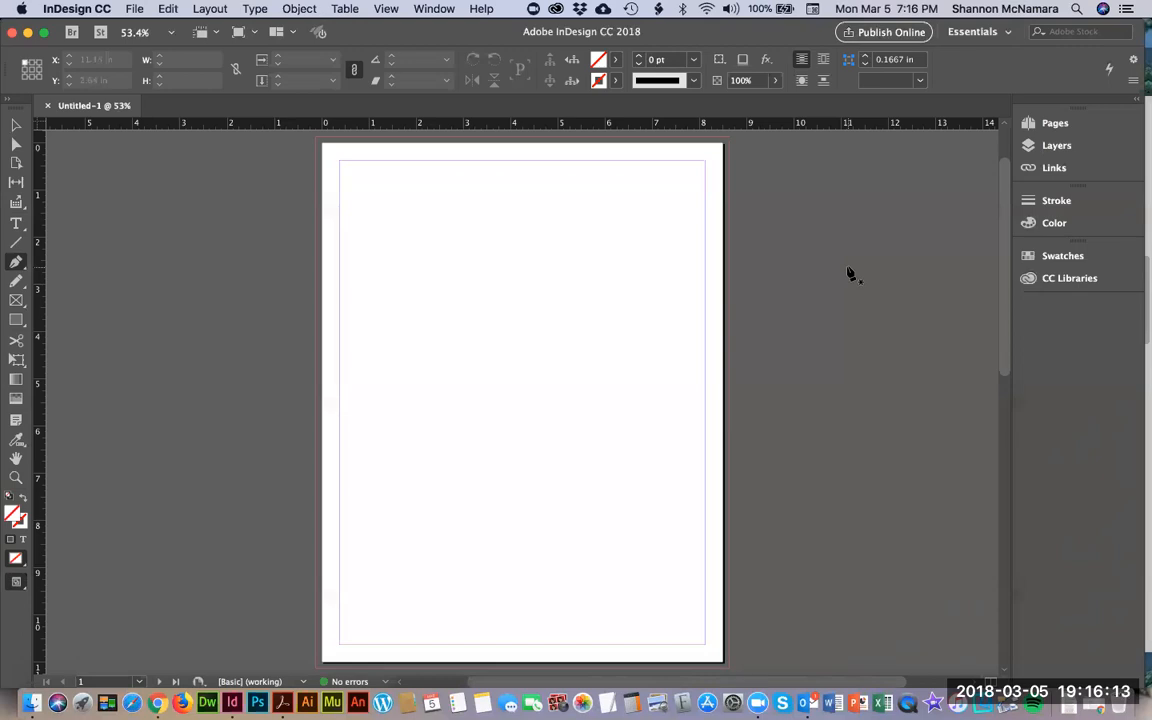
# Examine the bleed, page edge and margin guides at the page's upper-left corner up close, and return to the full-page view.
pyautogui.press('z')
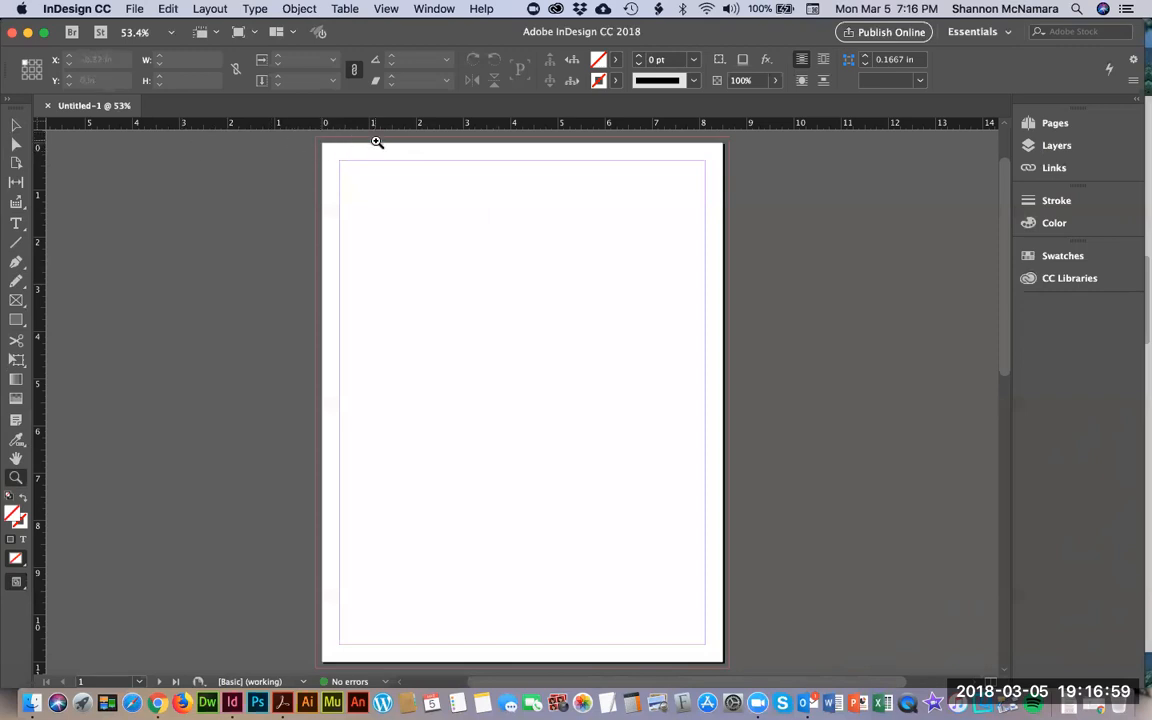
pyautogui.moveTo(371, 184); pyautogui.dragTo(280, 122)
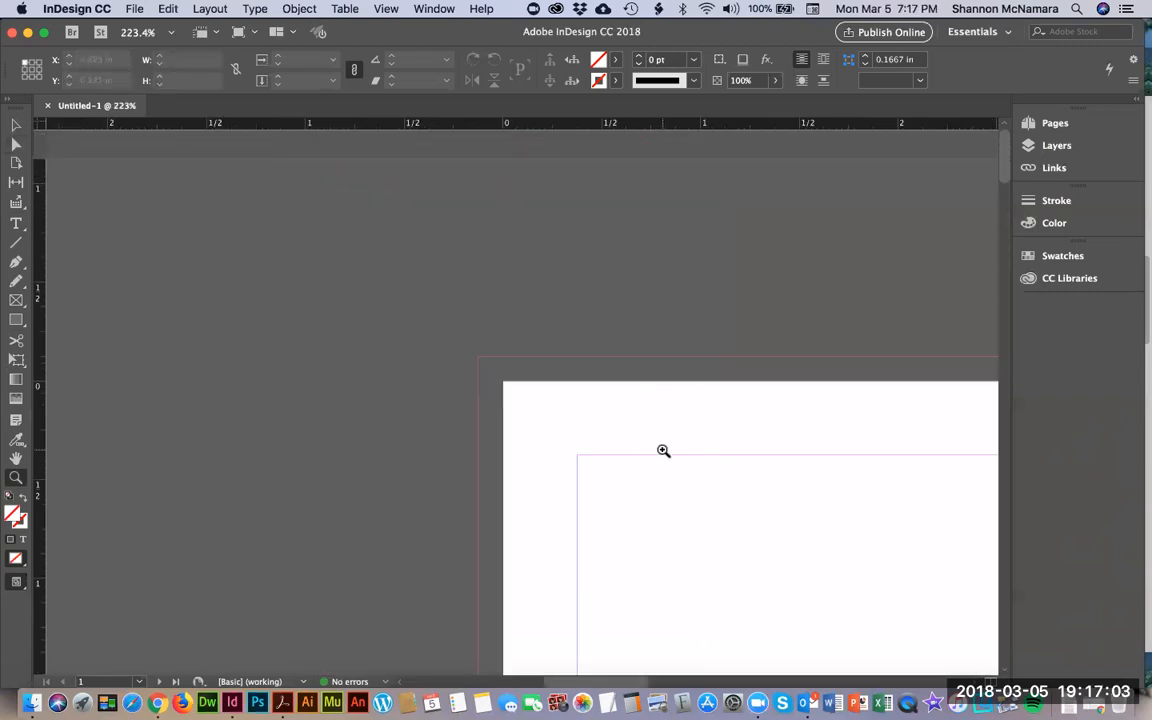
pyautogui.moveTo(697, 455); pyautogui.dragTo(473, 303)
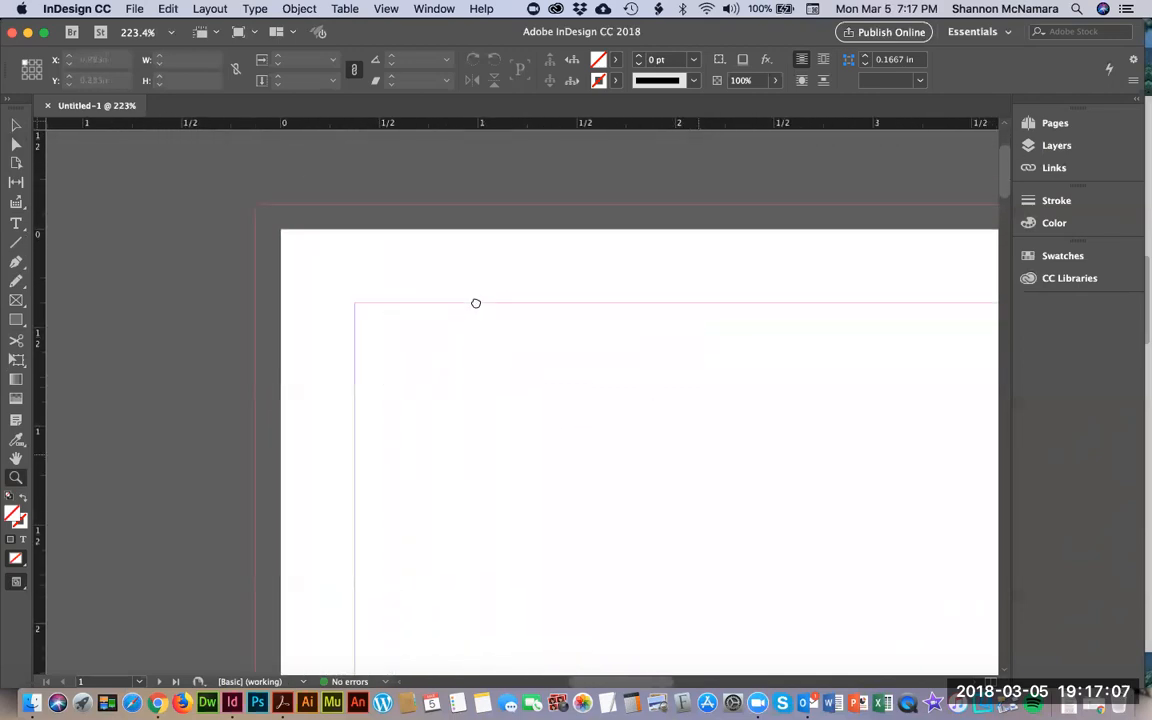
pyautogui.press('v')
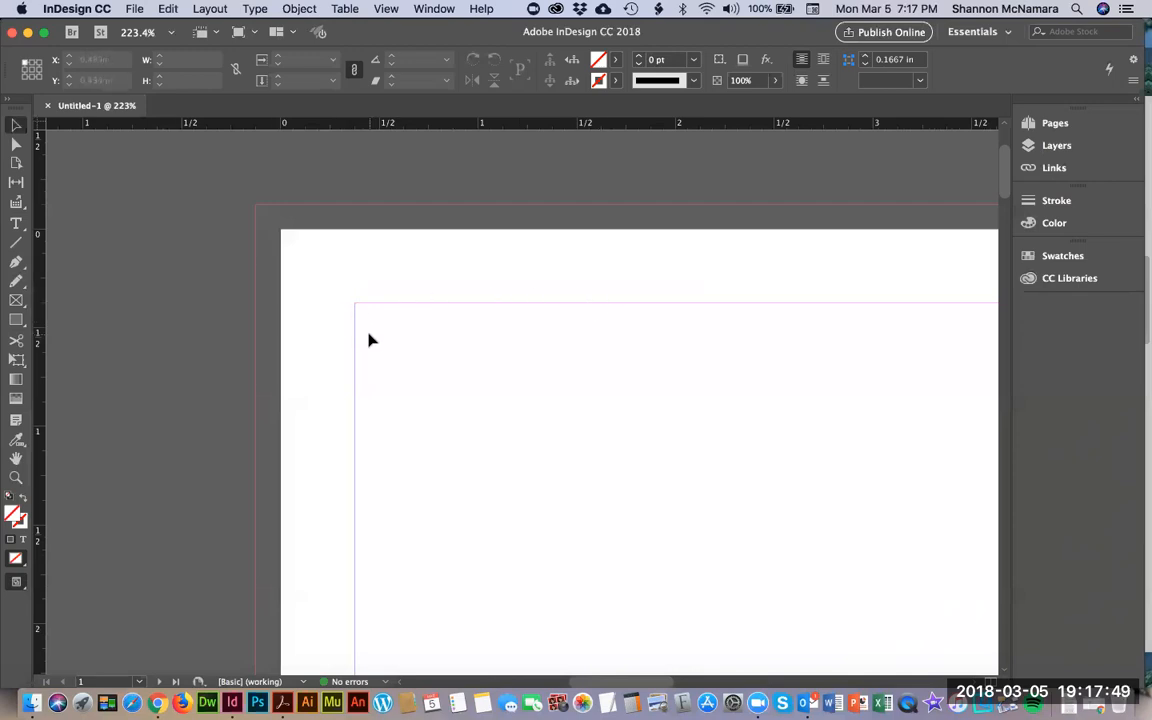
pyautogui.press('super+0')
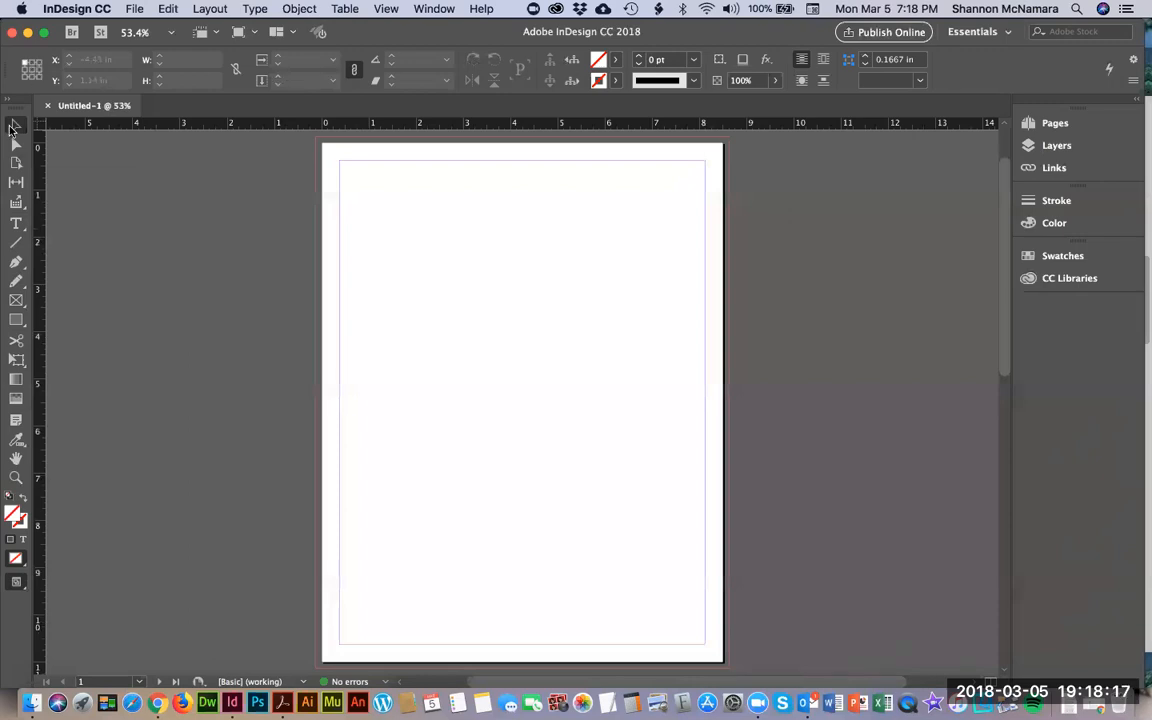
# Draw a rectangular placeholder frame about 3.295 x 2.845 in from the upper-left margin corner and deselect it.
pyautogui.click(17, 222)
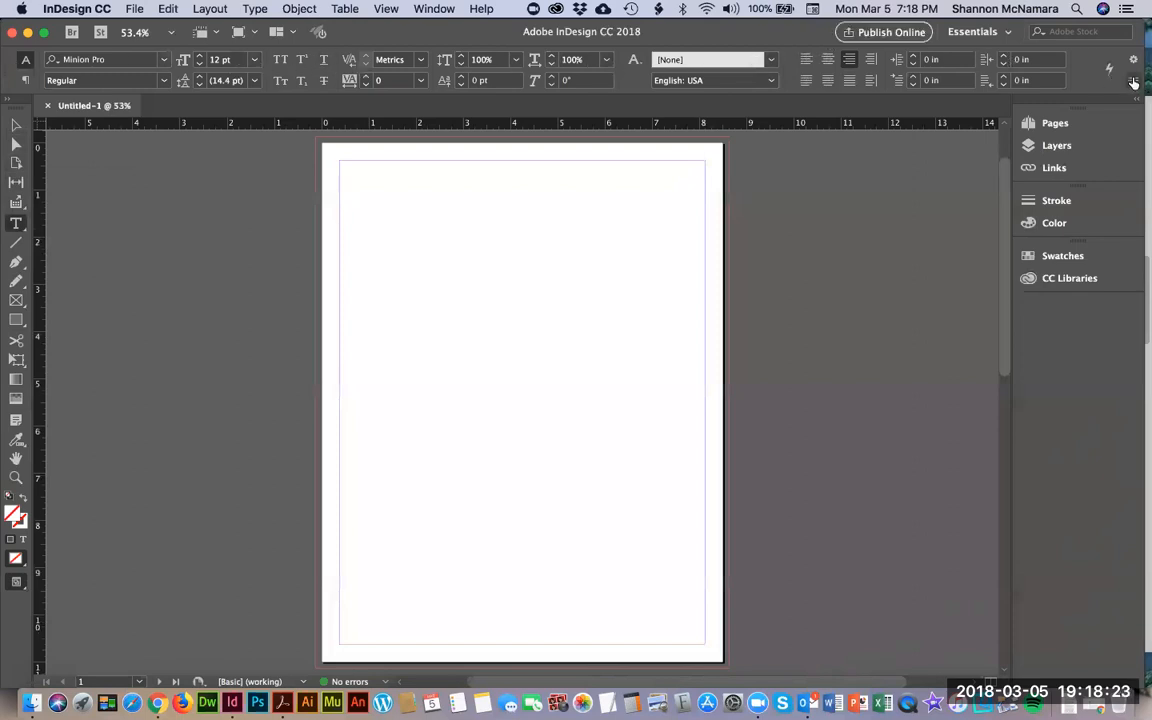
pyautogui.click(16, 301)
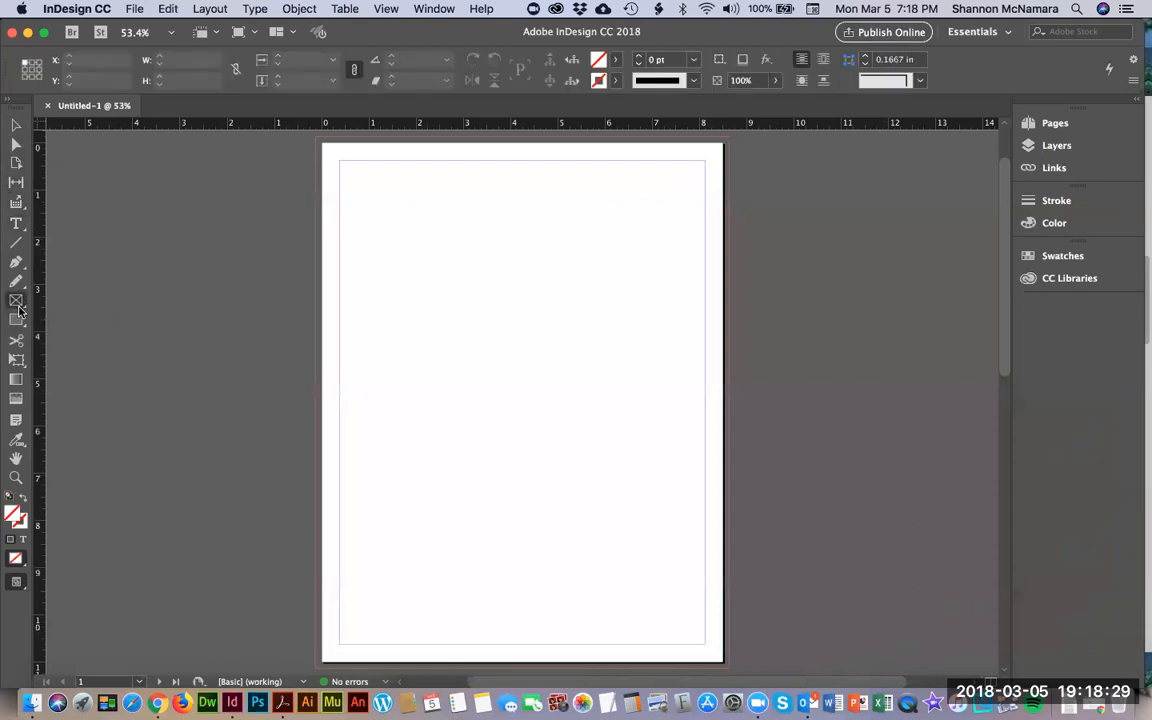
pyautogui.click(16, 320)
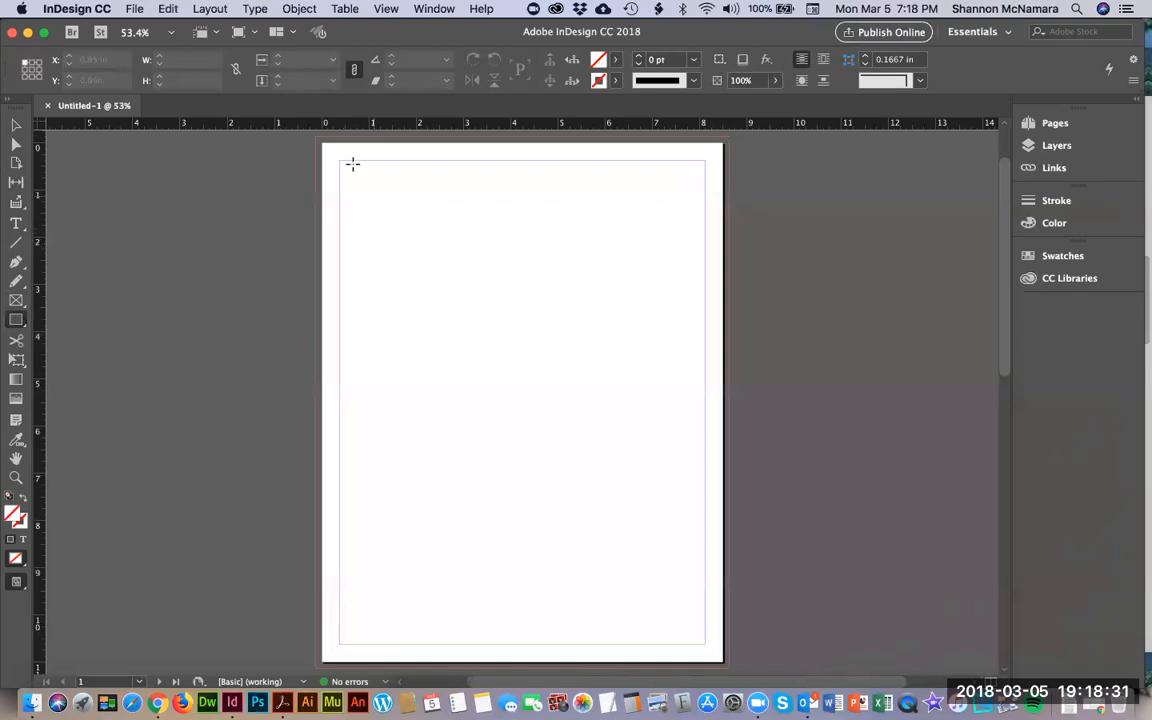
pyautogui.click(16, 302)
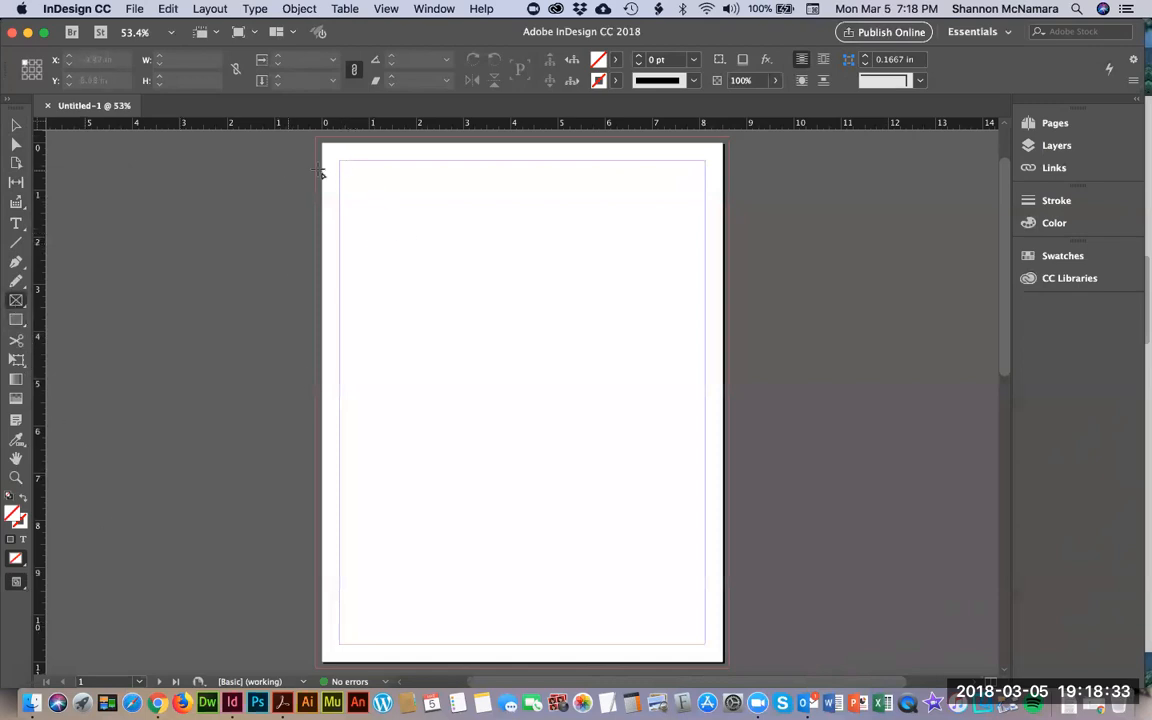
pyautogui.moveTo(339, 161); pyautogui.dragTo(495, 294)
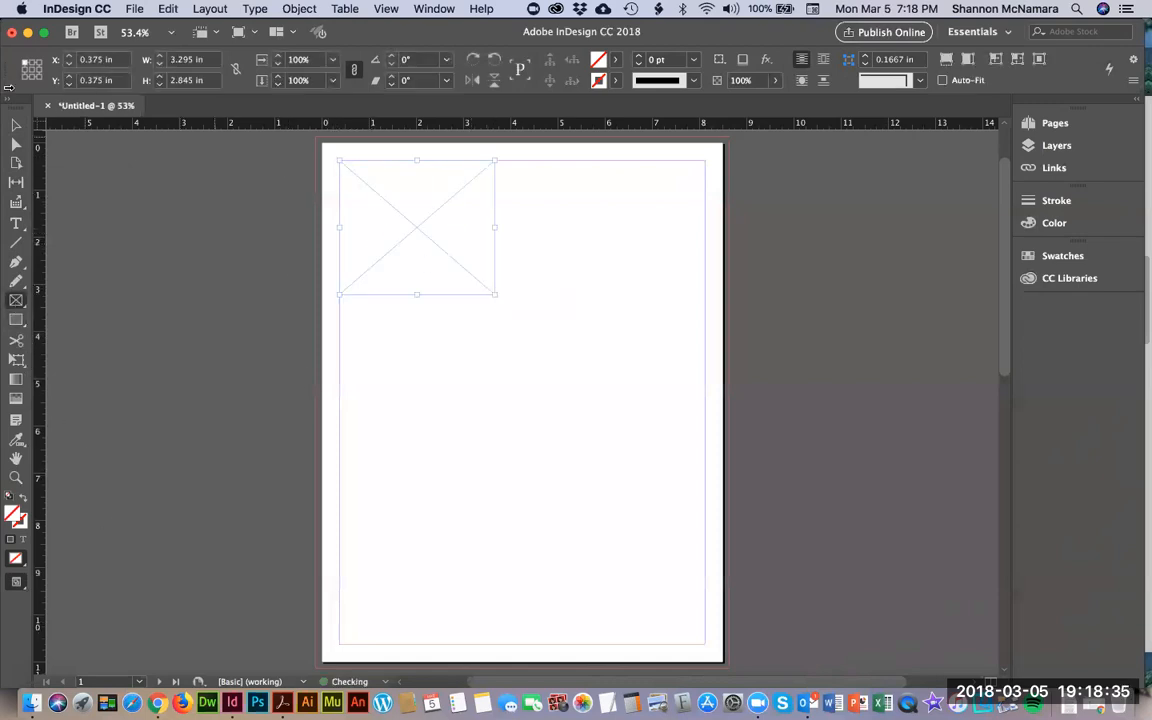
pyautogui.click(16, 126)
pyautogui.click(186, 232)
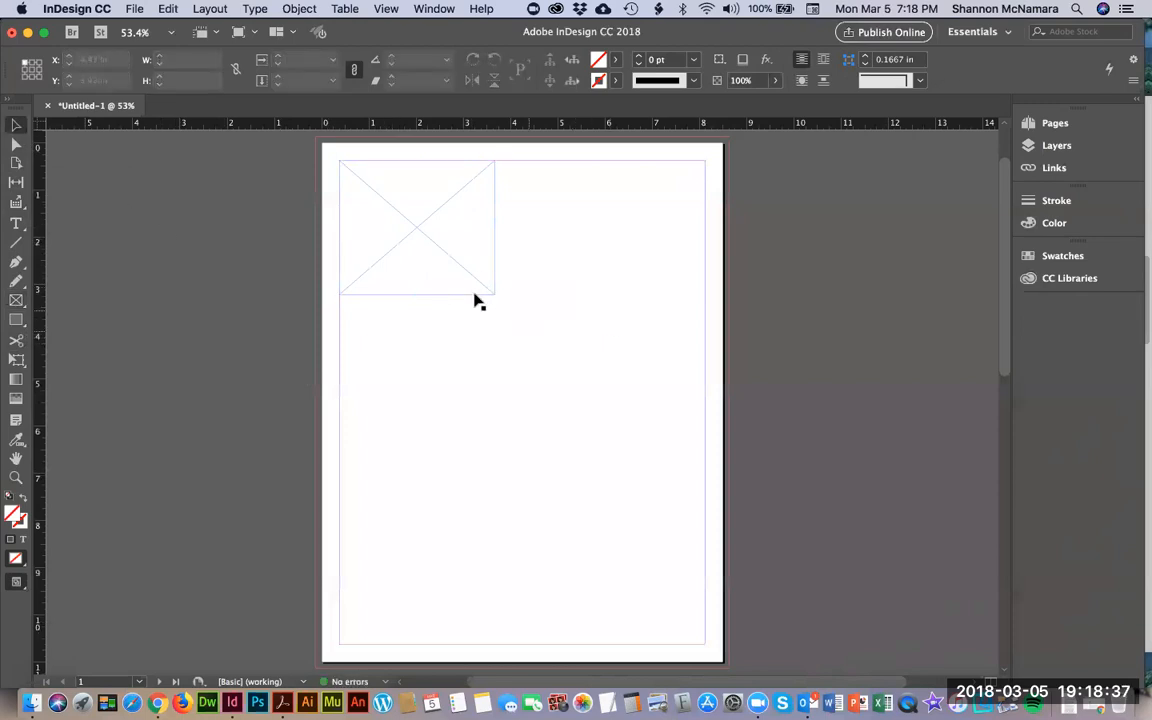
# Draw a plain rectangle about 3.625 x 3.165 in against the top and right margins and select it by its edge.
pyautogui.click(16, 320)
pyautogui.moveTo(534, 160)
pyautogui.mouseDown()
pyautogui.moveTo(648, 301)
pyautogui.moveTo(699, 313)
pyautogui.mouseUp()
pyautogui.click(16, 126)
pyautogui.click(543, 291)
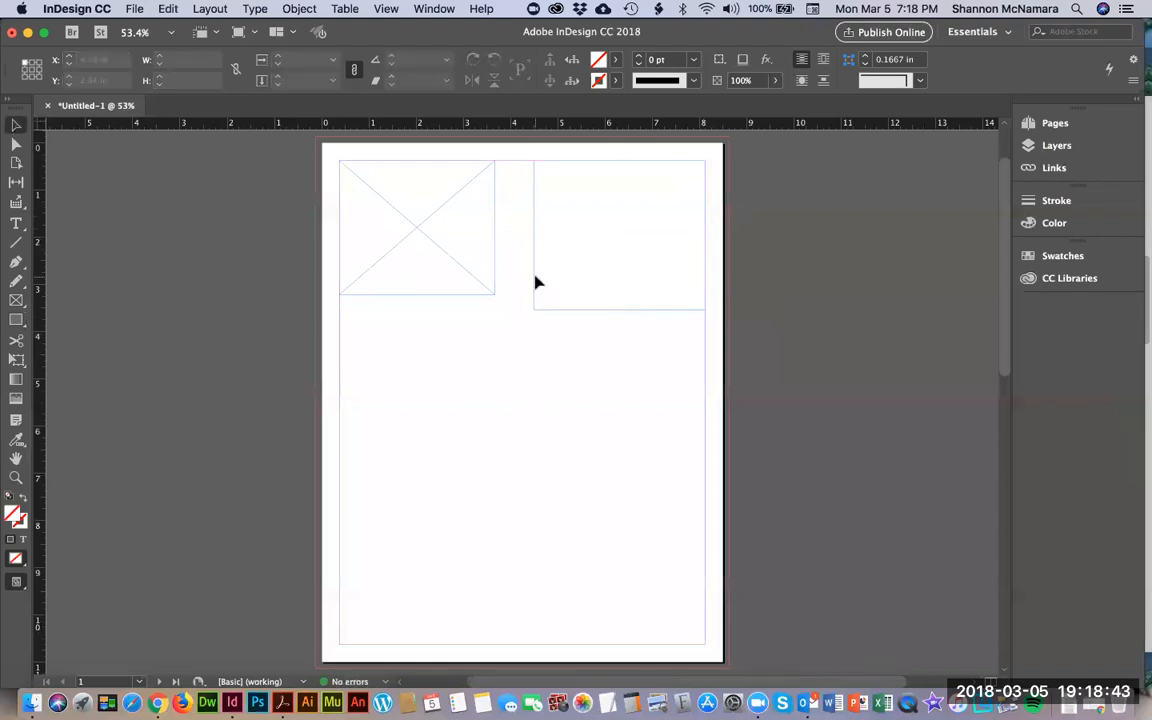
pyautogui.click(535, 280)
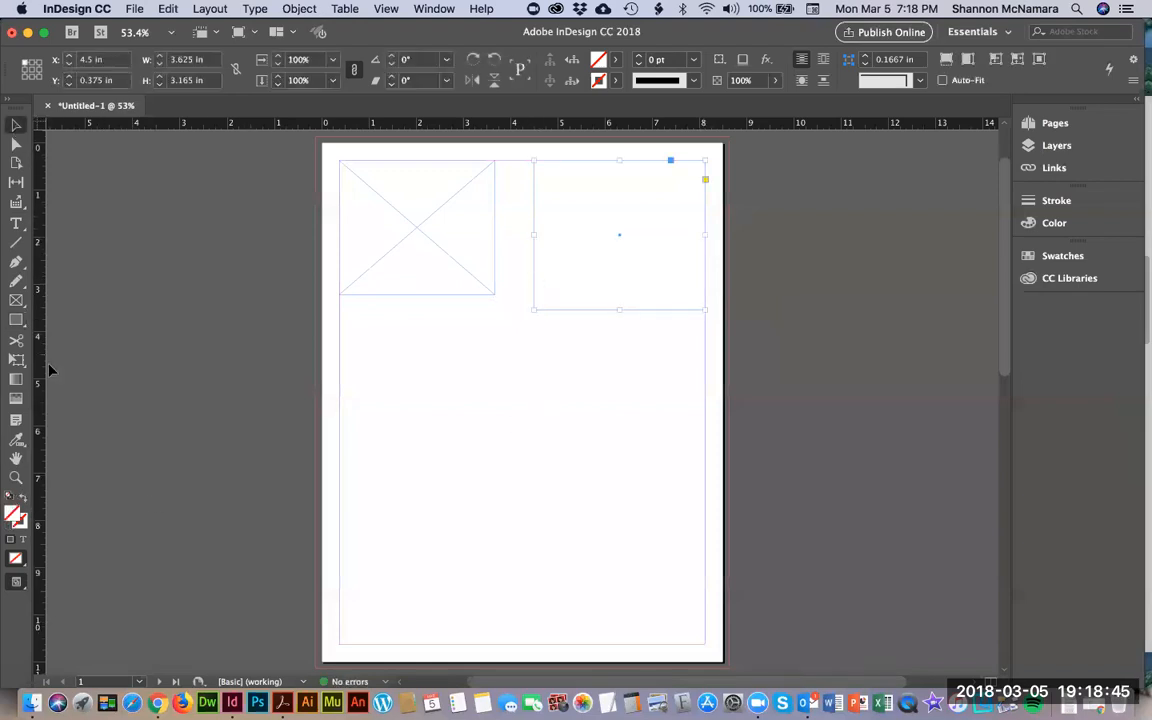
pyautogui.click(533, 221)
pyautogui.moveTo(522, 214); pyautogui.dragTo(625, 249)
pyautogui.click(77, 9)
pyautogui.moveTo(86, 44)
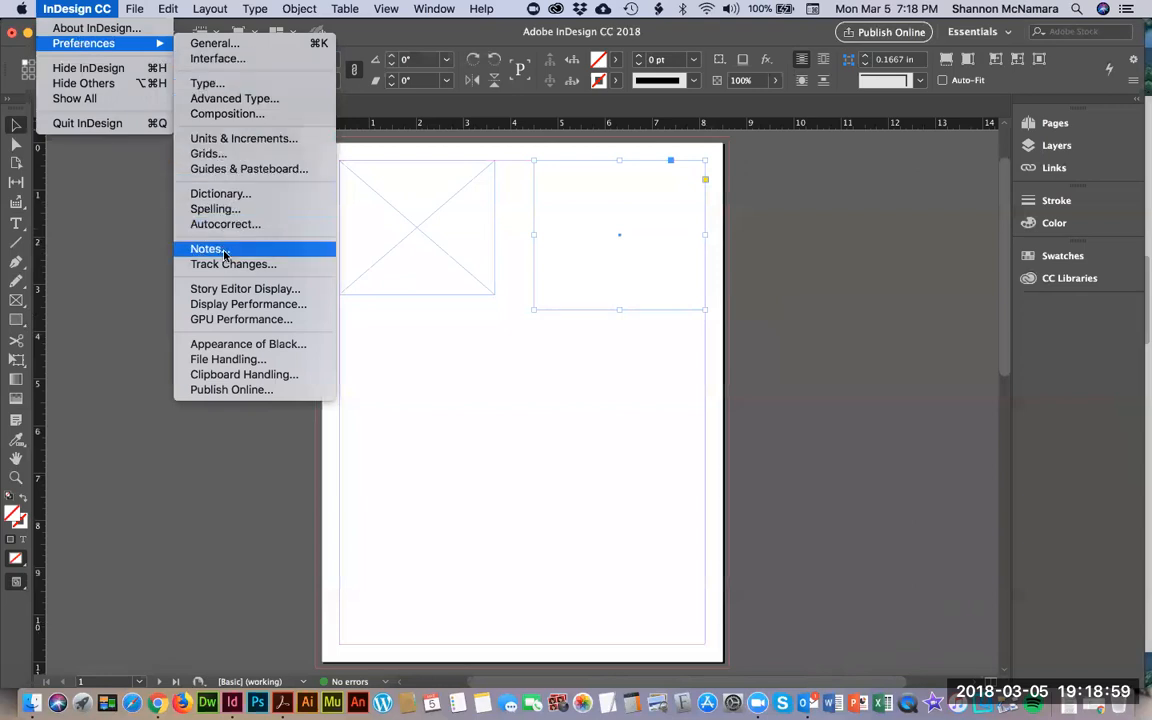
pyautogui.click(514, 382)
# Delete the plain rectangle, and move the placeholder frame to about X 1.07 in, Y 1.78 in before deleting it too.
pyautogui.click(523, 250)
pyautogui.click(553, 218)
pyautogui.press('Delete')
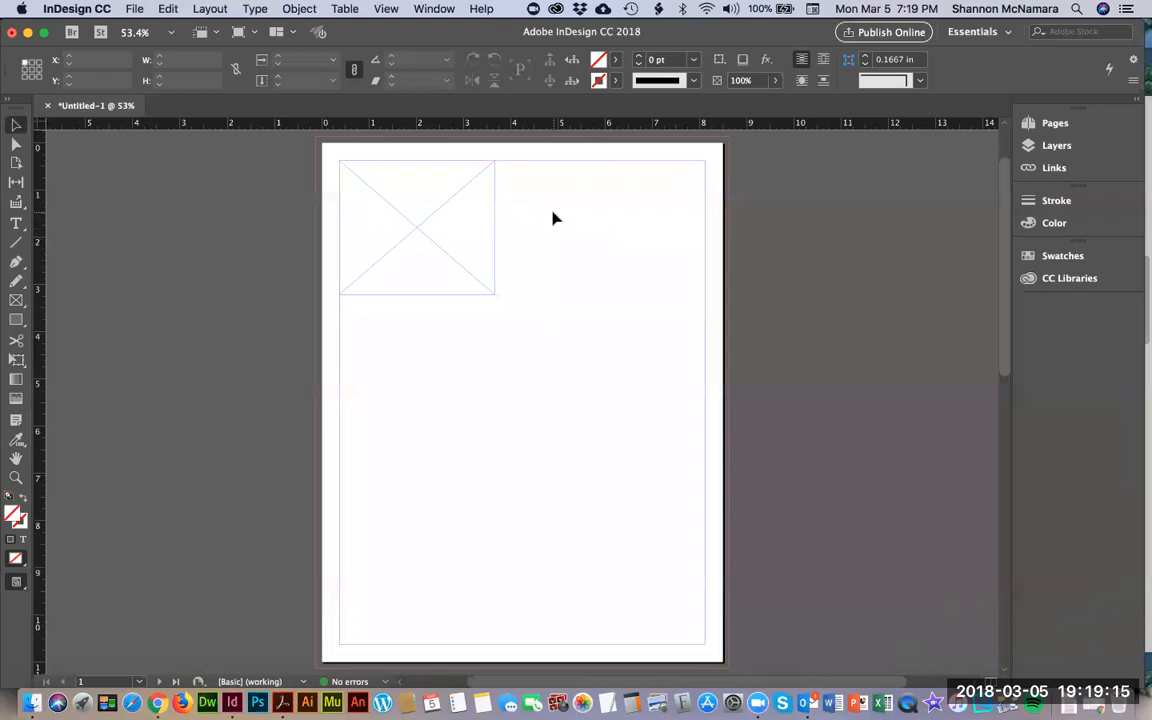
pyautogui.moveTo(458, 231); pyautogui.dragTo(490, 296)
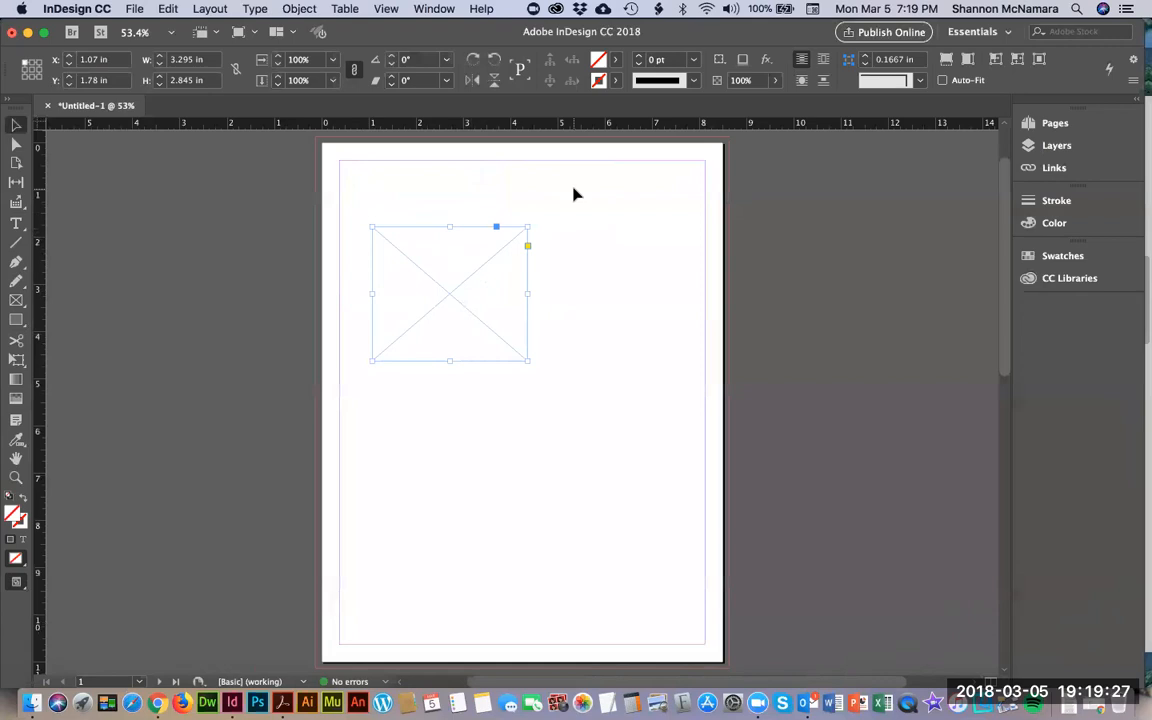
pyautogui.press('Delete')
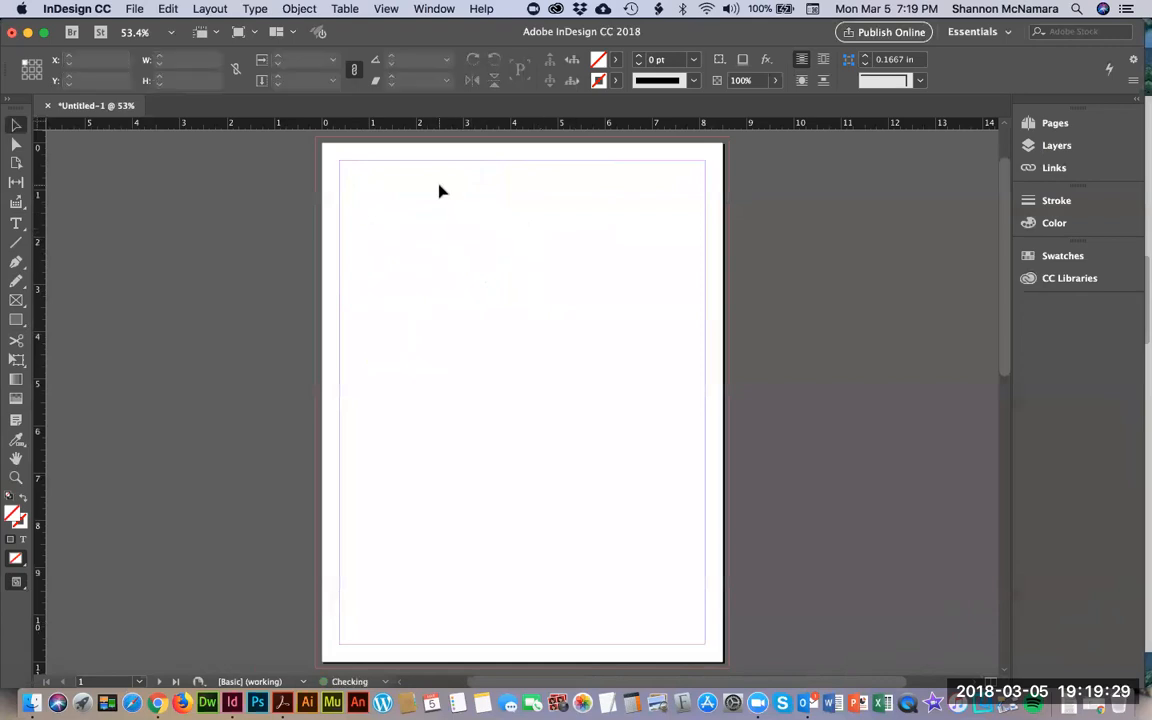
# Draw a circular placeholder frame about 2.08 in across near the page's upper-left corner and a plain circle about 2.2 in across beside it.
pyautogui.click(16, 300)
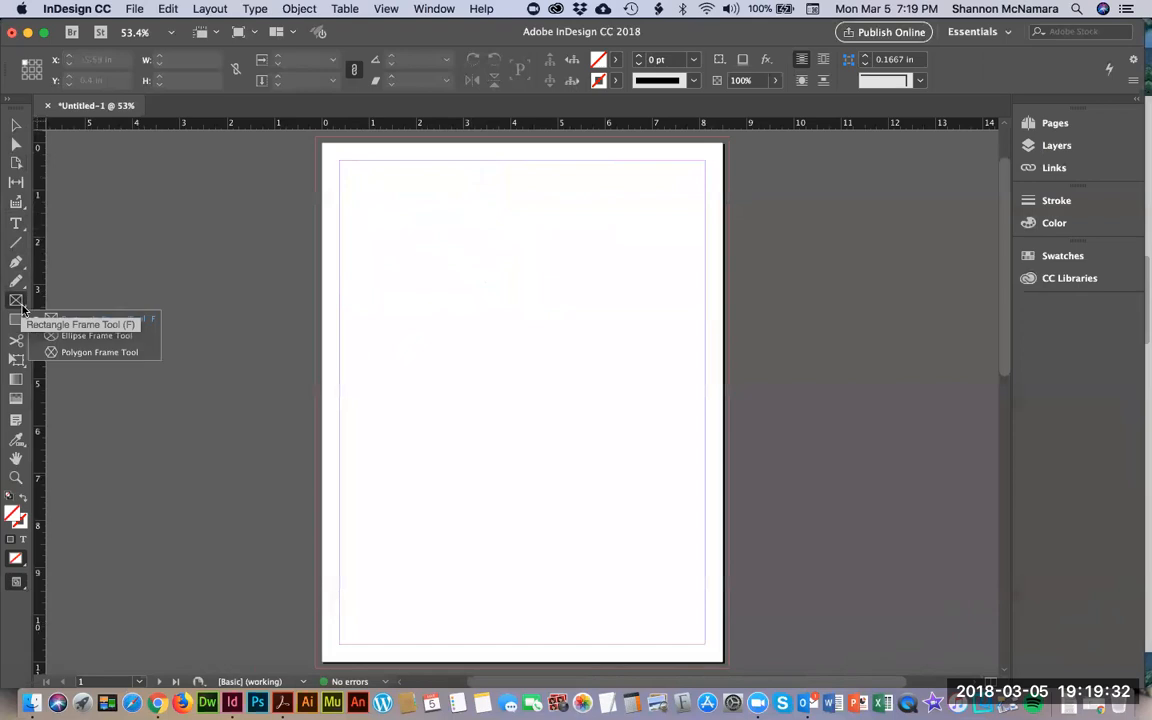
pyautogui.click(80, 335)
pyautogui.moveTo(357, 178); pyautogui.dragTo(456, 347)
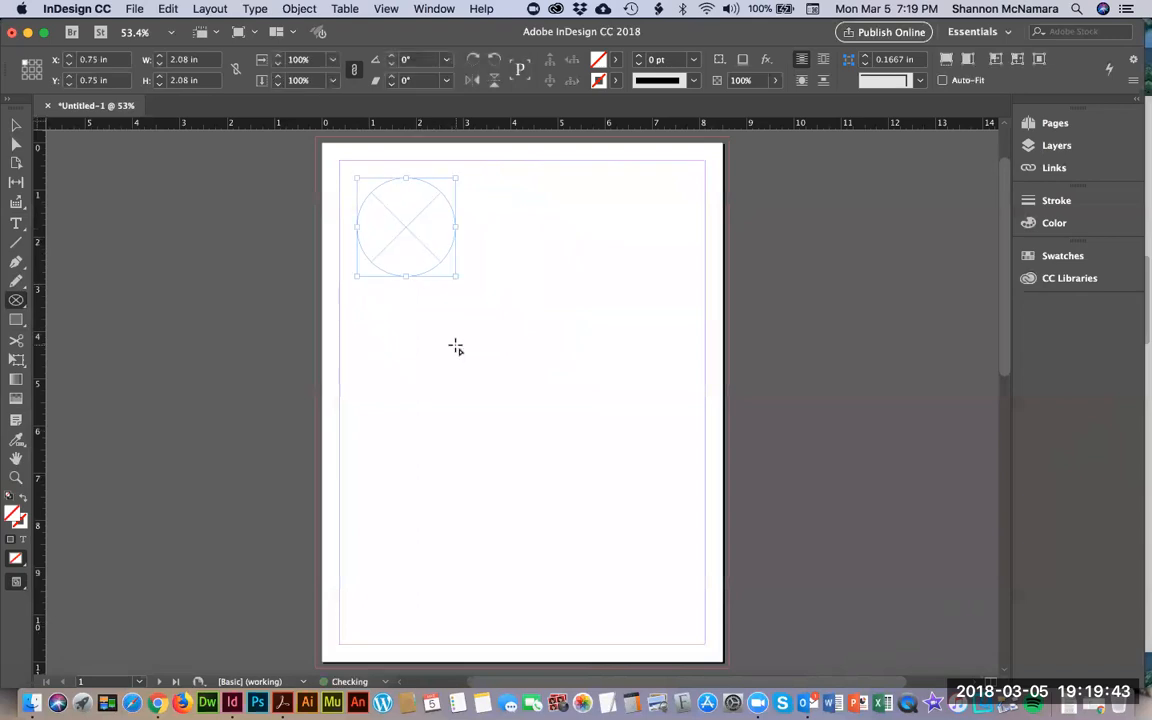
pyautogui.click(24, 321)
pyautogui.click(70, 356)
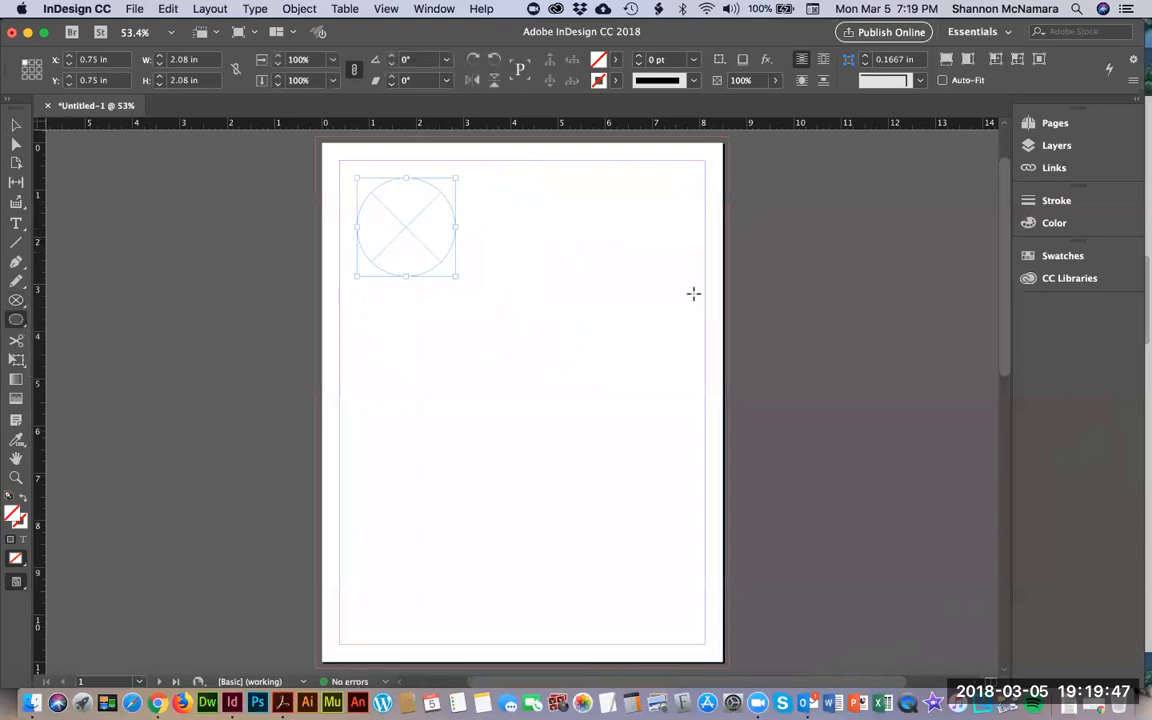
pyautogui.moveTo(498, 175); pyautogui.dragTo(603, 279)
pyautogui.click(15, 128)
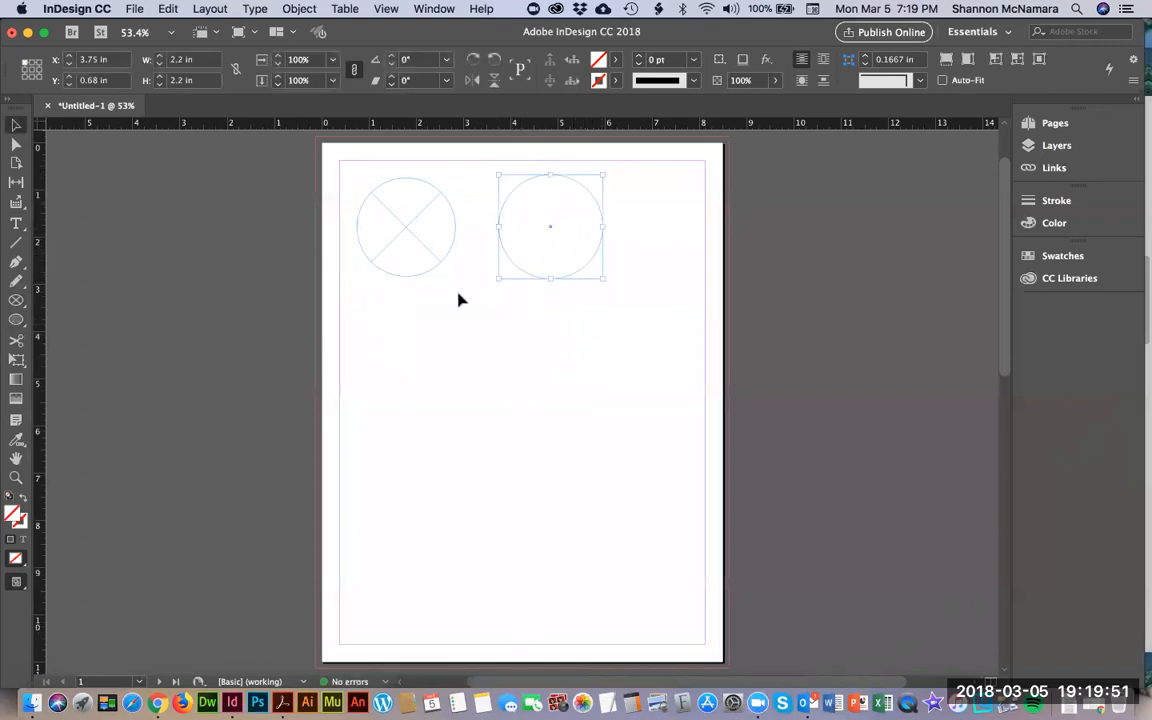
pyautogui.click(489, 316)
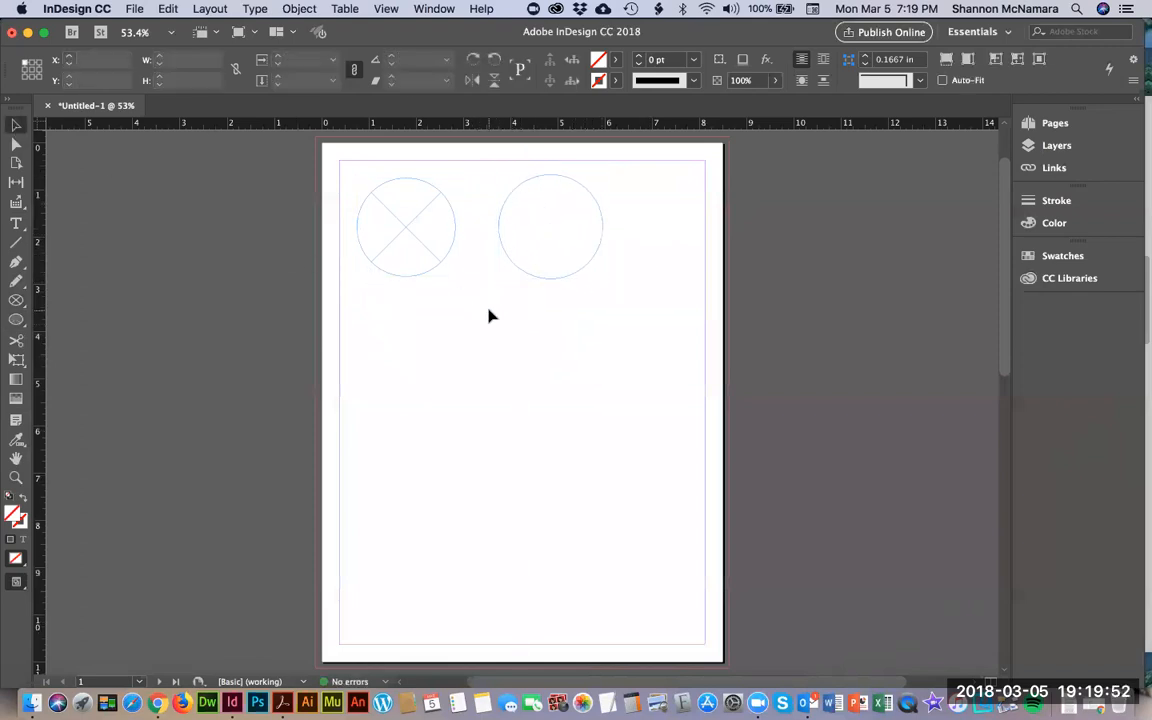
# Draw a star-shaped polygon frame about 3.8 x 3.61 in below the circles and a plain star polygon about 4.28 x 4.07 in beside it.
pyautogui.click(16, 300)
pyautogui.click(62, 353)
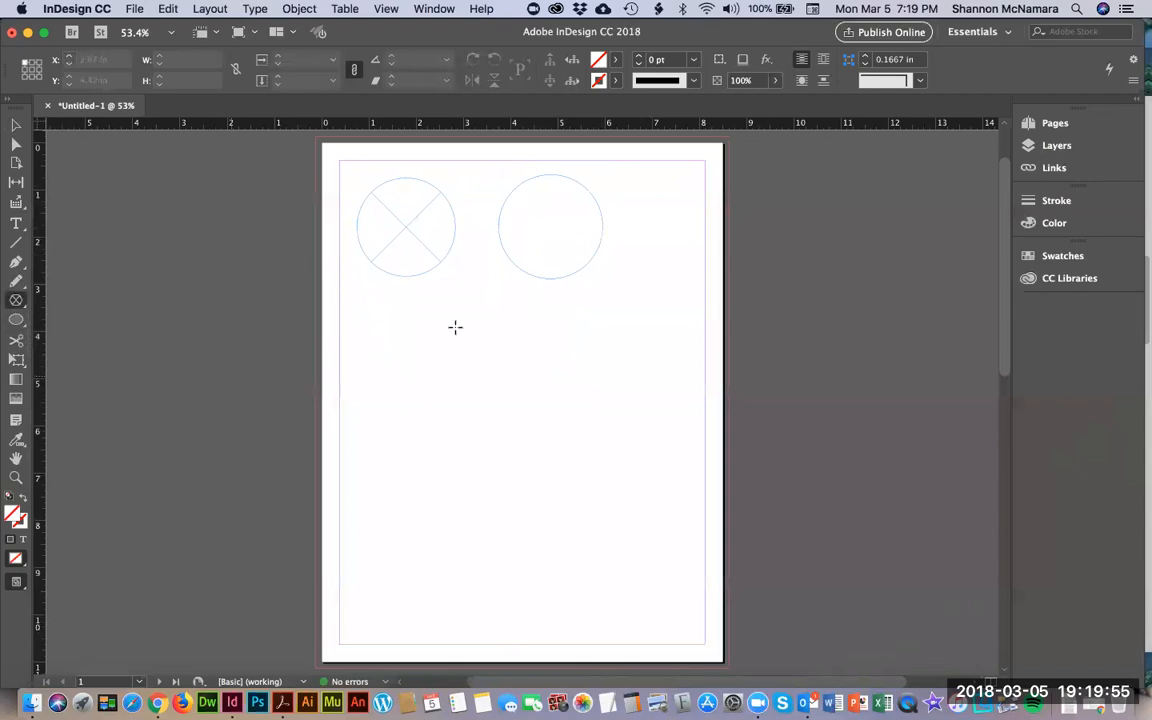
pyautogui.moveTo(363, 315); pyautogui.dragTo(542, 511)
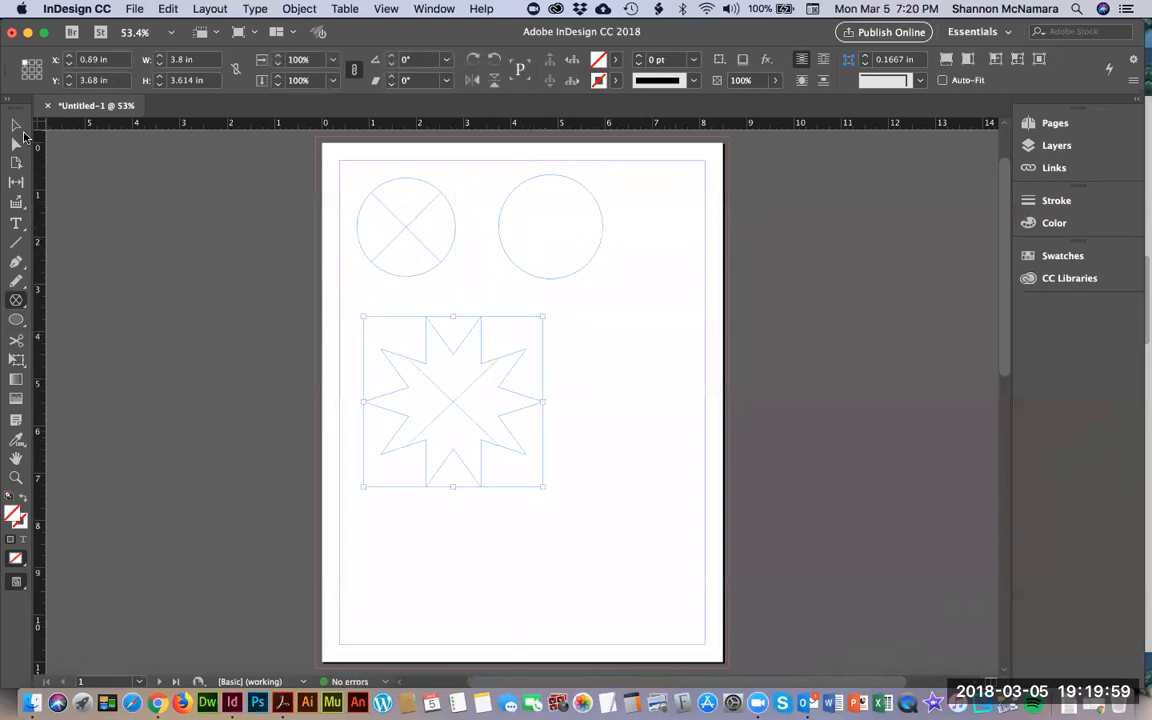
pyautogui.click(16, 125)
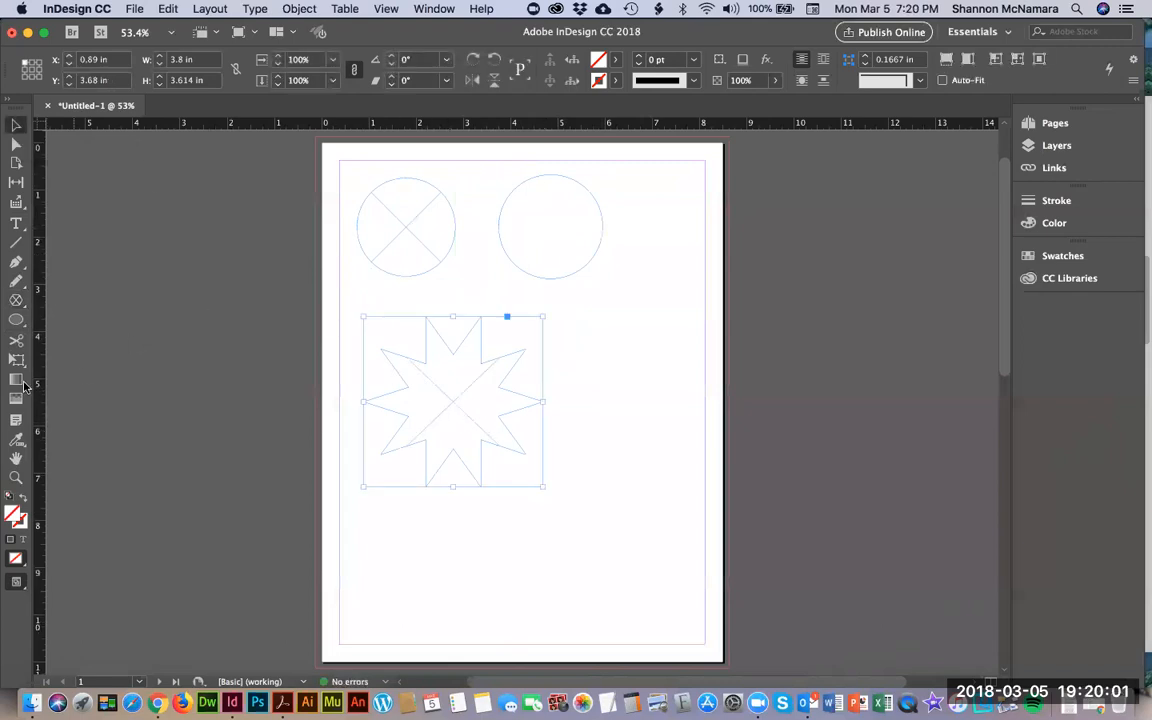
pyautogui.click(16, 320)
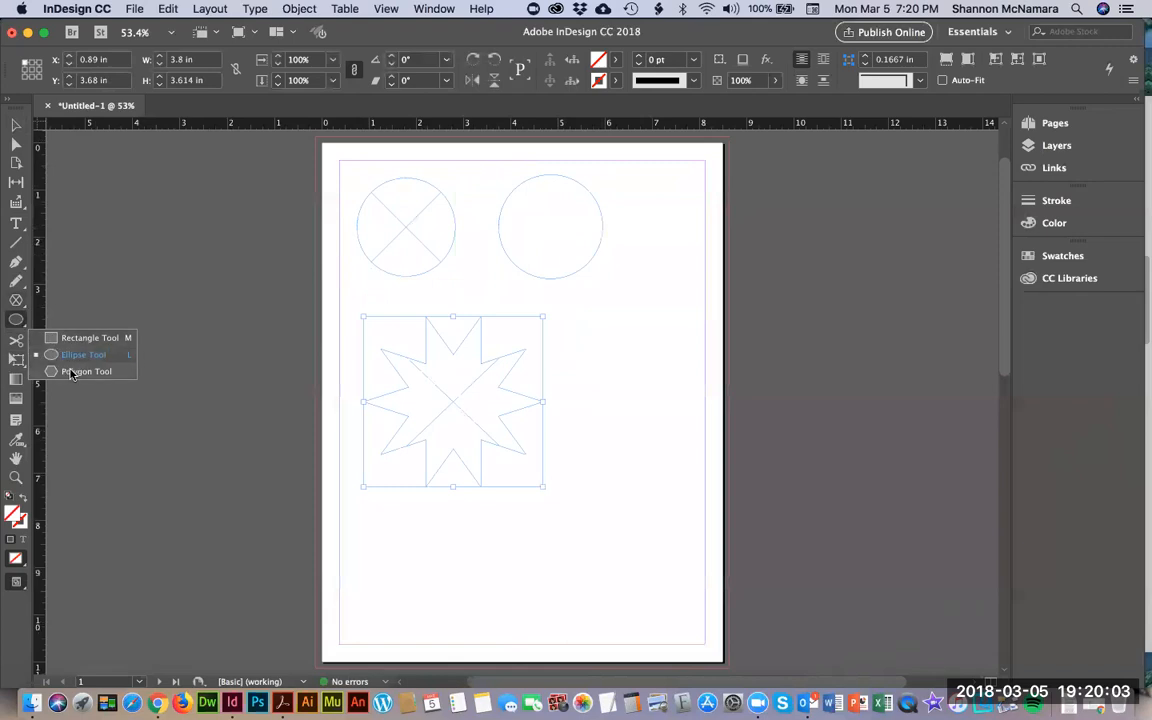
pyautogui.click(62, 371)
pyautogui.moveTo(588, 368); pyautogui.dragTo(774, 508)
pyautogui.click(17, 125)
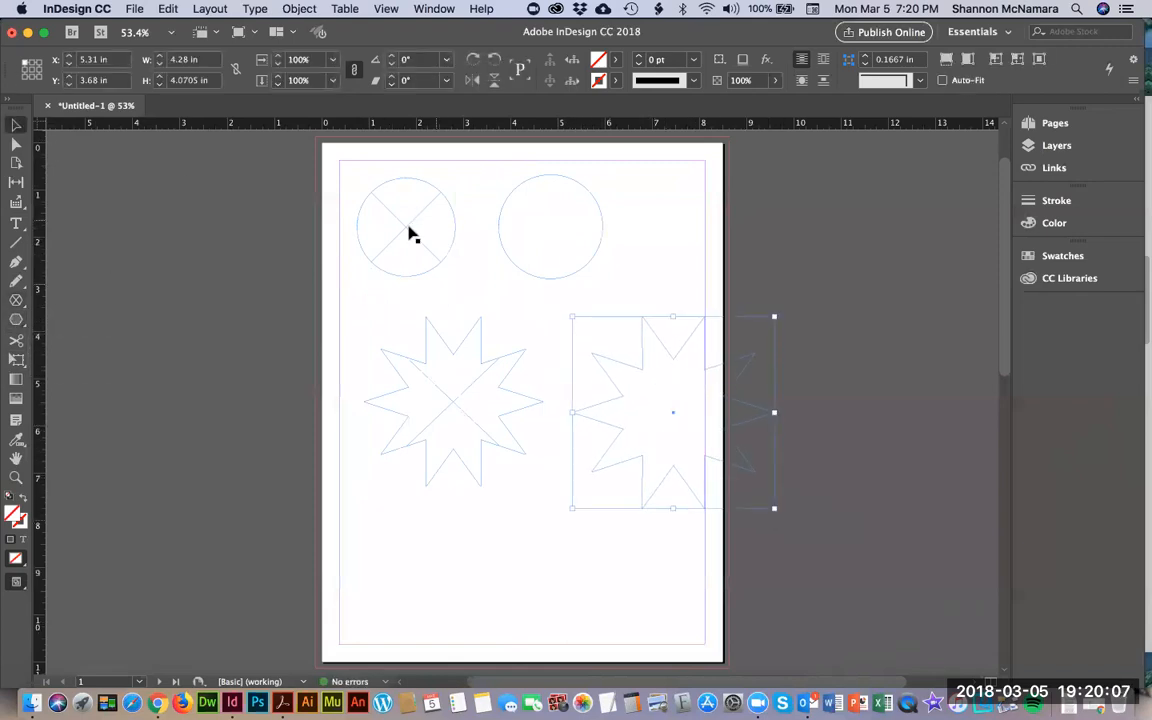
# Select both circles and both stars together and delete them from the page.
pyautogui.click(871, 490)
pyautogui.moveTo(871, 490); pyautogui.dragTo(378, 226)
pyautogui.press('Delete')
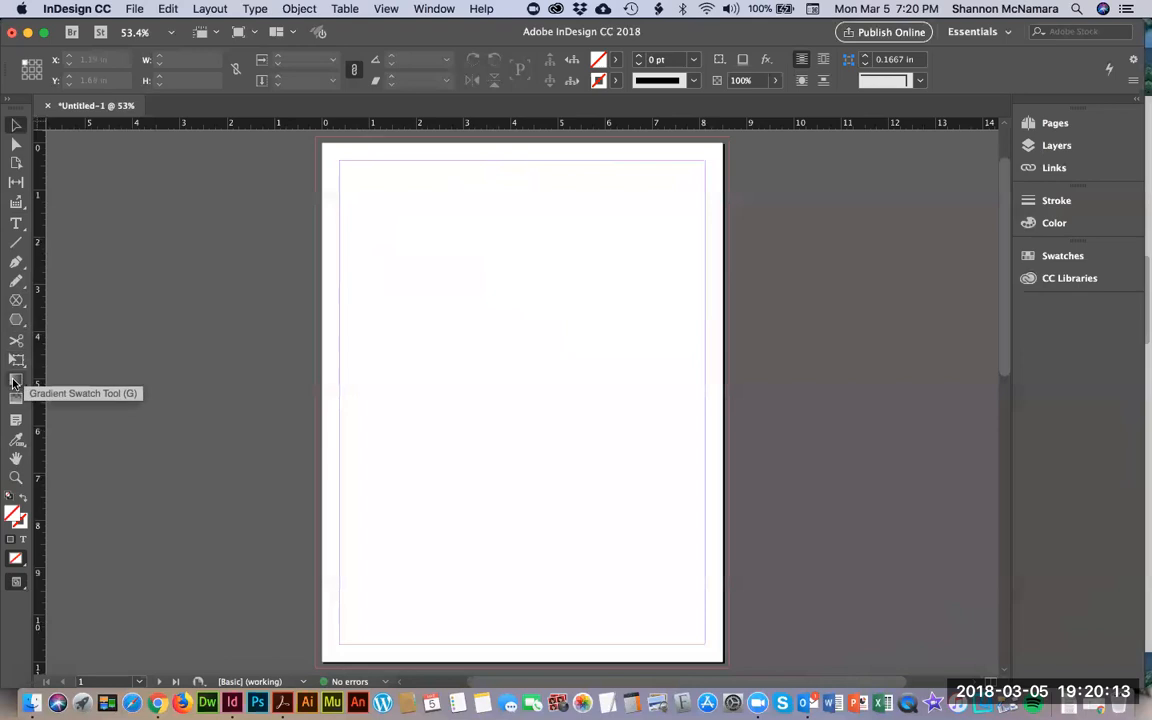
# Draw a plain rectangle 8.75 in wide and about 2.225 in high across the page top, extending to the bleed guides.
pyautogui.click(17, 303)
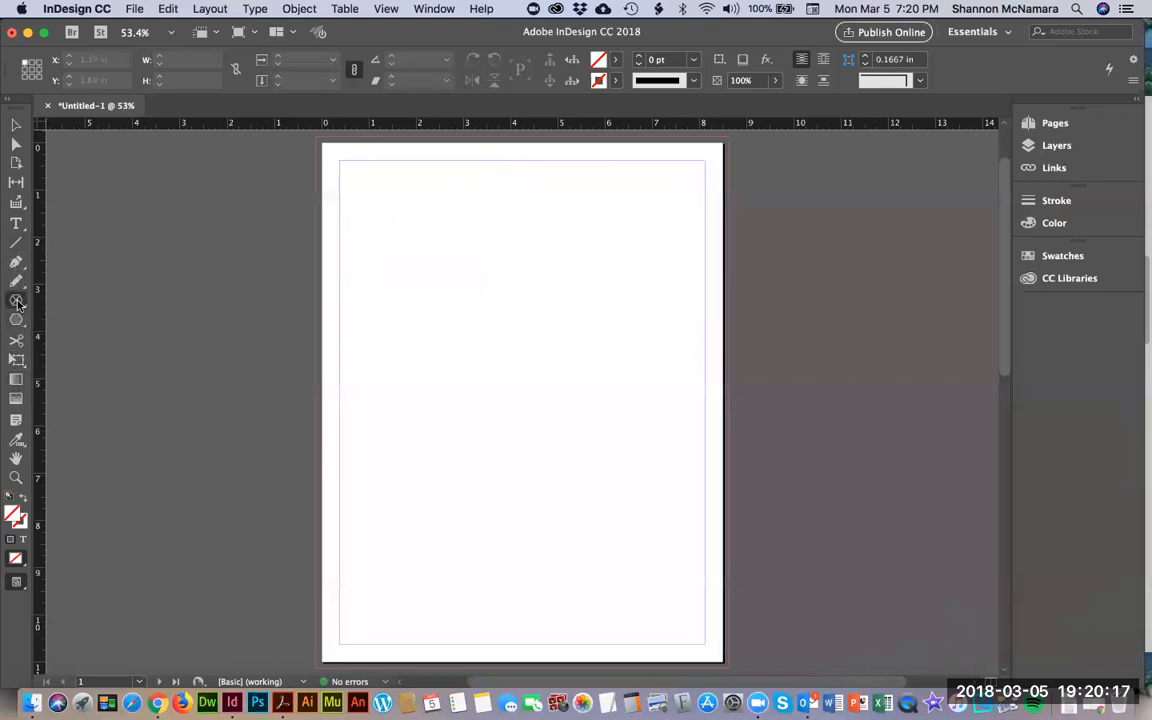
pyautogui.click(16, 319)
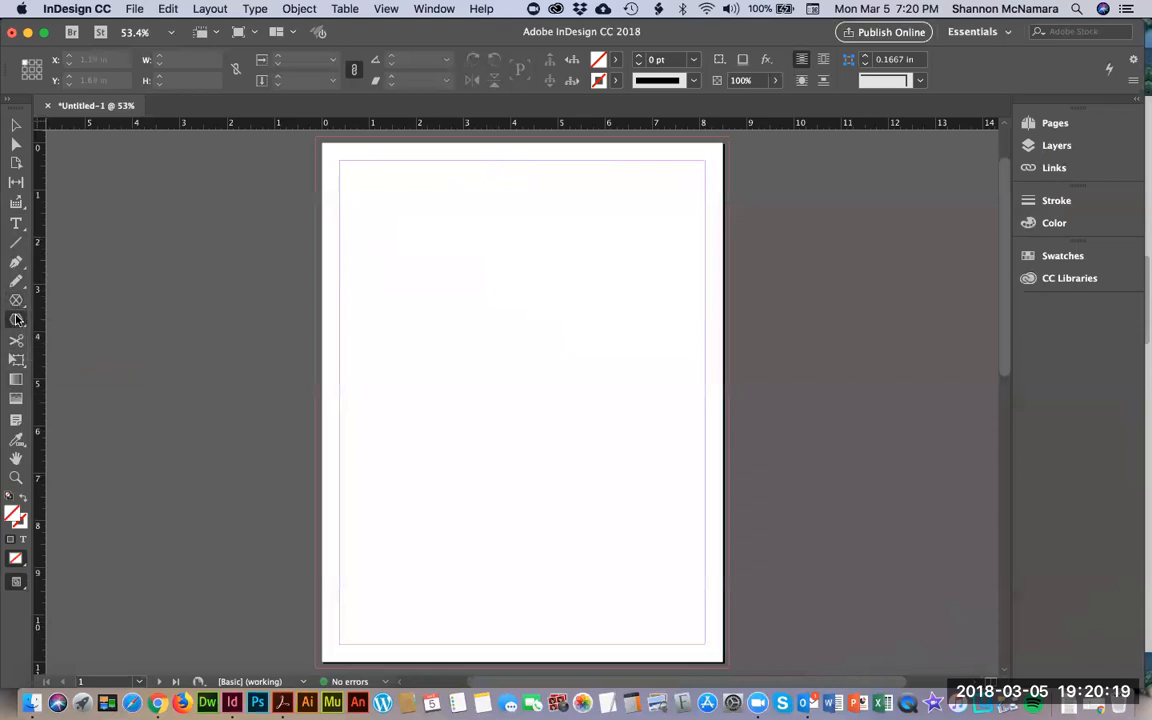
pyautogui.click(55, 337)
pyautogui.moveTo(314, 134); pyautogui.dragTo(728, 241)
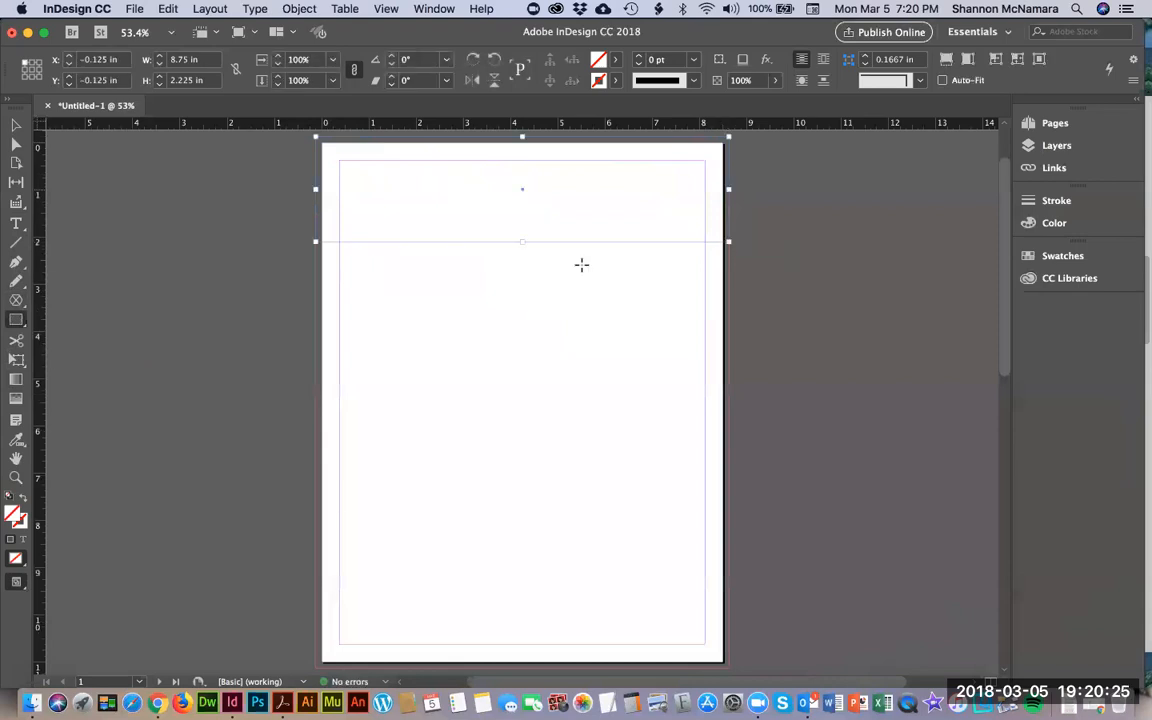
# Show the swatches and fill the top rectangle with a diagonal white-to-black gradient using the Gradient Swatch tool.
pyautogui.click(1048, 256)
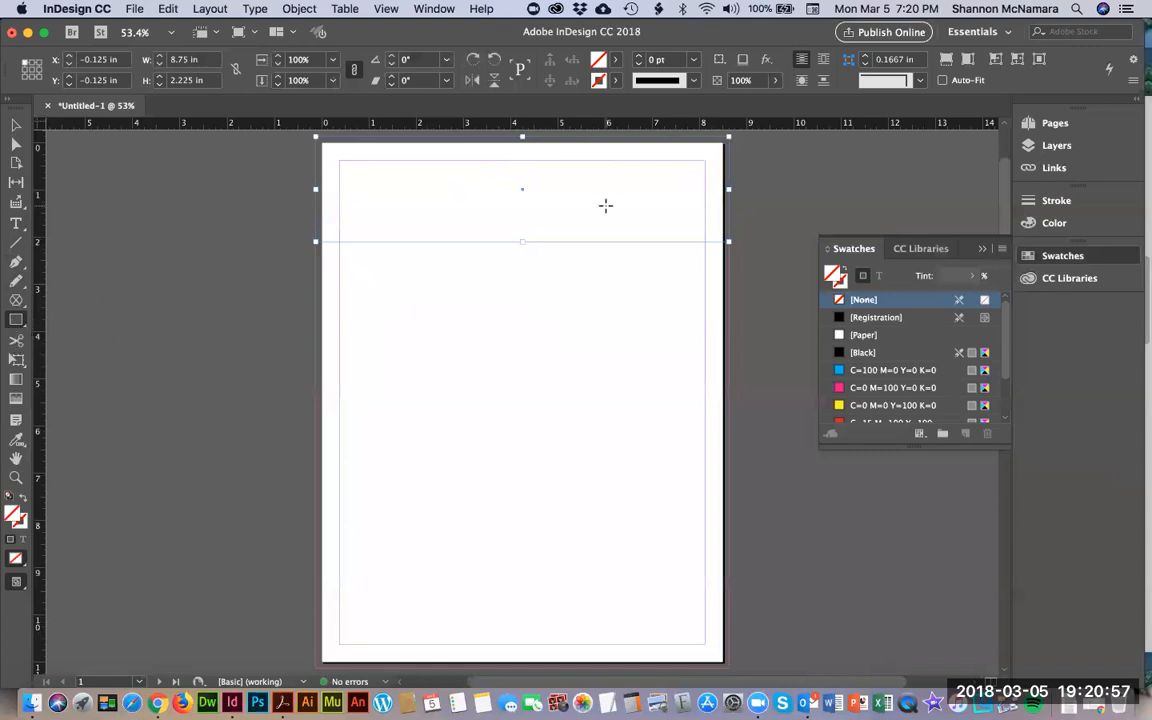
pyautogui.click(16, 124)
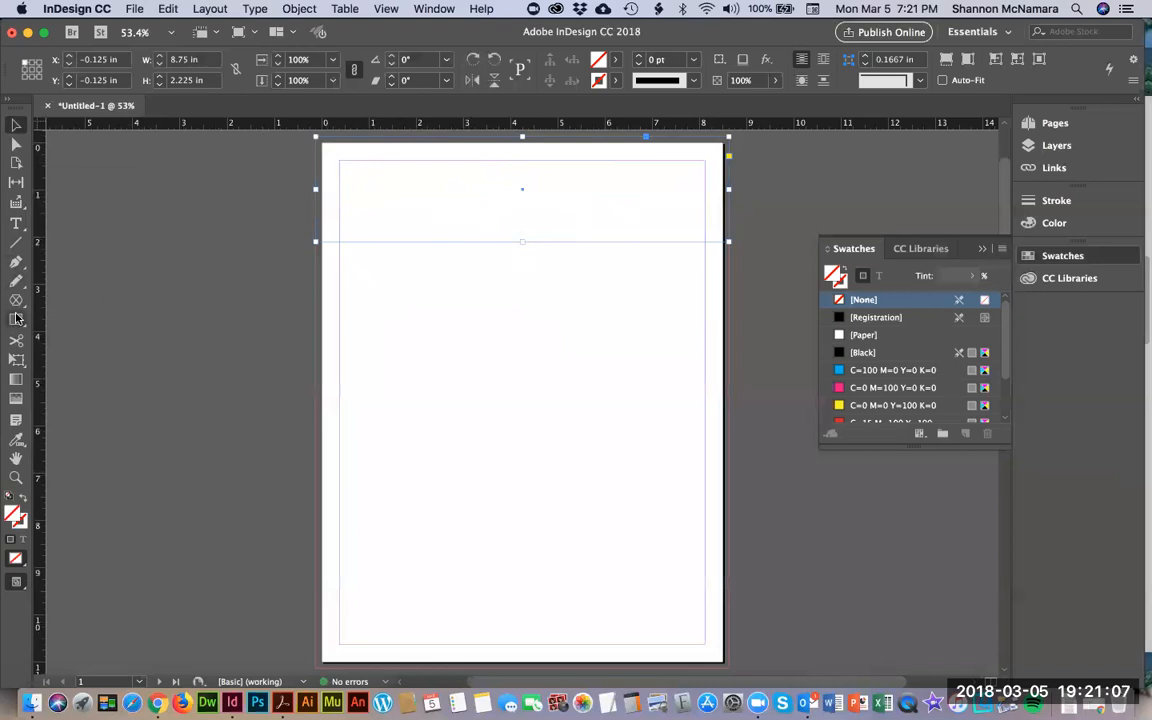
pyautogui.click(14, 380)
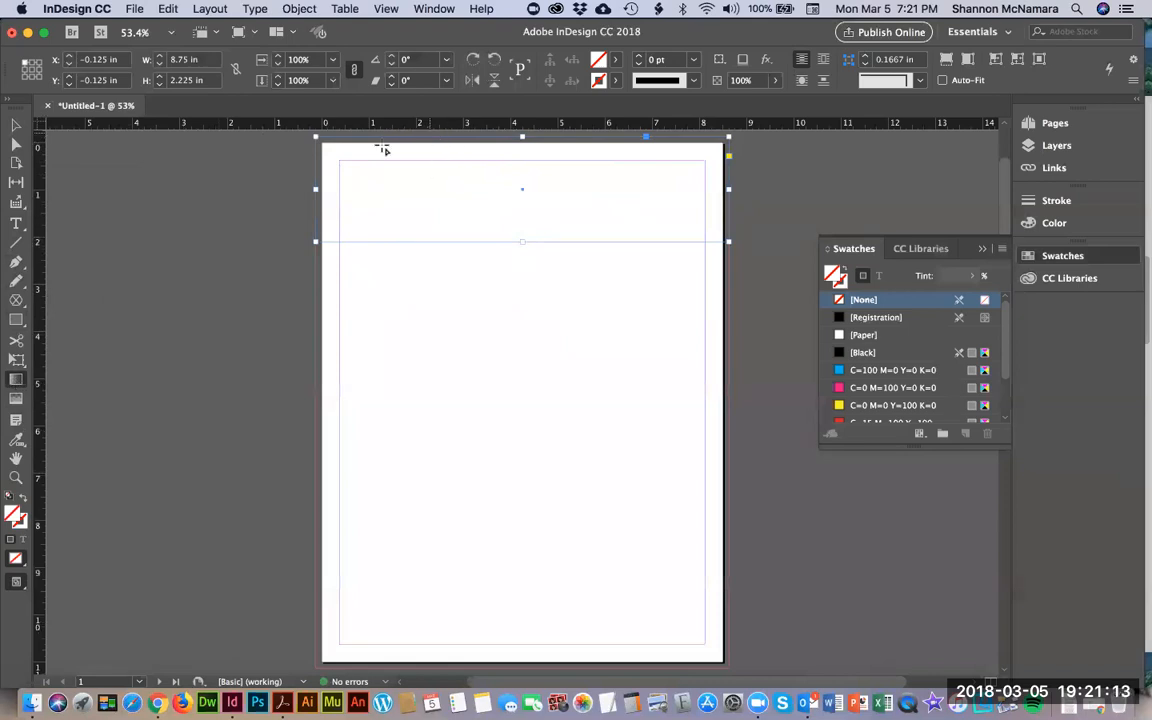
pyautogui.moveTo(403, 142); pyautogui.dragTo(711, 245)
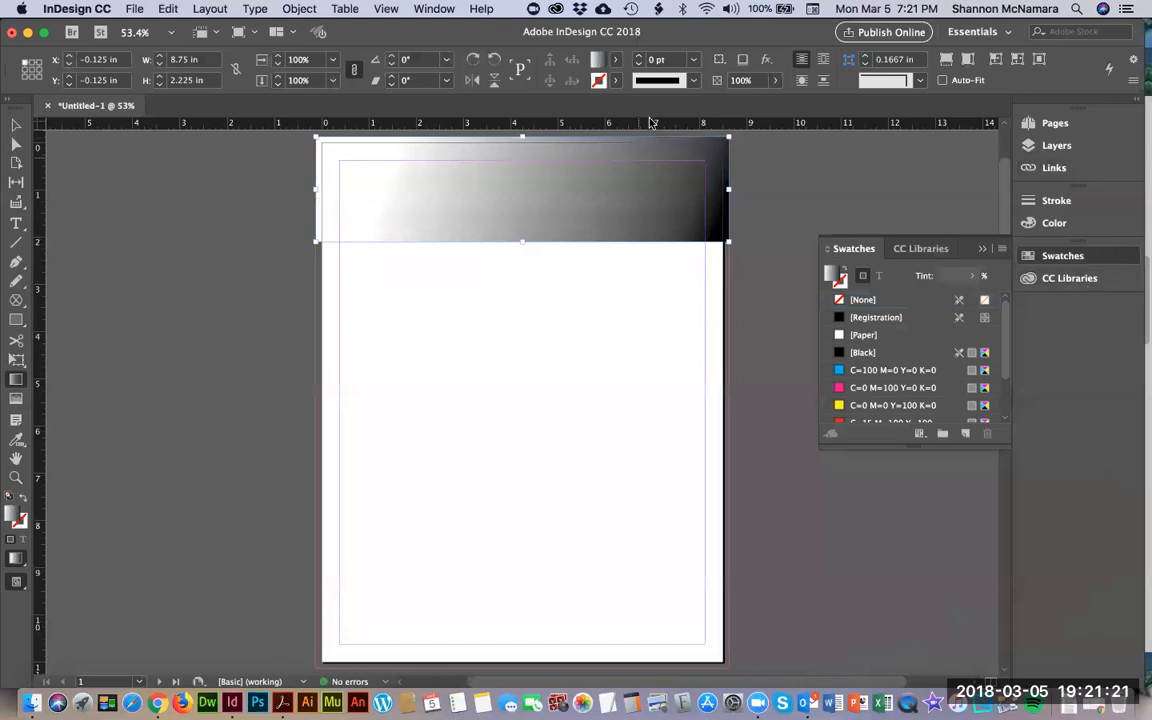
# Show the Gradient settings and move them onto the empty pasteboard beside the gradient rectangle.
pyautogui.click(616, 59)
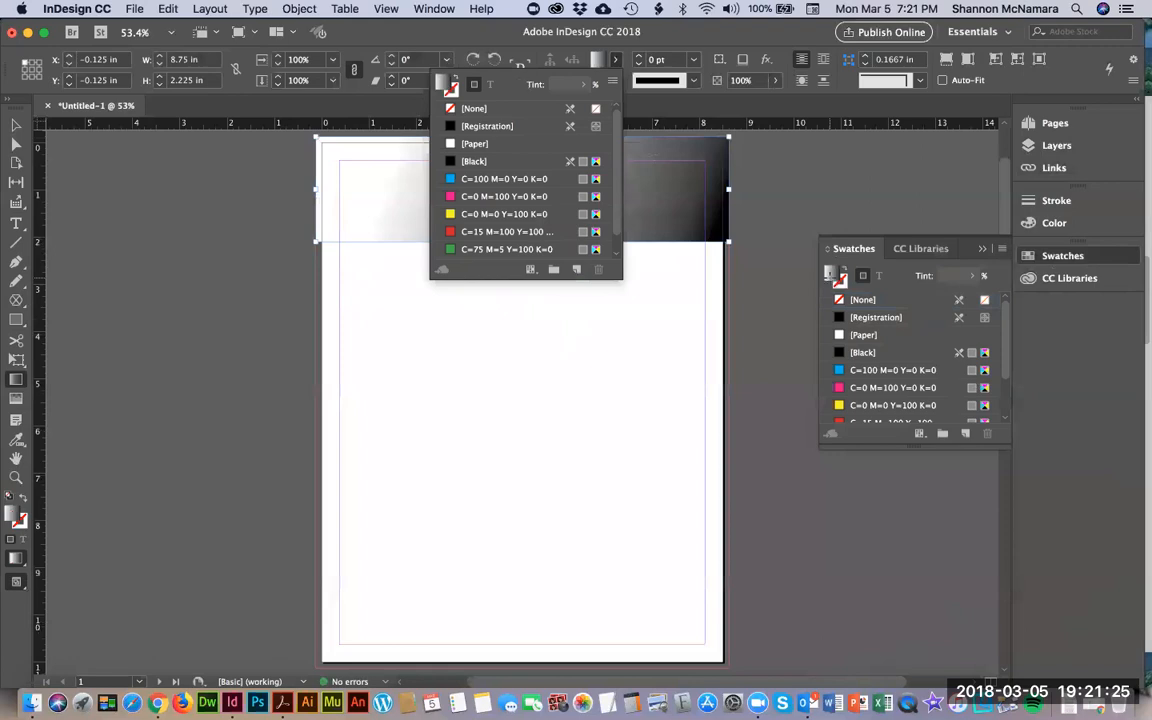
pyautogui.click(426, 75)
pyautogui.click(420, 10)
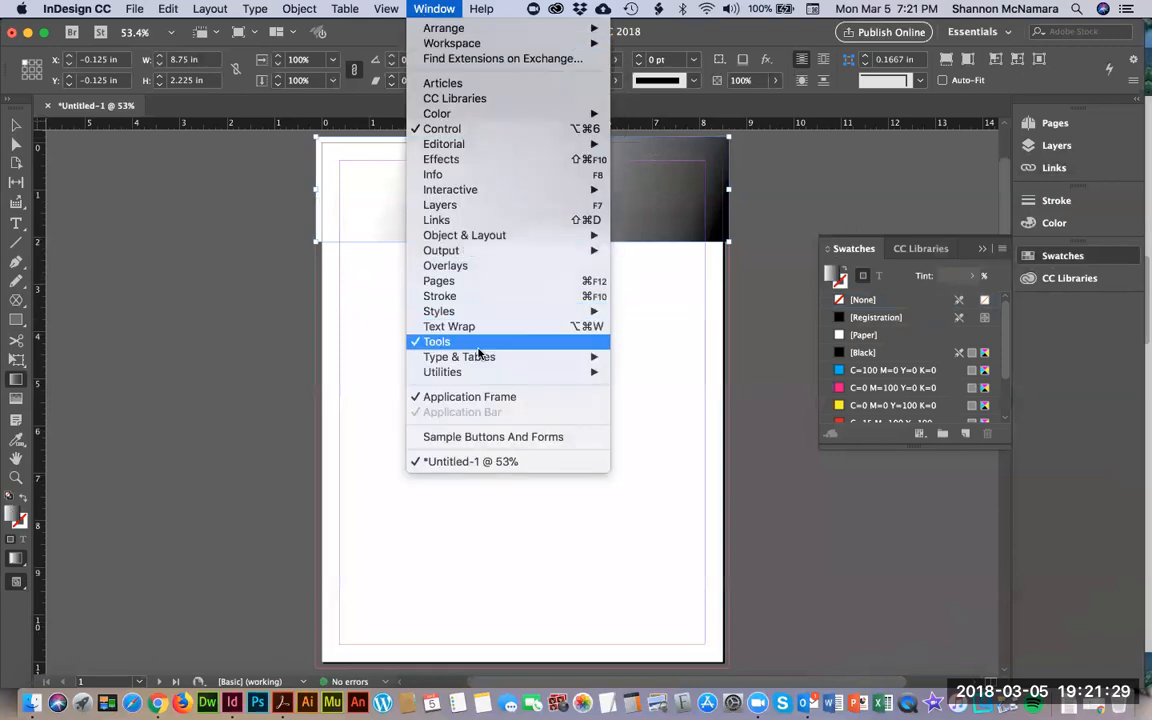
pyautogui.moveTo(463, 116)
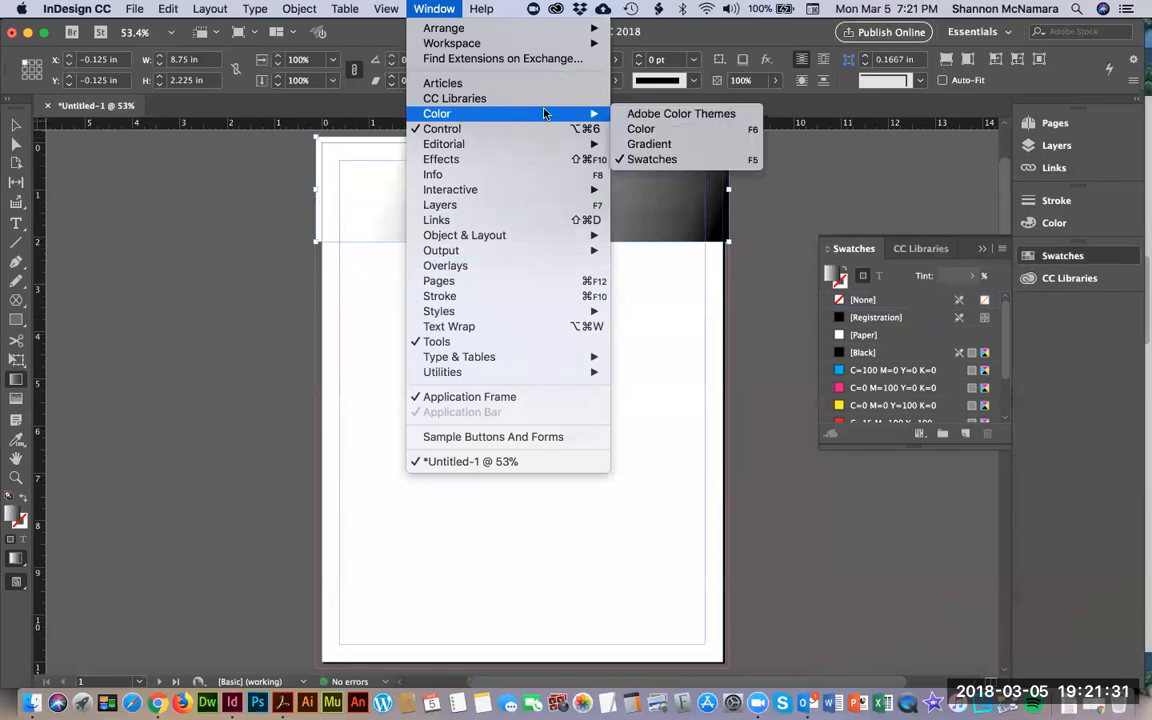
pyautogui.click(657, 148)
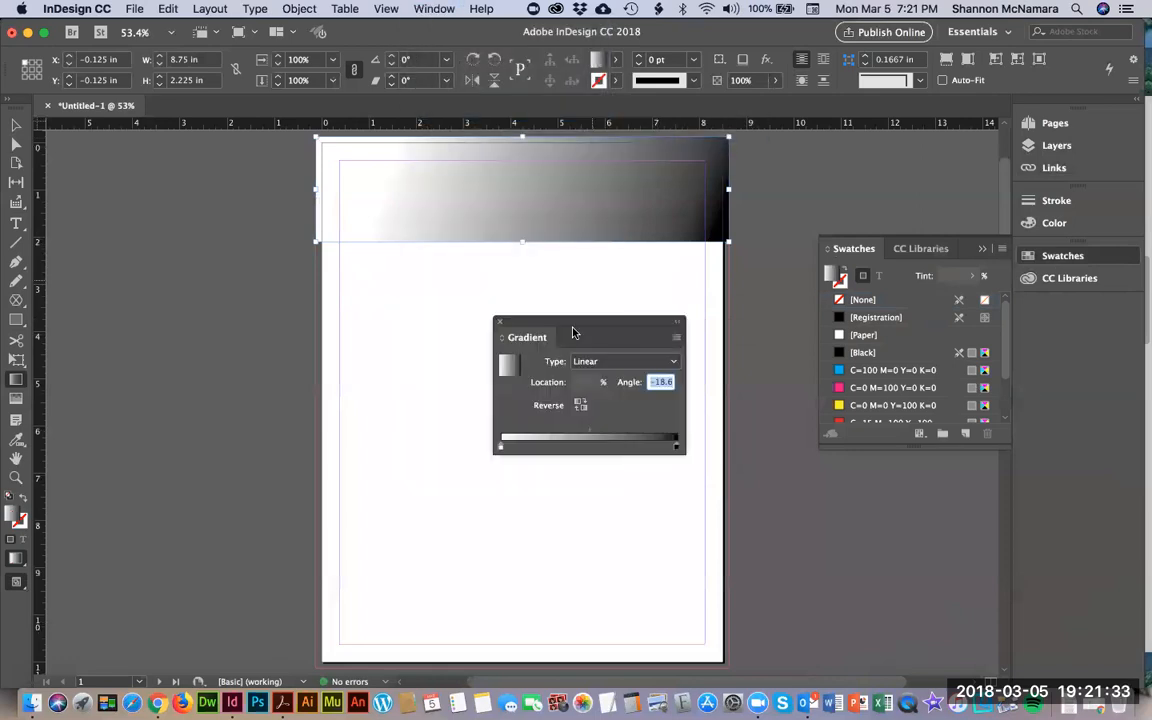
pyautogui.moveTo(581, 327); pyautogui.dragTo(202, 232)
pyautogui.moveTo(158, 193); pyautogui.dragTo(159, 160)
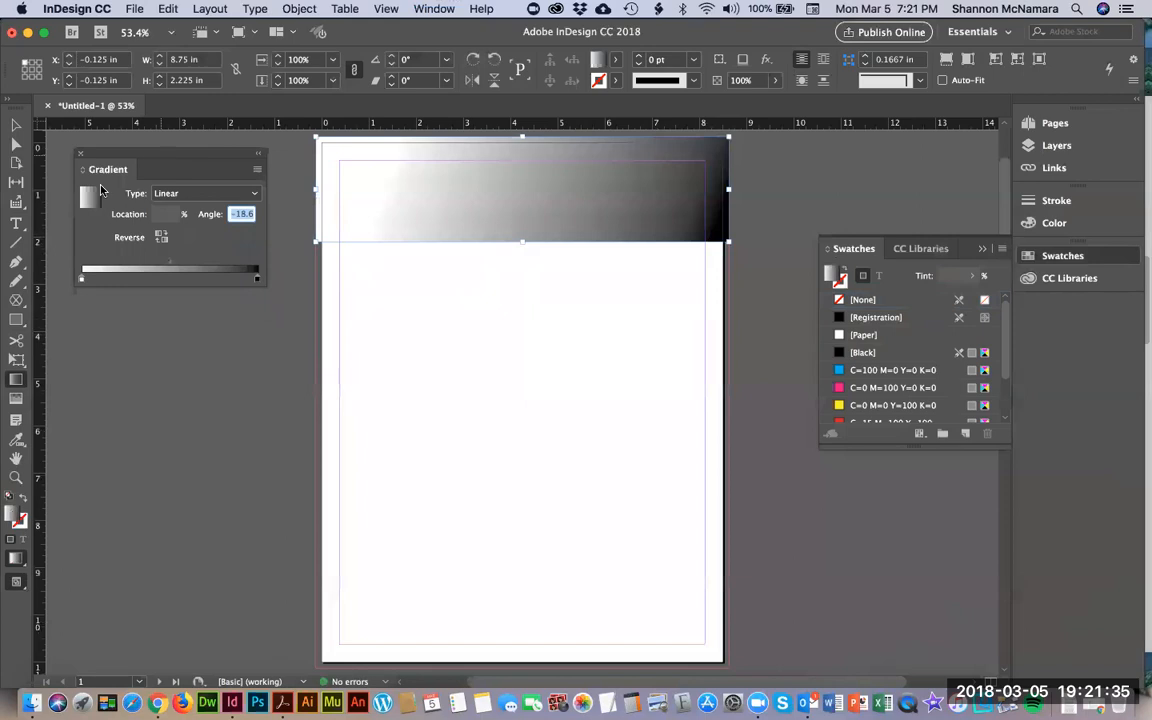
# Show the Align options and place them below the swatches, clear of the page.
pyautogui.click(434, 10)
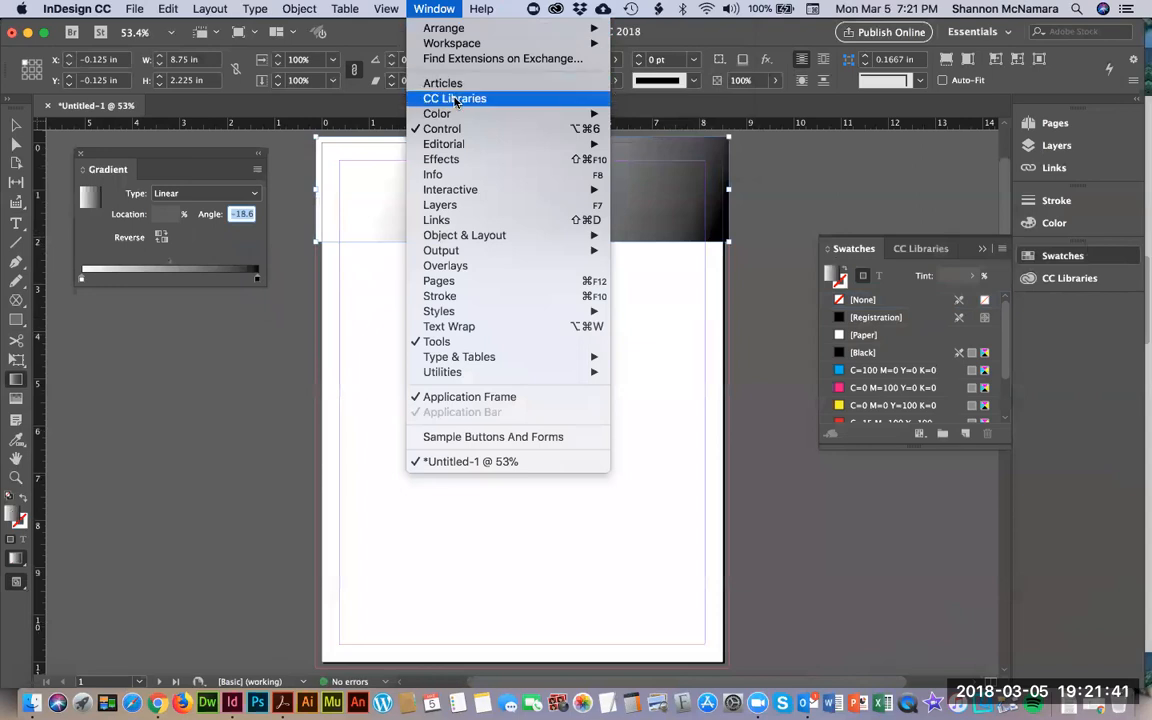
pyautogui.moveTo(585, 115)
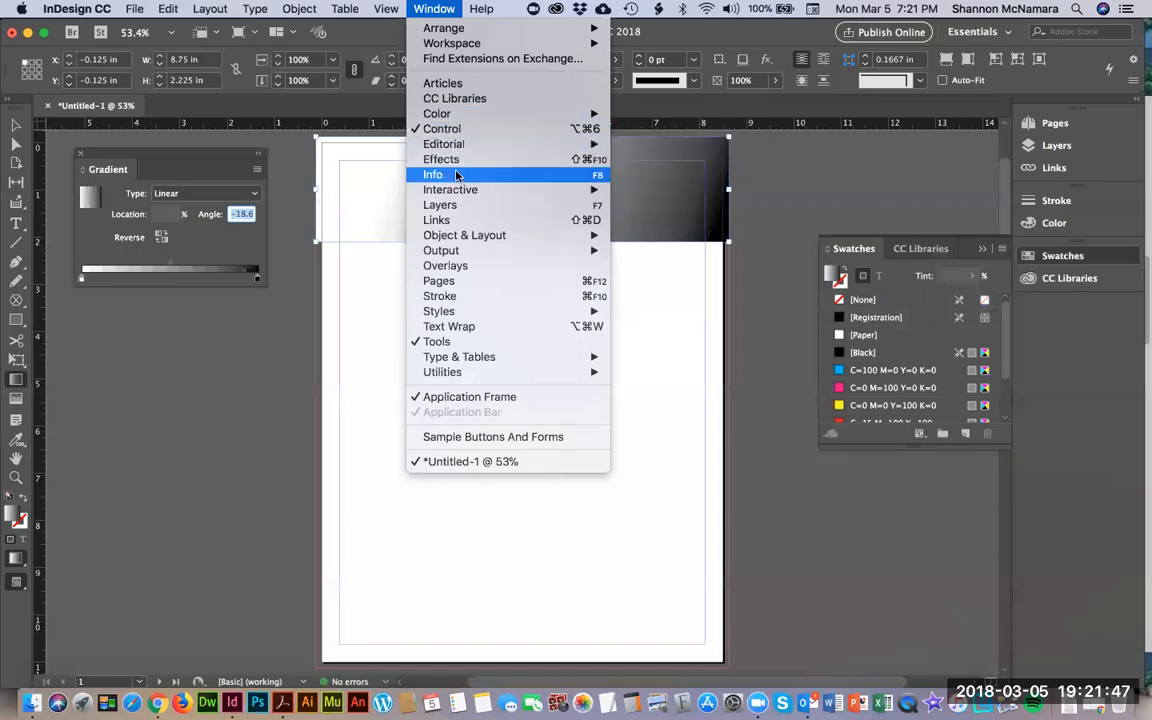
pyautogui.moveTo(459, 194)
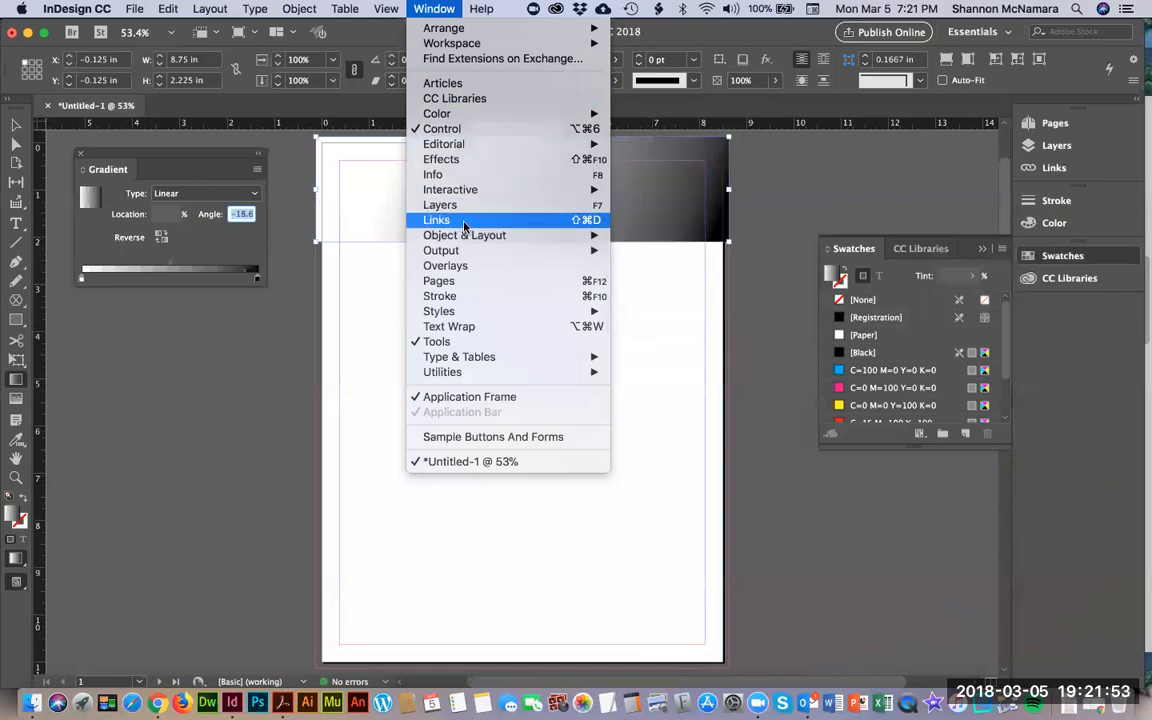
pyautogui.moveTo(469, 240)
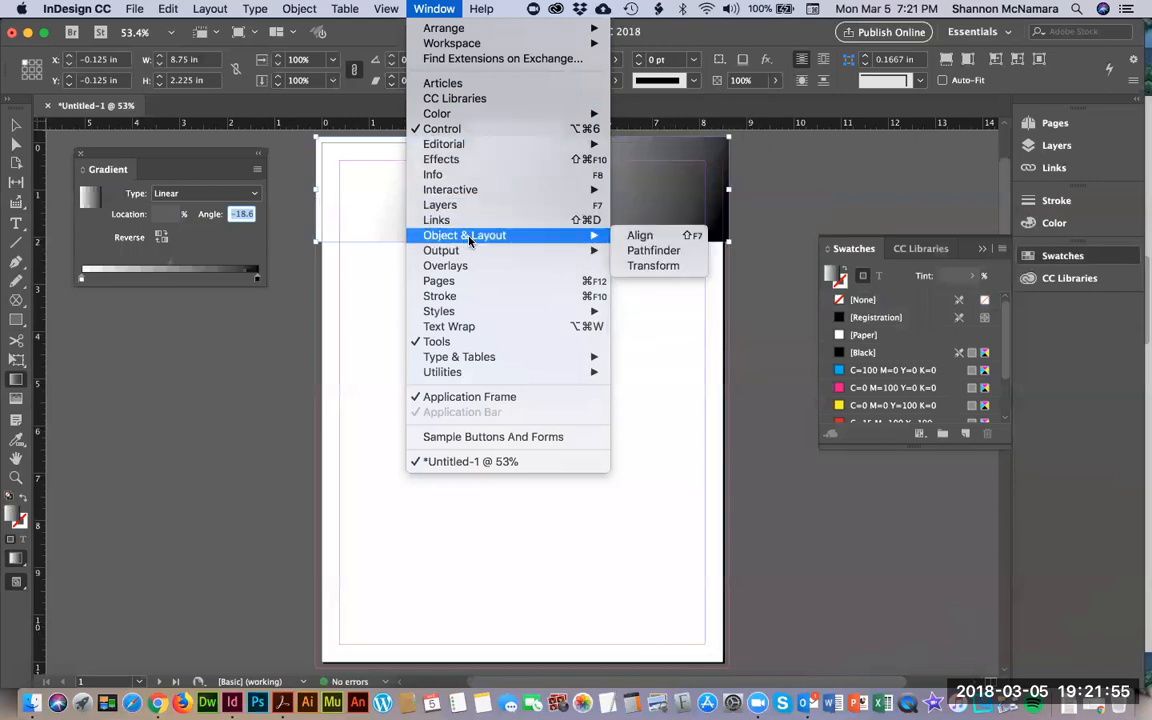
pyautogui.click(638, 236)
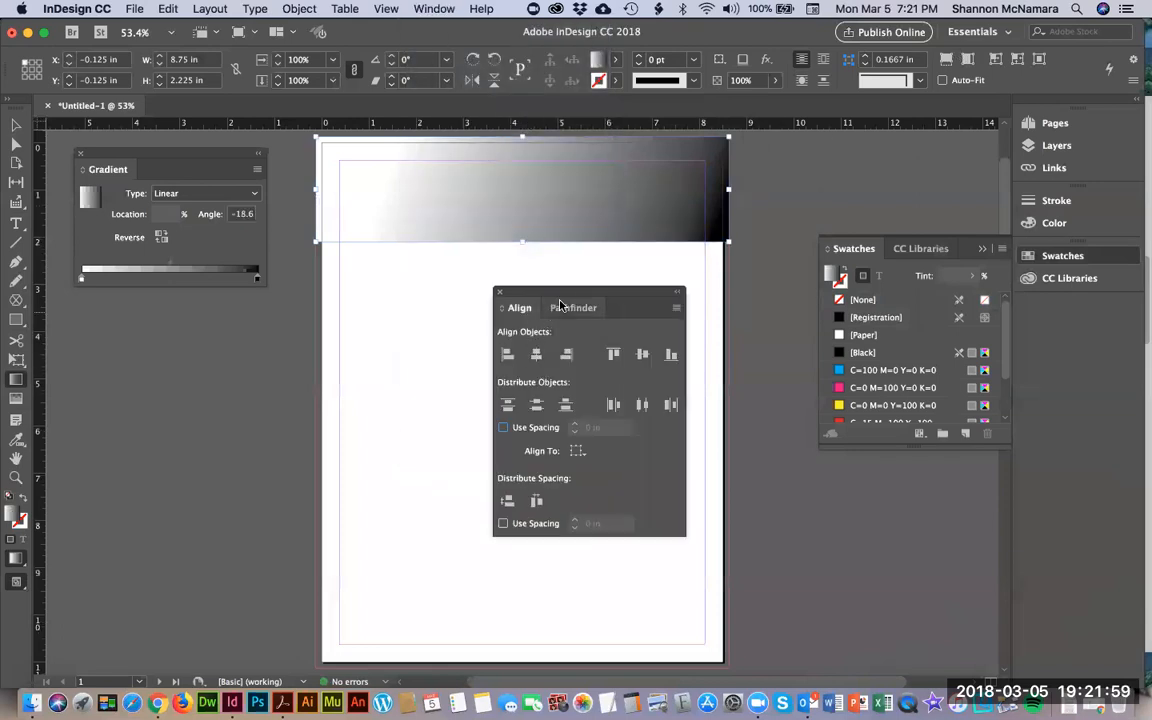
pyautogui.moveTo(617, 292); pyautogui.dragTo(930, 466)
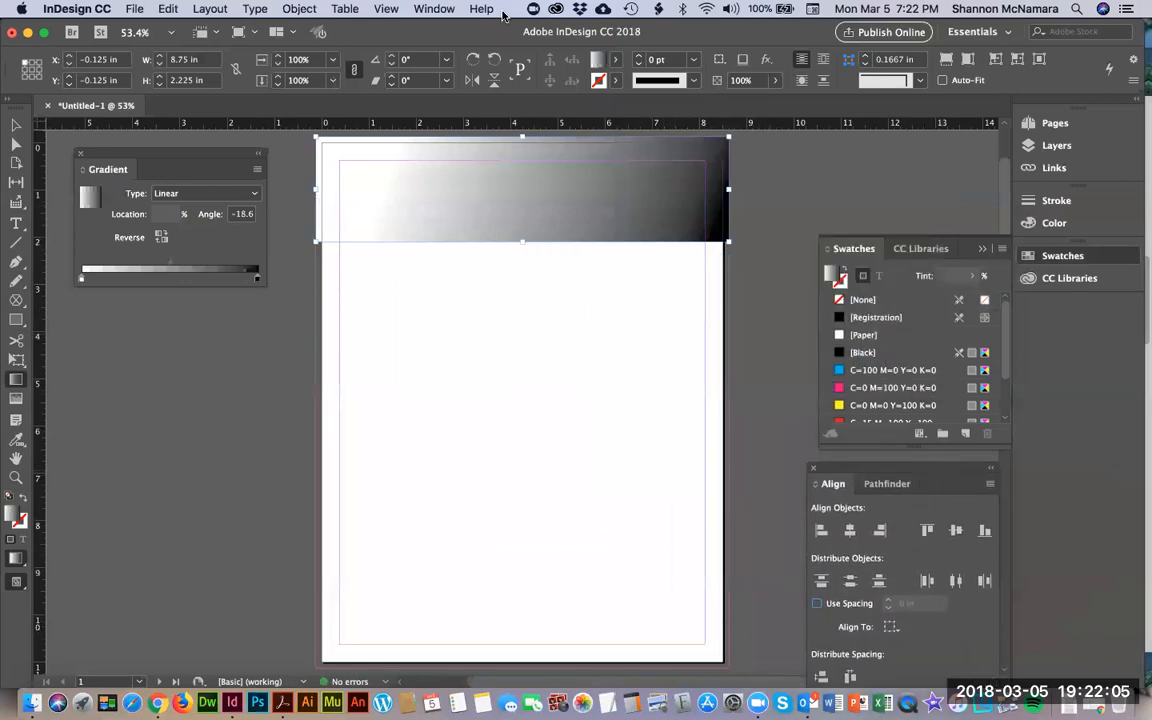
# Show the Character settings and place them directly below the Gradient settings.
pyautogui.click(453, 8)
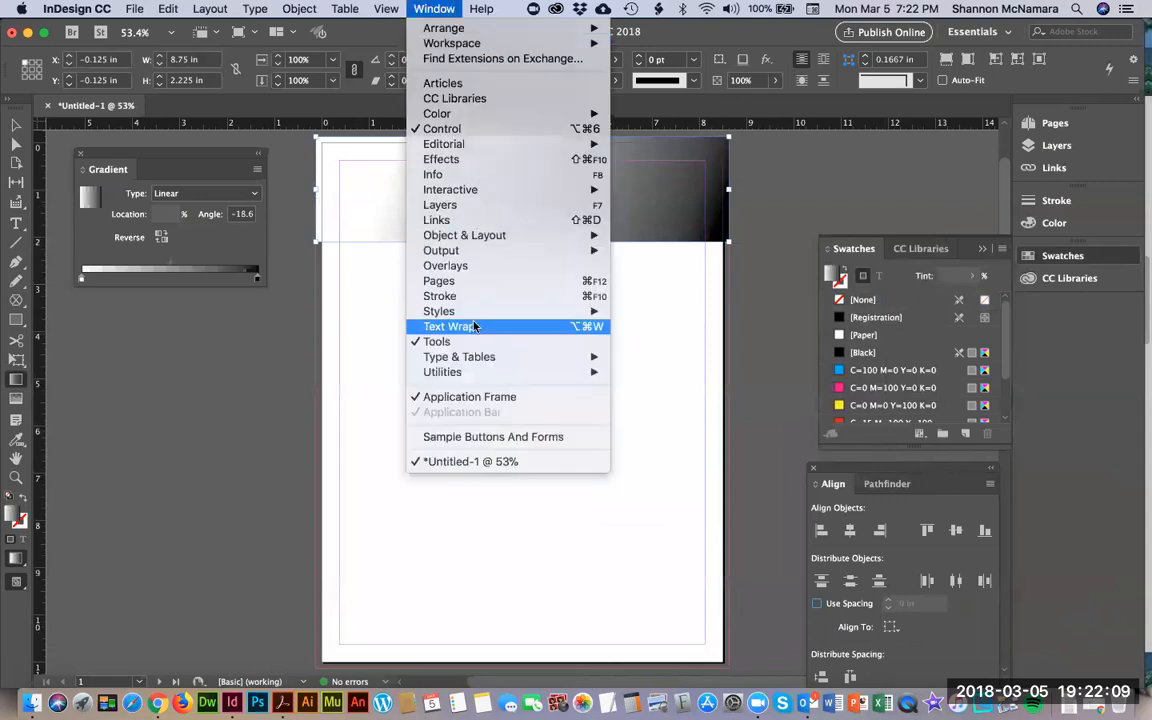
pyautogui.moveTo(479, 252)
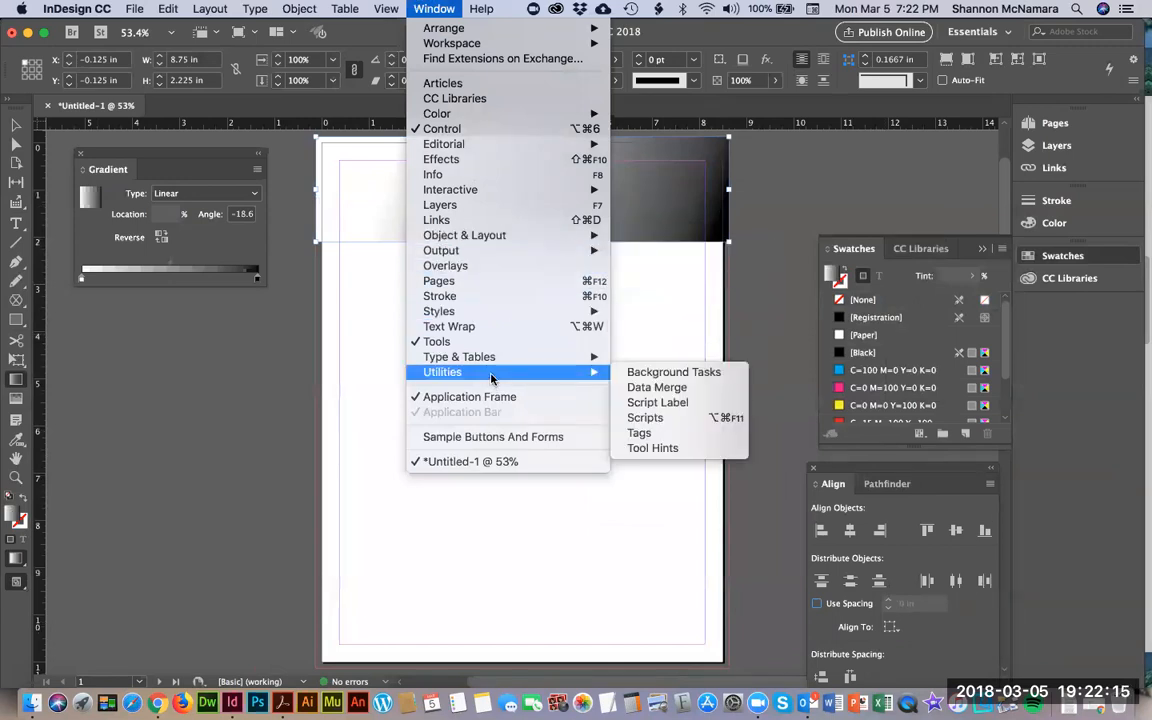
pyautogui.moveTo(450, 357)
pyautogui.click(666, 357)
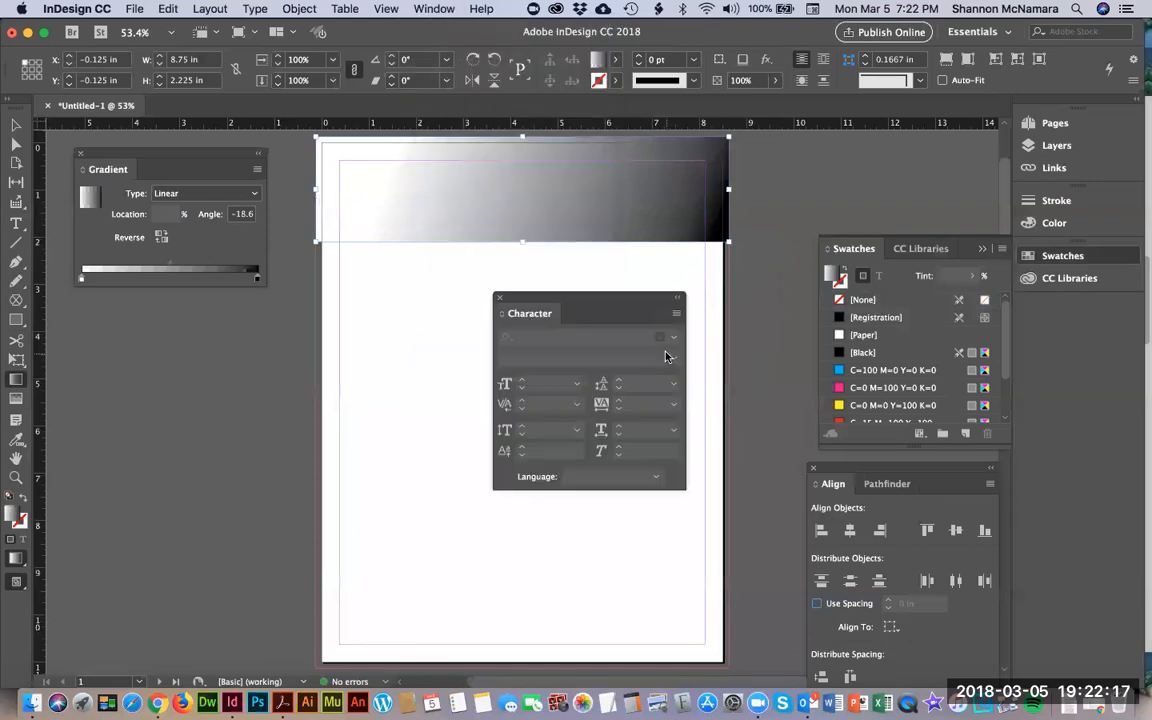
pyautogui.moveTo(601, 307); pyautogui.dragTo(169, 321)
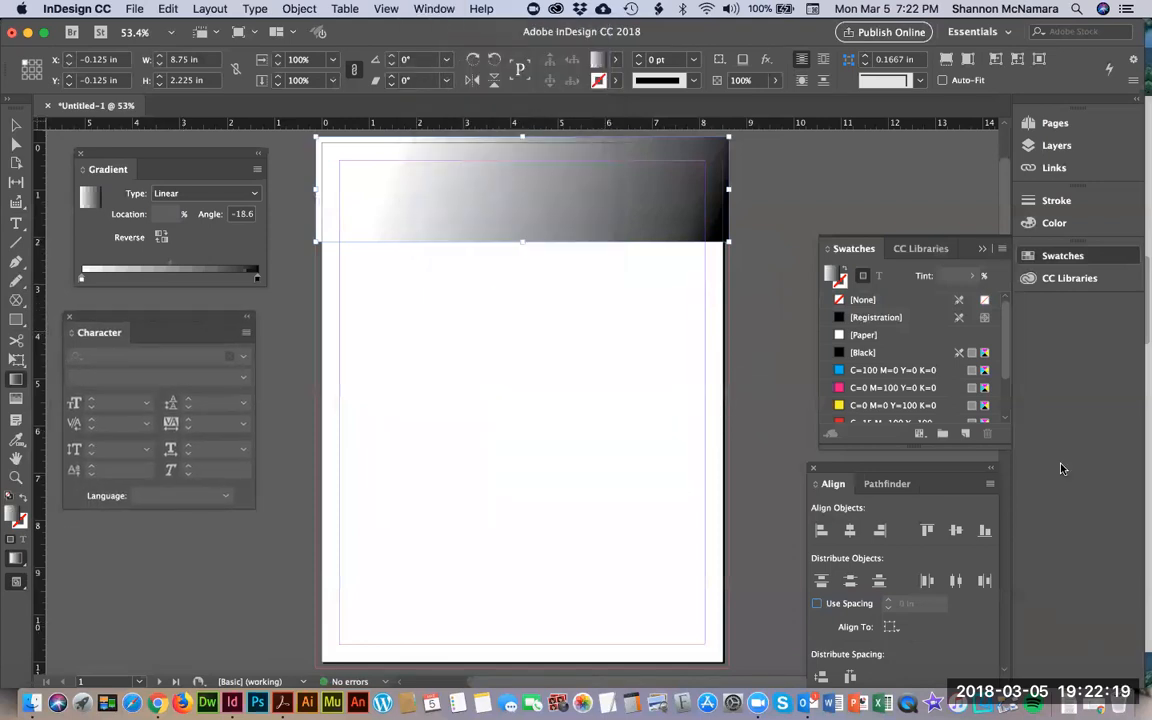
# Recolor the rectangle gradient's white stop with the blue swatch C=100 M=90 Y=10 K=0 and shift it to about 4.4% location.
pyautogui.click(16, 125)
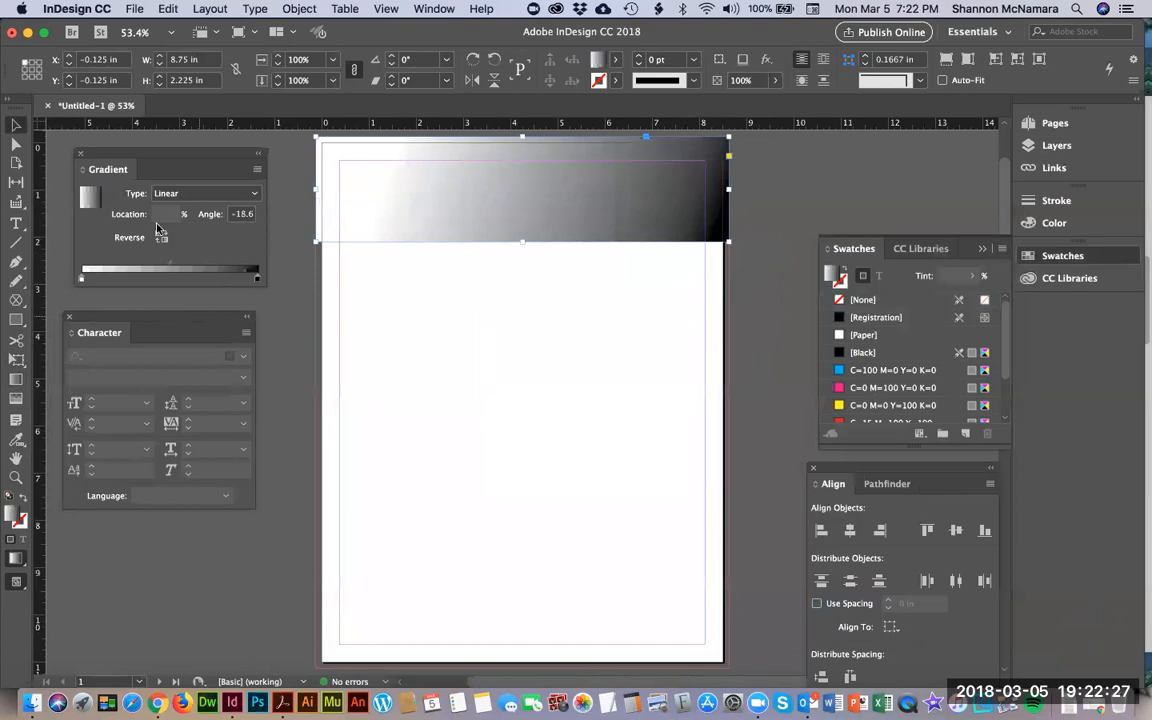
pyautogui.click(81, 281)
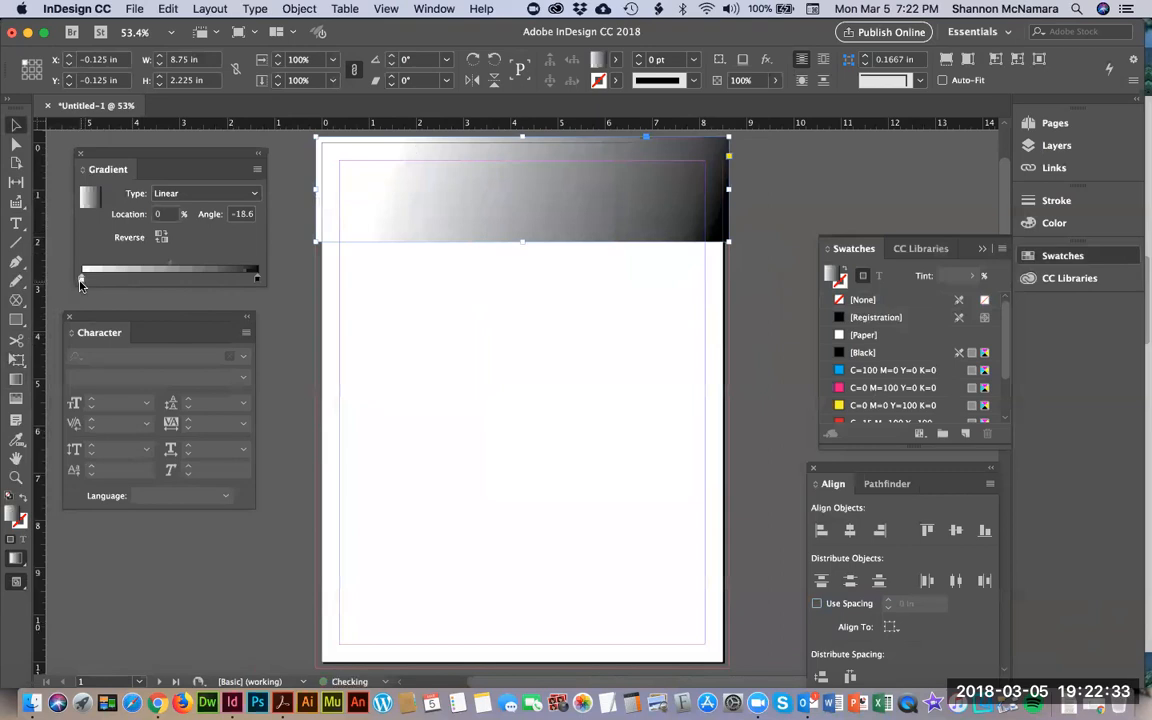
pyautogui.rightClick(81, 282)
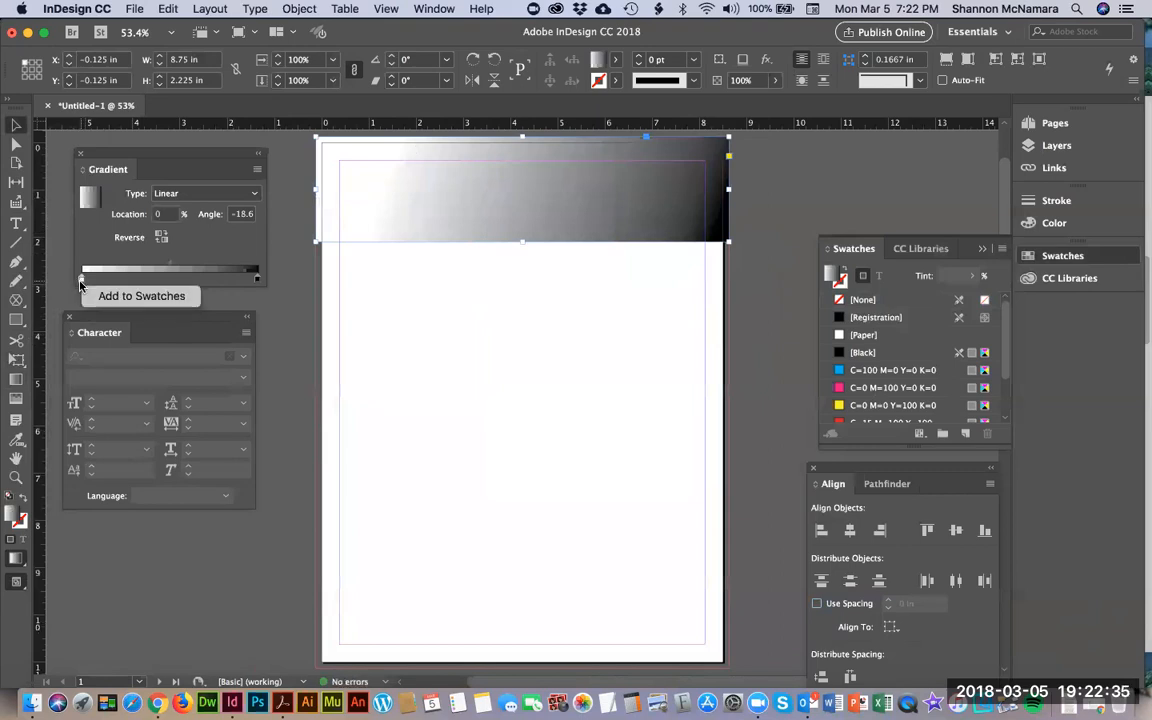
pyautogui.click(190, 297)
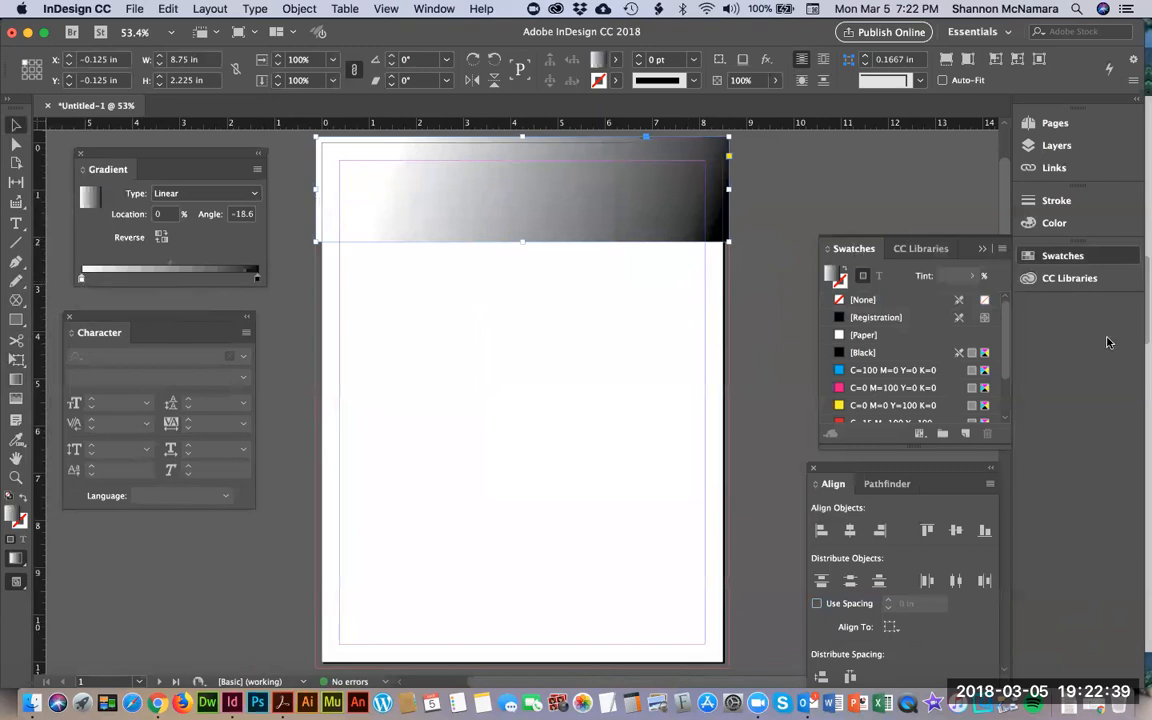
pyautogui.scroll(-2, 895, 386)
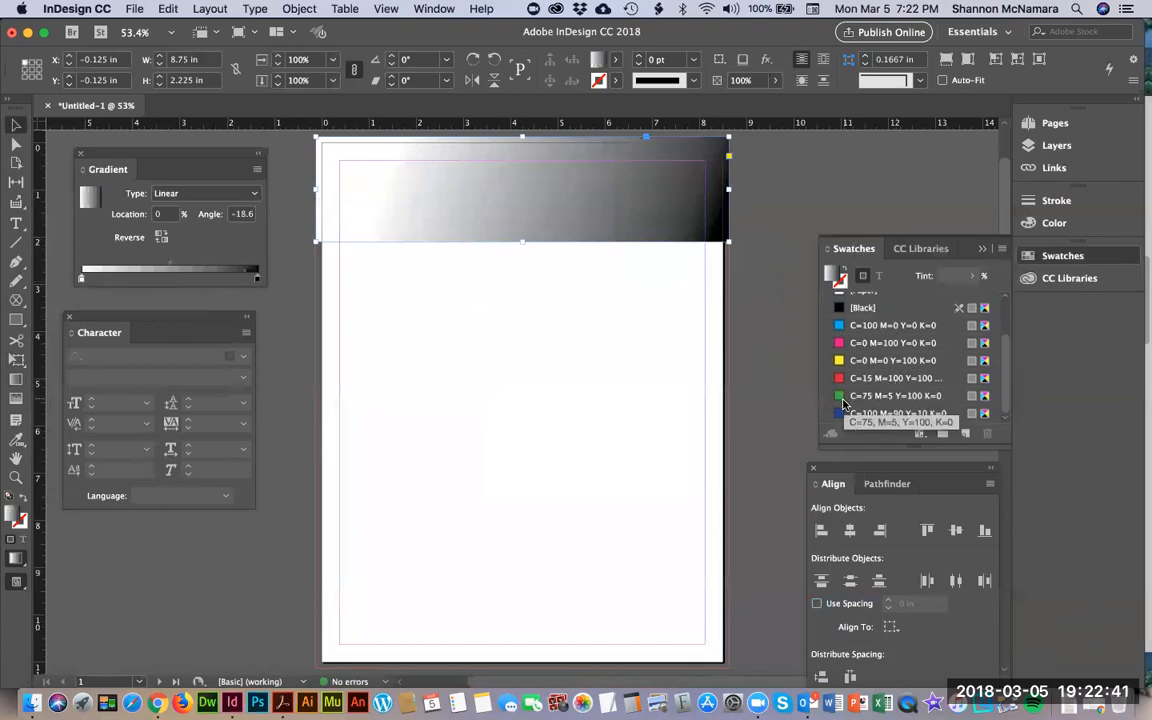
pyautogui.moveTo(811, 413); pyautogui.dragTo(84, 283)
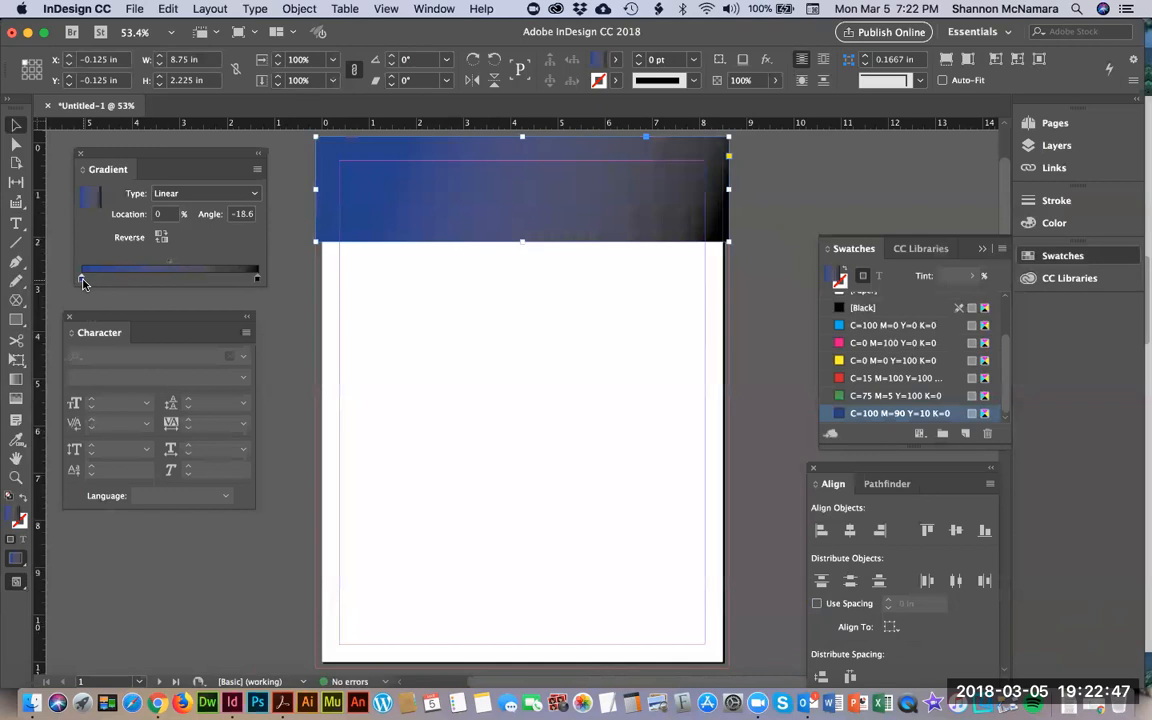
pyautogui.moveTo(84, 281); pyautogui.dragTo(89, 281)
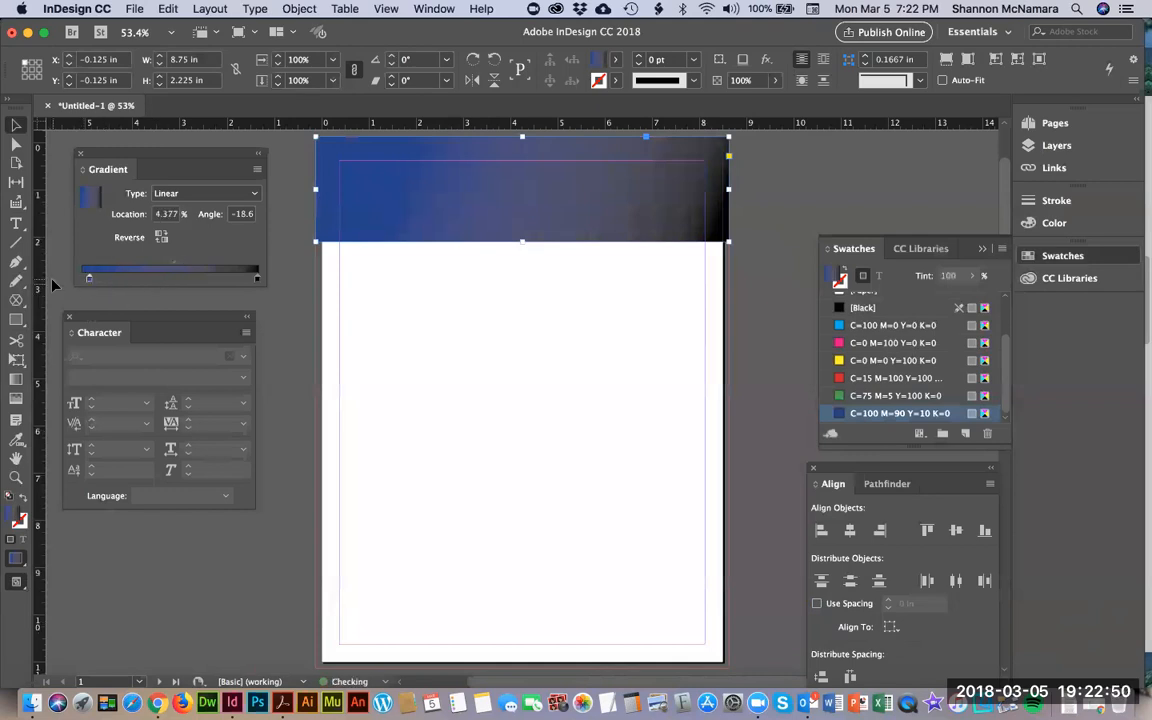
# Add and remove a trial stop beside the blue one, and recolor the gradient's black end stop with the C=15 M=100 Y=100 red swatch.
pyautogui.click(103, 280)
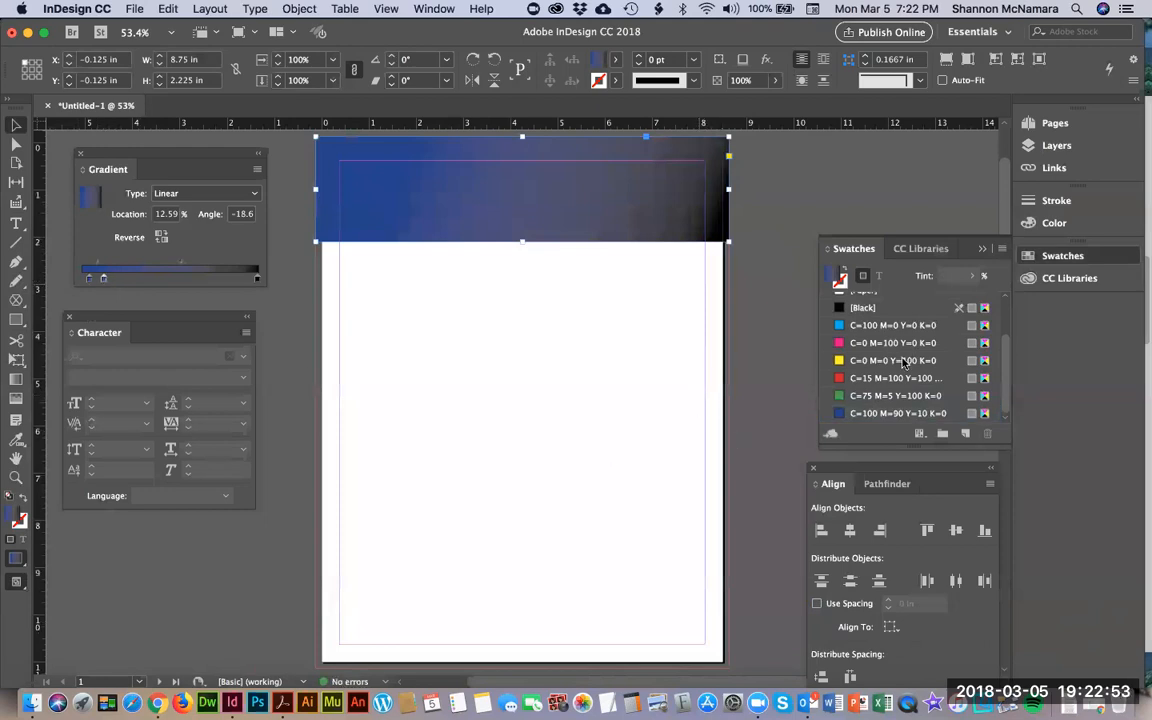
pyautogui.moveTo(103, 282); pyautogui.dragTo(103, 303)
pyautogui.click(256, 281)
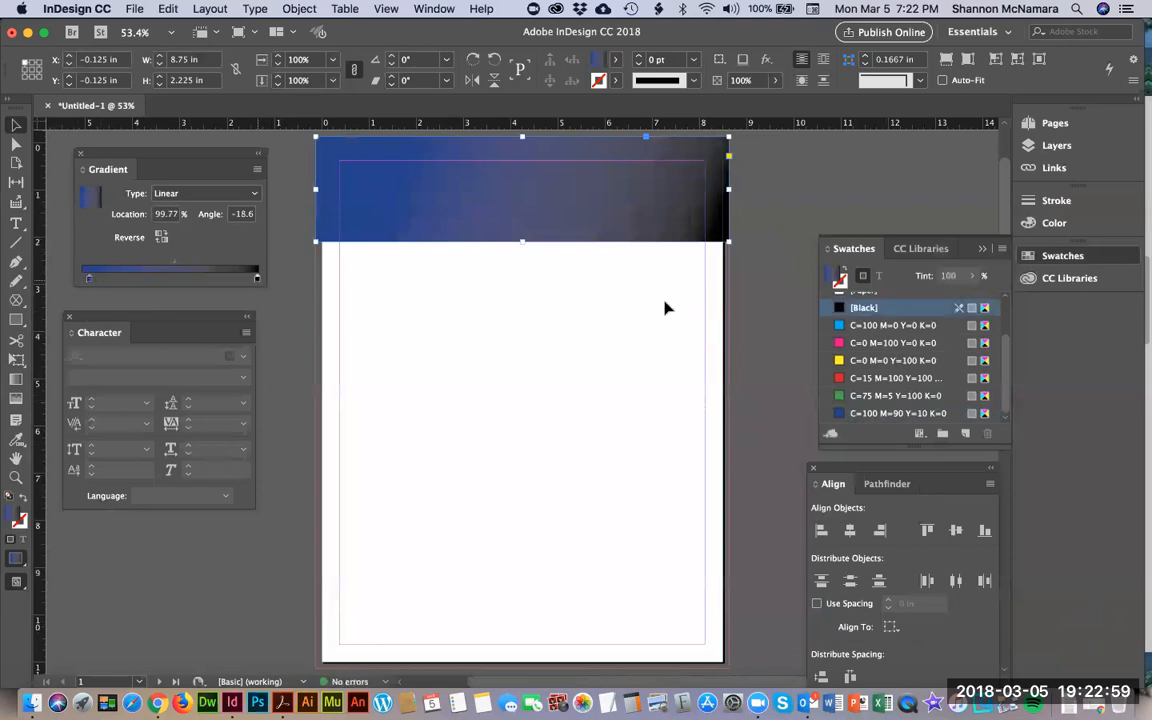
pyautogui.moveTo(258, 281); pyautogui.dragTo(283, 327)
pyautogui.click(254, 281)
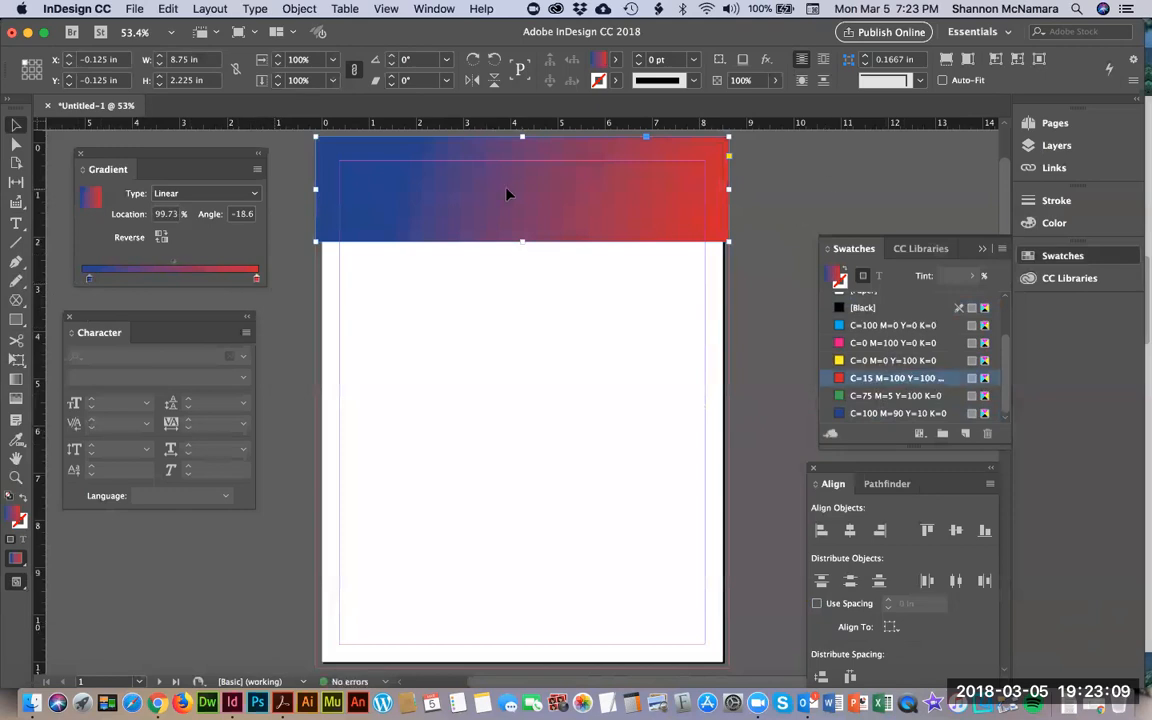
# Select the blue-to-red gradient rectangle at the page top and delete it.
pyautogui.click(789, 192)
pyautogui.click(630, 213)
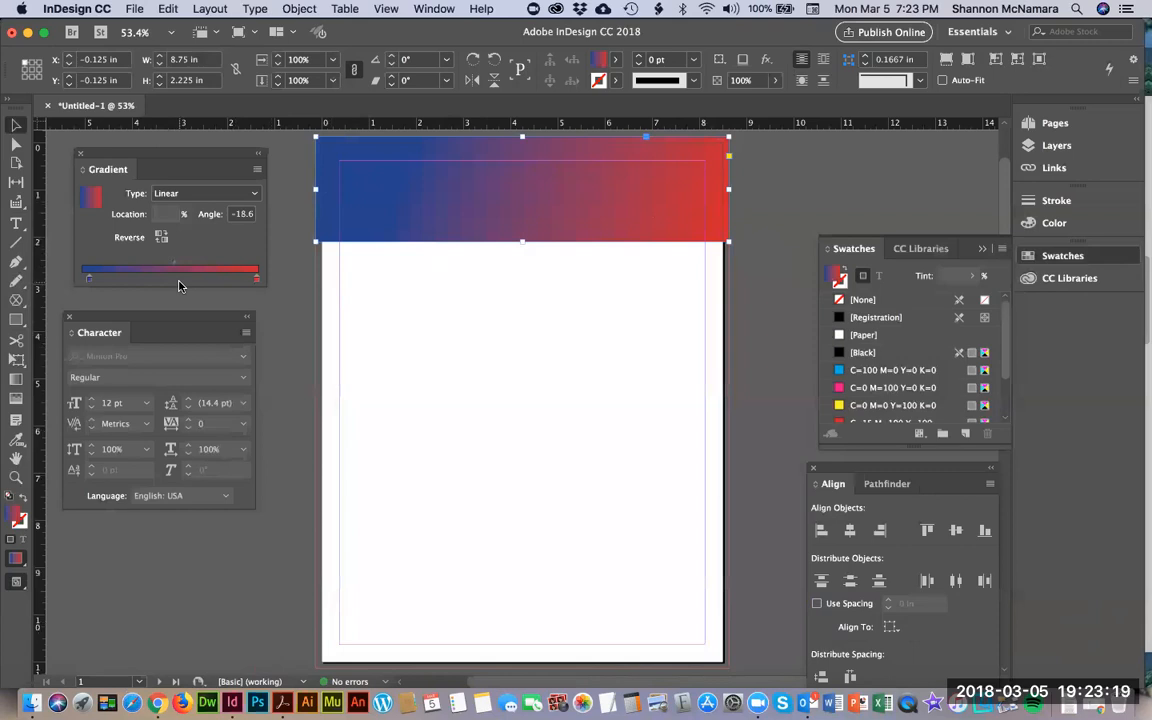
pyautogui.press('Delete')
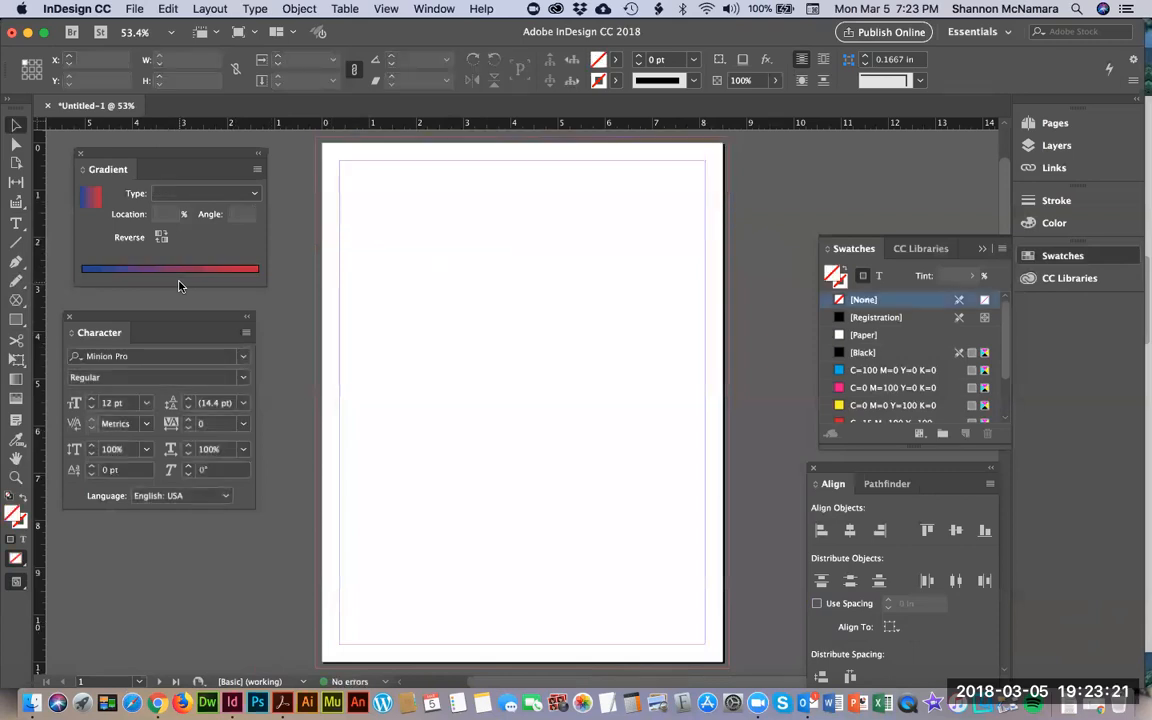
pyautogui.click(17, 224)
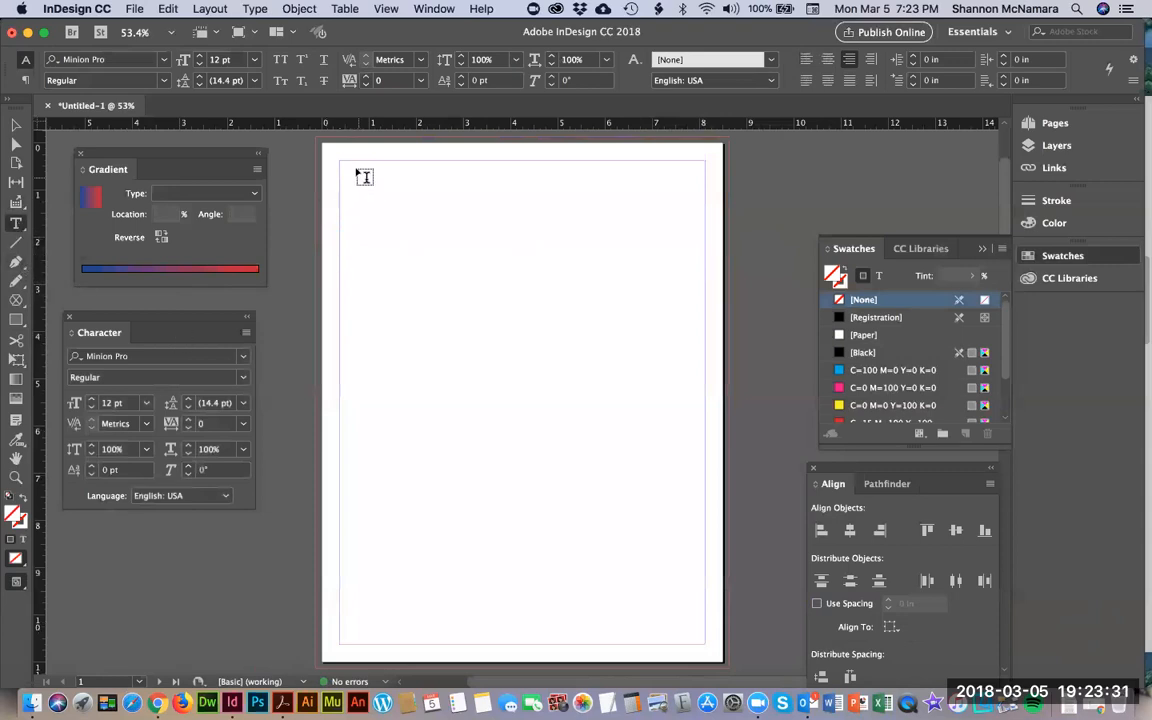
pyautogui.moveTo(348, 169); pyautogui.dragTo(705, 405)
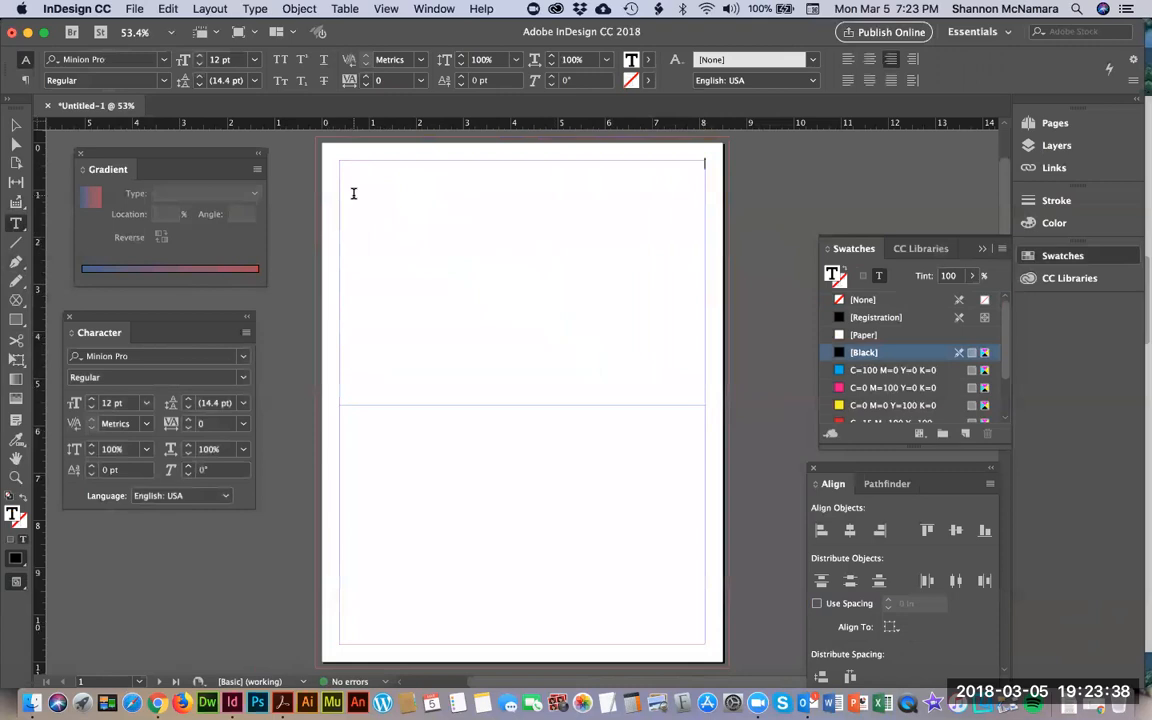
pyautogui.click(16, 125)
pyautogui.click(797, 190)
pyautogui.click(15, 222)
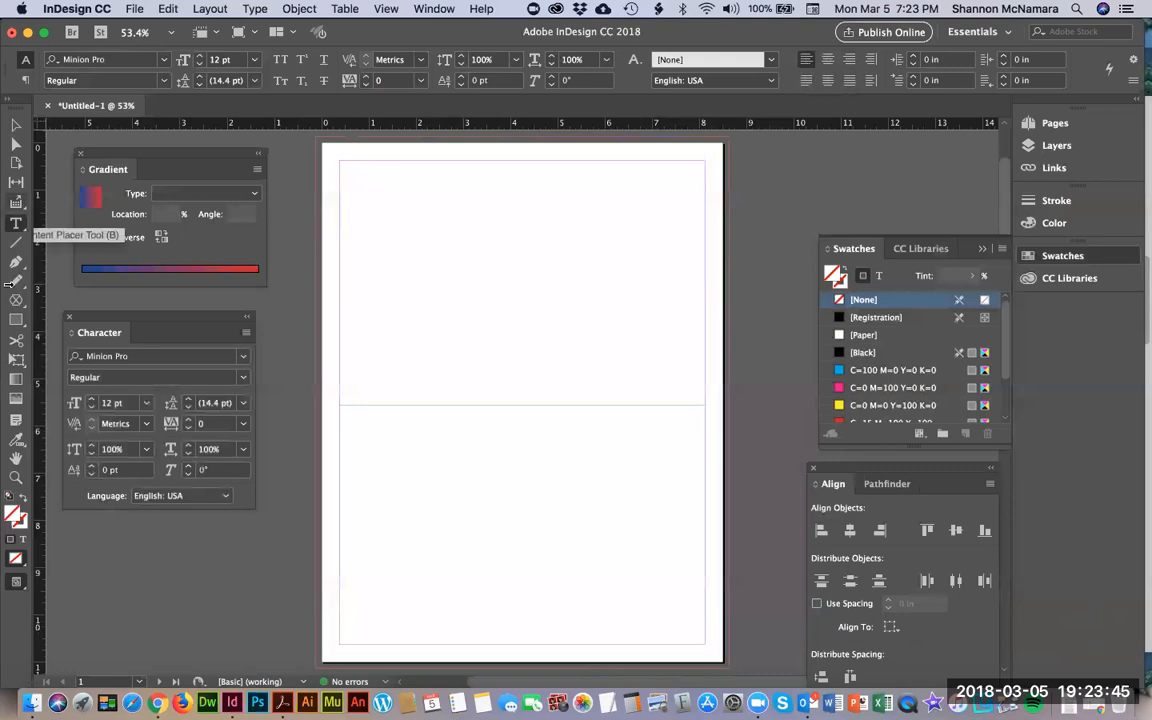
pyautogui.click(16, 125)
pyautogui.click(558, 402)
pyautogui.press('Delete')
# Draw a text frame 7.75 in wide and about 4.065 in high, starting at the page's top margin and spanning between the side margins.
pyautogui.click(15, 222)
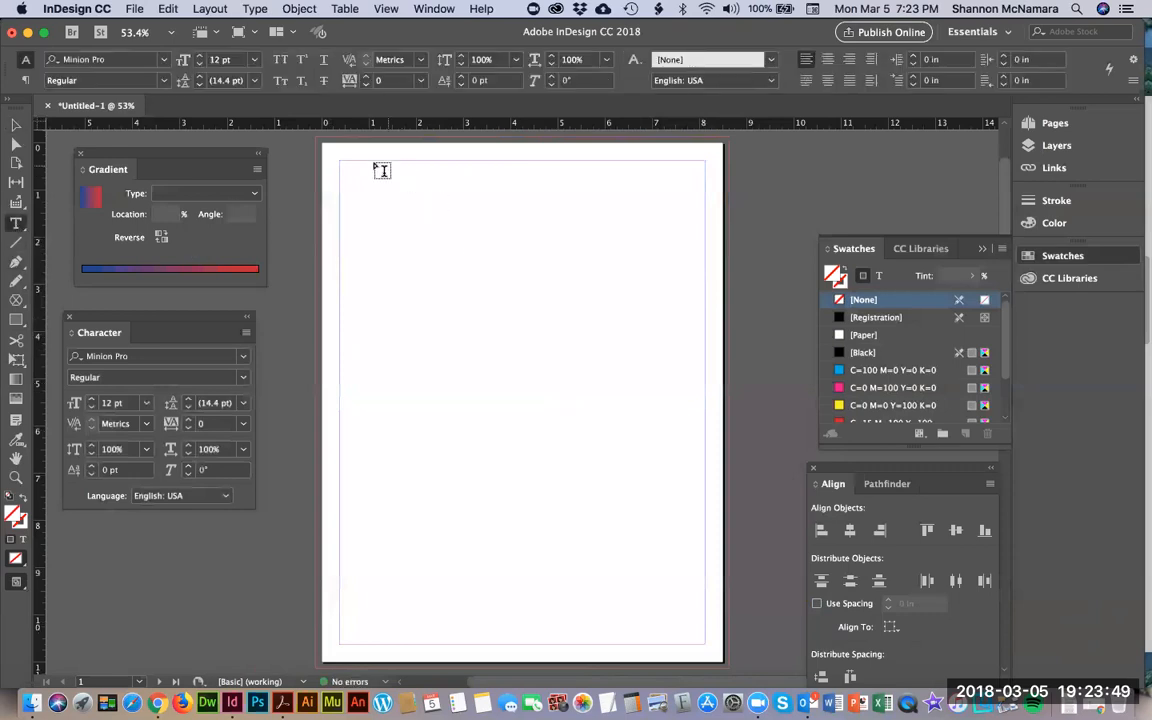
pyautogui.moveTo(341, 161); pyautogui.dragTo(702, 351)
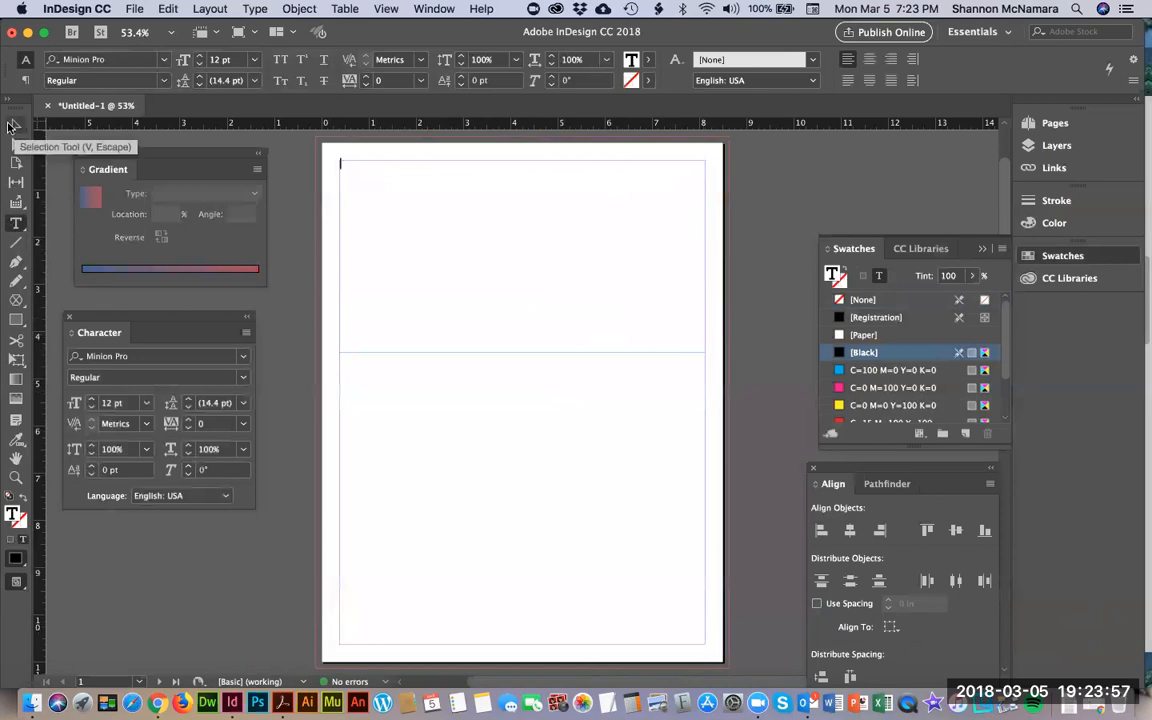
pyautogui.click(10, 125)
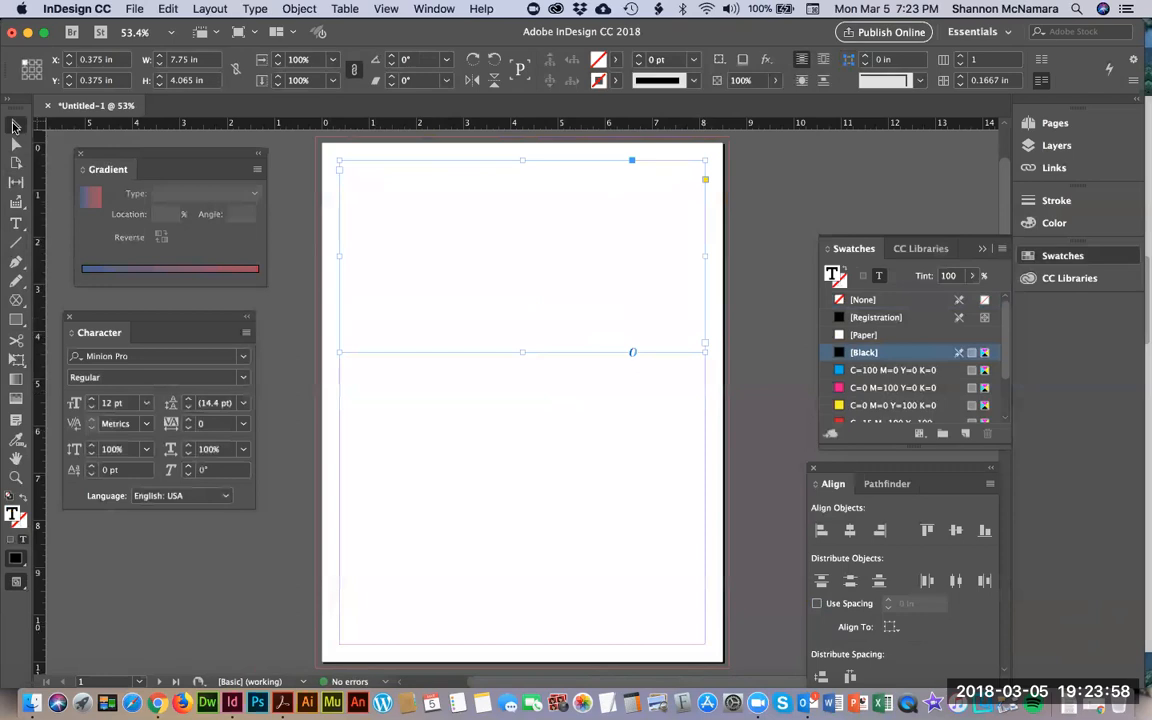
# Enter a line of random filler letters in the new text frame and select all of the text.
pyautogui.doubleClick(377, 215)
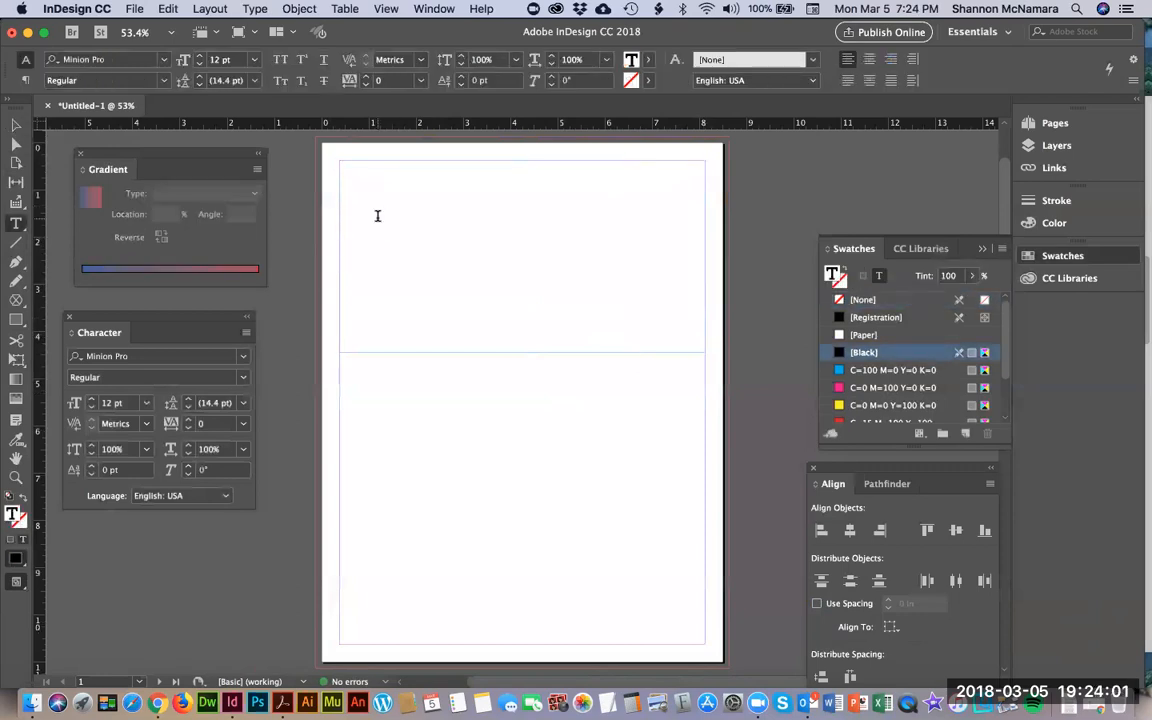
pyautogui.write('akldsjfkladjsf;lkasdjf;lakjdf;lkdajsf;lksdaj;lfdsa;k')
pyautogui.press('super+a')
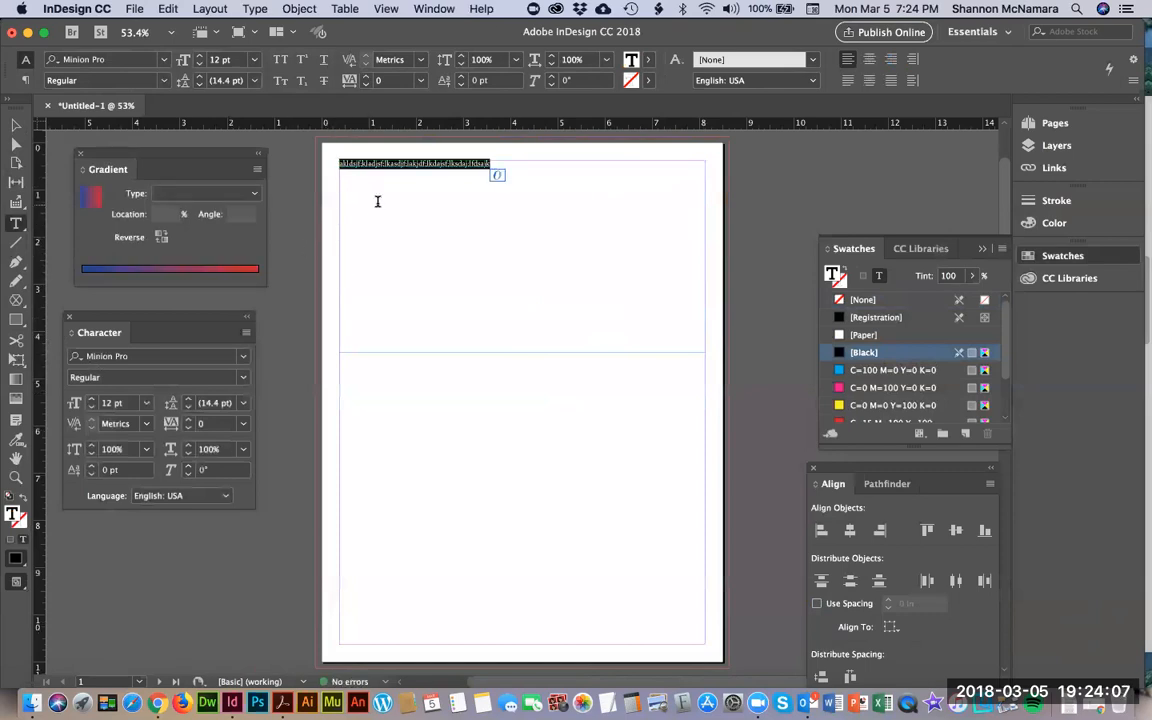
# Look through the available fonts and their samples for the selected filler text, keeping the current font.
pyautogui.click(160, 60)
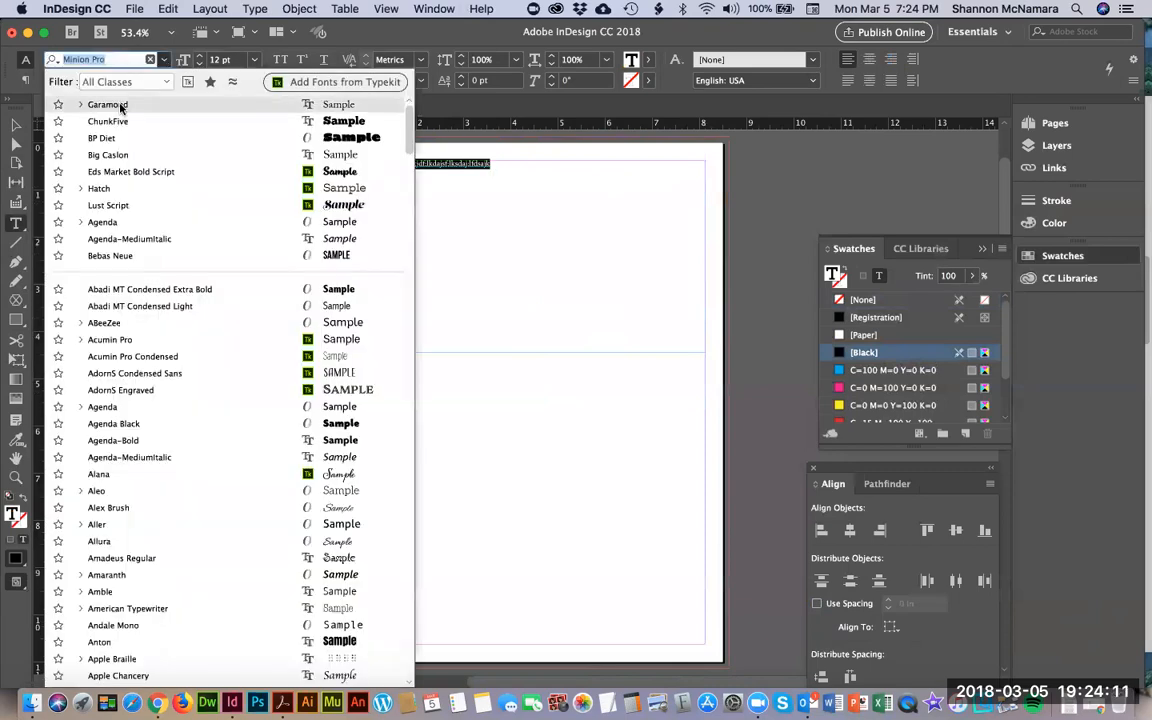
pyautogui.click(502, 172)
pyautogui.moveTo(505, 171); pyautogui.dragTo(322, 133)
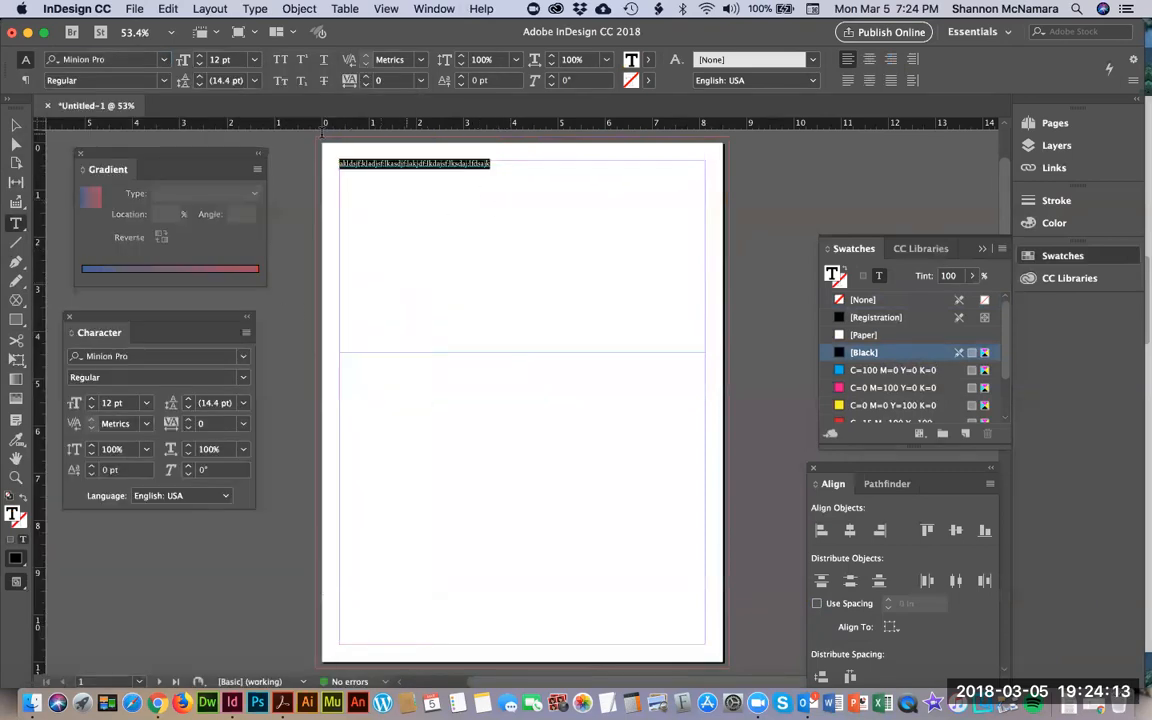
pyautogui.click(105, 356)
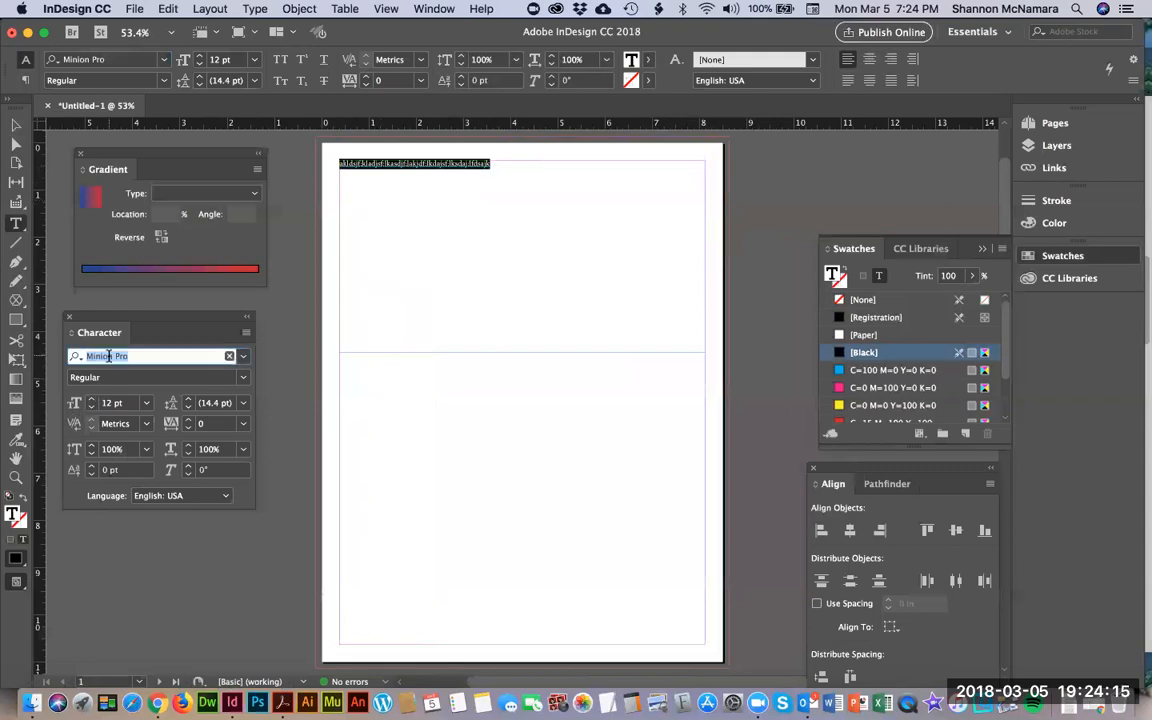
pyautogui.click(244, 358)
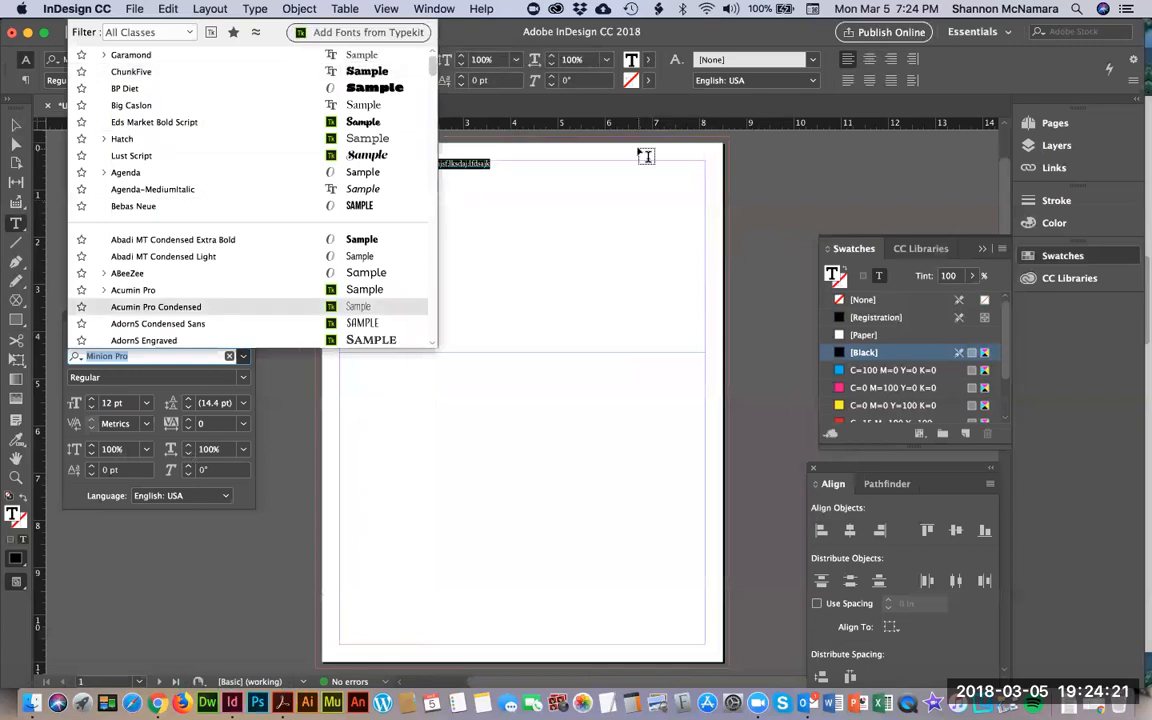
pyautogui.click(560, 166)
# Leave text editing and delete the filler text frame in the page's upper half.
pyautogui.tripleClick(389, 164)
pyautogui.press('Escape')
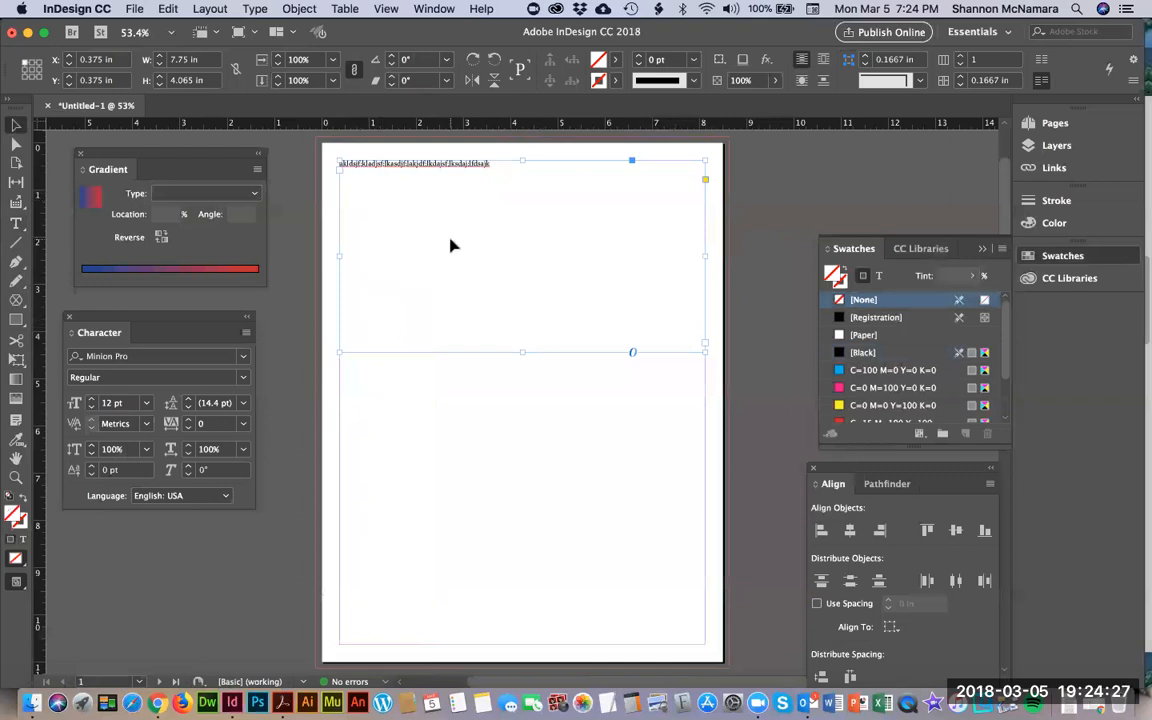
pyautogui.press('Delete')
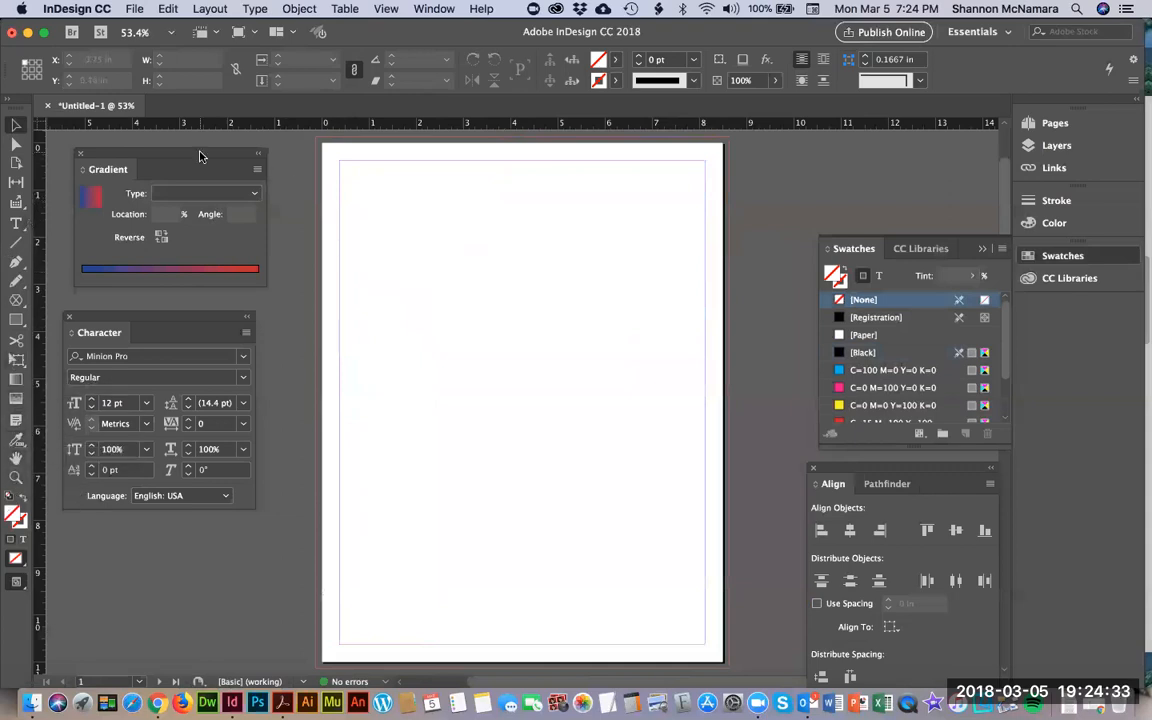
# Draw a rectangular image frame of 8.75 x 11.25 in covering the whole page out to the bleed guides, starting at X and Y -0.125 in.
pyautogui.click(17, 302)
pyautogui.click(45, 320)
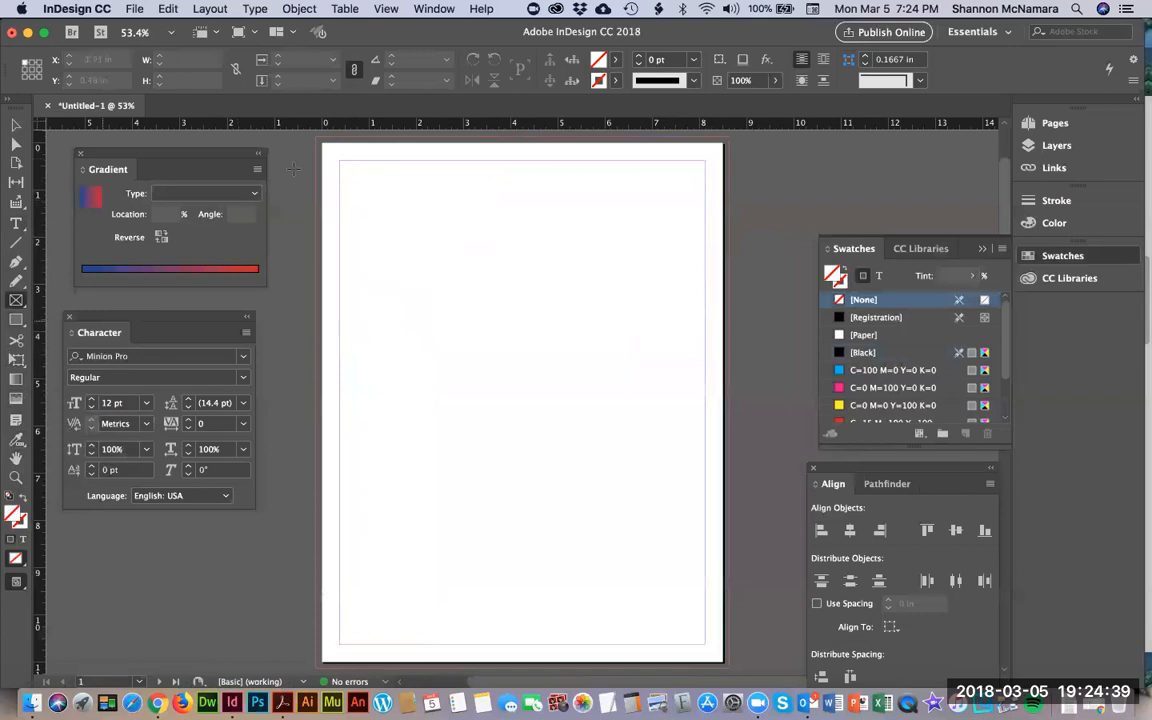
pyautogui.moveTo(320, 141); pyautogui.dragTo(728, 632)
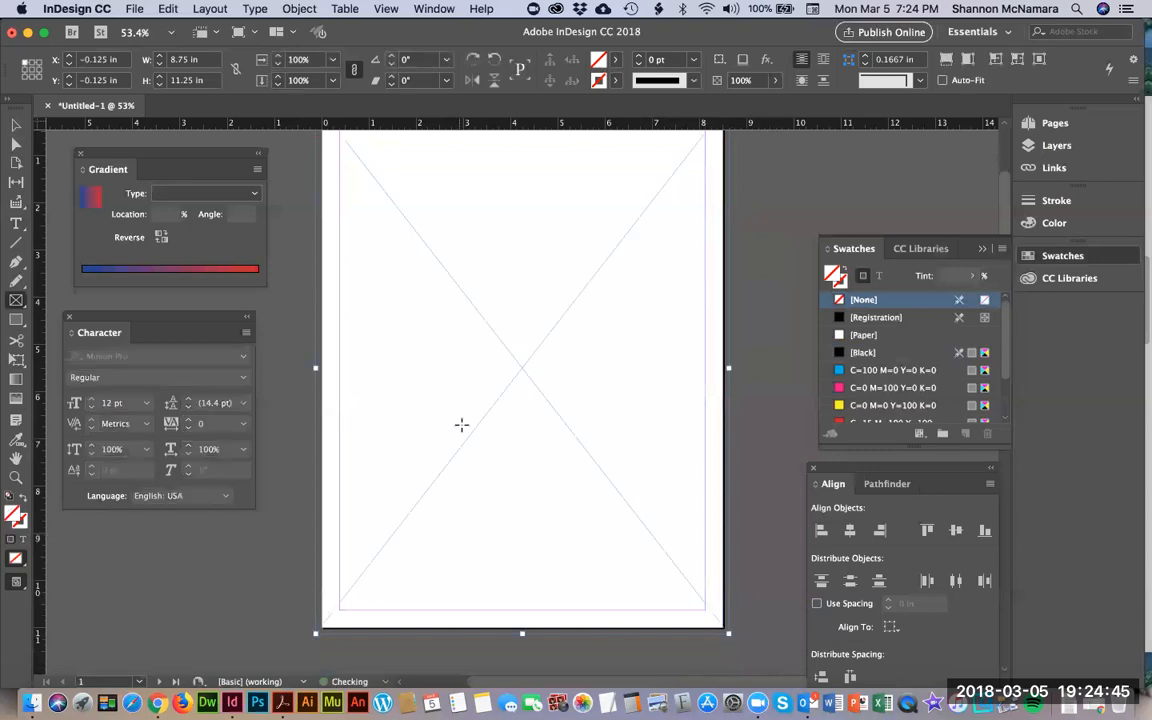
pyautogui.scroll(2, 326, 212)
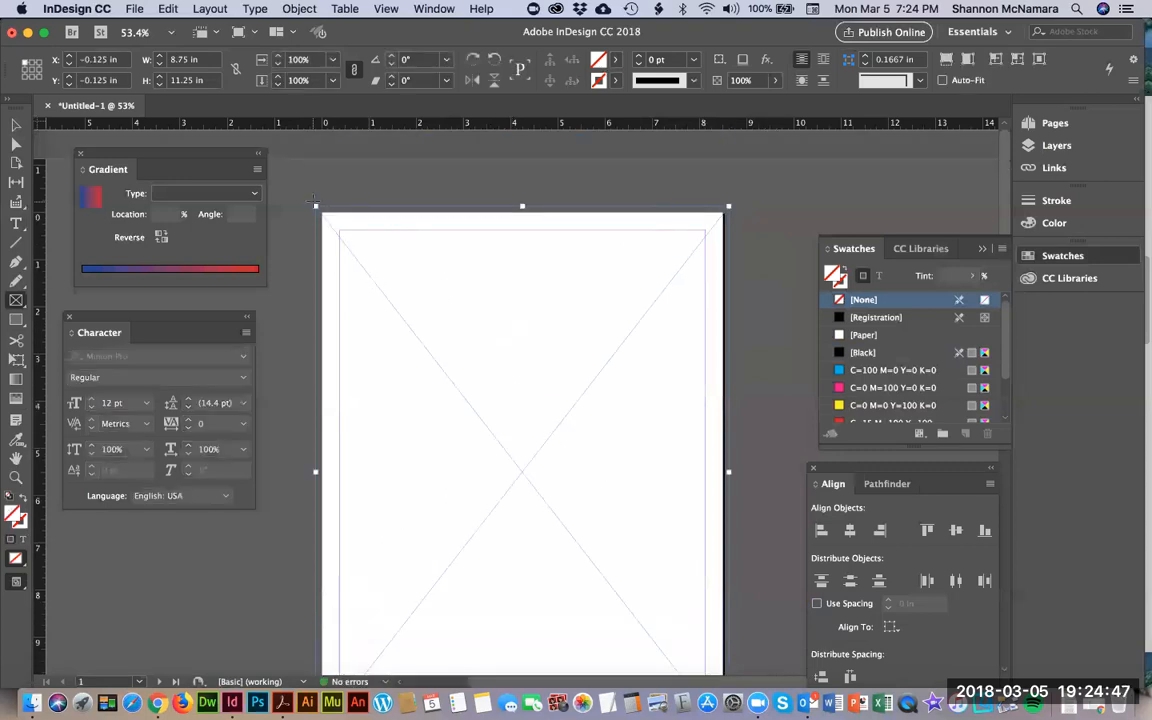
pyautogui.scroll(-2, 314, 199)
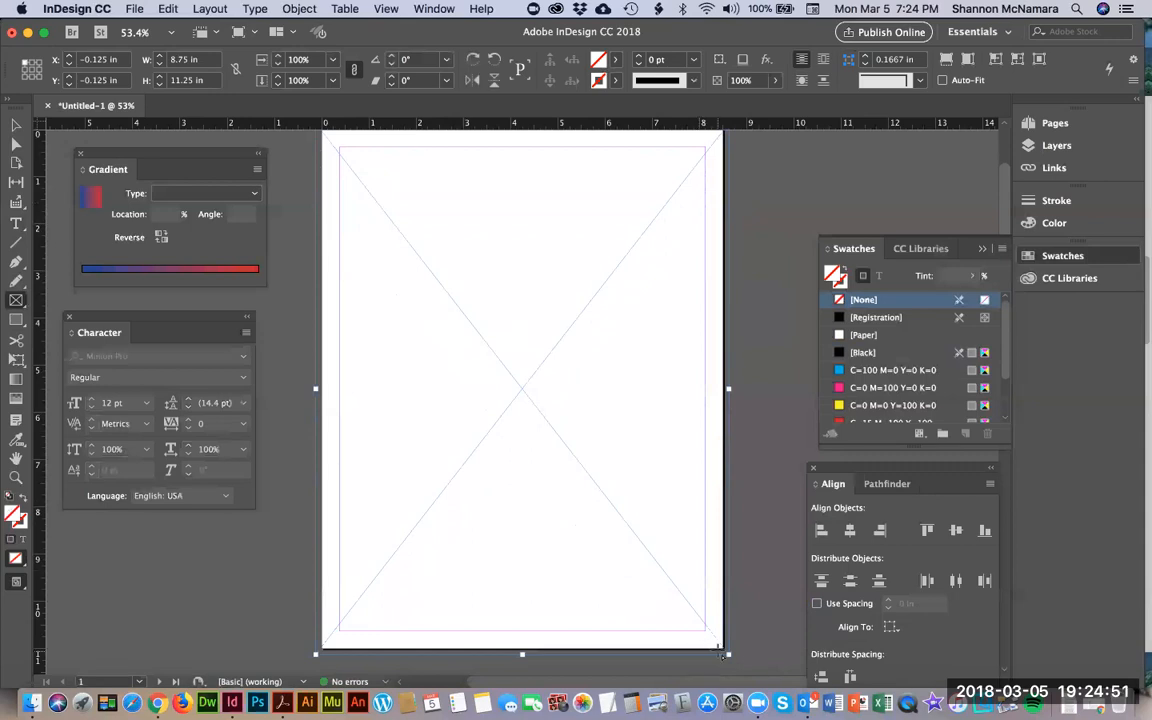
# Start placing a file in the full-bleed frame and browse to the MY ASSIGNMENT folder through Mod 3, DES105, Week 1 and Assignment.
pyautogui.click(136, 8)
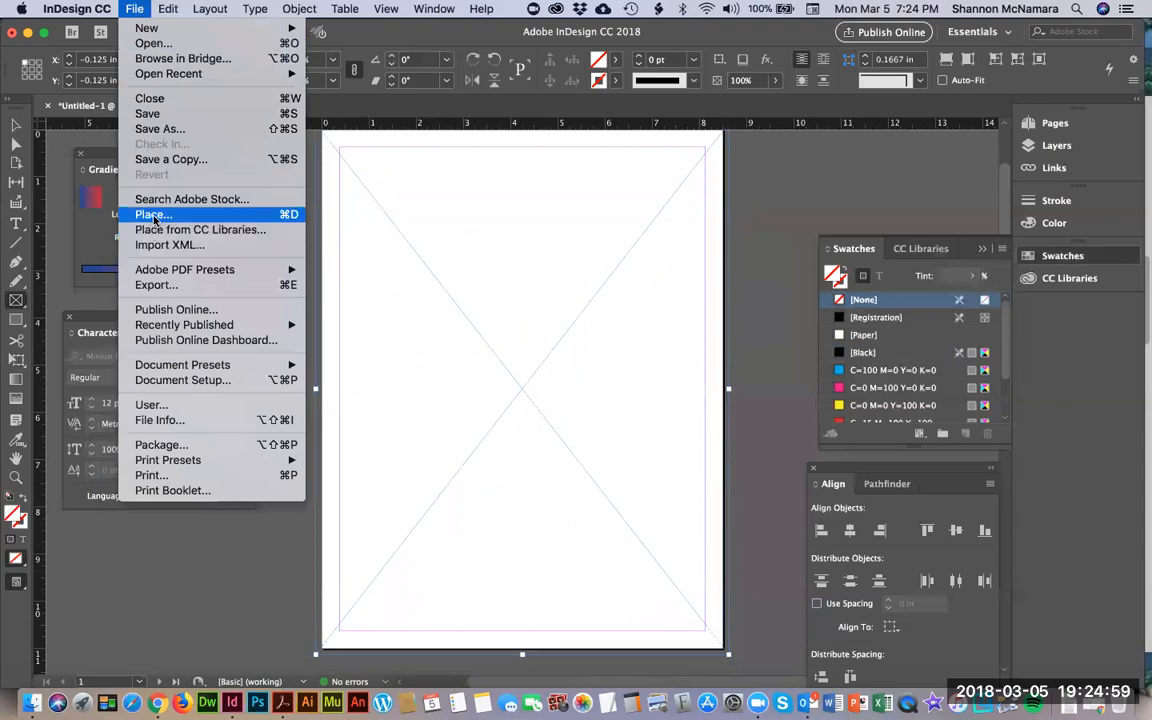
pyautogui.click(153, 215)
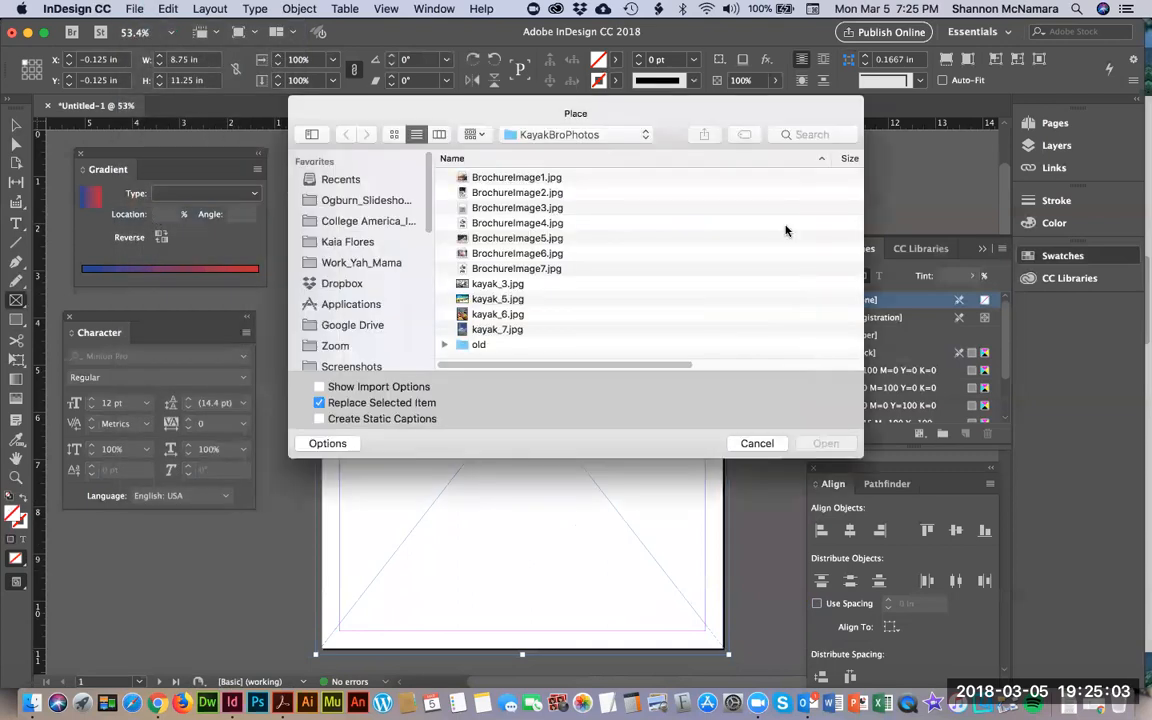
pyautogui.click(363, 221)
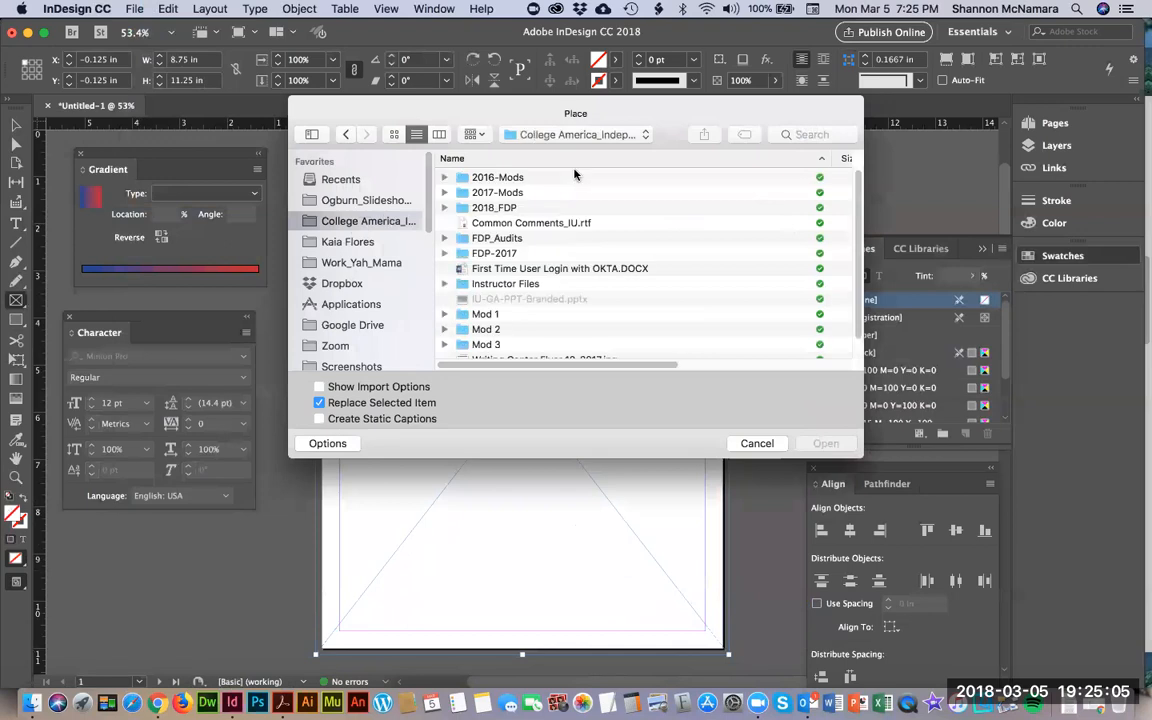
pyautogui.scroll(-2, 507, 322)
pyautogui.doubleClick(500, 327)
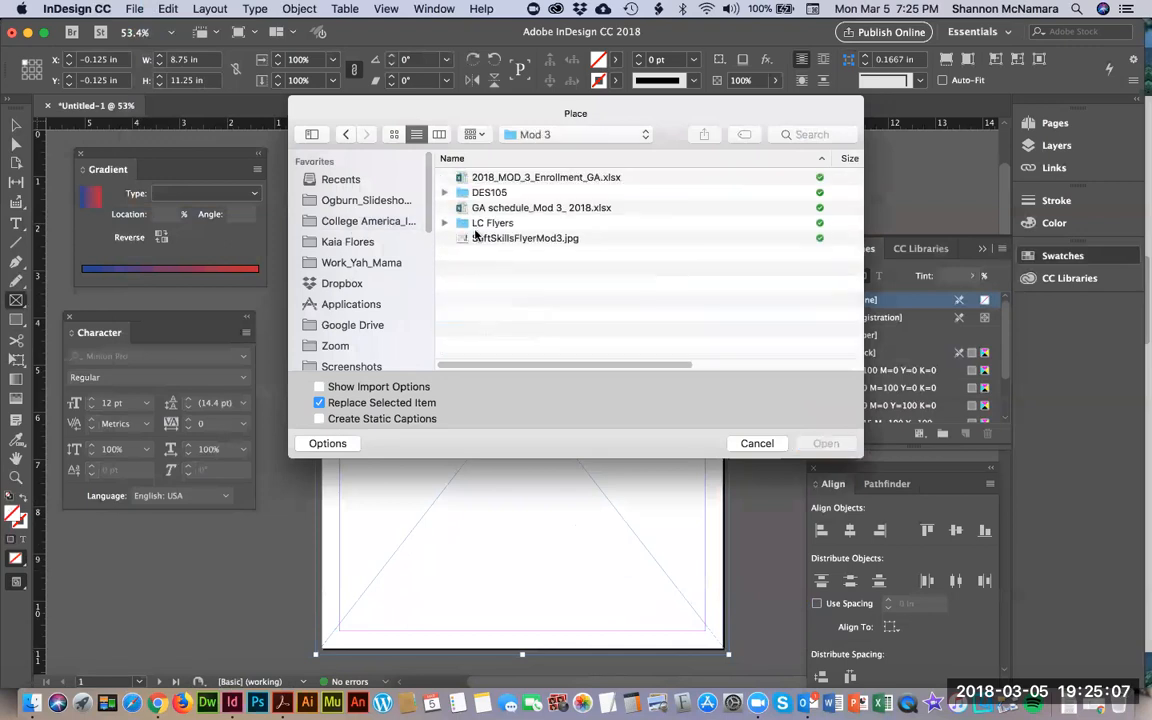
pyautogui.doubleClick(489, 194)
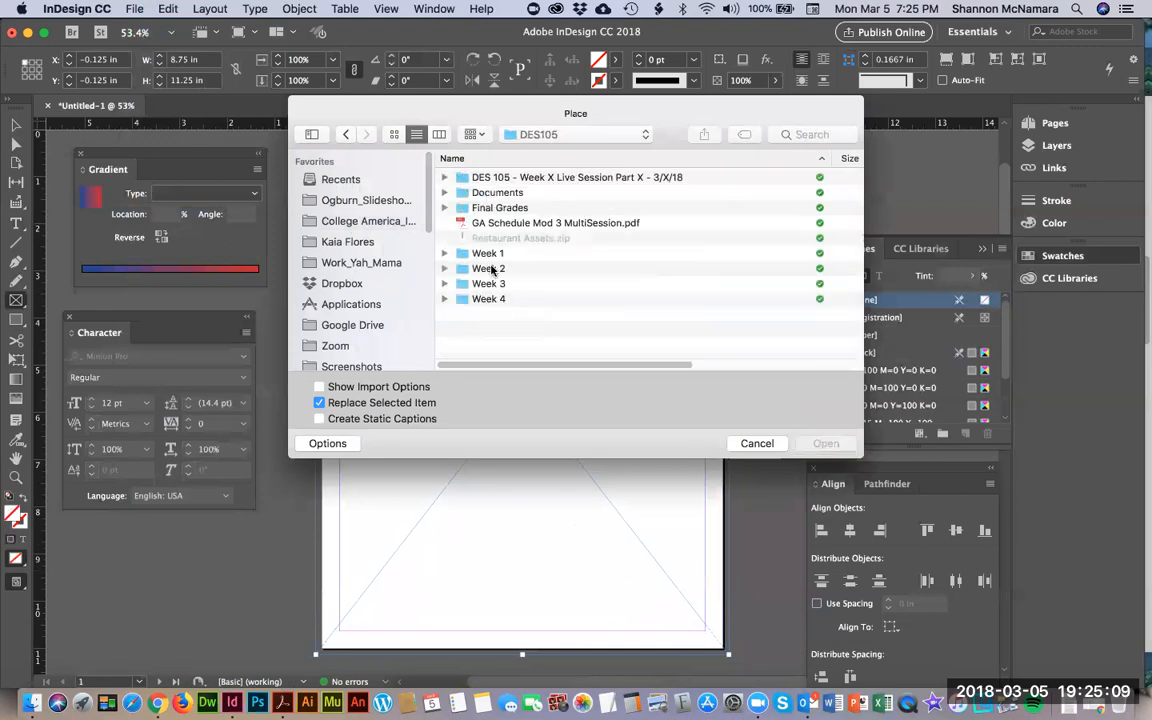
pyautogui.doubleClick(488, 253)
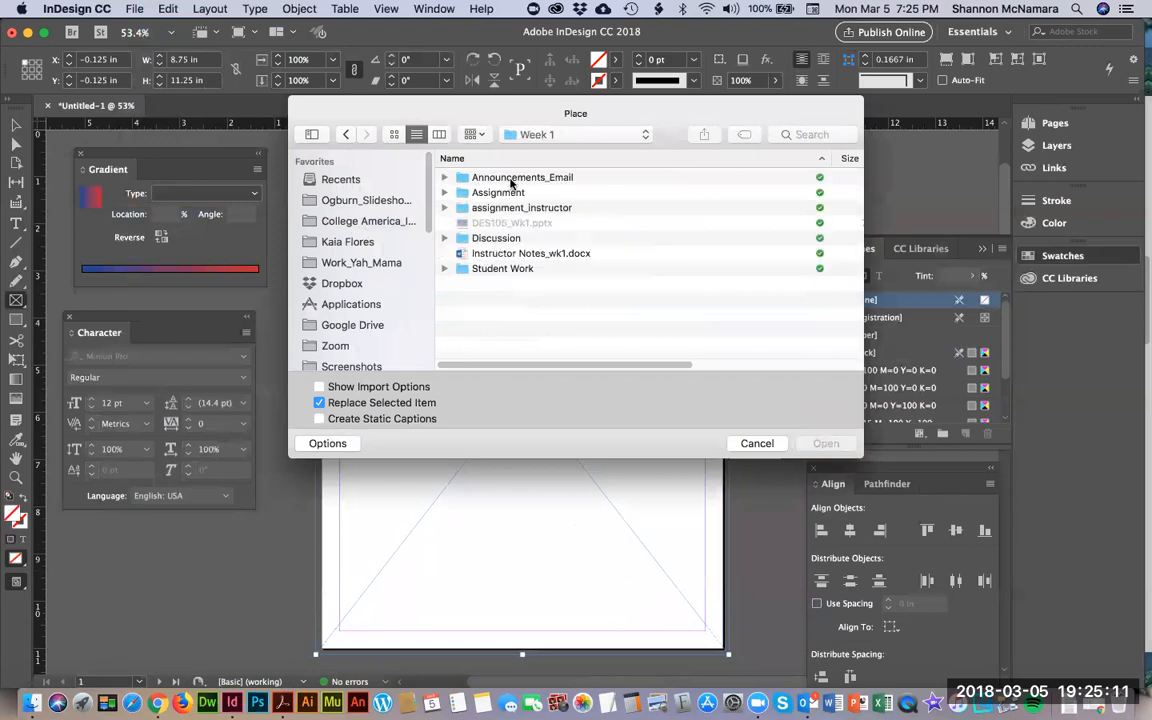
pyautogui.doubleClick(500, 193)
pyautogui.doubleClick(503, 193)
# Switch to Finder, extract poster.zip in the MY ASSIGNMENT folder and look inside the extracted poster folder's Art subfolder.
pyautogui.click(33, 703)
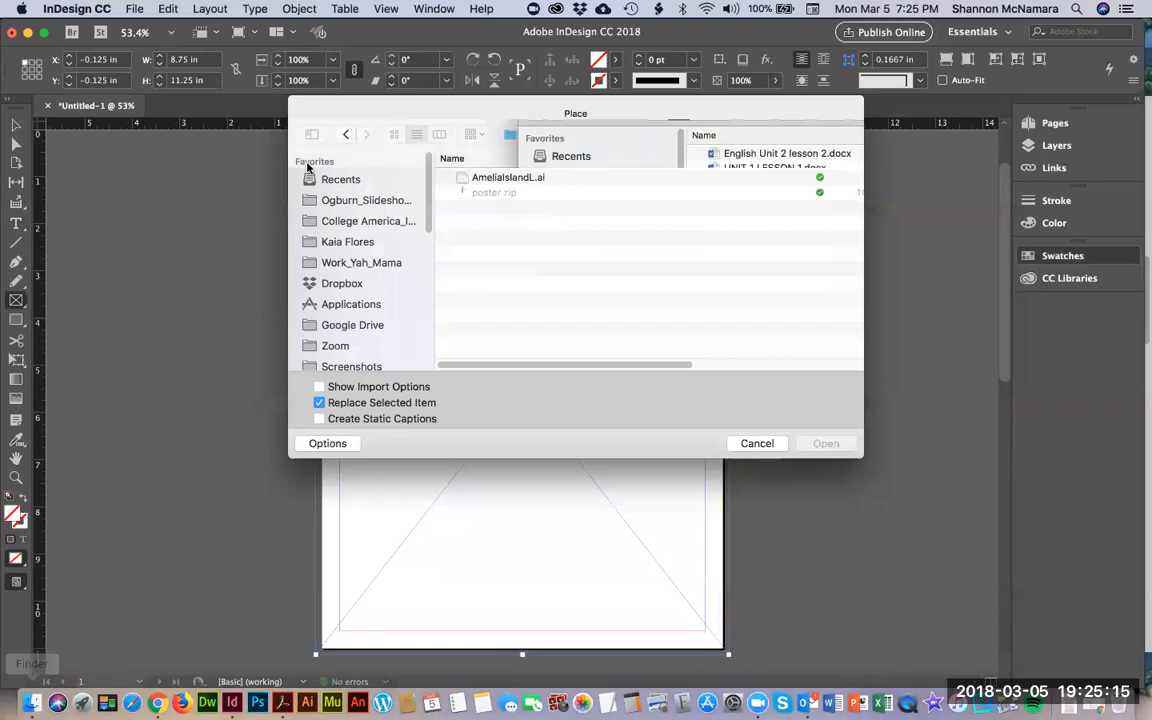
pyautogui.click(198, 107)
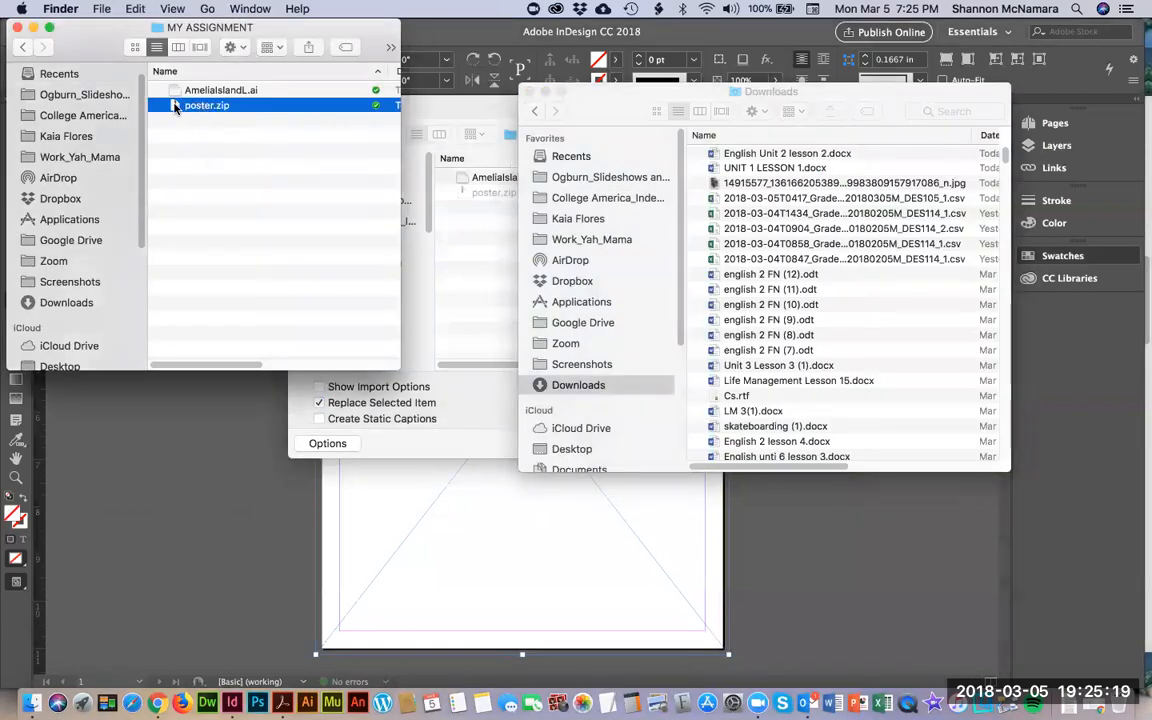
pyautogui.doubleClick(174, 107)
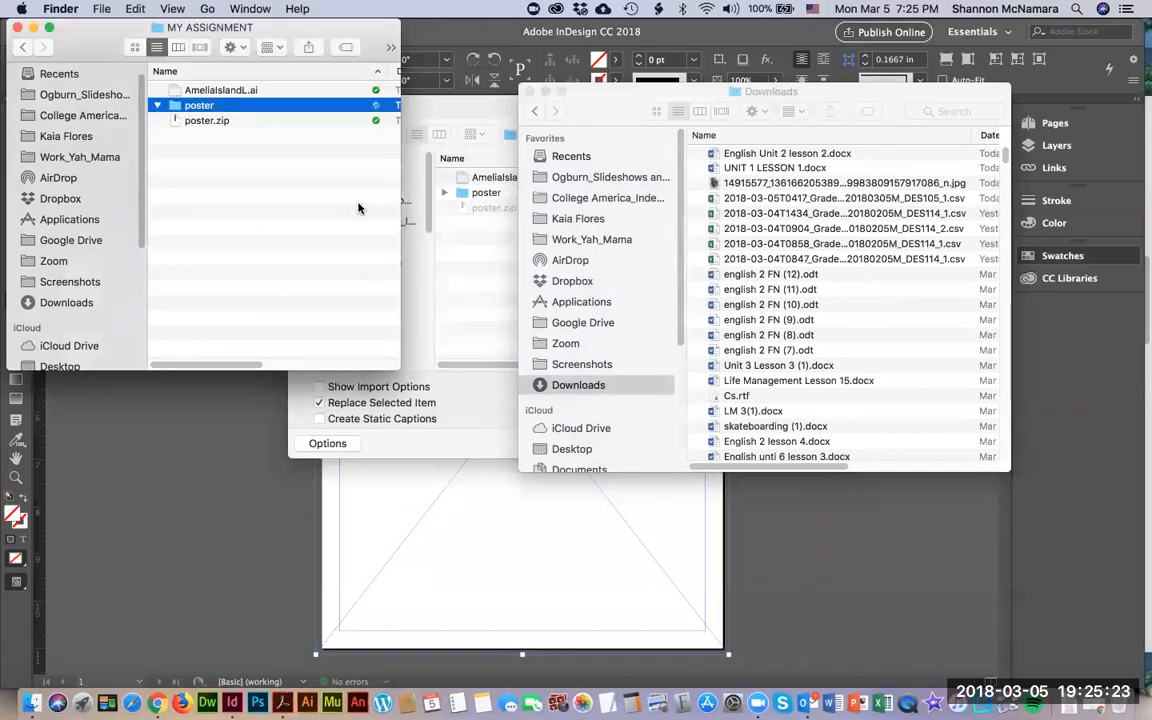
pyautogui.press('Down')
pyautogui.press('Right')
pyautogui.press('Left')
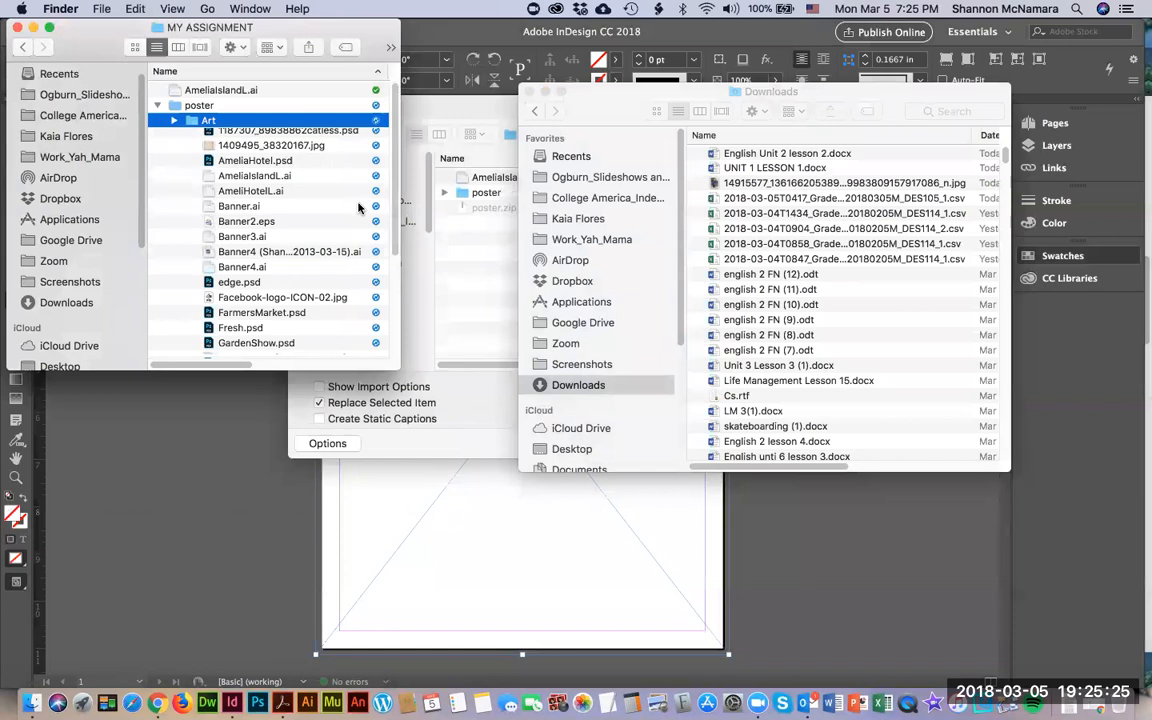
# Switch back to InDesign's Place dialog and open the Art folder inside poster.
pyautogui.click(486, 193)
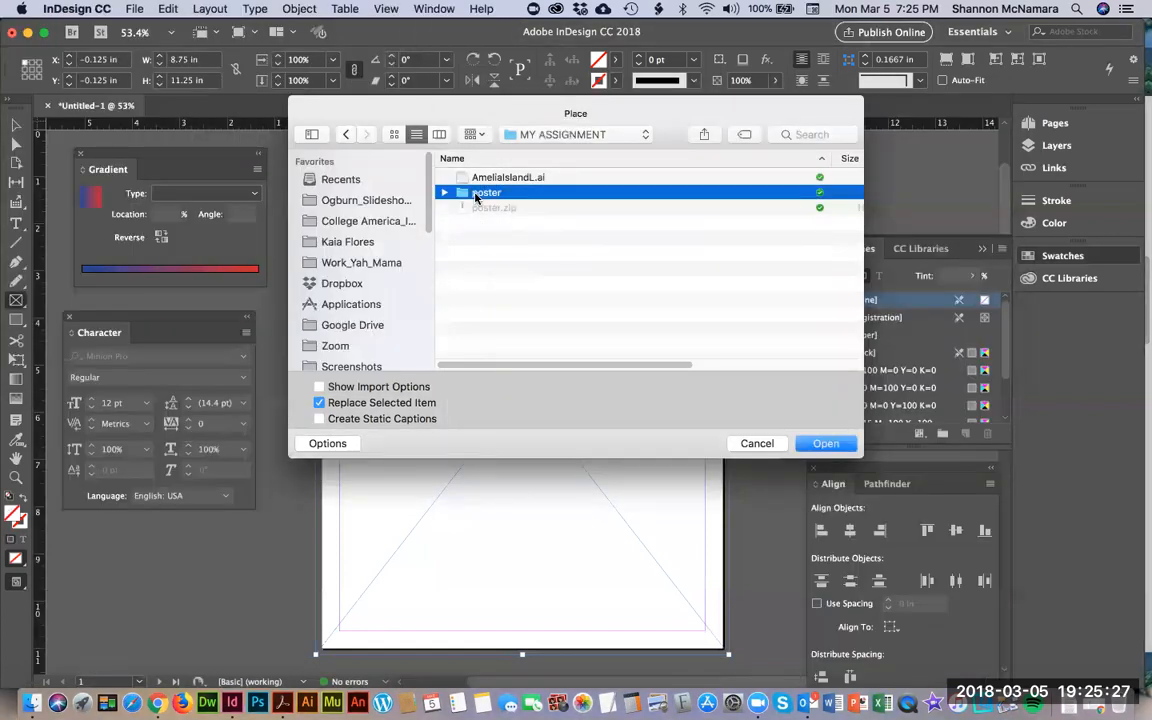
pyautogui.doubleClick(476, 195)
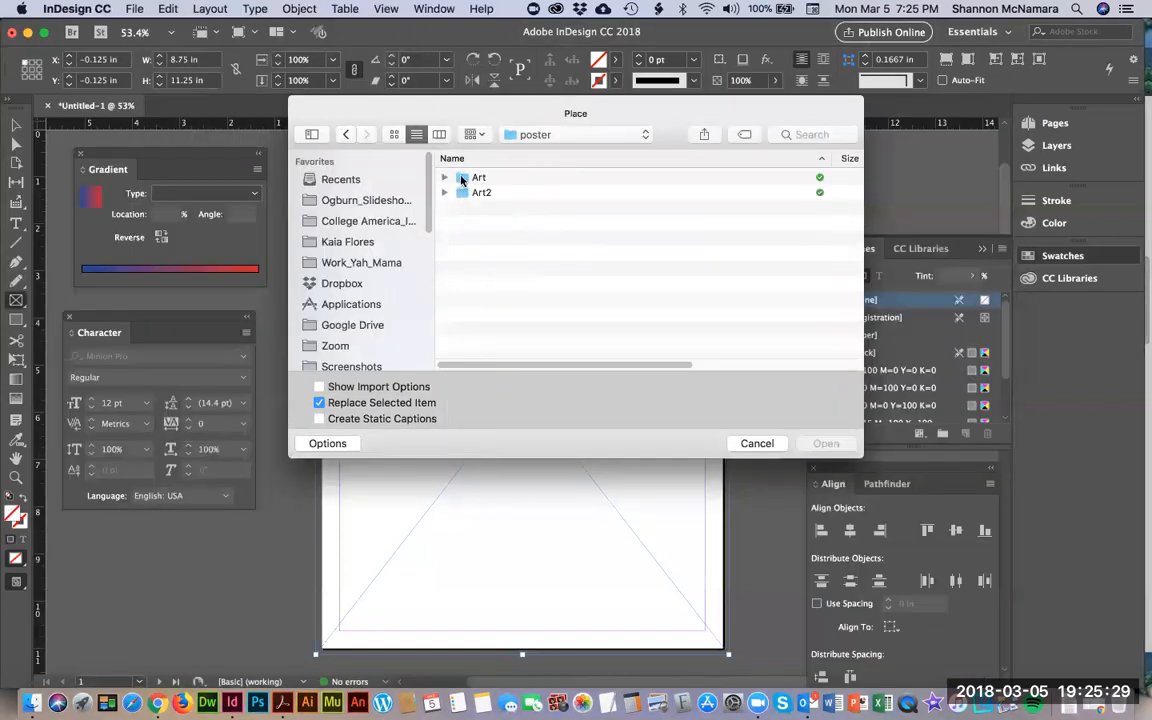
pyautogui.doubleClick(462, 178)
# Preview the artwork files in the Art folder one by one, from the Farmers Market logo PDF to the Banner4 conflicted copy.
pyautogui.click(493, 180)
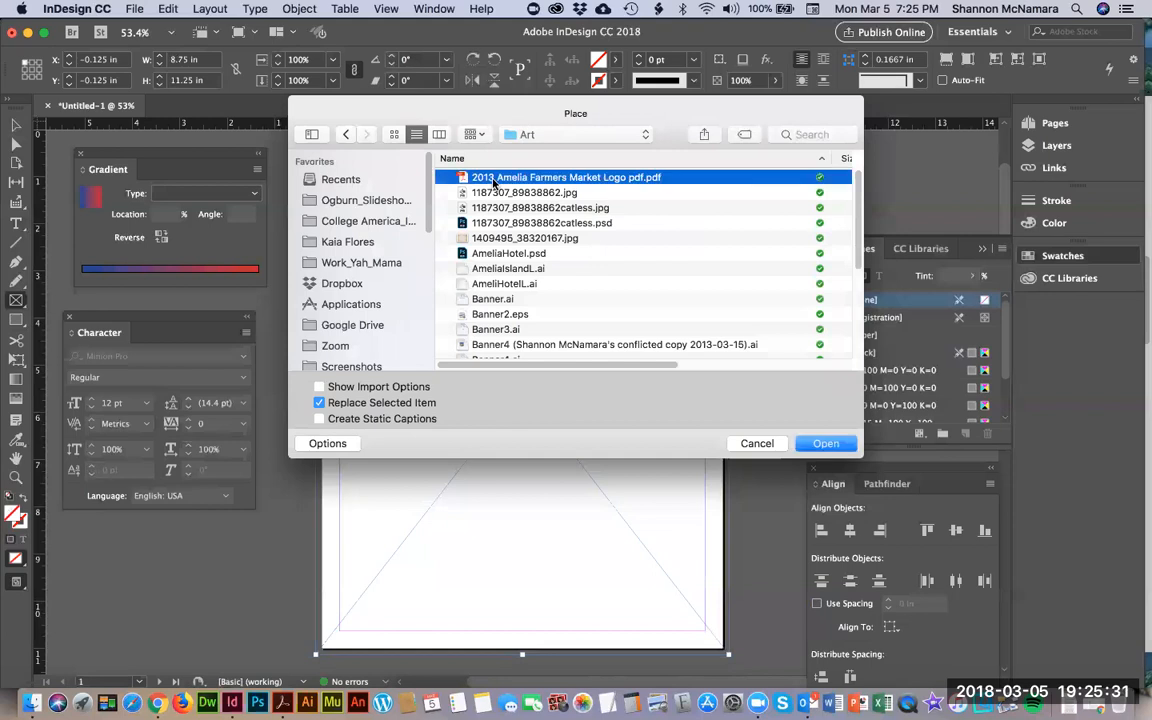
pyautogui.press('space')
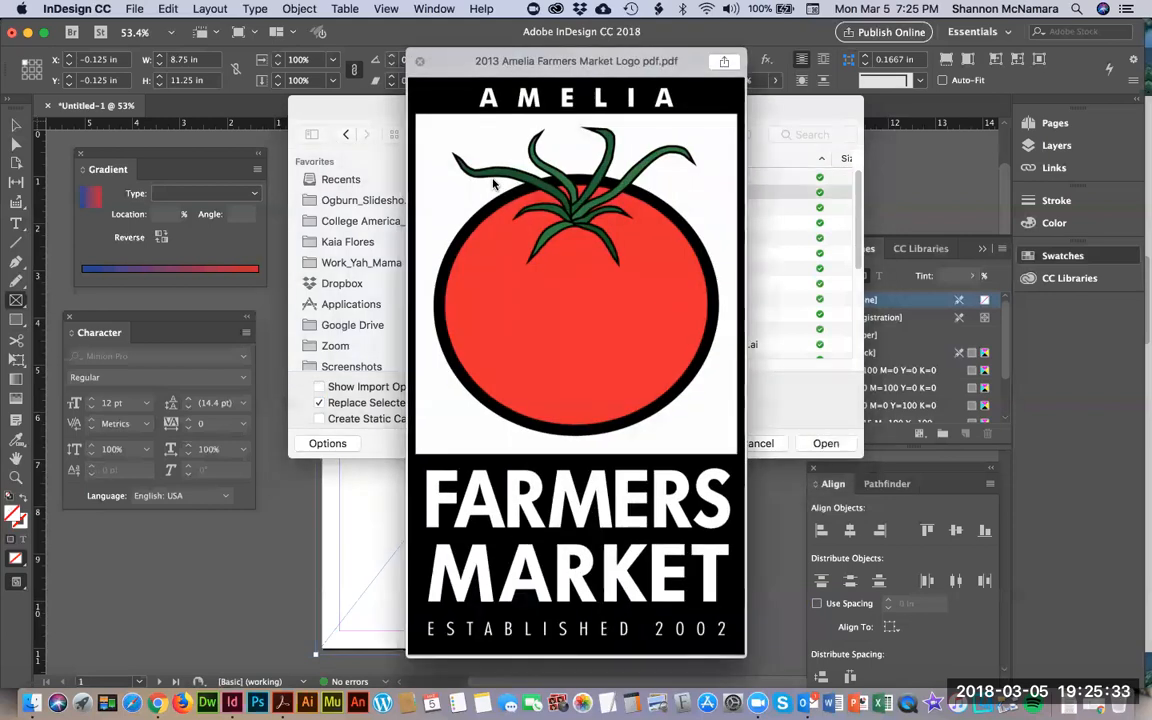
pyautogui.press('Down')
pyautogui.press('Down')
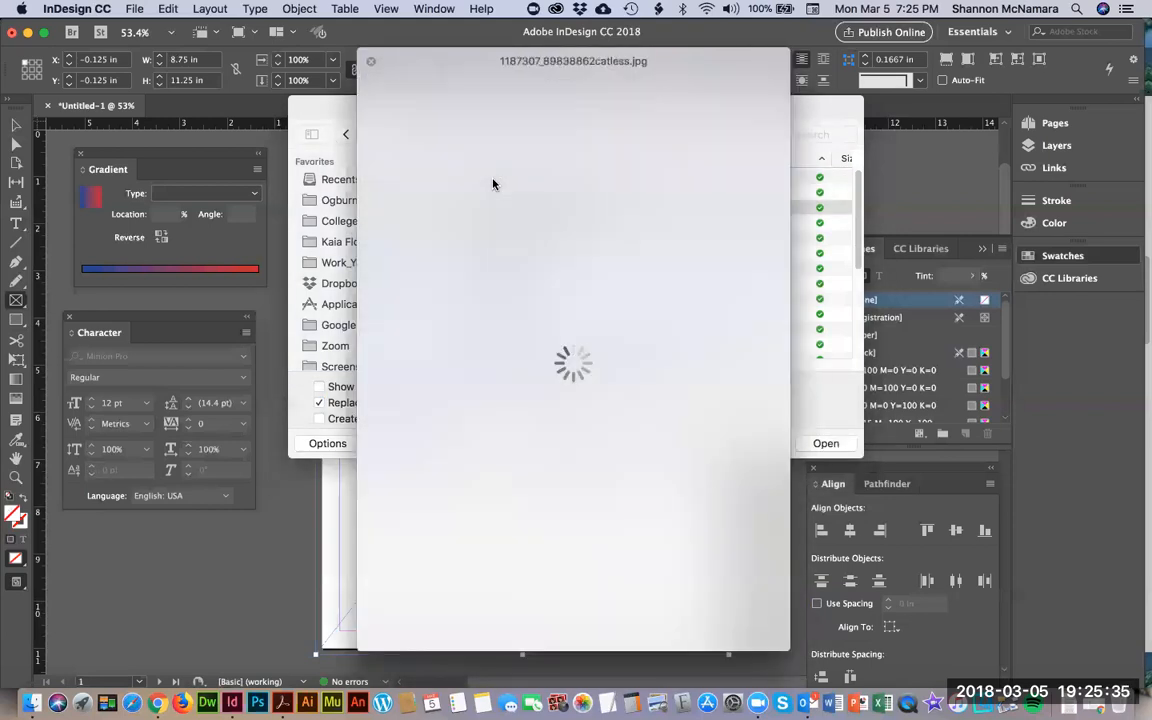
pyautogui.press('Down')
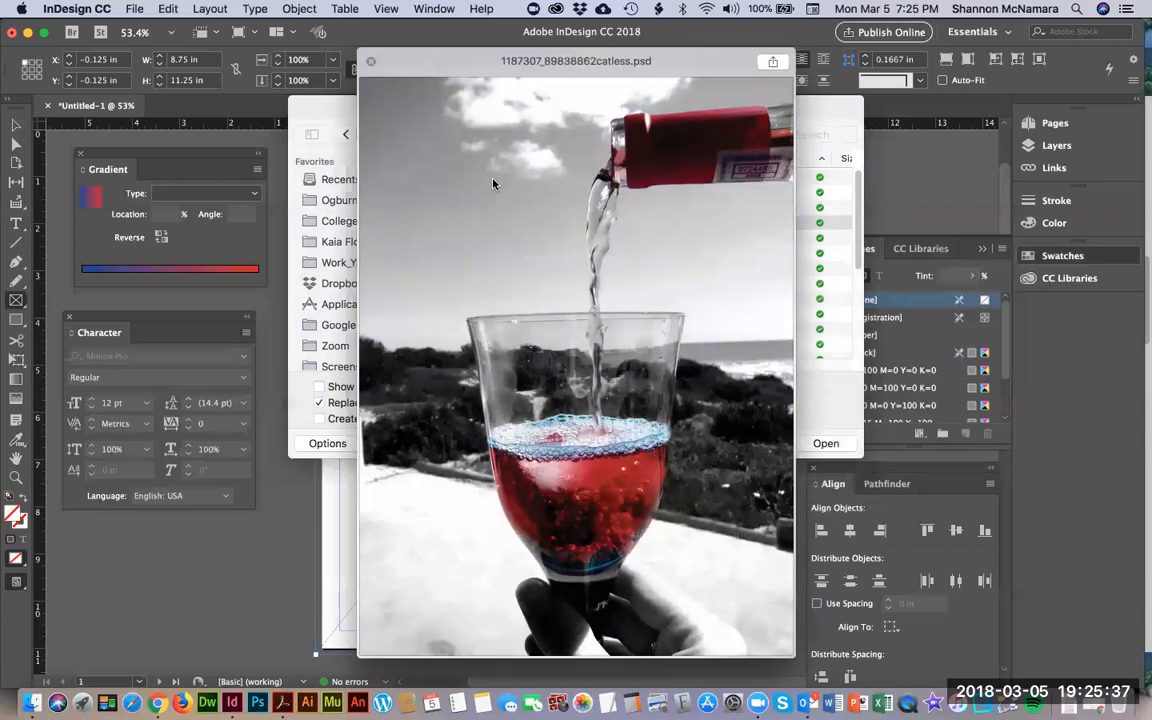
pyautogui.press('Down')
pyautogui.press('Down')
pyautogui.press('Down')
pyautogui.press('Down')
pyautogui.press('Down')
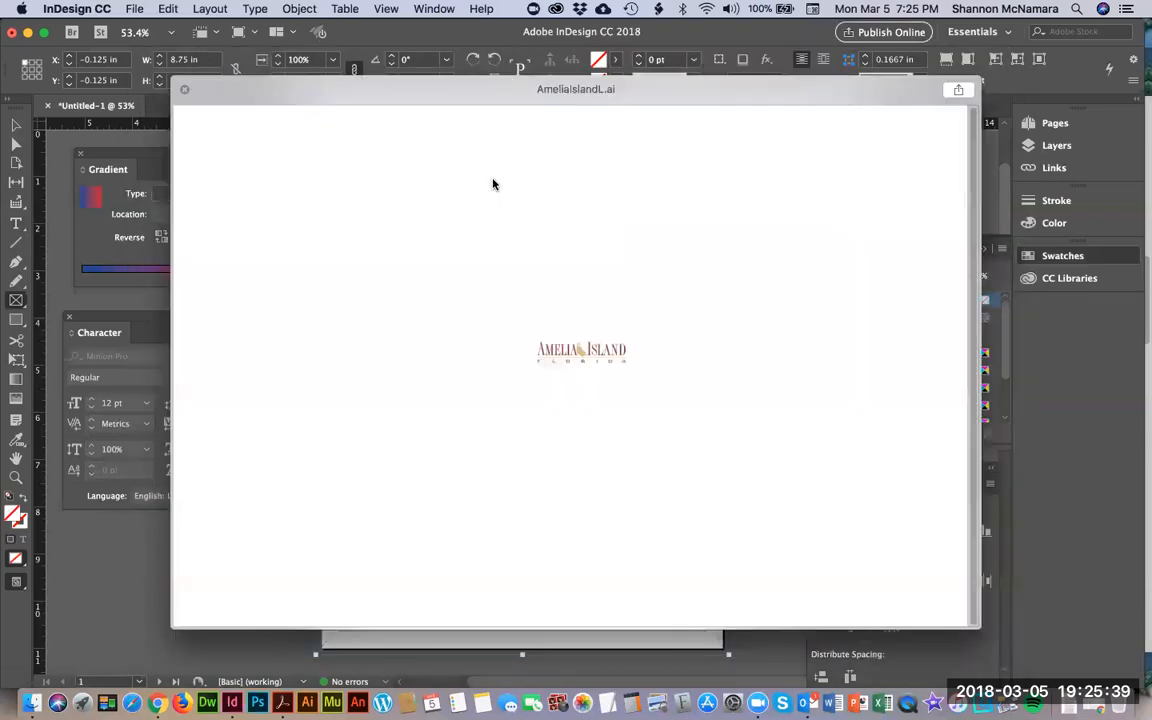
pyautogui.press('Down')
pyautogui.press('Down')
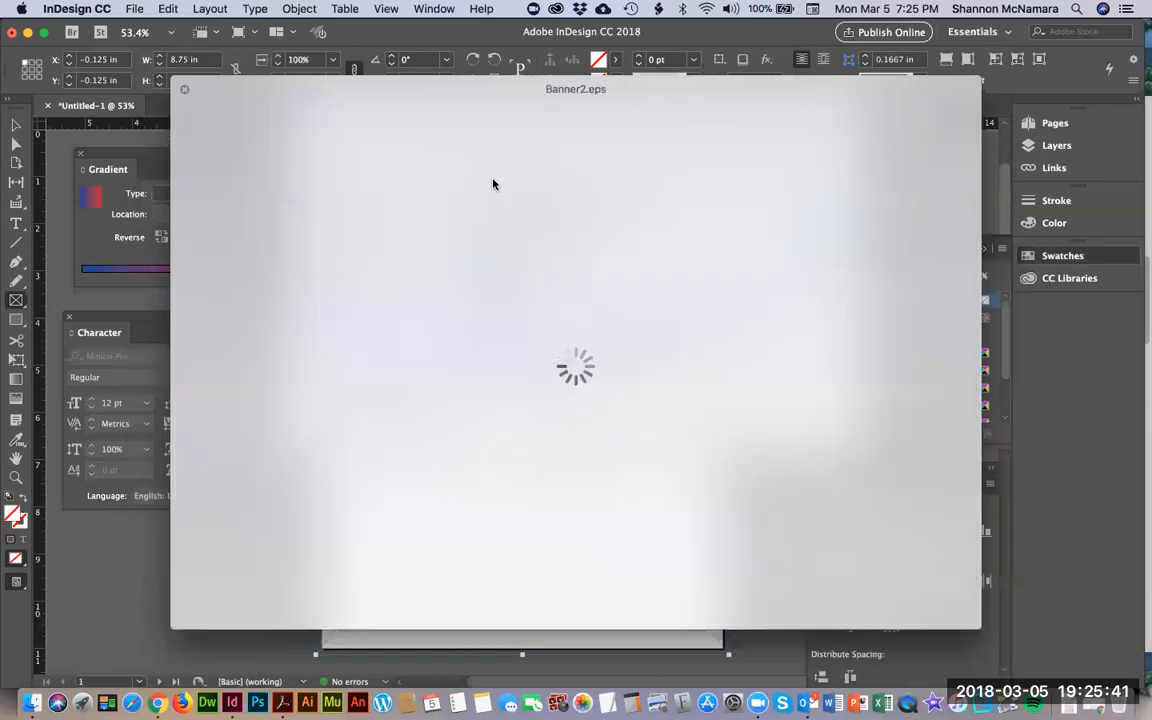
pyautogui.press('Down')
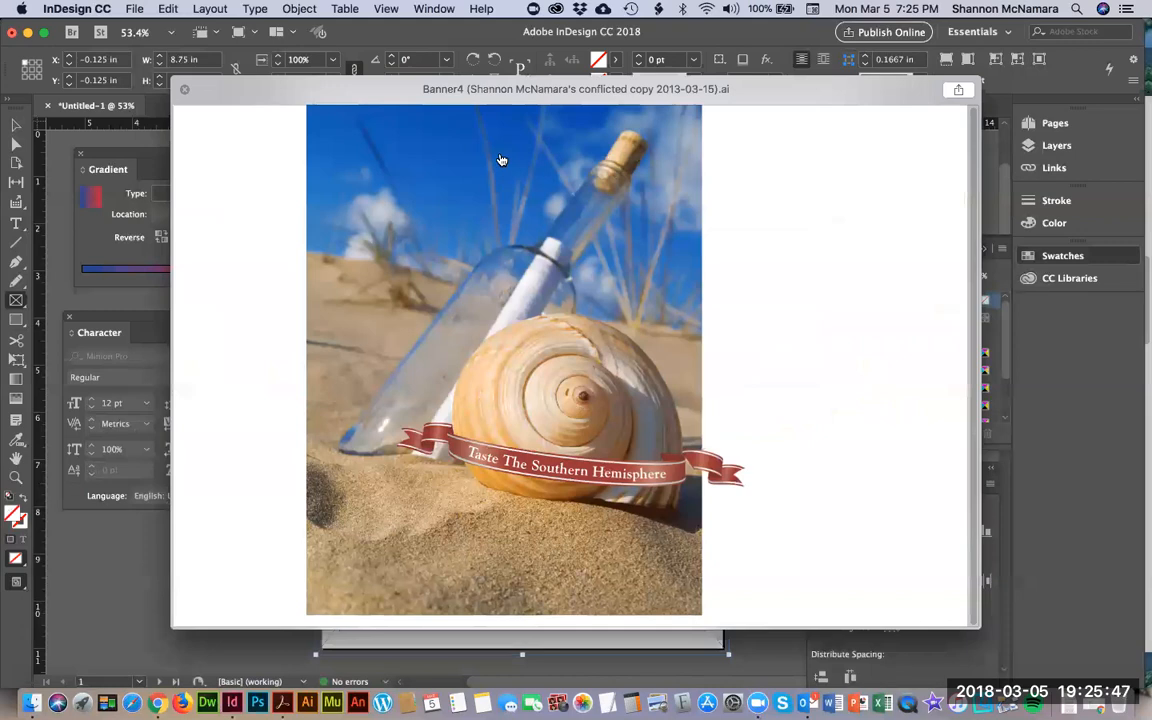
pyautogui.press('space')
# Place the Banner4 conflicted copy (2013-03-15) .ai artwork into the full-bleed frame.
pyautogui.scroll(-3, 487, 310)
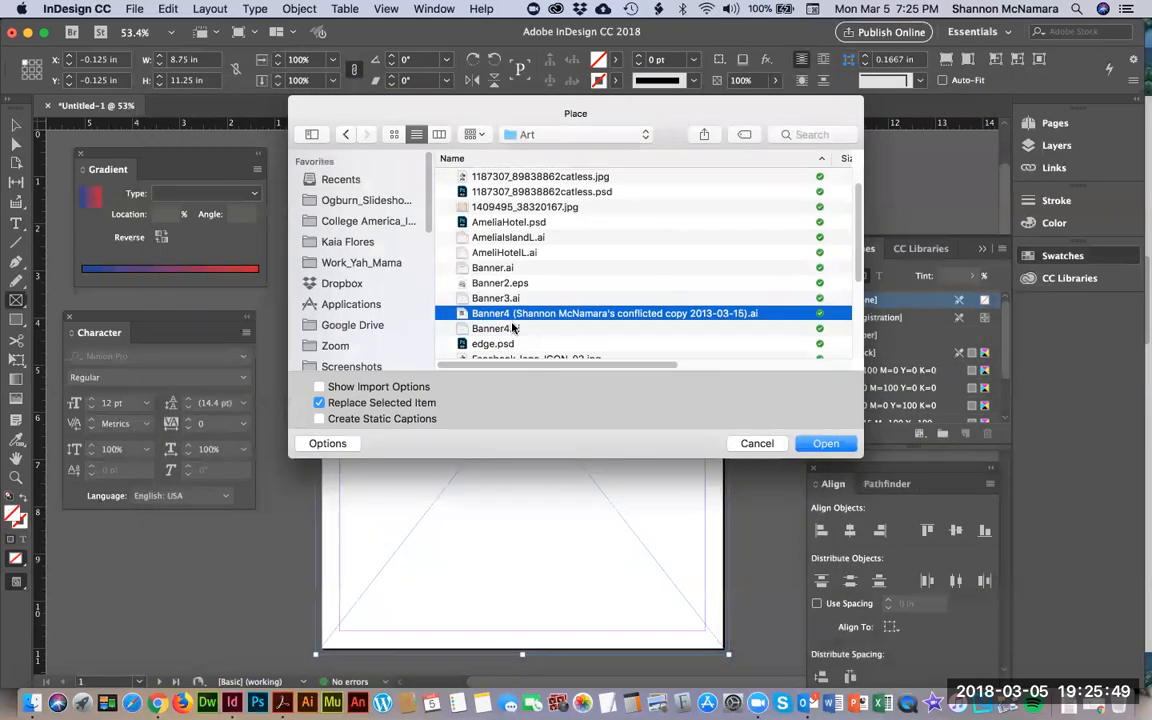
pyautogui.scroll(-2, 512, 320)
pyautogui.scroll(-3, 518, 268)
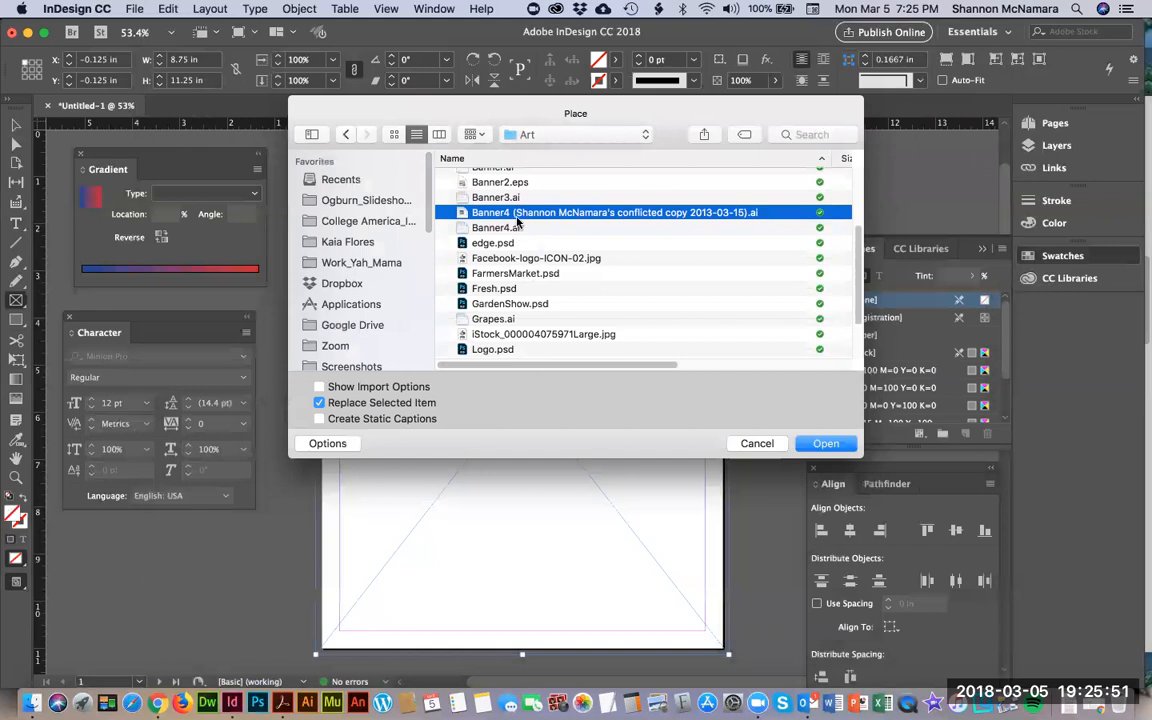
pyautogui.doubleClick(516, 219)
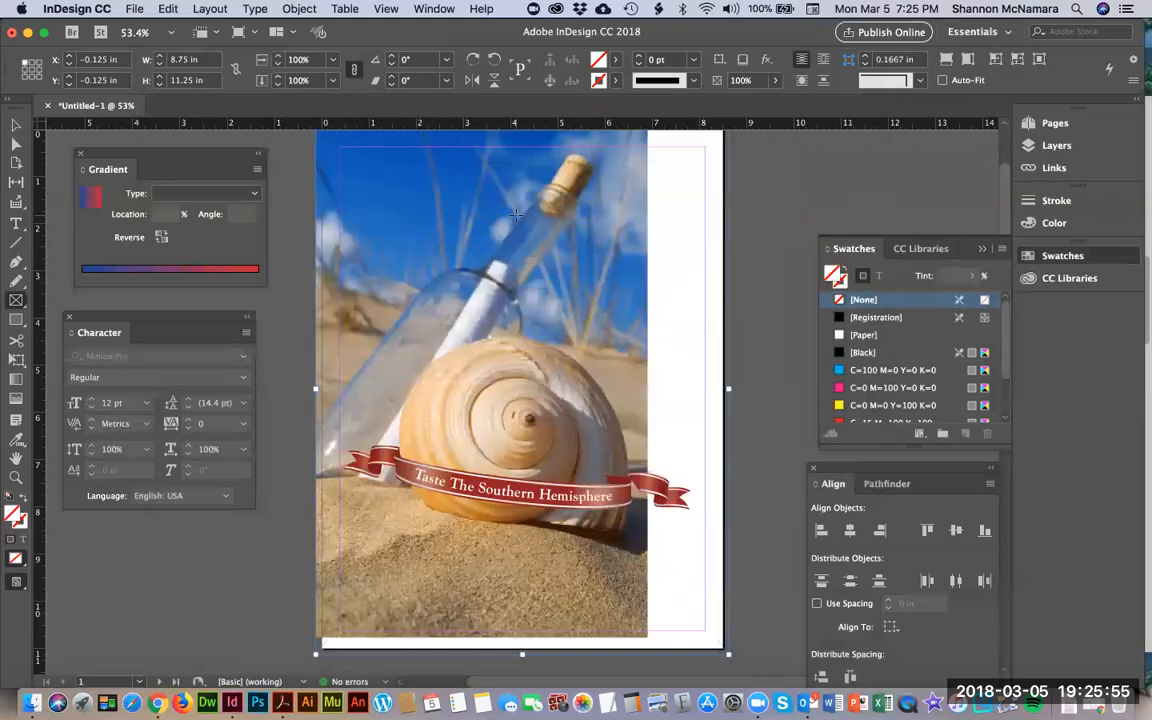
# Select the artwork inside the frame with the Direct Selection tool and move it right and up to about X -2.865 in, Y 0 in.
pyautogui.press('a')
pyautogui.click(338, 150)
pyautogui.scroll(3, 356, 208)
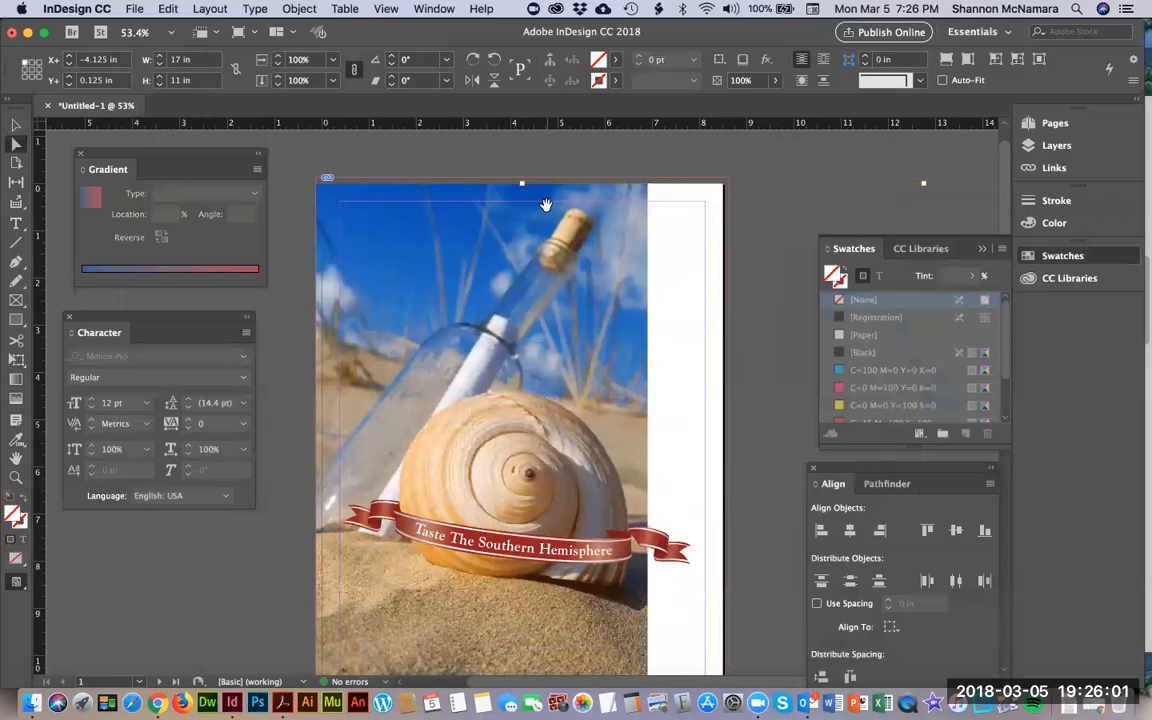
pyautogui.moveTo(376, 194); pyautogui.dragTo(552, 262)
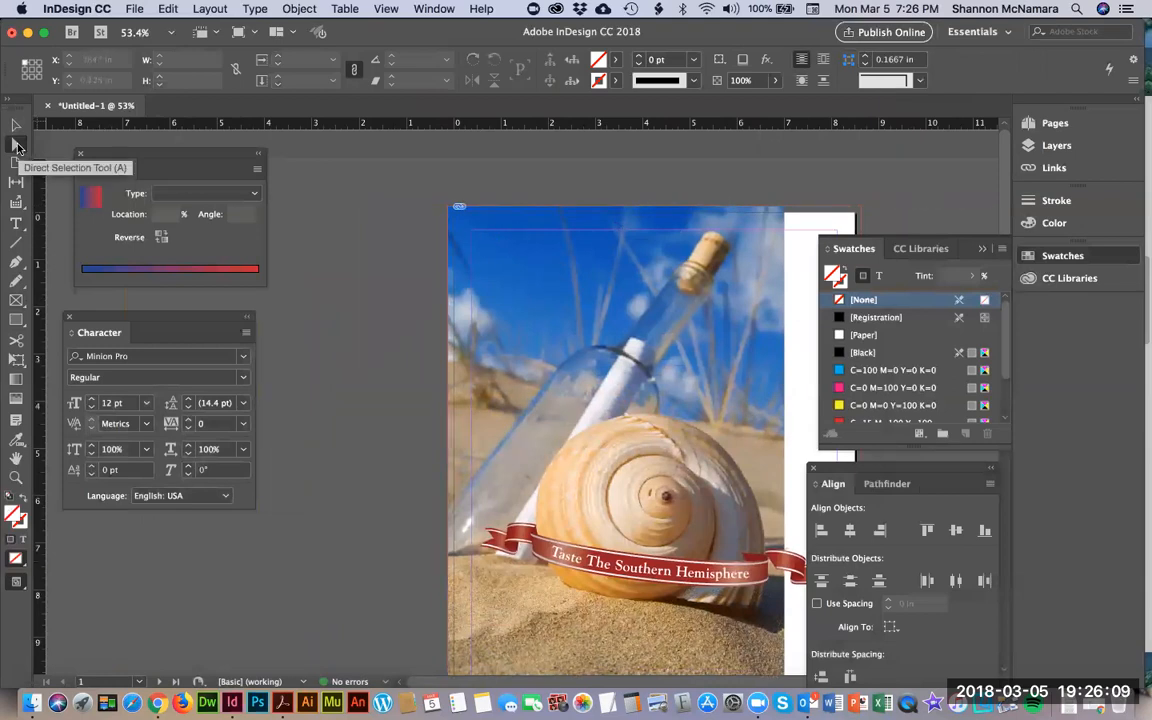
pyautogui.click(16, 145)
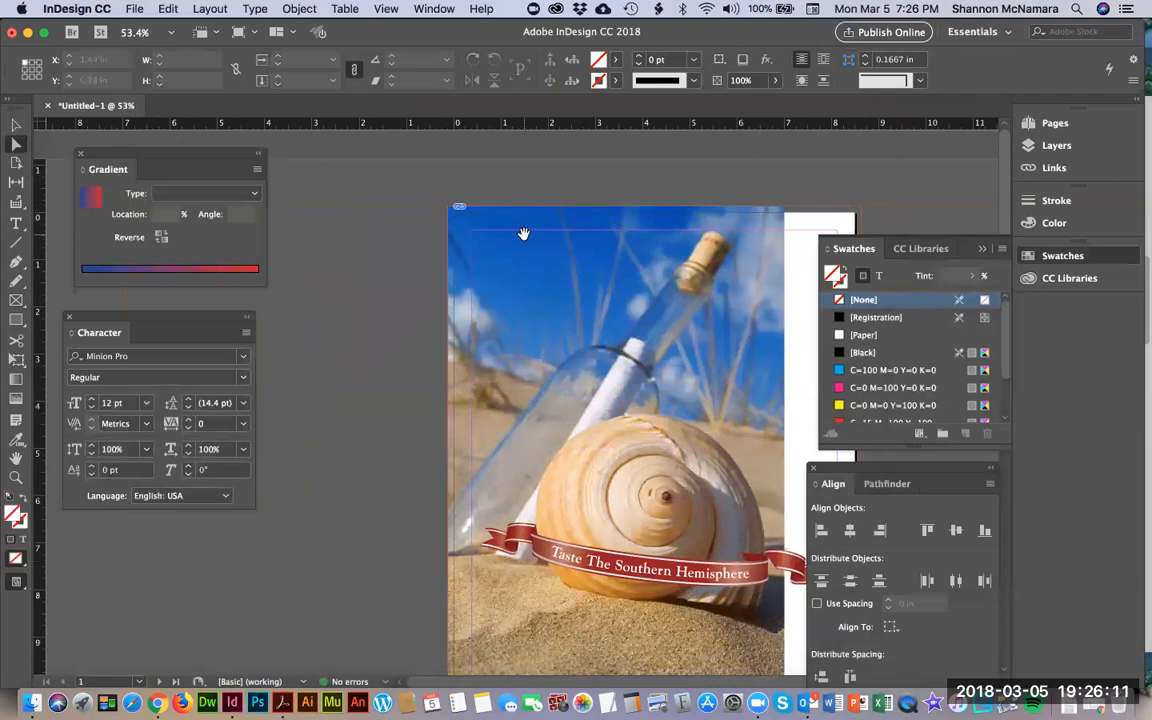
pyautogui.click(523, 234)
pyautogui.moveTo(573, 262); pyautogui.dragTo(530, 248)
pyautogui.click(555, 199)
pyautogui.scroll(-1, 415, 233)
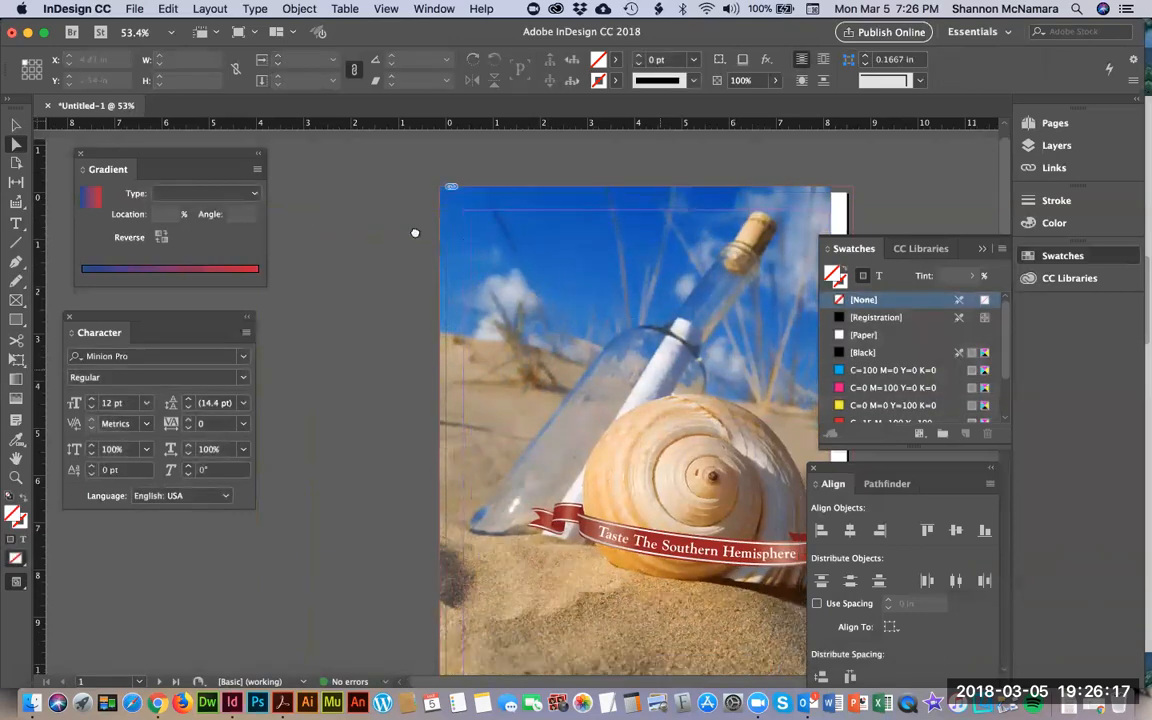
pyautogui.moveTo(652, 351); pyautogui.dragTo(415, 233)
pyautogui.click(479, 392)
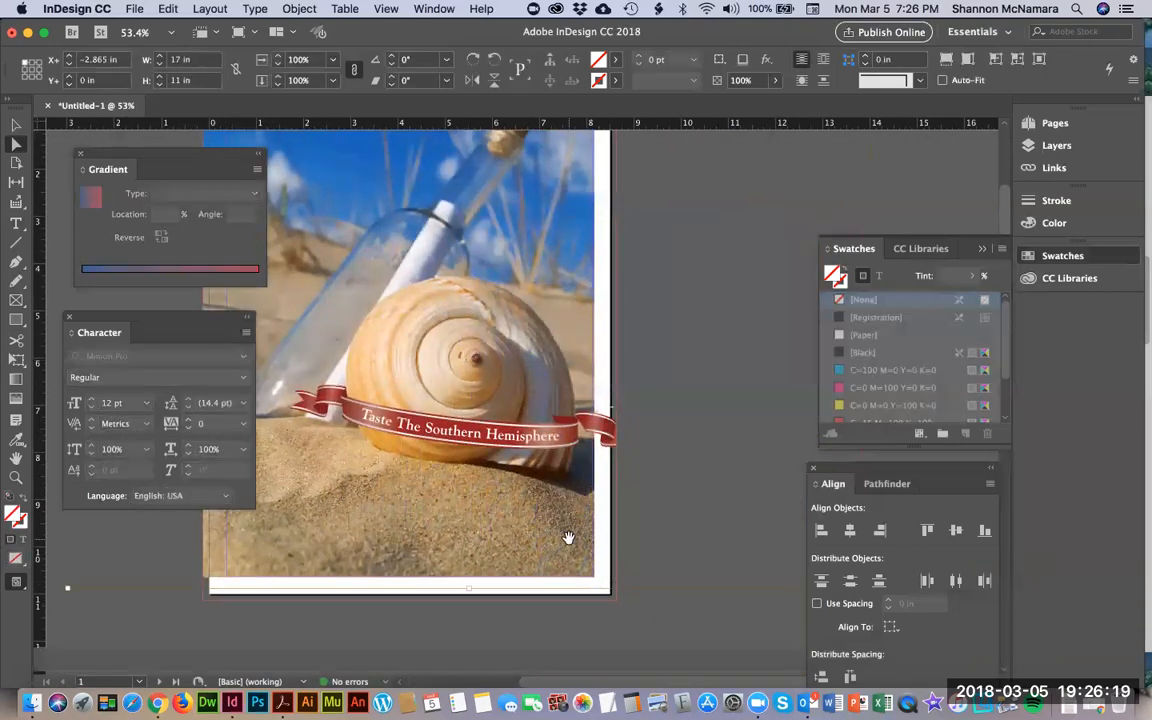
# Shift the artwork slightly right within the frame and nudge it back left to about X -2.814 in, keeping Y at 0 in.
pyautogui.moveTo(512, 497); pyautogui.dragTo(582, 620)
pyautogui.moveTo(331, 234); pyautogui.dragTo(328, 220)
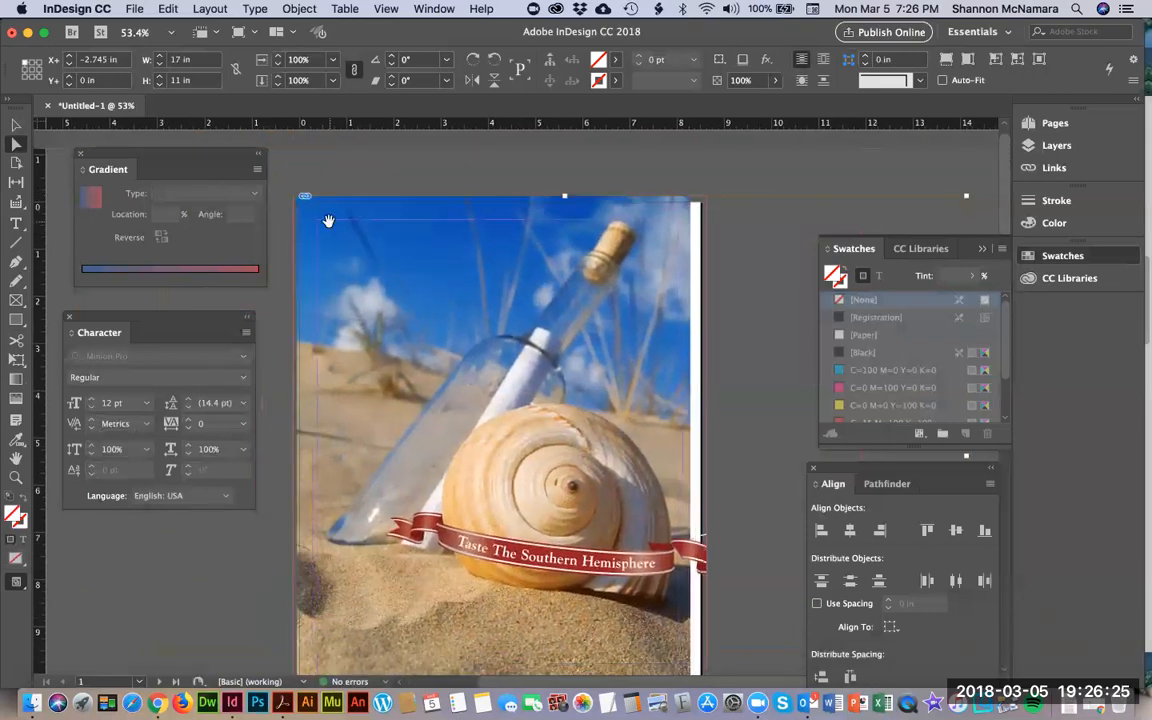
pyautogui.press('Left')
pyautogui.press('Left')
pyautogui.press('Left')
pyautogui.press('Left')
pyautogui.press('Left')
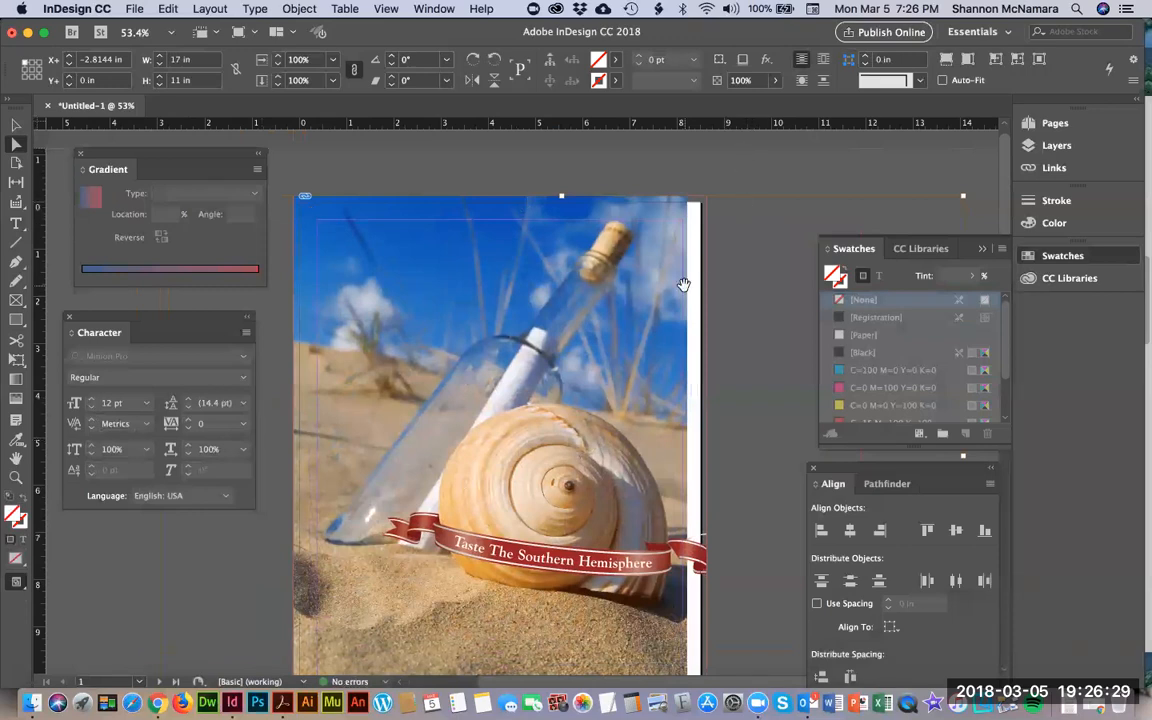
# Collapse the floating Swatches panel and dock the Align and Pathfinder panels below CC Libraries to clear the workspace.
pyautogui.press('super+minus')
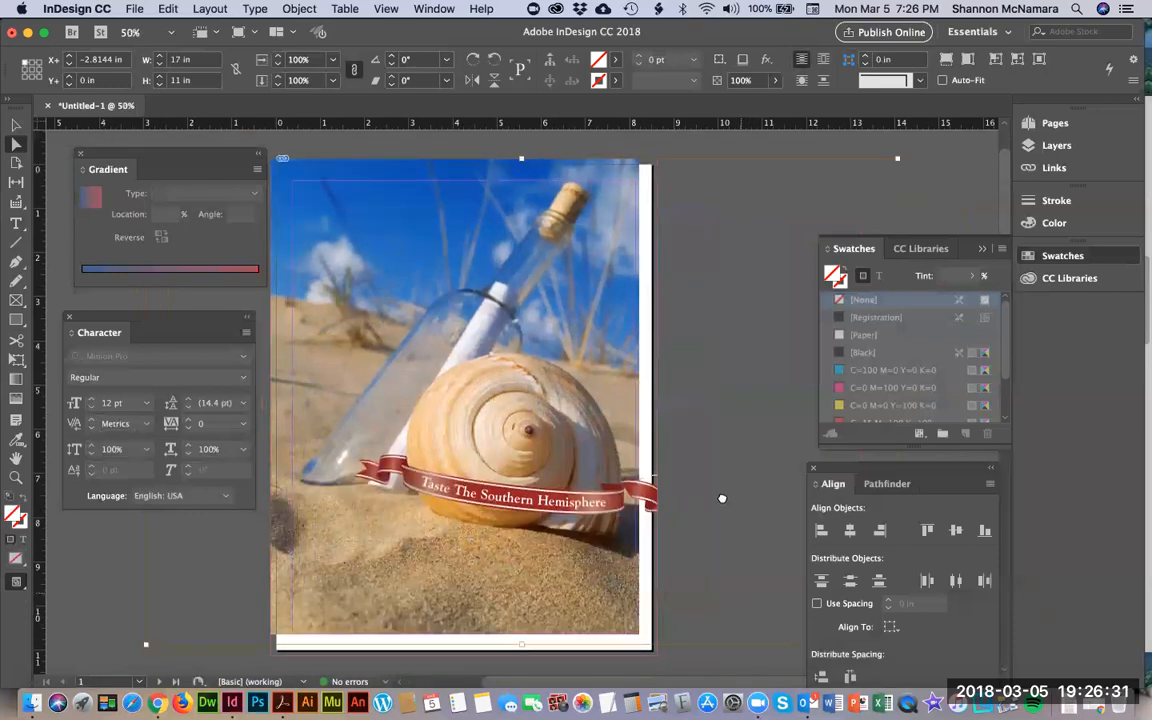
pyautogui.scroll(-5, 463, 455)
pyautogui.scroll(6, 587, 470)
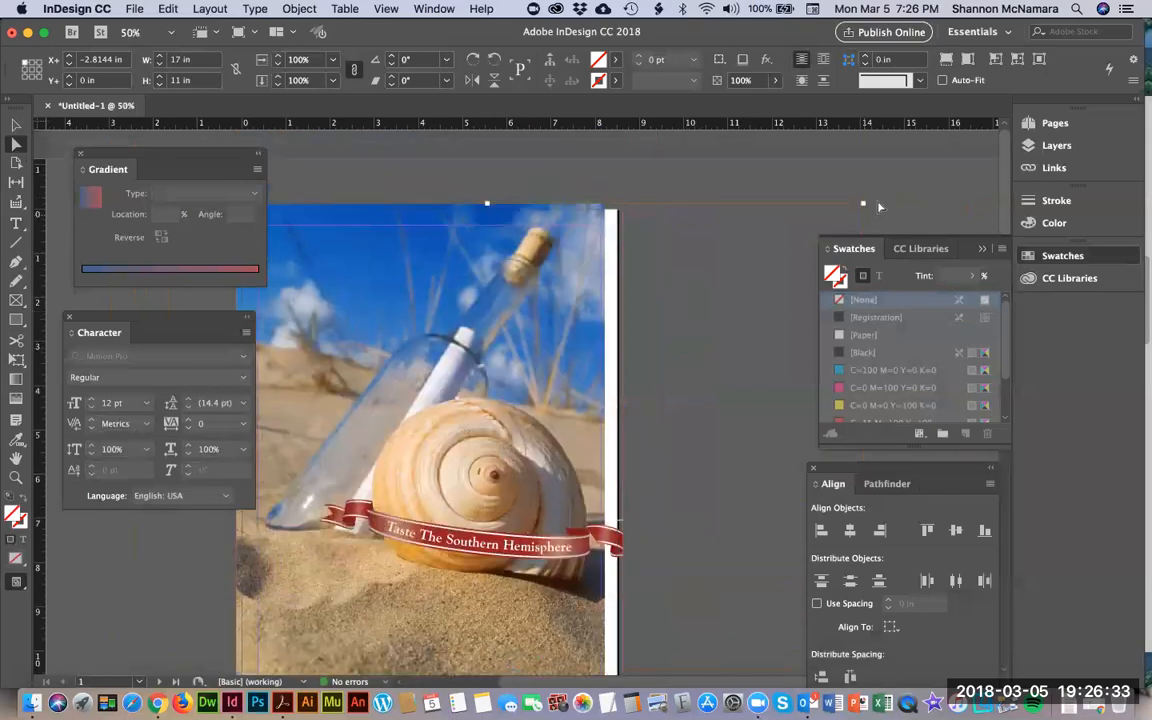
pyautogui.click(888, 229)
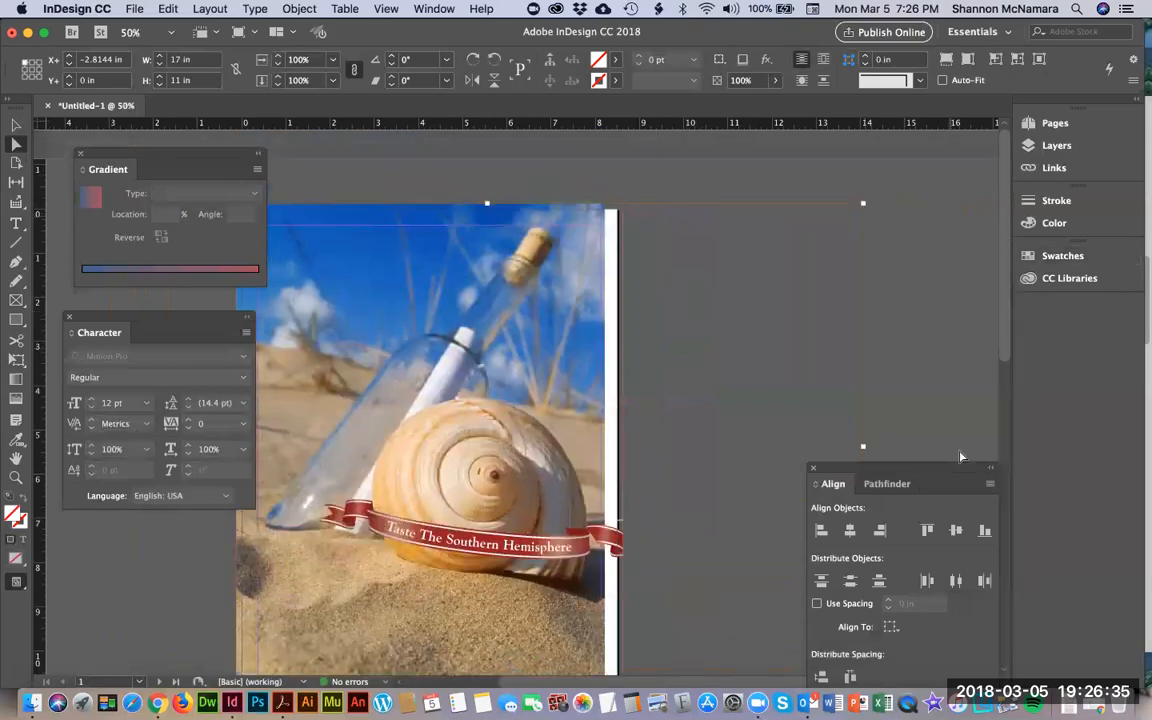
pyautogui.moveTo(833, 483); pyautogui.dragTo(1047, 316)
# Enlarge the artwork from its lower-right corner to about 17.44 x 11.43 in, and try fitting the content proportionally before undoing that fit.
pyautogui.scroll(-9, 806, 400)
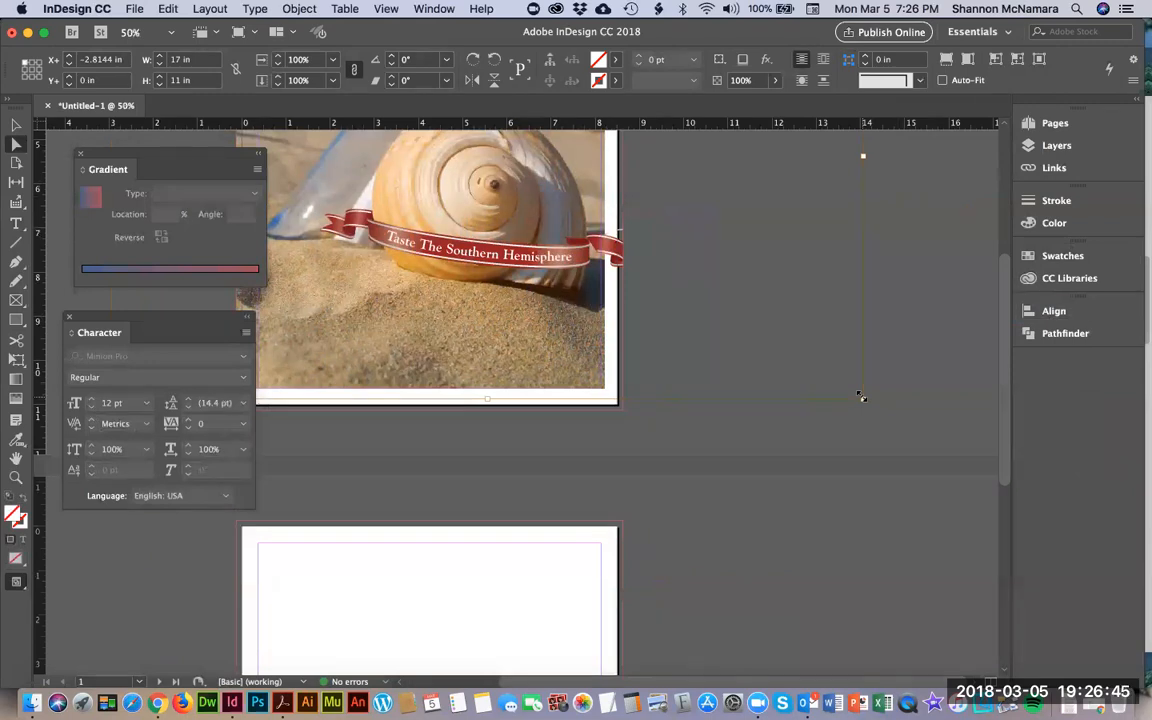
pyautogui.click(354, 74)
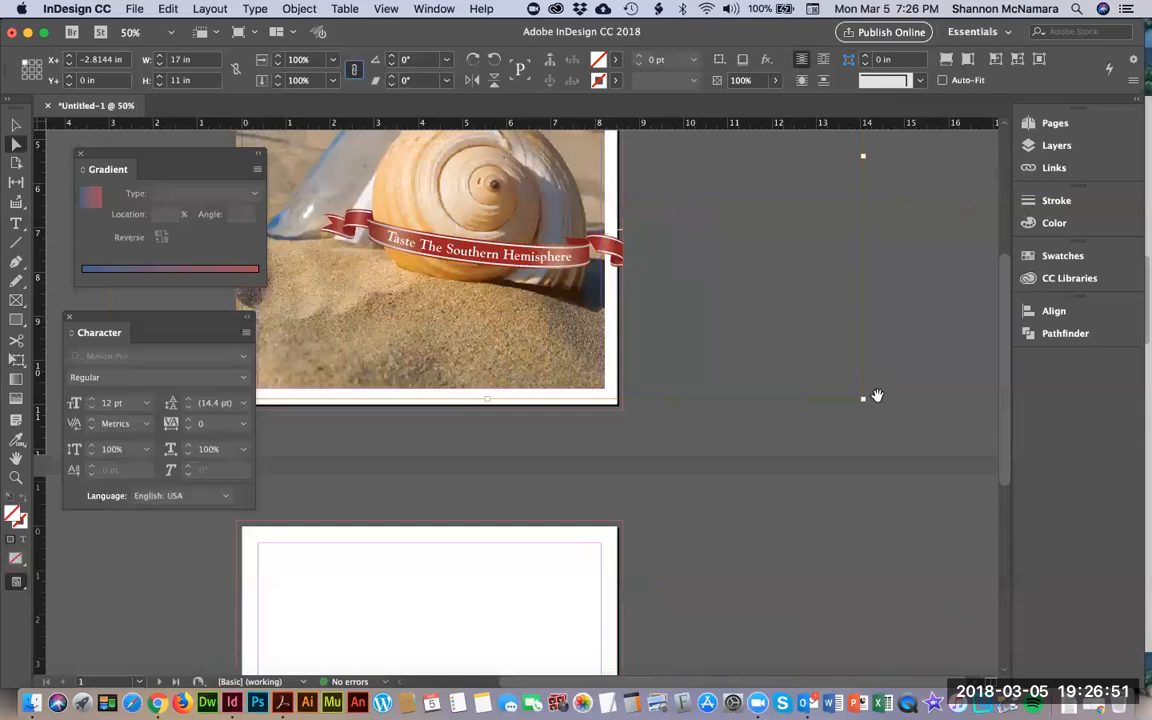
pyautogui.moveTo(863, 398); pyautogui.dragTo(875, 411)
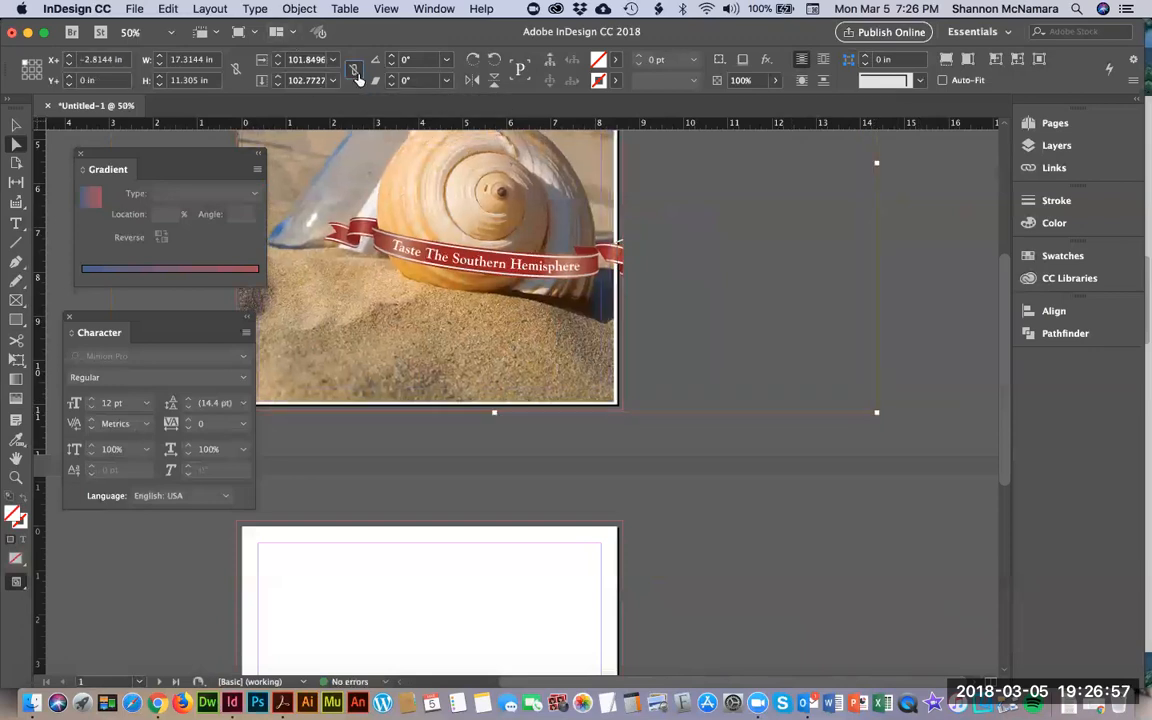
pyautogui.hotkey('ctrl', 'z')
pyautogui.moveTo(864, 399); pyautogui.dragTo(882, 417)
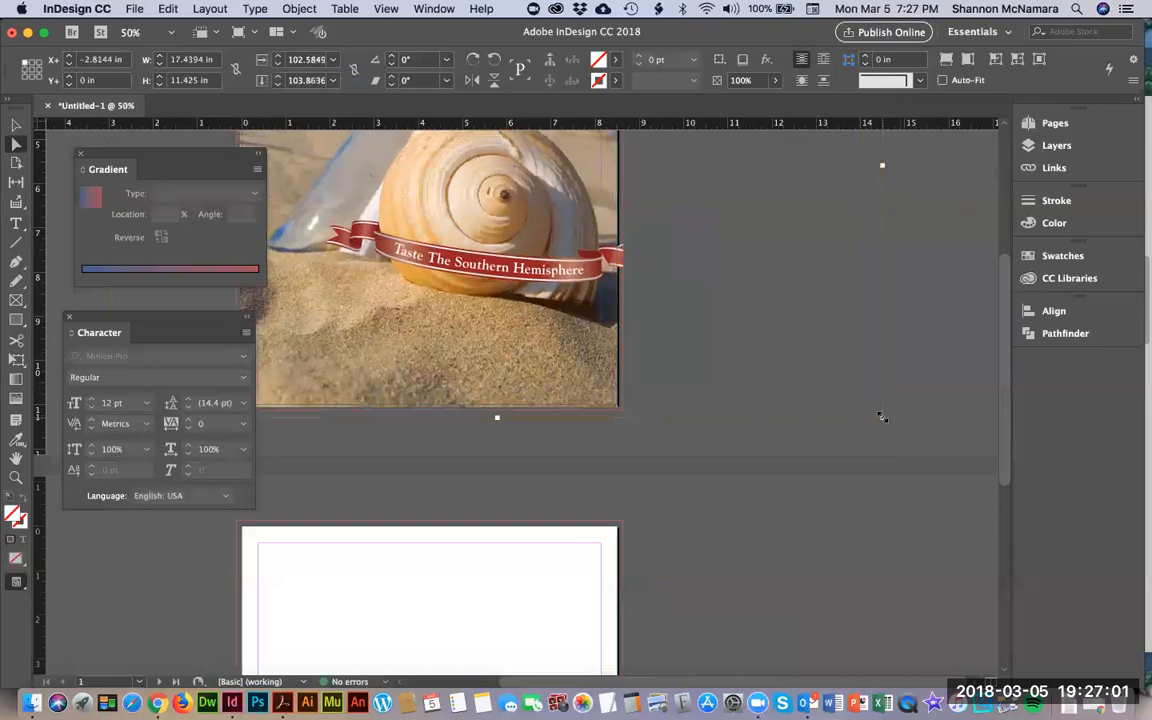
pyautogui.press('super+alt+shift+e')
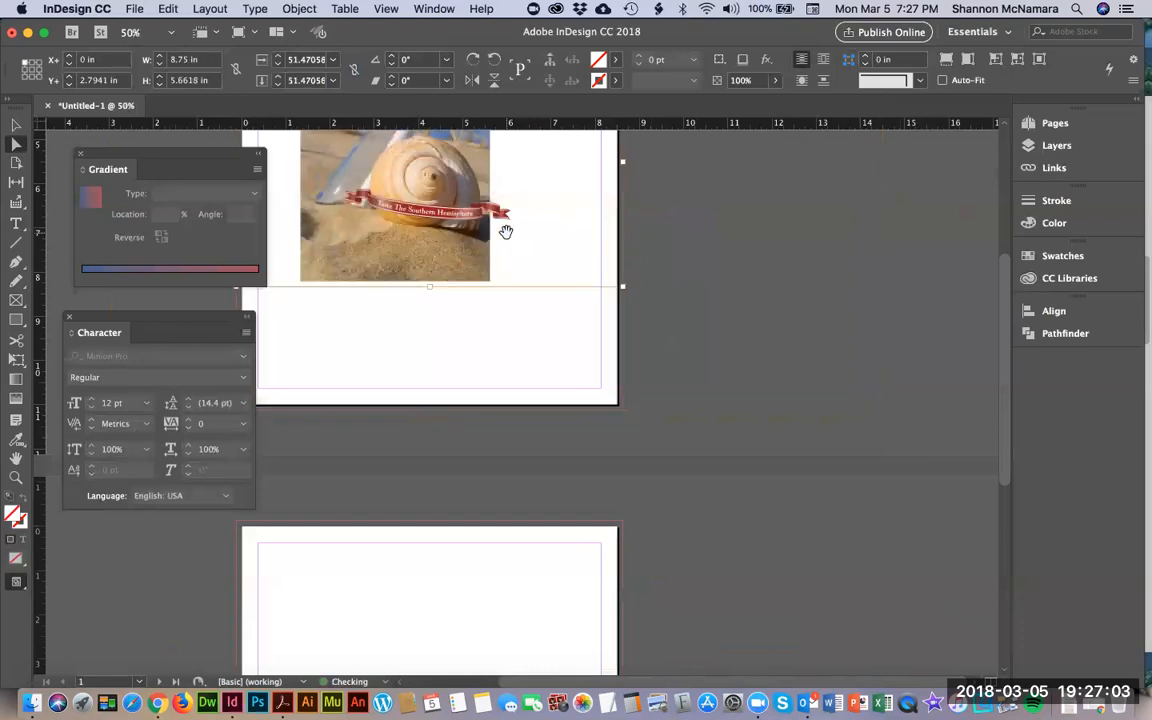
pyautogui.press('super+z')
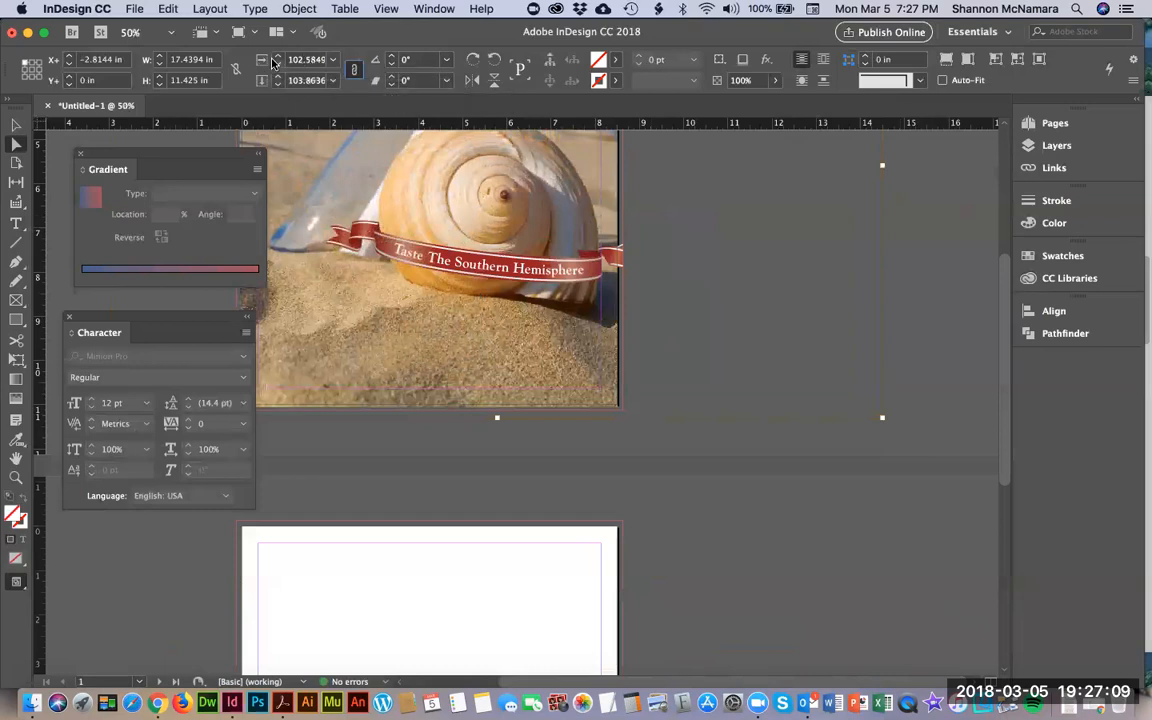
# Scale the artwork proportionally to 103%, and extend its bottom and left edges outward to about 17.82 x 11.53 in.
pyautogui.click(300, 59)
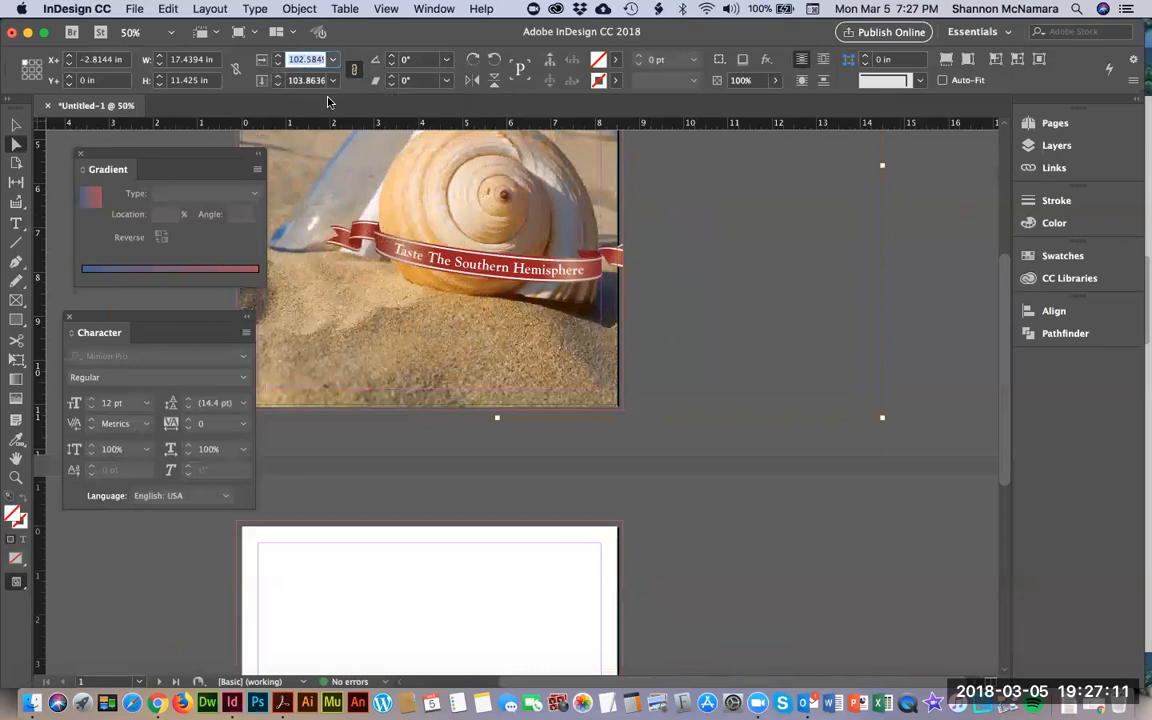
pyautogui.write('103')
pyautogui.press('Tab')
pyautogui.moveTo(498, 413); pyautogui.dragTo(499, 421)
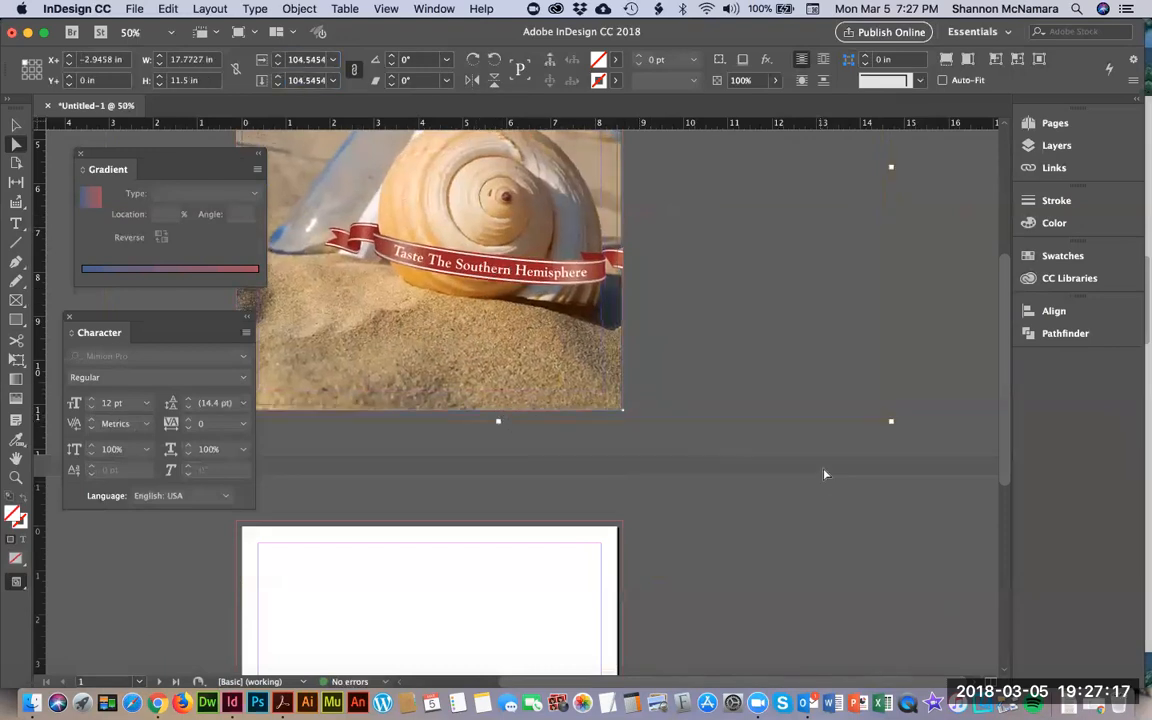
pyautogui.scroll(5, 540, 323)
pyautogui.hscroll(-5, 540, 323)
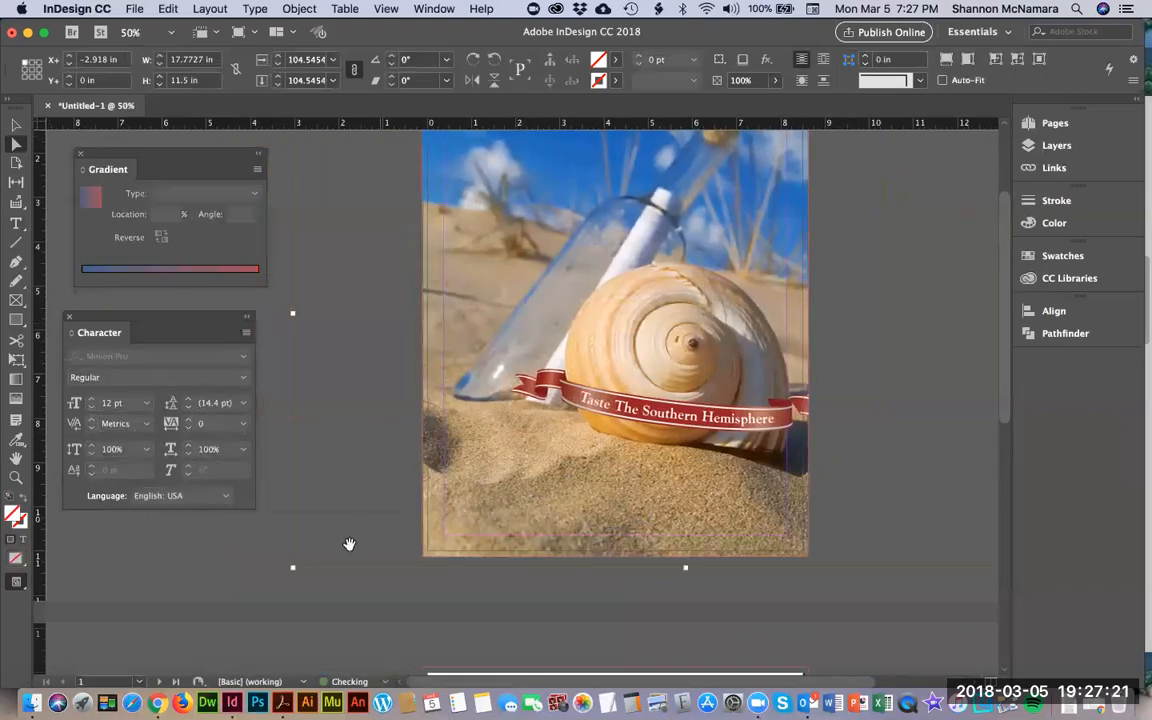
pyautogui.moveTo(293, 568); pyautogui.dragTo(290, 569)
pyautogui.click(682, 608)
# Check the artwork's coverage at the lower bleed corners and set its horizontal and vertical scale to 105%.
pyautogui.press('z')
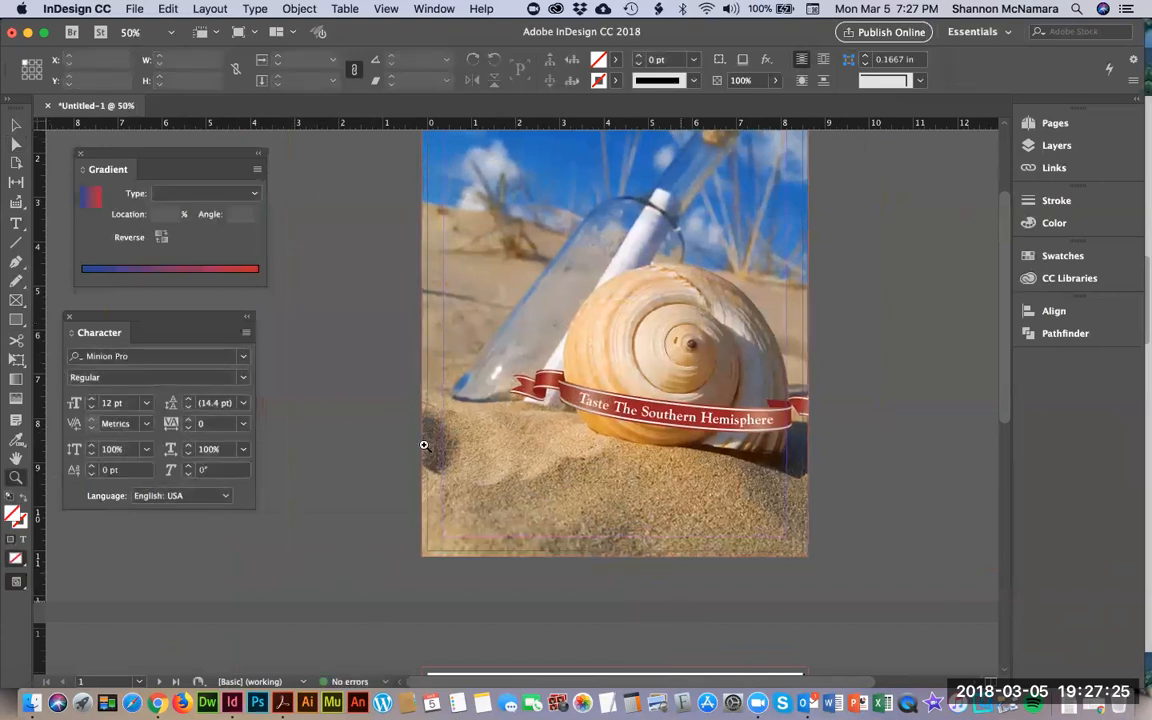
pyautogui.moveTo(407, 535); pyautogui.dragTo(441, 572)
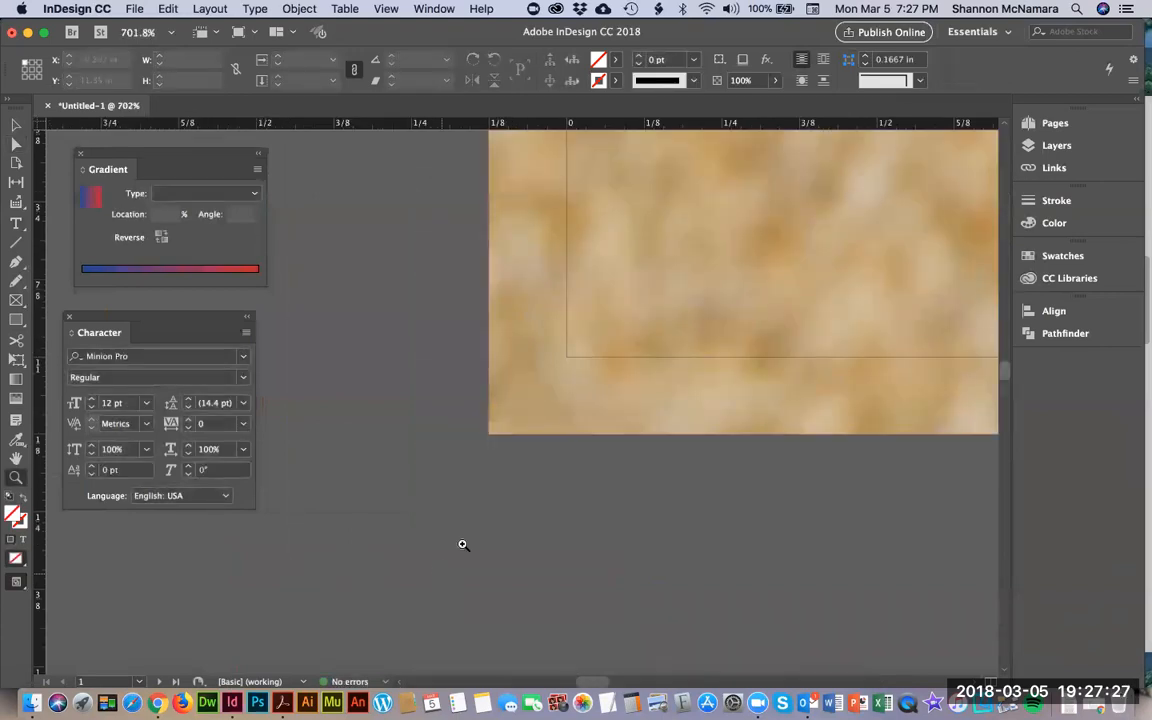
pyautogui.moveTo(818, 360); pyautogui.dragTo(661, 414)
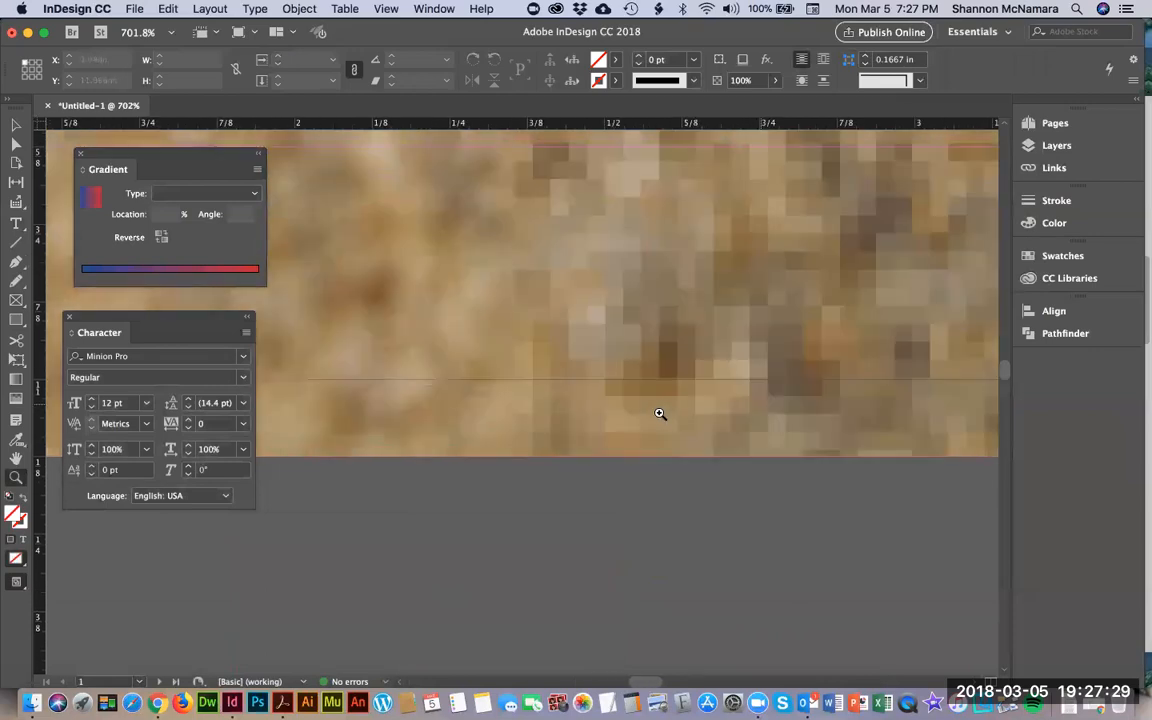
pyautogui.press('super+0')
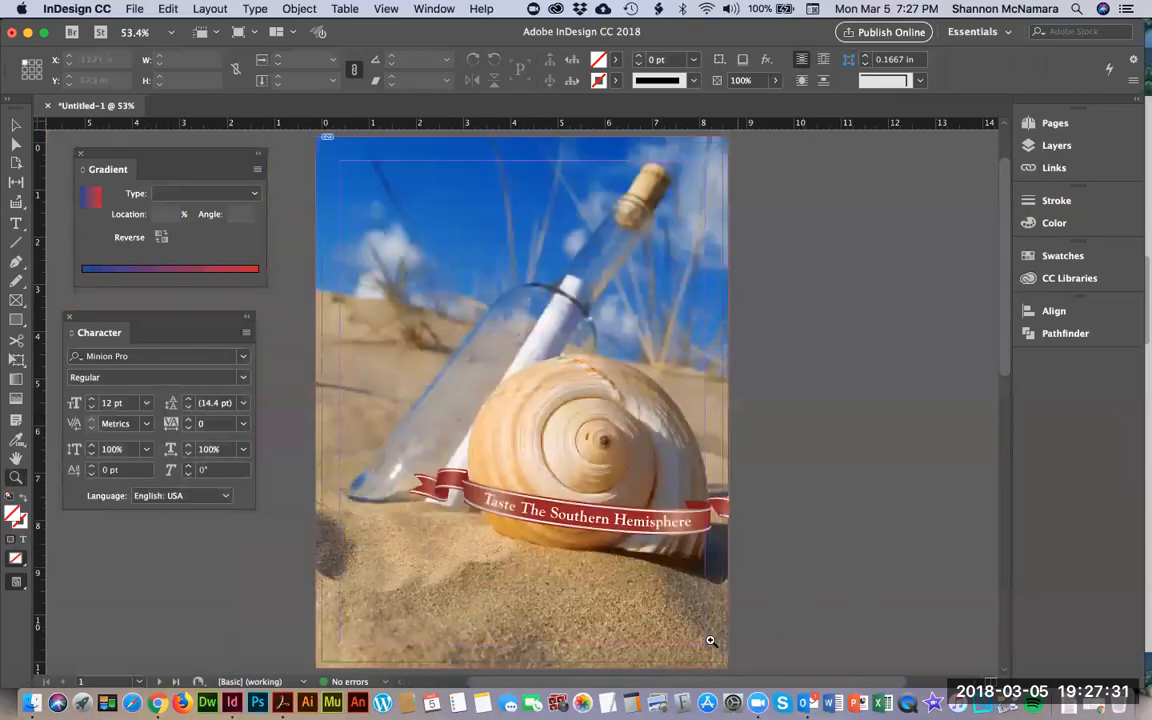
pyautogui.scroll(-2, 754, 654)
pyautogui.moveTo(754, 654); pyautogui.dragTo(756, 652)
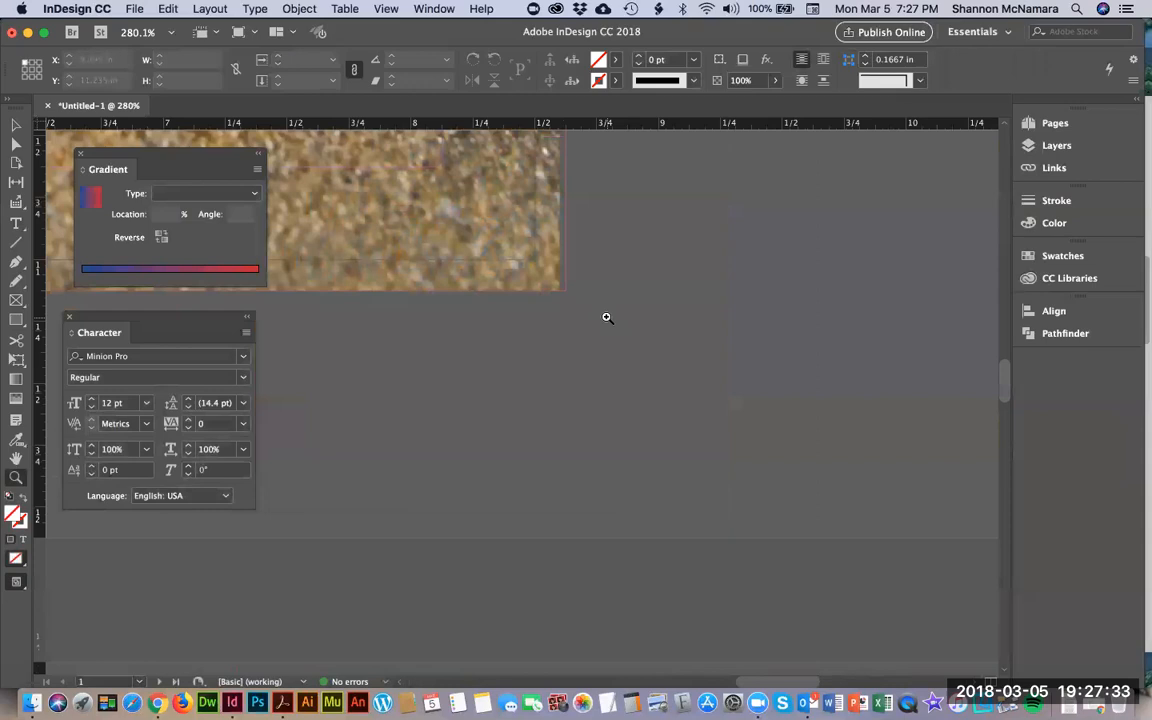
pyautogui.press('a')
pyautogui.click(442, 209)
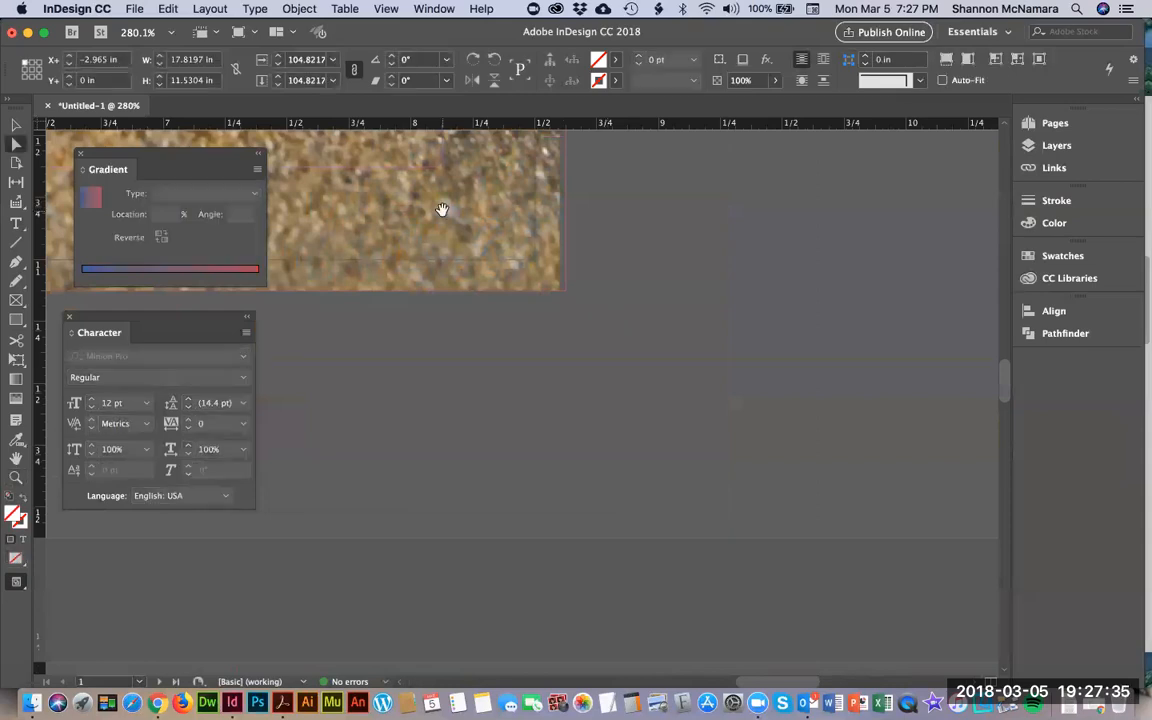
pyautogui.click(326, 66)
pyautogui.write('105')
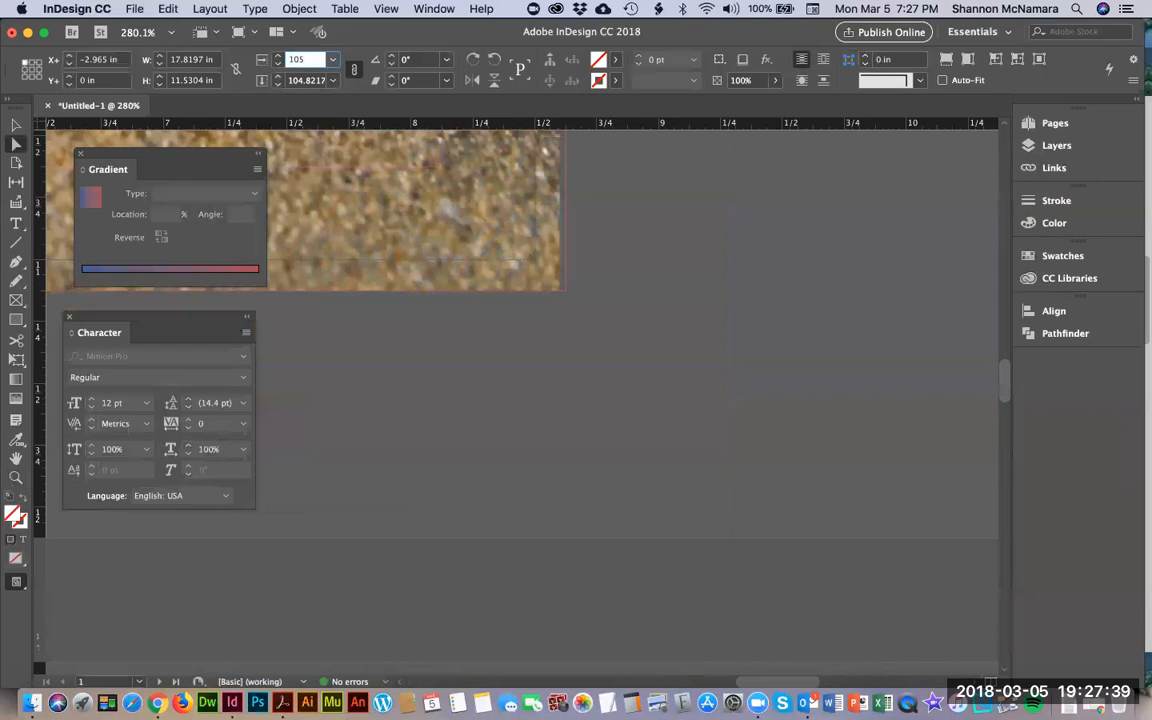
pyautogui.press('Tab')
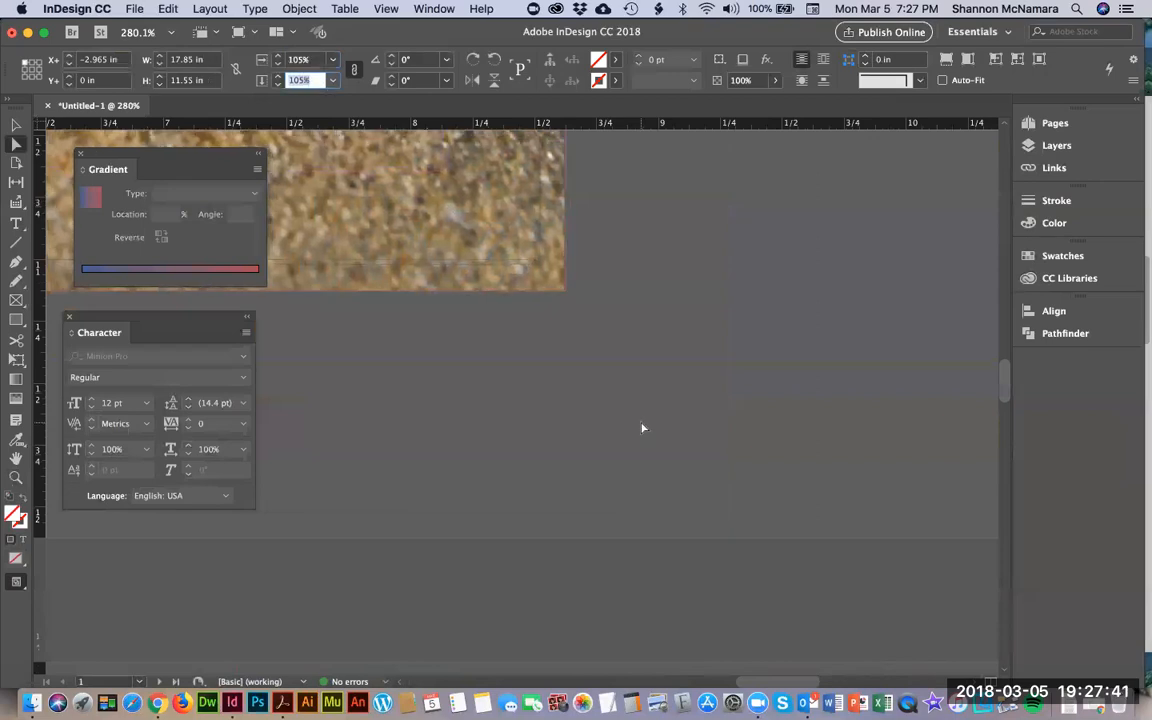
pyautogui.click(642, 428)
# Check the artwork's coverage at the upper-right bleed corner and set its horizontal and vertical scale to 106%.
pyautogui.press('super+0')
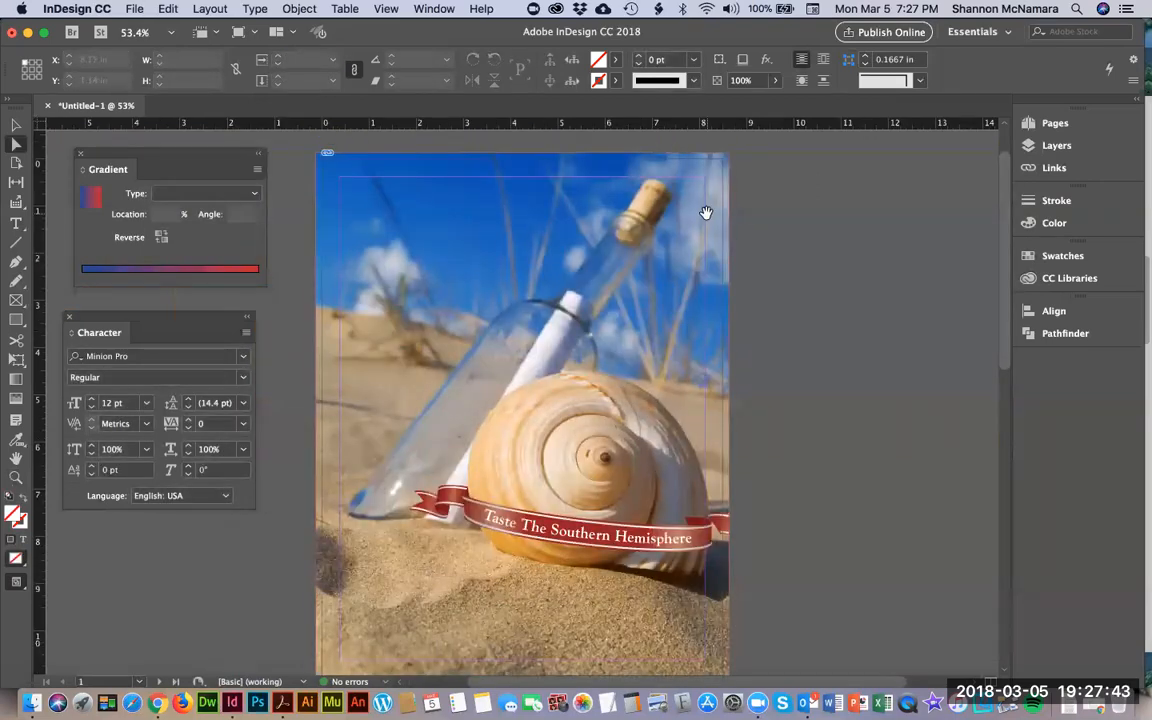
pyautogui.press('z')
pyautogui.moveTo(748, 170); pyautogui.dragTo(712, 151)
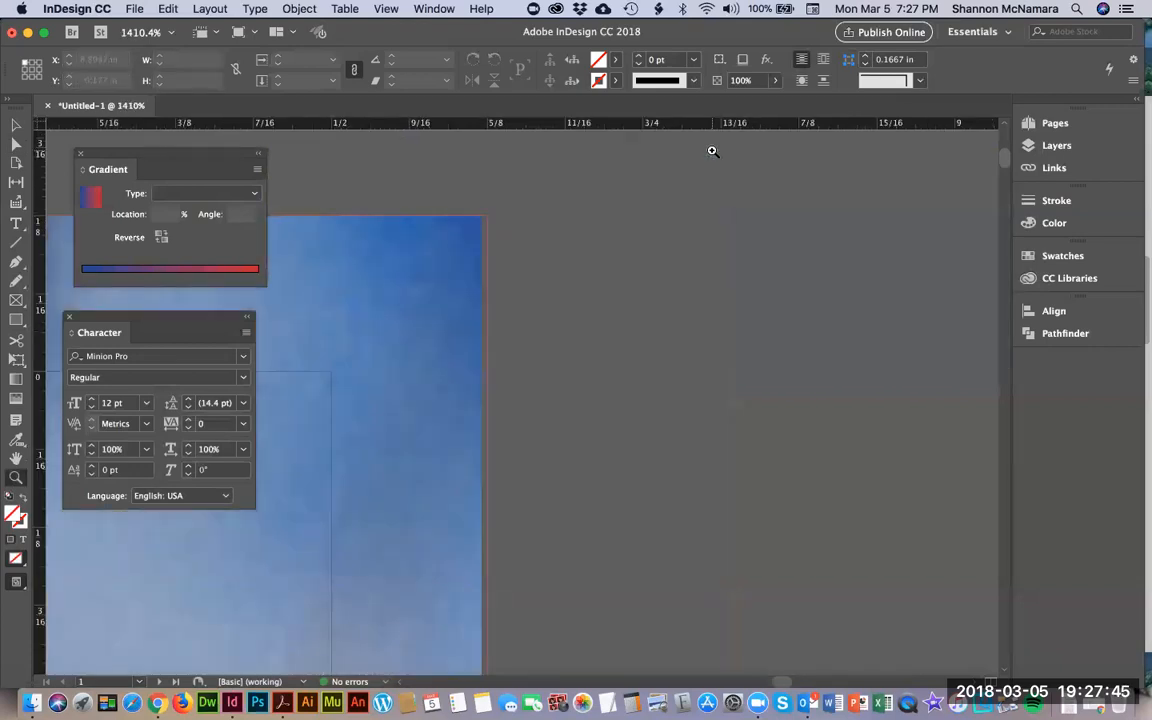
pyautogui.press('a')
pyautogui.click(406, 239)
pyautogui.click(298, 61)
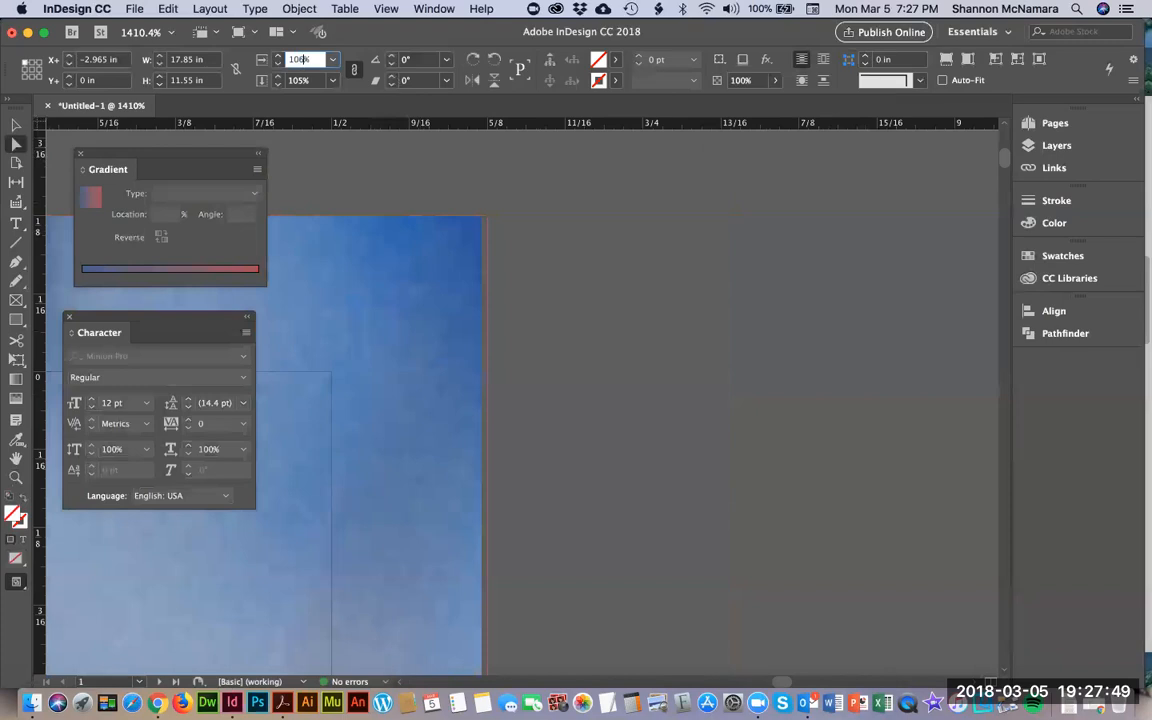
pyautogui.write('106')
pyautogui.press('Tab')
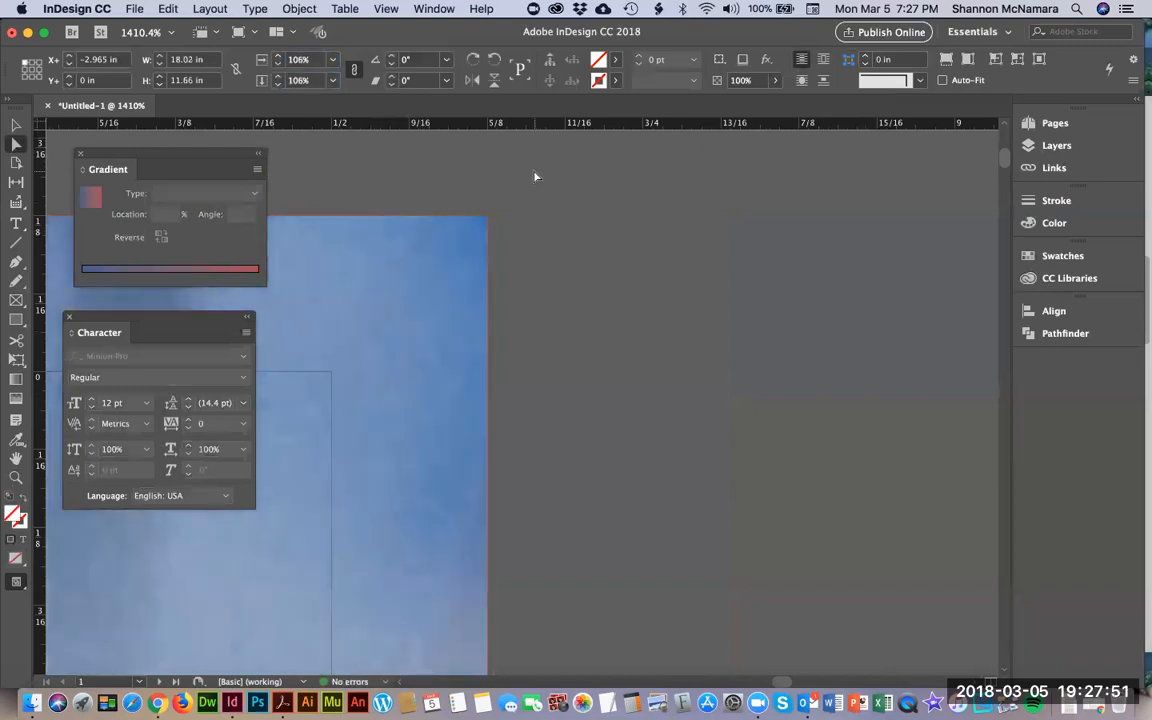
pyautogui.click(535, 177)
# Nudge the artwork left to about X -2.979 in within the frame to close the gap at the upper-left bleed corner.
pyautogui.press('super+0')
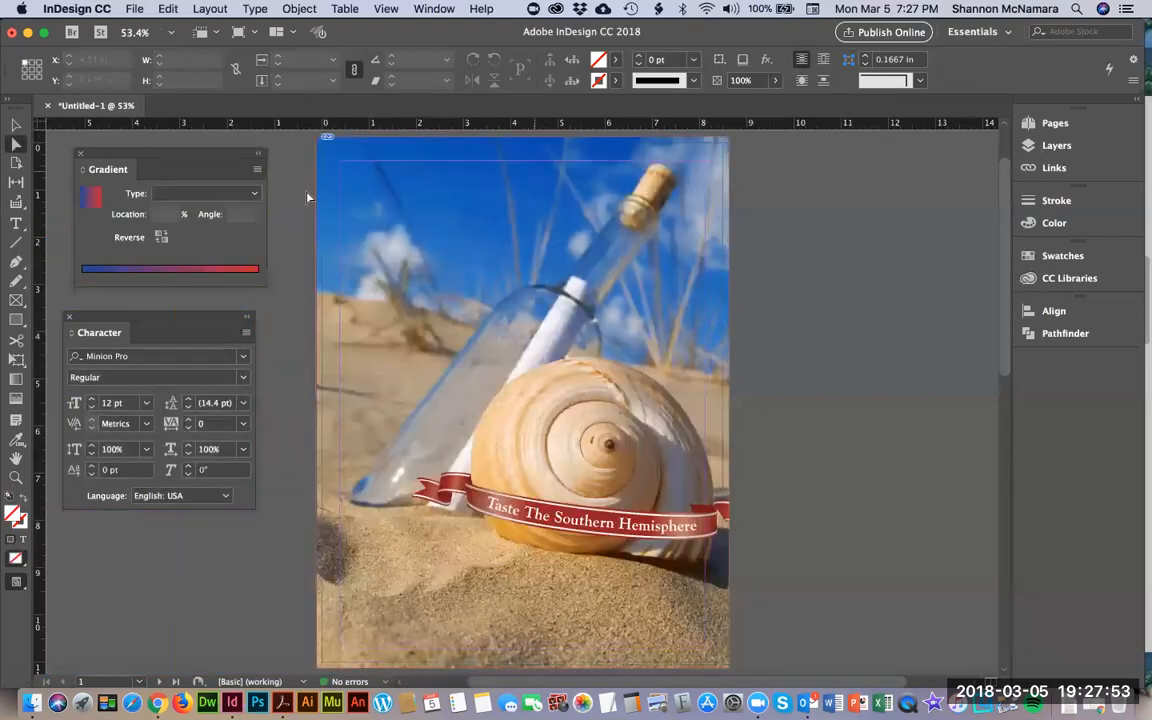
pyautogui.press('z')
pyautogui.moveTo(306, 134); pyautogui.dragTo(506, 413)
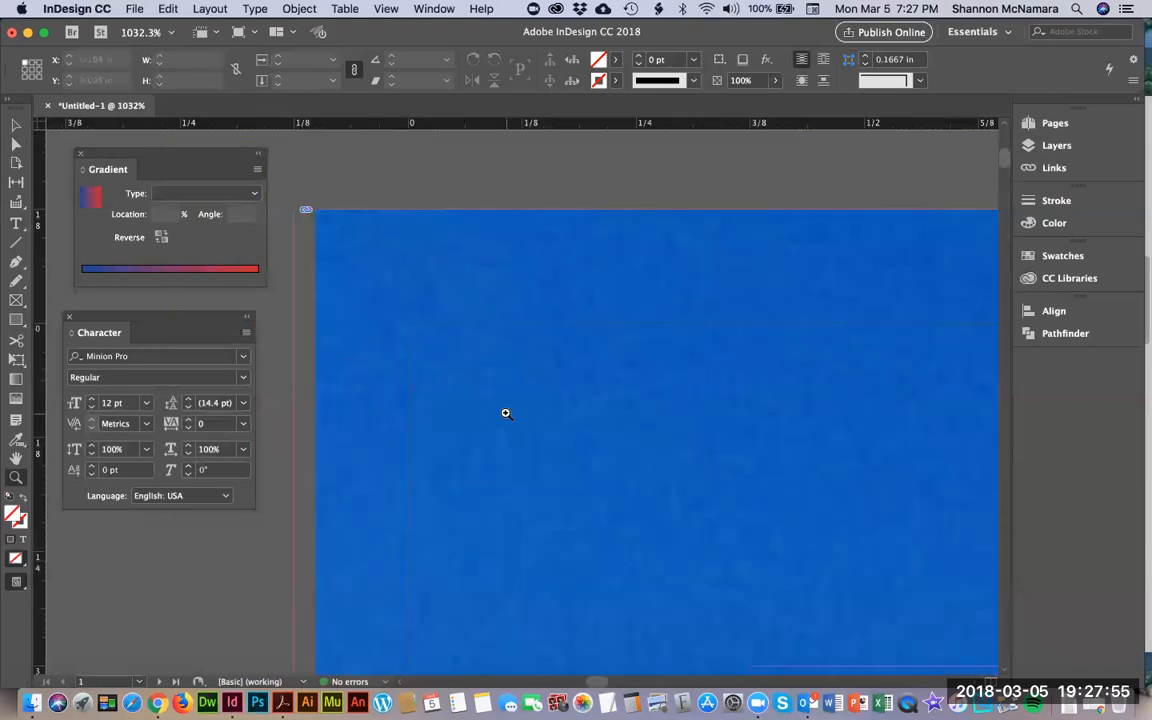
pyautogui.press('a')
pyautogui.click(373, 273)
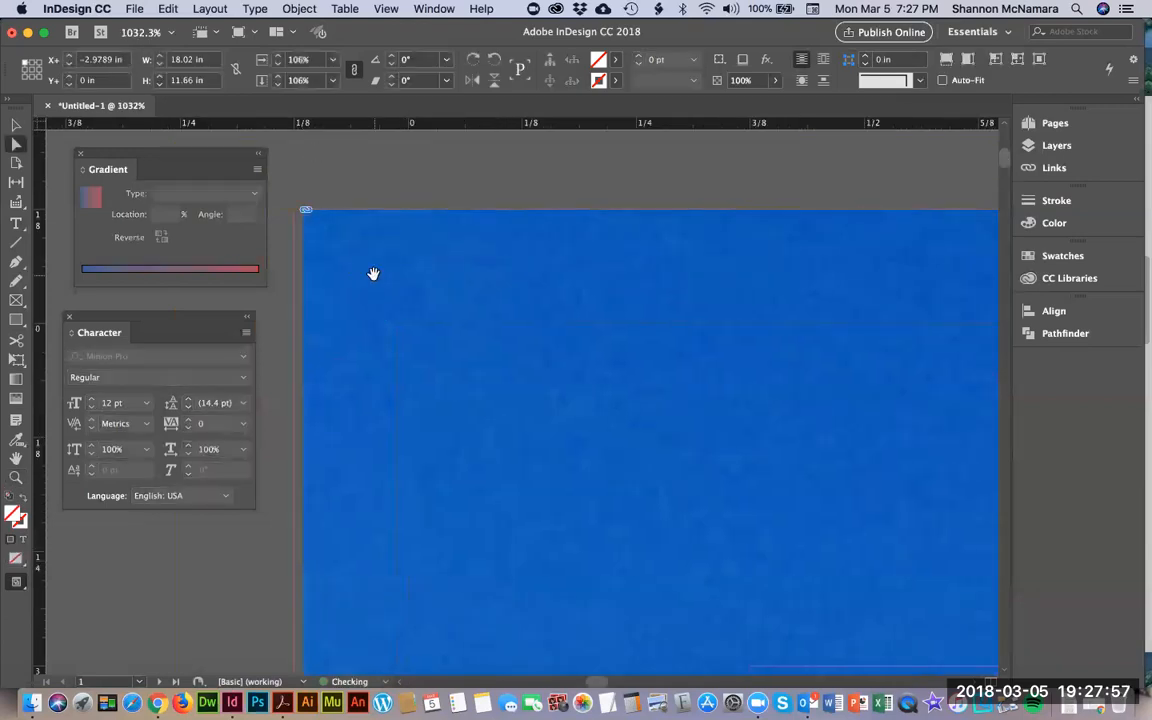
pyautogui.click(457, 176)
pyautogui.press('super+0')
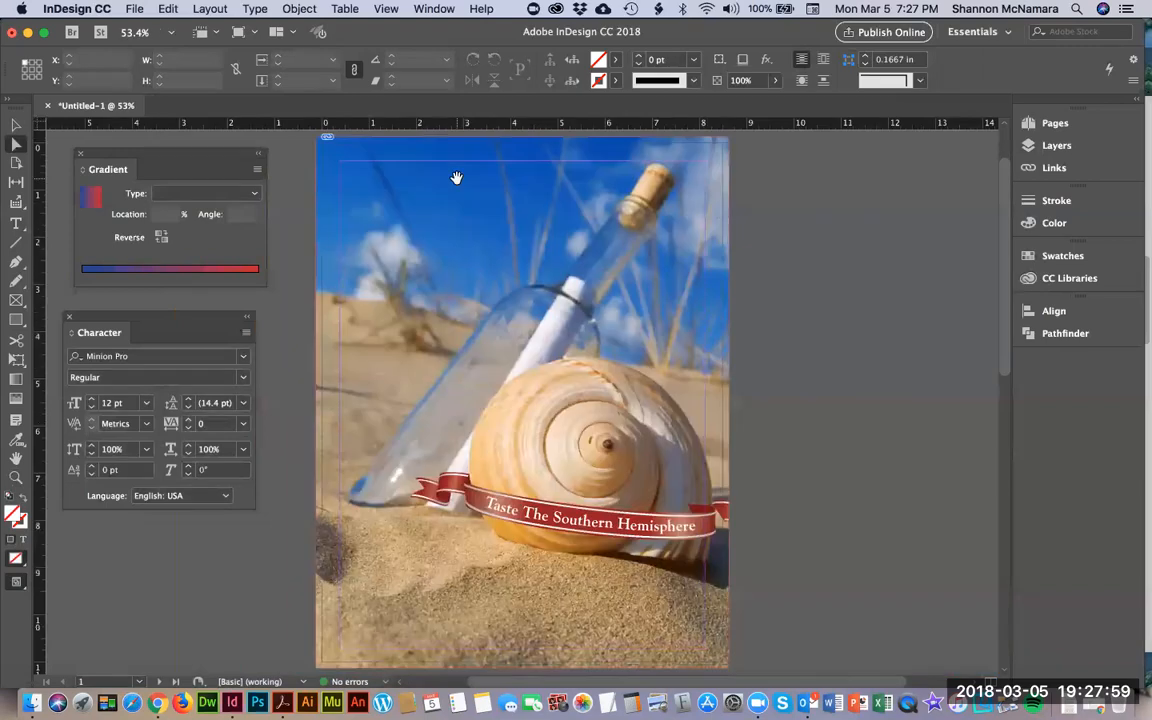
# Check the artwork's coverage at the upper-right bleed corner and inspect the ribbon where it crosses the page's right edge.
pyautogui.press('z')
pyautogui.moveTo(762, 167); pyautogui.dragTo(697, 135)
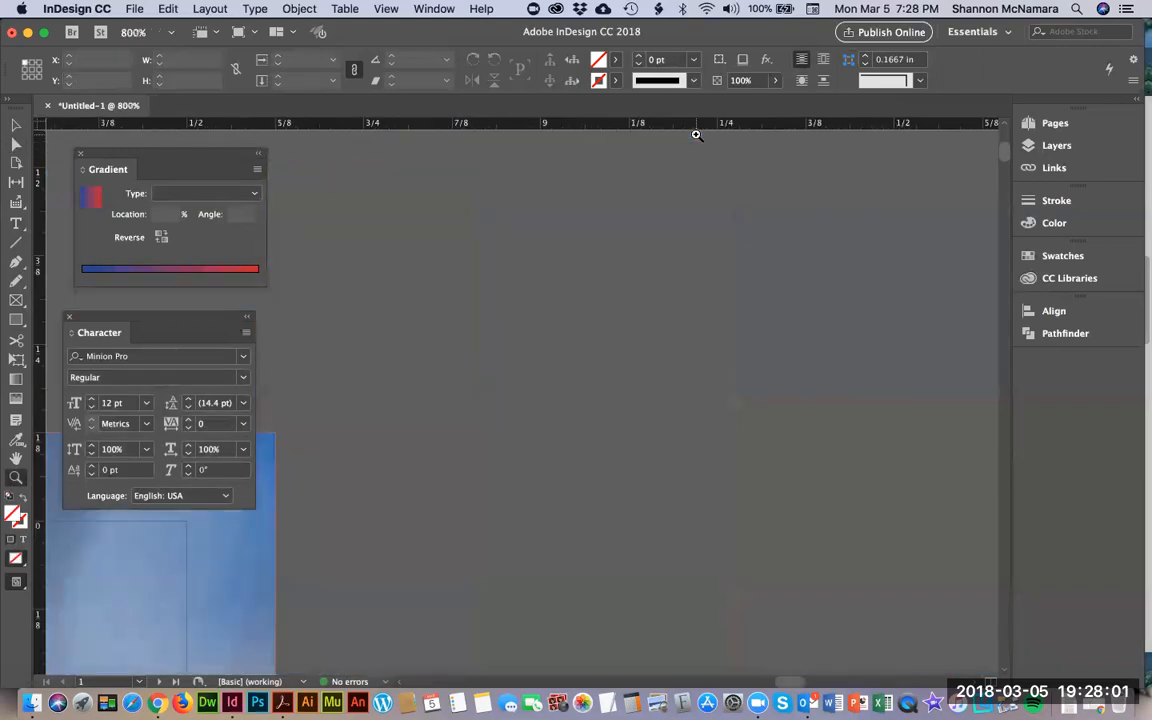
pyautogui.press('super+0')
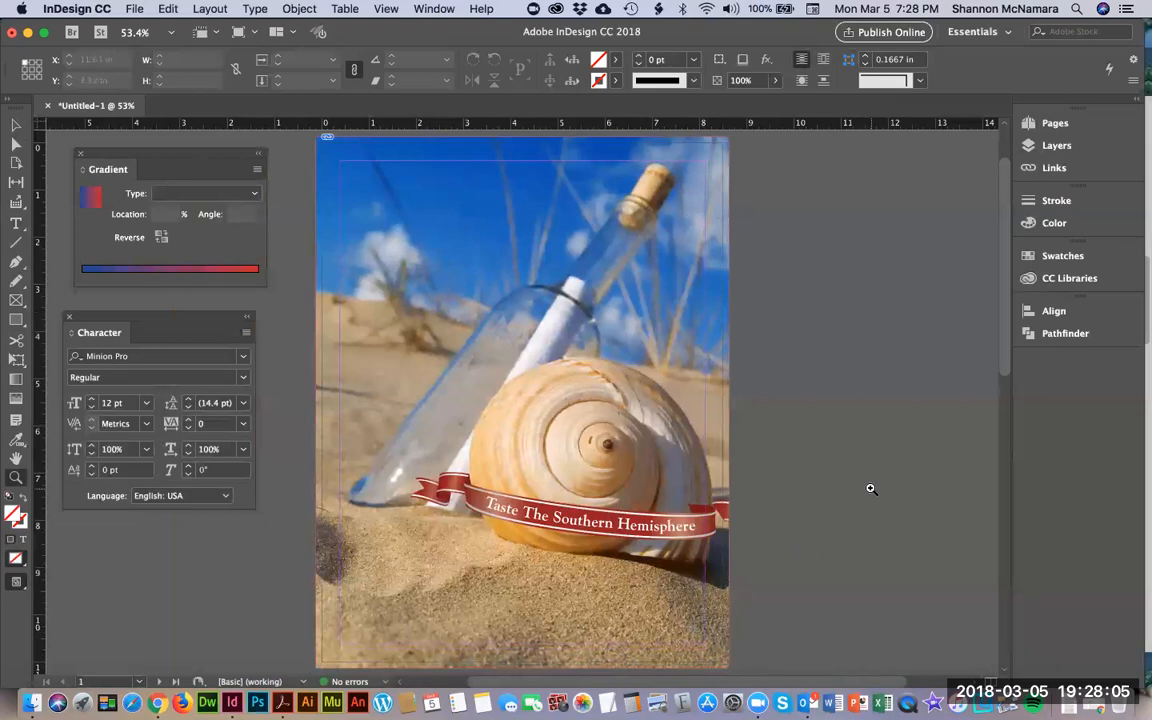
pyautogui.click(16, 128)
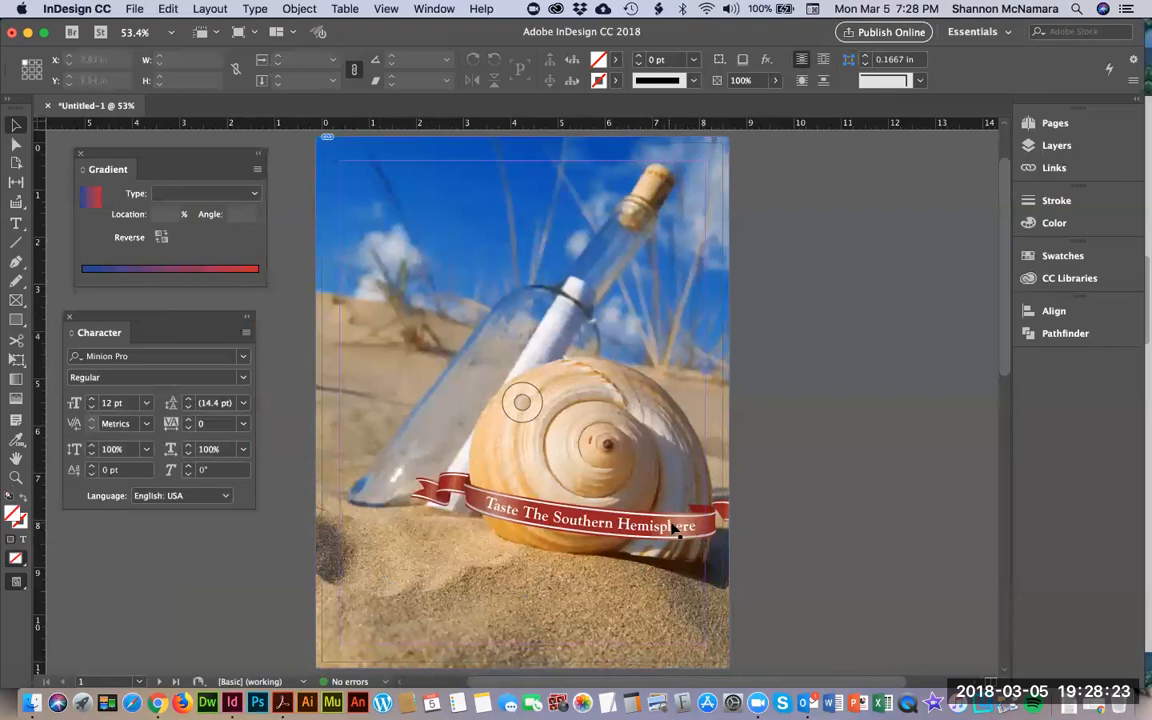
pyautogui.press('z')
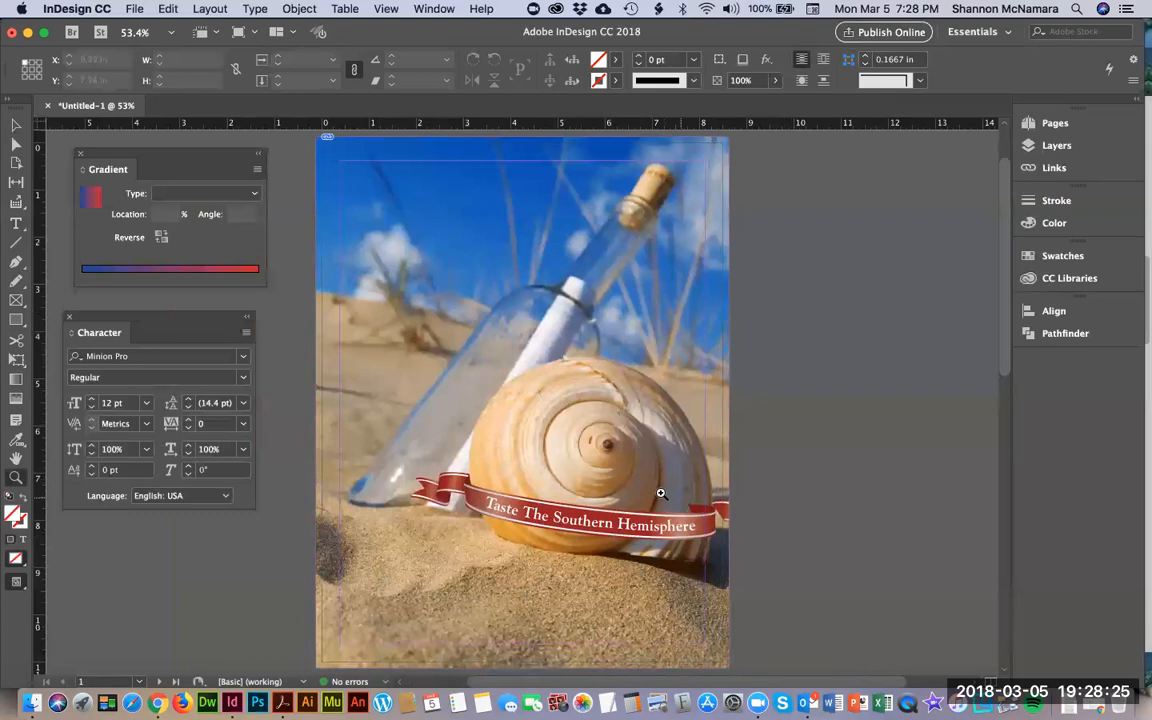
pyautogui.moveTo(655, 458); pyautogui.dragTo(756, 568)
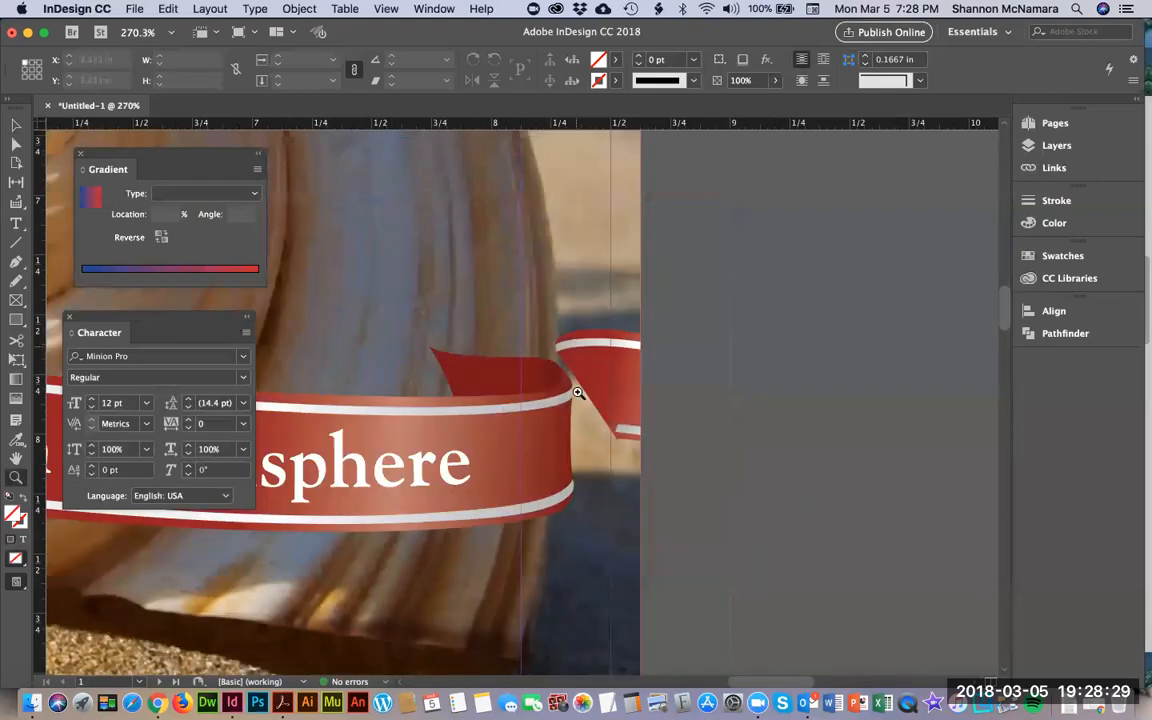
pyautogui.press('super+0')
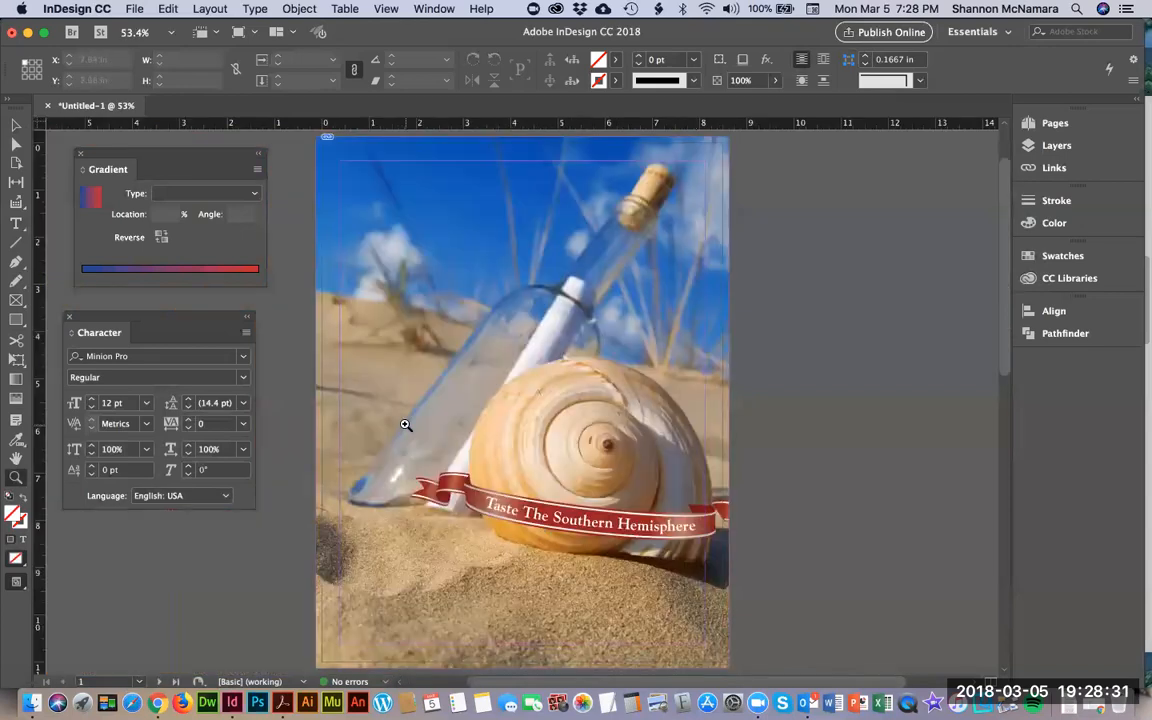
pyautogui.click(6, 128)
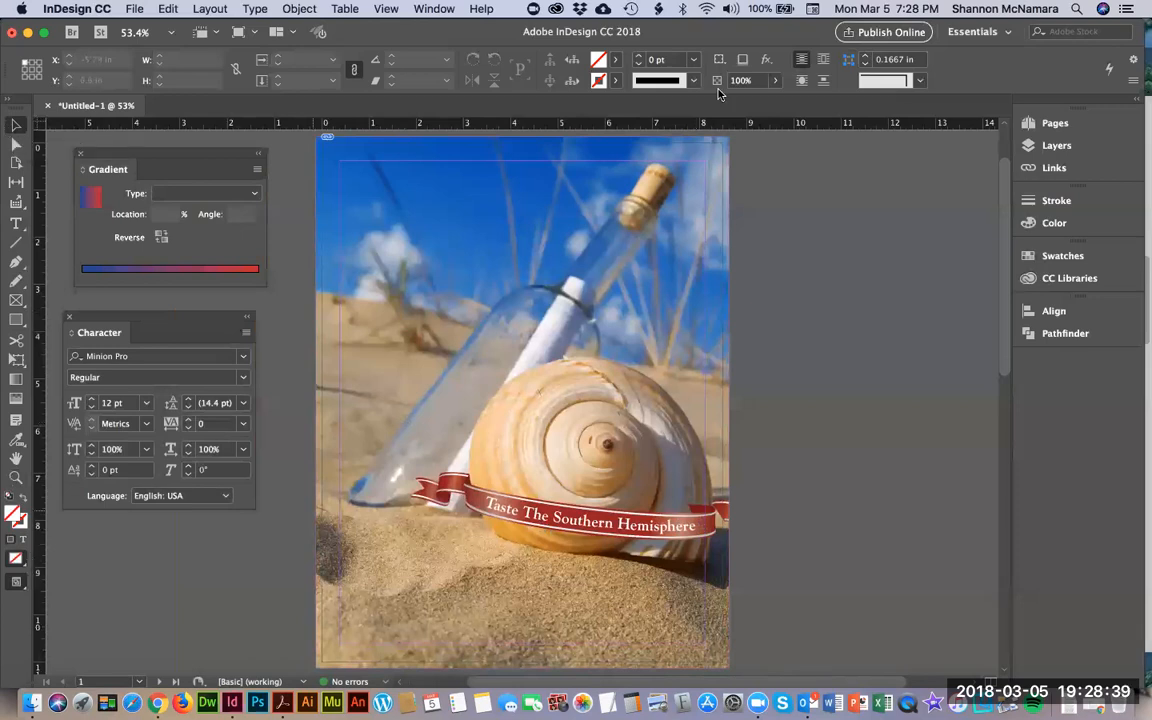
# View the cover in Preview screen mode without bleed and guides, and return to Normal screen mode.
pyautogui.click(372, 9)
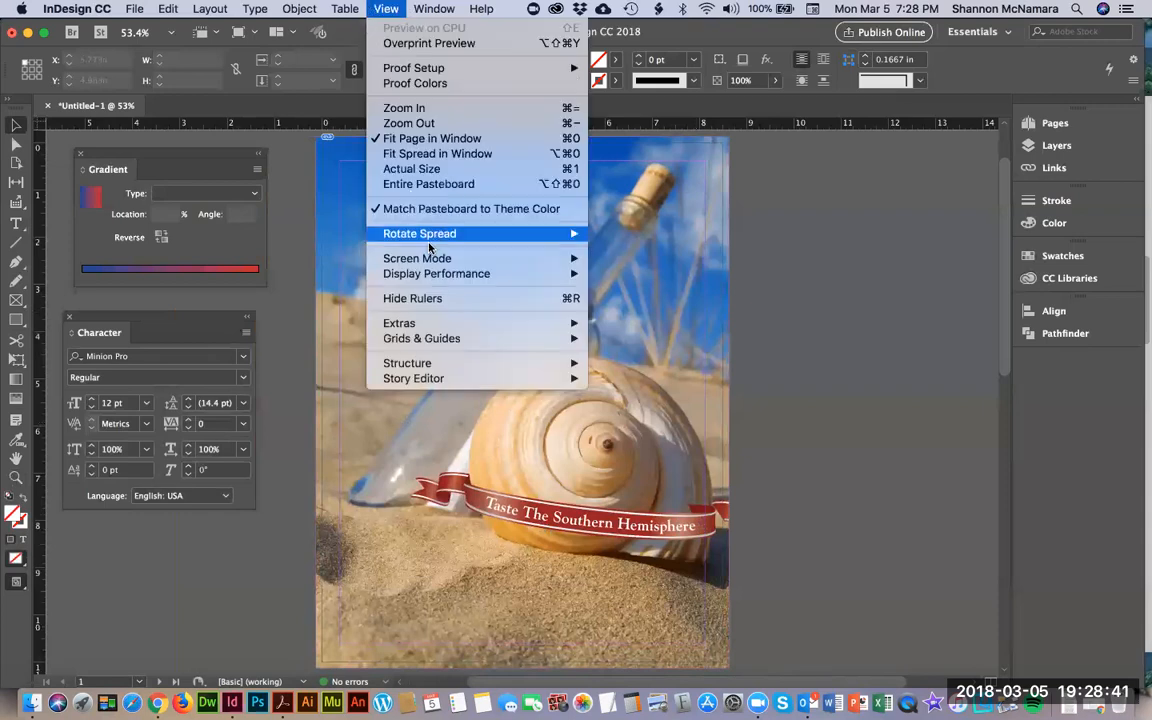
pyautogui.moveTo(438, 260)
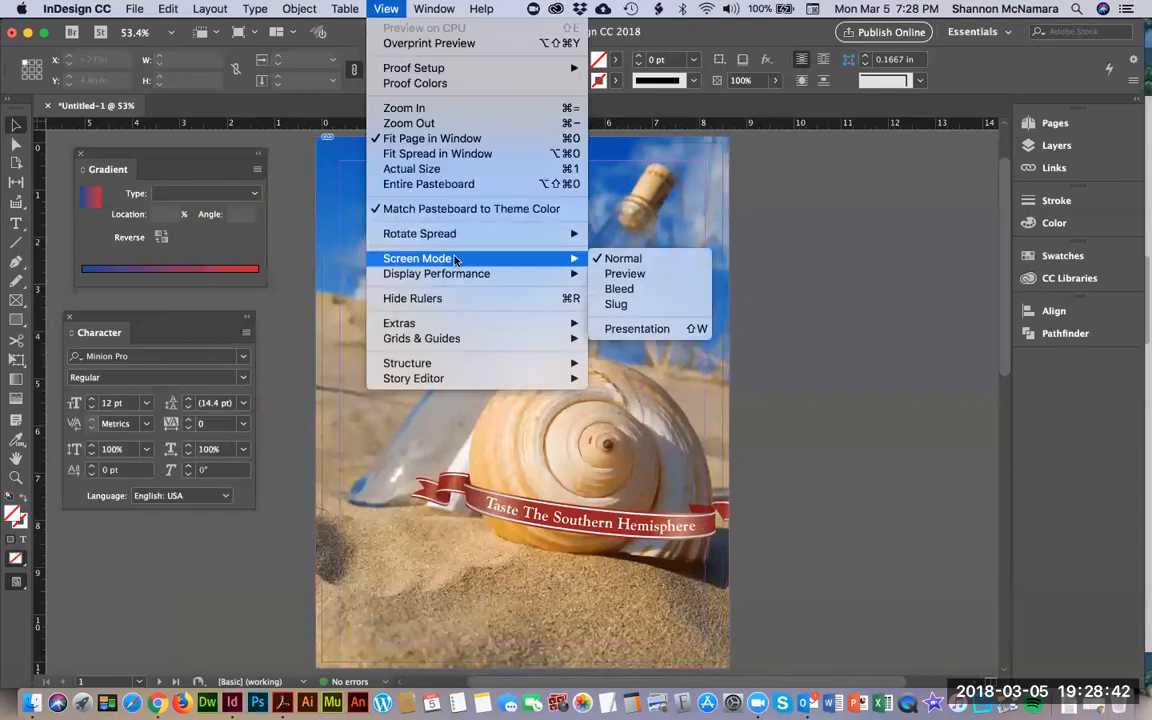
pyautogui.click(624, 273)
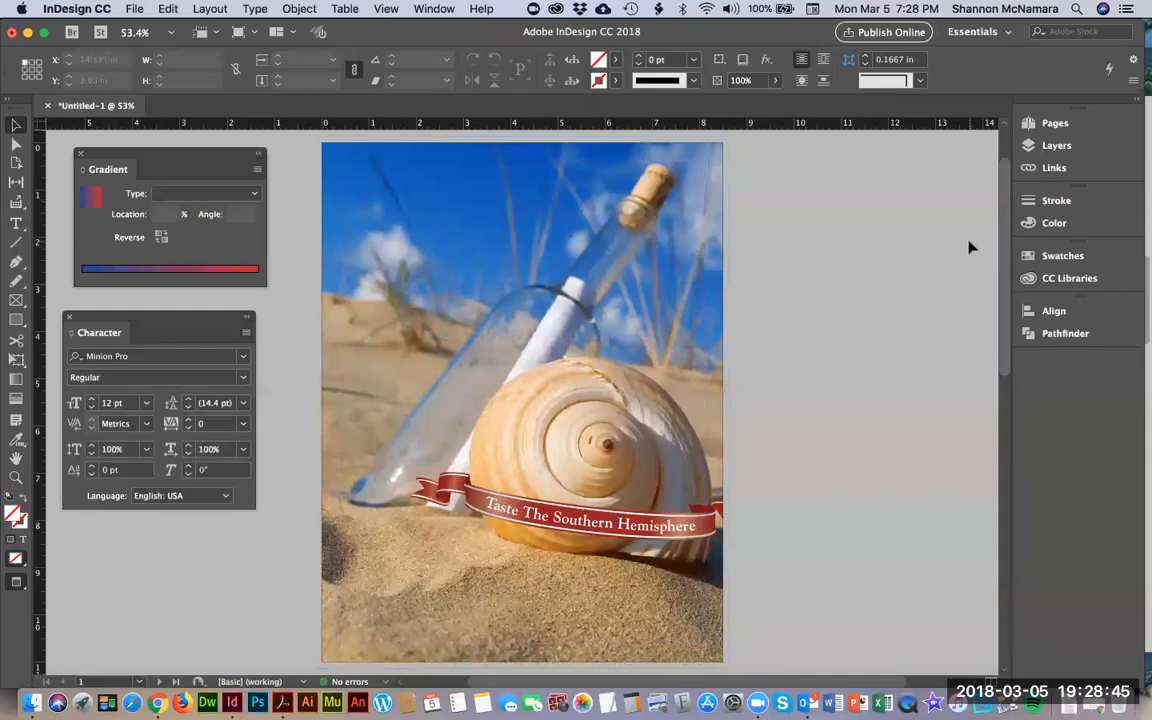
pyautogui.click(378, 9)
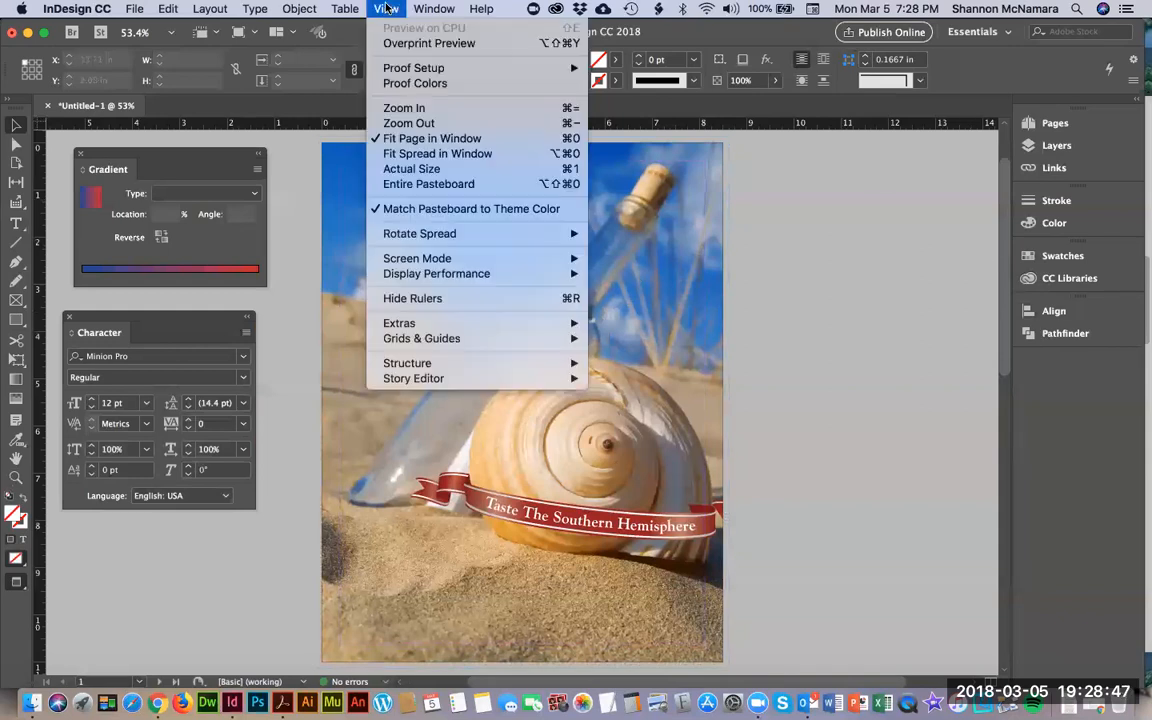
pyautogui.click(616, 259)
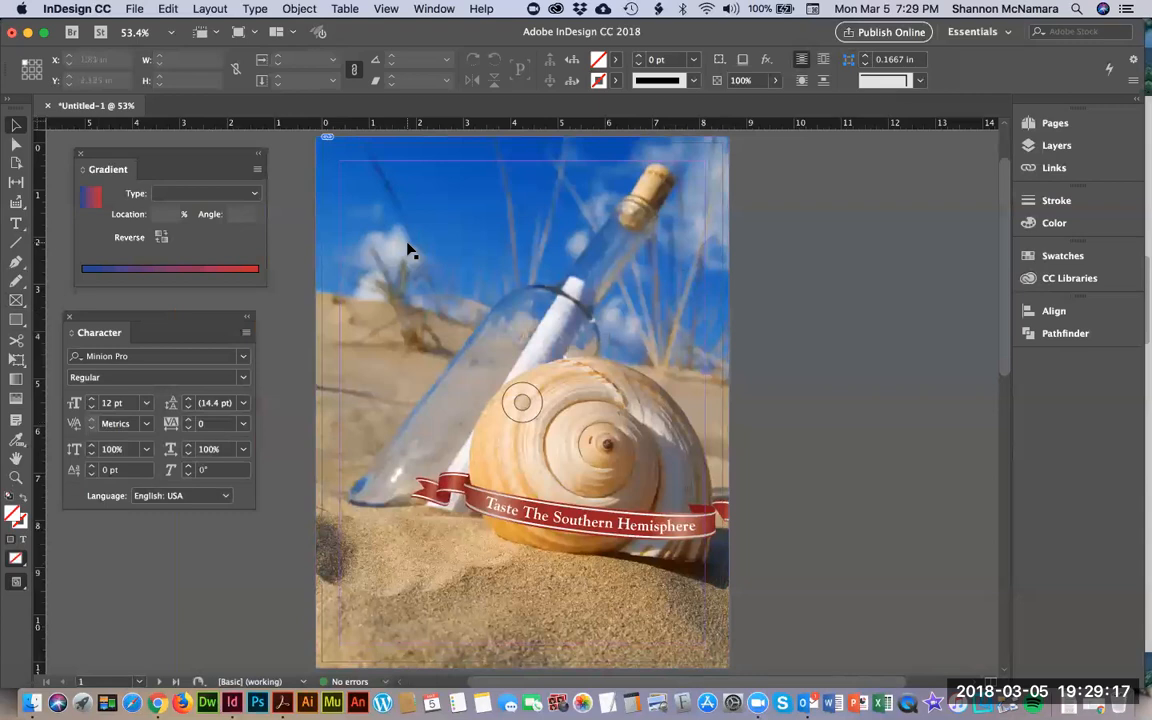
# Preview Logo2.psd in the Art folder and load it for placing.
pyautogui.click(131, 10)
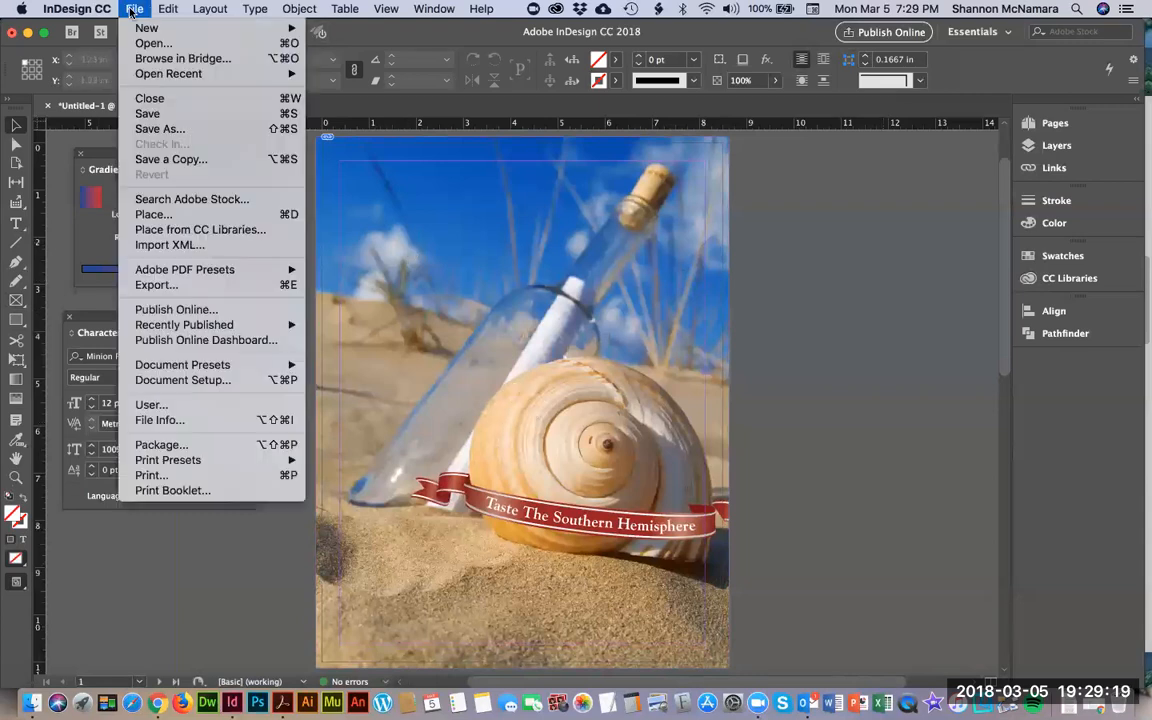
pyautogui.click(163, 214)
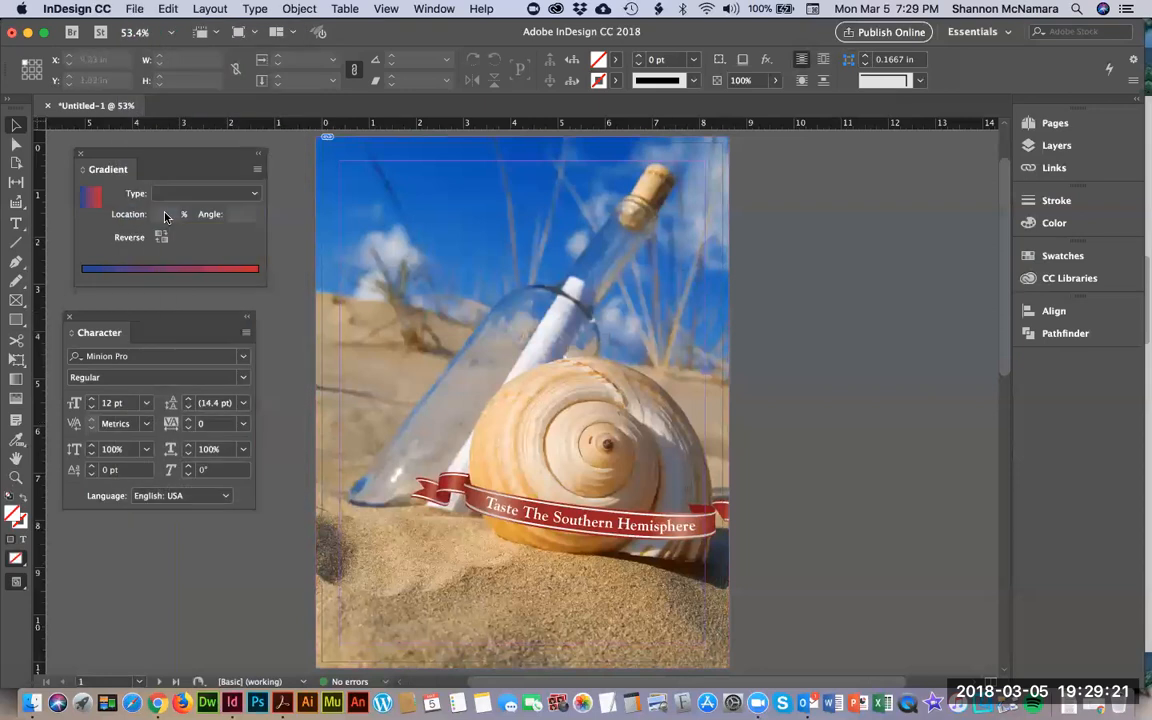
pyautogui.click(518, 193)
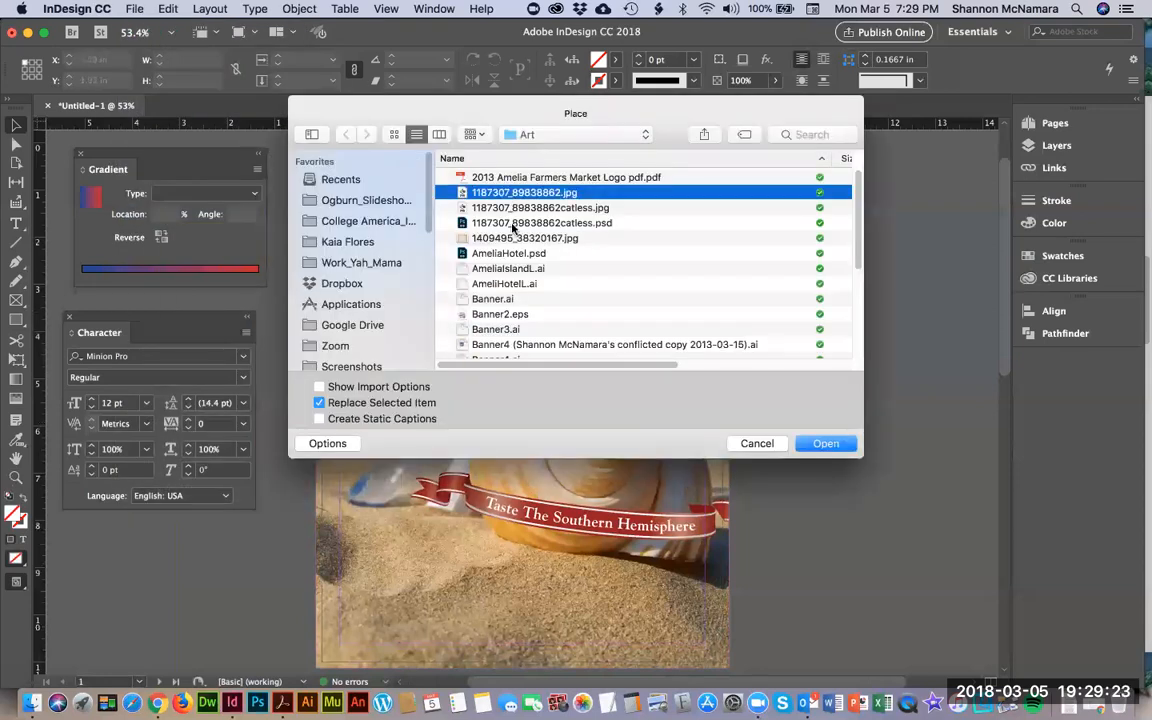
pyautogui.click(506, 238)
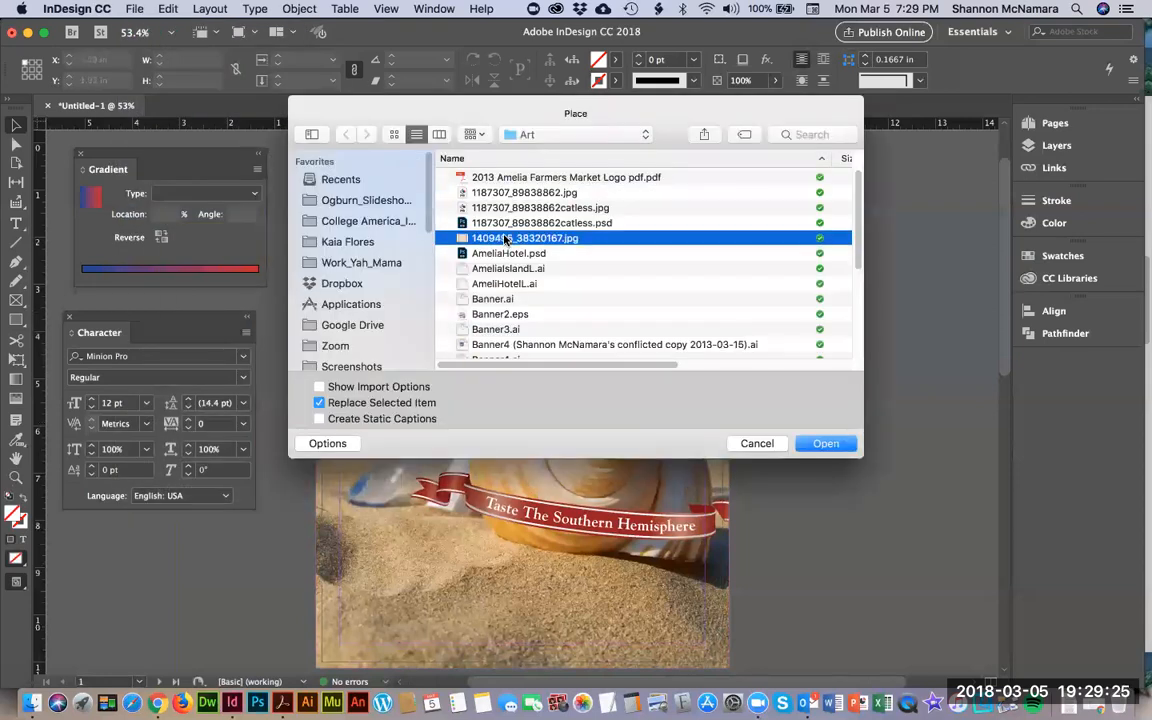
pyautogui.scroll(-5, 560, 265)
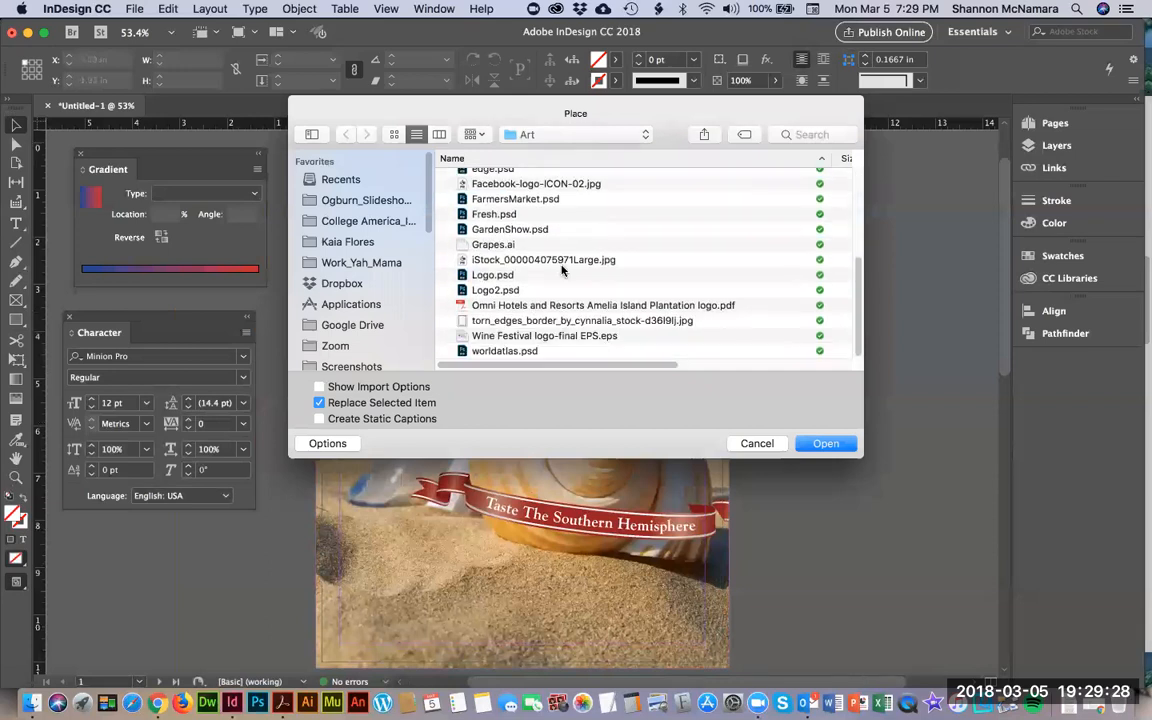
pyautogui.click(487, 289)
pyautogui.press('space')
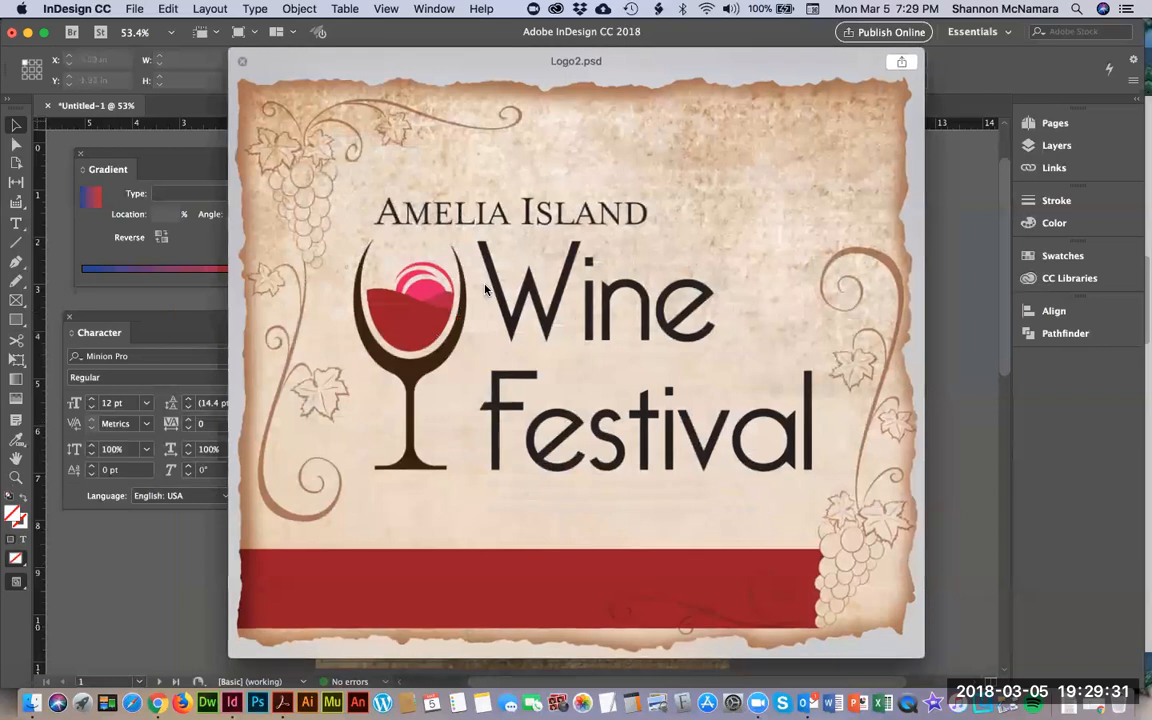
pyautogui.press('space')
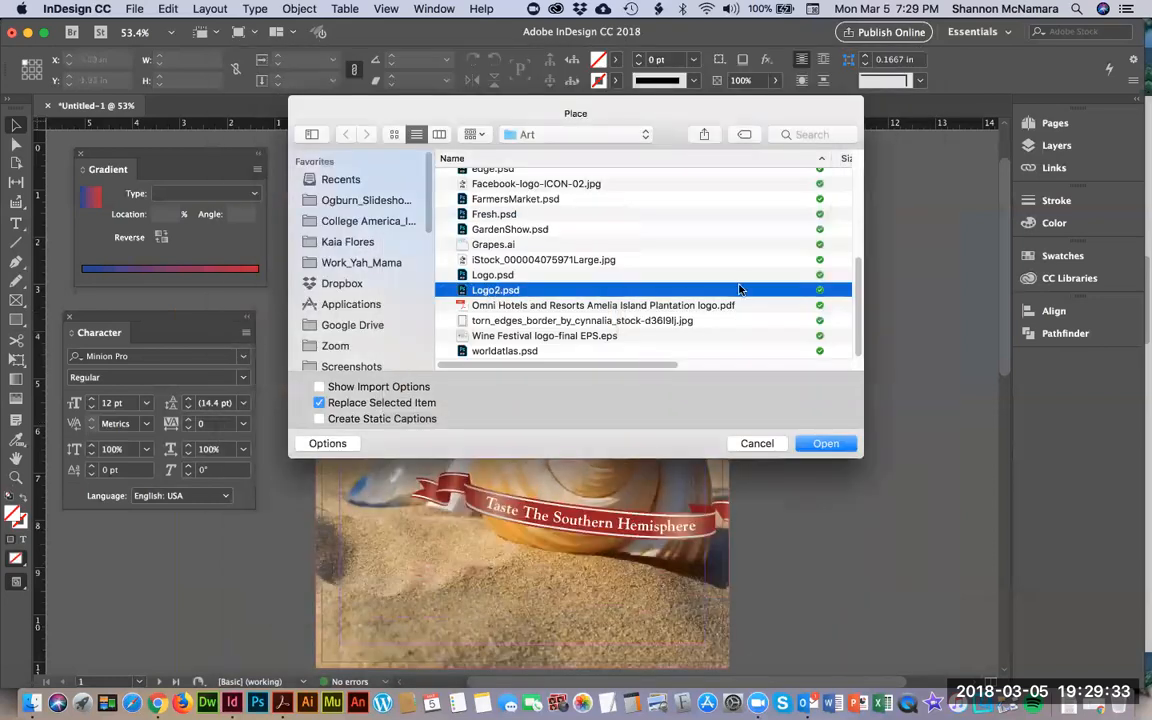
pyautogui.click(827, 444)
# Place the loaded logo in the cover's upper-left area at about 3.36 x 2.81 in.
pyautogui.click(428, 155)
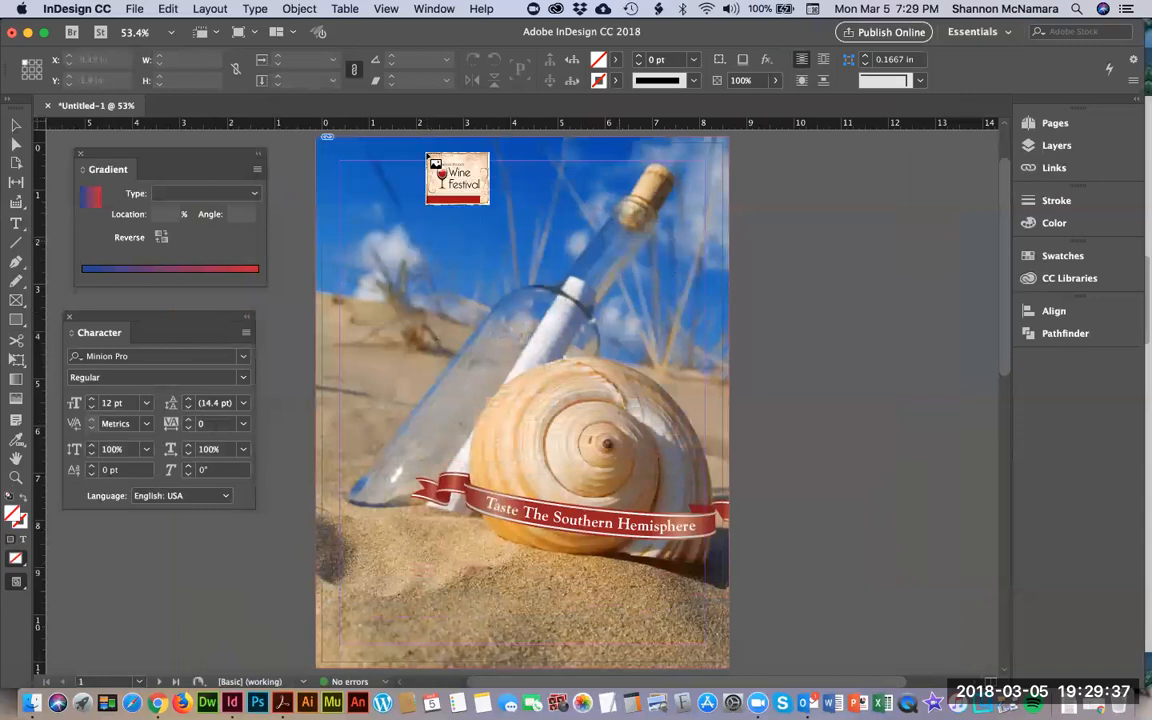
pyautogui.moveTo(346, 166); pyautogui.dragTo(503, 310)
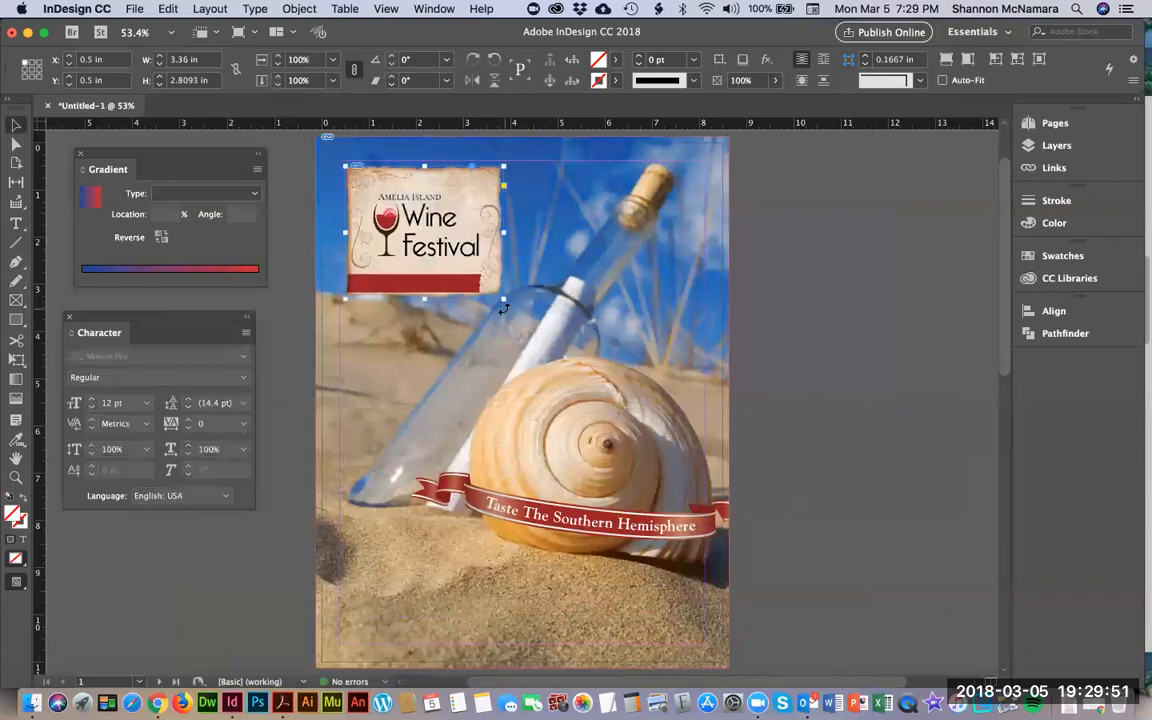
pyautogui.click(860, 280)
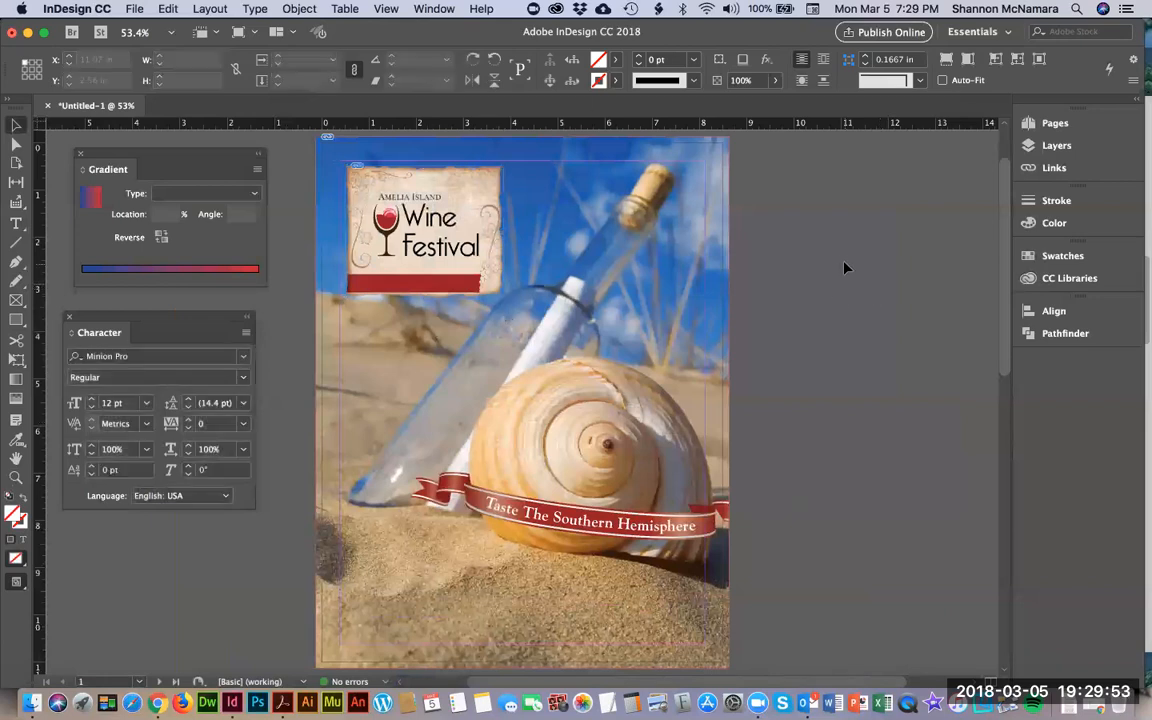
# Move the logo to the upper-left margin corner at X 0.375 in, Y 0.375 in, and enlarge it to about 3.56 x 2.98 in.
pyautogui.moveTo(405, 210); pyautogui.dragTo(399, 204)
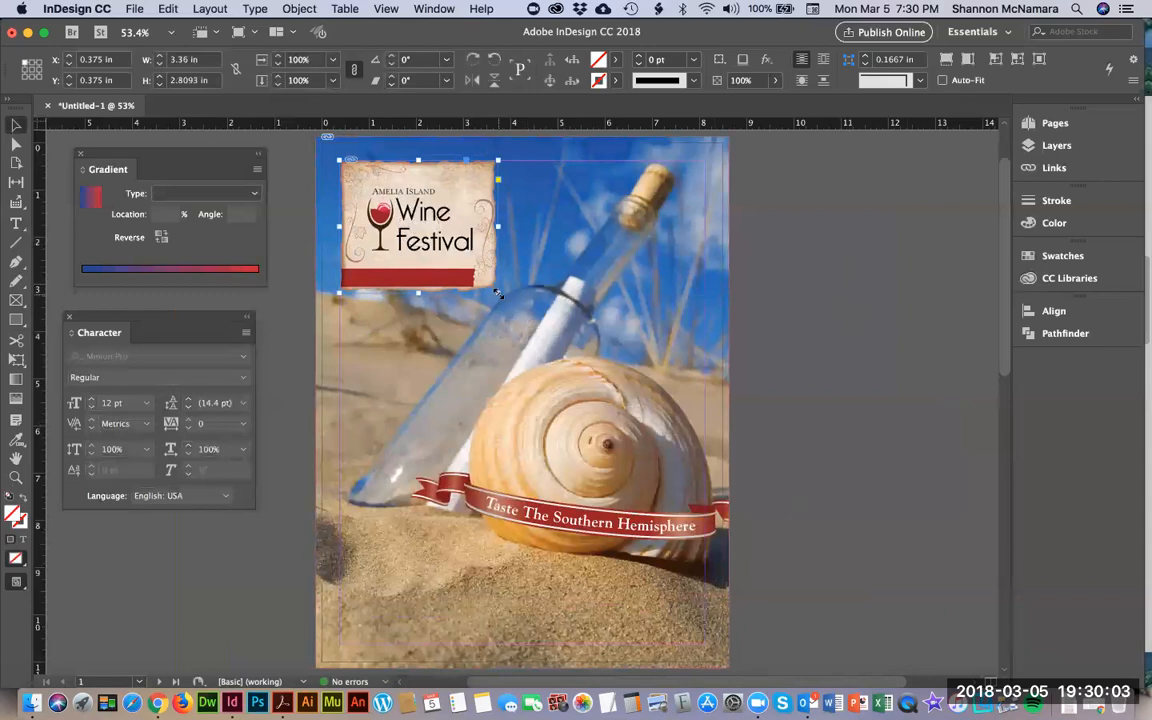
pyautogui.moveTo(497, 292); pyautogui.dragTo(506, 301)
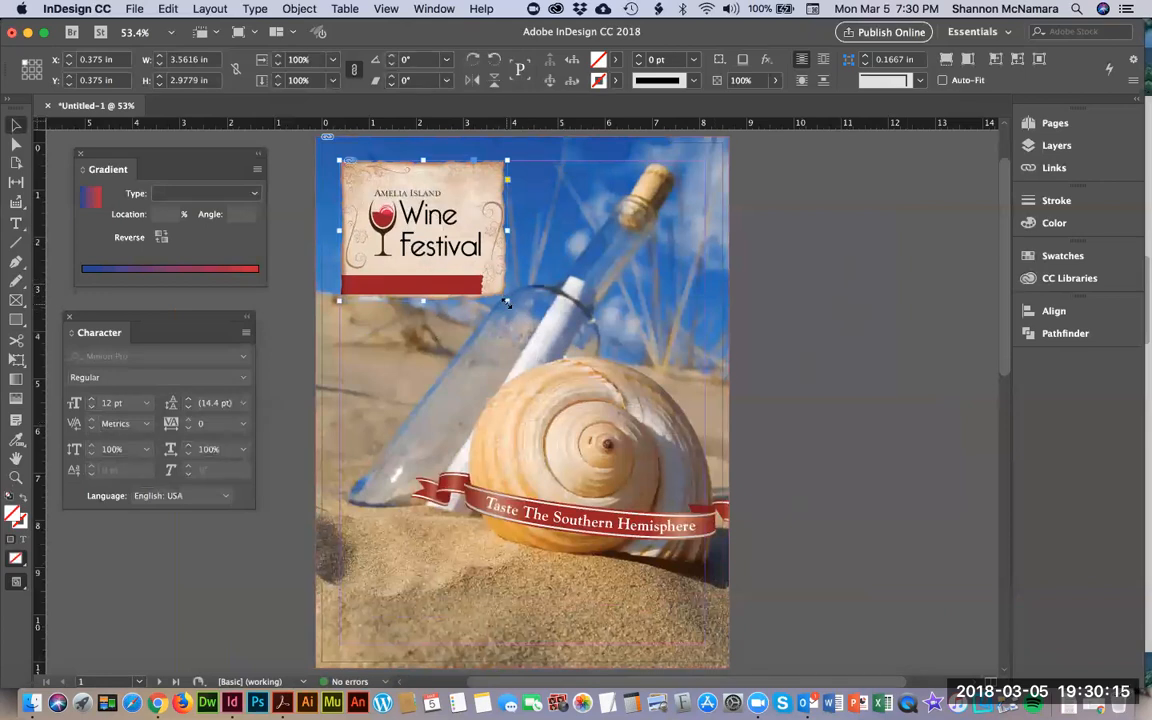
pyautogui.click(818, 238)
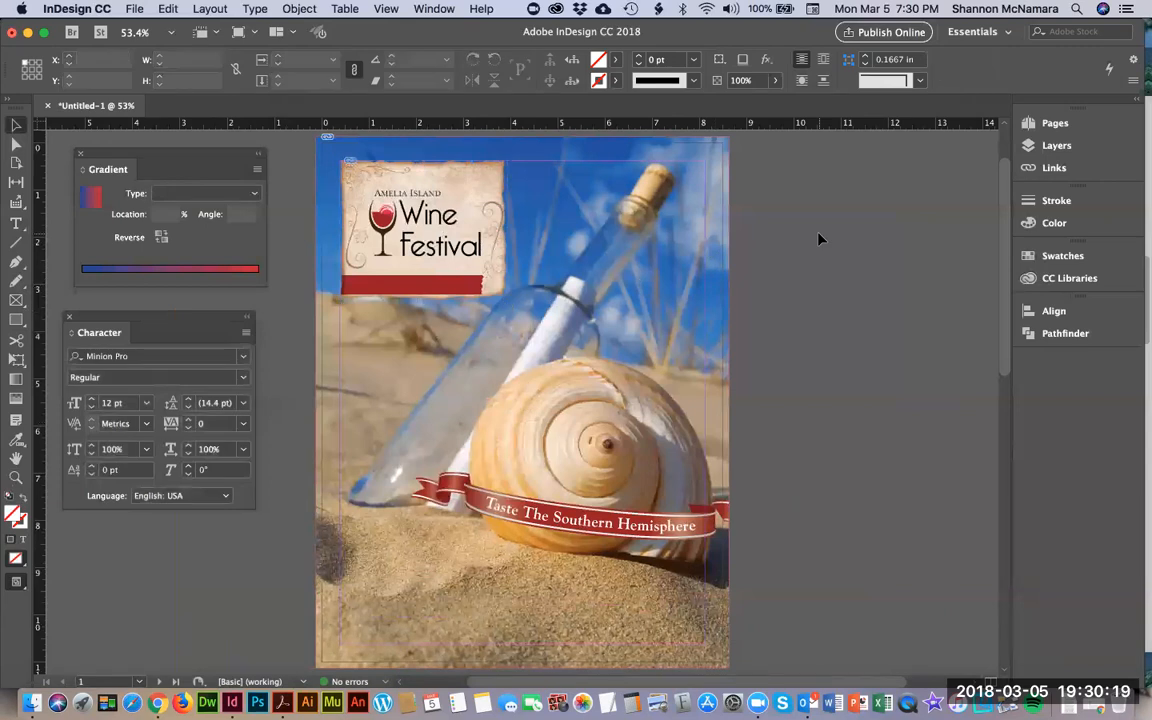
# Compare the position and scale of the background artwork and the logo inside their frames using the Direct Selection tool.
pyautogui.press('a')
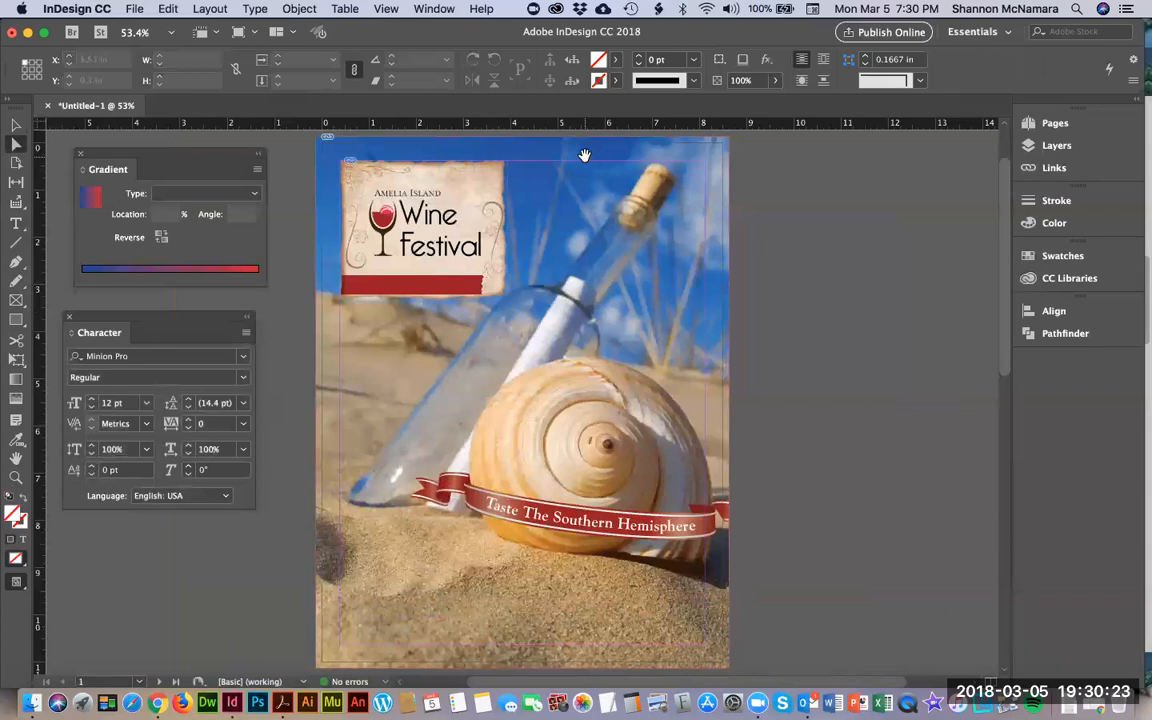
pyautogui.click(584, 155)
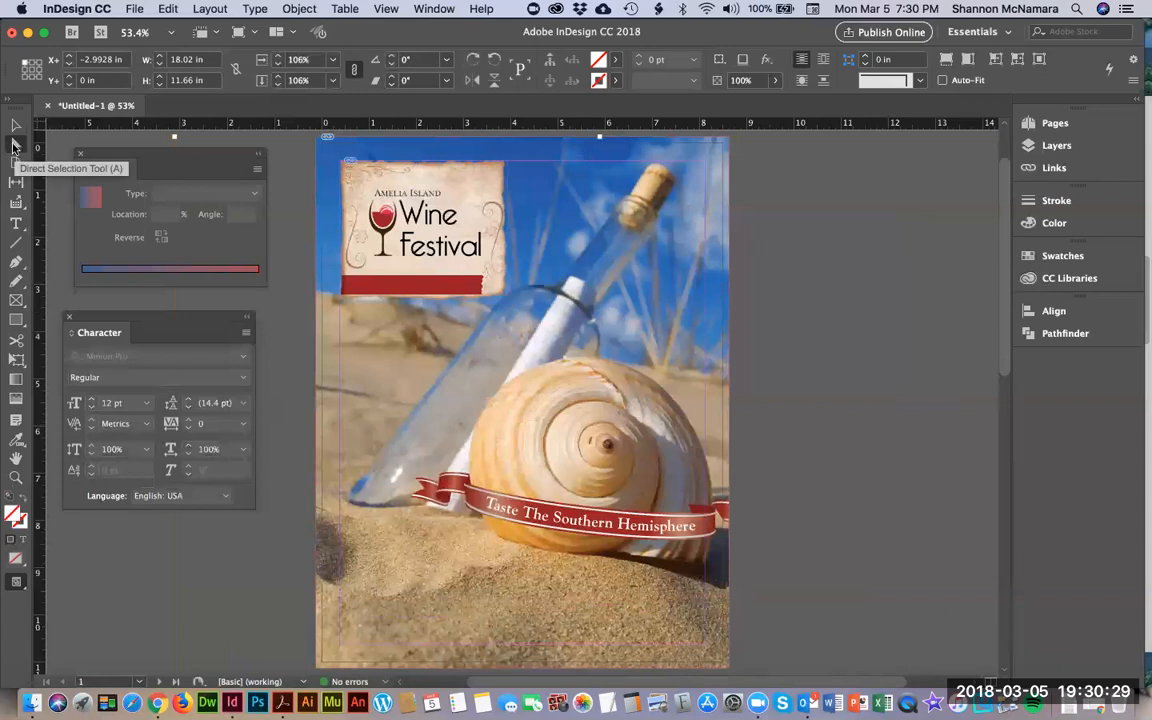
pyautogui.click(15, 145)
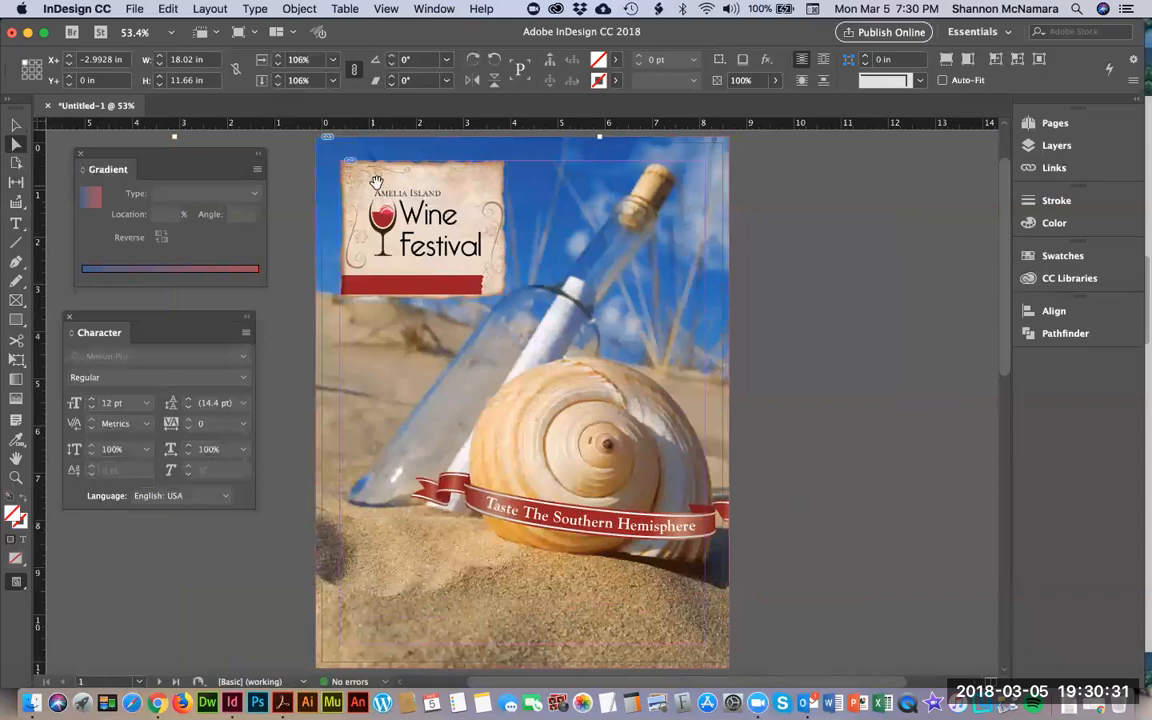
pyautogui.click(392, 170)
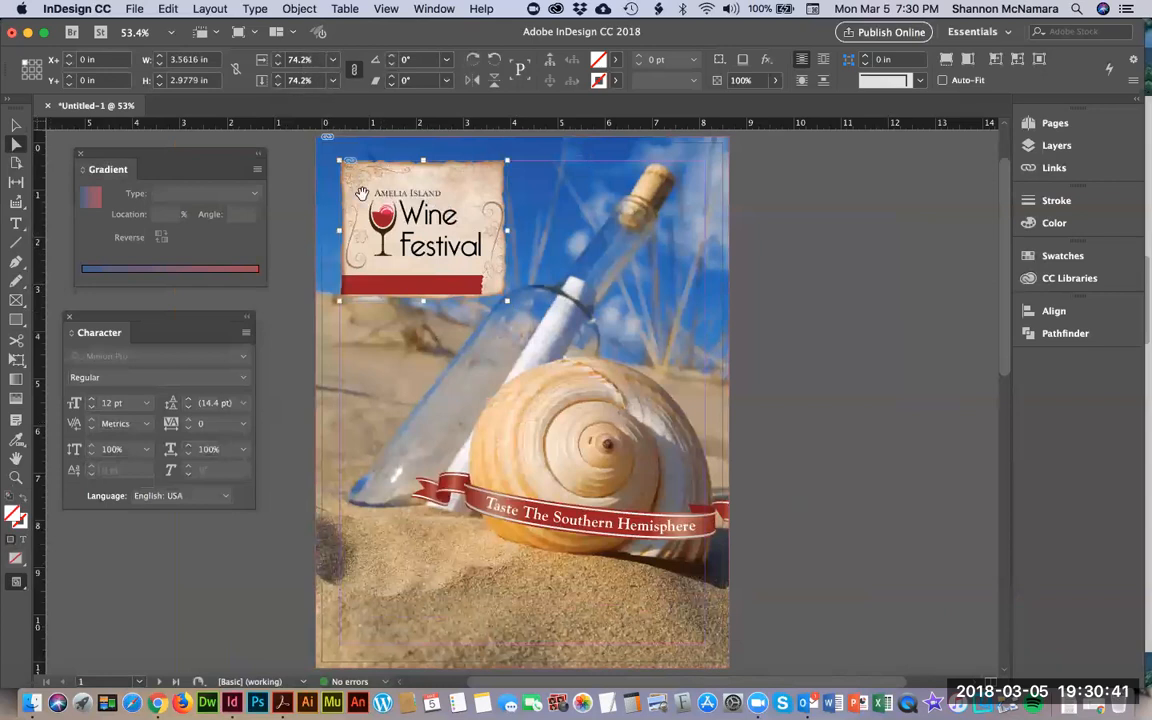
pyautogui.click(525, 140)
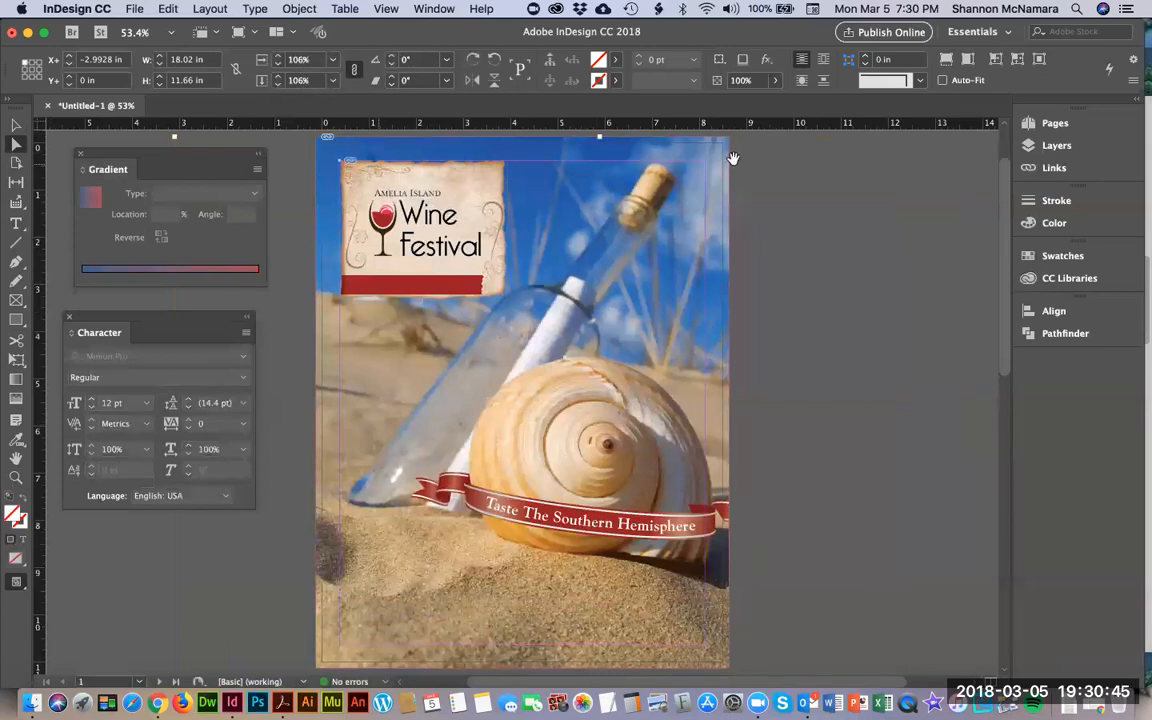
pyautogui.click(15, 121)
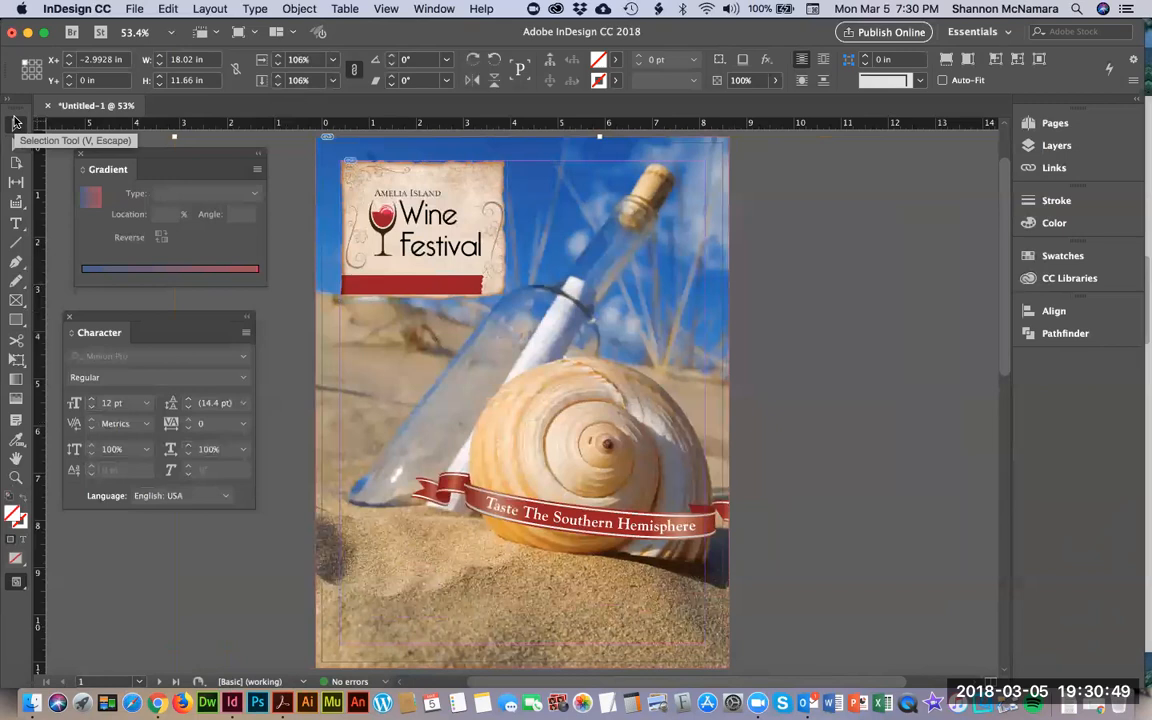
pyautogui.click(762, 137)
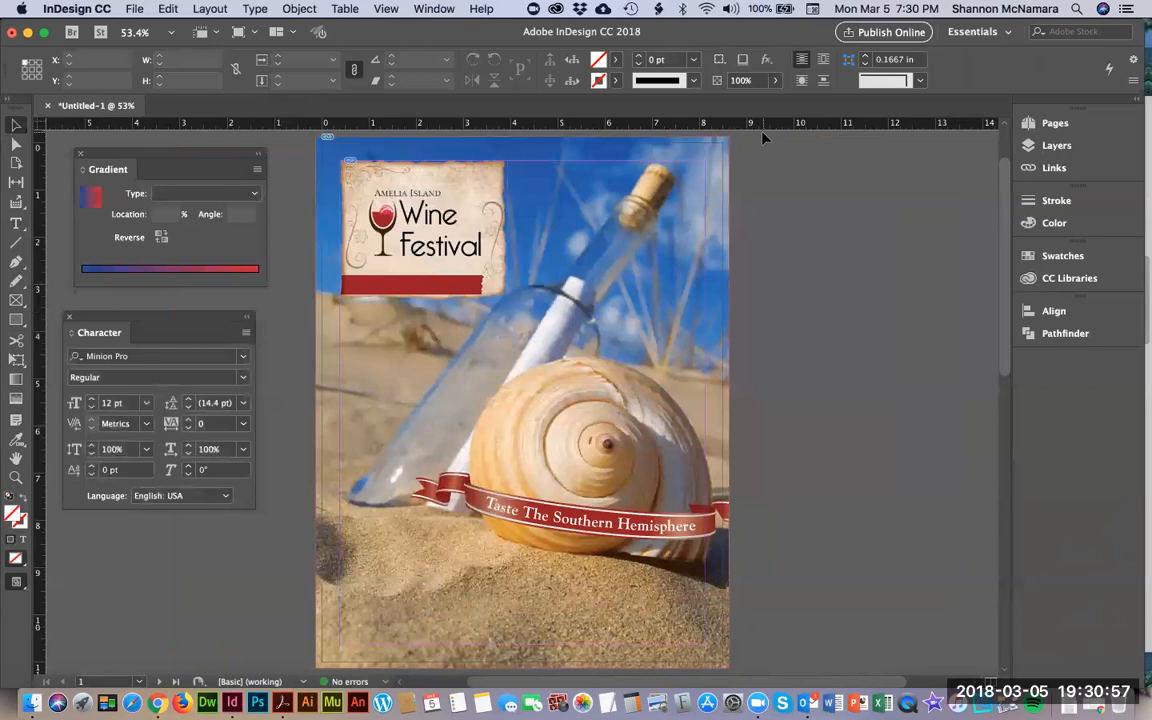
# Draw a rectangular graphic frame about 8.75 x 1.5 in across the full bleed width along the cover's bottom edge.
pyautogui.scroll(-2, 582, 500)
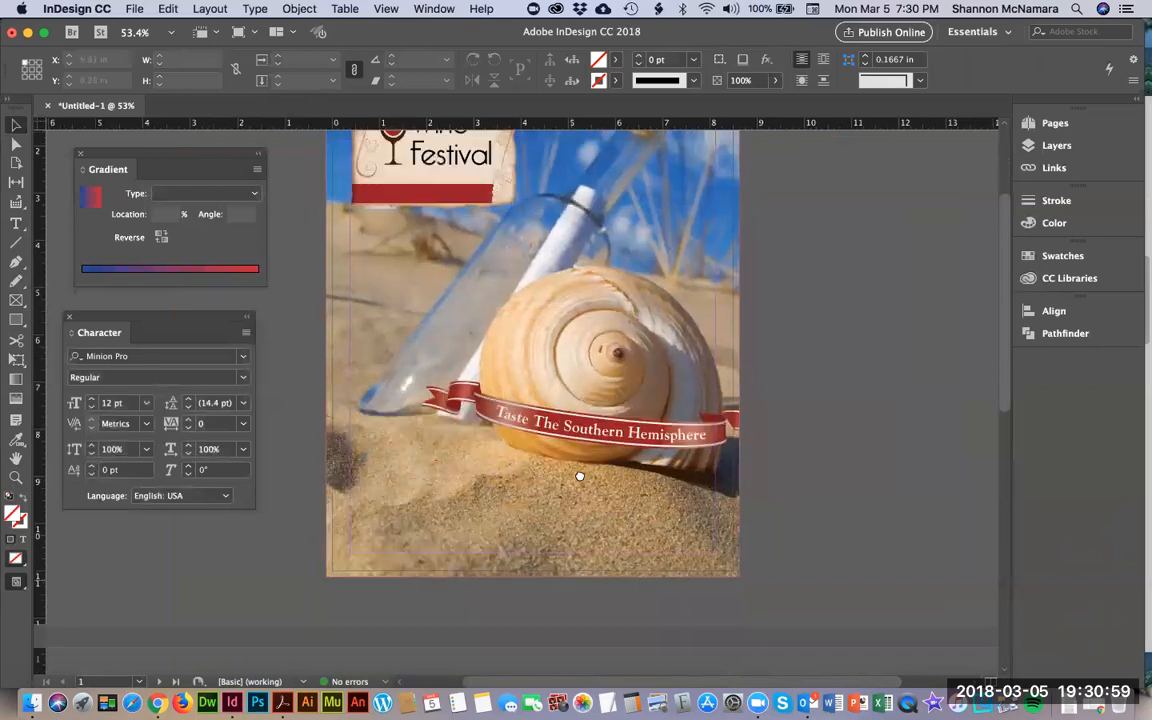
pyautogui.scroll(-1, 579, 476)
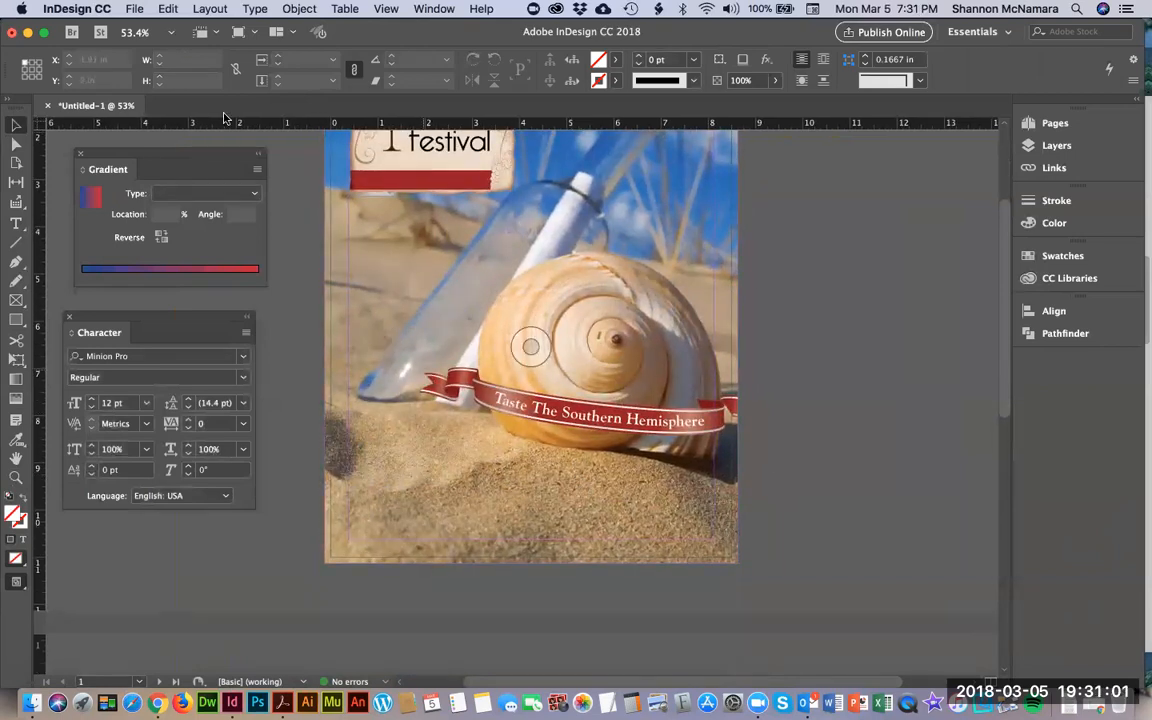
pyautogui.click(15, 300)
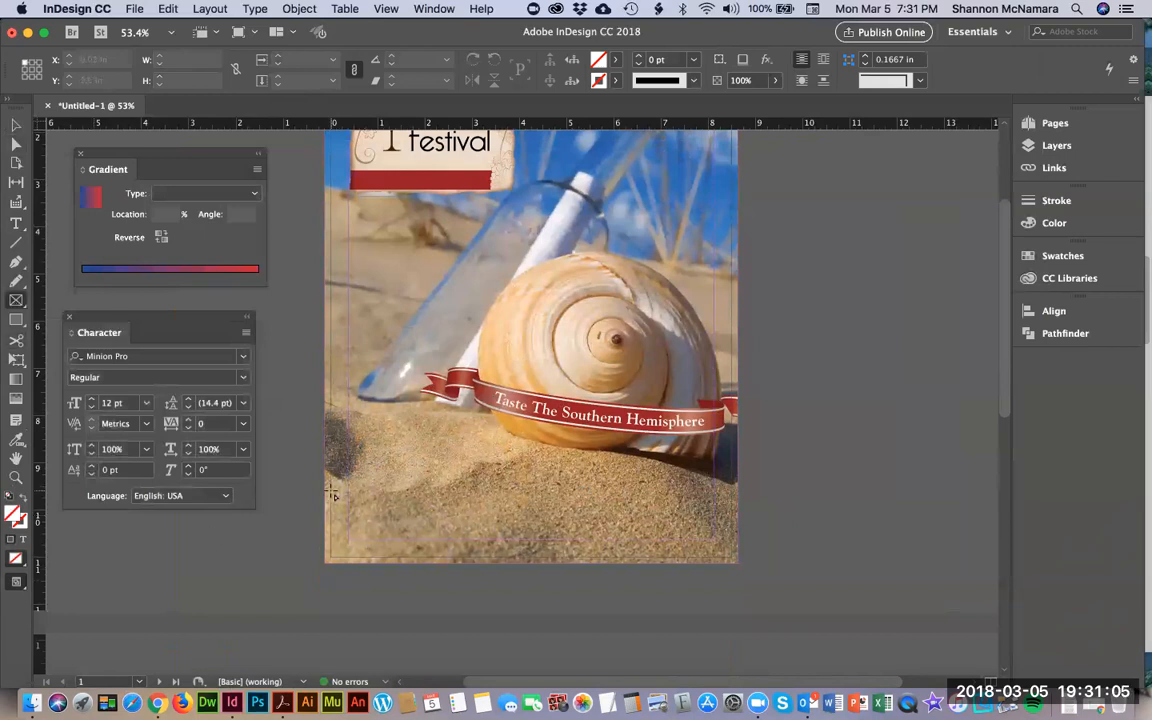
pyautogui.moveTo(340, 498); pyautogui.dragTo(740, 567)
# Find edge.psd in the Art folder, preview it and place it inside the bottom frame.
pyautogui.click(134, 9)
pyautogui.click(168, 215)
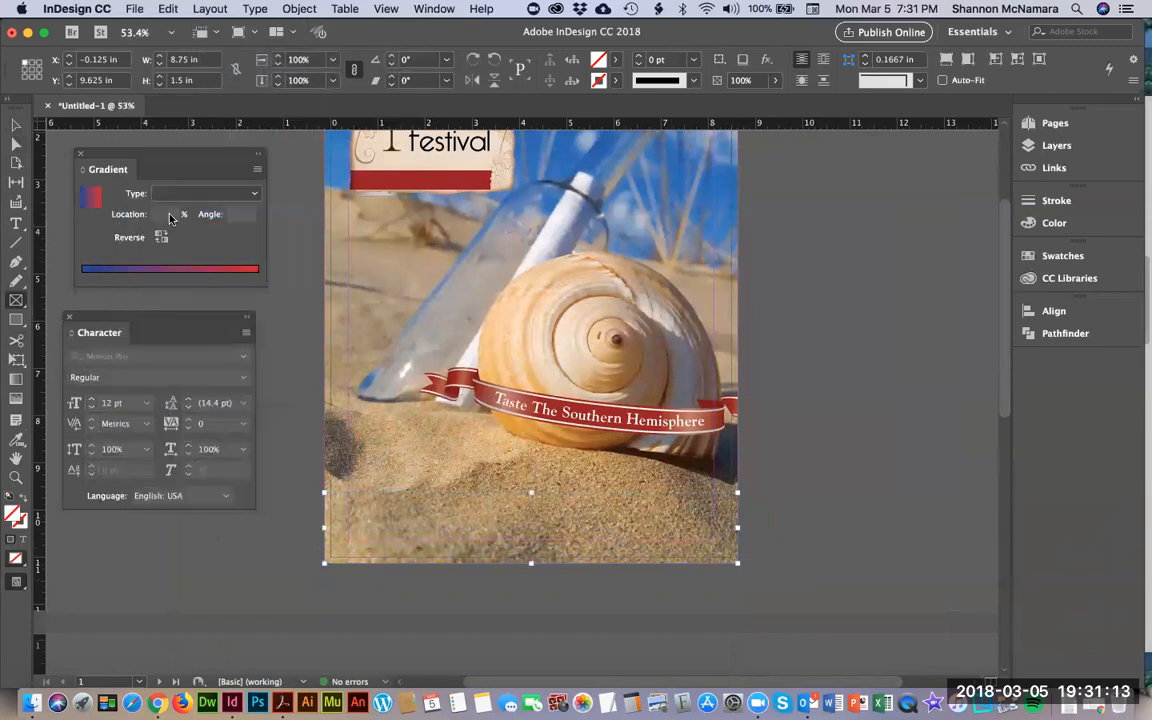
pyautogui.scroll(-5, 540, 290)
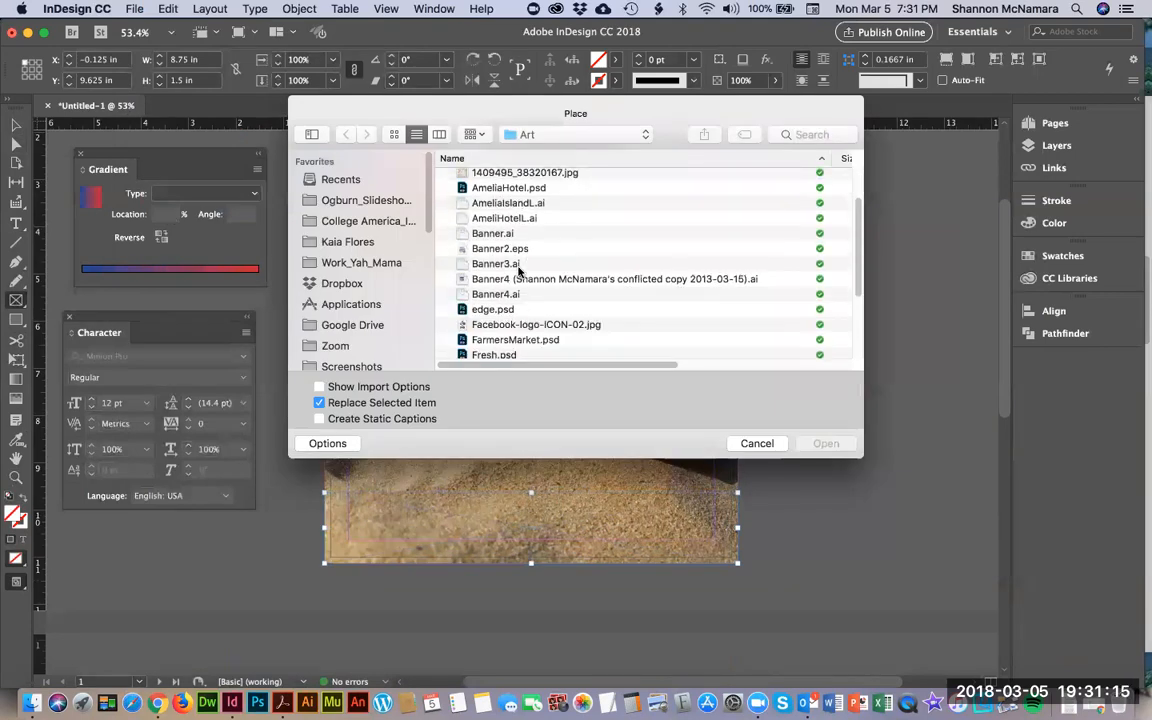
pyautogui.scroll(-3, 520, 290)
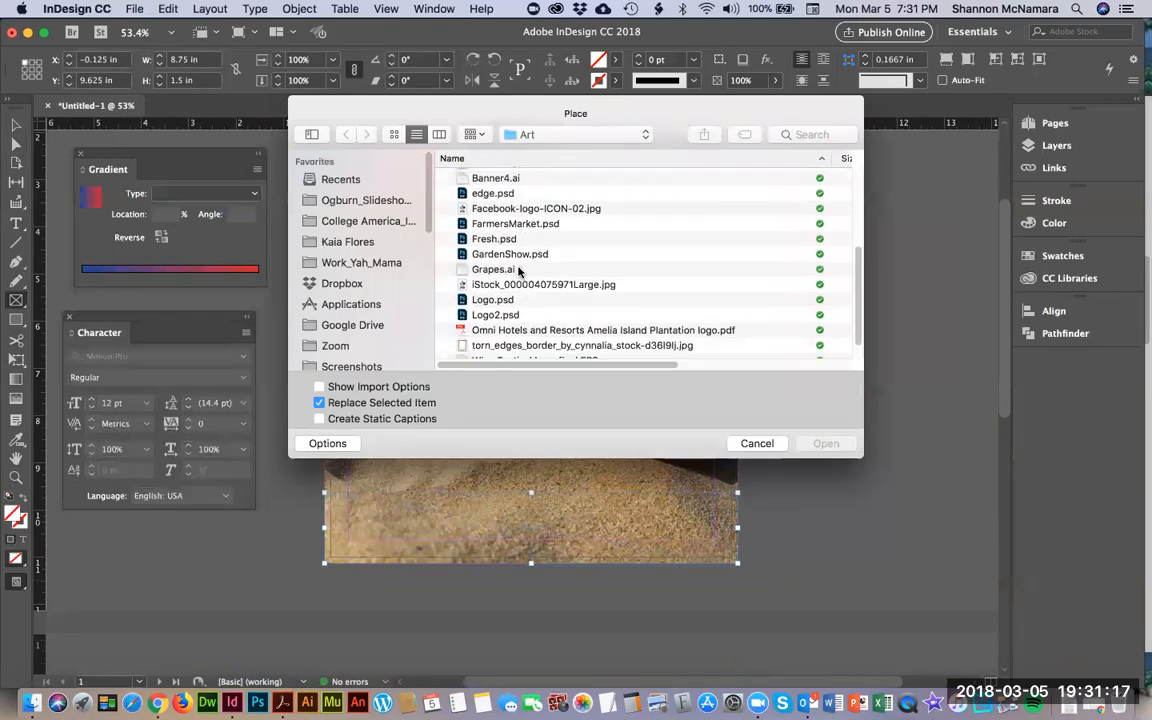
pyautogui.click(558, 321)
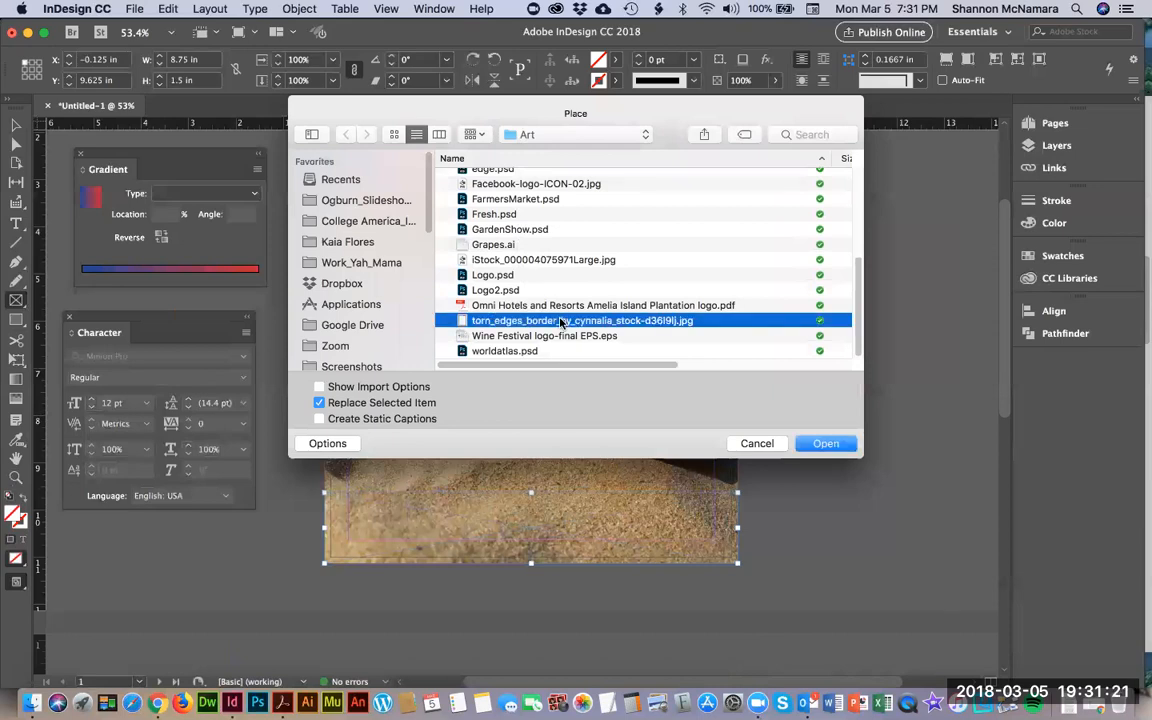
pyautogui.scroll(3, 530, 300)
pyautogui.click(506, 299)
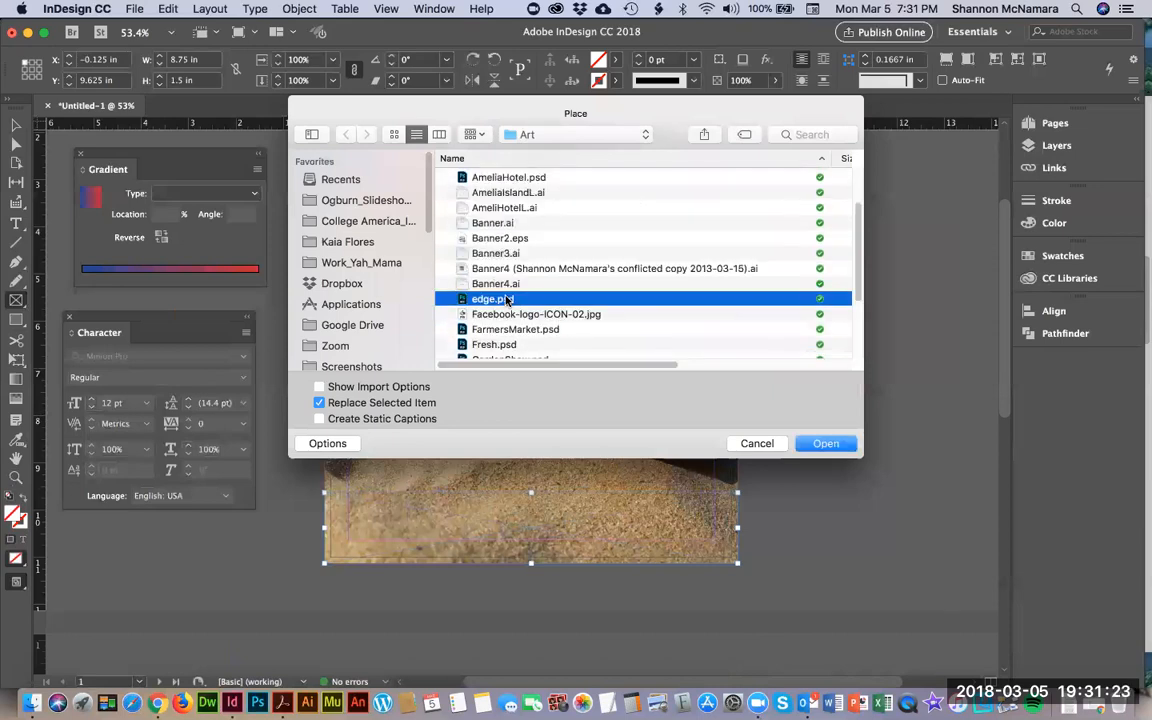
pyautogui.press('space')
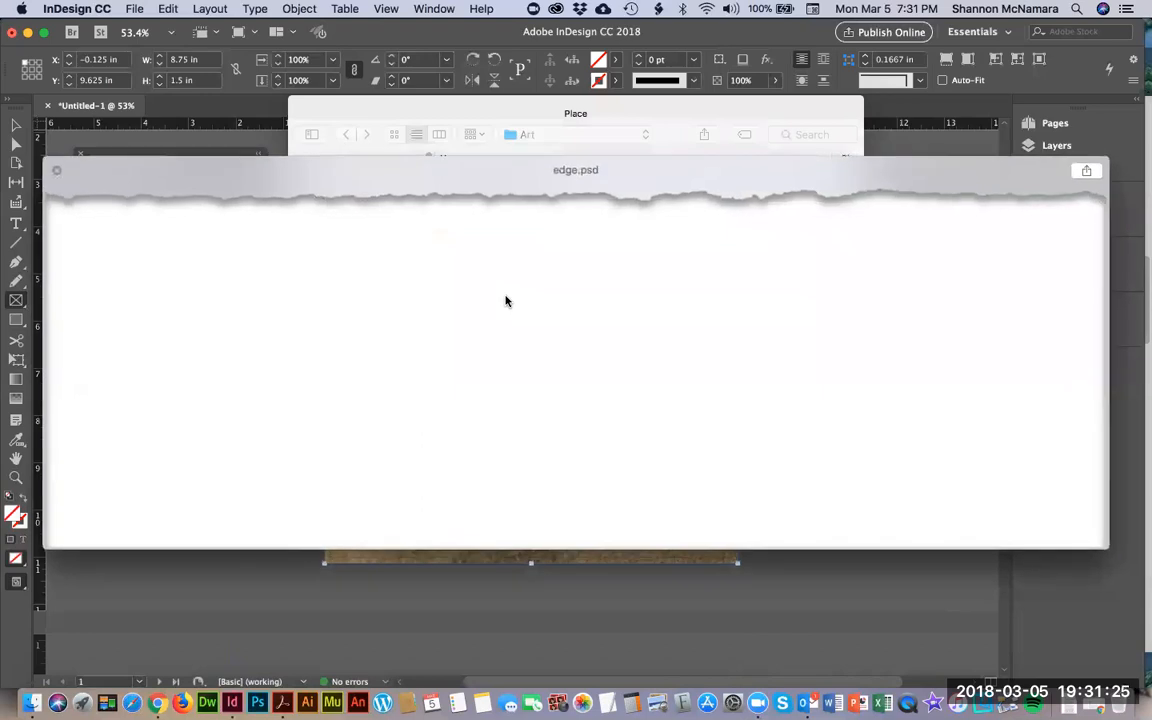
pyautogui.press('space')
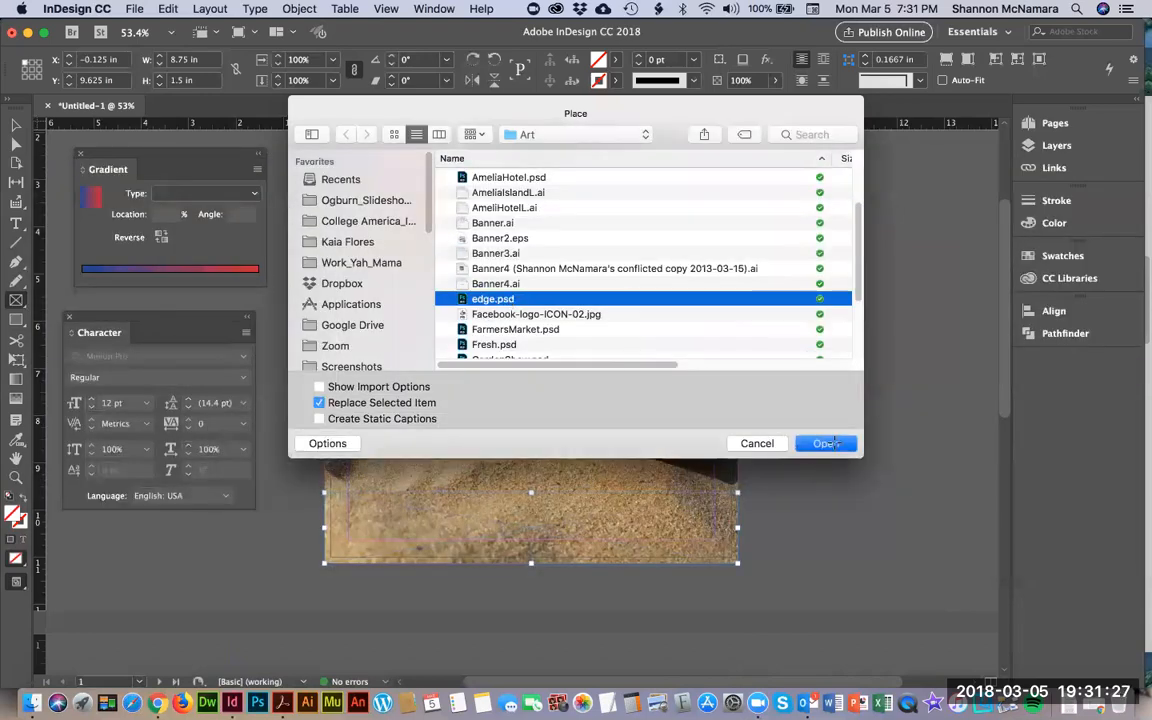
pyautogui.click(834, 442)
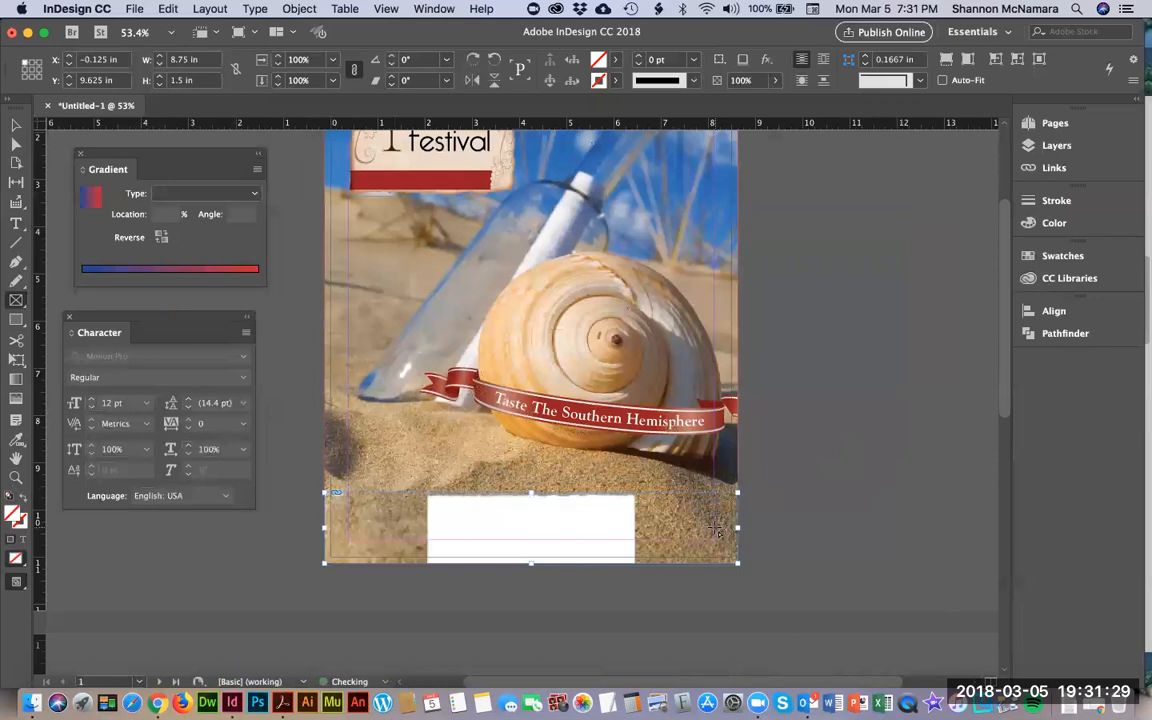
# Crop the frame to the torn-edge image, then enlarge the image to span the full bleed width along the cover's bottom.
pyautogui.press('v')
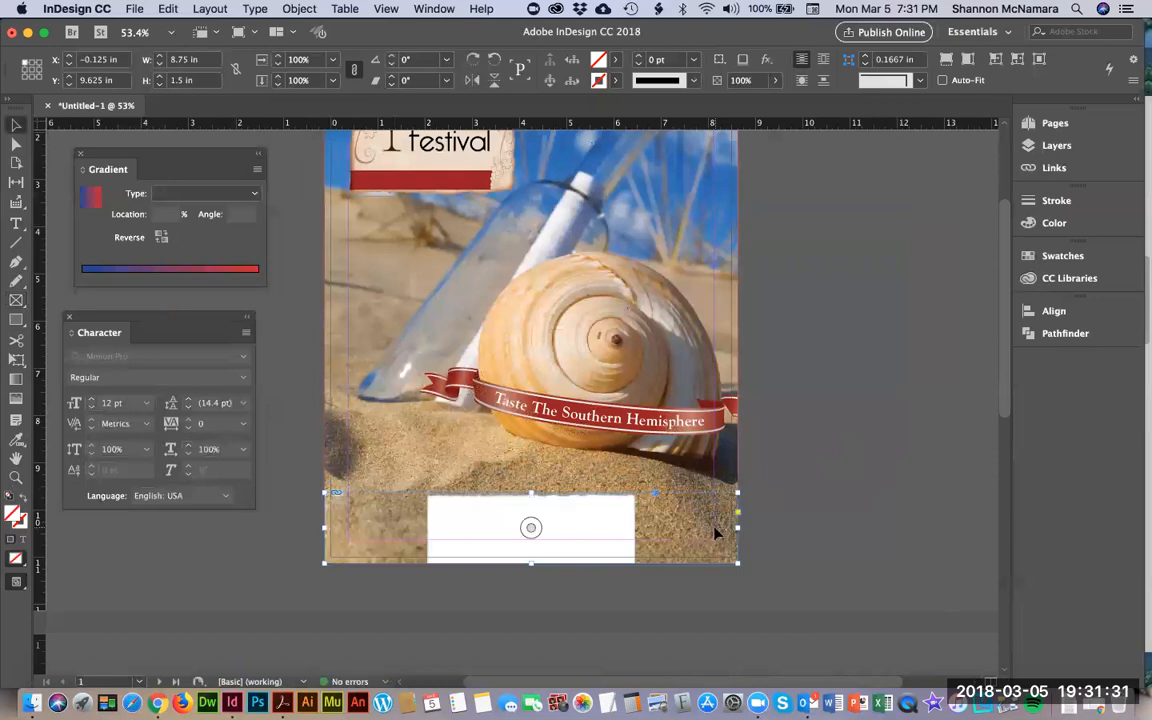
pyautogui.moveTo(324, 527); pyautogui.dragTo(428, 521)
pyautogui.moveTo(738, 532); pyautogui.dragTo(633, 524)
pyautogui.moveTo(527, 560); pyautogui.dragTo(529, 512)
pyautogui.moveTo(427, 512); pyautogui.dragTo(350, 530)
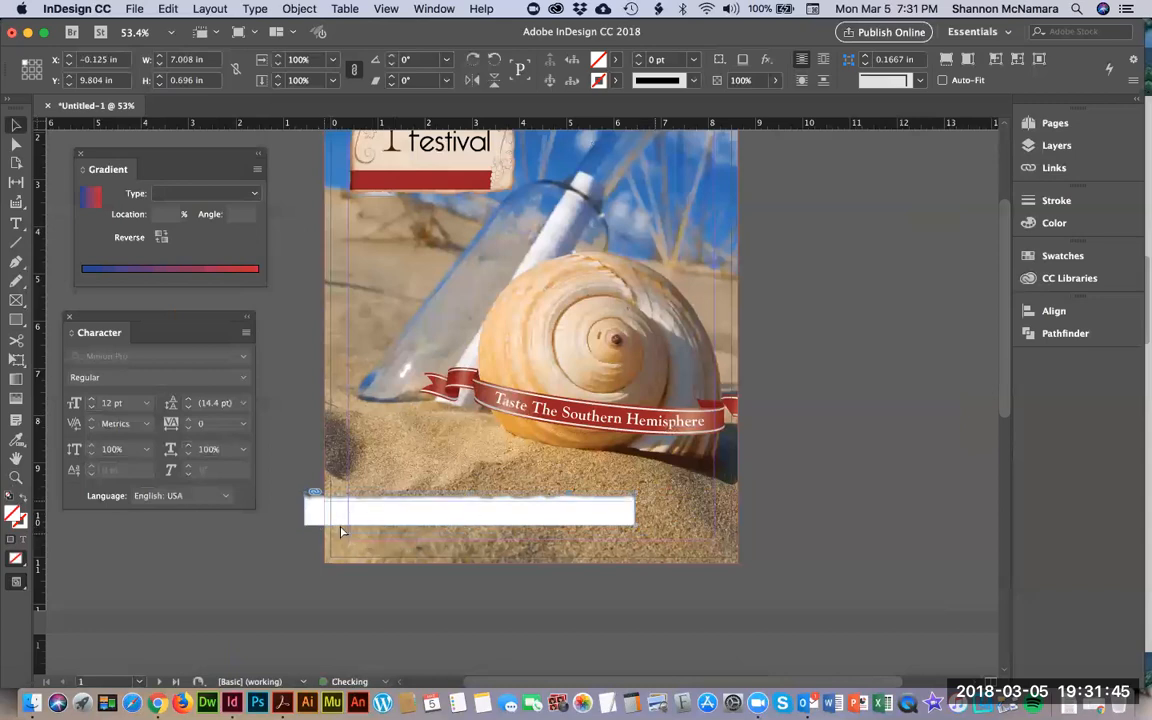
pyautogui.moveTo(656, 534); pyautogui.dragTo(738, 537)
pyautogui.moveTo(531, 542); pyautogui.dragTo(537, 565)
pyautogui.click(838, 525)
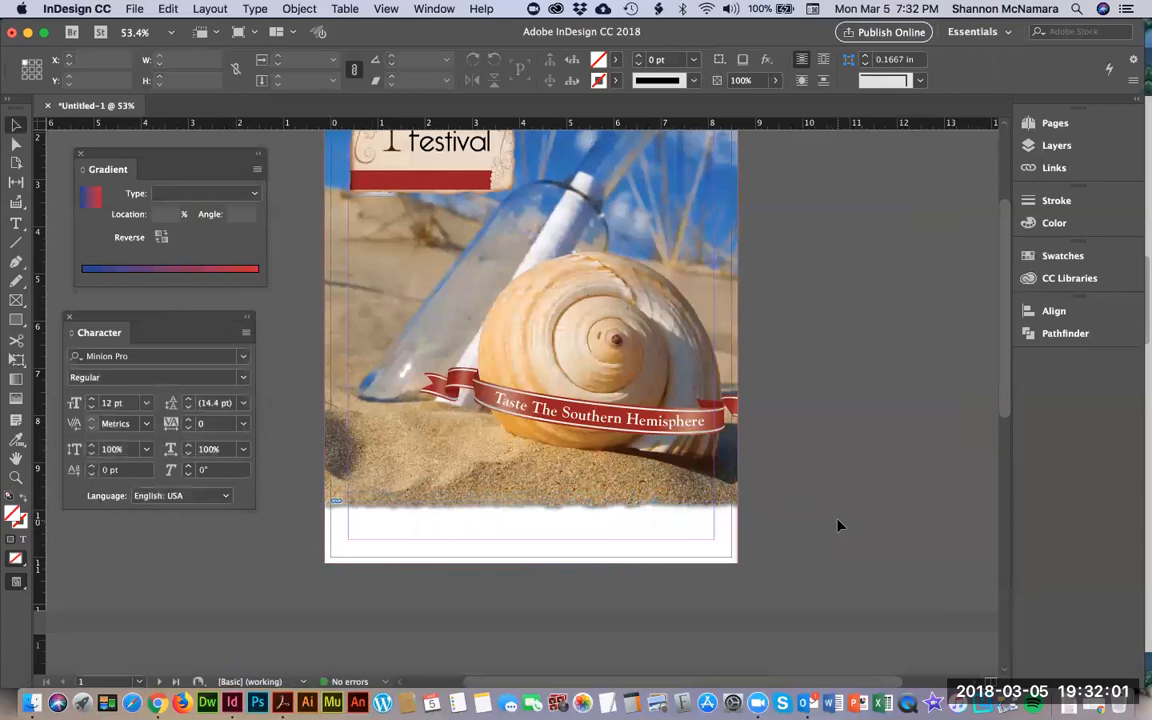
# Place 2013 Amelia Farmers Market Logo pdf.pdf at the left margin just above the torn edge, about 1.19 x 2.04 in.
pyautogui.moveTo(546, 215); pyautogui.dragTo(557, 389)
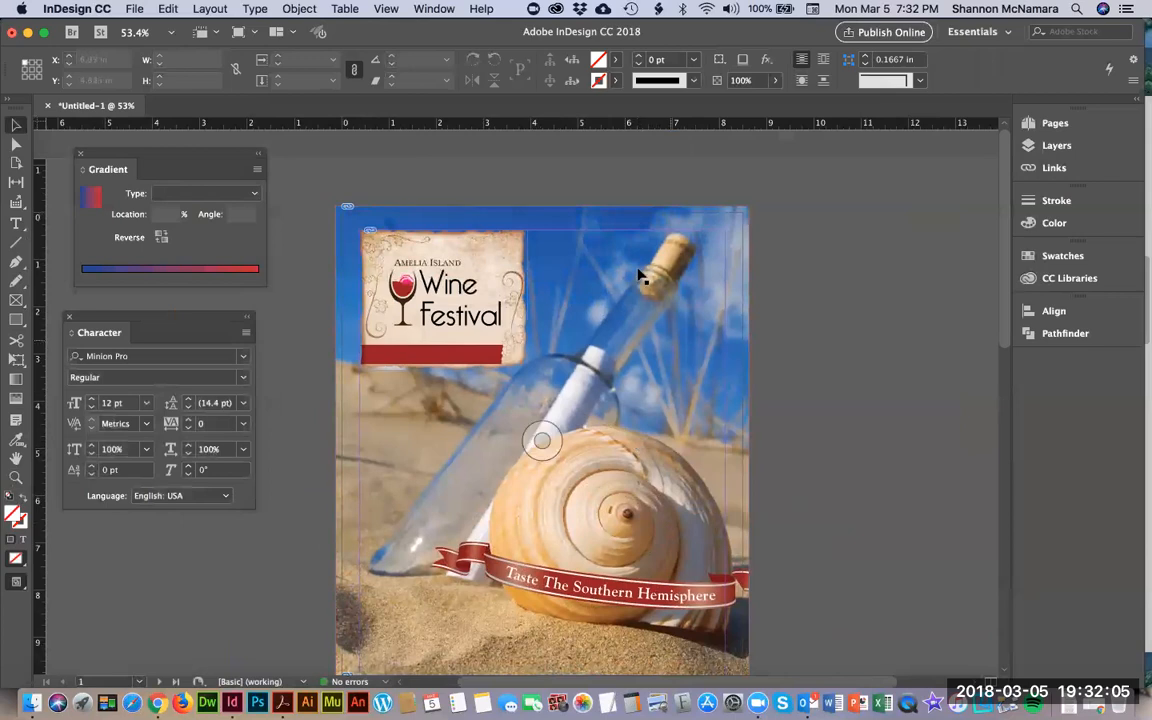
pyautogui.scroll(-4, 590, 345)
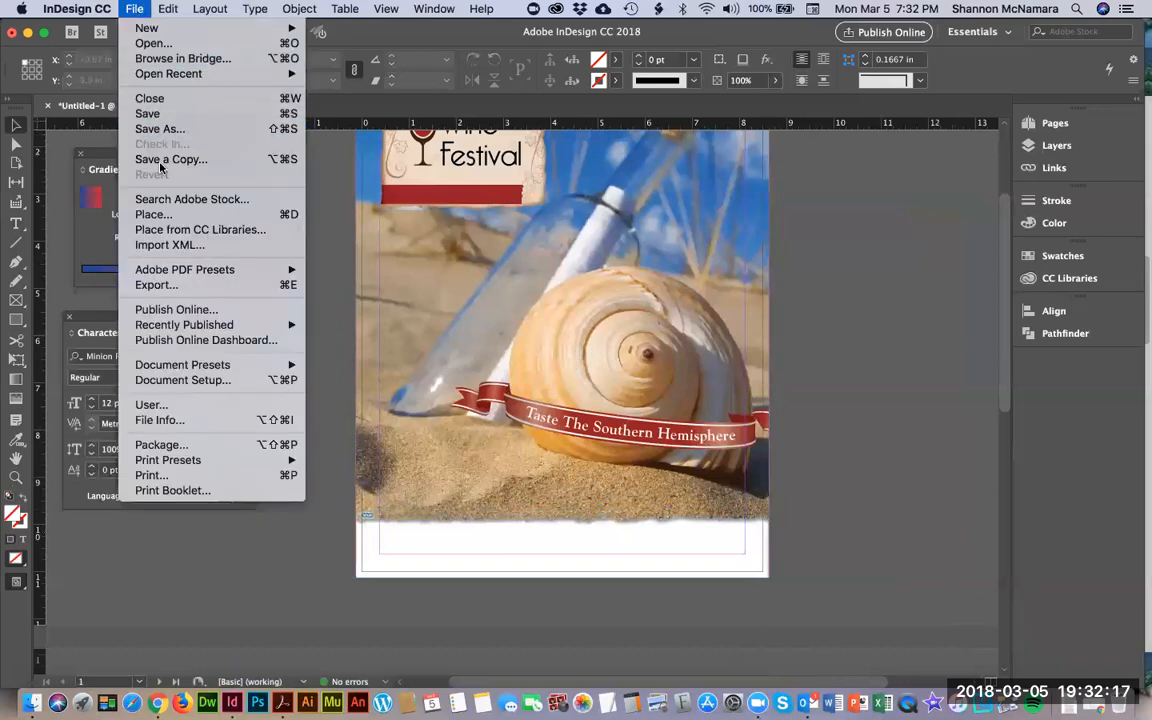
pyautogui.click(153, 214)
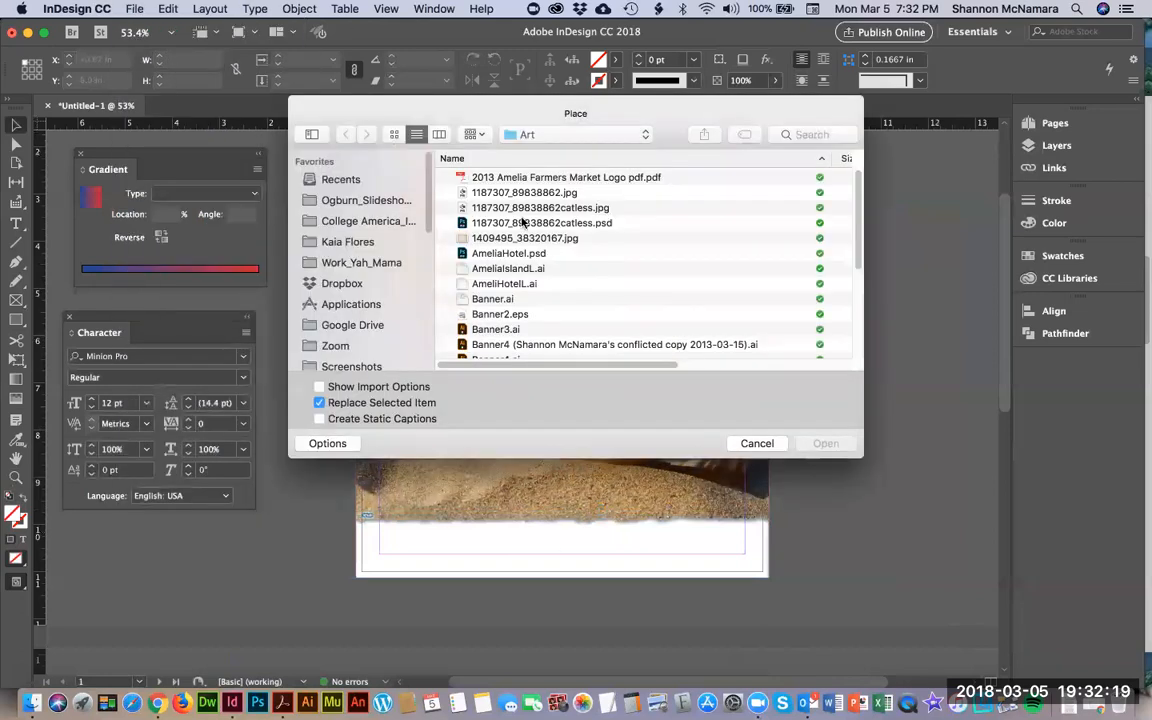
pyautogui.click(514, 194)
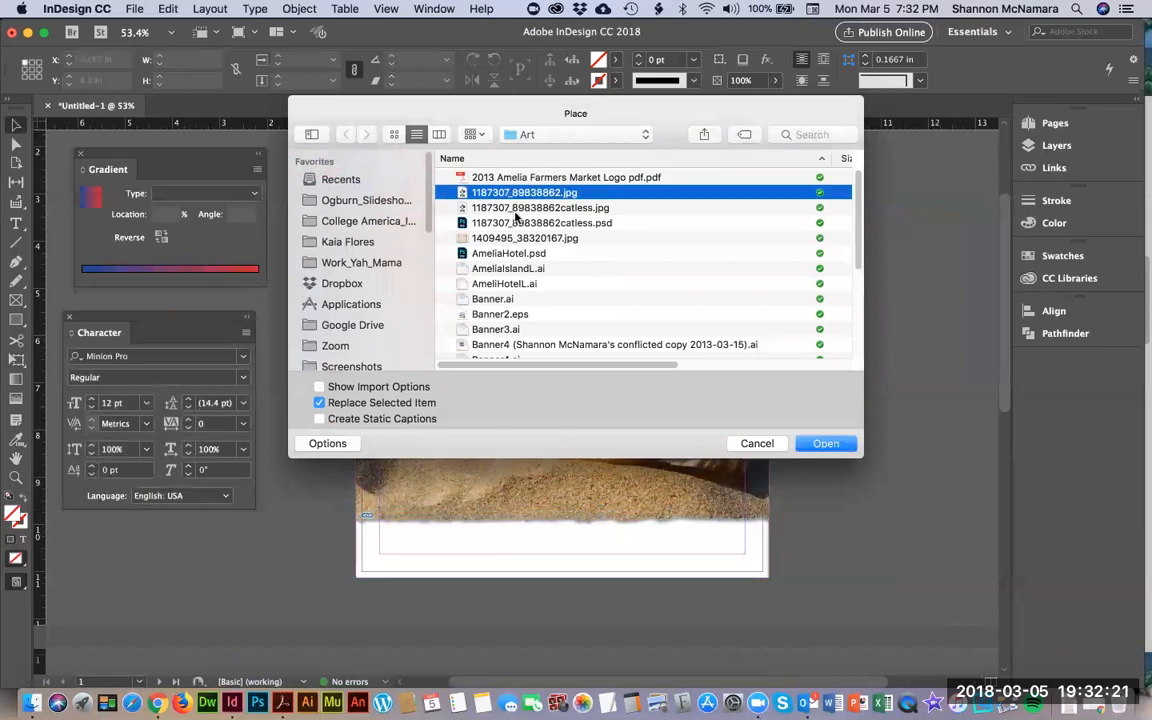
pyautogui.press('space')
pyautogui.press('space')
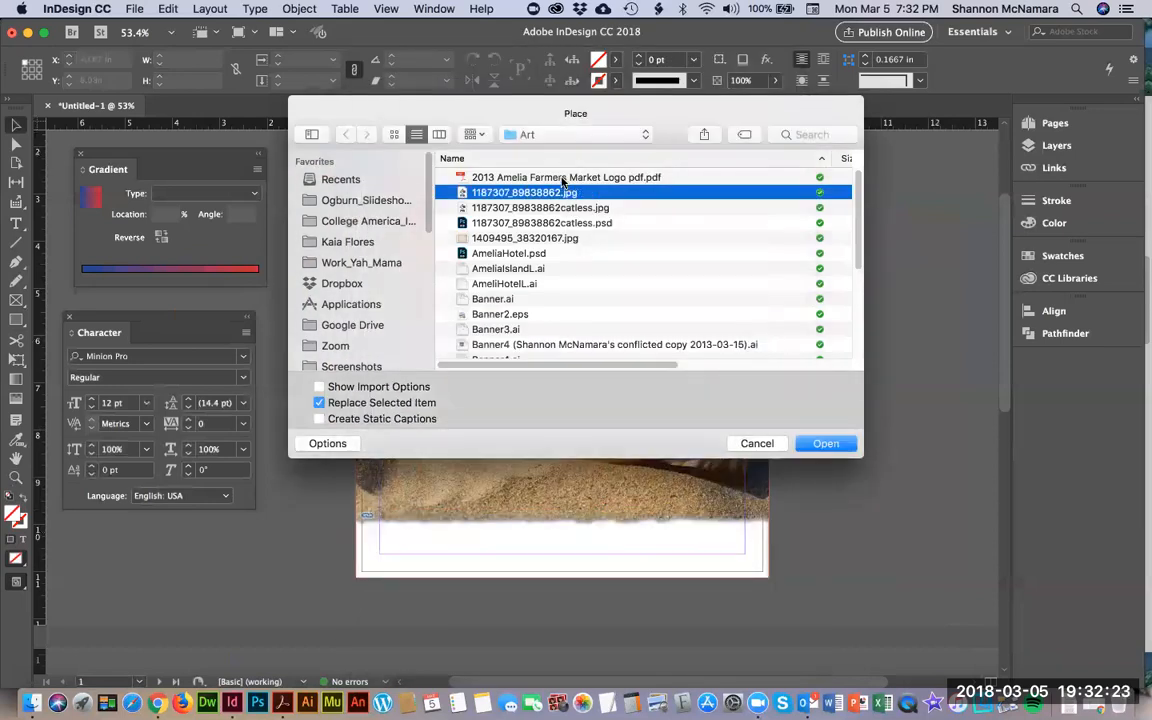
pyautogui.click(563, 180)
pyautogui.press('space')
pyautogui.press('space')
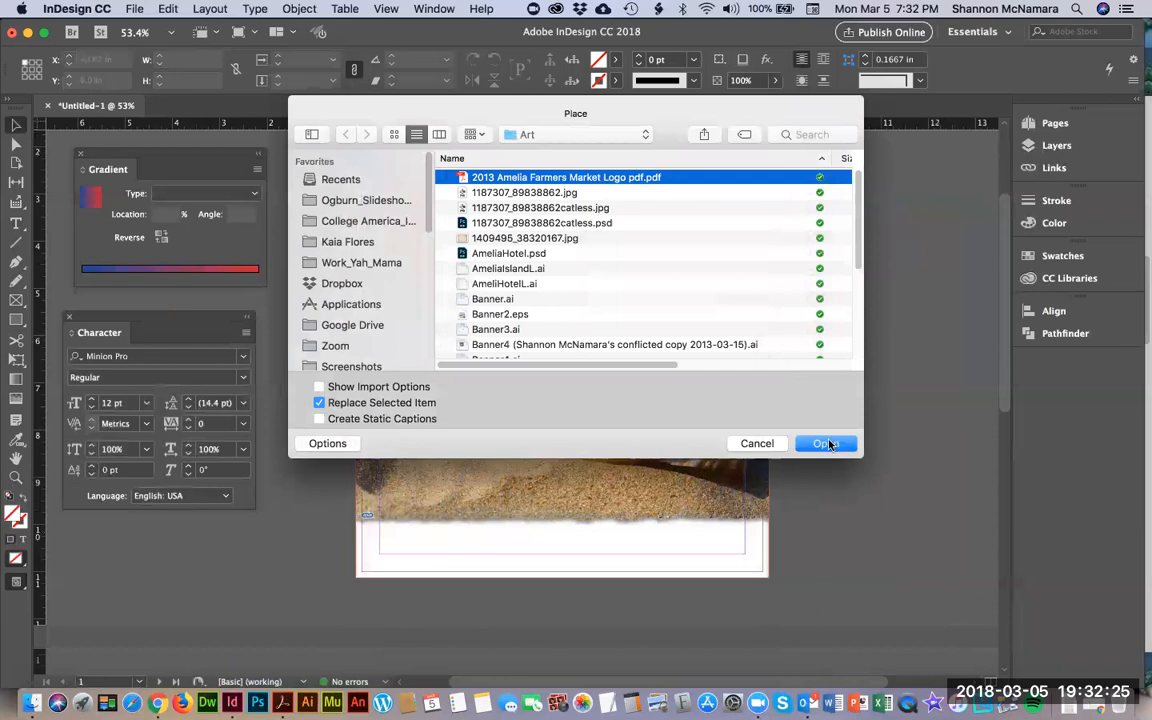
pyautogui.click(826, 443)
pyautogui.moveTo(378, 427); pyautogui.dragTo(456, 516)
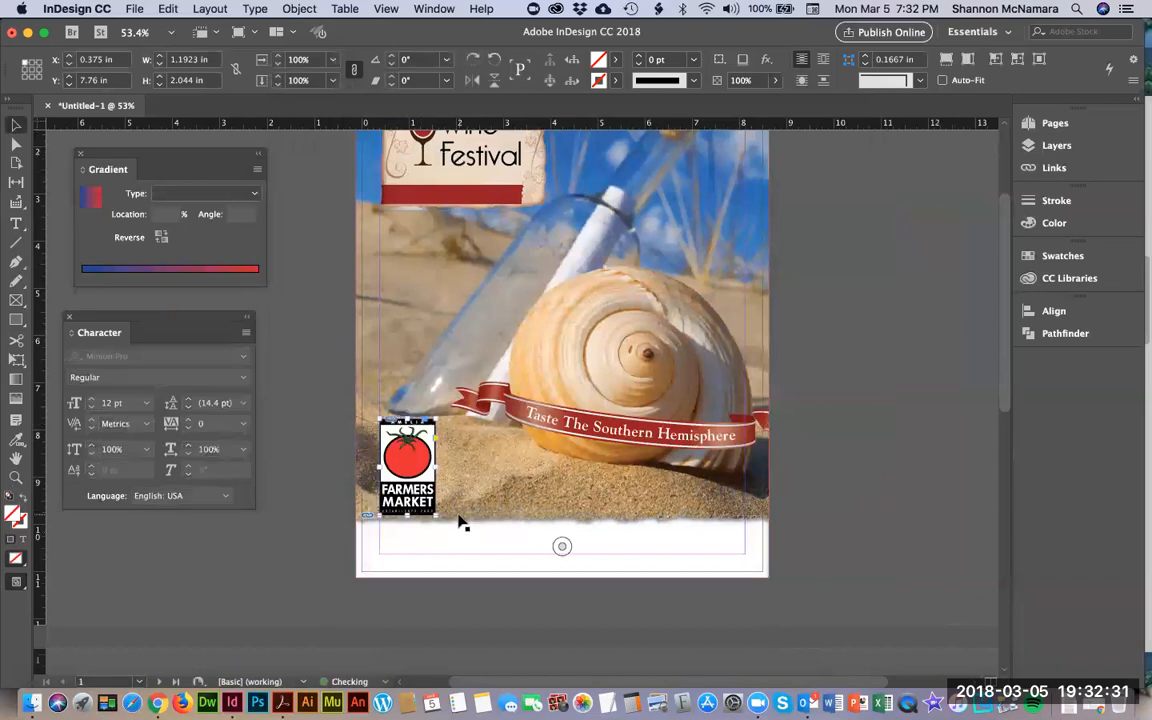
pyautogui.click(818, 352)
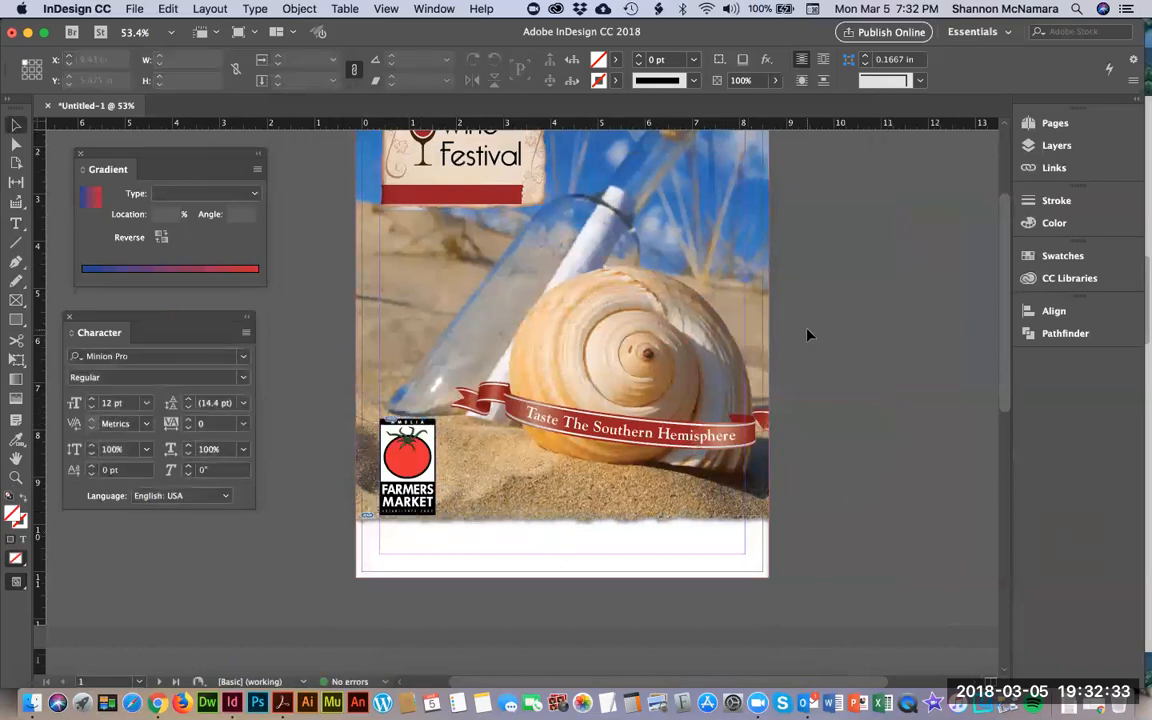
# Rename Layer 1 as Images.
pyautogui.click(1057, 145)
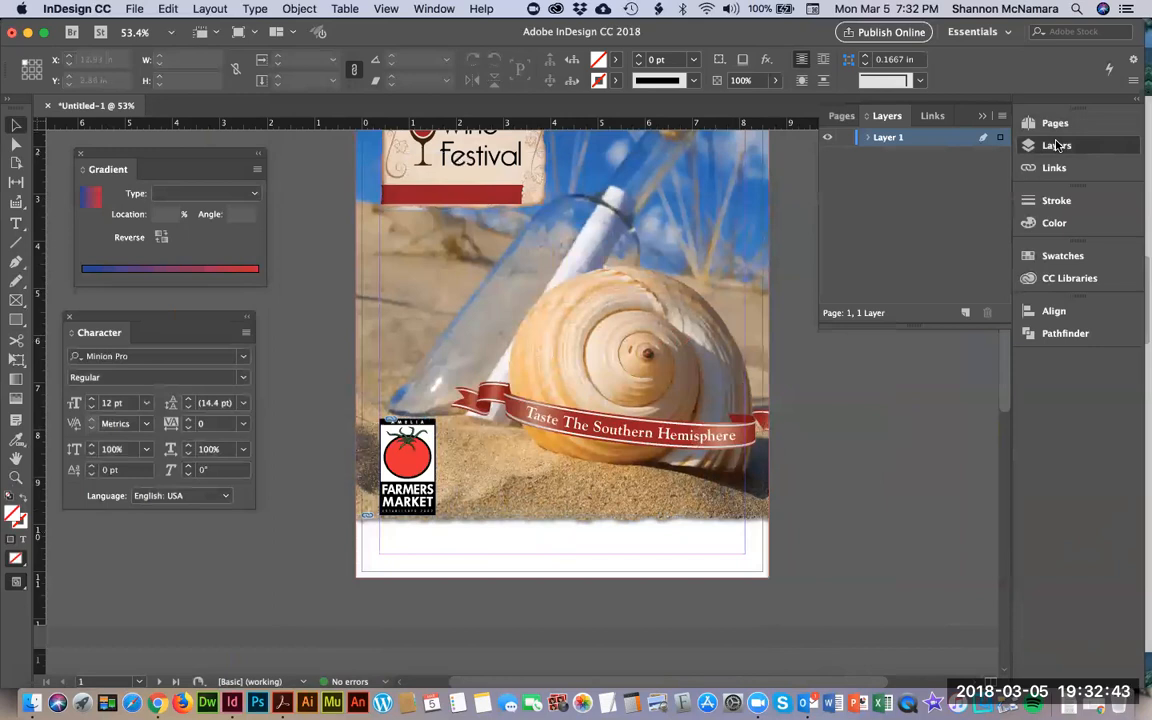
pyautogui.doubleClick(887, 140)
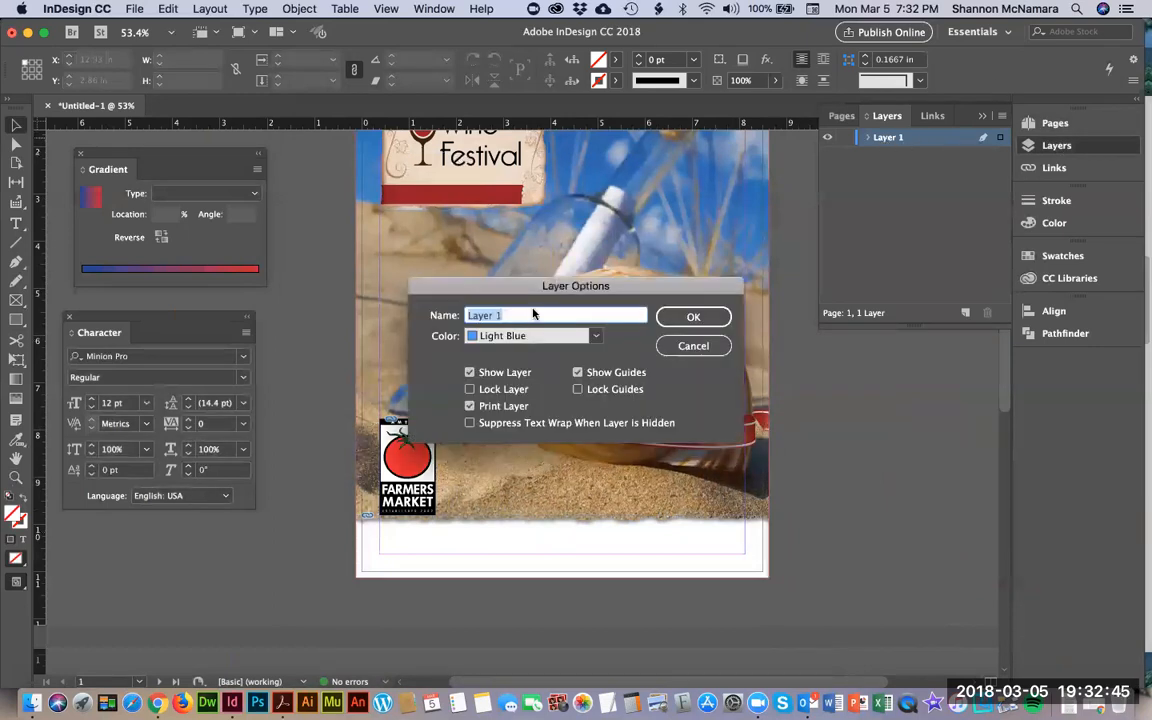
pyautogui.write('Images')
pyautogui.click(696, 318)
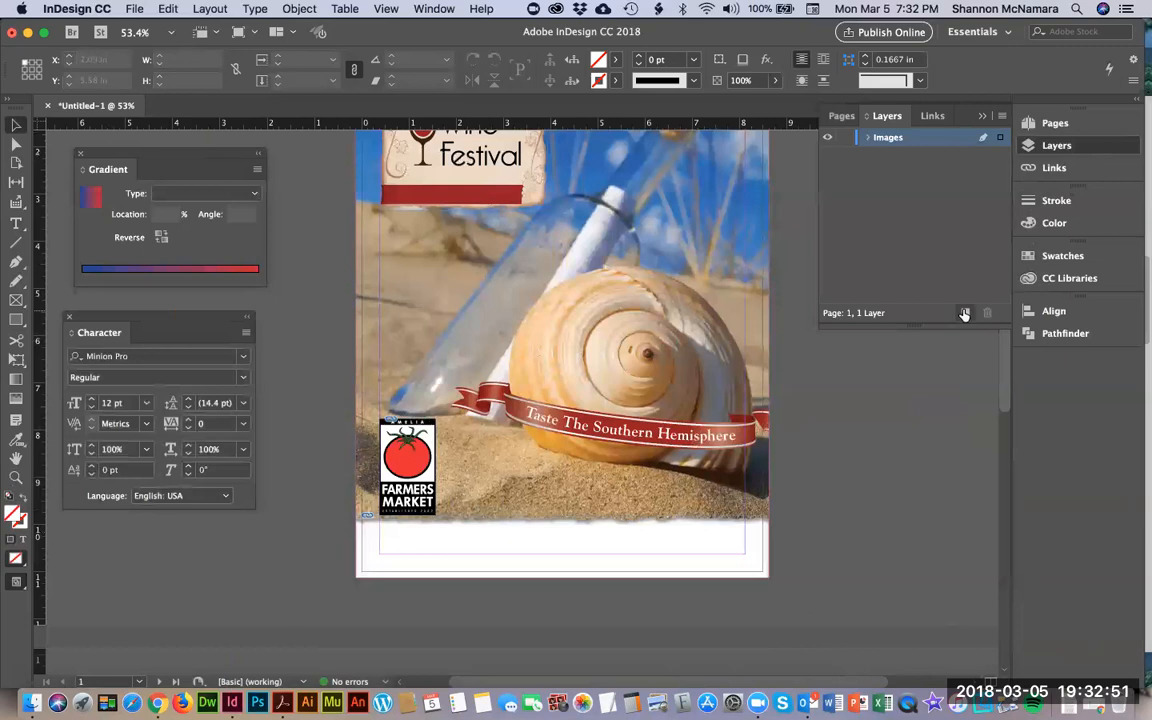
# Create a new layer above Images and name it Text.
pyautogui.click(964, 314)
pyautogui.doubleClick(899, 139)
pyautogui.write('Text')
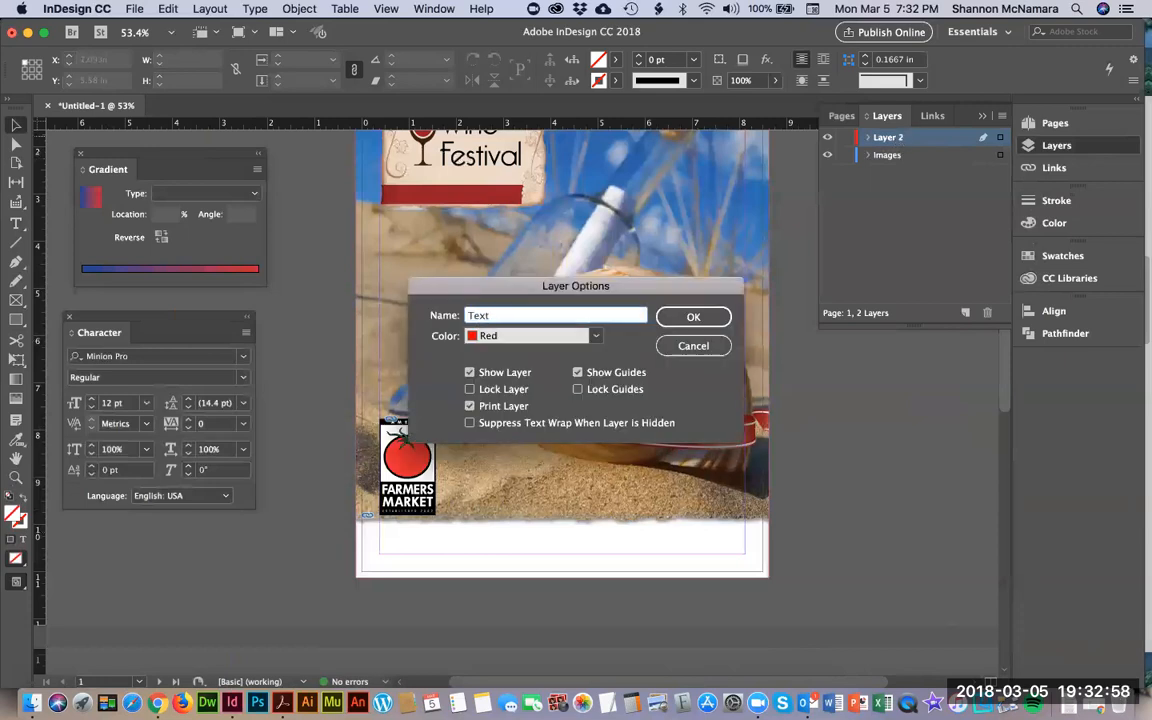
pyautogui.press('Return')
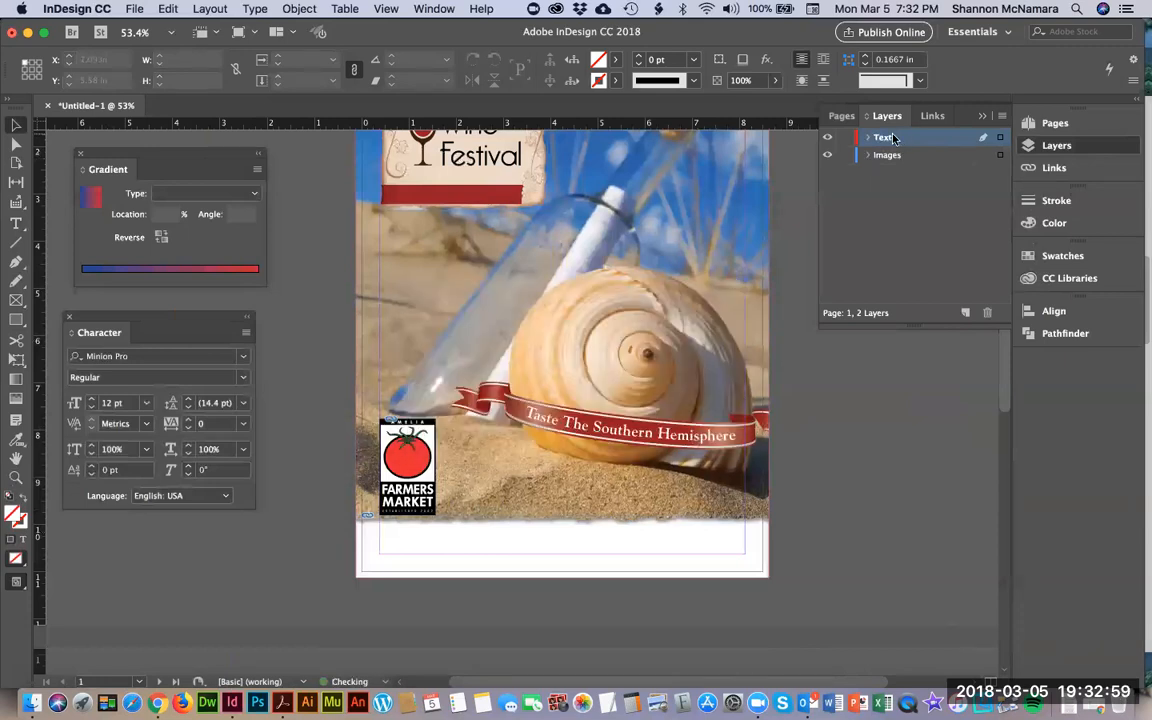
# Lock the Images layer so that the placed artwork cannot be moved.
pyautogui.click(845, 155)
pyautogui.scroll(3, 536, 404)
pyautogui.scroll(1, 536, 404)
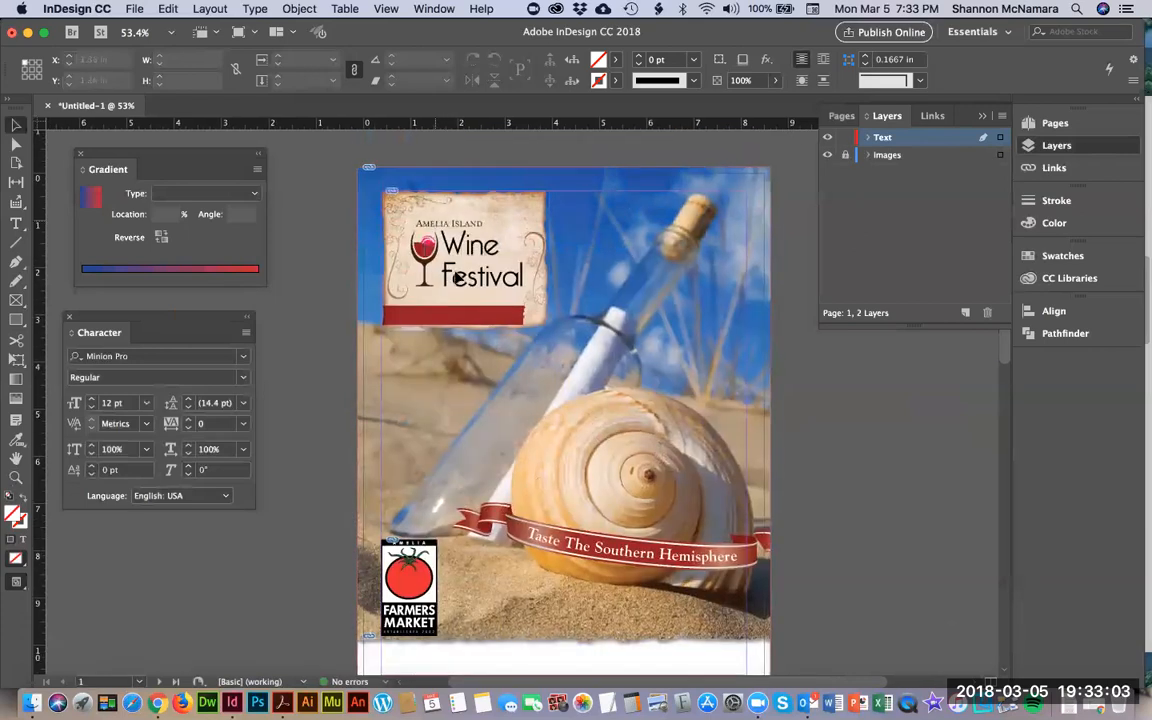
pyautogui.scroll(-5, 560, 400)
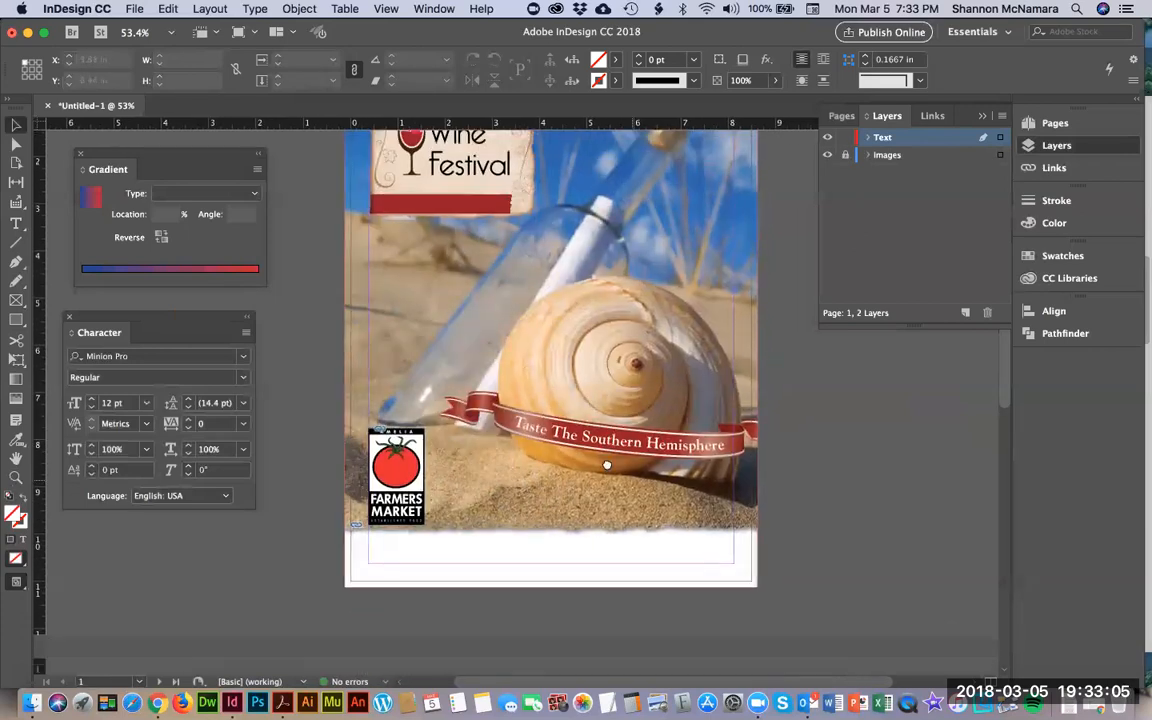
pyautogui.scroll(5, 590, 450)
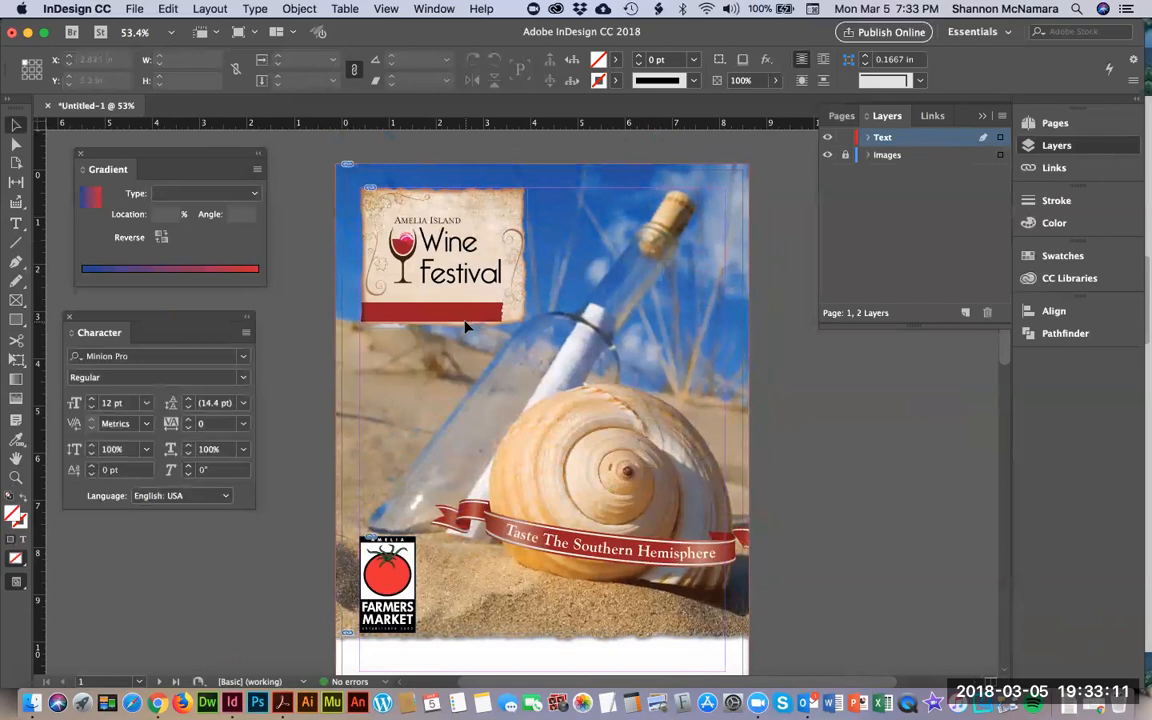
# Switch to the assignment page in Chrome and copy the required file name DES105_Assignment1_YourLastName without its extension.
pyautogui.press('super+Tab')
pyautogui.press('super+Tab')
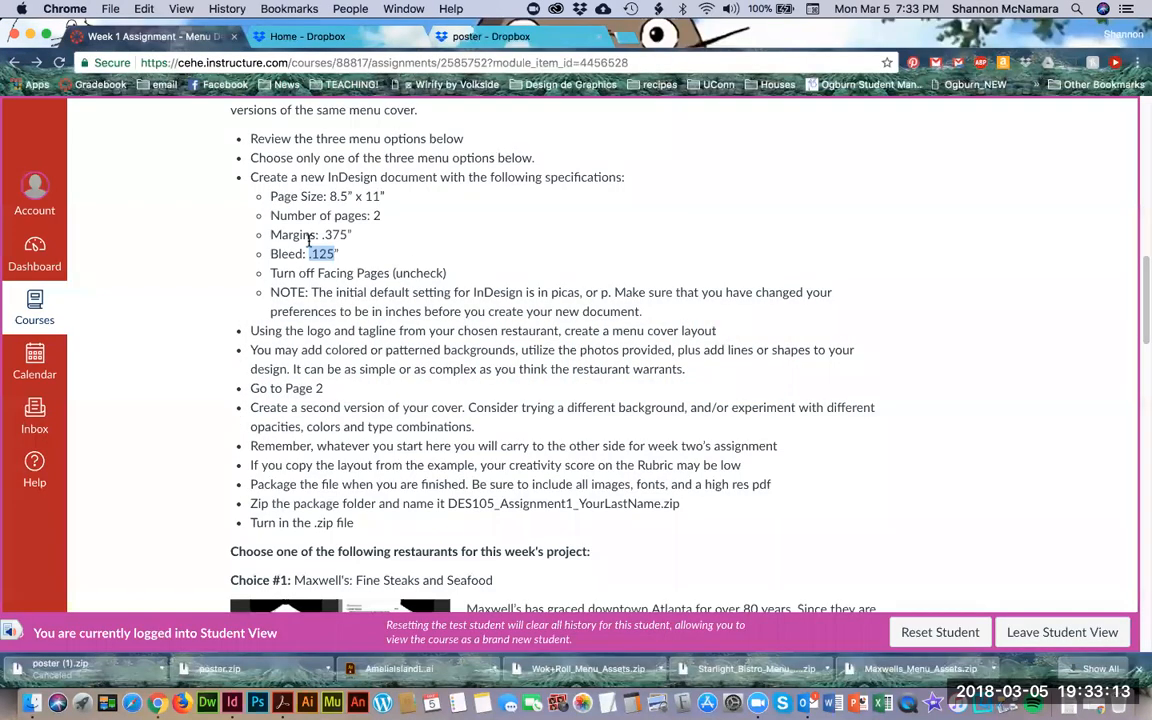
pyautogui.scroll(-1, 303, 503)
pyautogui.moveTo(447, 472); pyautogui.dragTo(658, 472)
pyautogui.press('super+c')
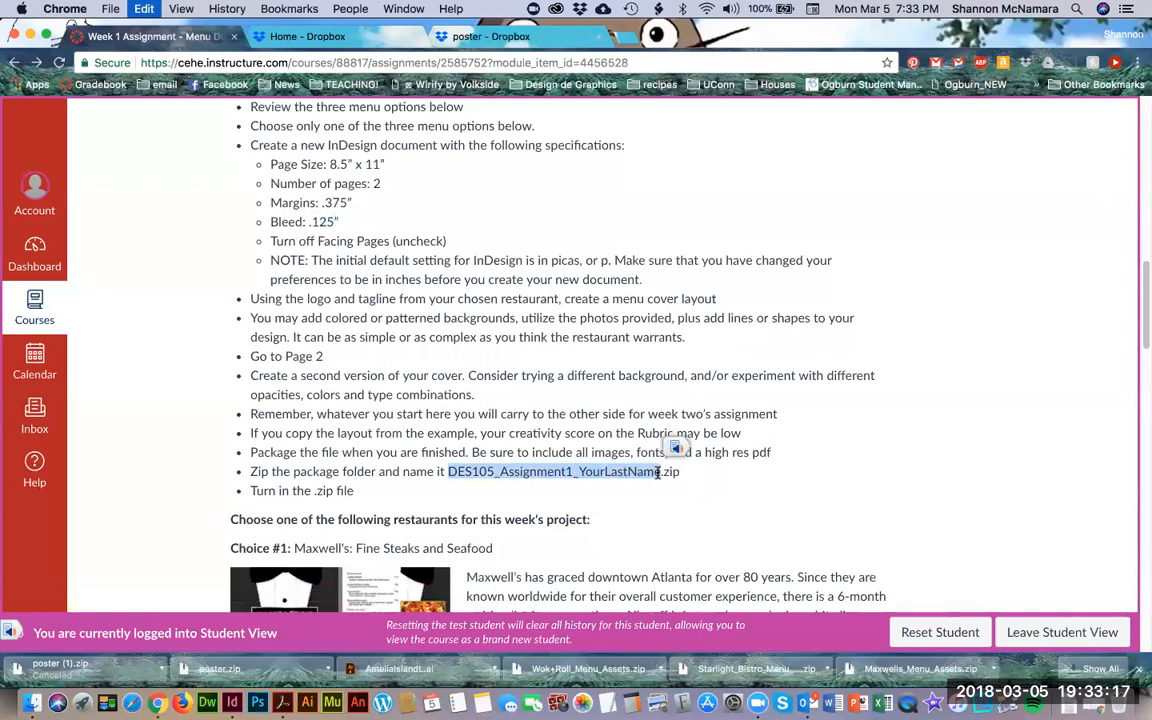
# Switch to InDesign and, for saving the document as a new file, choose the folder Mod 3 > DES105 > Week 1 > Assignment > MY ASSIGNMENT.
pyautogui.press('super+Tab')
pyautogui.click(137, 9)
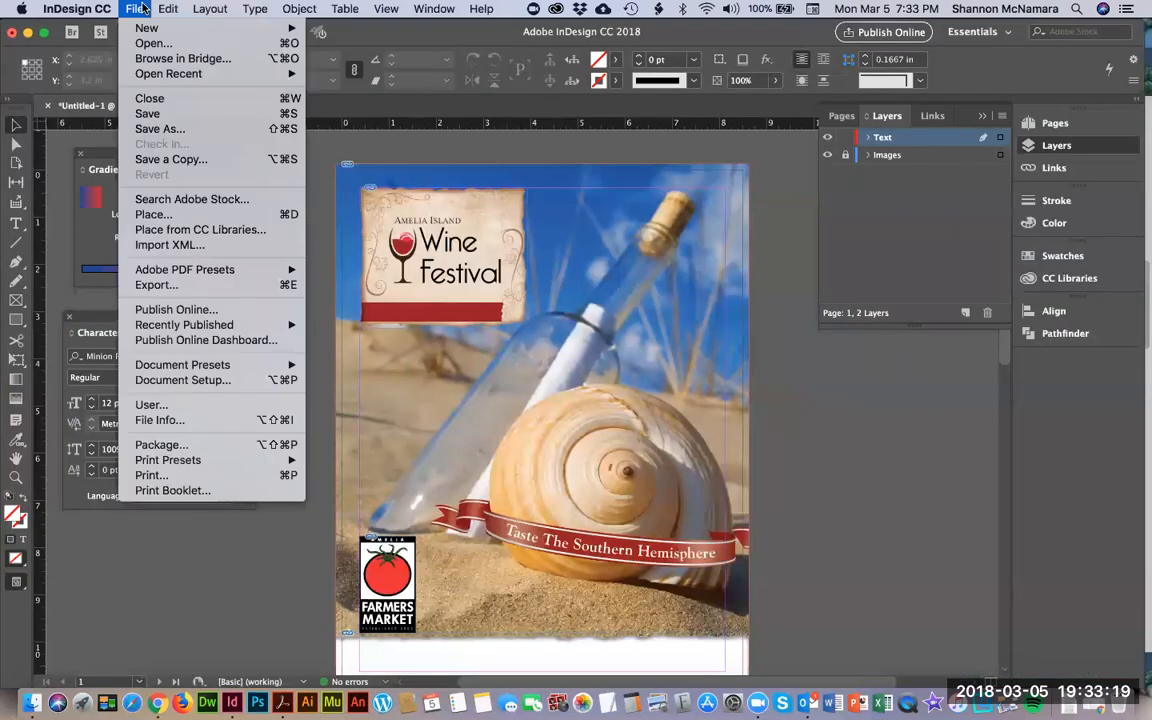
pyautogui.click(160, 128)
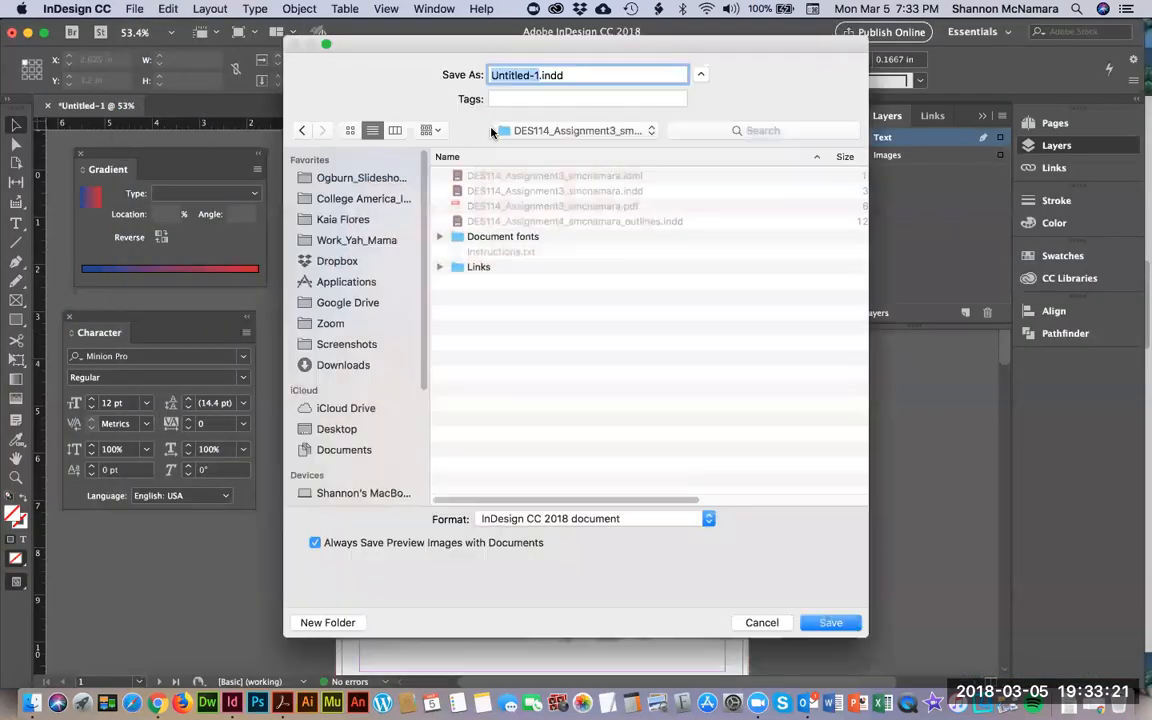
pyautogui.click(500, 131)
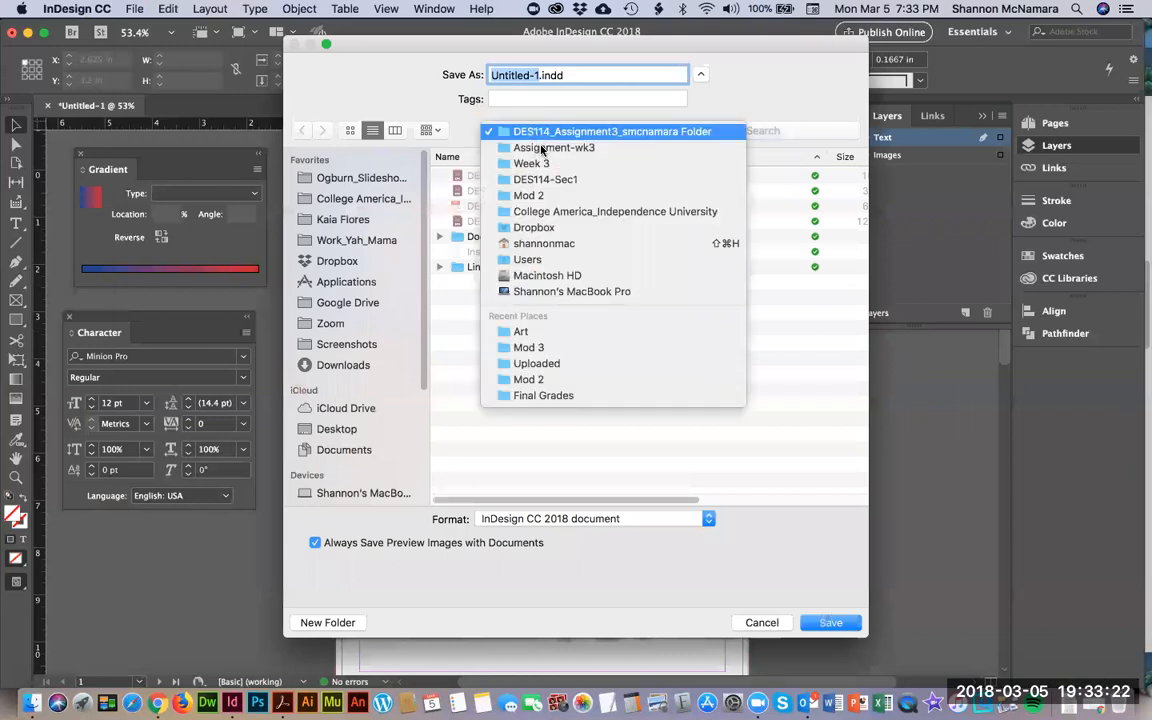
pyautogui.click(557, 212)
pyautogui.click(484, 343)
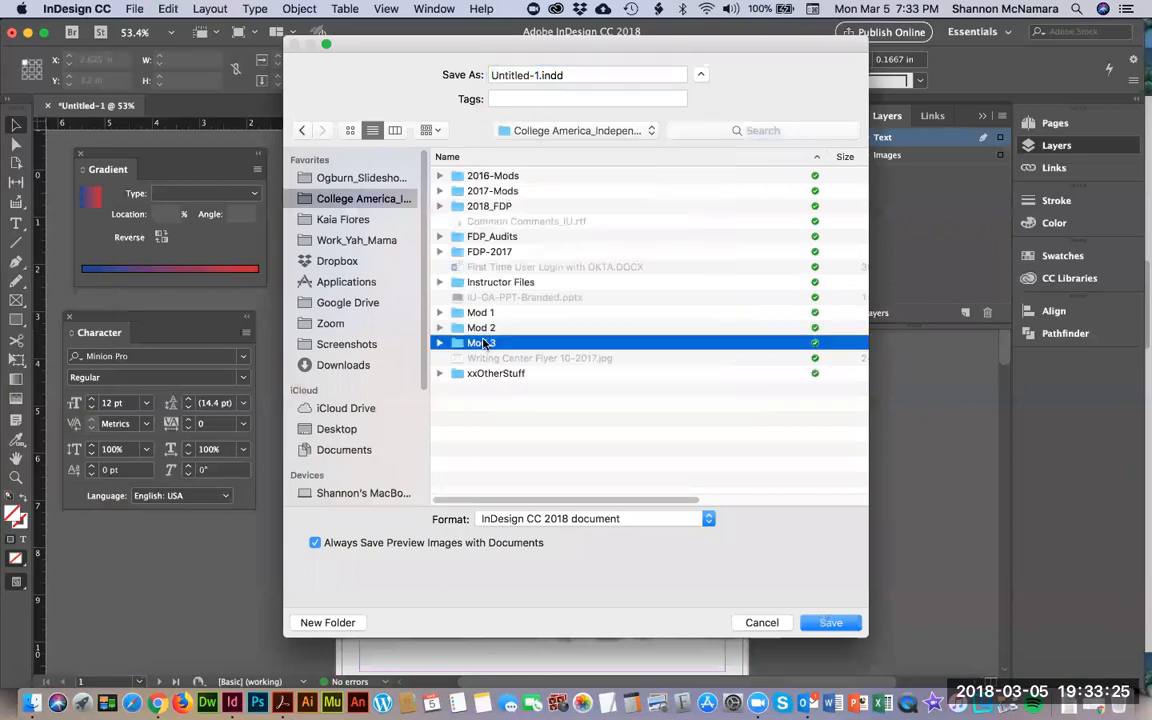
pyautogui.doubleClick(484, 343)
pyautogui.doubleClick(486, 191)
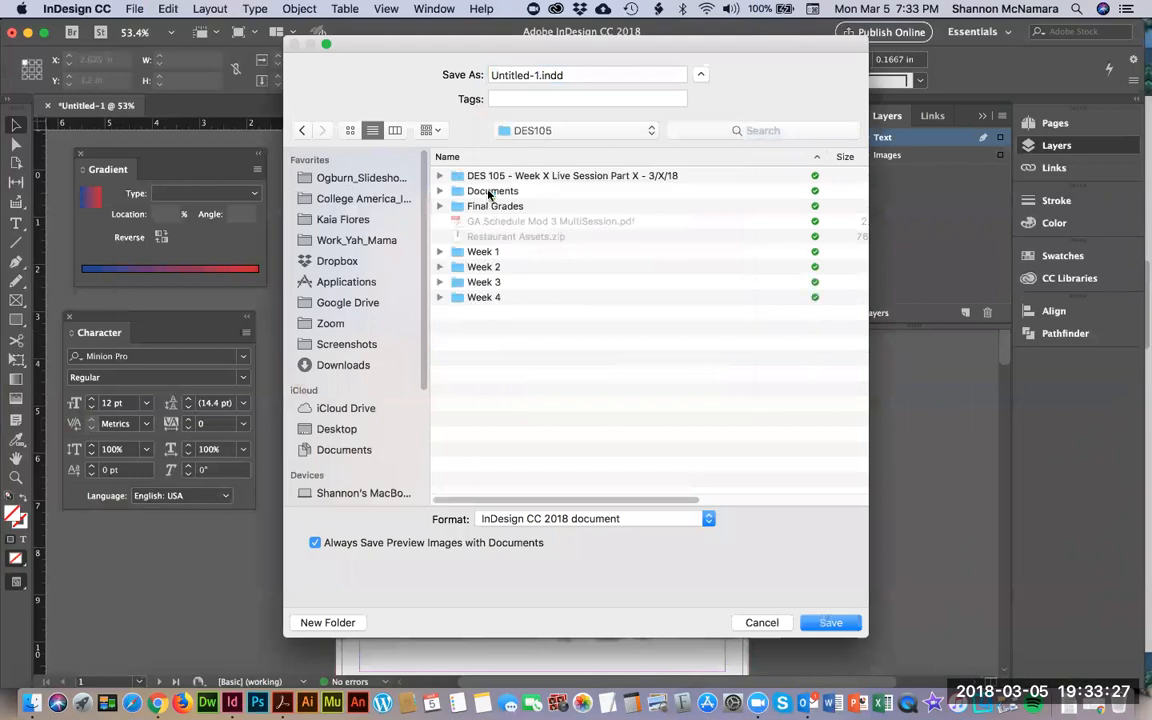
pyautogui.doubleClick(480, 252)
pyautogui.doubleClick(487, 191)
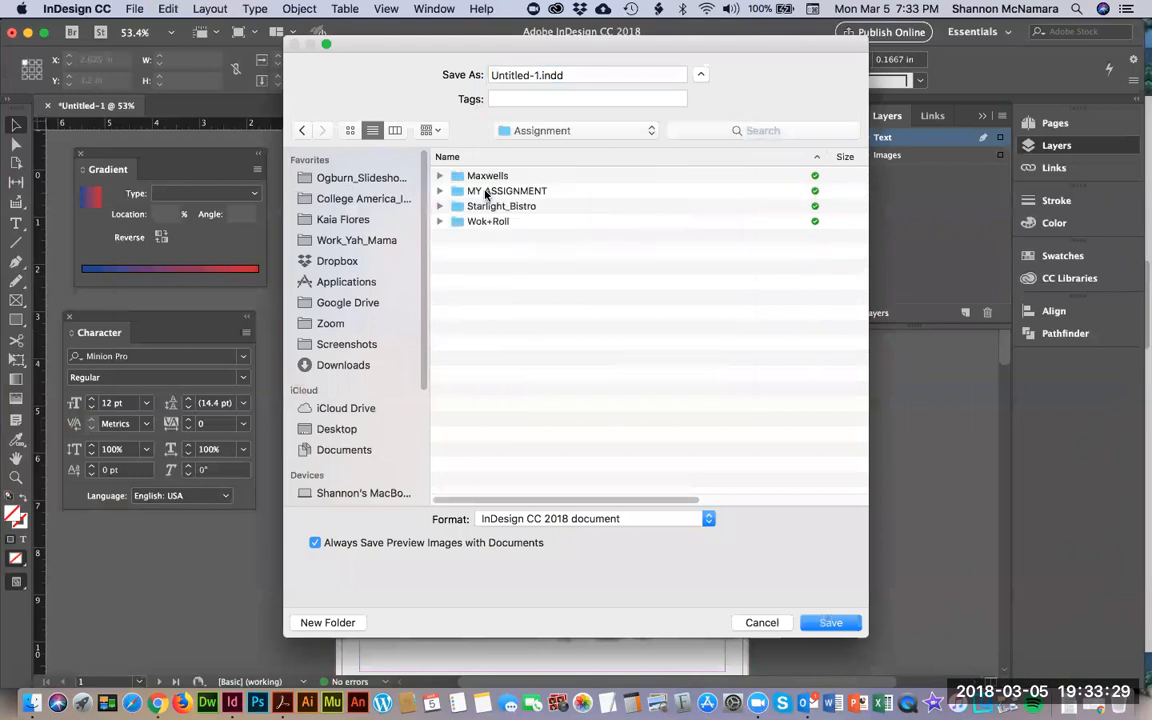
pyautogui.doubleClick(512, 190)
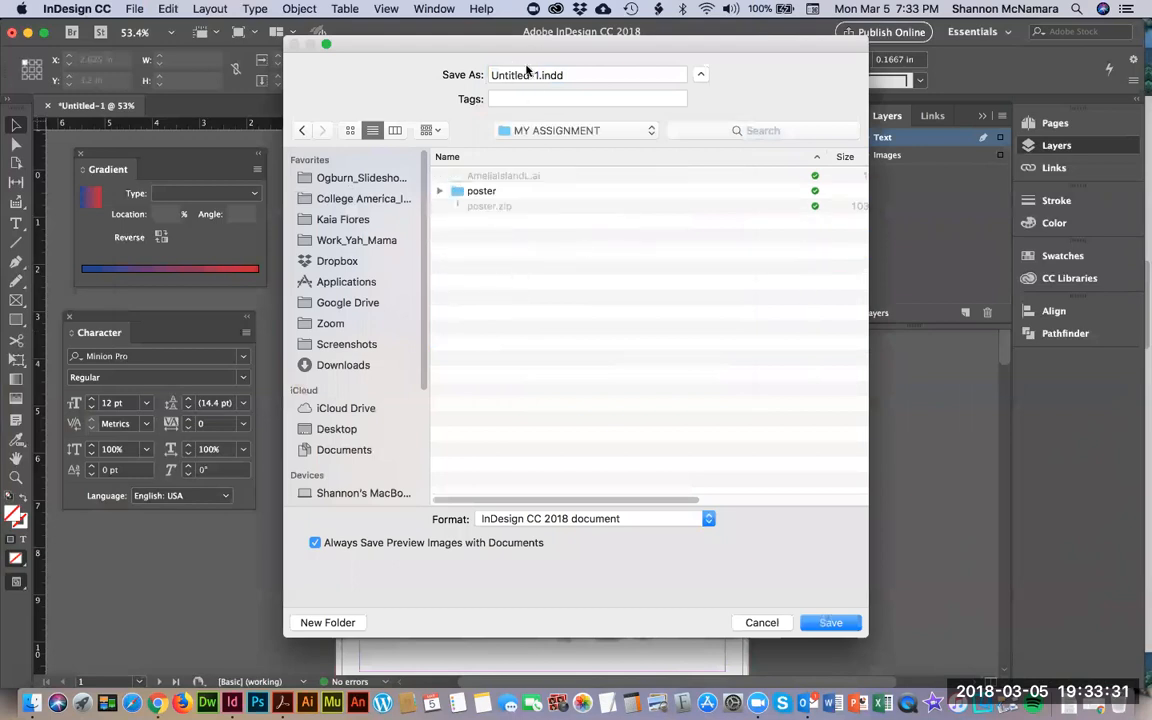
# Use the copied name DES105_Assignment1_YourLastName for the file, replace YourLastName with the author's username, and save the document.
pyautogui.click(527, 72)
pyautogui.press('super+v')
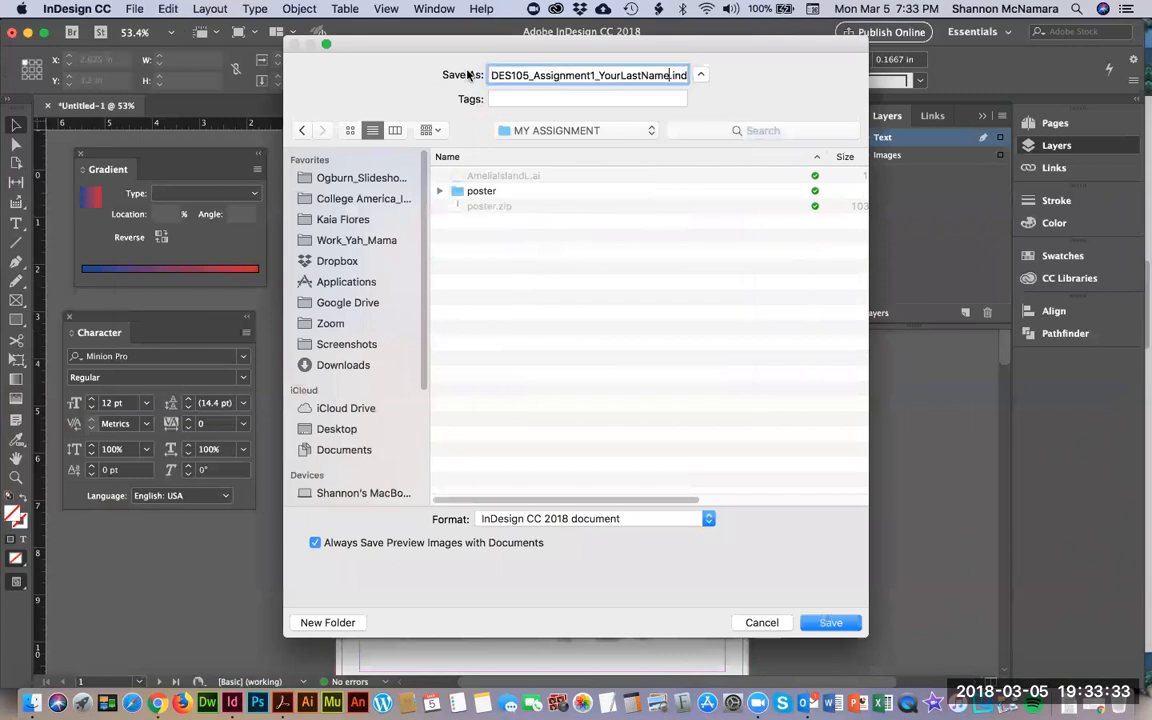
pyautogui.keyDown('shift'); pyautogui.click(600, 76); pyautogui.keyUp('shift')
pyautogui.write('smcnamara')
pyautogui.press('Return')
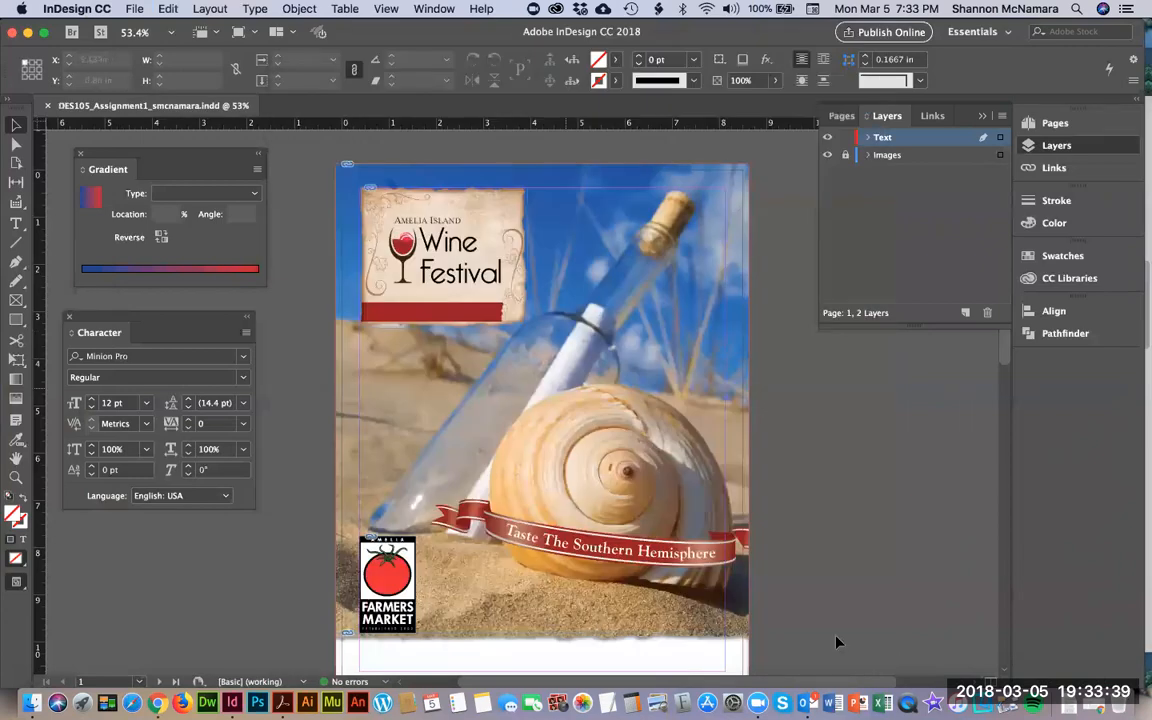
# Switch to Finder, expand the Maxwells folder inside the Assignment folder and open MaxwellsMenuCoverText.docx in Word.
pyautogui.scroll(-3, 650, 455)
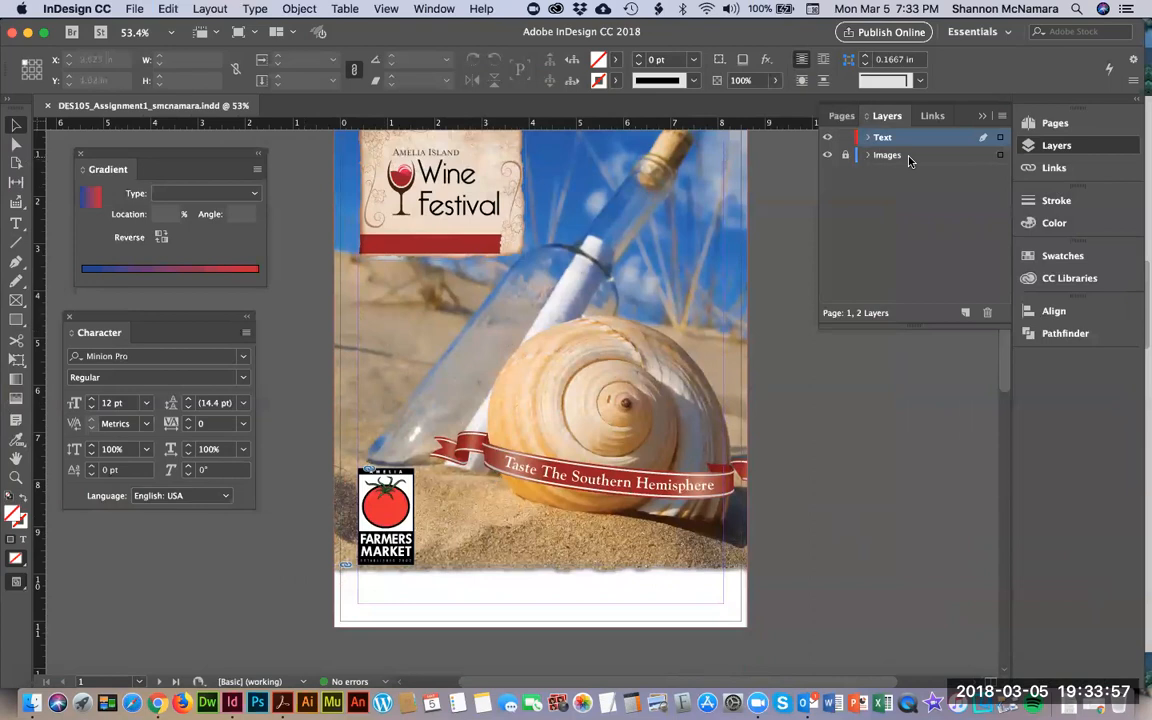
pyautogui.press('super+Tab')
pyautogui.press('super+Tab')
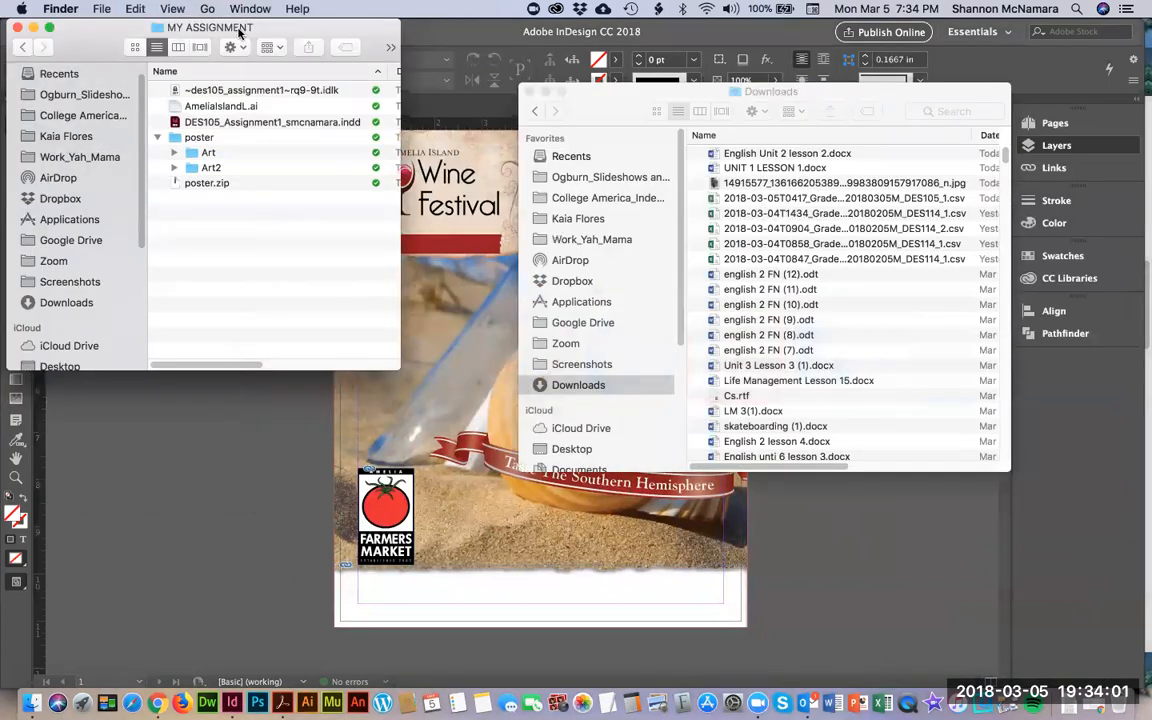
pyautogui.keyDown('super'); pyautogui.click(218, 28); pyautogui.keyUp('super')
pyautogui.click(183, 44)
pyautogui.click(157, 90)
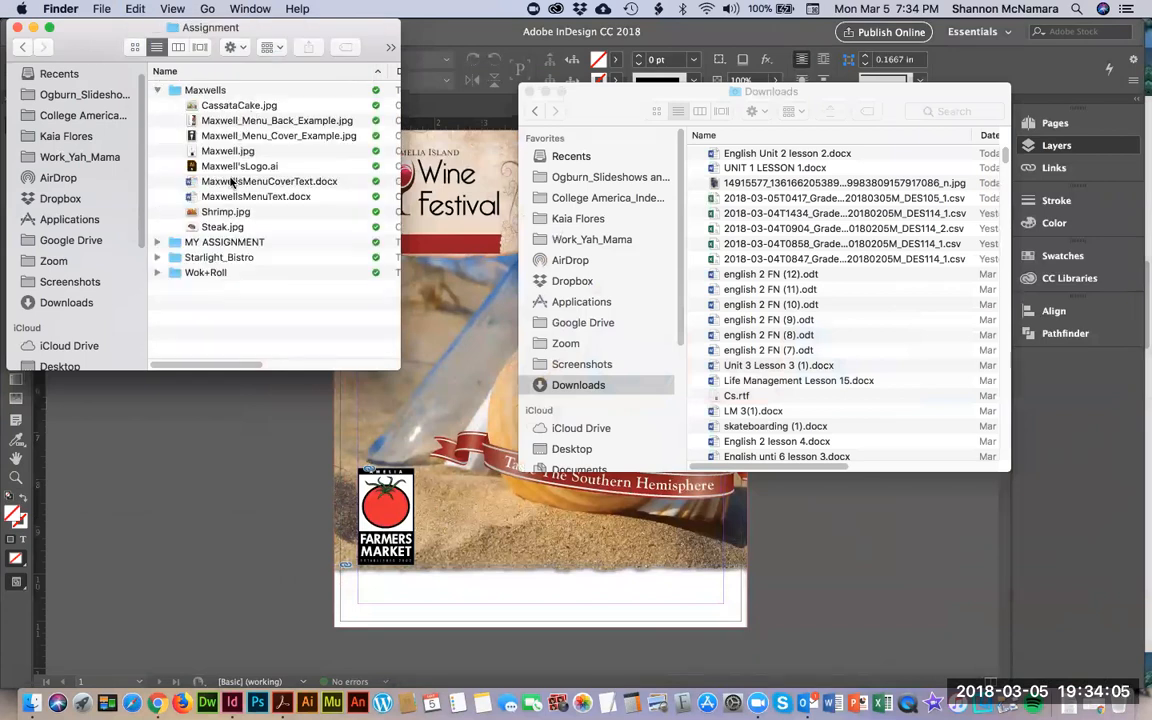
pyautogui.click(240, 185)
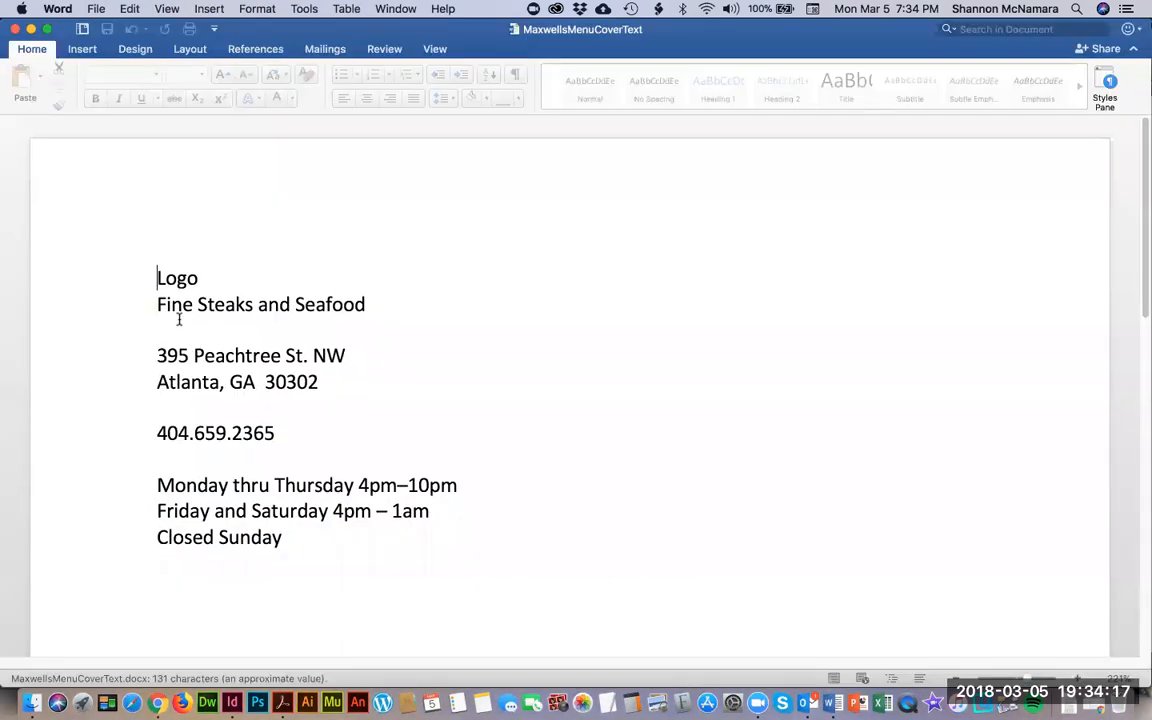
# Examine the supplied cover text in Word, going through the logo placeholder, the tagline and the restaurant's address lines.
pyautogui.click(167, 280)
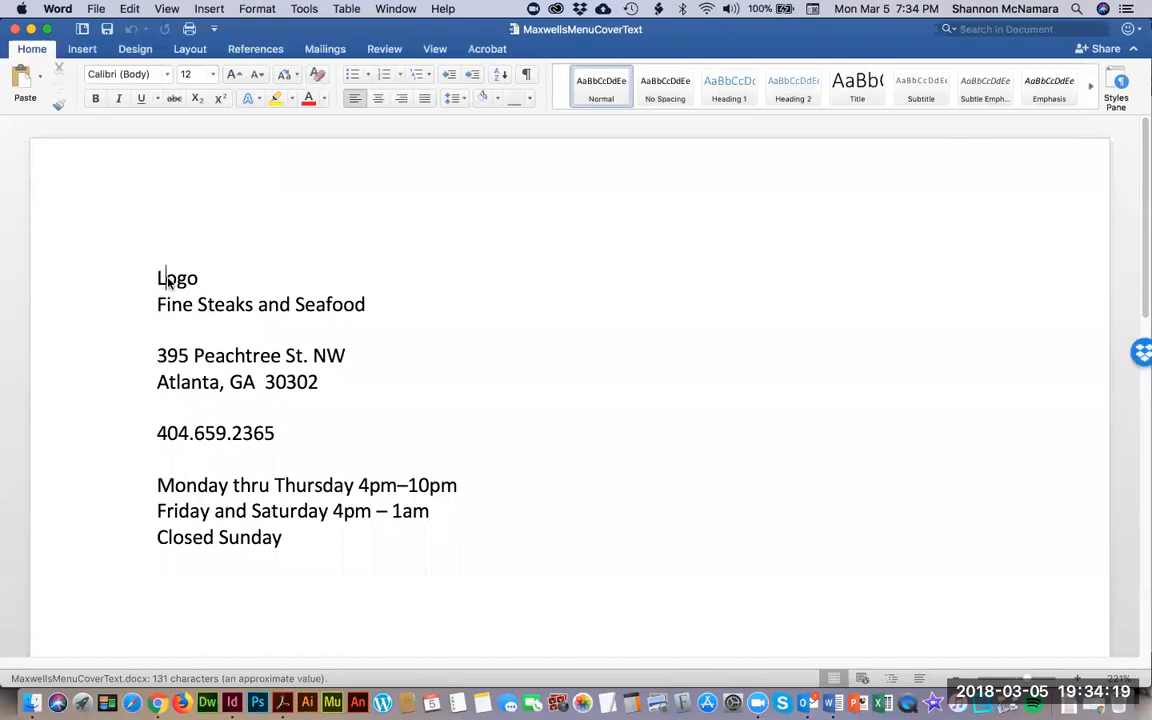
pyautogui.tripleClick(168, 282)
pyautogui.click(170, 307)
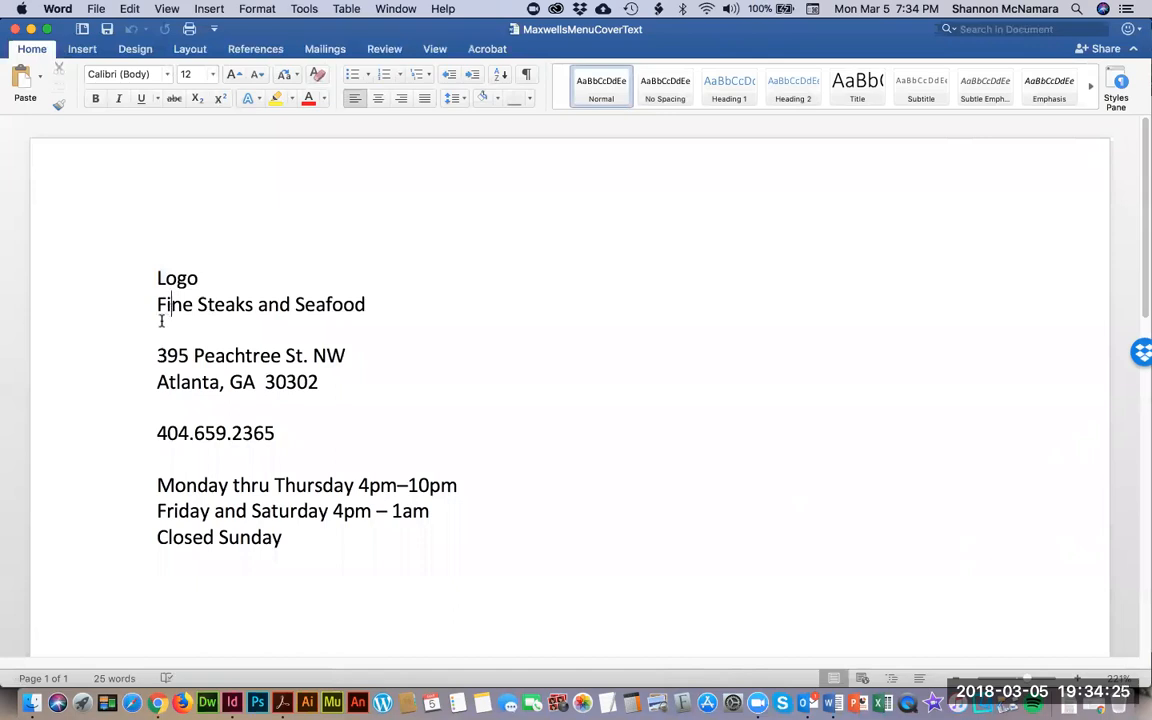
pyautogui.moveTo(158, 345); pyautogui.dragTo(378, 383)
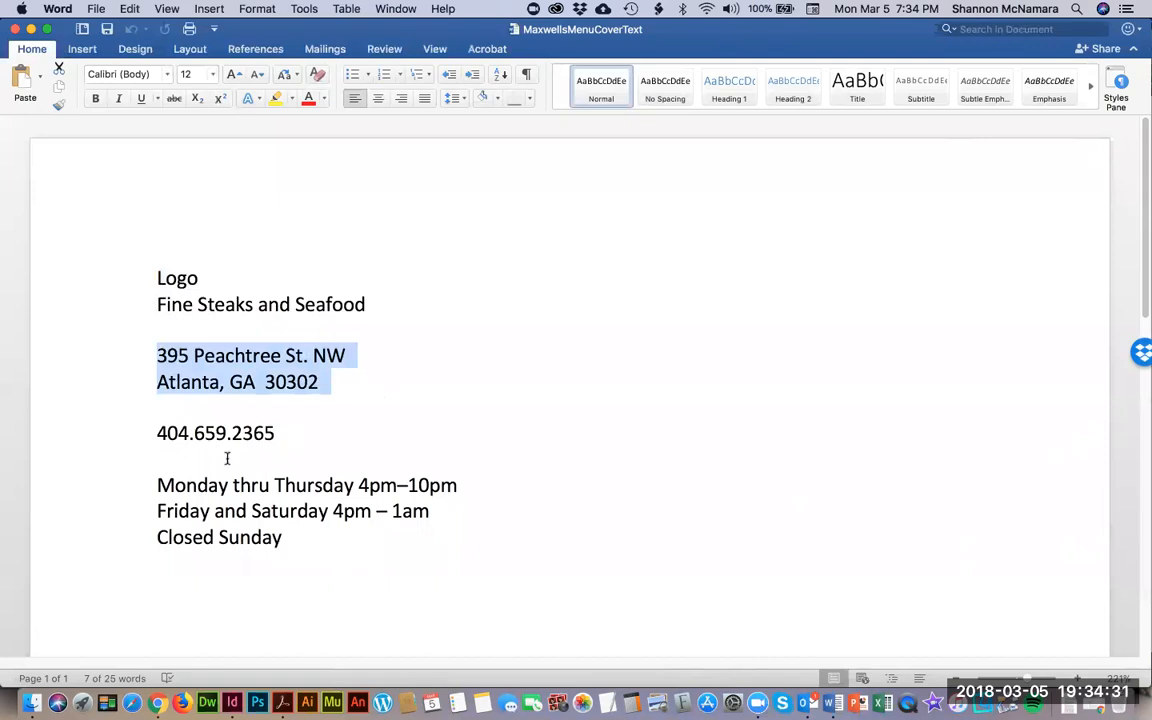
# Switch back to InDesign and draw a text frame on the Text layer across the red band below the Wine Festival logo.
pyautogui.press('super+Tab')
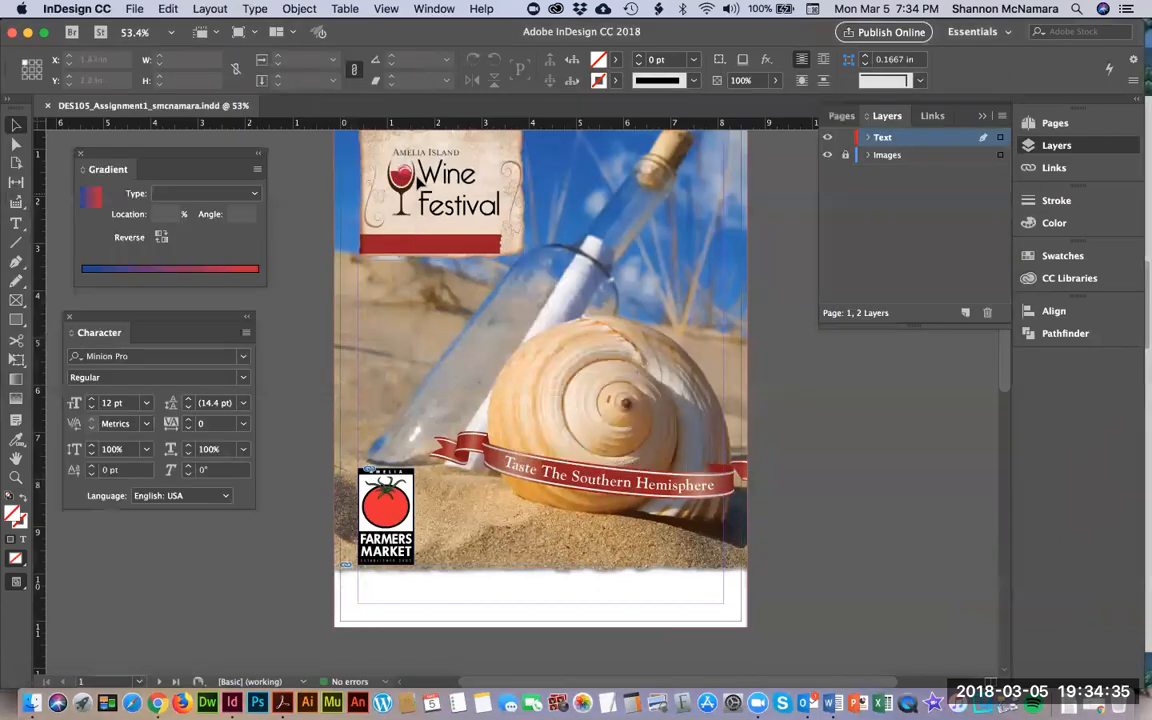
pyautogui.scroll(5, 414, 168)
pyautogui.press('z')
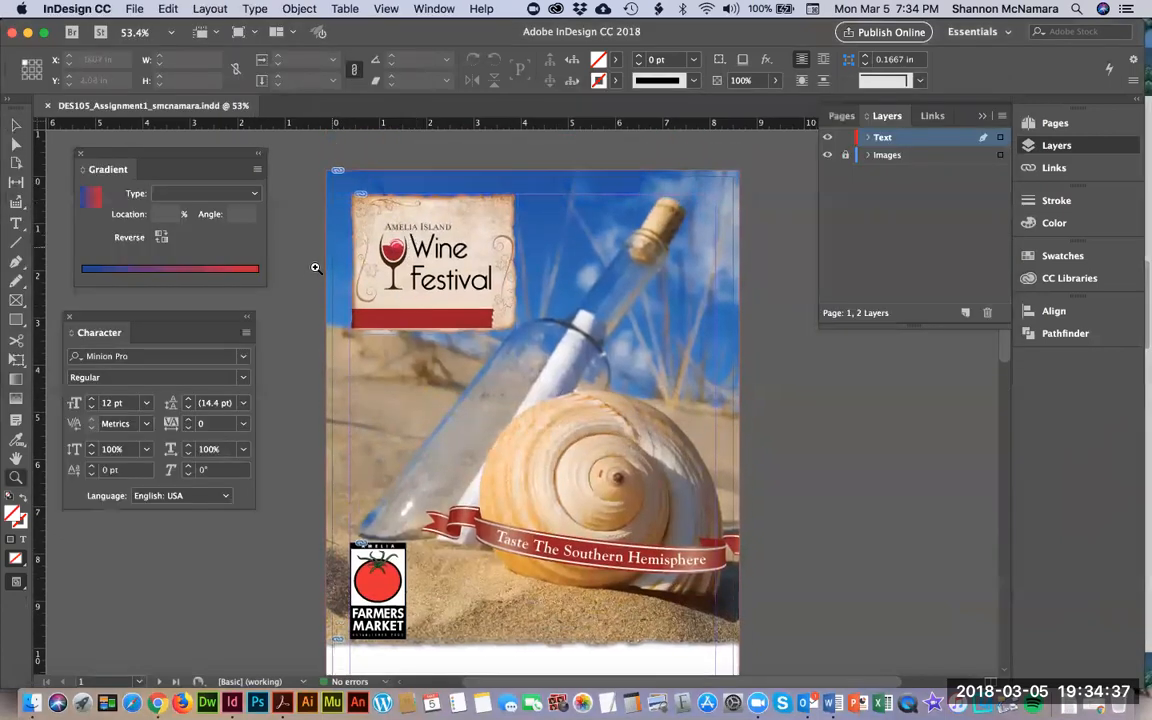
pyautogui.moveTo(315, 268); pyautogui.dragTo(577, 412)
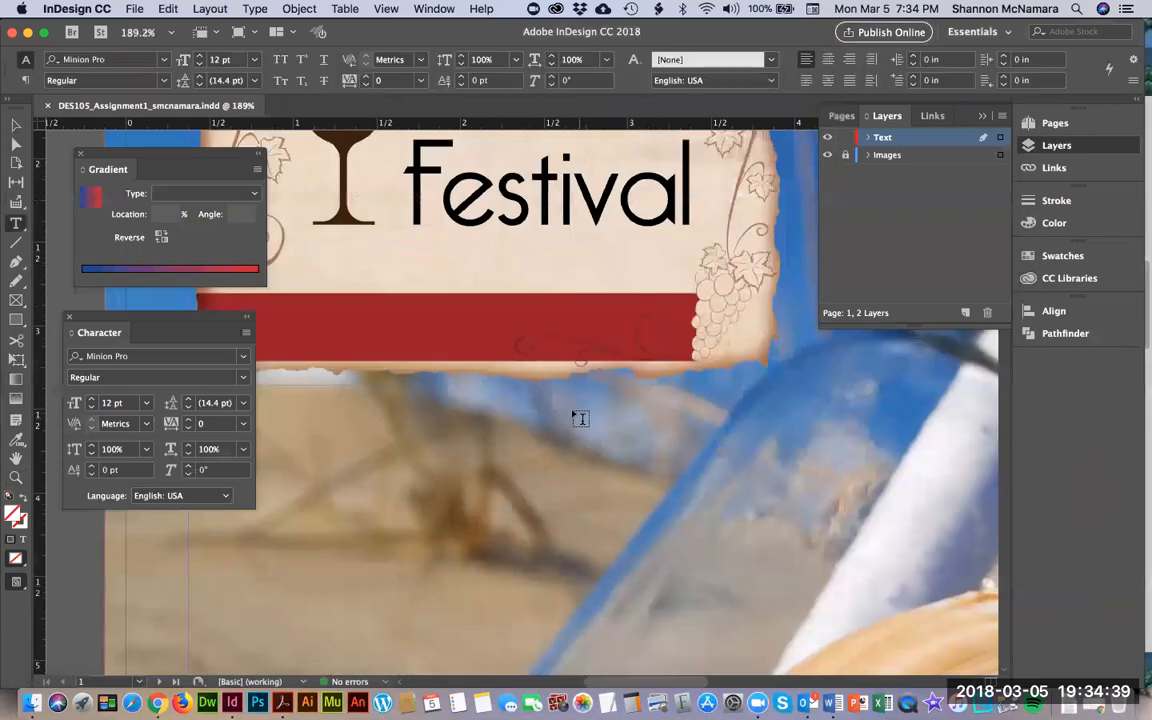
pyautogui.scroll(5, 578, 420)
pyautogui.hscroll(-2, 578, 420)
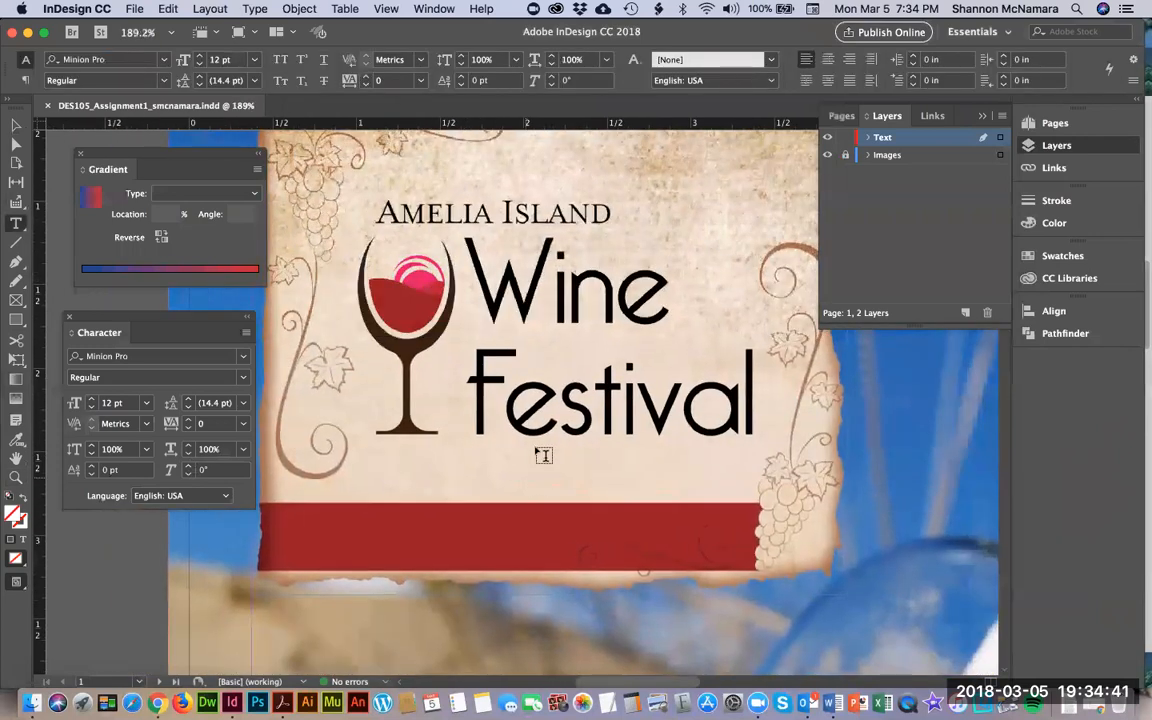
pyautogui.scroll(-3, 542, 455)
pyautogui.hscroll(-1, 542, 455)
pyautogui.moveTo(288, 444); pyautogui.dragTo(760, 500)
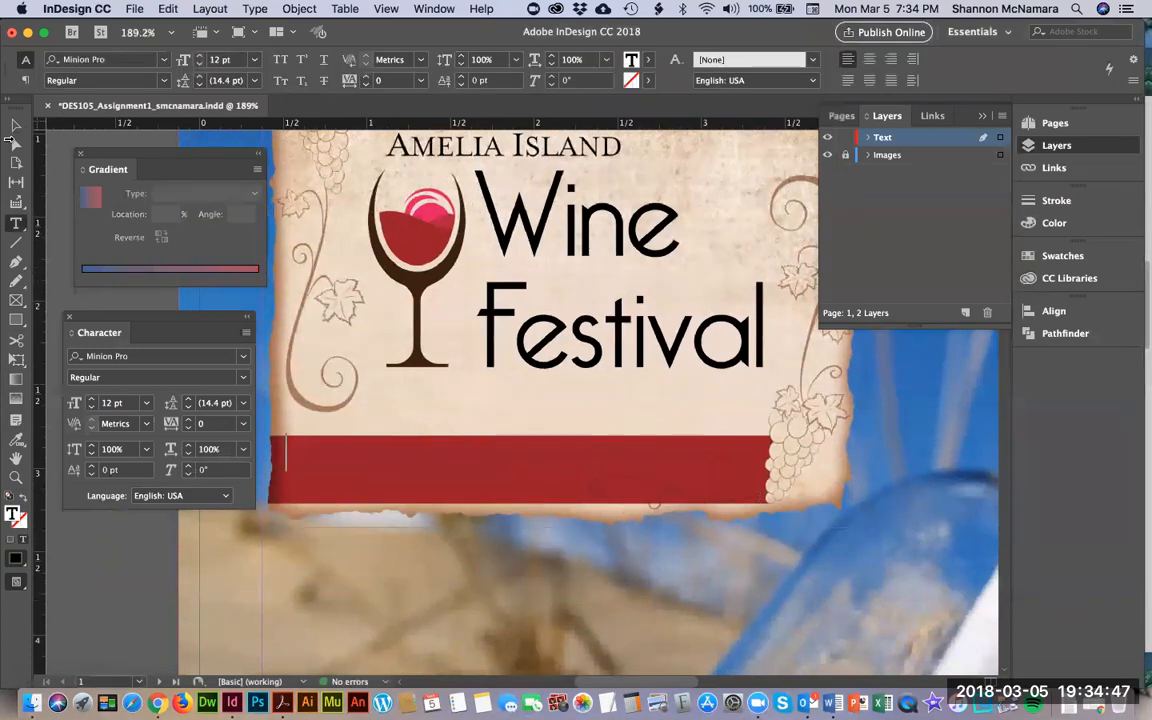
# Enter "October 12, 2018 • 11am to 5pm" in the frame on the red band and select the whole line.
pyautogui.write('October 12, 2018')
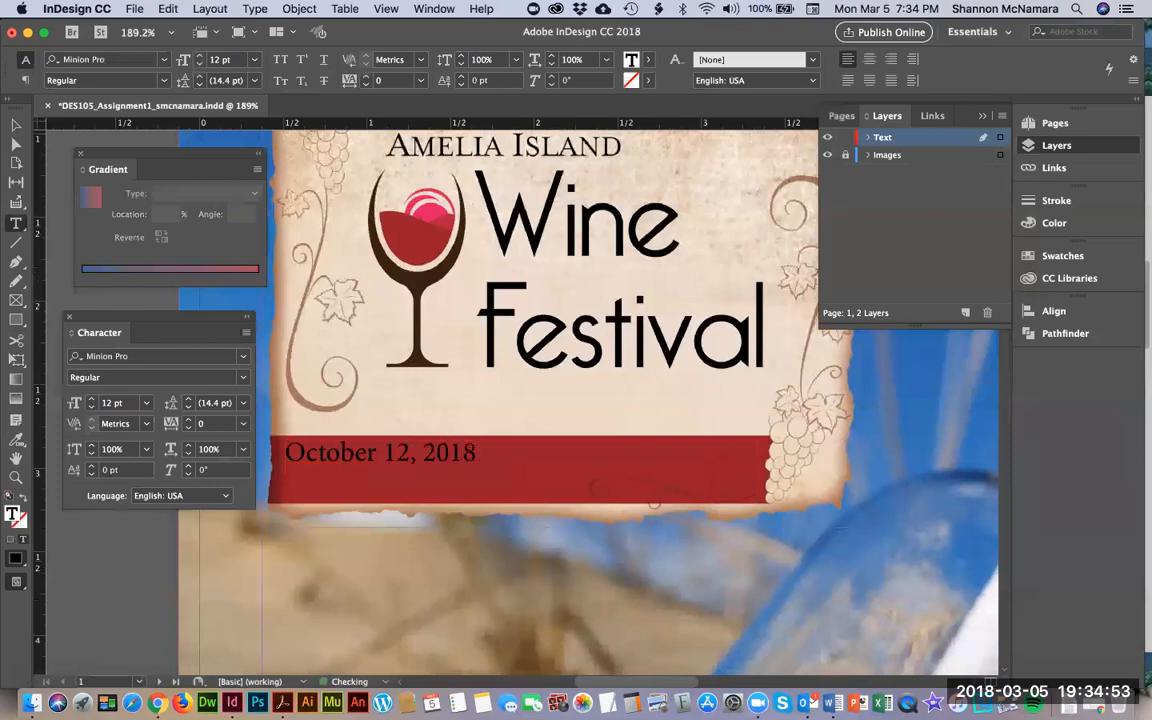
pyautogui.write(' • 11am')
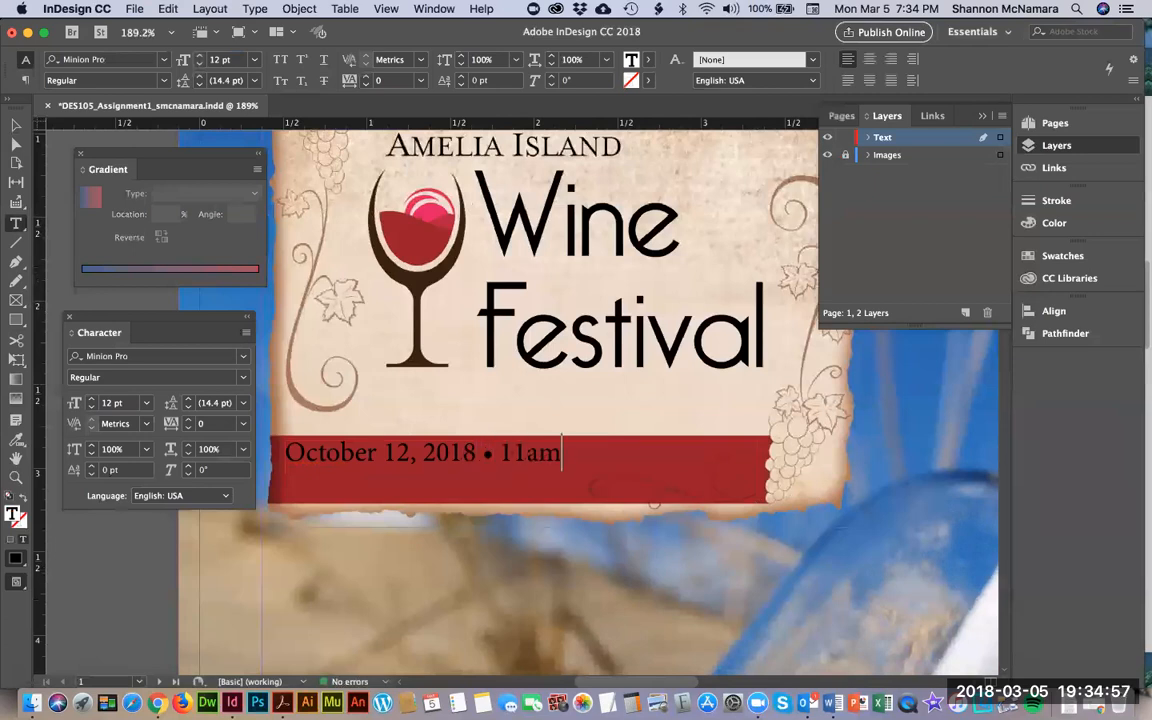
pyautogui.write(' to 5pm')
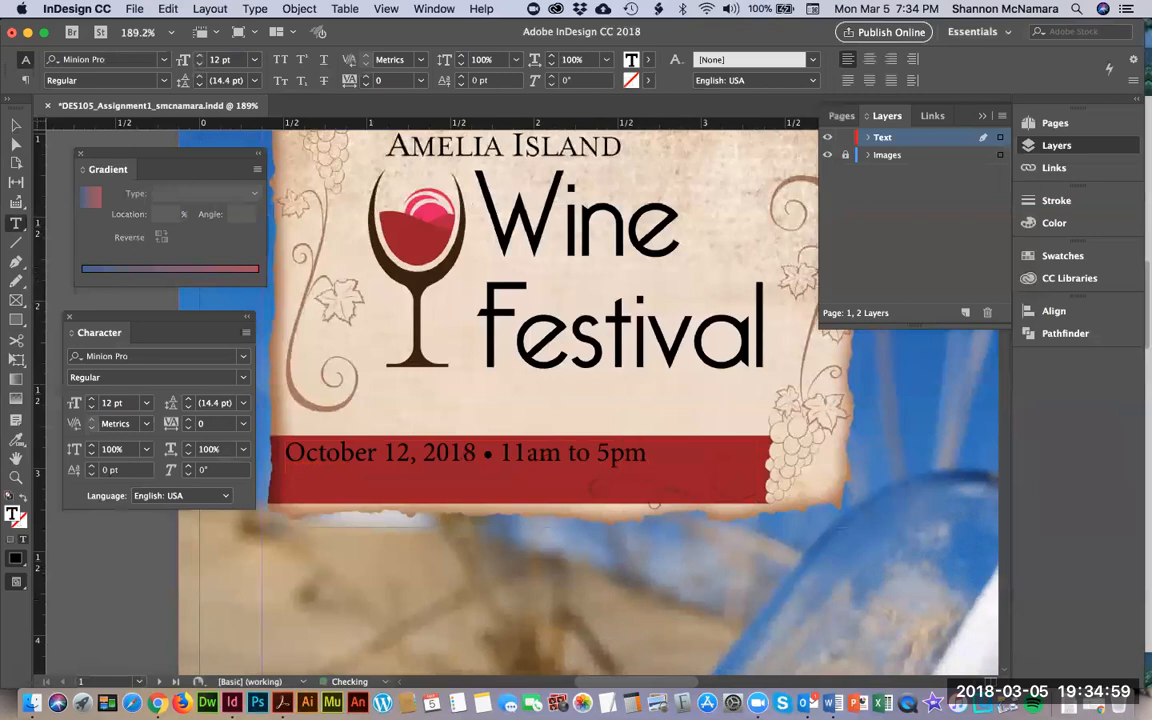
pyautogui.press('super+a')
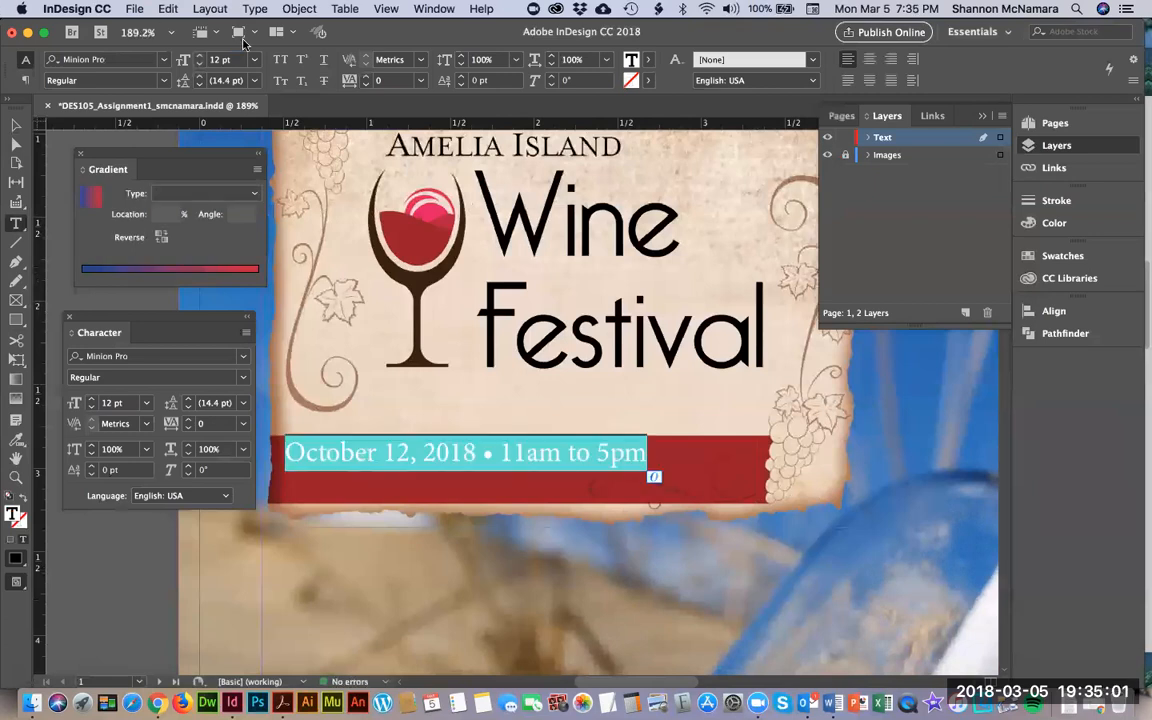
# Set the date line's font to Garamond Regular and its text colour to the [Paper] swatch.
pyautogui.click(107, 57)
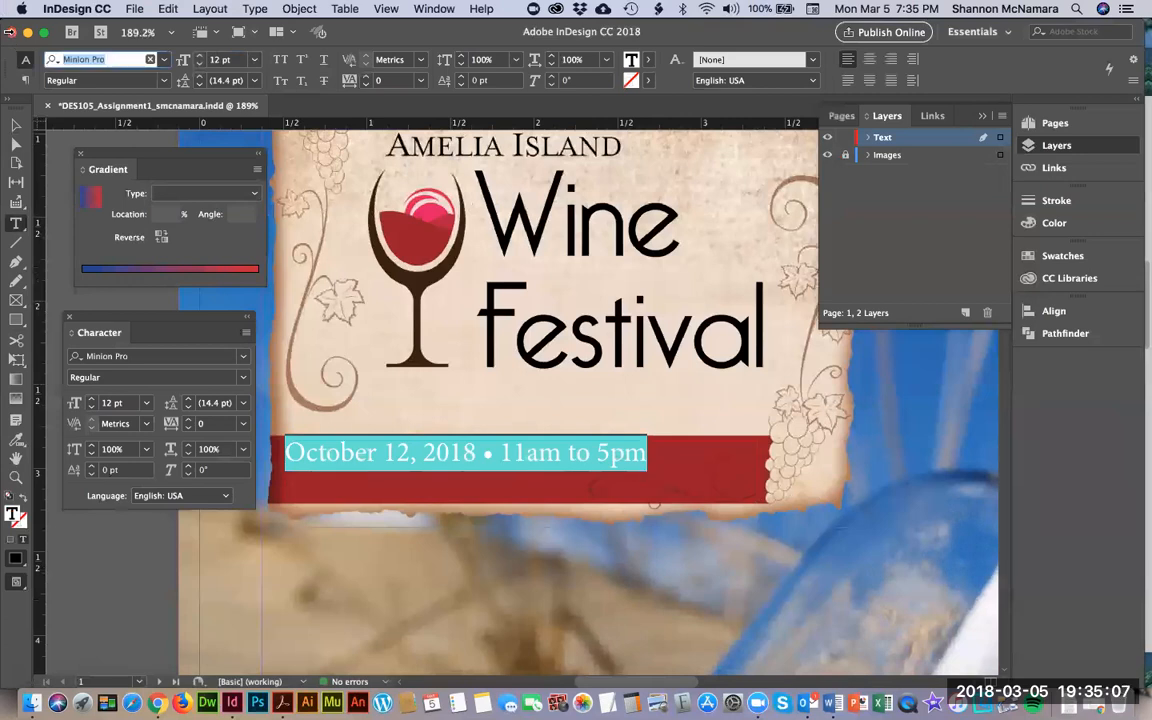
pyautogui.write('gara')
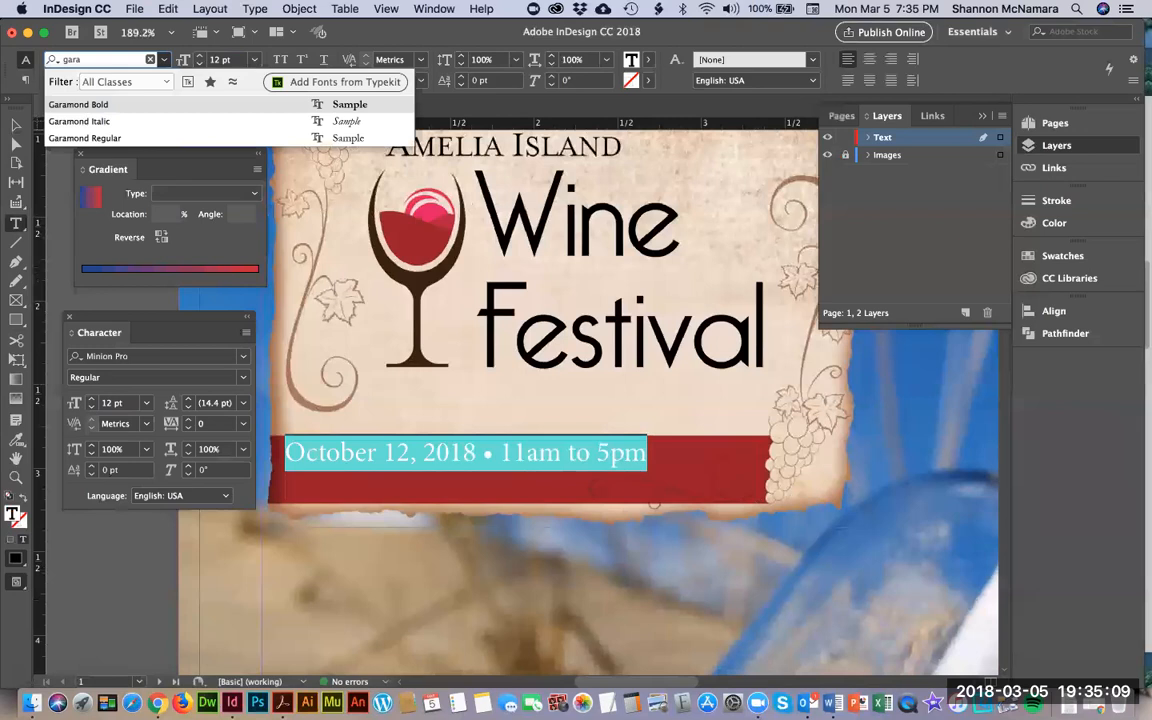
pyautogui.click(97, 140)
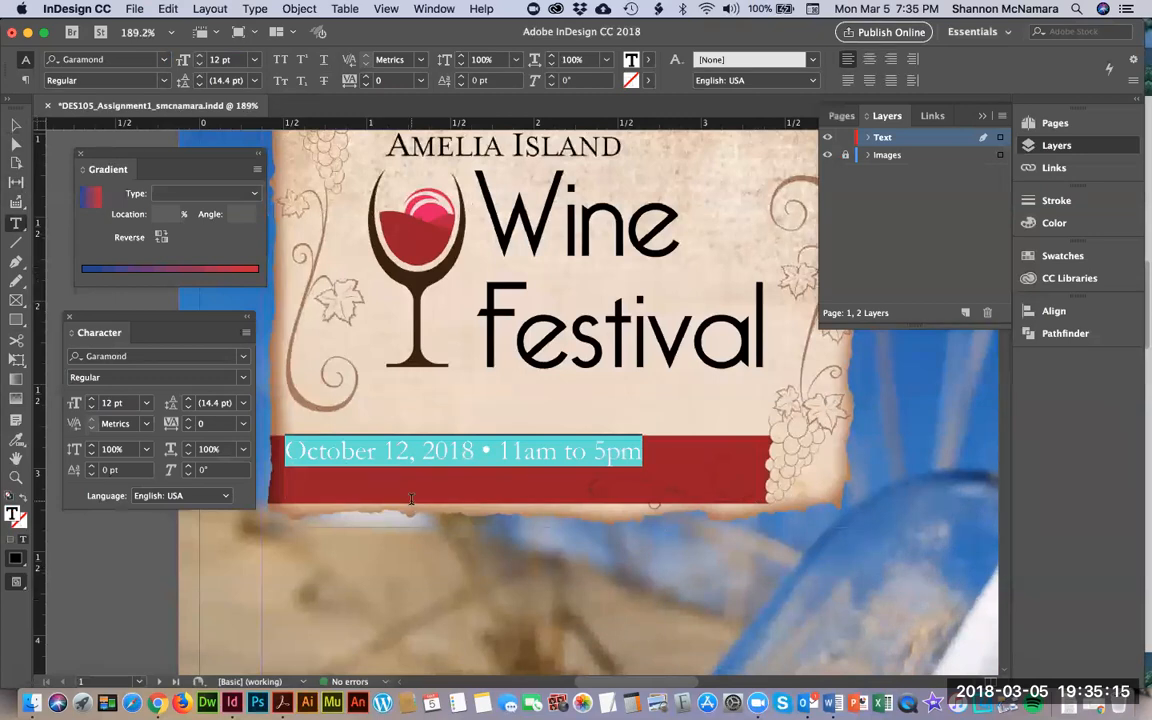
pyautogui.click(1050, 256)
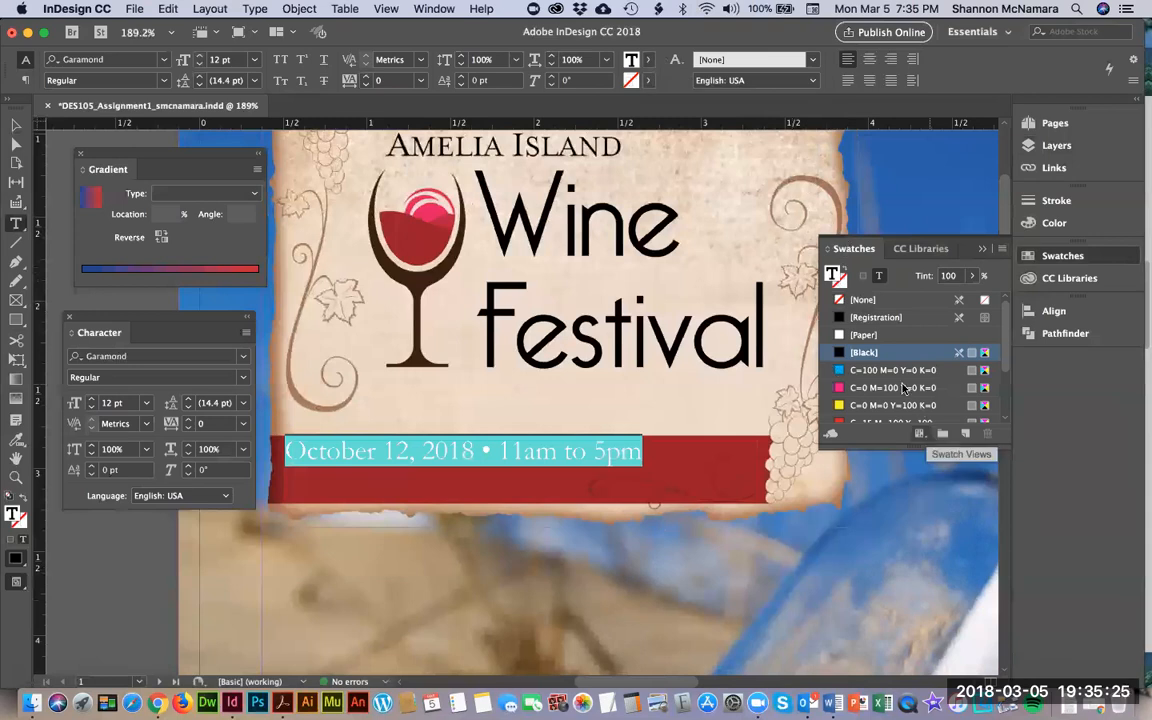
pyautogui.click(864, 336)
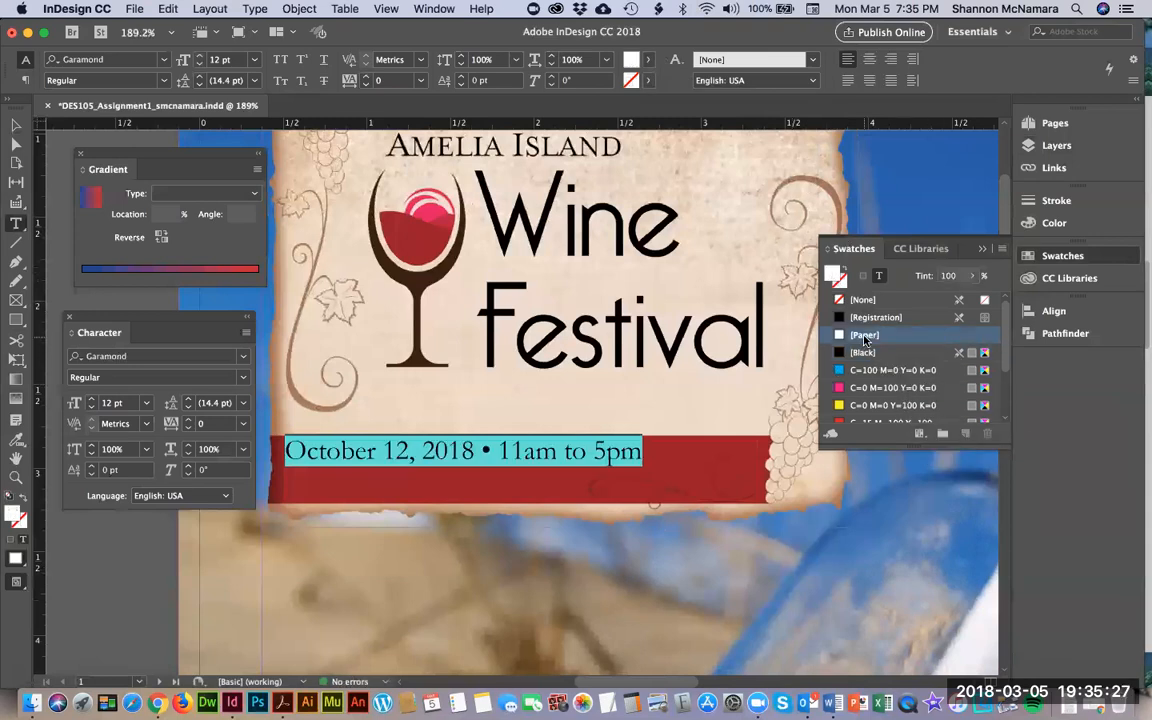
# Move the date text frame slightly down within the red banner.
pyautogui.press('Right')
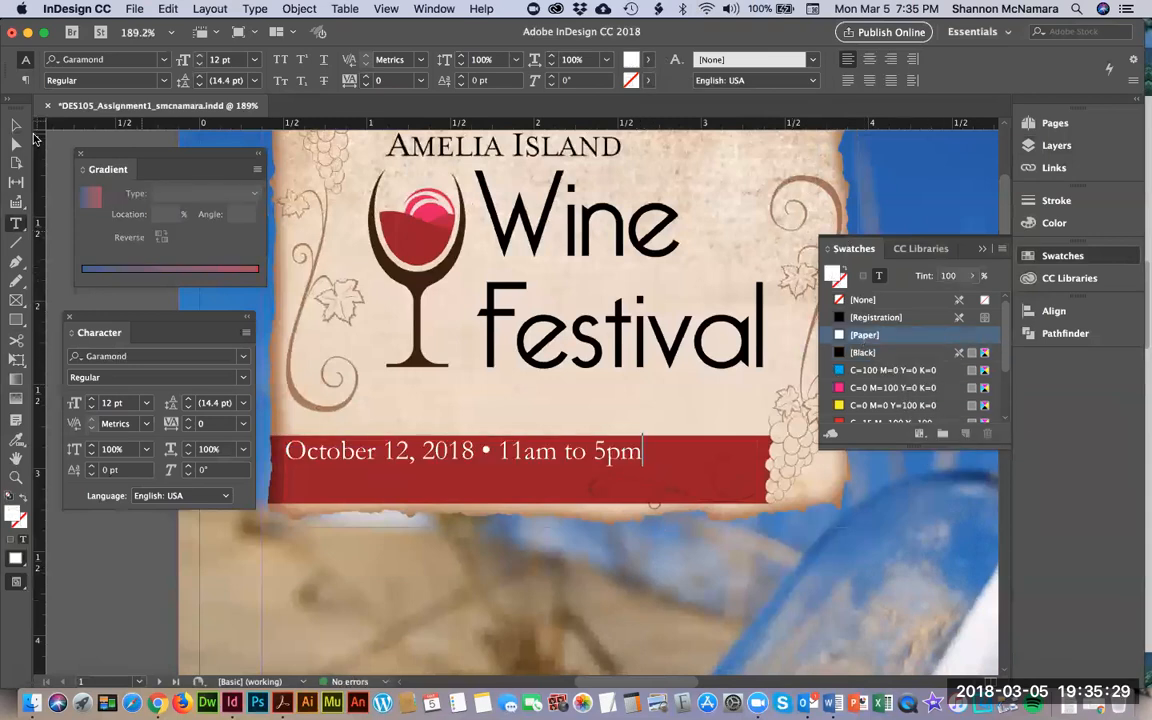
pyautogui.click(16, 125)
pyautogui.moveTo(522, 443); pyautogui.dragTo(522, 456)
# Set the whole date line to 15 pt and centre it within its frame.
pyautogui.doubleClick(376, 465)
pyautogui.press('super+a')
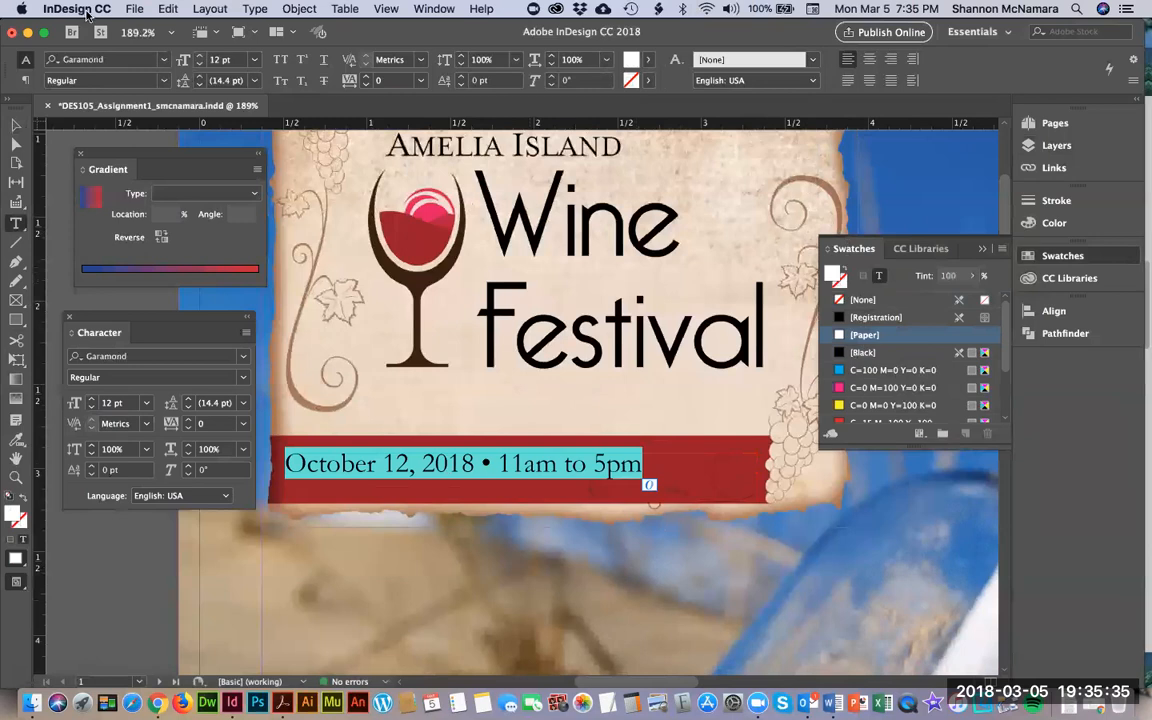
pyautogui.click(200, 56)
pyautogui.click(199, 56)
pyautogui.click(199, 56)
pyautogui.click(199, 56)
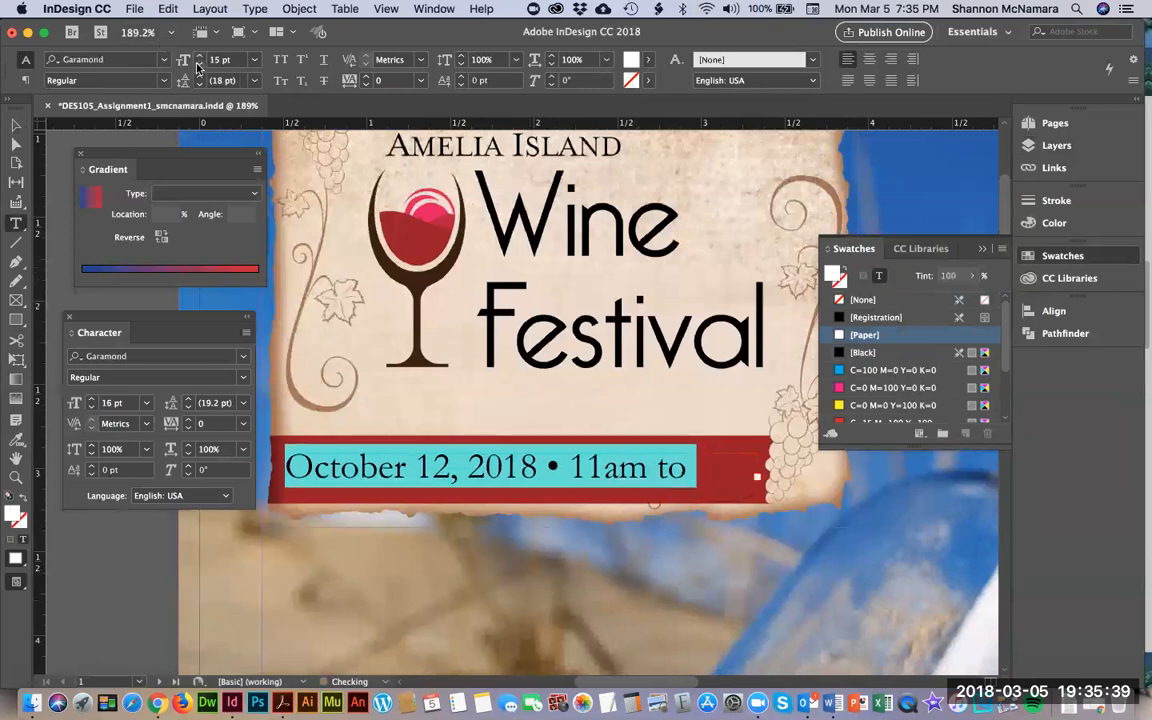
pyautogui.click(199, 63)
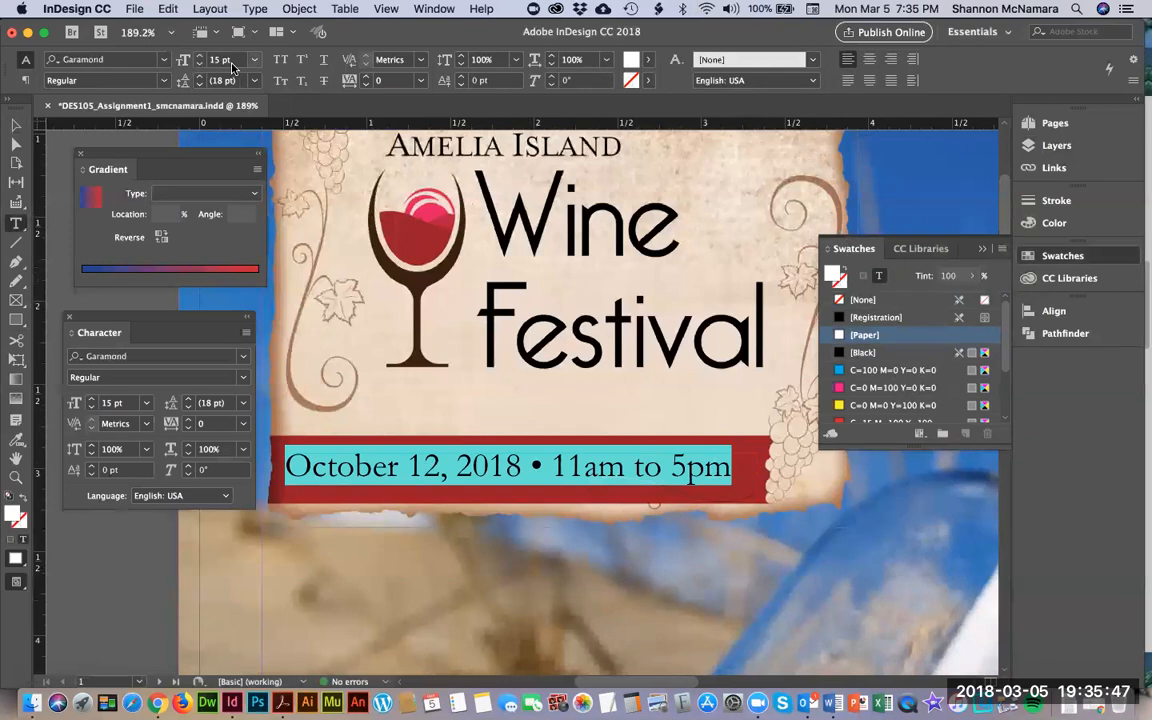
pyautogui.click(867, 61)
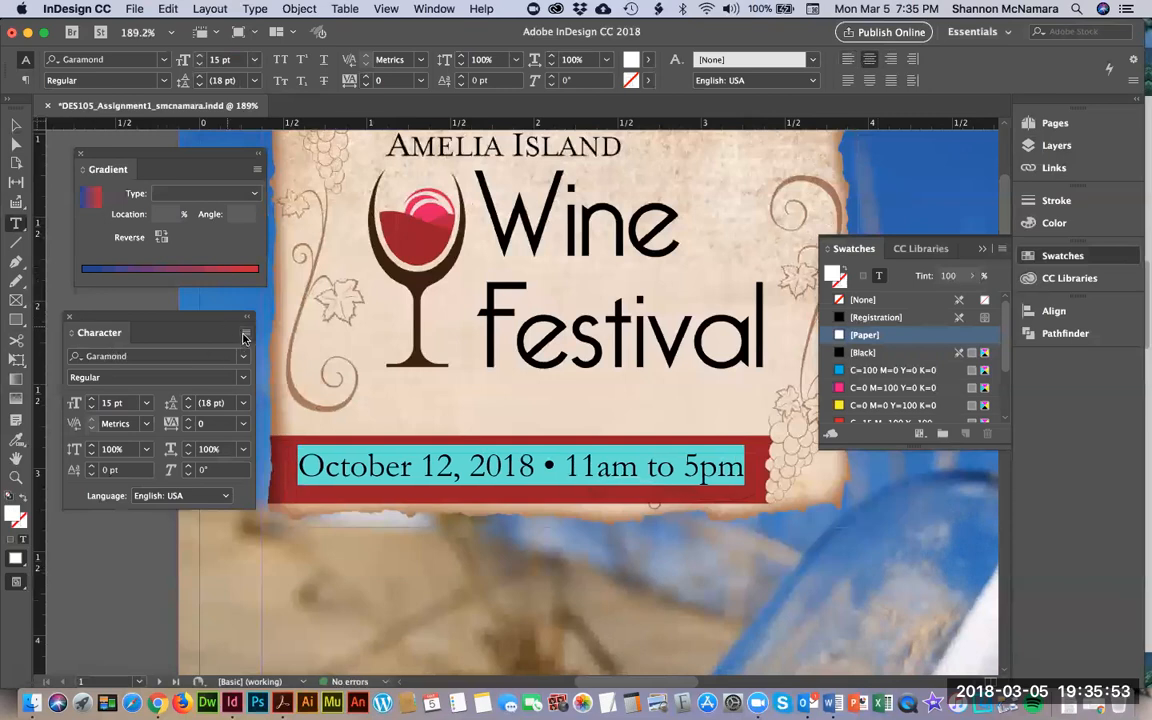
# Show the Paragraph panel, group it with the Character panel, and dock both below Align and Pathfinder.
pyautogui.click(435, 10)
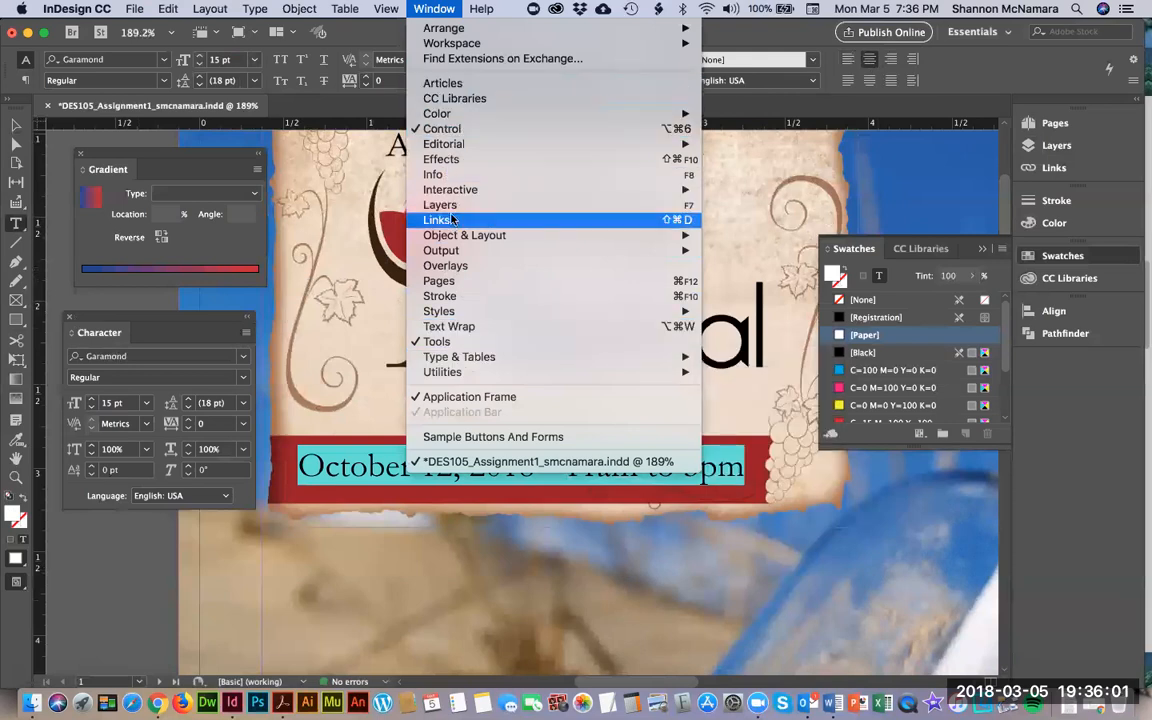
pyautogui.moveTo(459, 143)
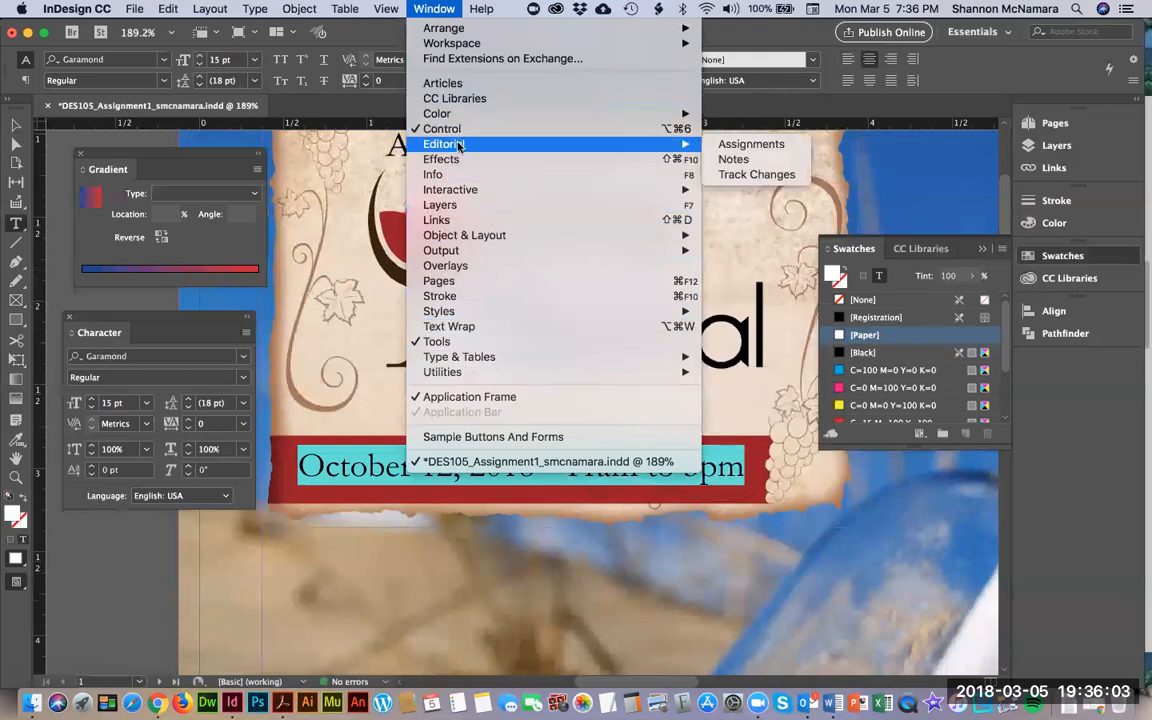
pyautogui.moveTo(459, 357)
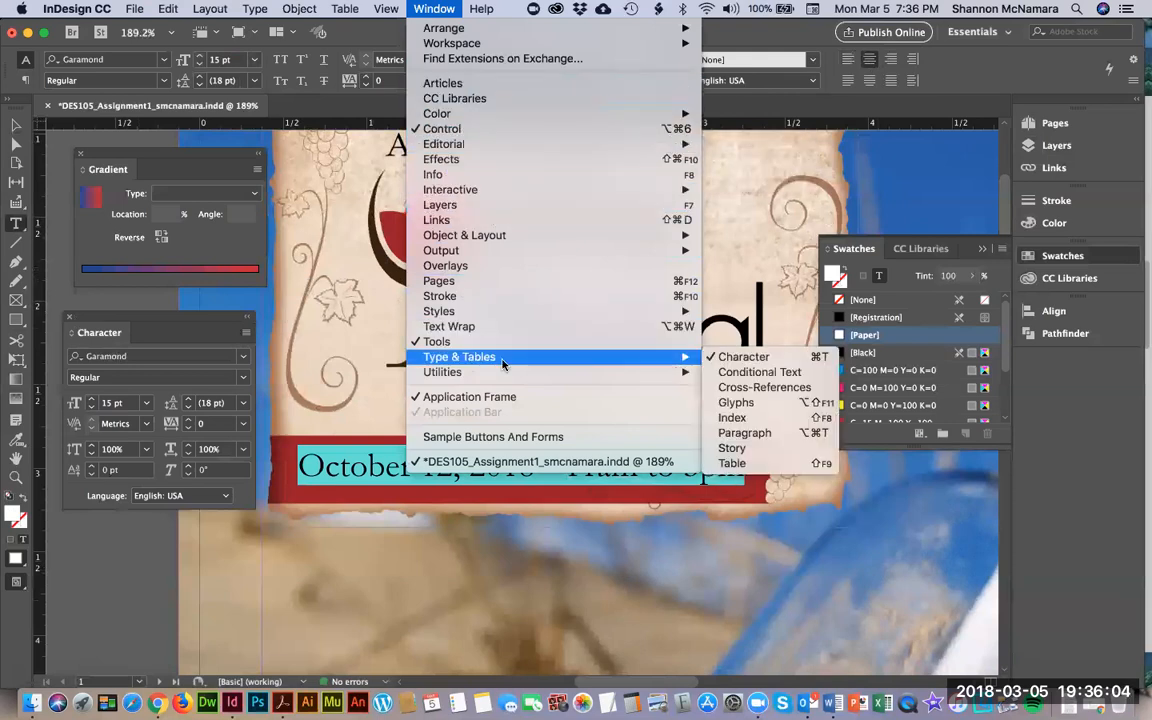
pyautogui.click(740, 440)
pyautogui.moveTo(530, 311); pyautogui.dragTo(141, 340)
pyautogui.click(93, 338)
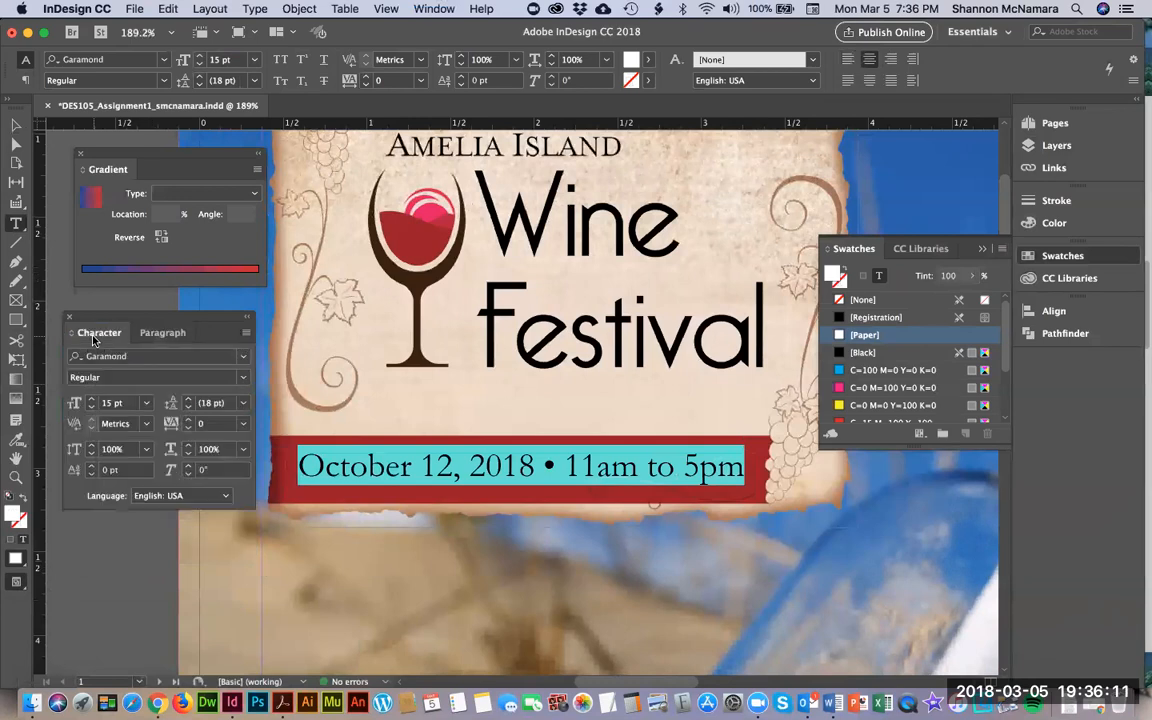
pyautogui.click(162, 332)
pyautogui.moveTo(210, 332); pyautogui.dragTo(1081, 376)
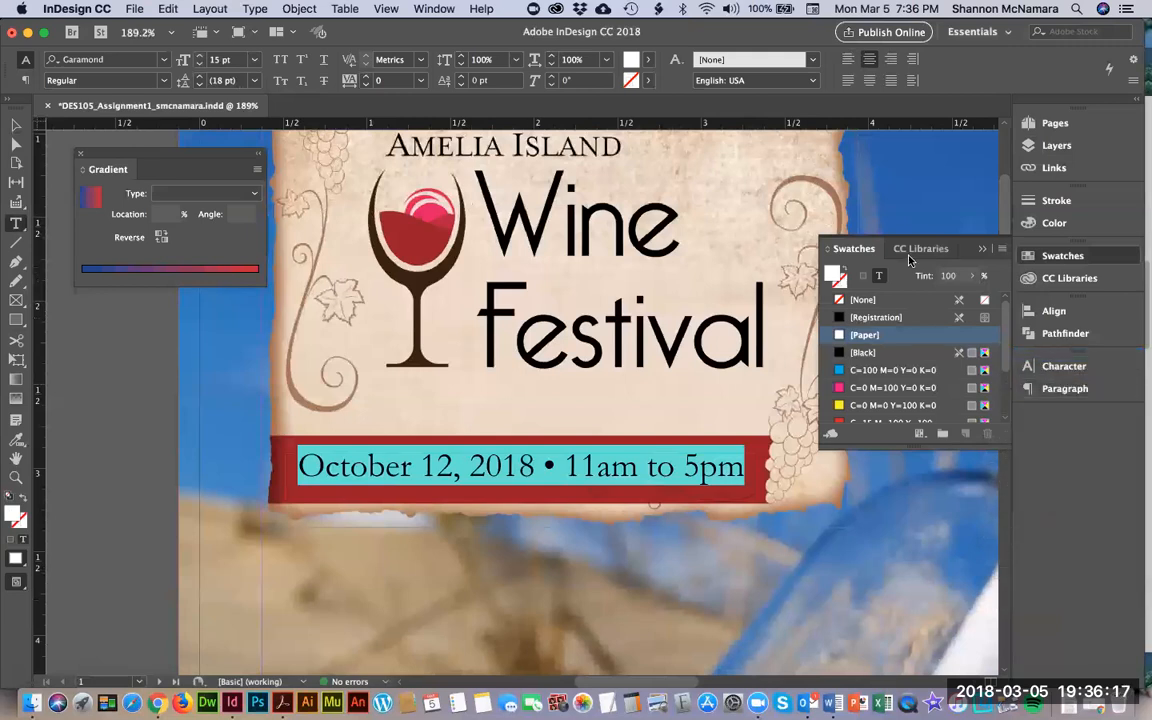
# Collapse the Swatches panel, close the Gradient panel, and deselect the date frame.
pyautogui.click(982, 249)
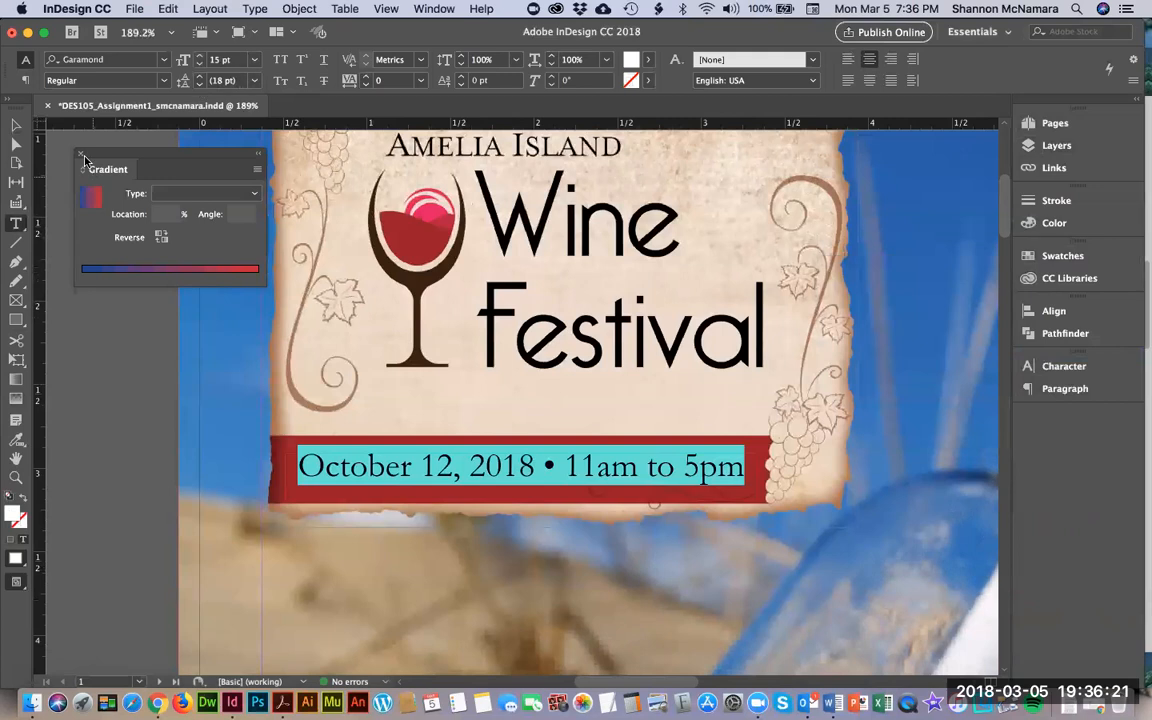
pyautogui.click(82, 156)
pyautogui.click(15, 122)
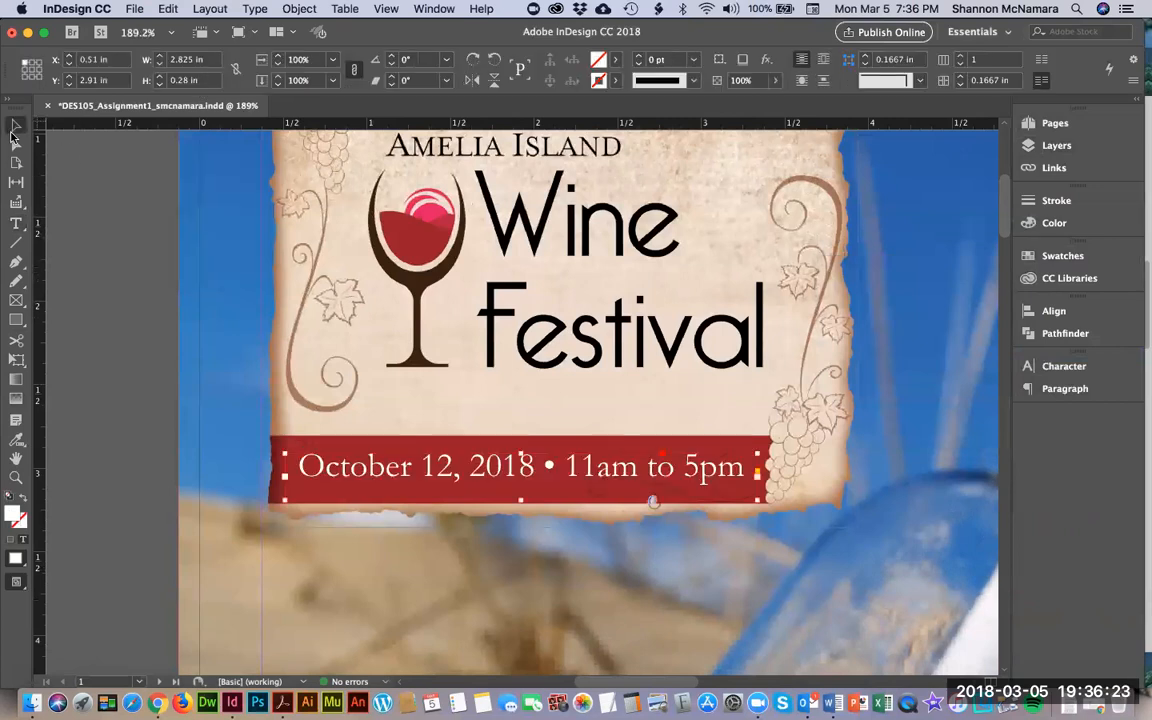
pyautogui.click(112, 222)
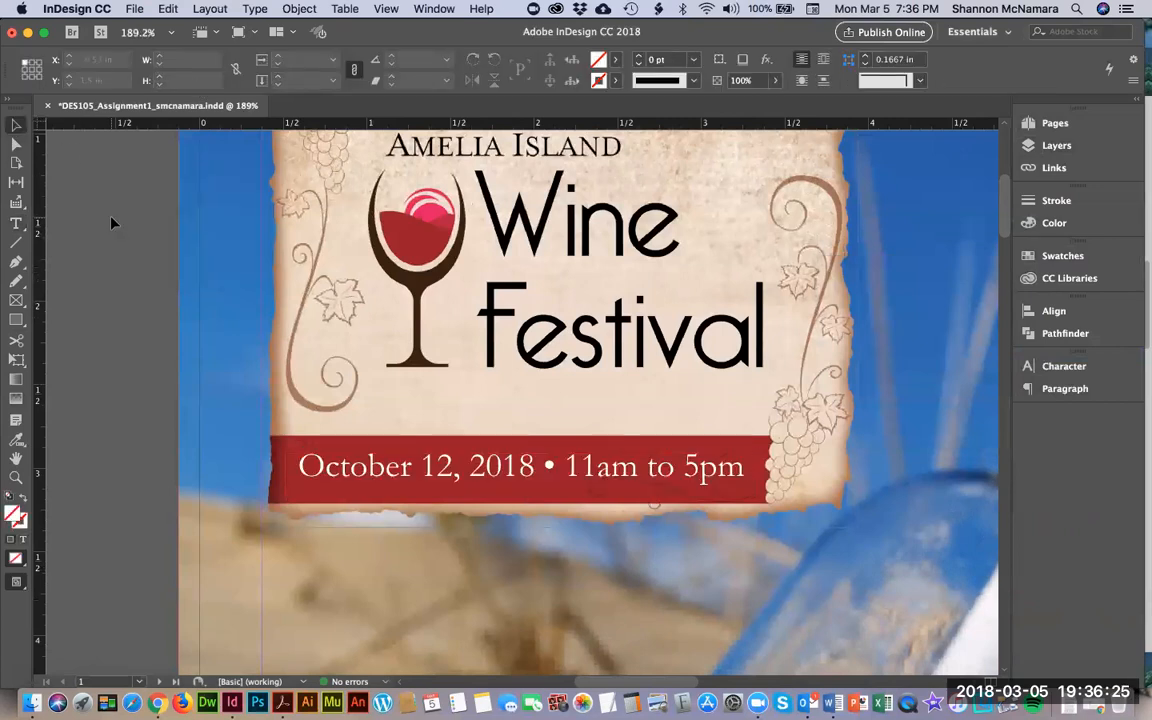
# Draw a rectangle about 7.06 in wide and 0.73 in high from the Farmers Market logo to the page's opposite edge.
pyautogui.press('super+0')
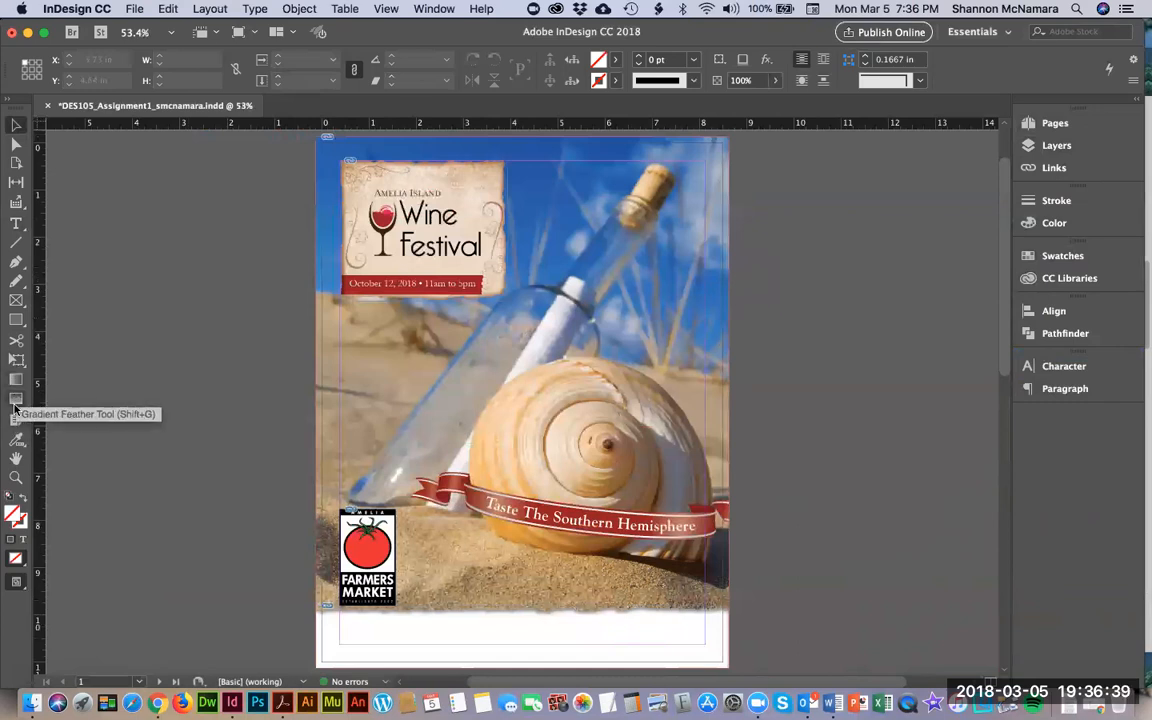
pyautogui.click(16, 319)
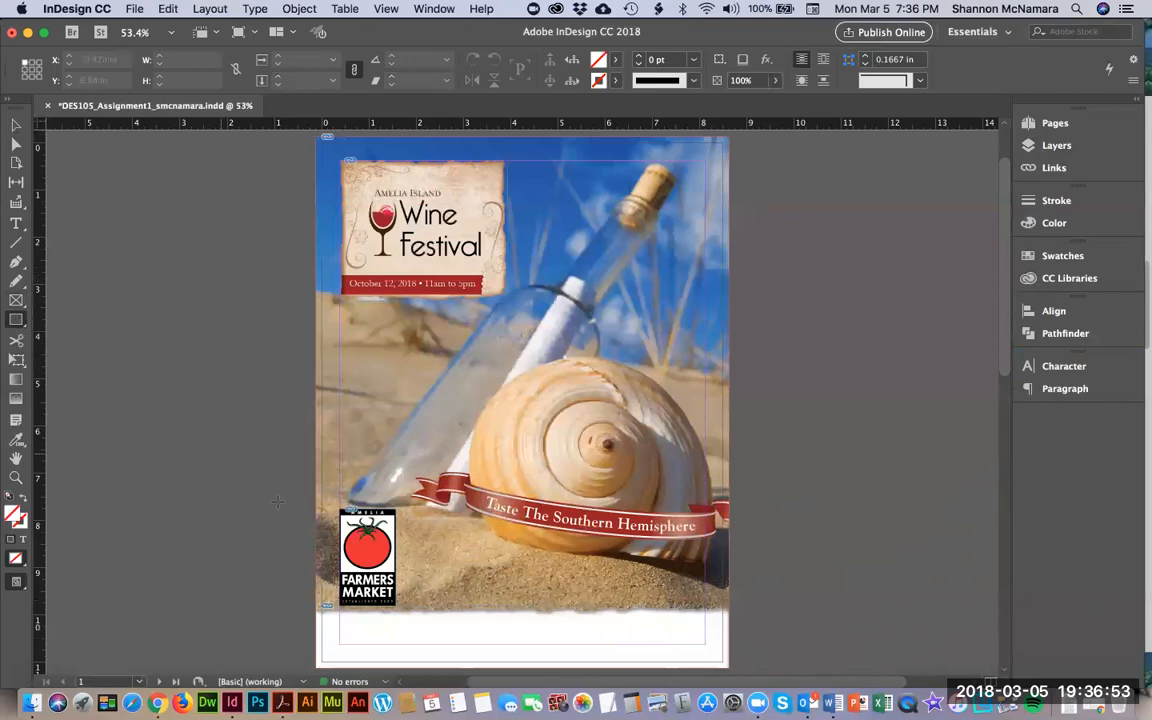
pyautogui.moveTo(399, 561); pyautogui.dragTo(729, 598)
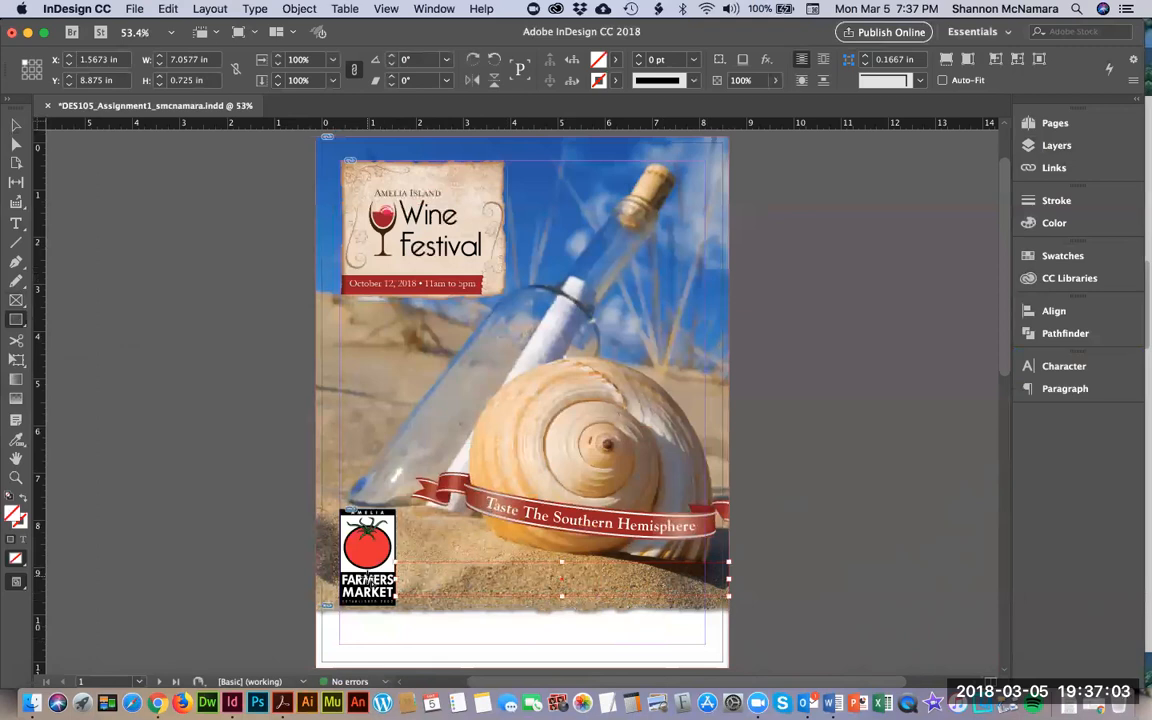
# Fill the new rectangle with the linear blue-to-red gradient and select its blue colour stop.
pyautogui.click(19, 381)
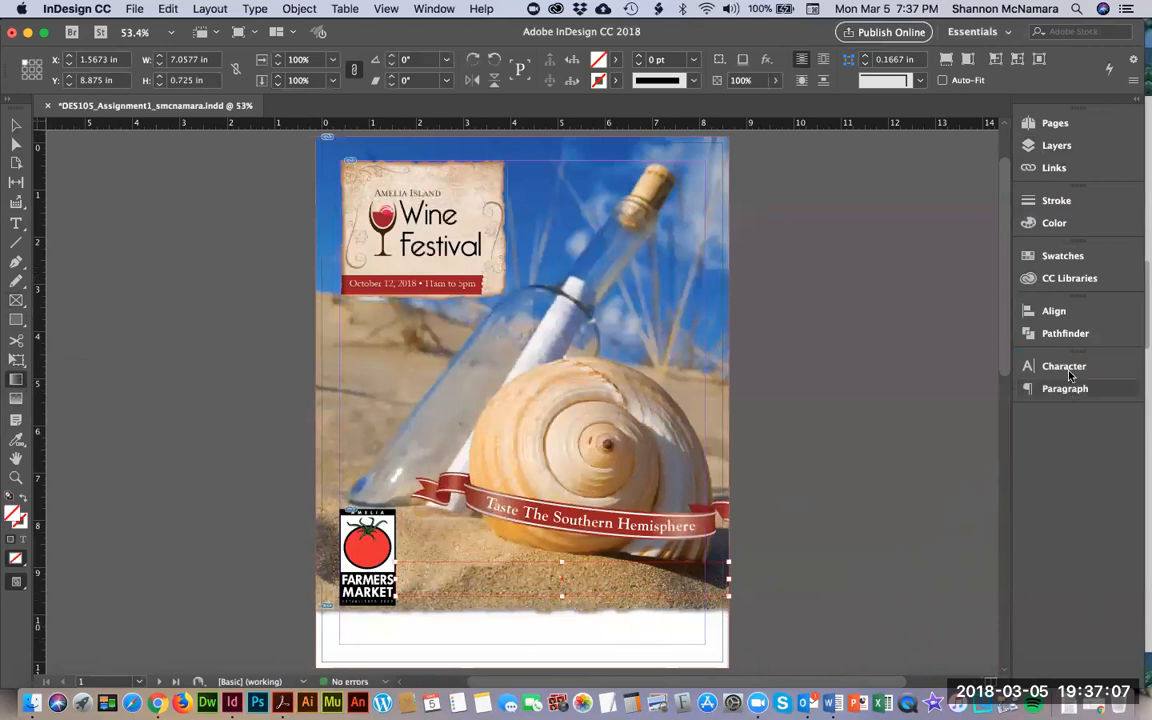
pyautogui.click(434, 8)
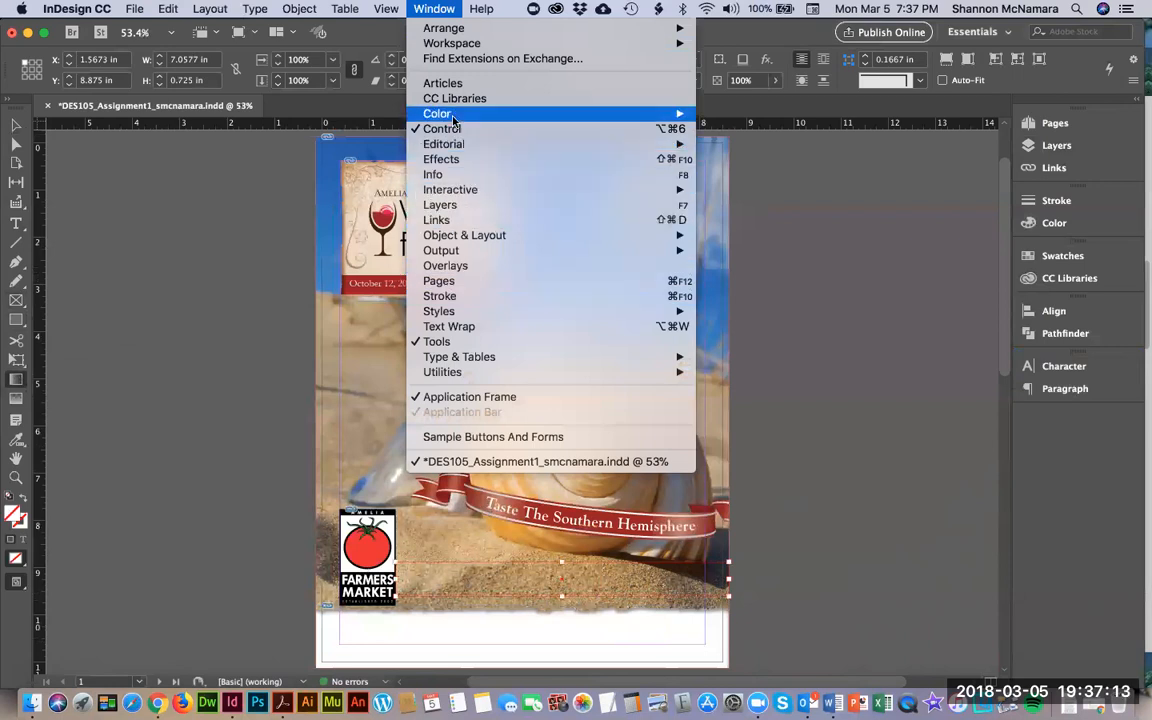
pyautogui.moveTo(440, 113)
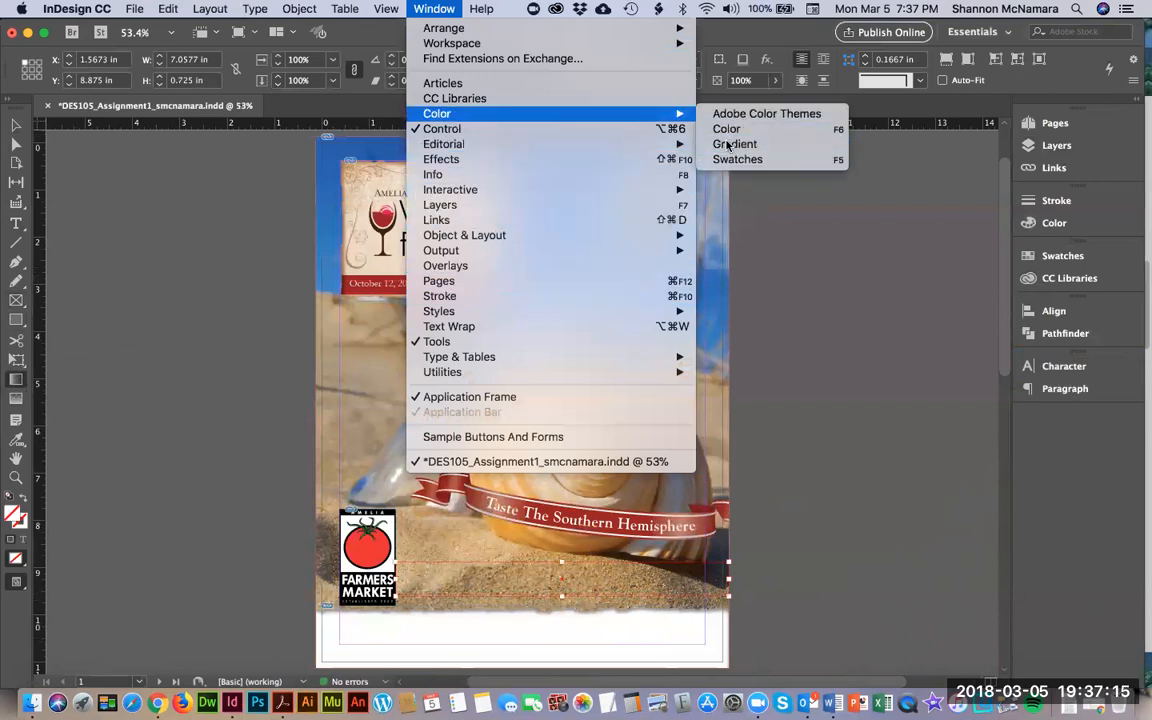
pyautogui.click(728, 146)
pyautogui.click(88, 272)
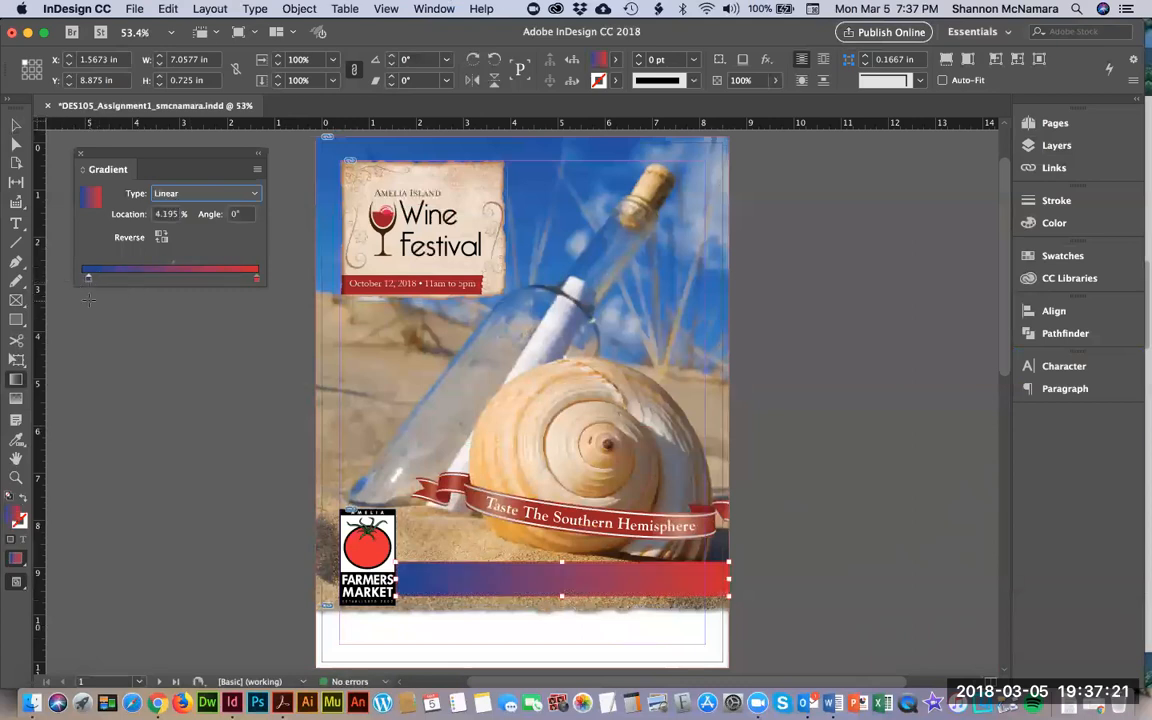
pyautogui.click(617, 63)
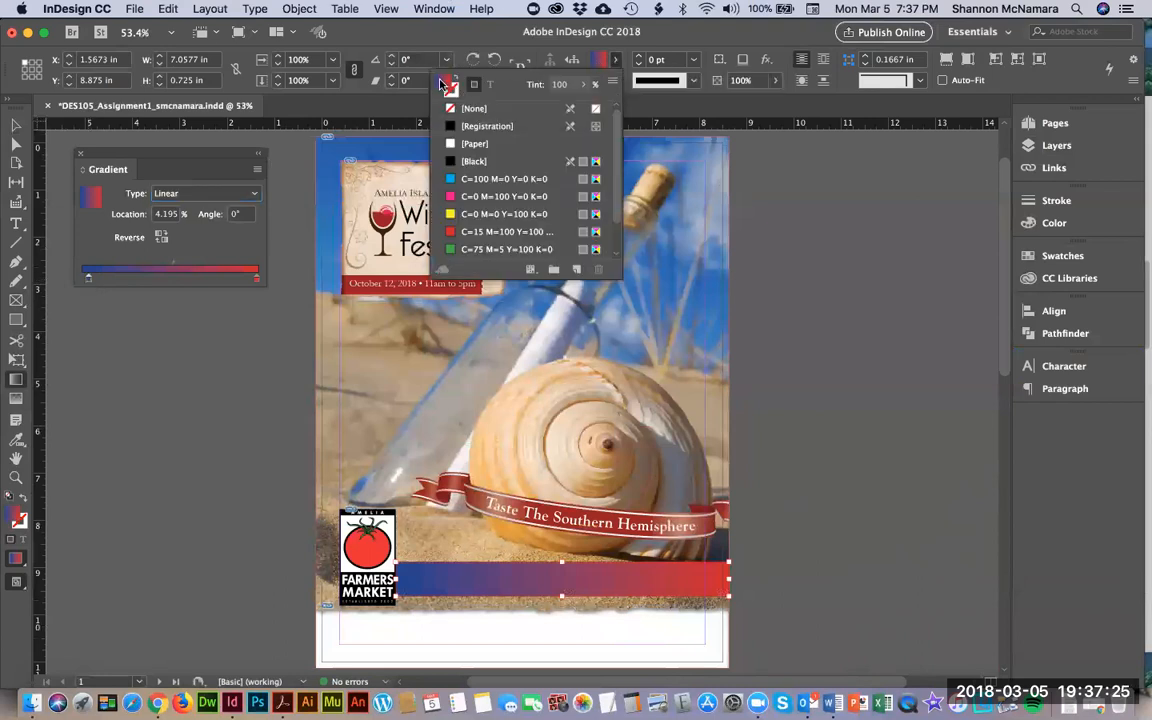
pyautogui.click(87, 280)
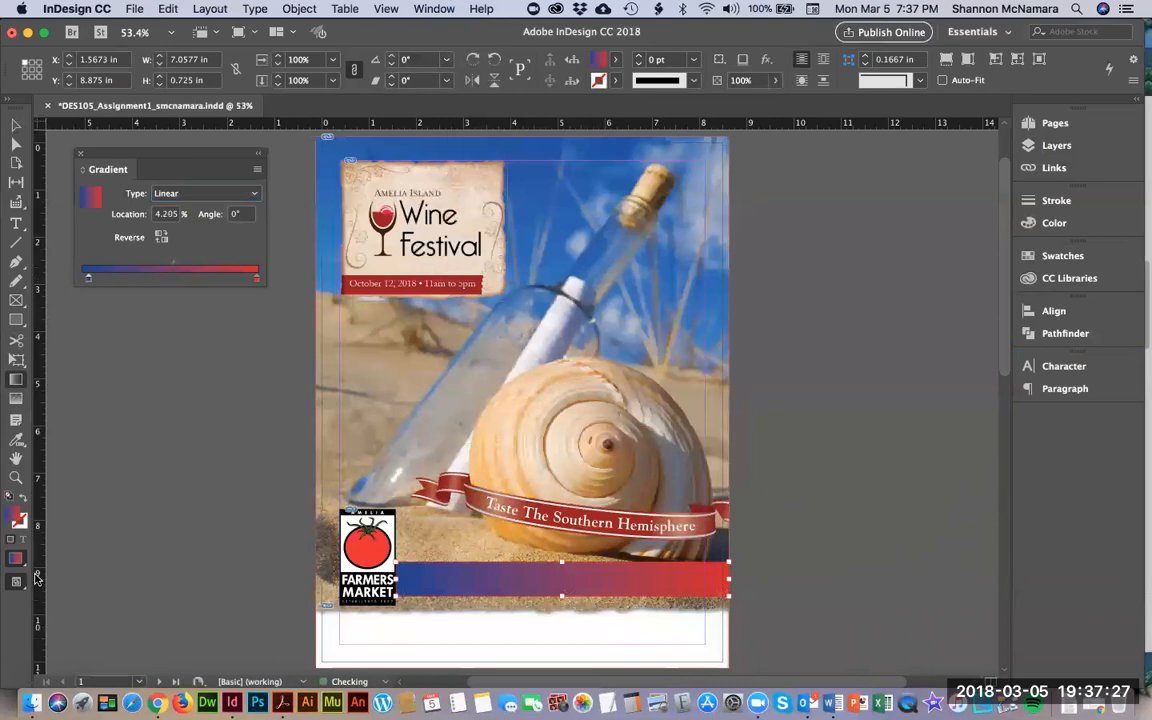
pyautogui.doubleClick(15, 514)
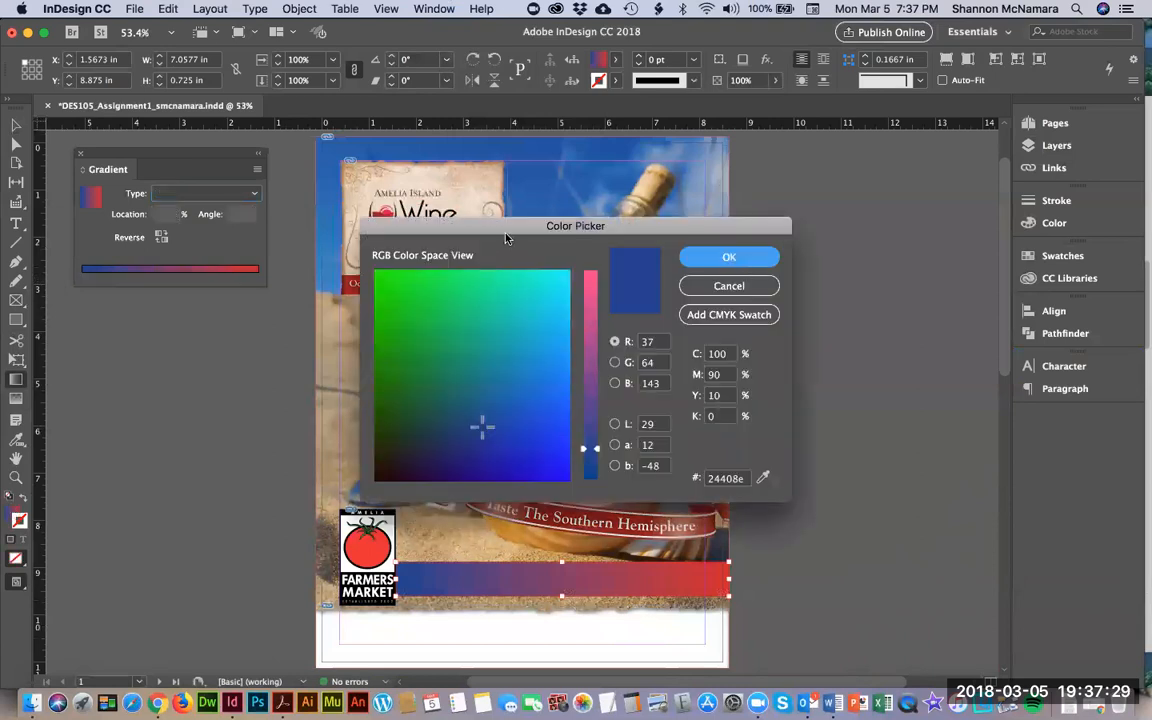
pyautogui.moveTo(532, 221); pyautogui.dragTo(830, 196)
pyautogui.click(1068, 252)
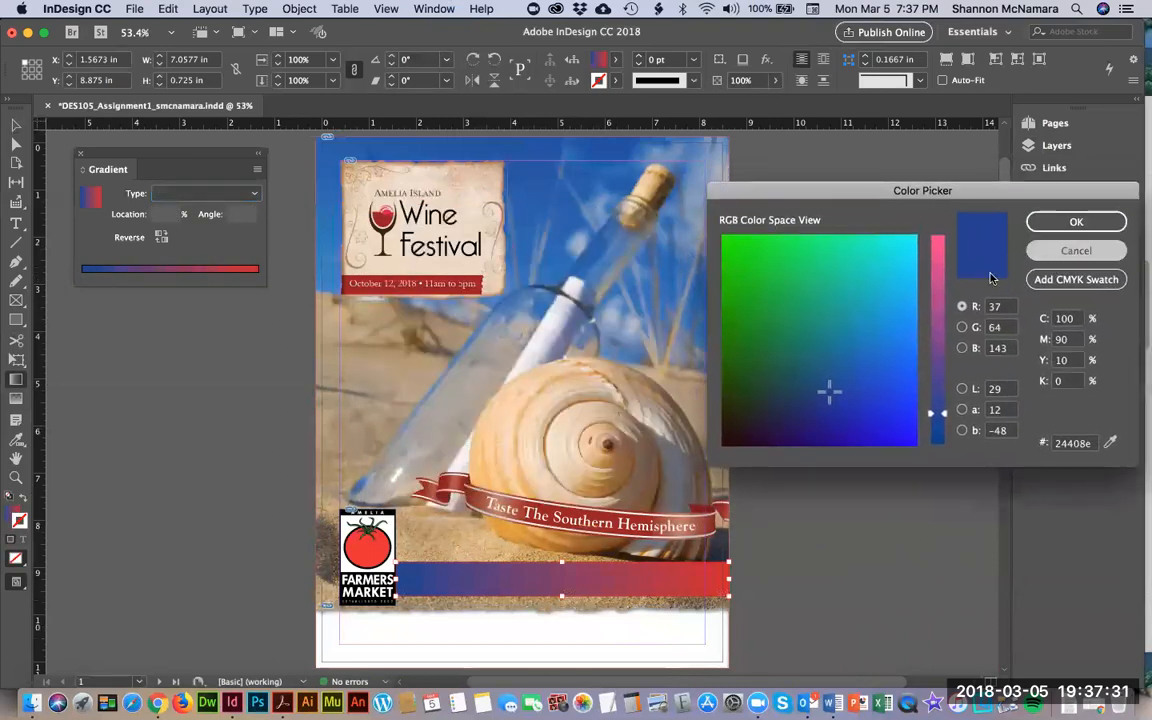
pyautogui.doubleClick(15, 518)
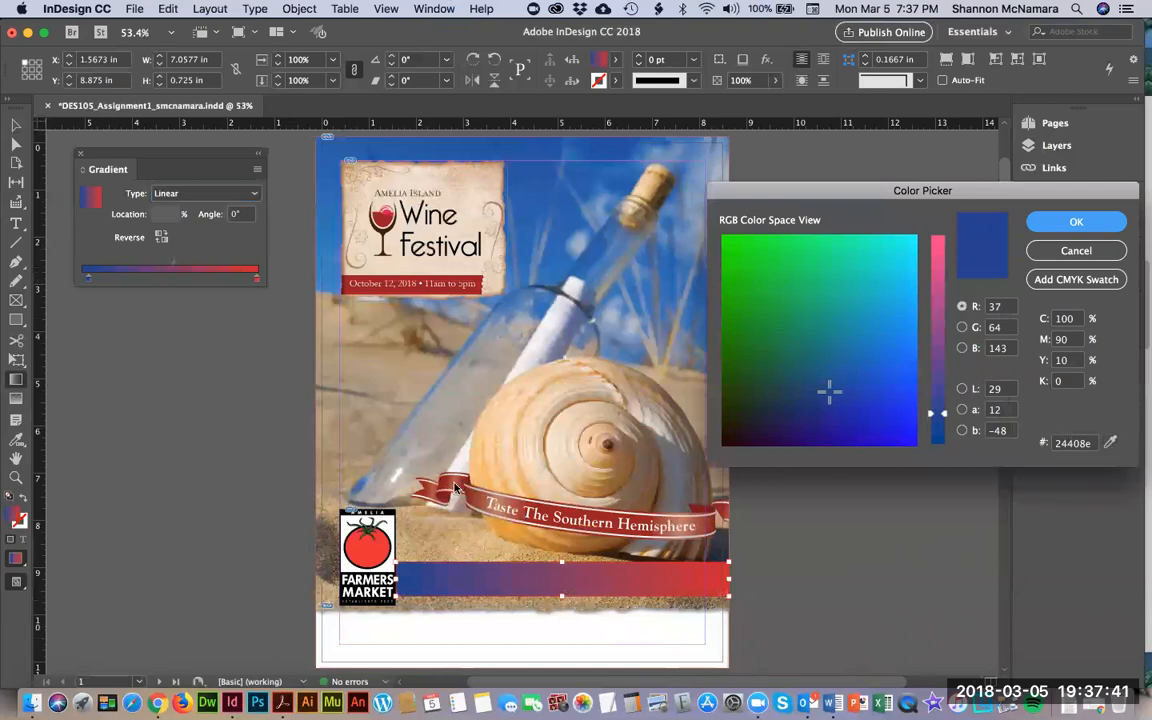
pyautogui.click(1112, 444)
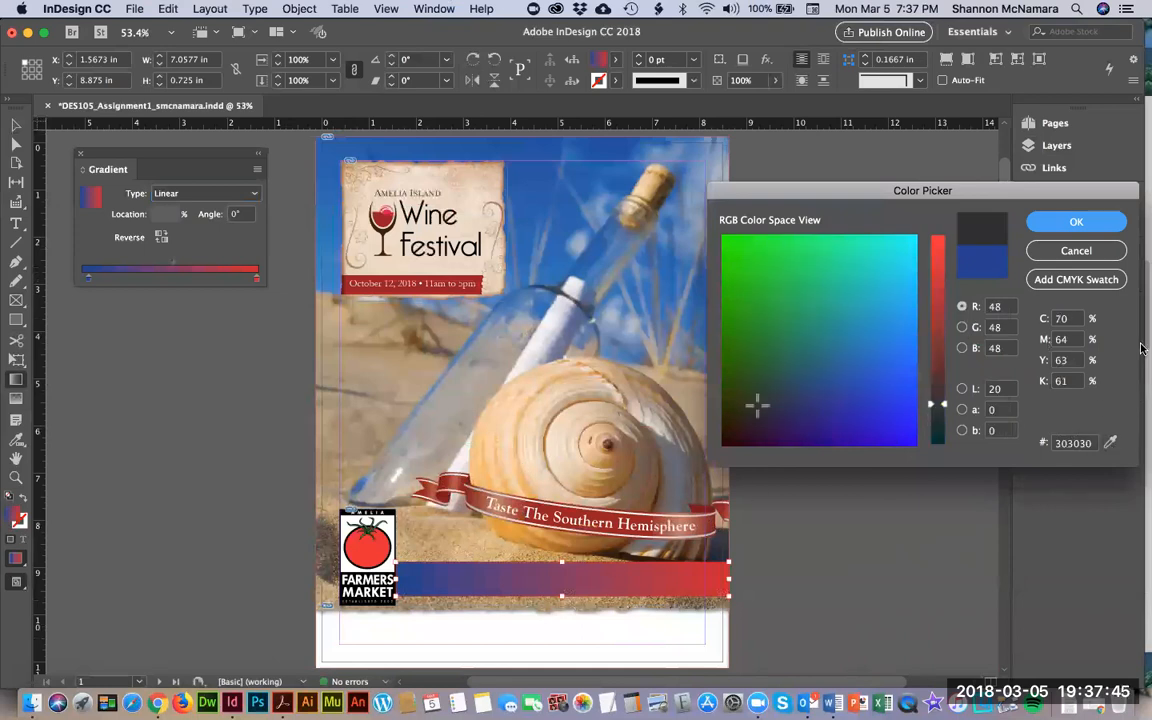
pyautogui.click(1090, 256)
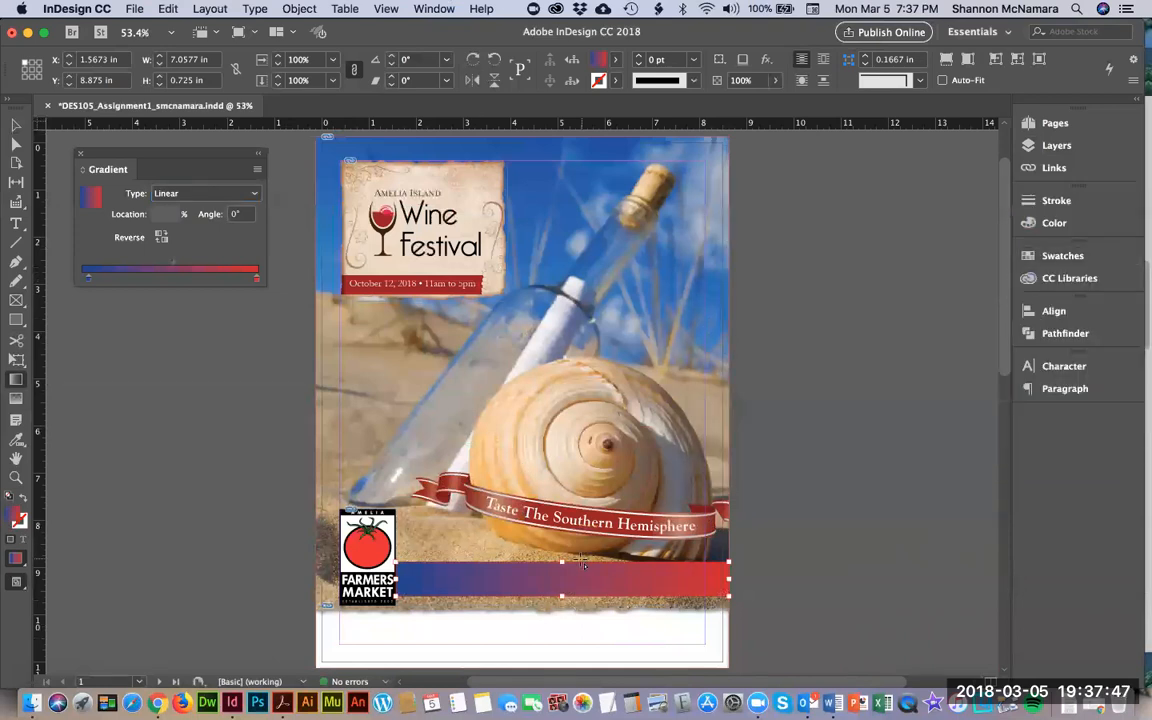
# Try to recolour the gradient's blue stop to pink, RGB 232, 64, 143, through the fill's Color Picker.
pyautogui.doubleClick(12, 516)
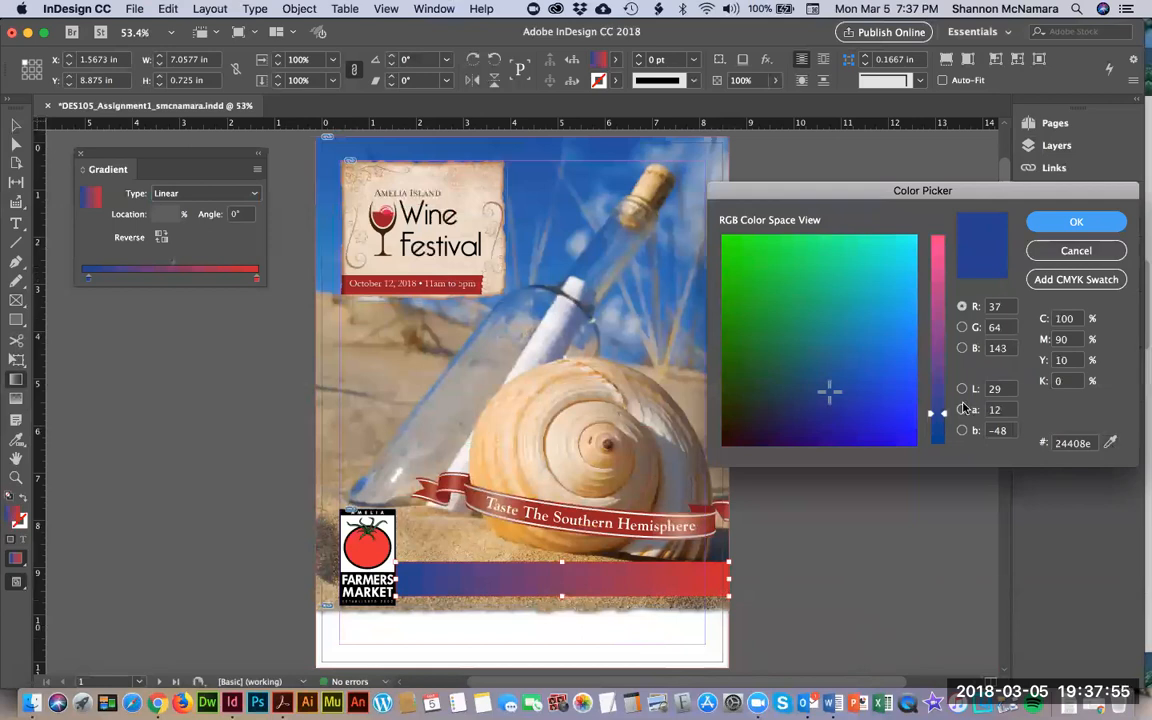
pyautogui.moveTo(960, 410); pyautogui.dragTo(953, 259)
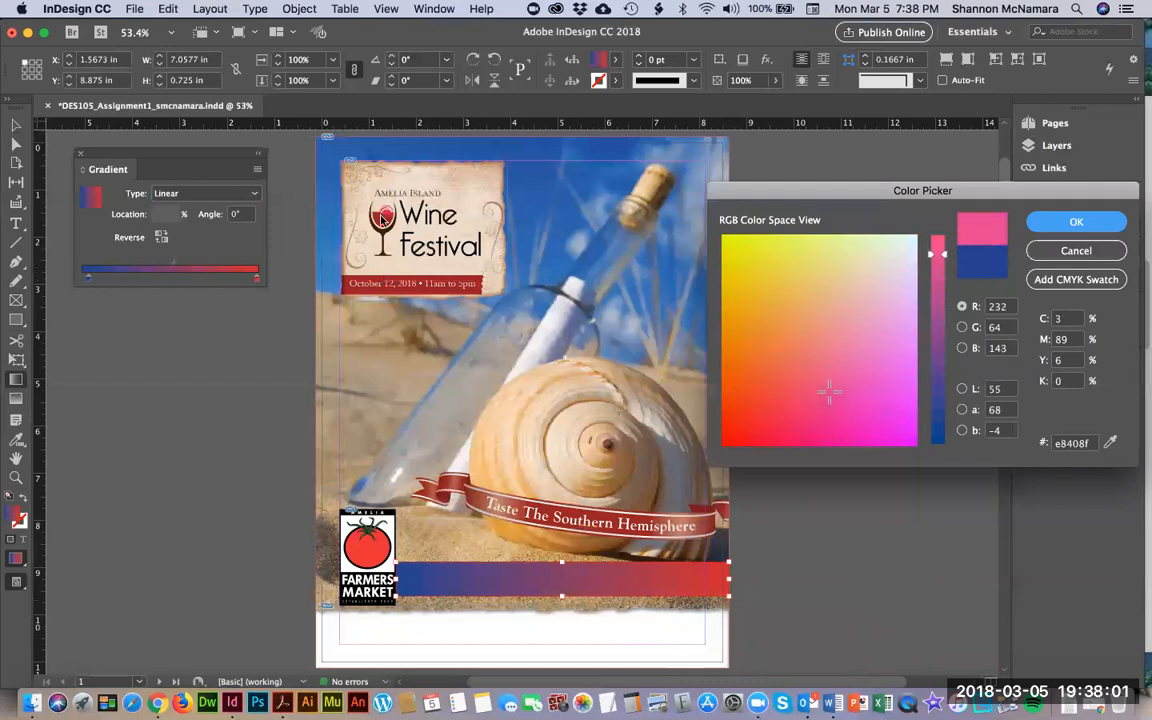
pyautogui.click(1076, 221)
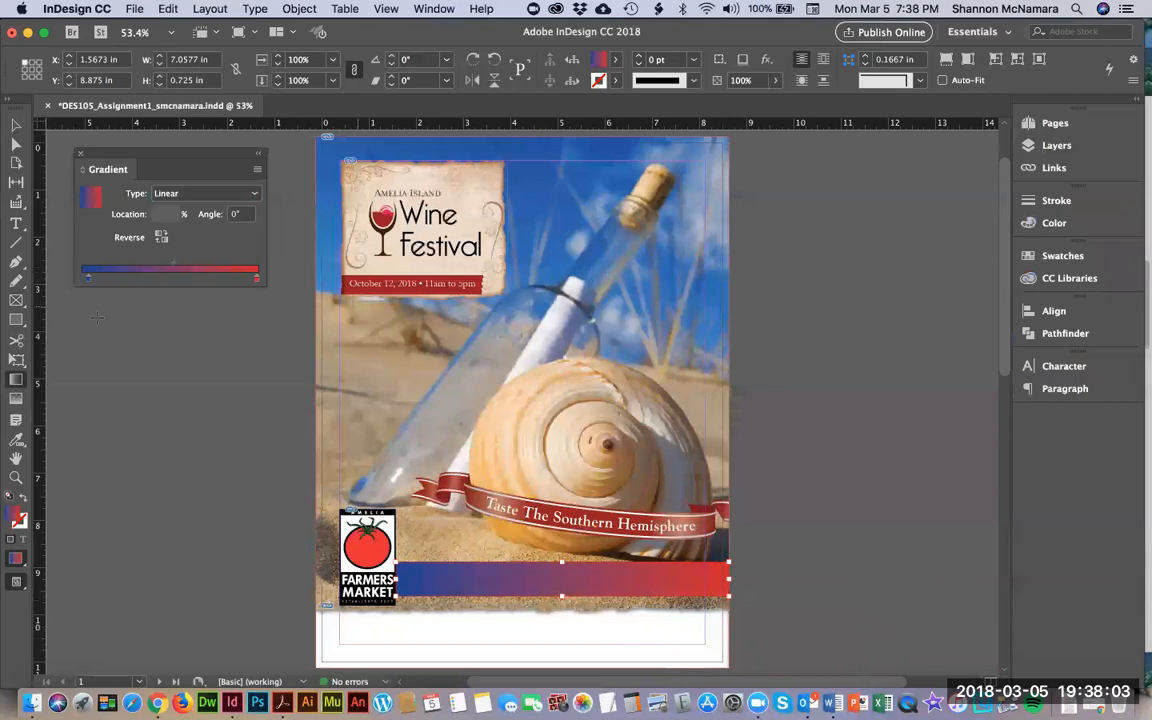
# Sample the wine red from the logo's glass with the Eyedropper tool to fill the bar beside the Farmers Market logo.
pyautogui.click(16, 124)
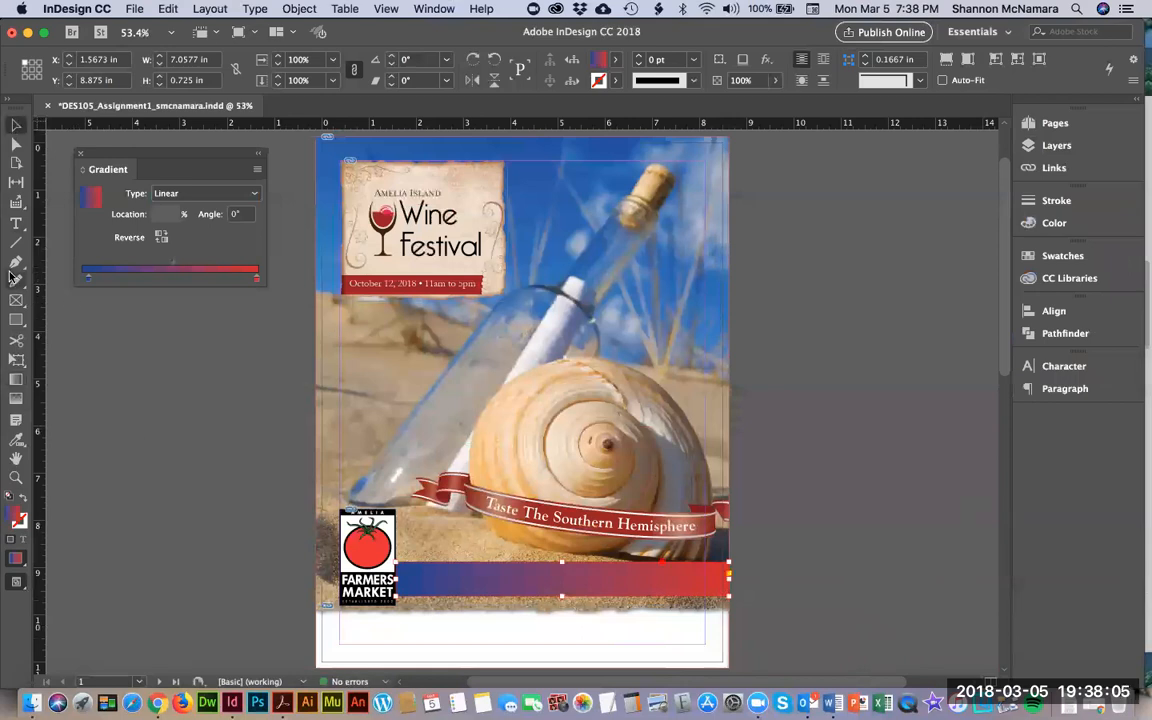
pyautogui.click(18, 441)
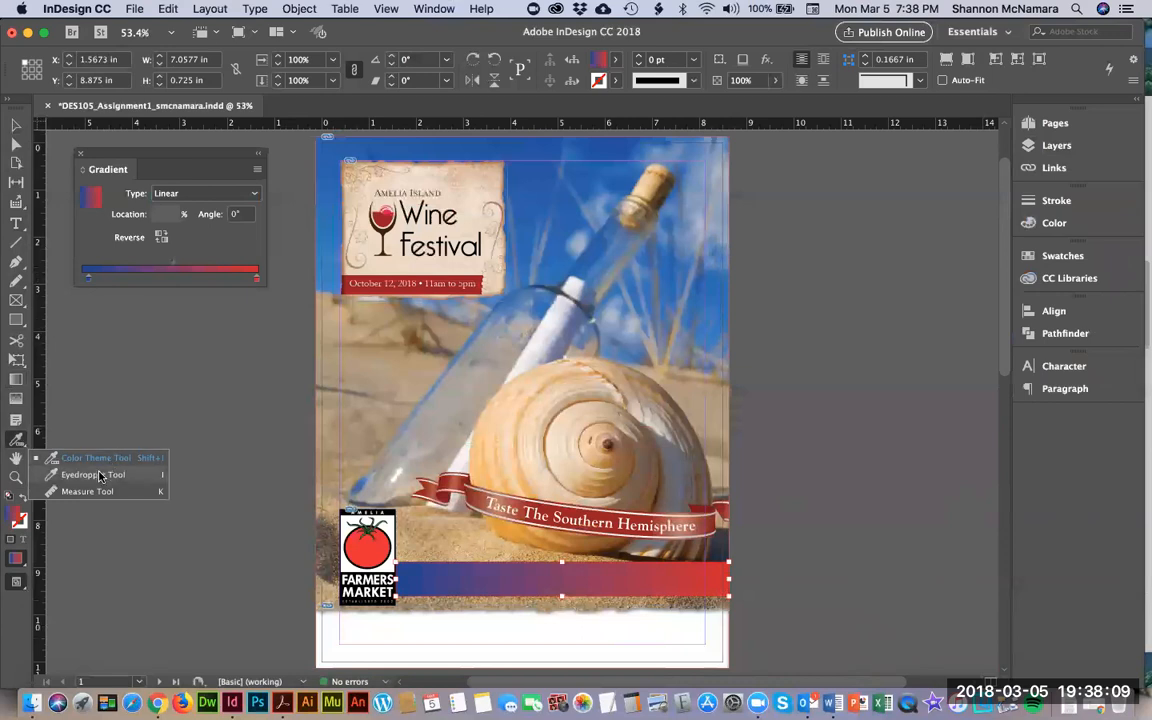
pyautogui.click(95, 475)
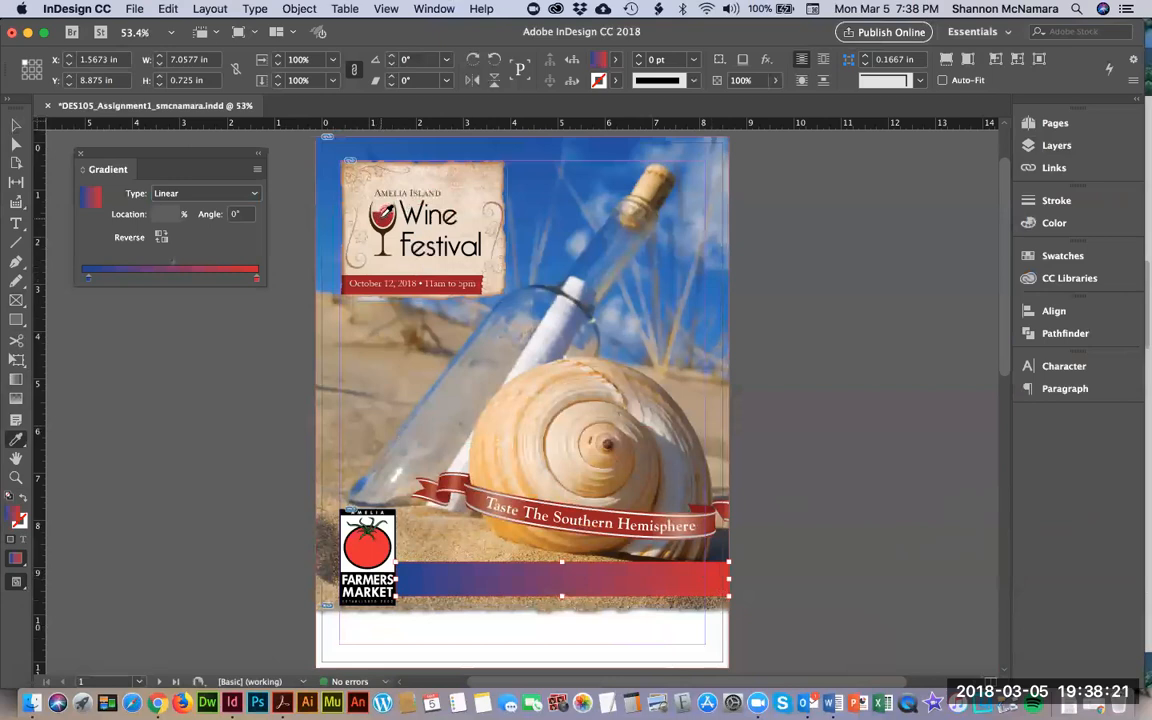
pyautogui.click(384, 214)
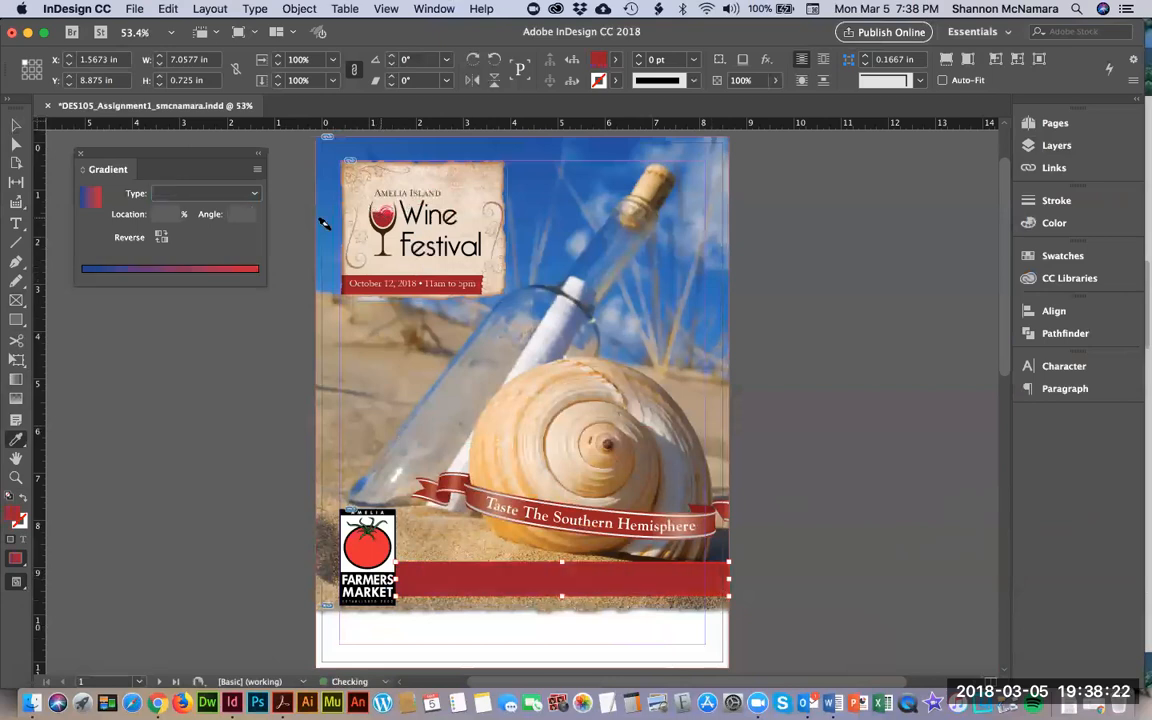
# Add the sampled red, C=25 M=100 Y=92 K=24, as a CMYK swatch through the fill's Color Picker.
pyautogui.doubleClick(15, 519)
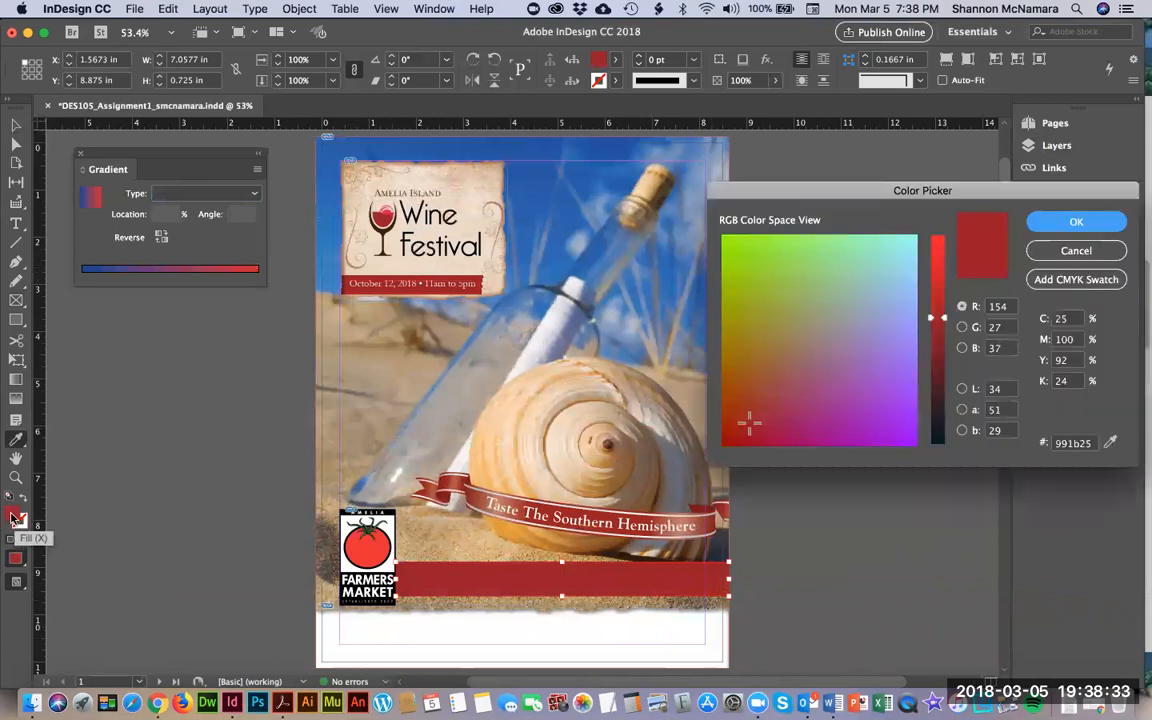
pyautogui.click(1063, 285)
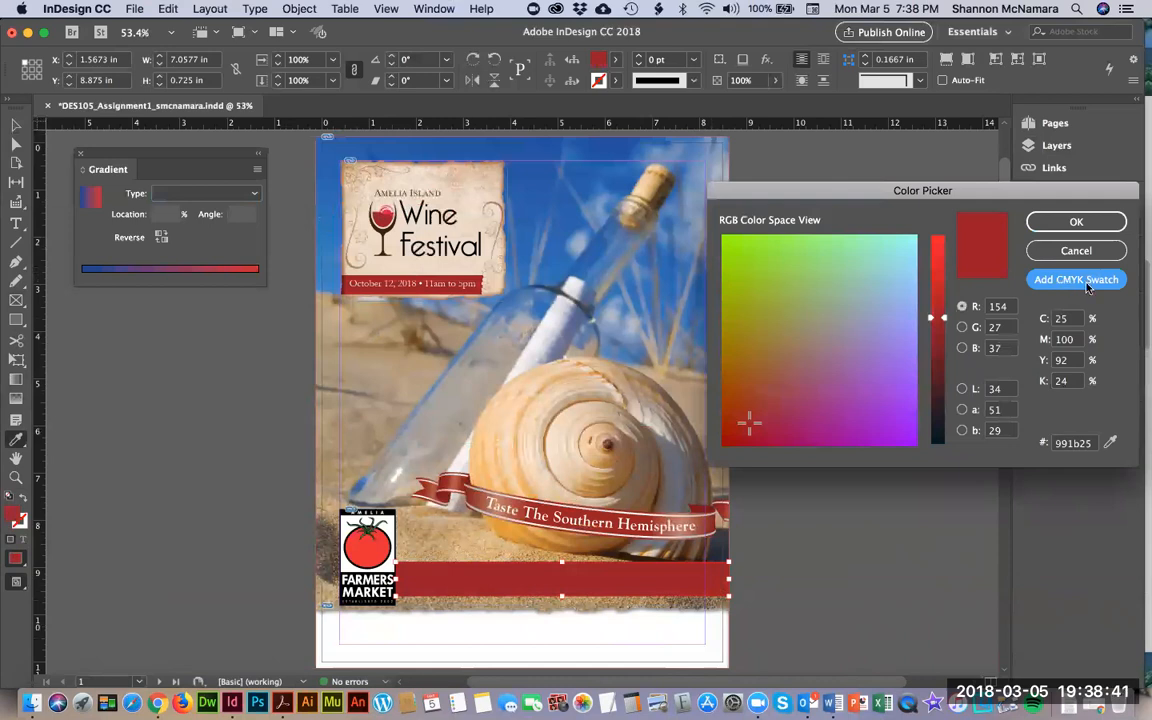
pyautogui.click(1076, 221)
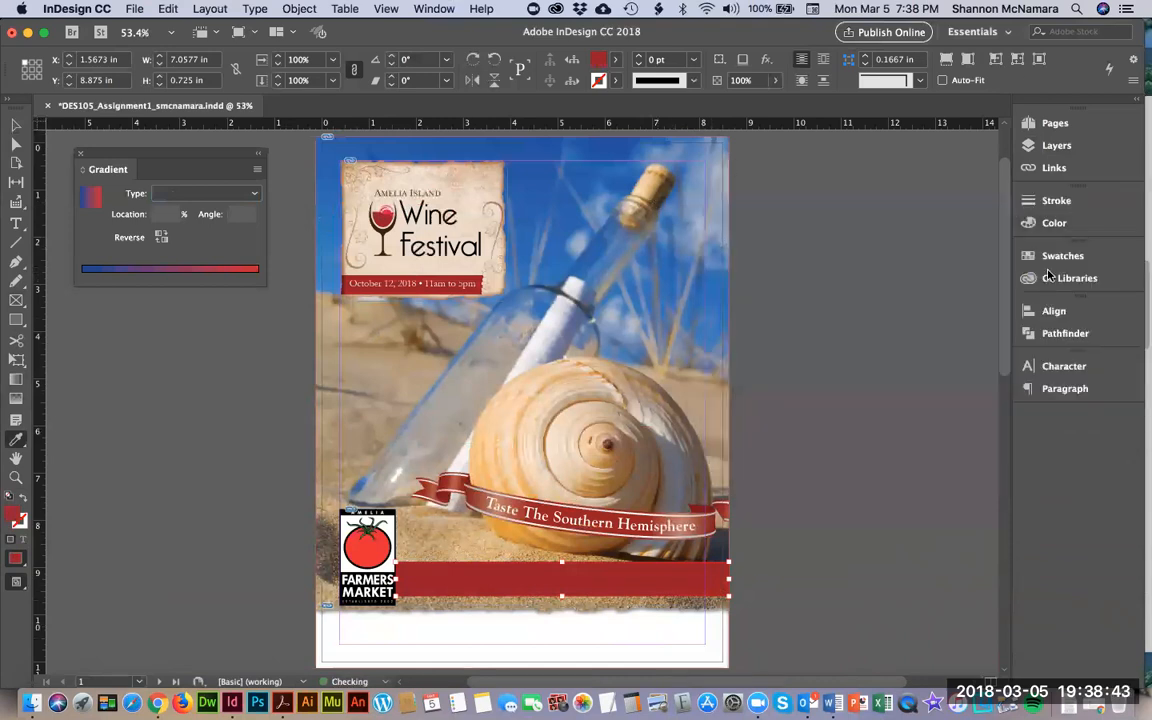
# Delete the duplicate C=25 M=100 Y=92 K=24 swatch, replacing it with the defined swatch [Black].
pyautogui.click(1055, 257)
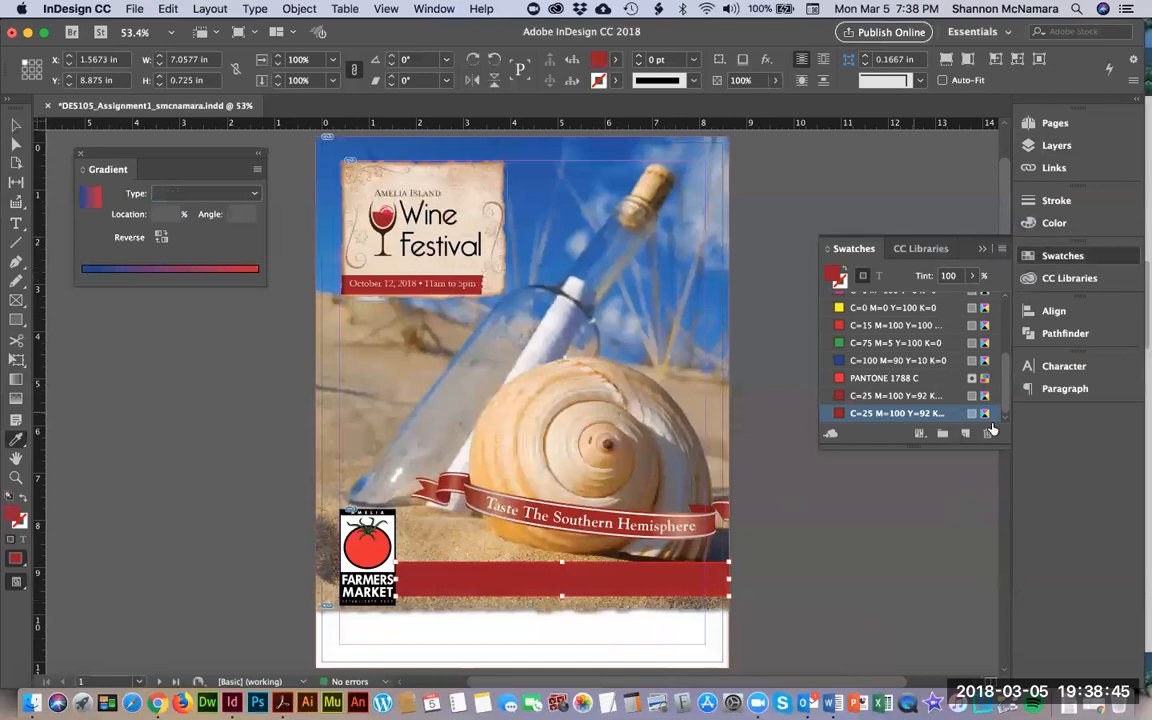
pyautogui.click(989, 432)
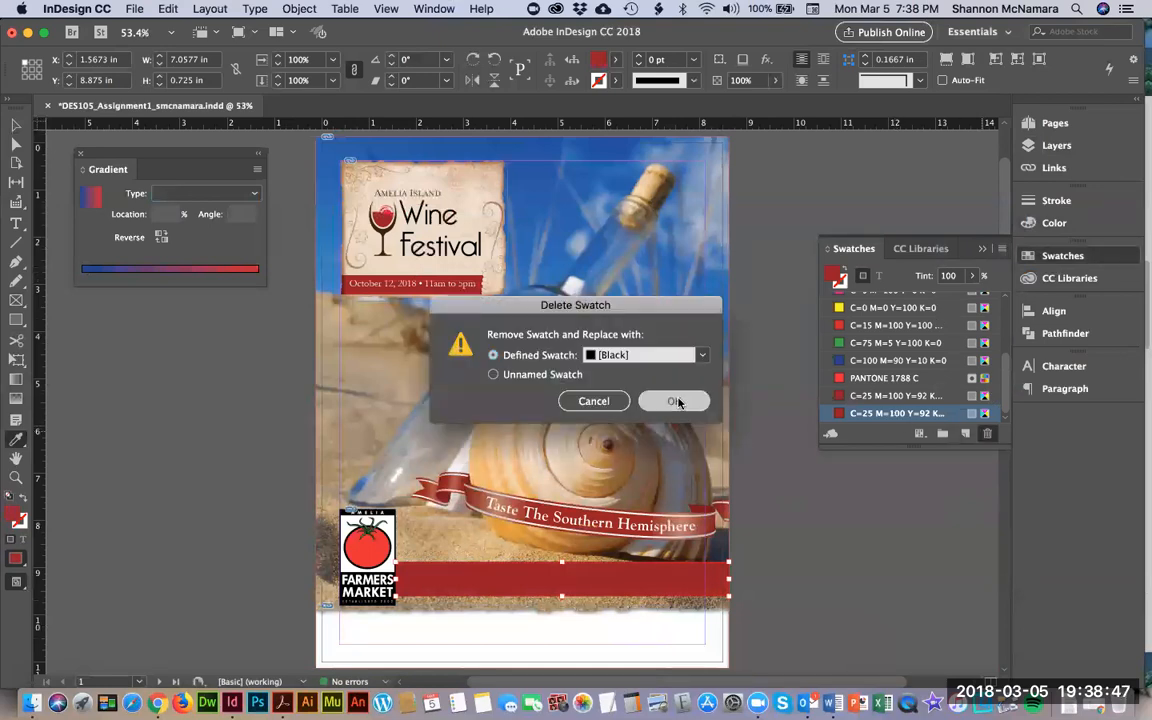
pyautogui.click(676, 401)
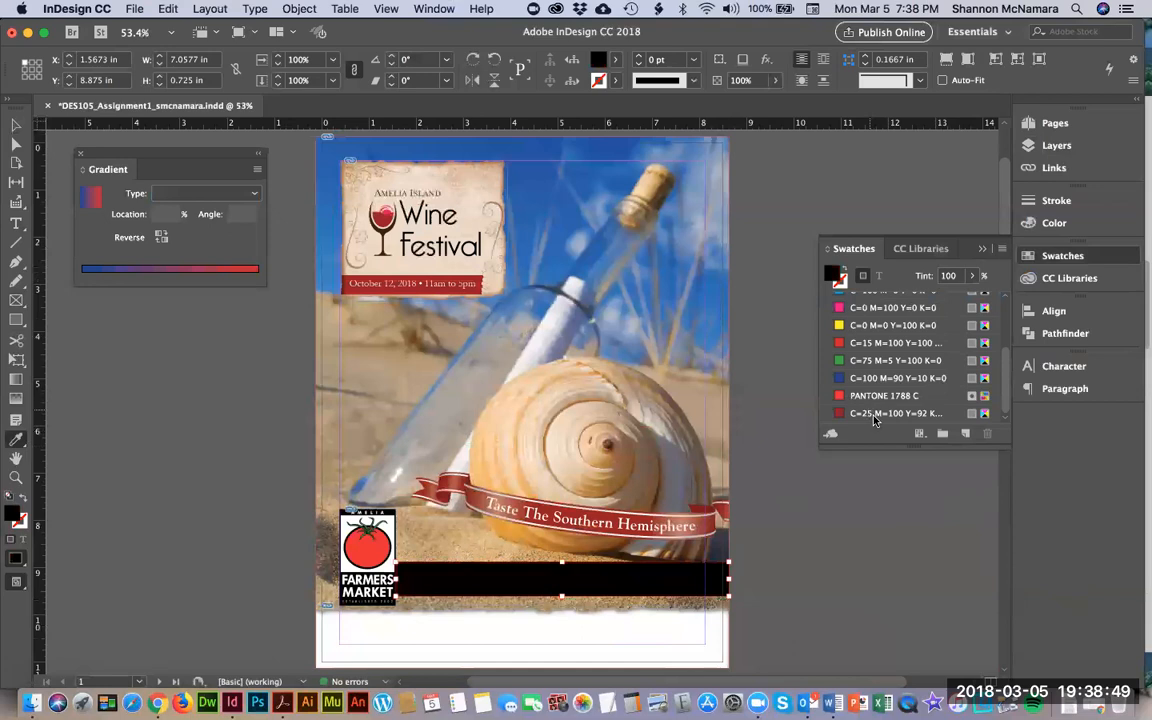
# Refill the bar with the remaining C=25 M=100 Y=92 K=24 swatch, trying PANTONE 1788 C in between.
pyautogui.click(873, 414)
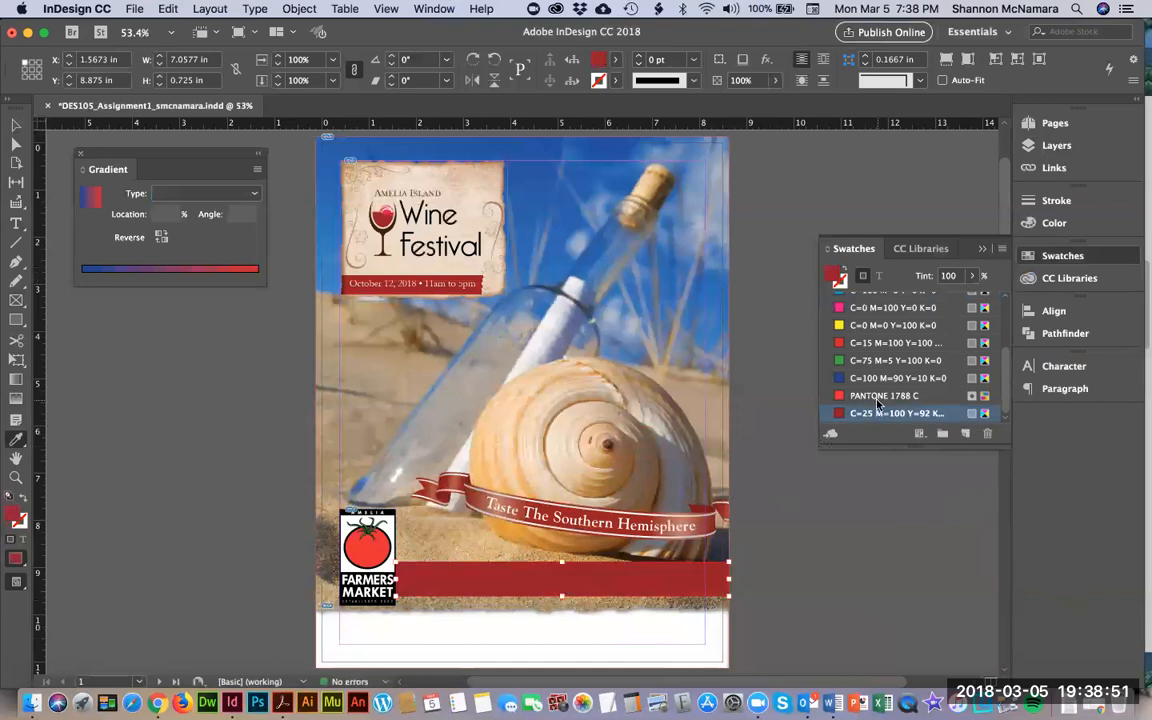
pyautogui.click(878, 398)
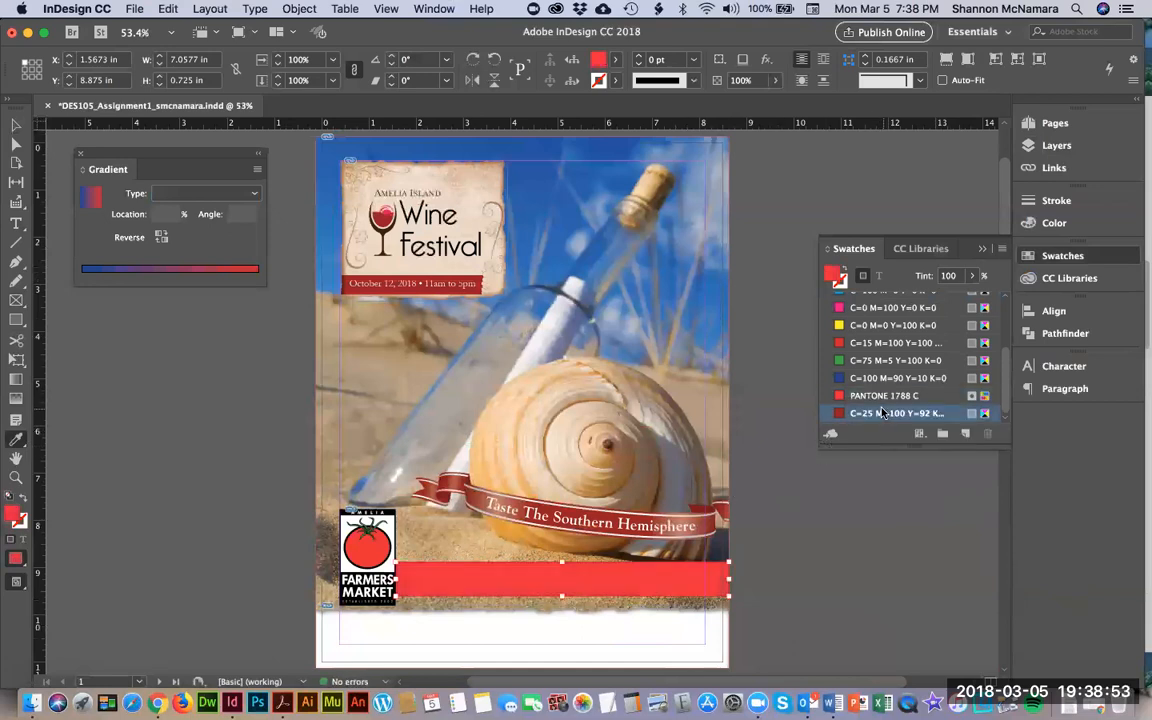
pyautogui.click(880, 413)
pyautogui.scroll(3, 880, 413)
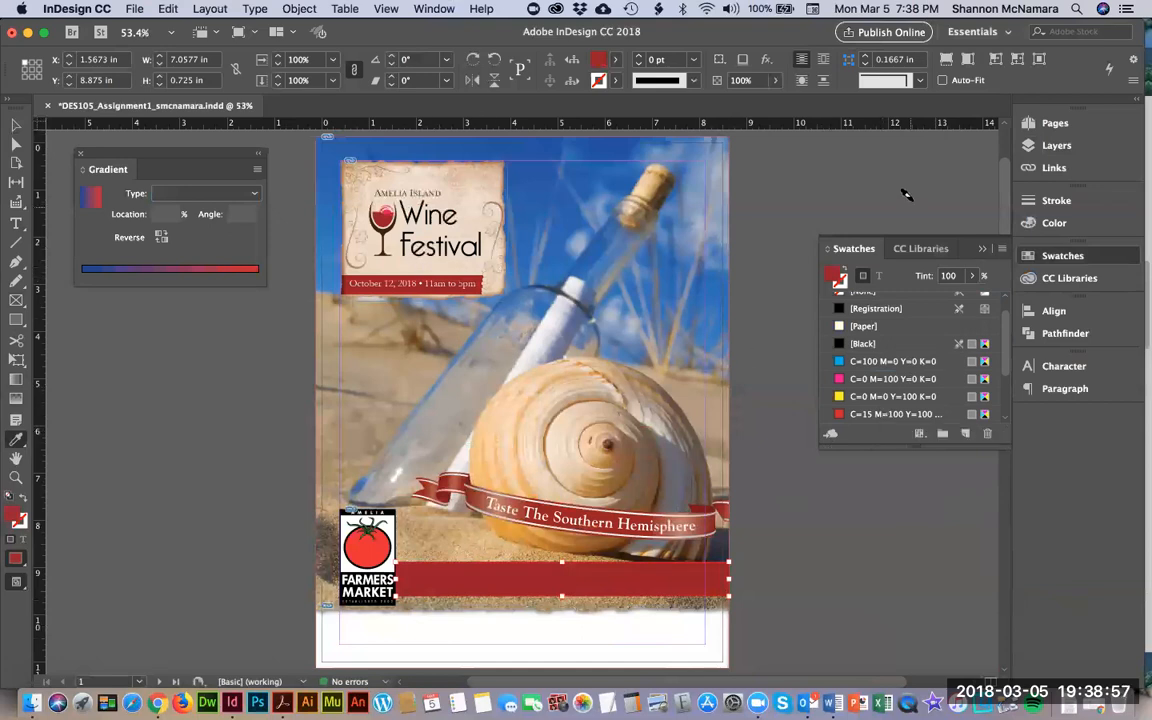
pyautogui.scroll(1, 1007, 342)
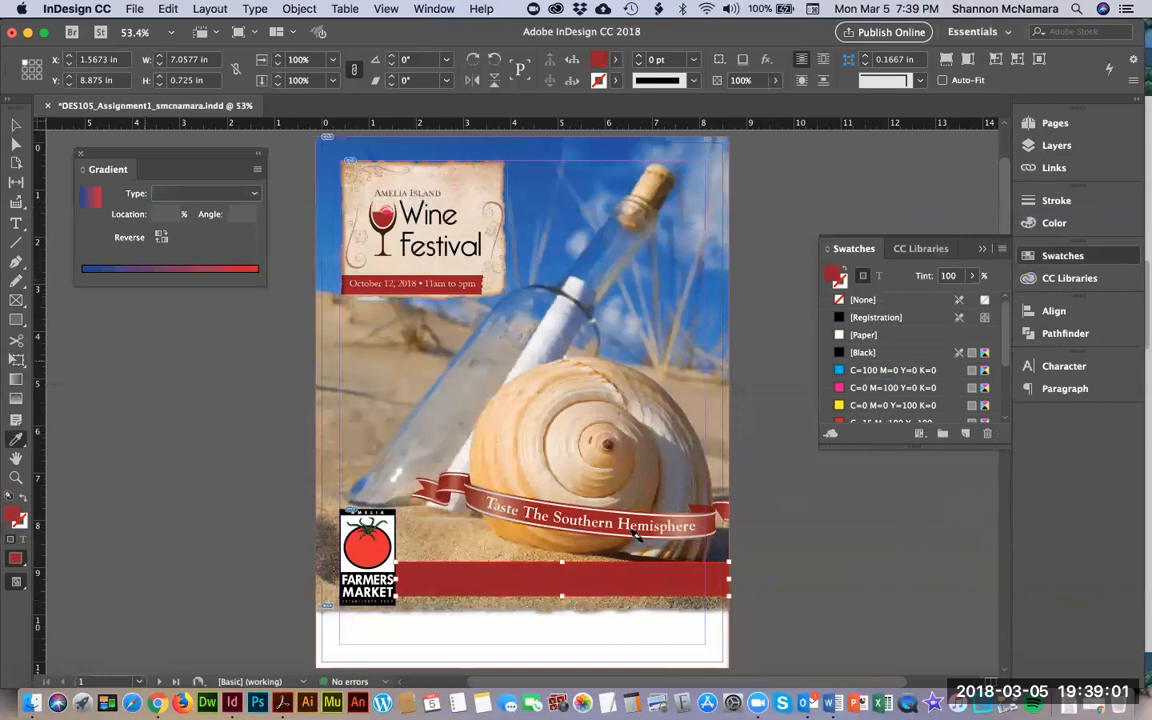
# Reapply the linear gradient to the bar and recolour both of its stops with the C=25 M=100 Y=92 K=24 swatch.
pyautogui.click(15, 124)
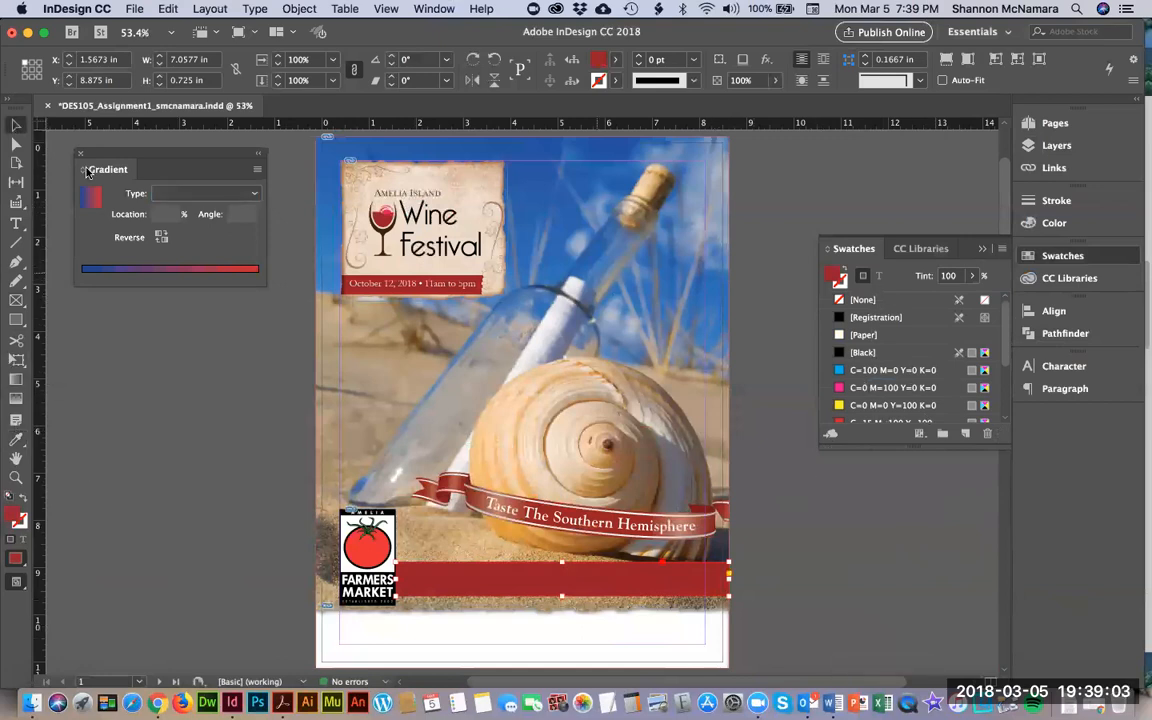
pyautogui.click(201, 270)
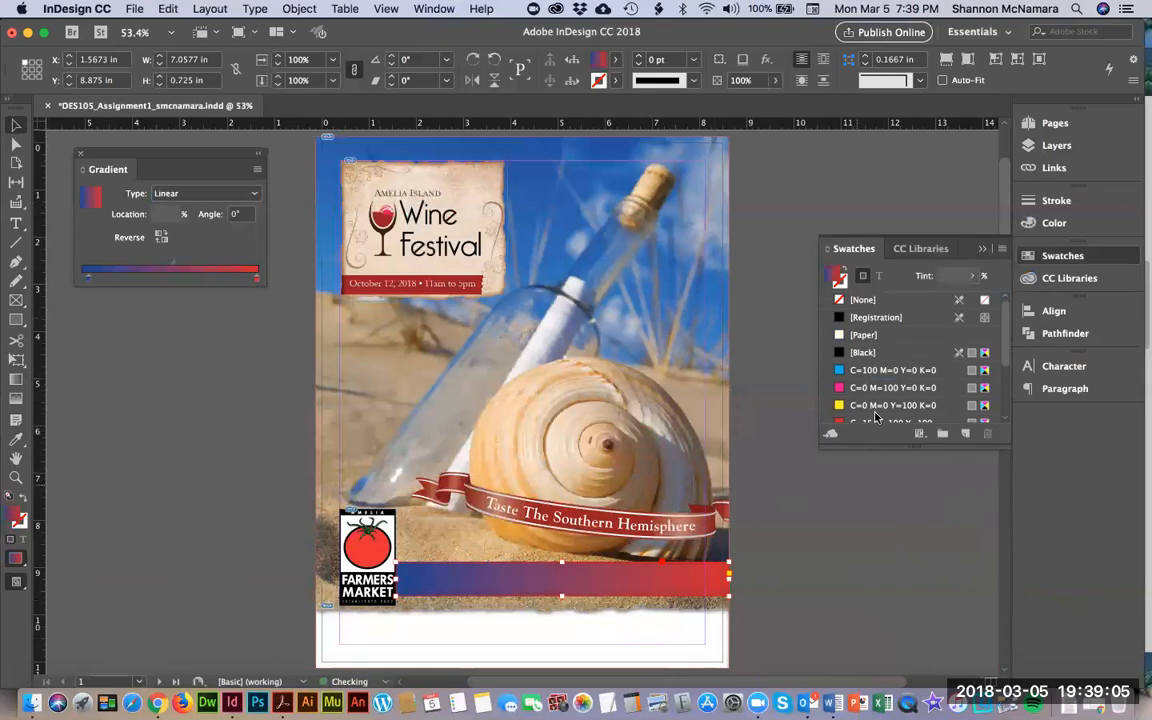
pyautogui.scroll(-3, 866, 415)
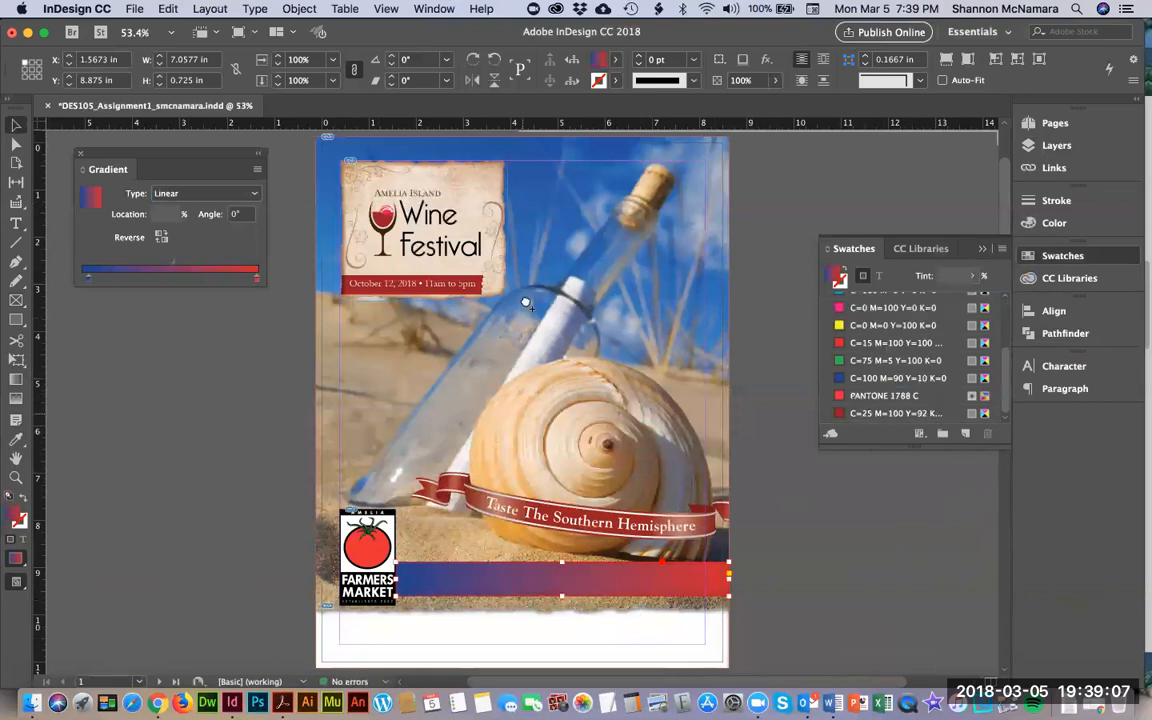
pyautogui.click(258, 280)
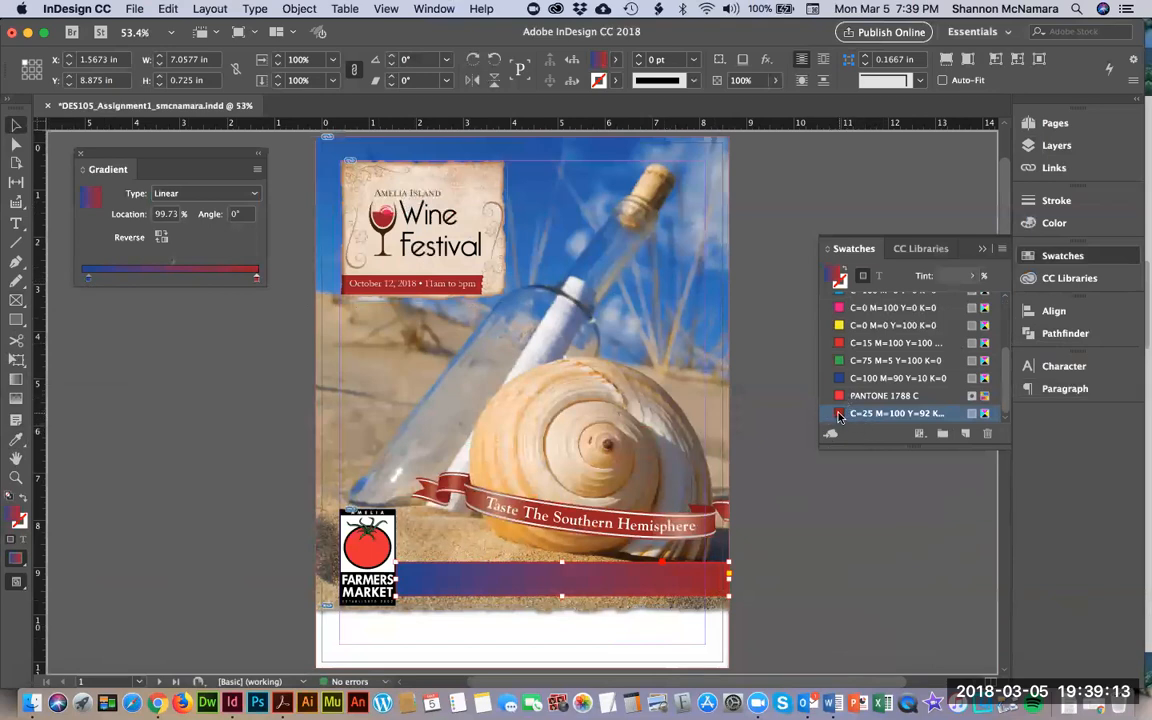
pyautogui.click(88, 280)
pyautogui.moveTo(85, 280)
pyautogui.mouseDown()
pyautogui.moveTo(64, 280)
pyautogui.moveTo(84, 281)
pyautogui.mouseUp()
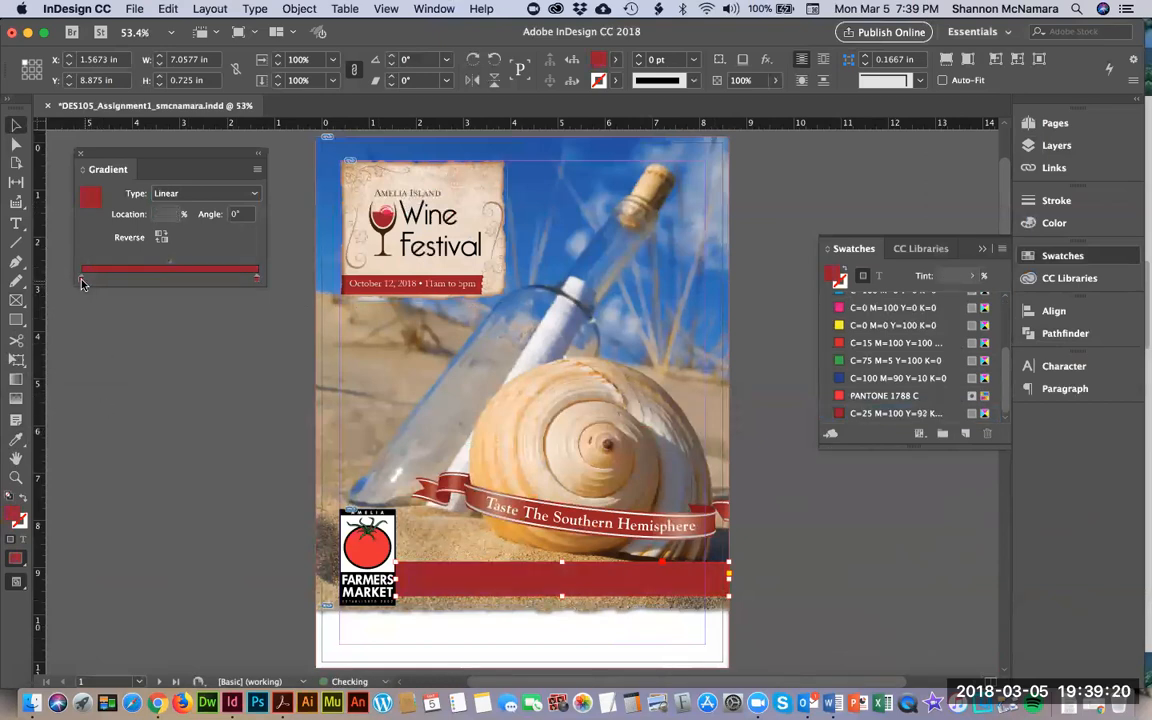
# Fade the bar's end next to the Farmers Market logo with a short Gradient Feather, and deselect the bar.
pyautogui.click(16, 399)
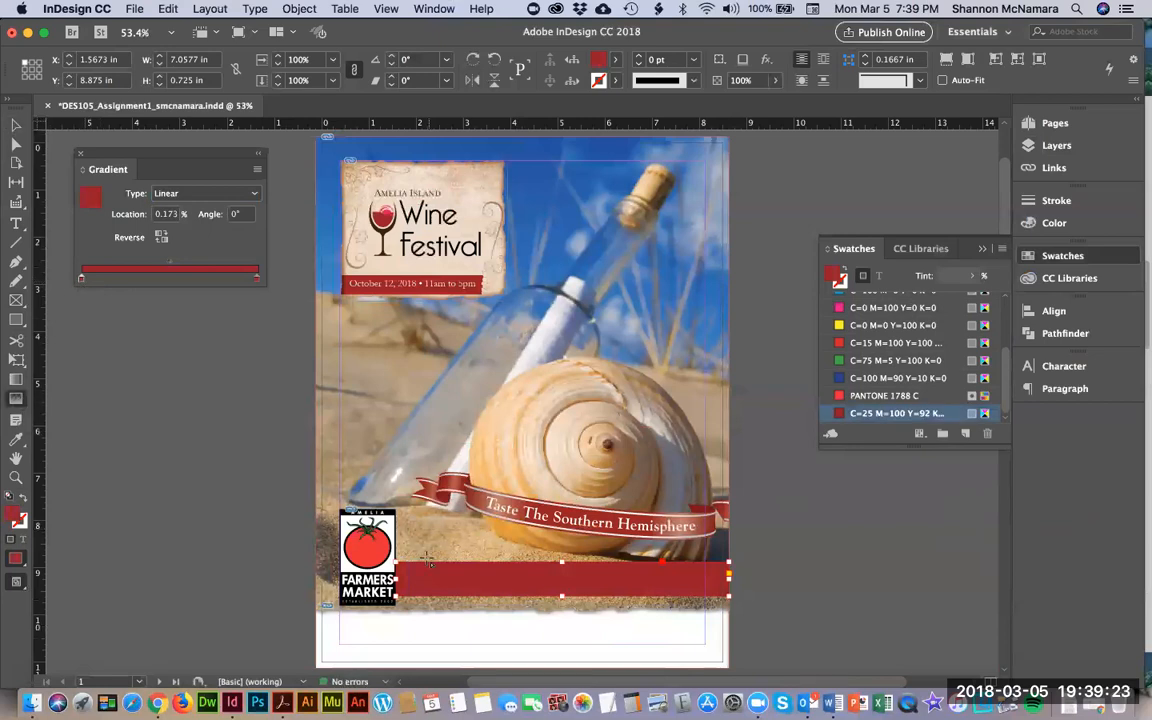
pyautogui.moveTo(398, 577); pyautogui.dragTo(446, 575)
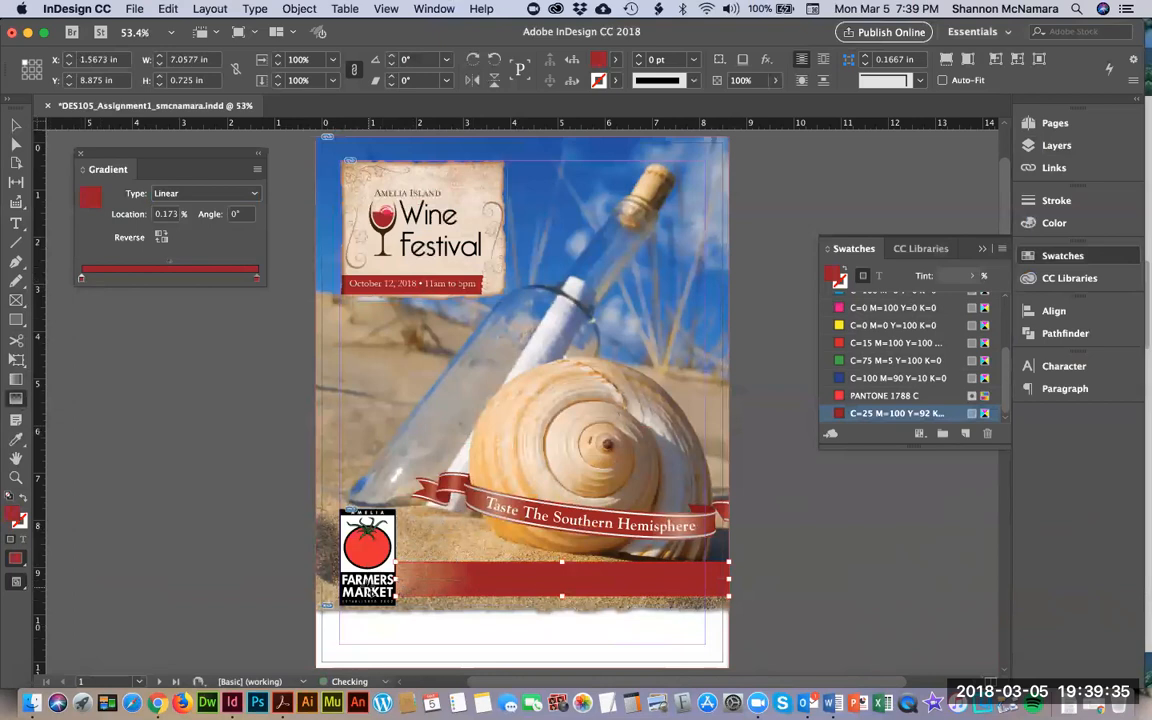
pyautogui.click(14, 128)
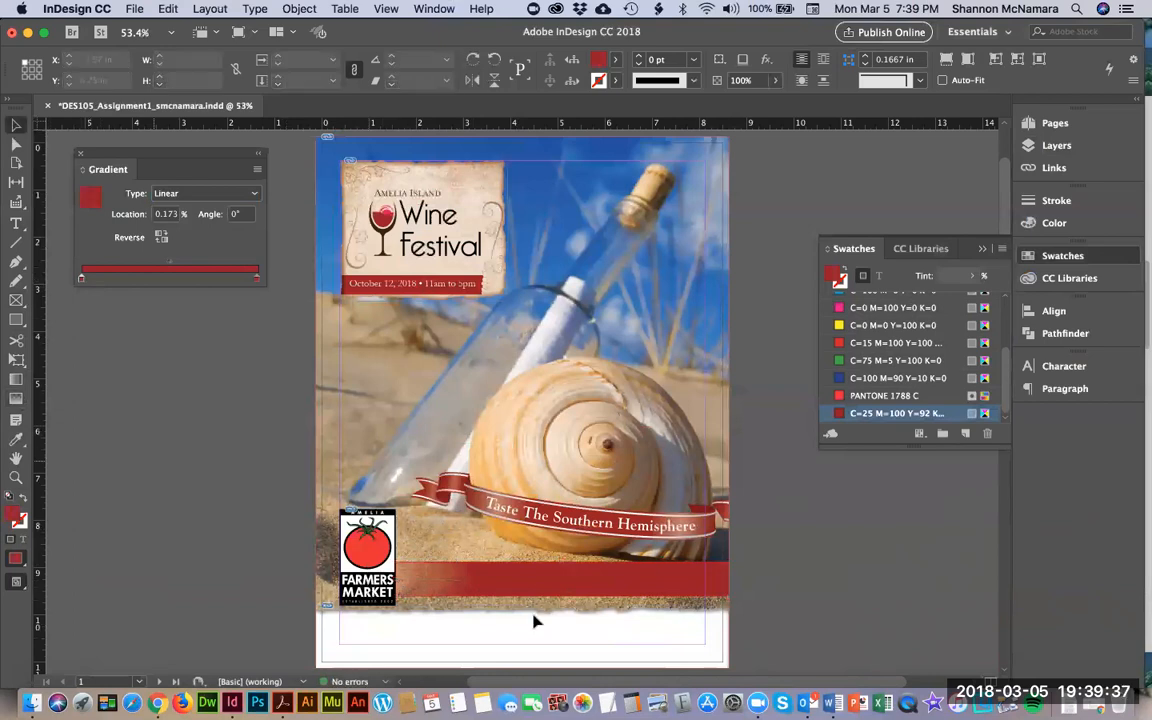
pyautogui.click(787, 598)
# Redraw the bar's gradient feather over a longer stretch so its end beside the Farmers Market logo fades out more gradually.
pyautogui.press('z')
pyautogui.moveTo(308, 517); pyautogui.dragTo(836, 651)
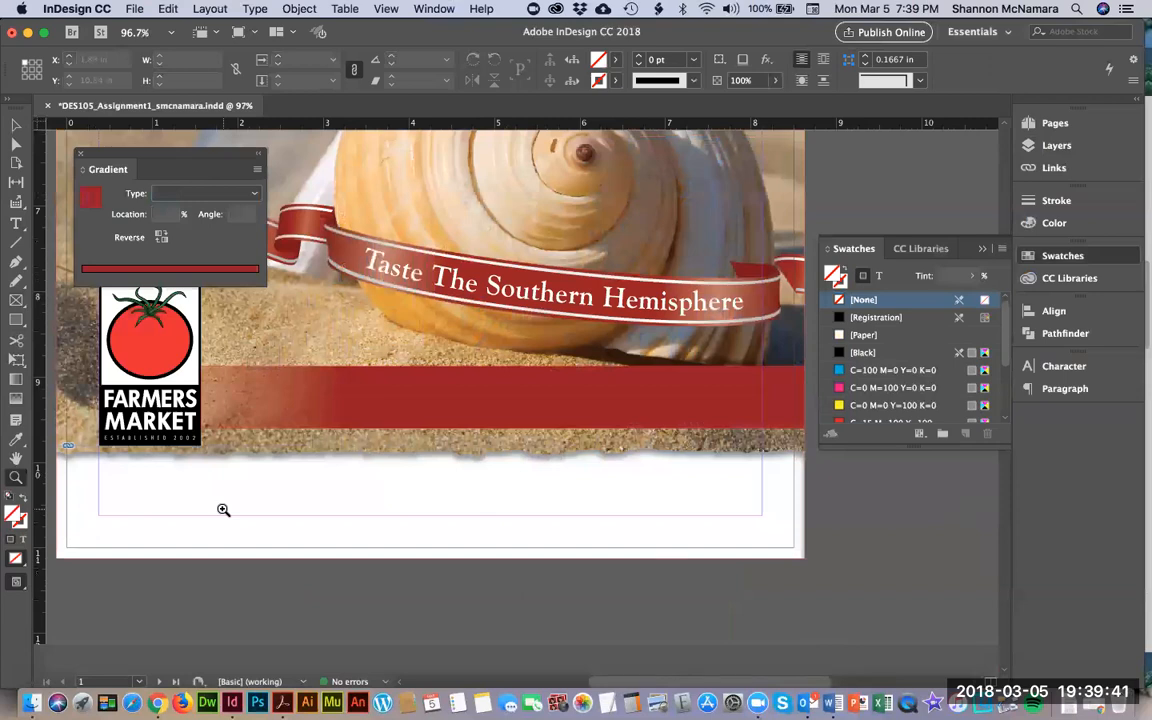
pyautogui.press('v')
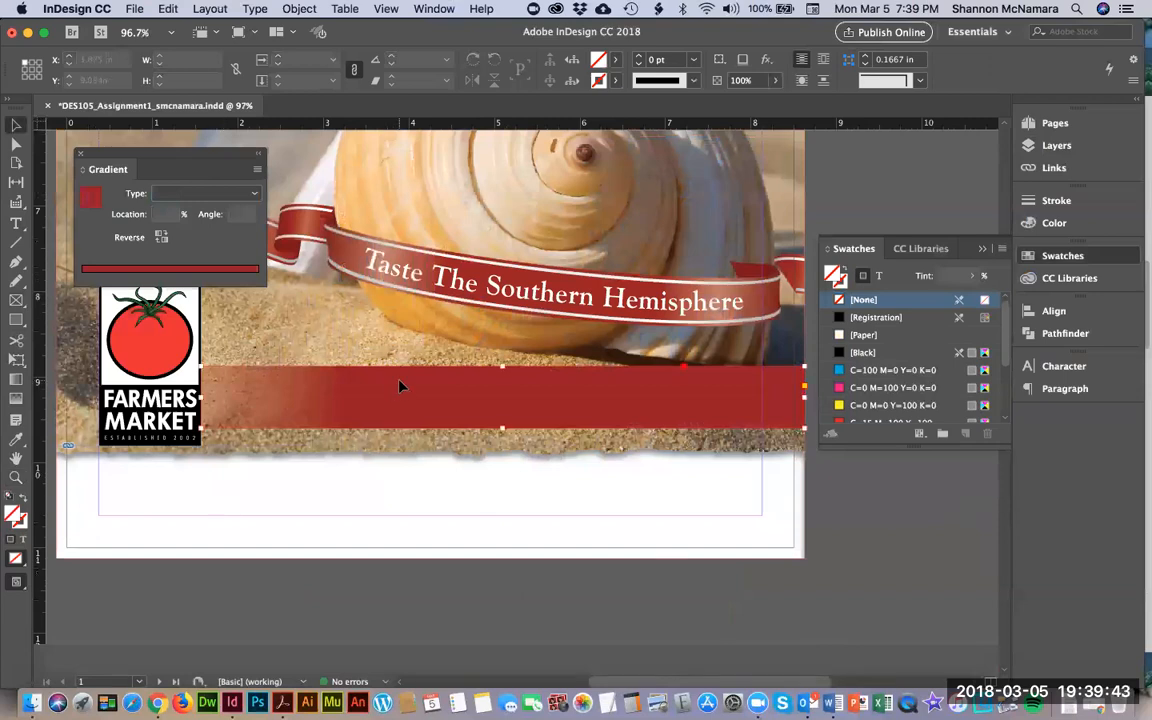
pyautogui.click(399, 386)
pyautogui.click(15, 398)
pyautogui.moveTo(362, 398); pyautogui.dragTo(226, 410)
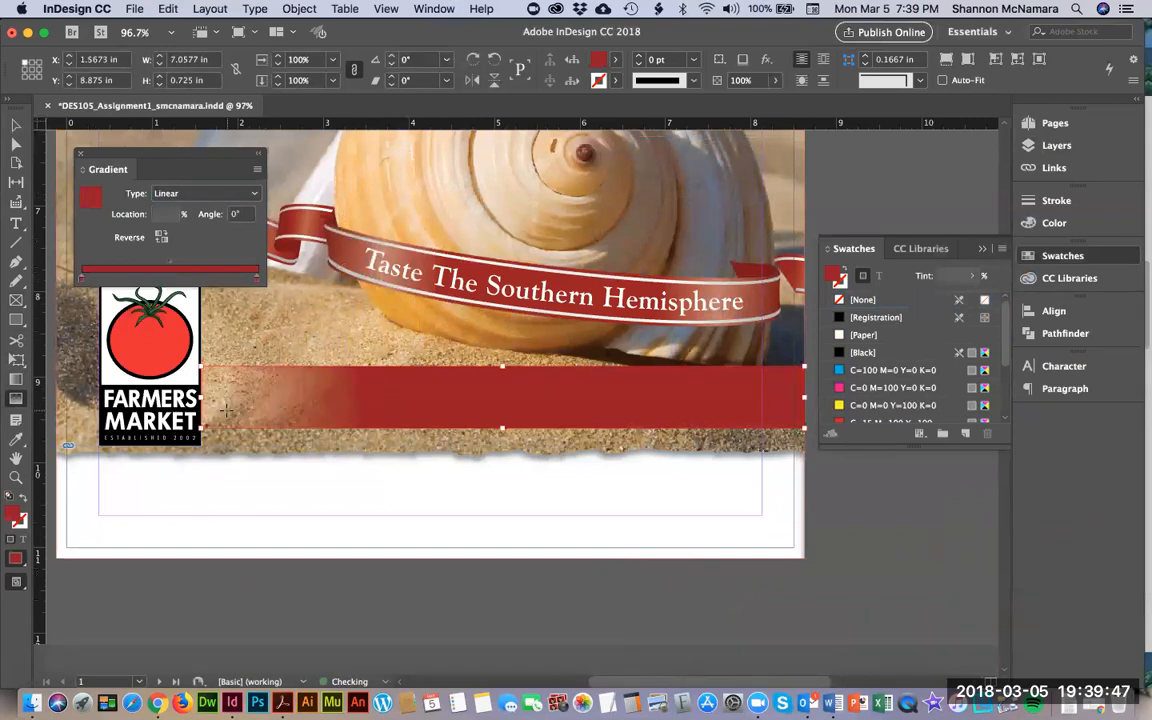
pyautogui.press('v')
pyautogui.click(464, 529)
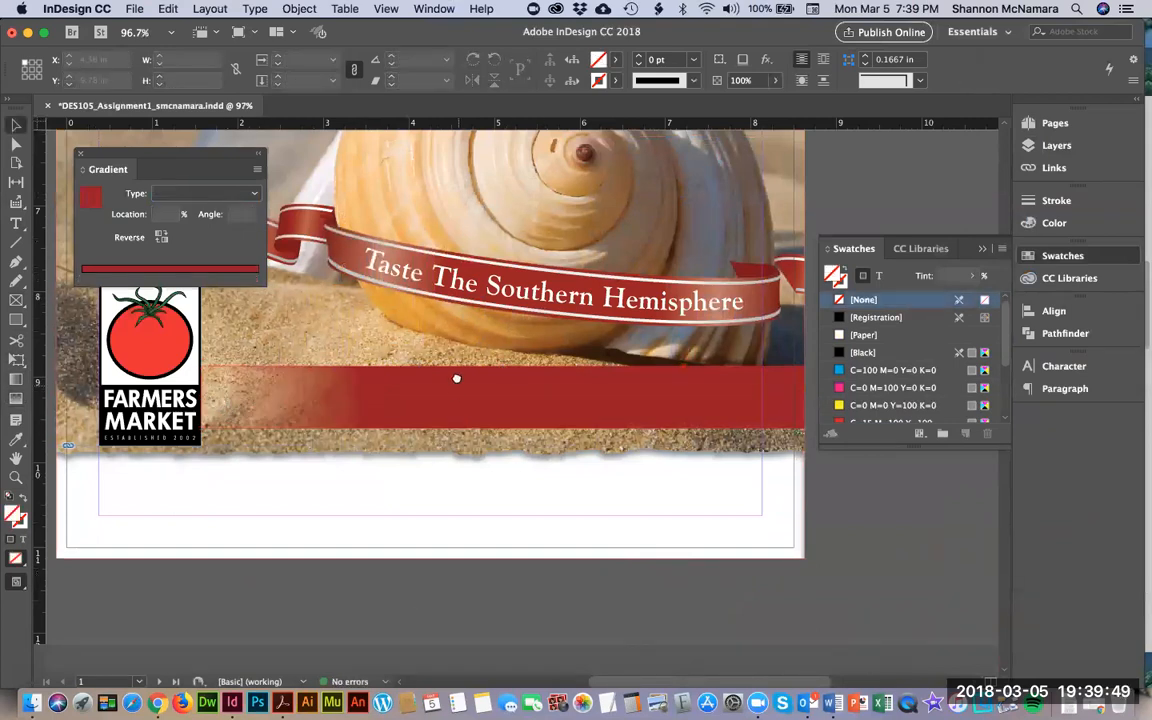
# Apply the C=25 M=100 Y=92 K=24 swatch to the bar, and open and dismiss that swatch's options unchanged.
pyautogui.scroll(3, 450, 420)
pyautogui.scroll(2, 443, 505)
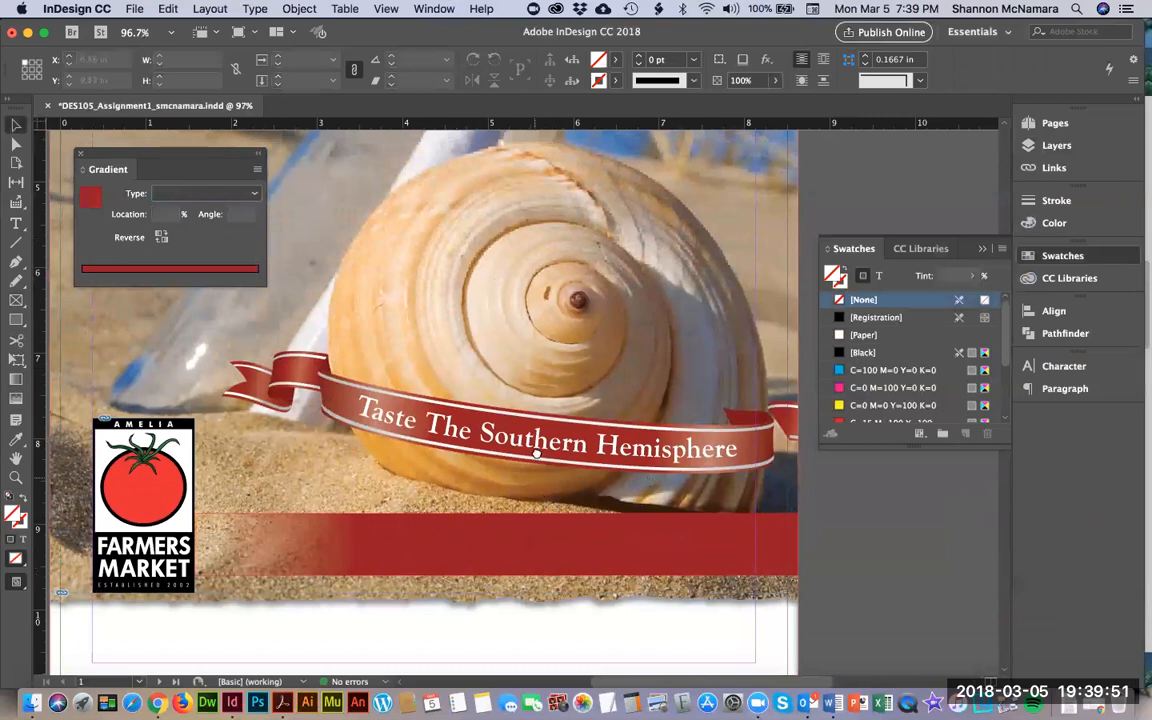
pyautogui.scroll(2, 560, 487)
pyautogui.scroll(-3, 572, 487)
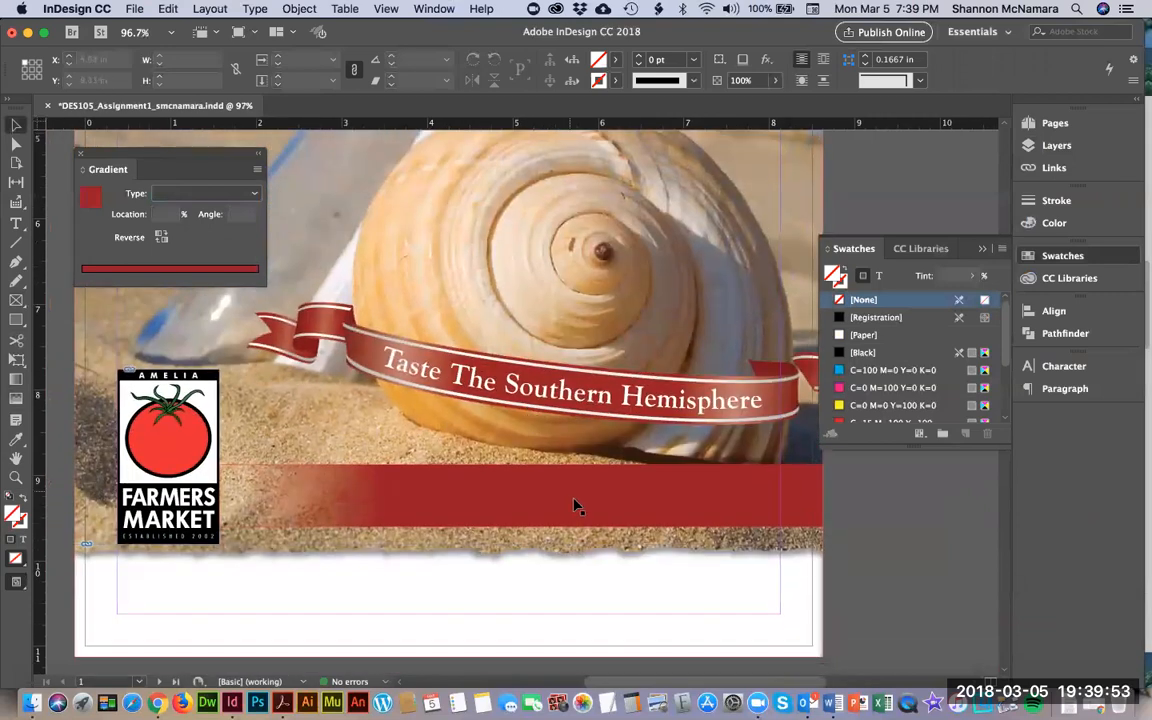
pyautogui.click(577, 506)
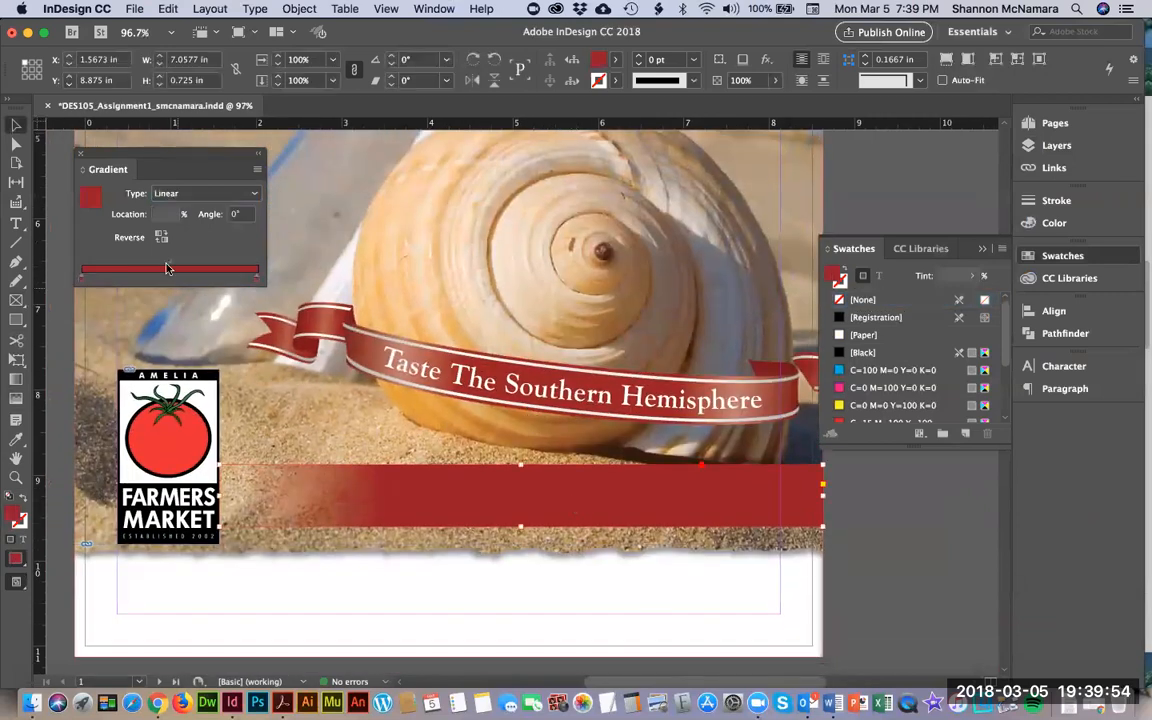
pyautogui.click(256, 279)
pyautogui.doubleClick(860, 418)
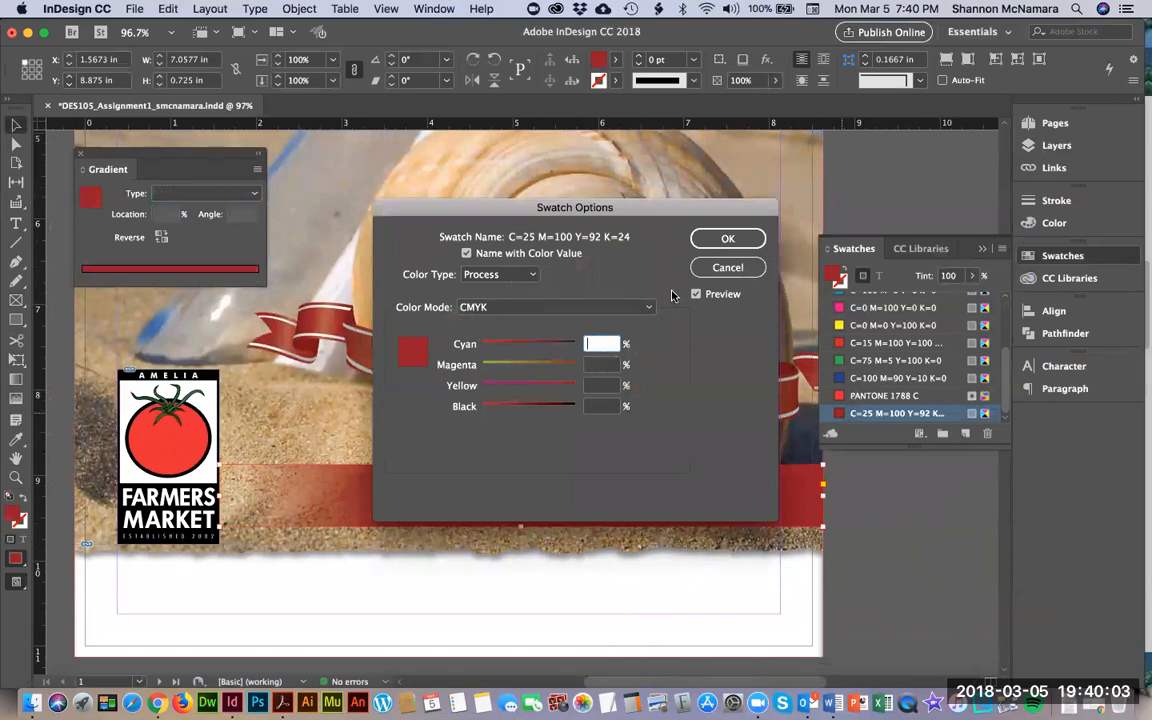
pyautogui.click(728, 267)
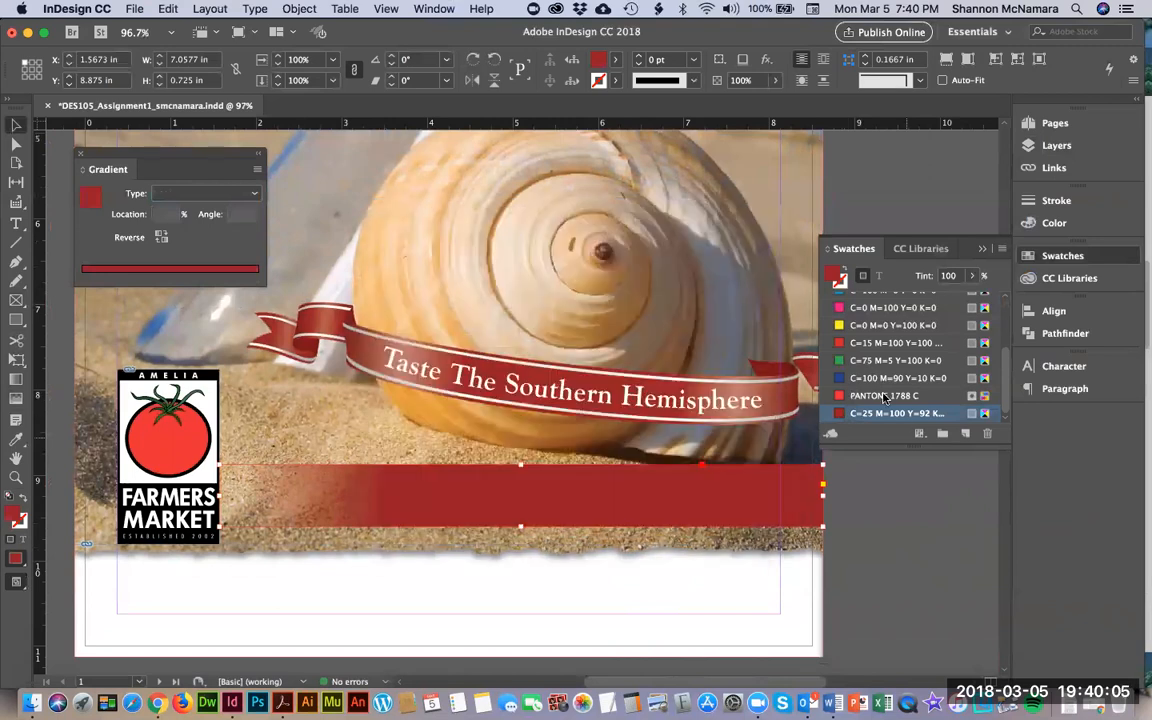
# Try to add the bar's red fill as a CMYK swatch again through the Color Picker.
pyautogui.doubleClick(17, 517)
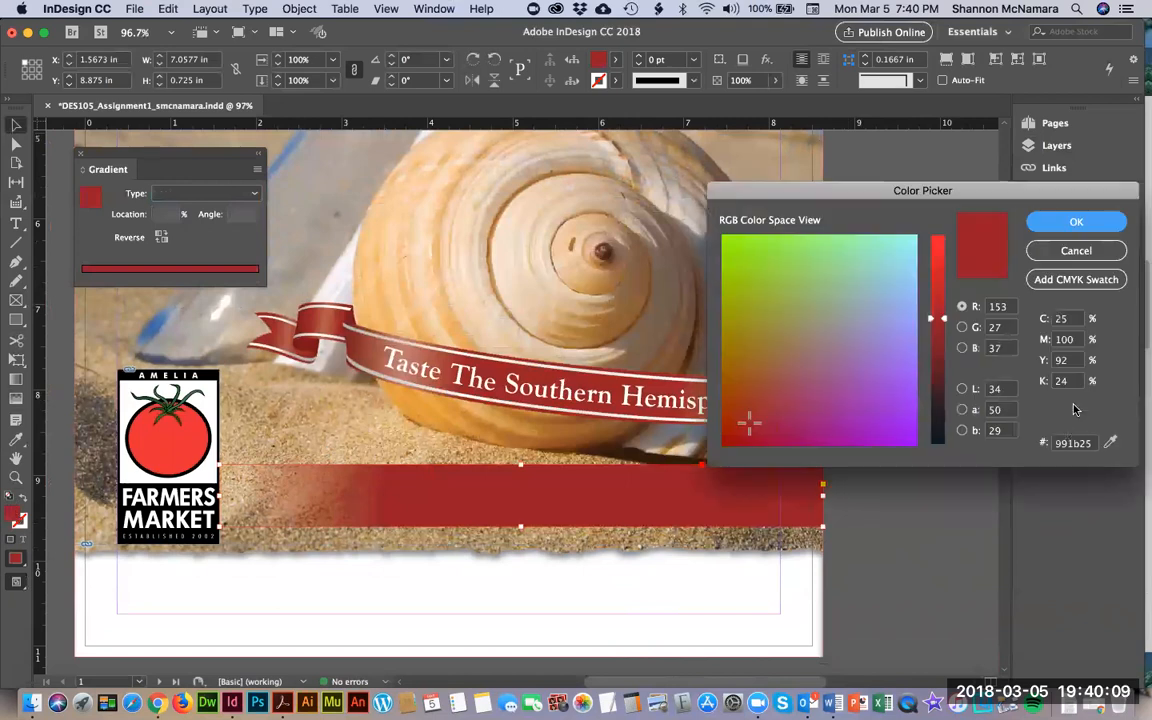
pyautogui.click(1076, 279)
pyautogui.click(1076, 221)
pyautogui.click(122, 9)
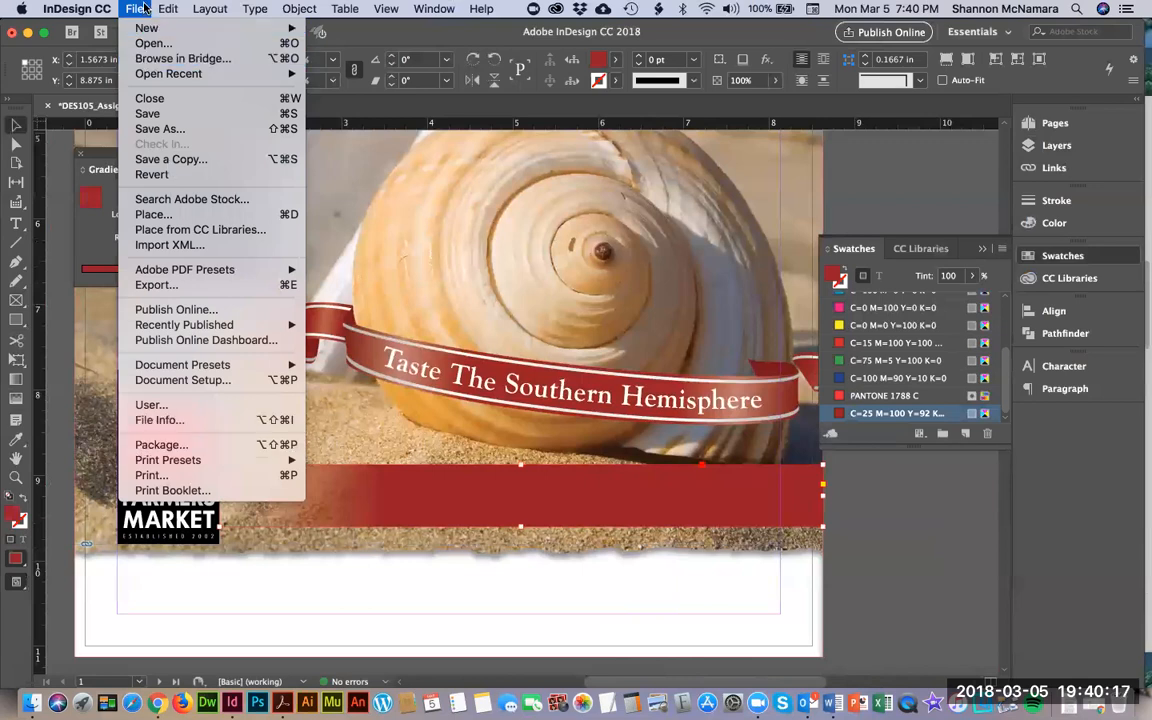
pyautogui.moveTo(243, 330)
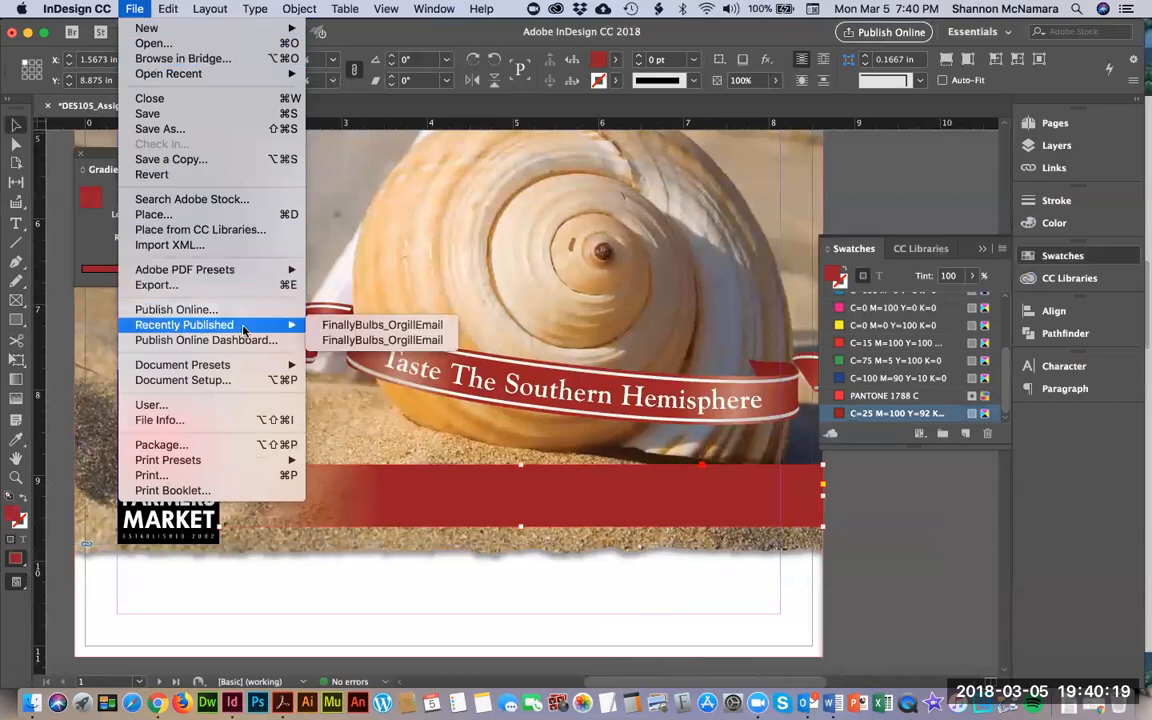
pyautogui.moveTo(265, 463)
pyautogui.moveTo(182, 7)
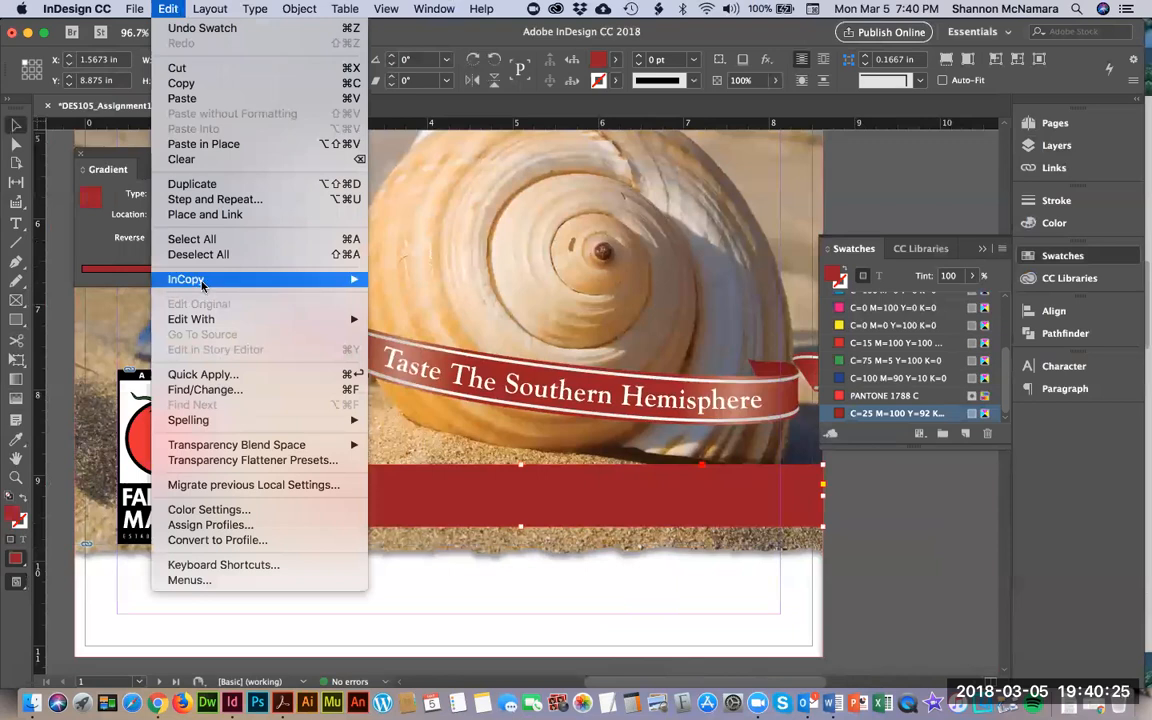
# Review the RGB and CMYK working spaces in the Color Settings and dismiss the dialog unchanged.
pyautogui.click(242, 512)
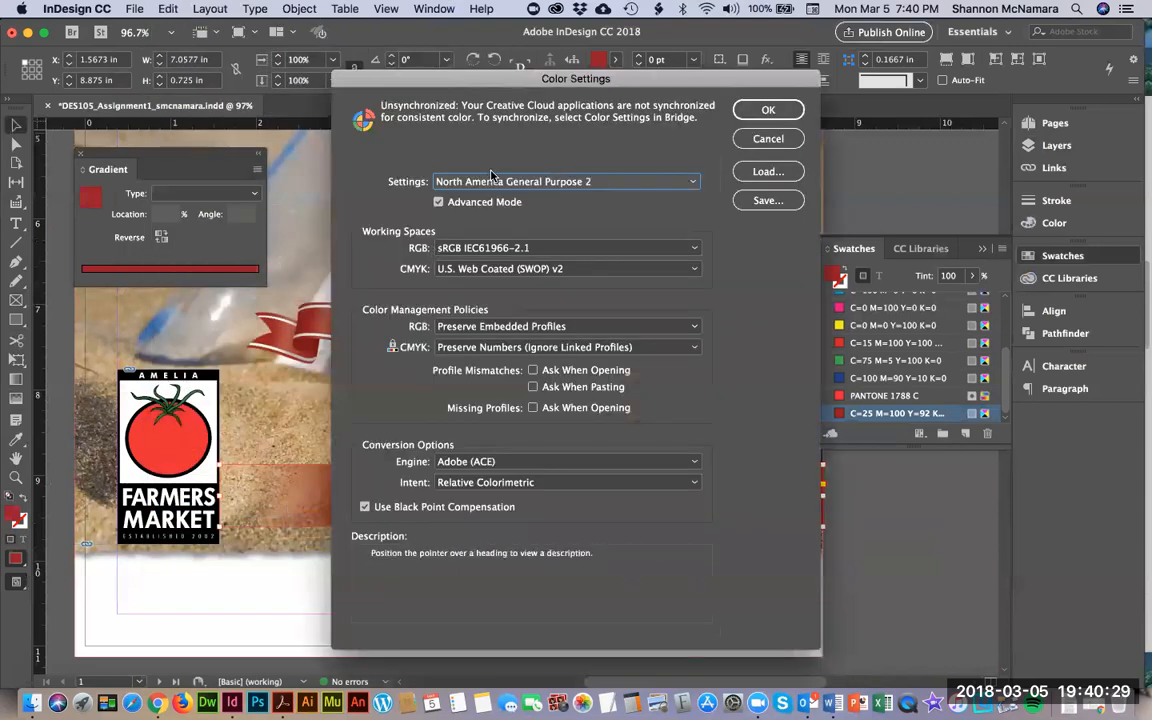
pyautogui.click(495, 248)
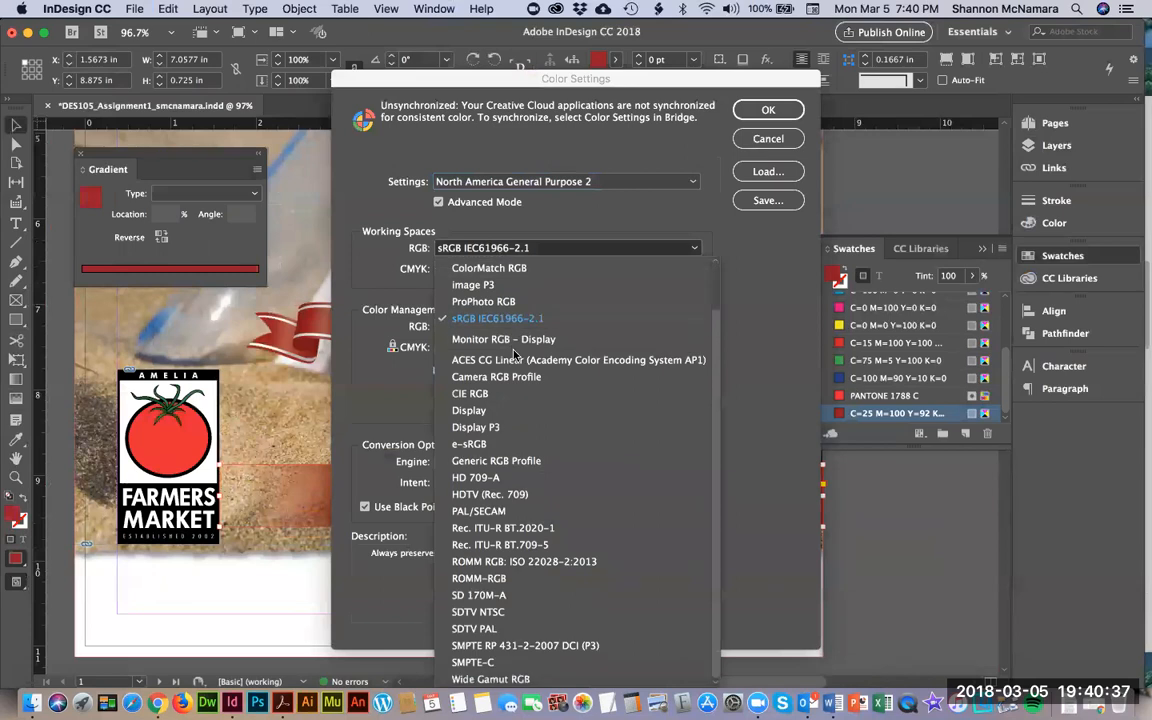
pyautogui.click(585, 221)
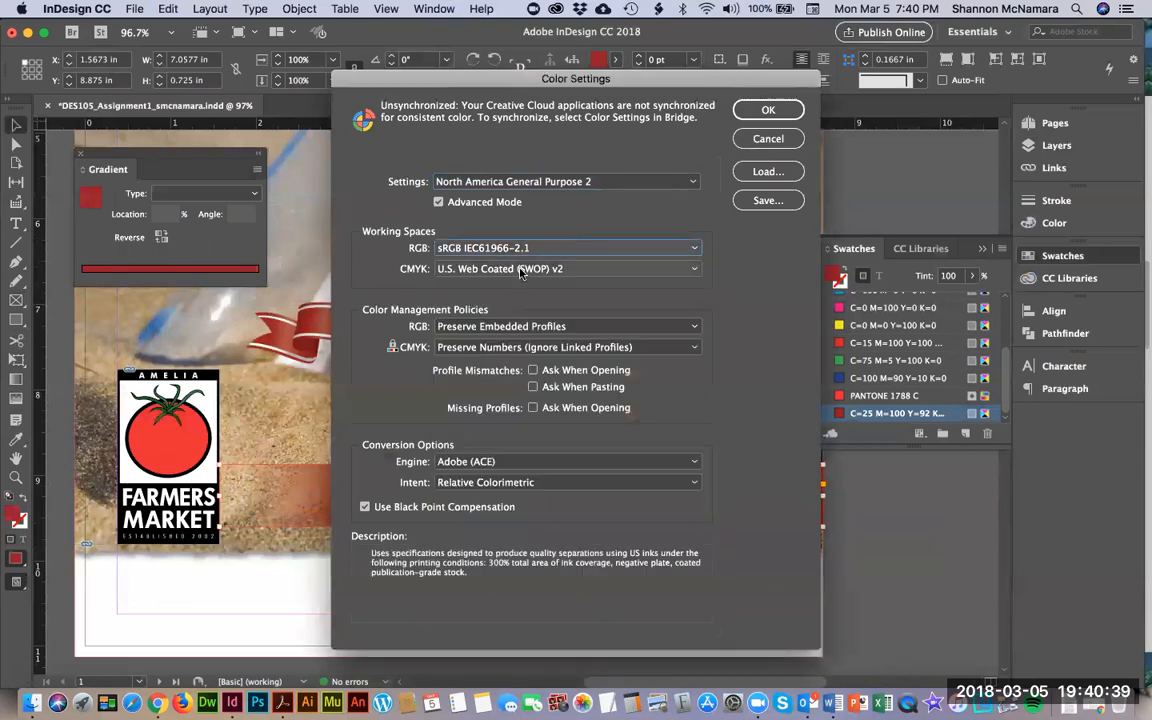
pyautogui.click(497, 328)
pyautogui.click(761, 140)
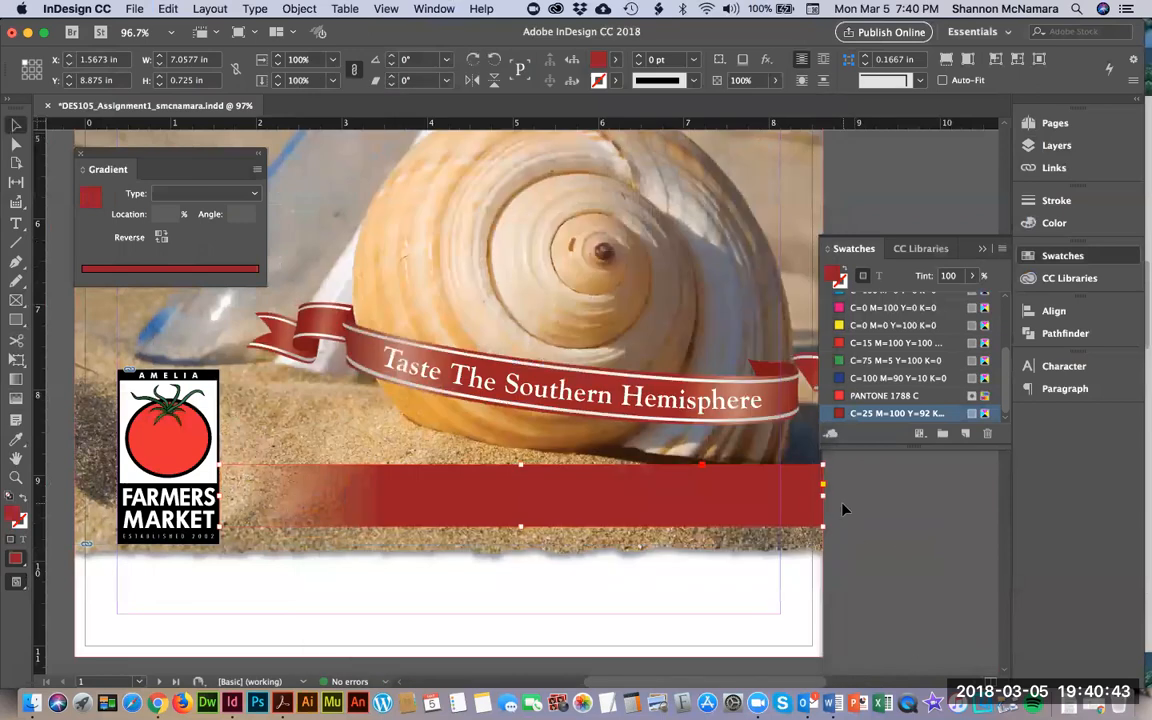
pyautogui.click(842, 510)
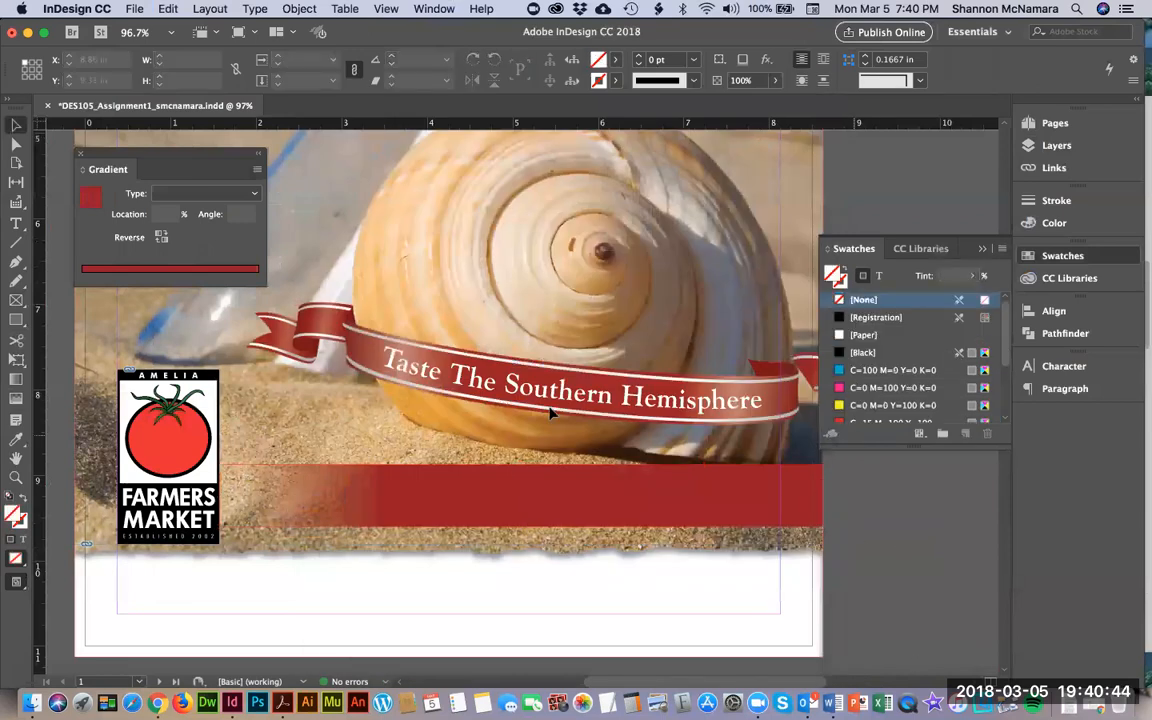
pyautogui.doubleClick(14, 515)
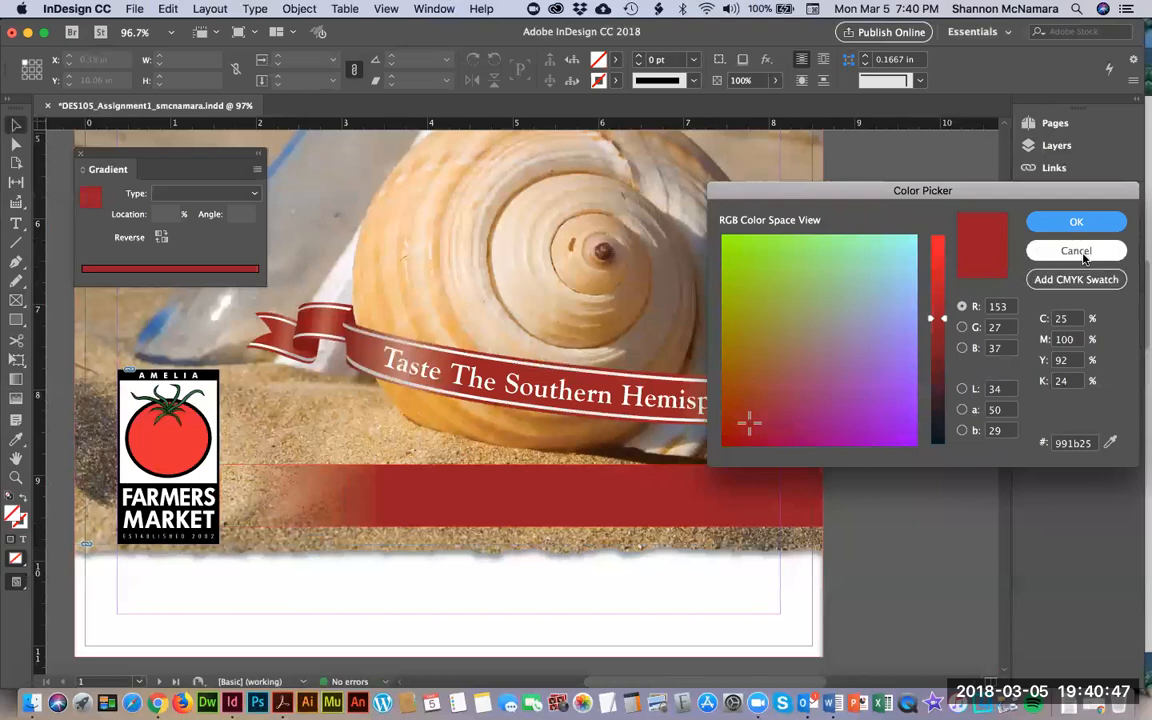
pyautogui.click(1045, 250)
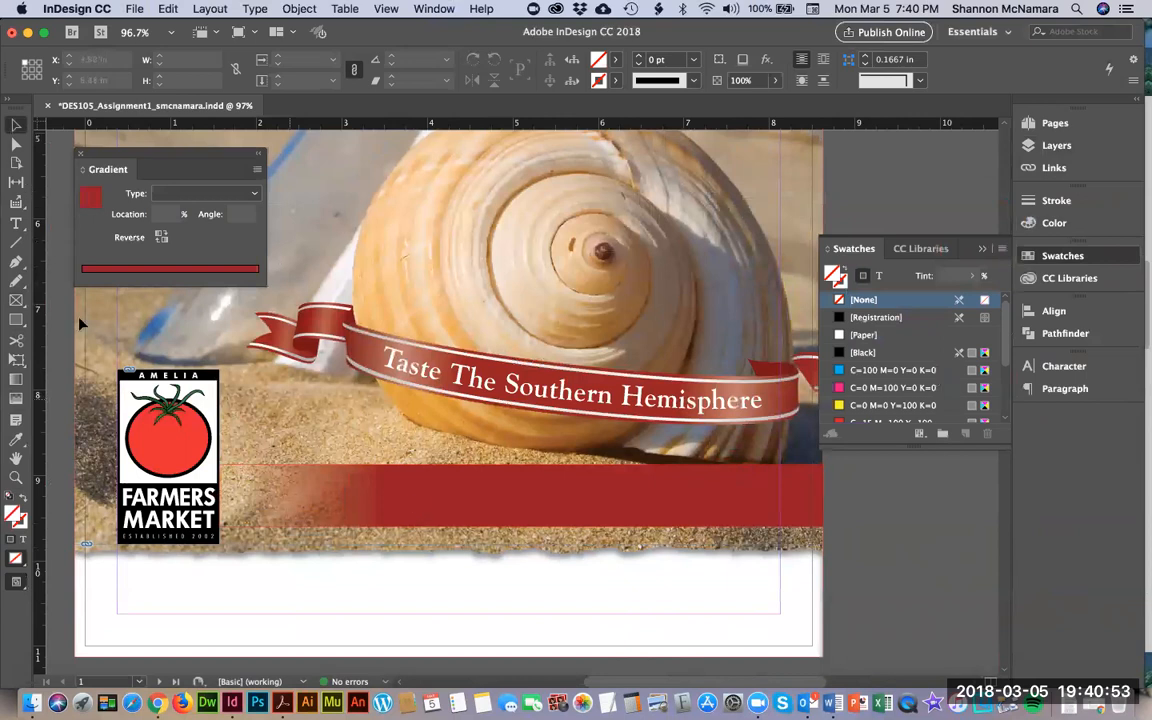
# Darken the bar's red fill in the Color Picker and save it as the CMYK swatch C=29 M=98 Y=85 K=34.
pyautogui.scroll(-5, 836, 380)
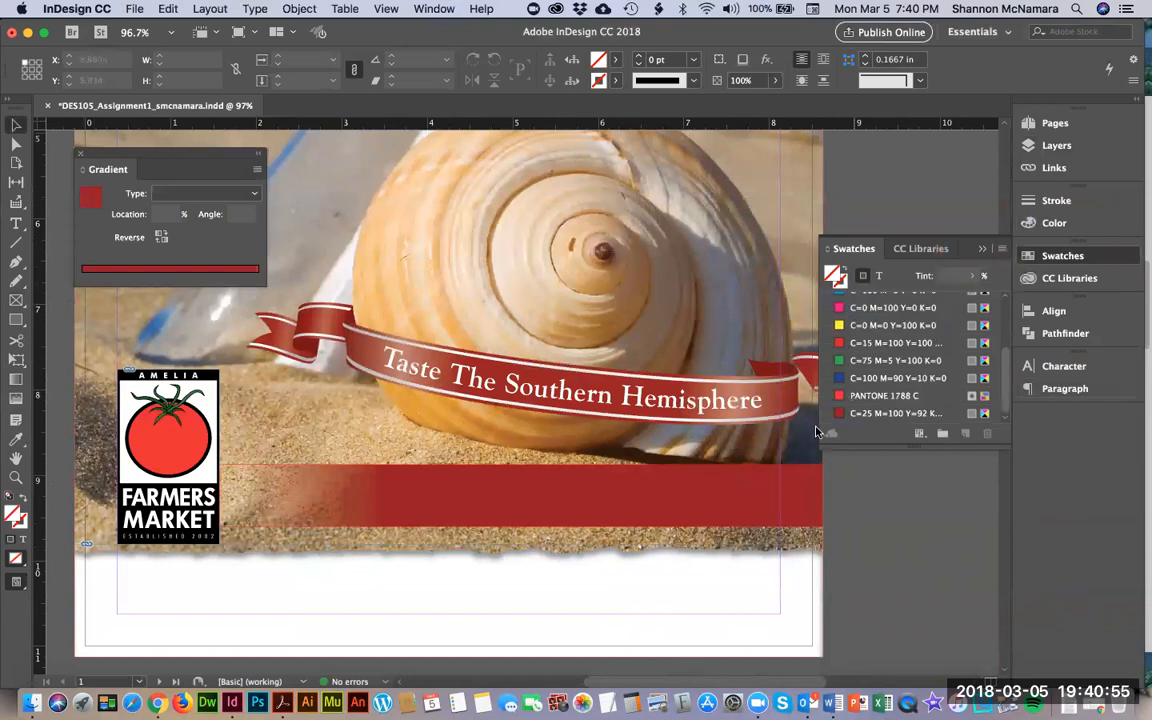
pyautogui.click(299, 493)
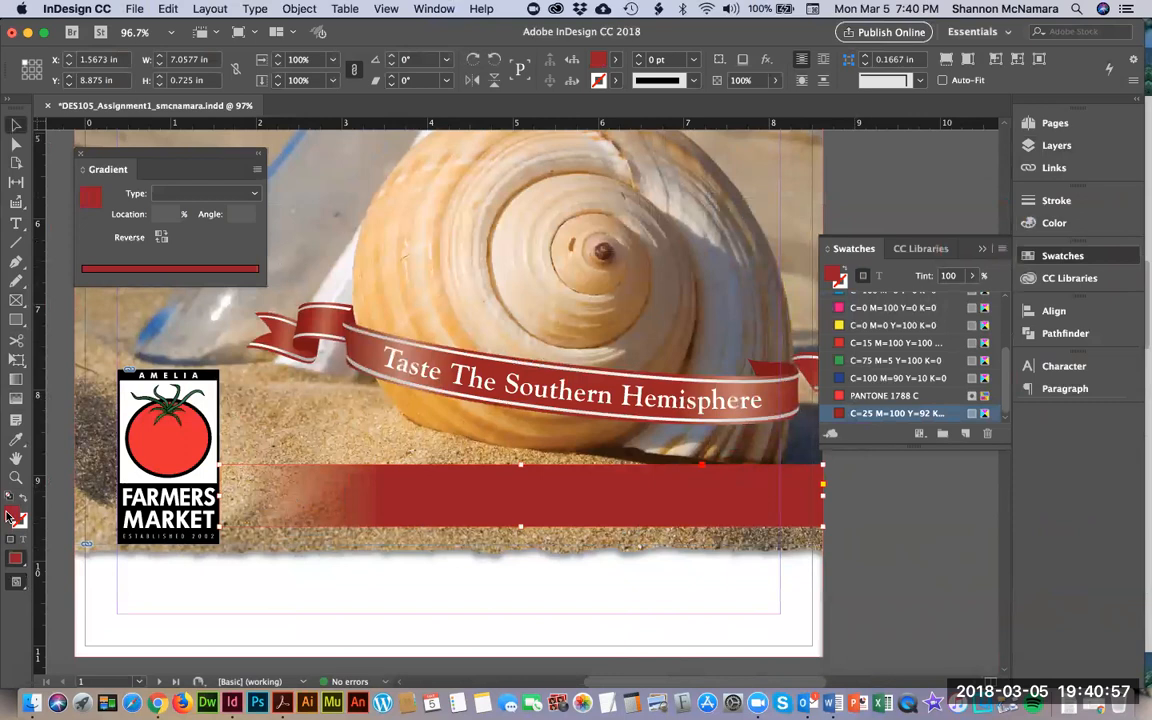
pyautogui.doubleClick(12, 516)
pyautogui.moveTo(946, 325); pyautogui.dragTo(944, 338)
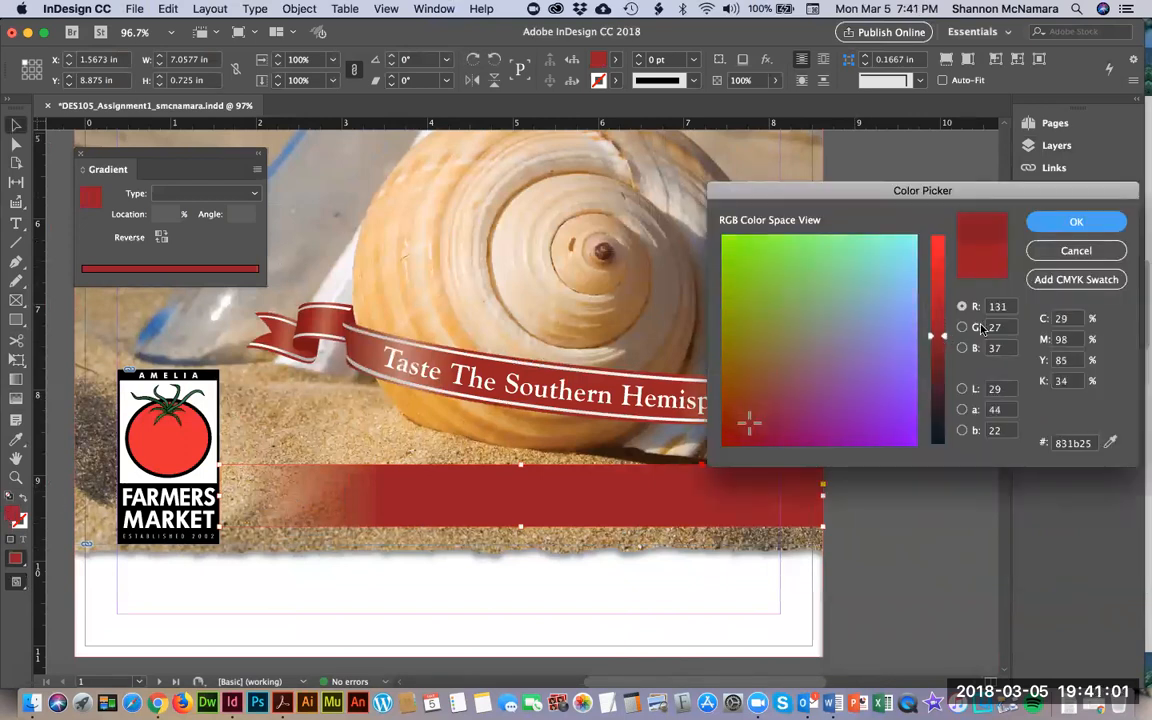
pyautogui.click(1071, 282)
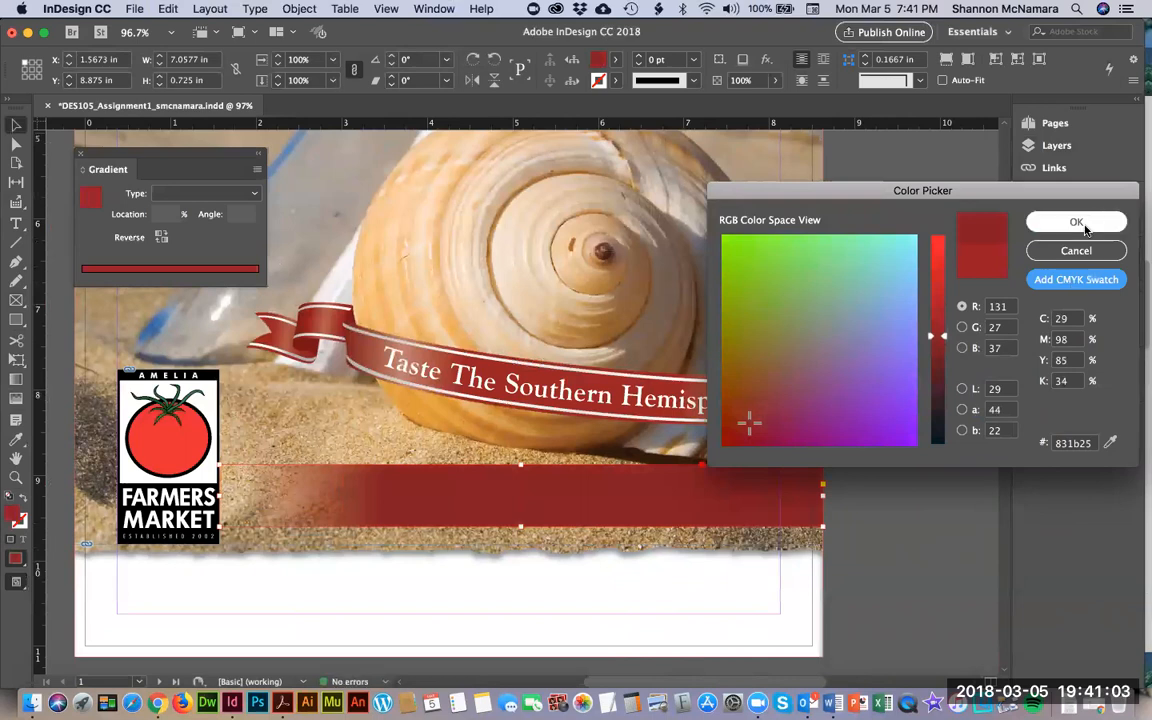
pyautogui.click(1076, 222)
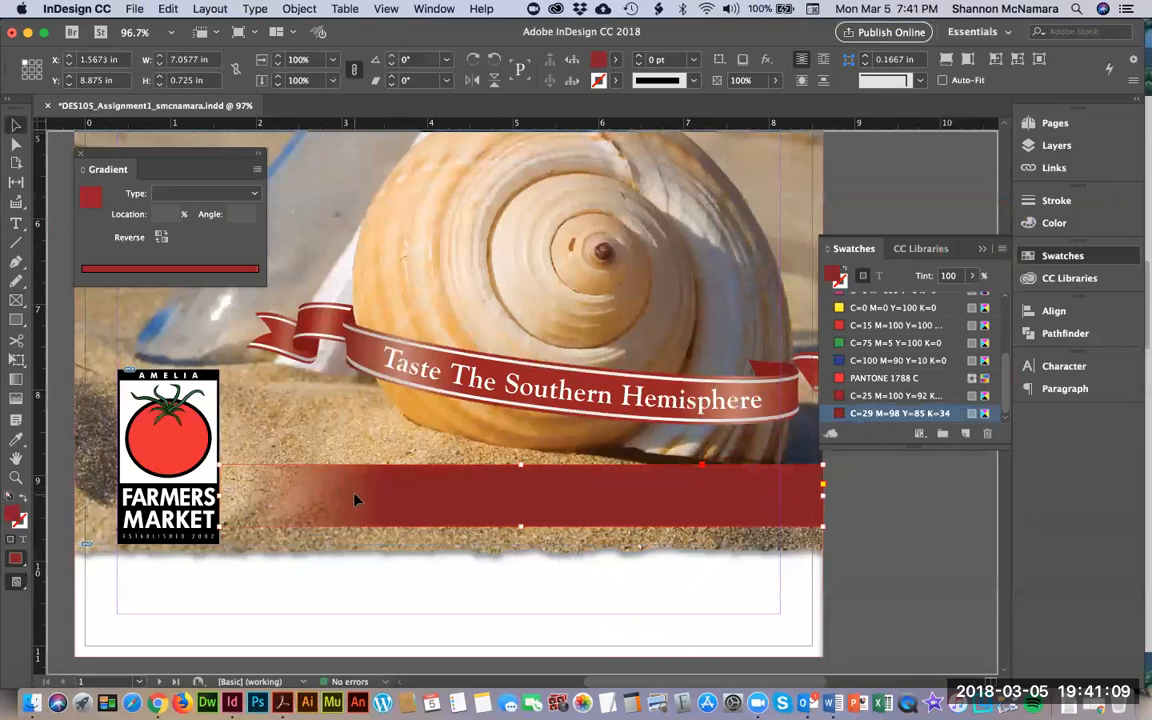
# Give the bar a linear gradient ending in the C=29 M=98 Y=85 K=34 swatch, add a stop near the middle, and deselect it.
pyautogui.click(143, 270)
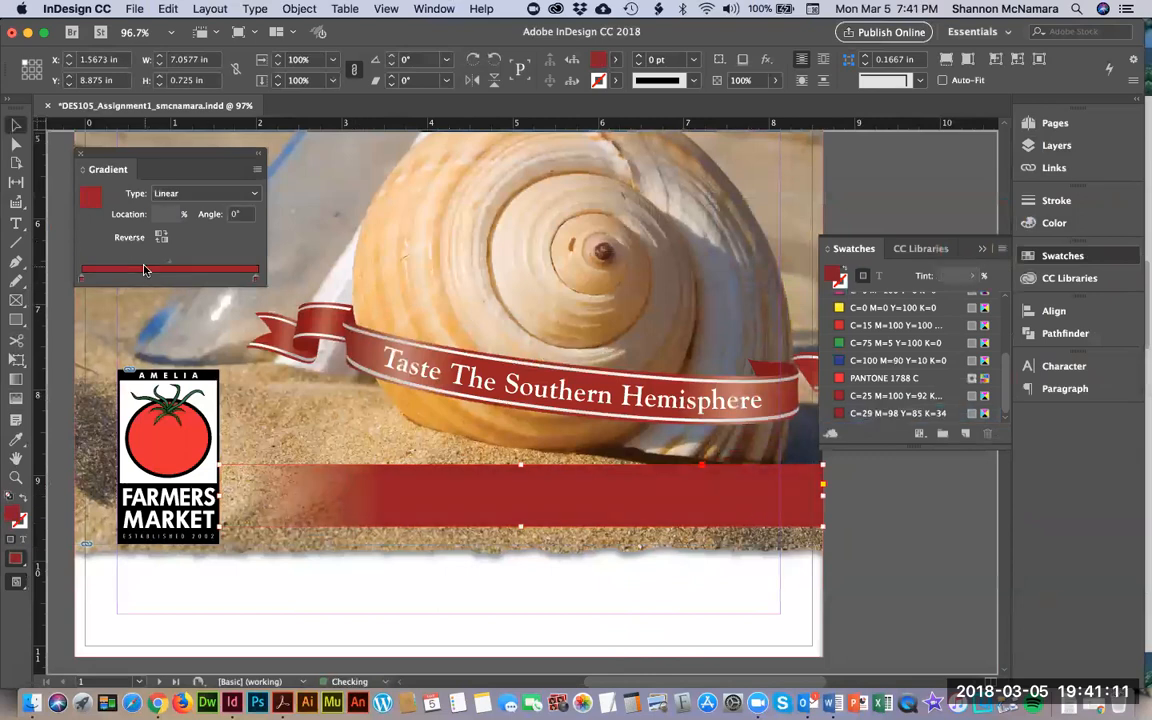
pyautogui.moveTo(841, 416); pyautogui.dragTo(258, 283)
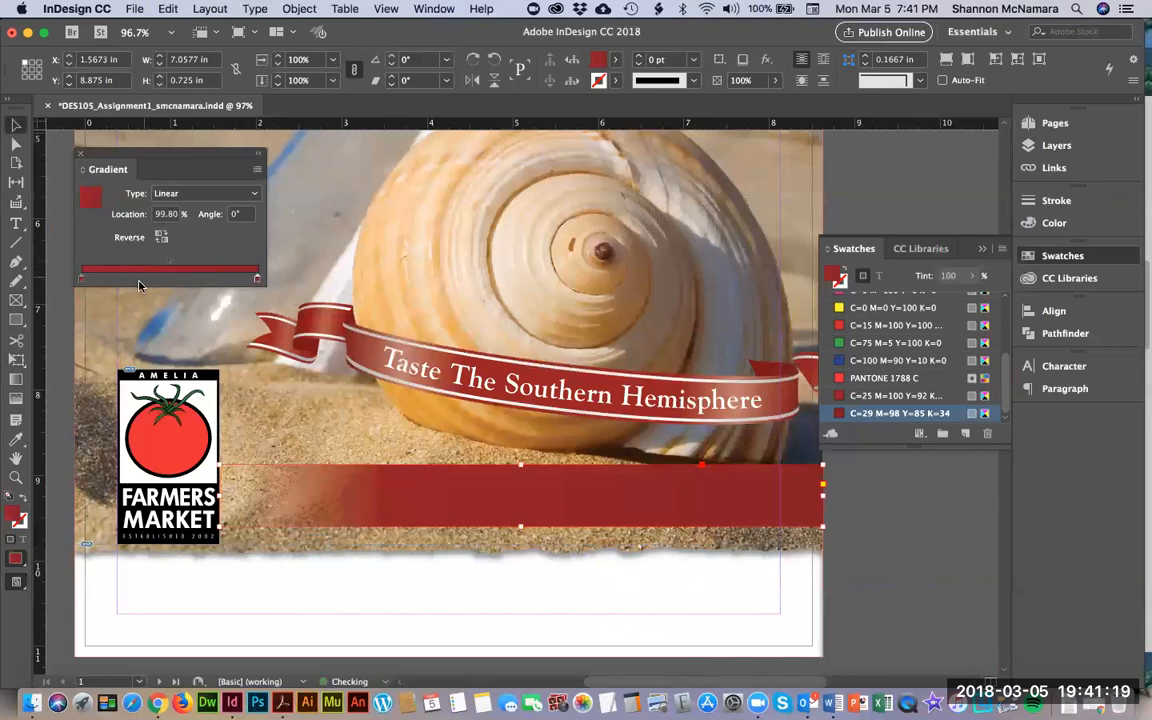
pyautogui.moveTo(81, 281); pyautogui.dragTo(130, 283)
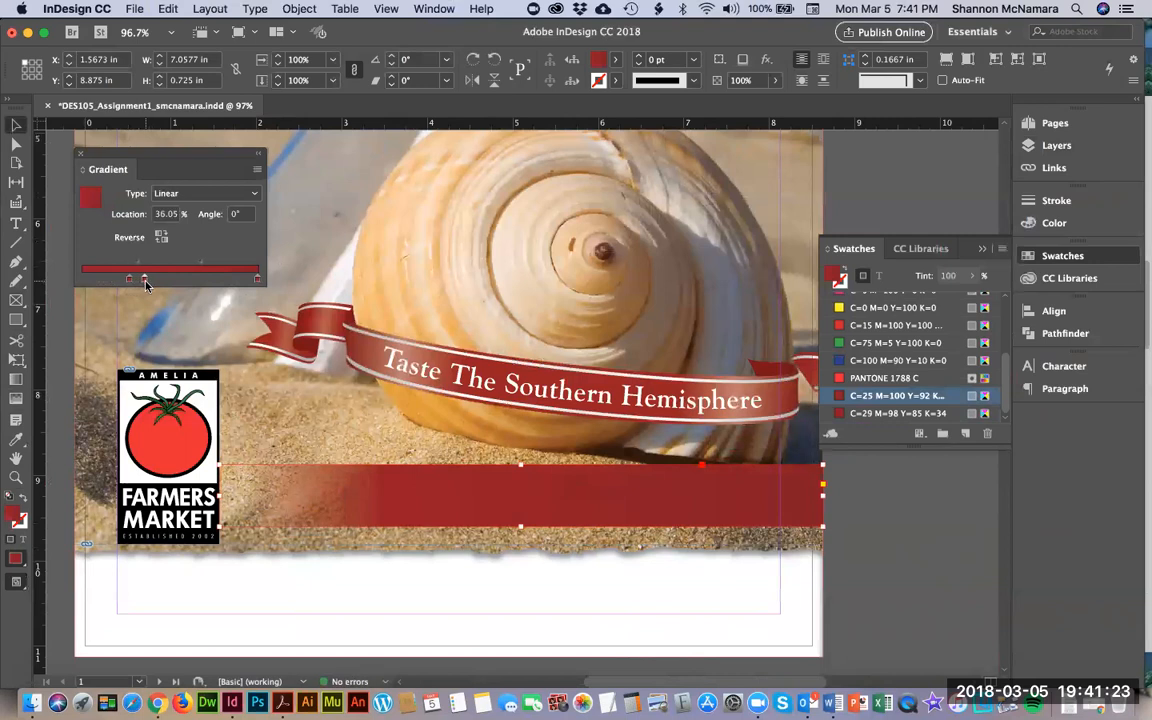
pyautogui.click(160, 290)
pyautogui.click(158, 281)
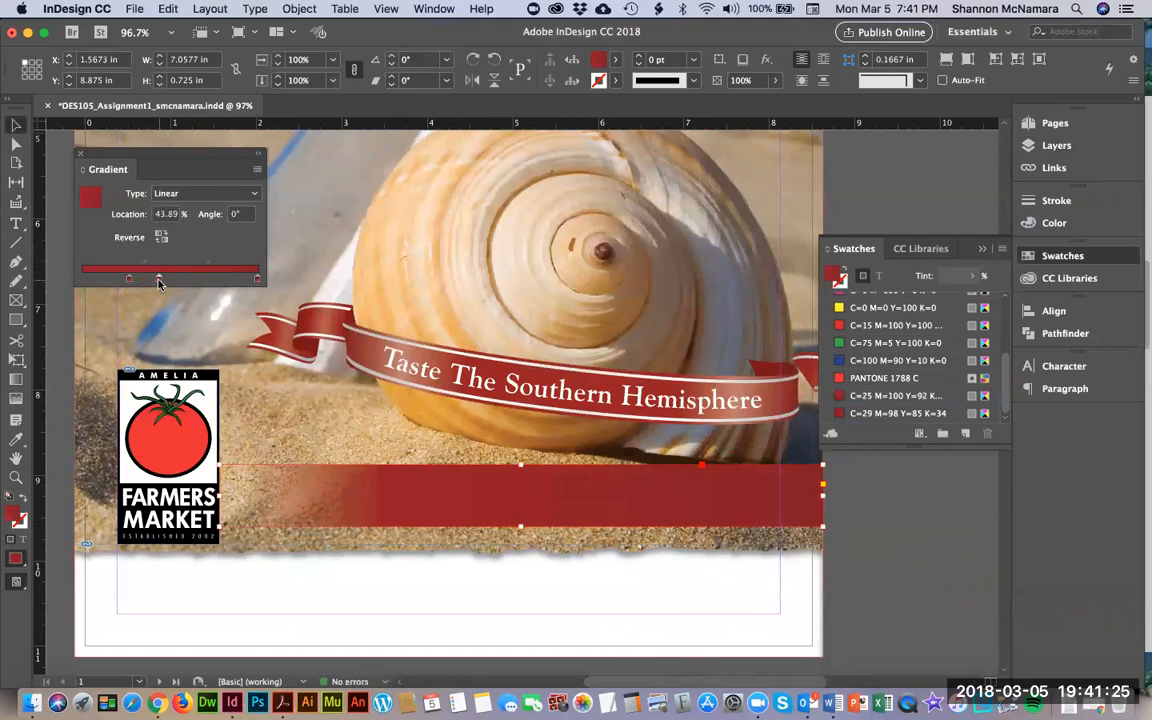
pyautogui.moveTo(130, 281); pyautogui.dragTo(82, 282)
pyautogui.moveTo(158, 281); pyautogui.dragTo(177, 283)
pyautogui.click(908, 551)
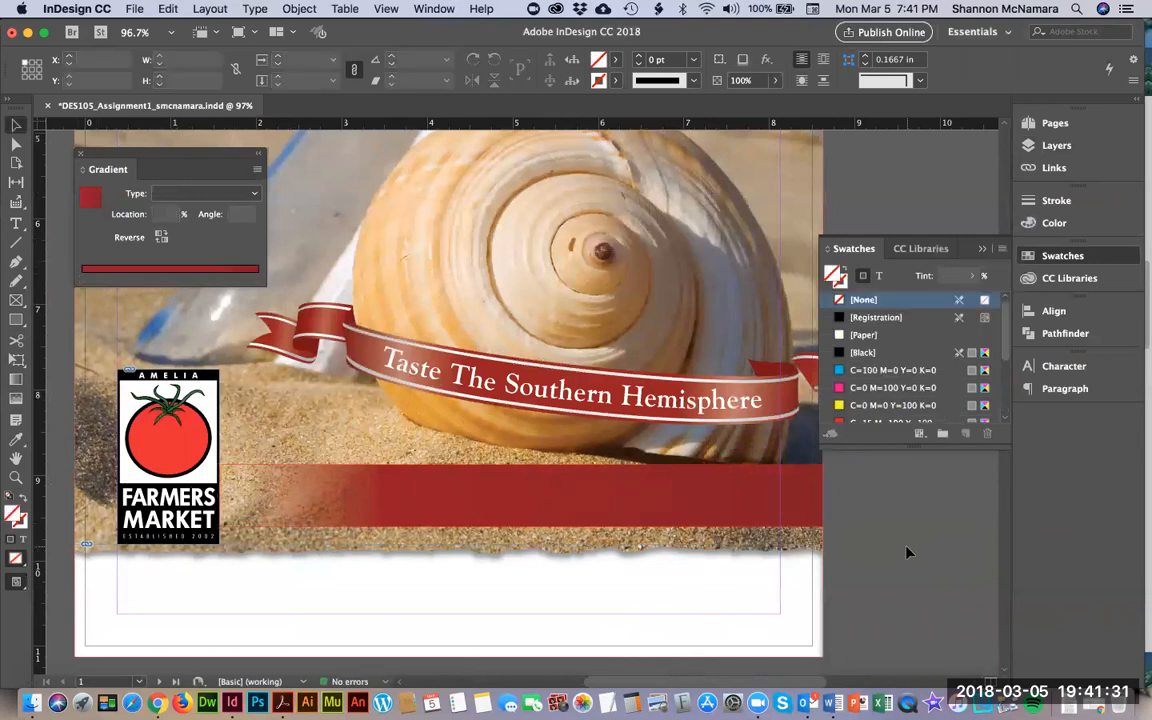
# Draw a text frame over the red bar, from beside the Farmers Market logo to the page margin.
pyautogui.press('super+0')
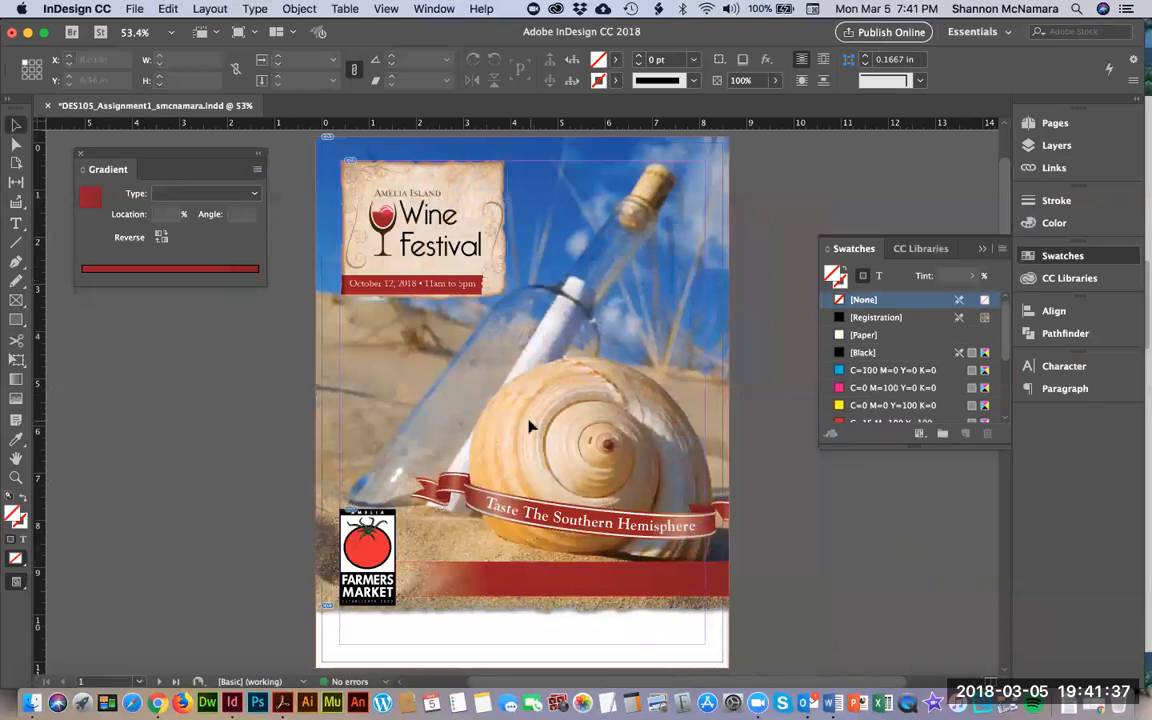
pyautogui.click(16, 223)
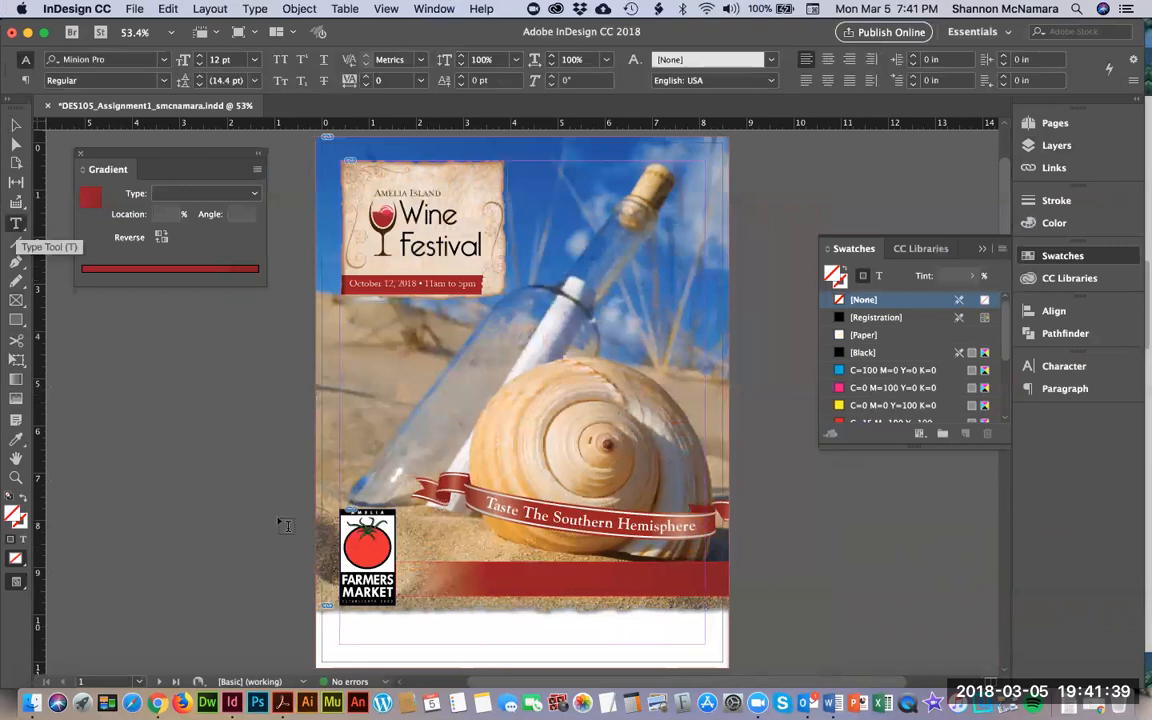
pyautogui.moveTo(425, 564); pyautogui.dragTo(716, 595)
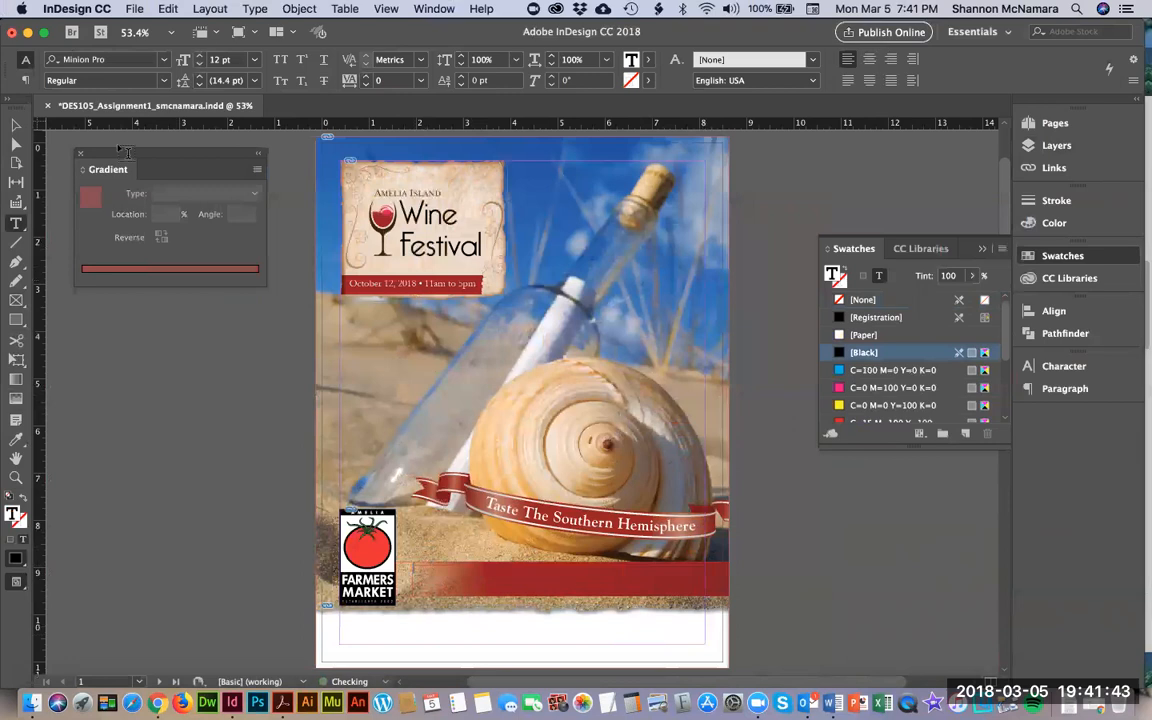
# Copy "October 12," from the date banner into the bar's text frame to reuse its white Garamond formatting, and right-align it.
pyautogui.moveTo(397, 284); pyautogui.dragTo(290, 283)
pyautogui.hotkey('ctrl', 'c')
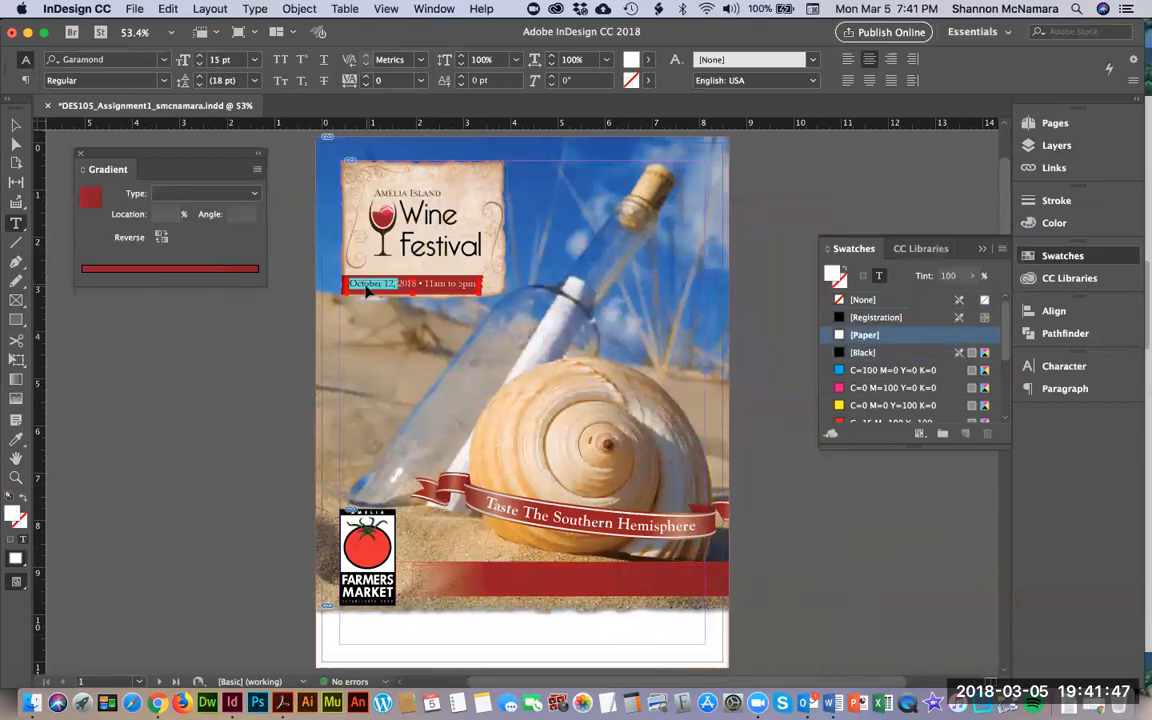
pyautogui.click(519, 586)
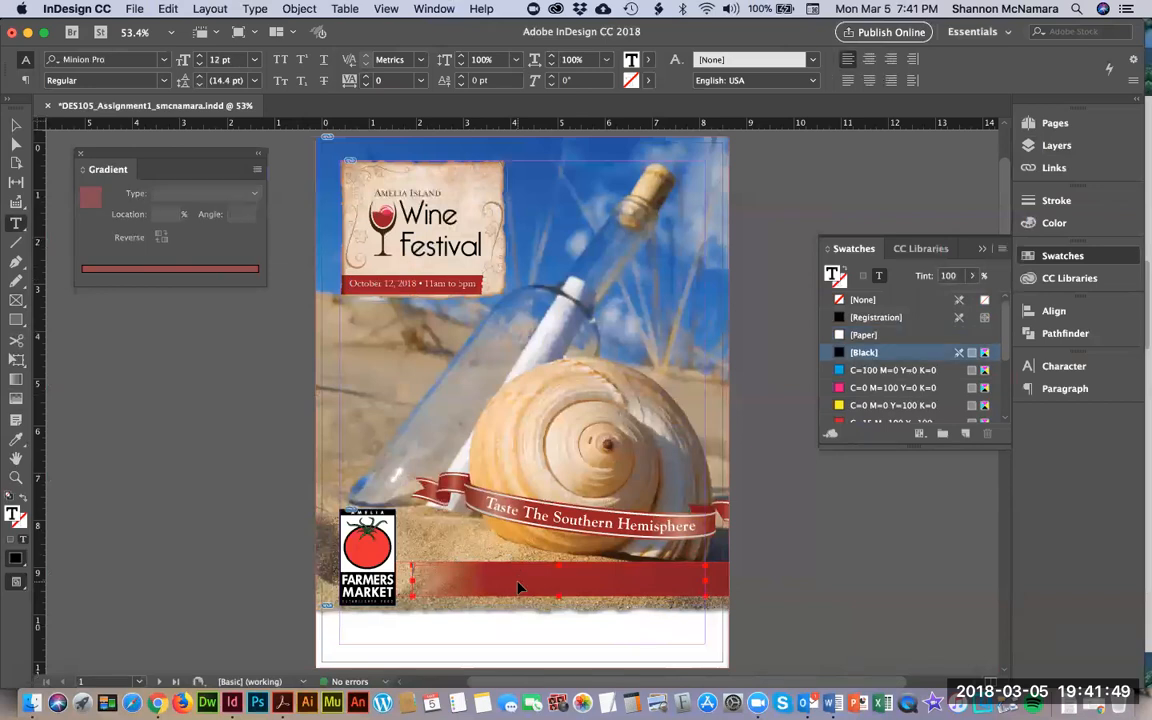
pyautogui.hotkey('ctrl', 'v')
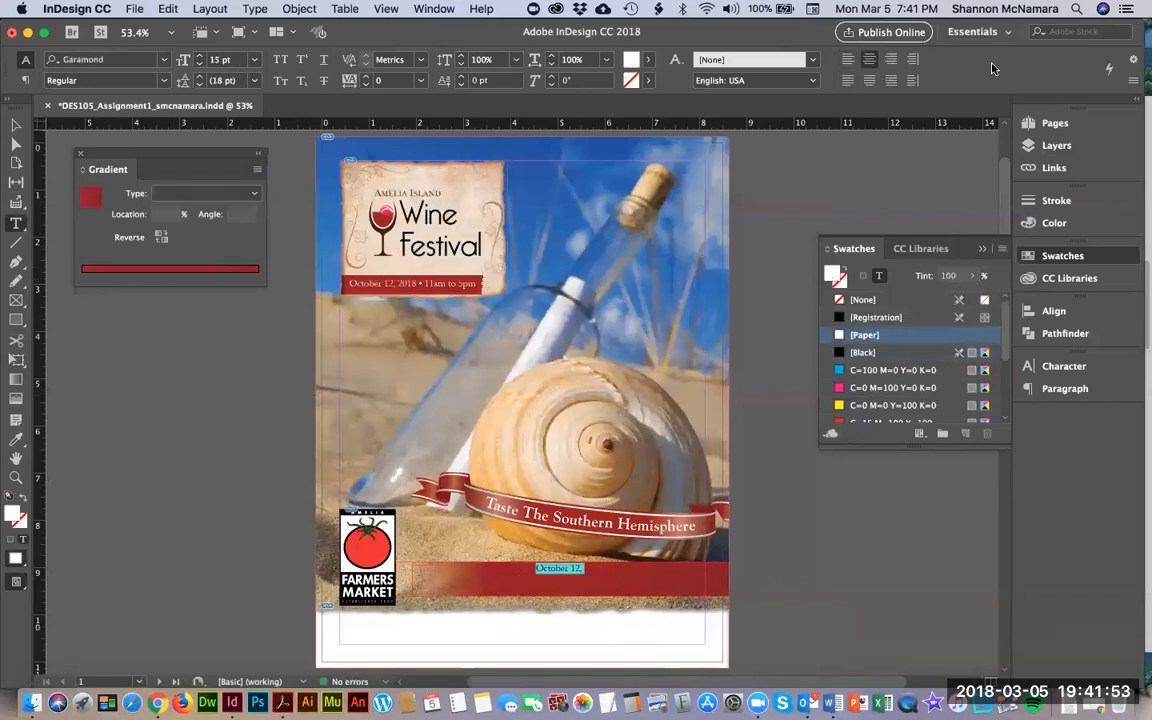
pyautogui.click(889, 60)
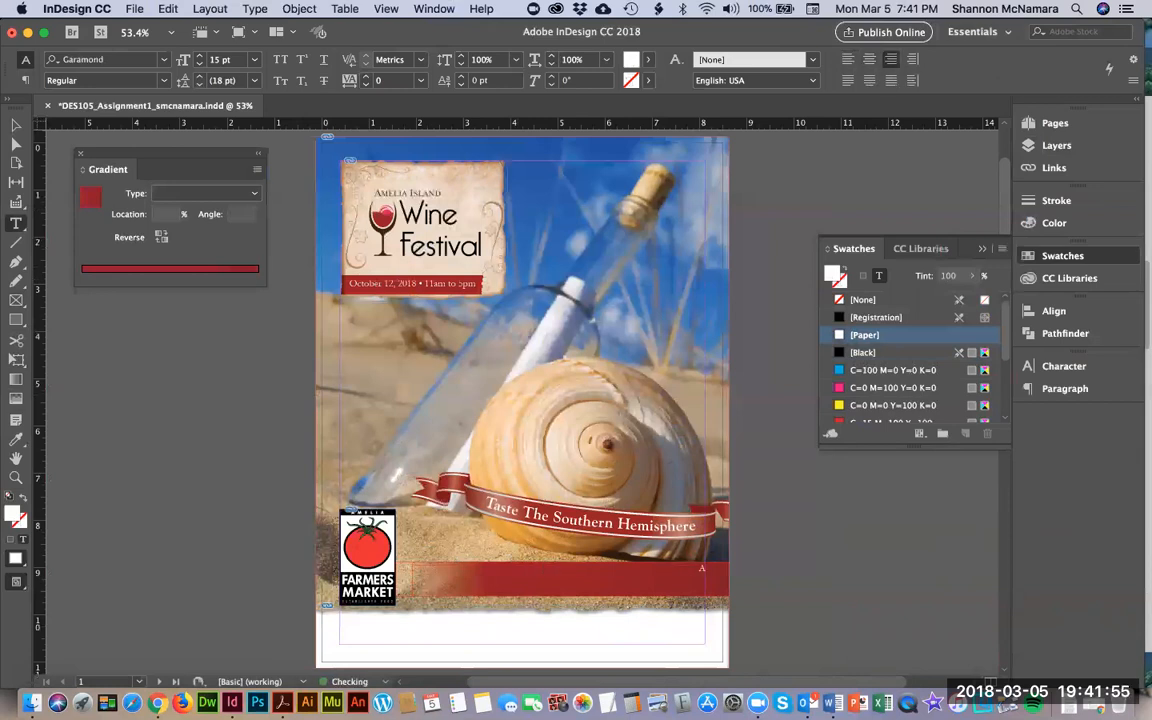
# Replace the pasted date with the line "Award Winning Wines from premier growing regions of".
pyautogui.write('Award Winnin')
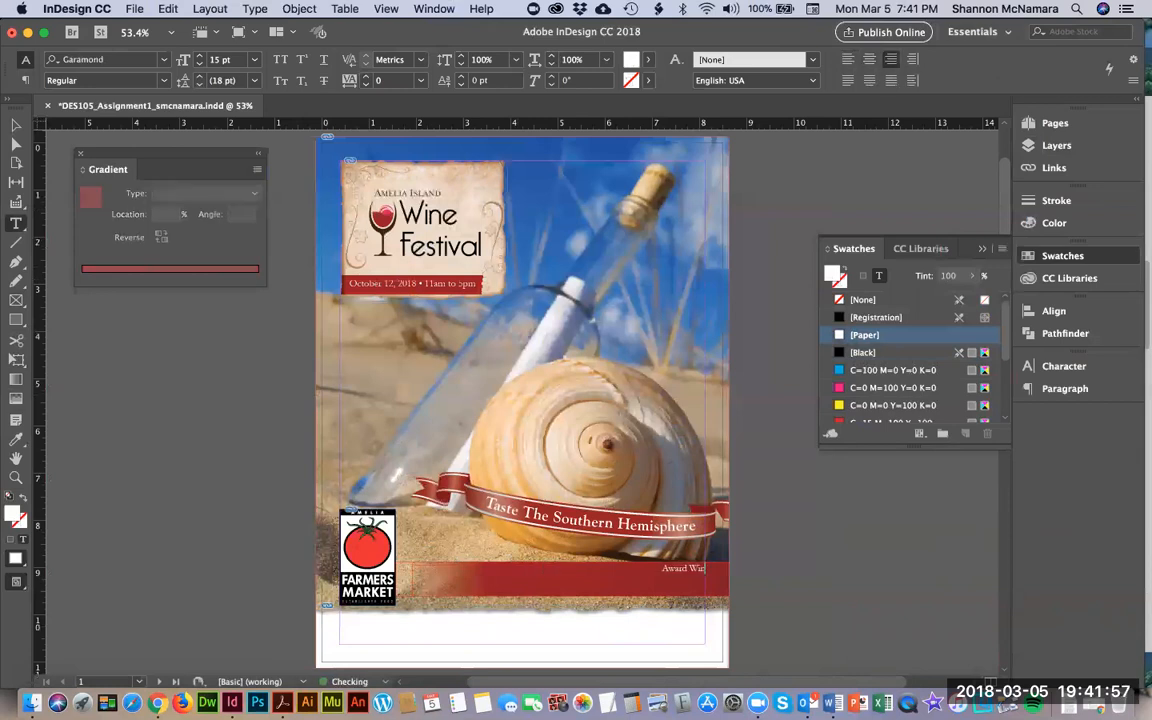
pyautogui.write('g Wines from')
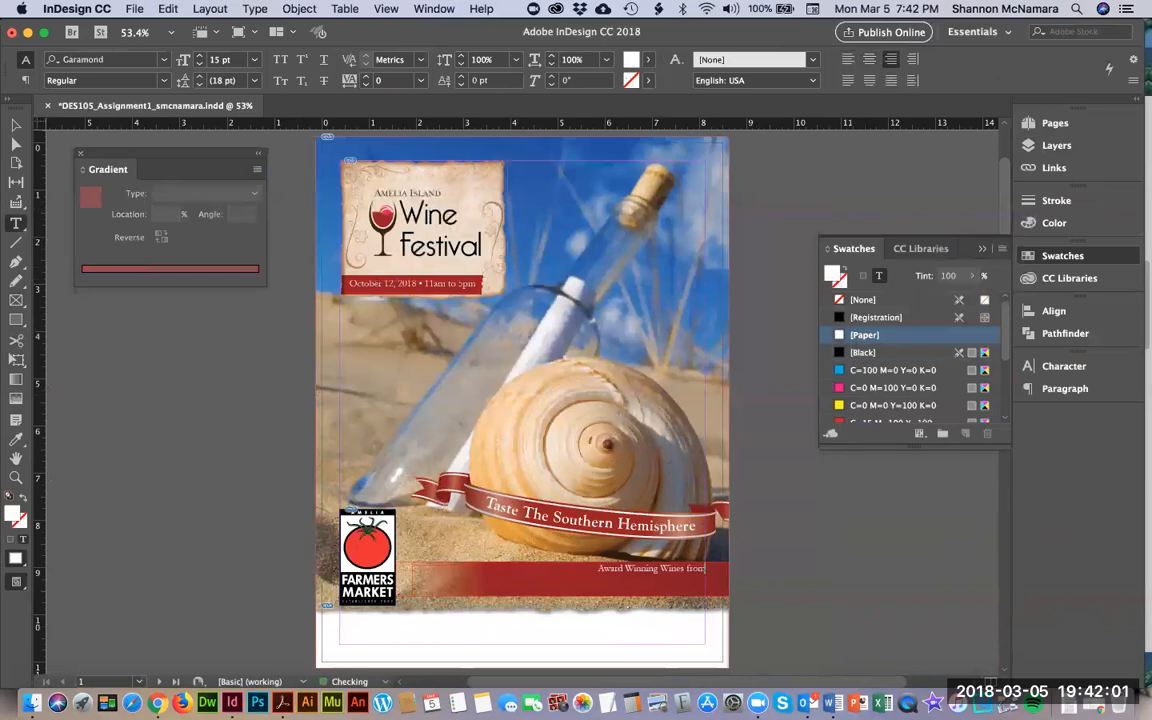
pyautogui.write(' p')
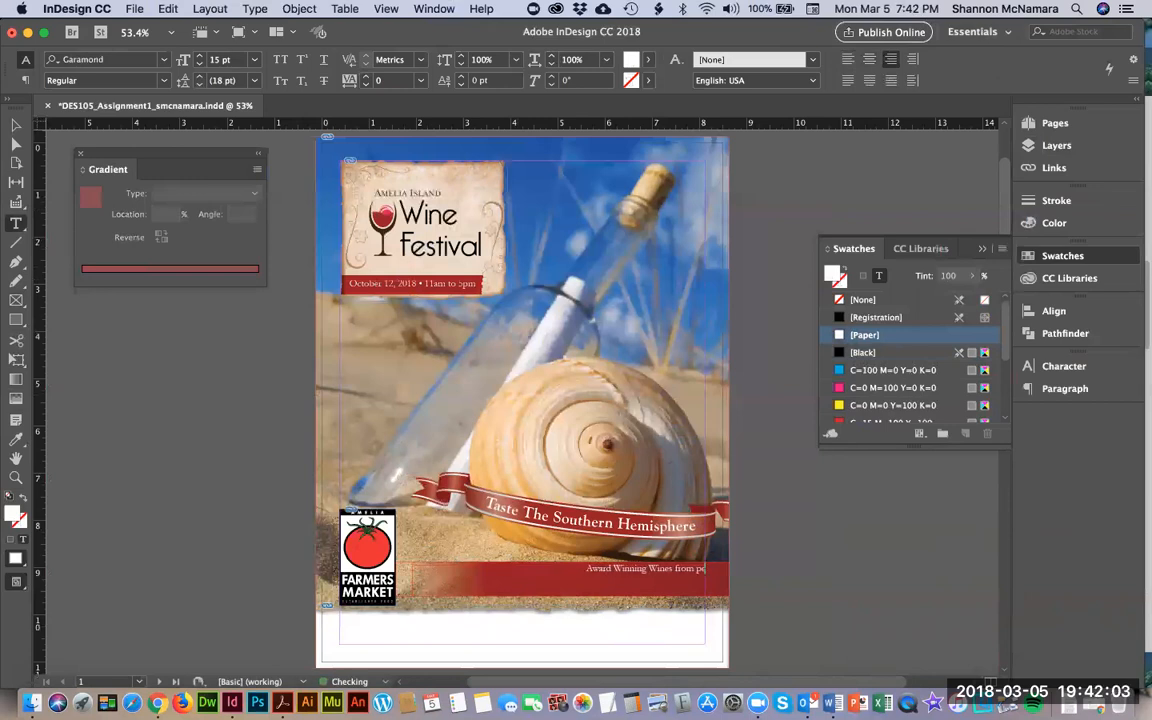
pyautogui.write('remier growing')
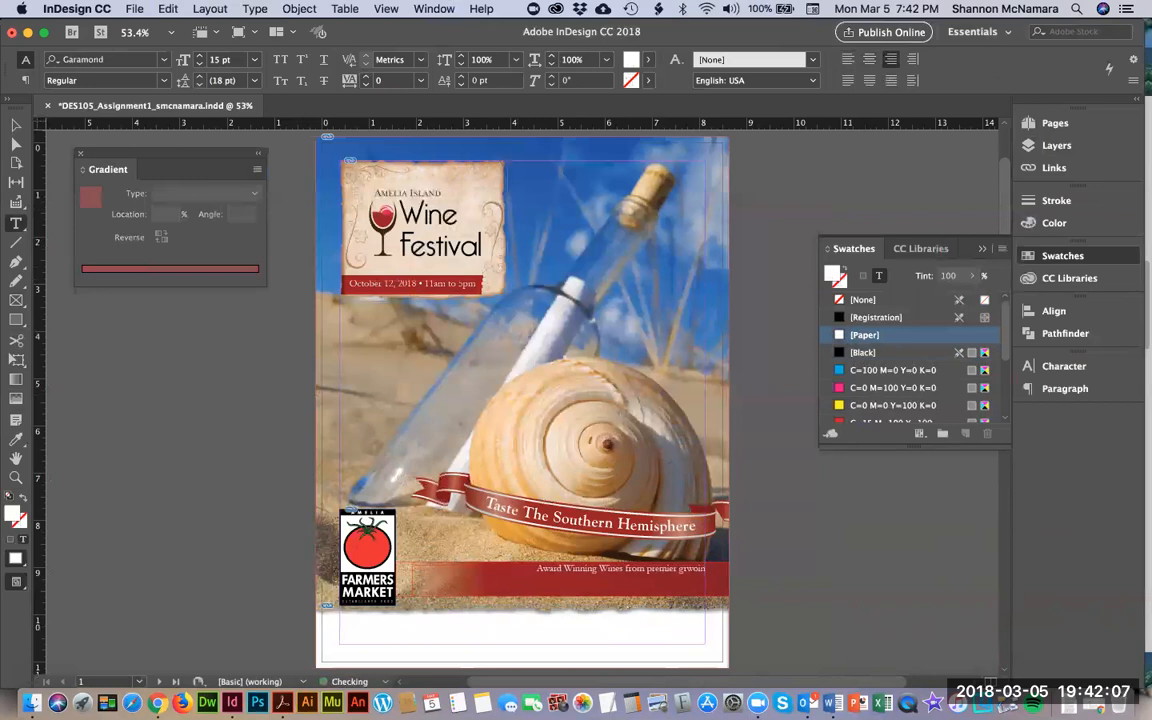
pyautogui.press('BackSpace')
pyautogui.press('BackSpace')
pyautogui.press('BackSpace')
pyautogui.write('ing')
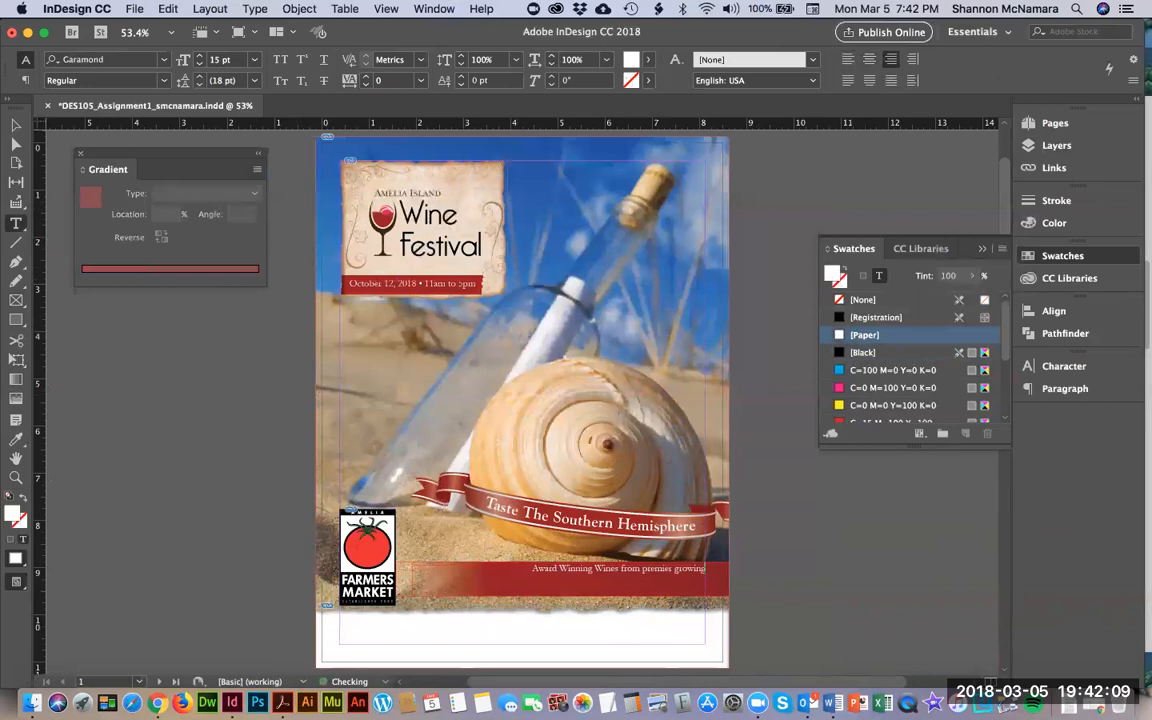
pyautogui.write(' regions of')
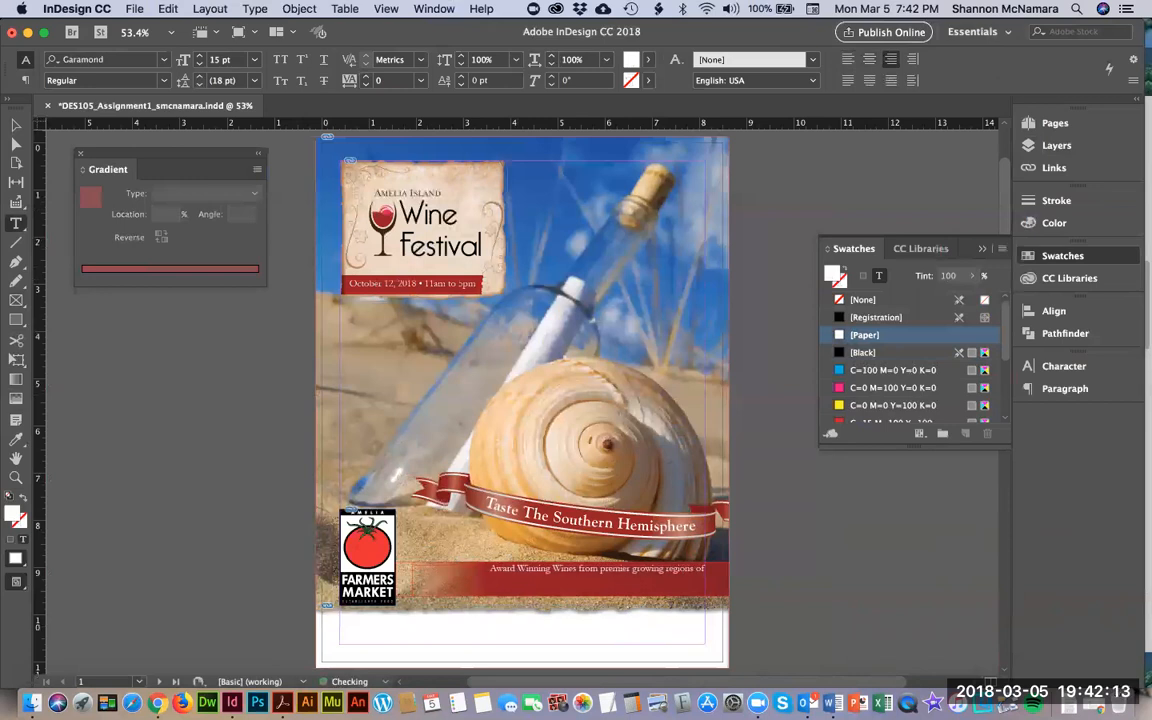
# Add the second line "Argentina, New Zealand, South Africa, Australia, Chile" to the bar's text.
pyautogui.write(' Argentine')
pyautogui.write('New Zealand, South')
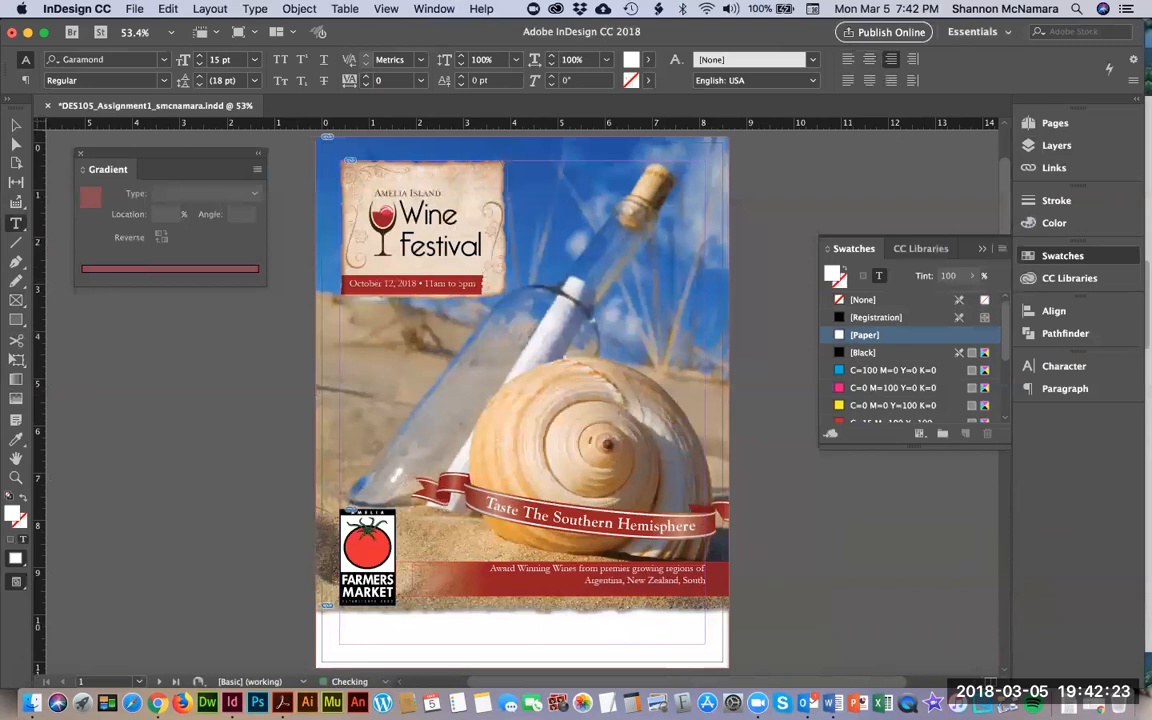
pyautogui.write(' Africa, Australia, Chile')
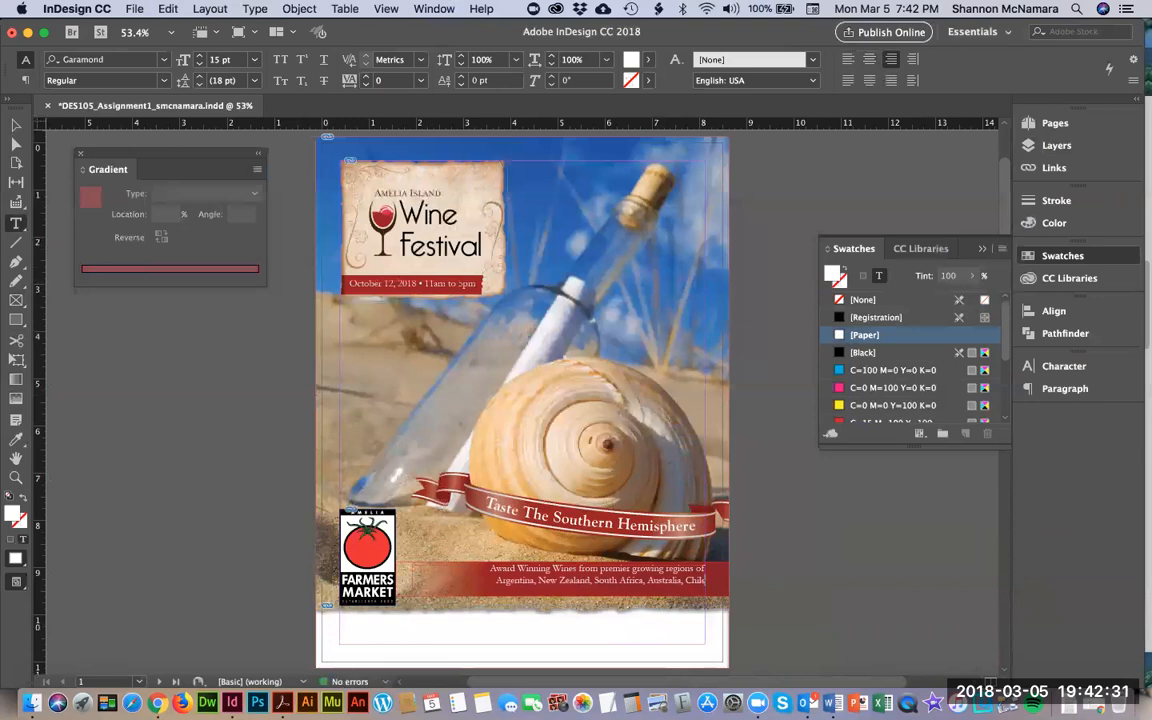
# Set the font size of the line listing the wine countries to 18 pt.
pyautogui.hotkey('shift', 'alt', 'Left')
pyautogui.hotkey('shift', 'alt', 'Left')
pyautogui.hotkey('shift', 'alt', 'Left')
pyautogui.hotkey('shift', 'alt', 'Left')
pyautogui.hotkey('shift', 'alt', 'Left')
pyautogui.hotkey('shift', 'alt', 'Left')
pyautogui.hotkey('shift', 'alt', 'Left')
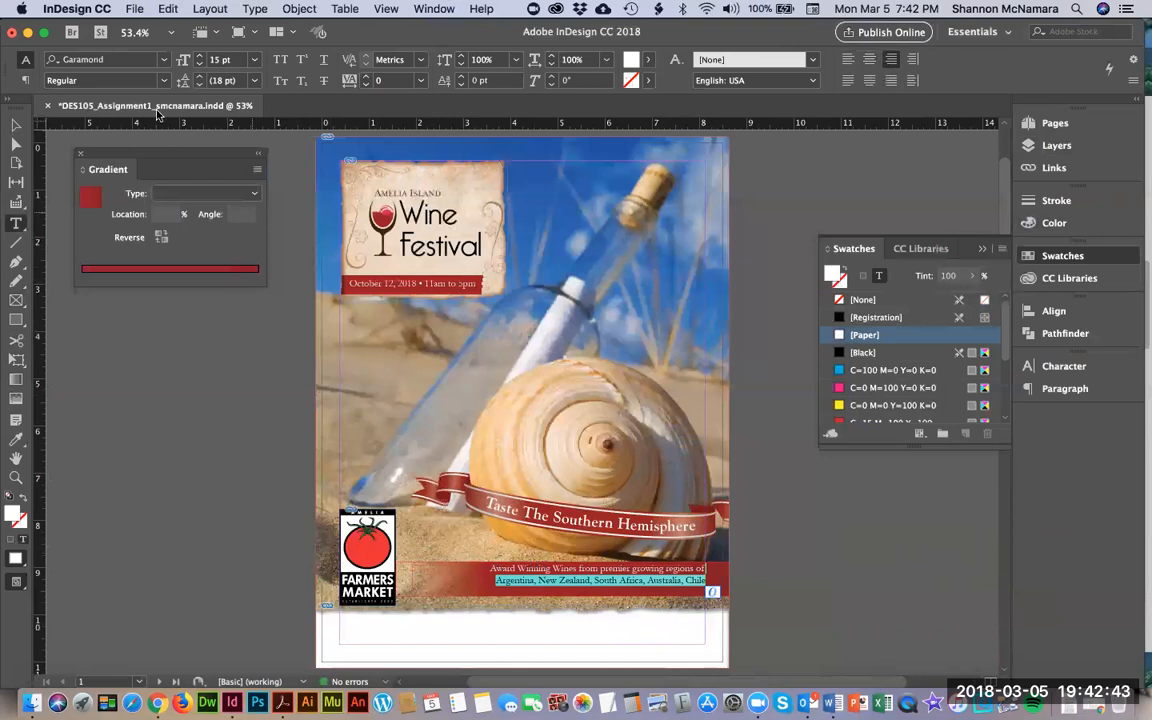
pyautogui.click(199, 57)
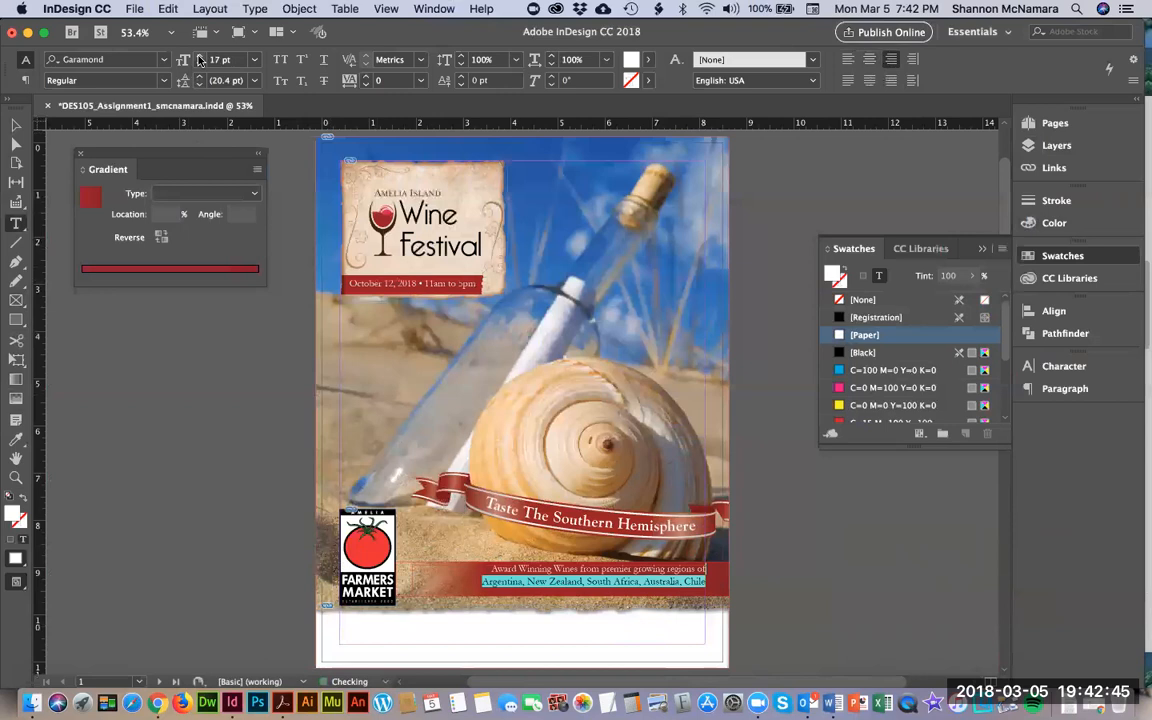
pyautogui.click(199, 57)
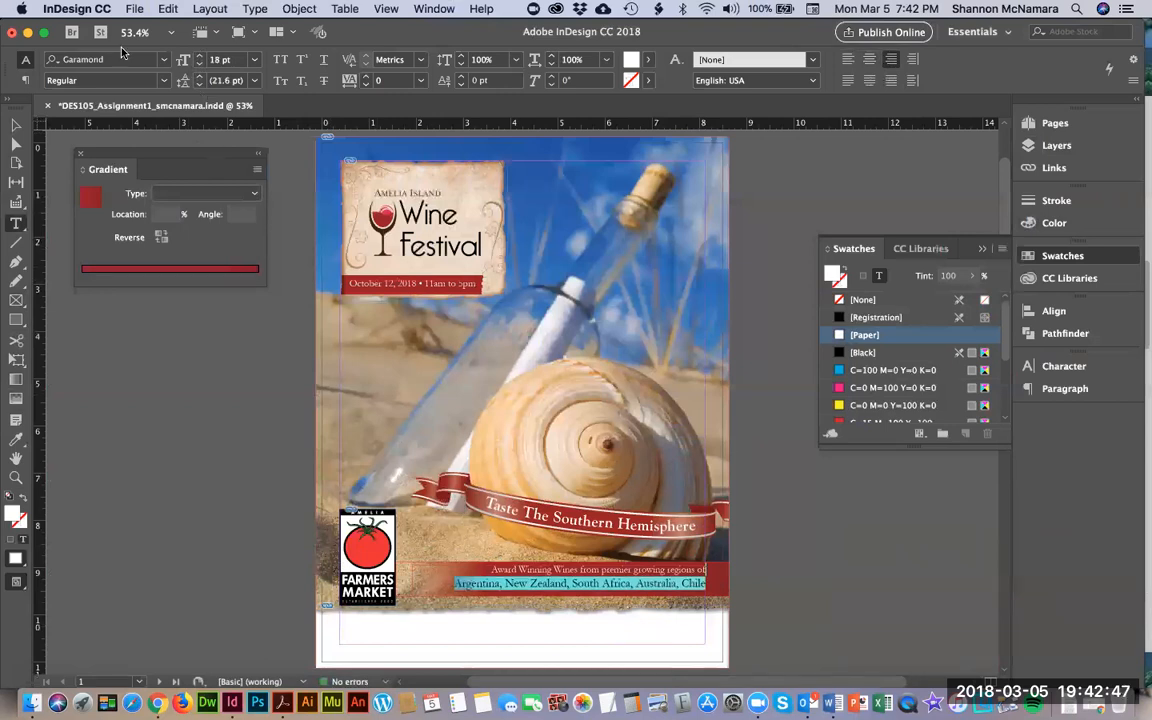
# Set the font style of the line listing the wine countries to Bold.
pyautogui.click(163, 80)
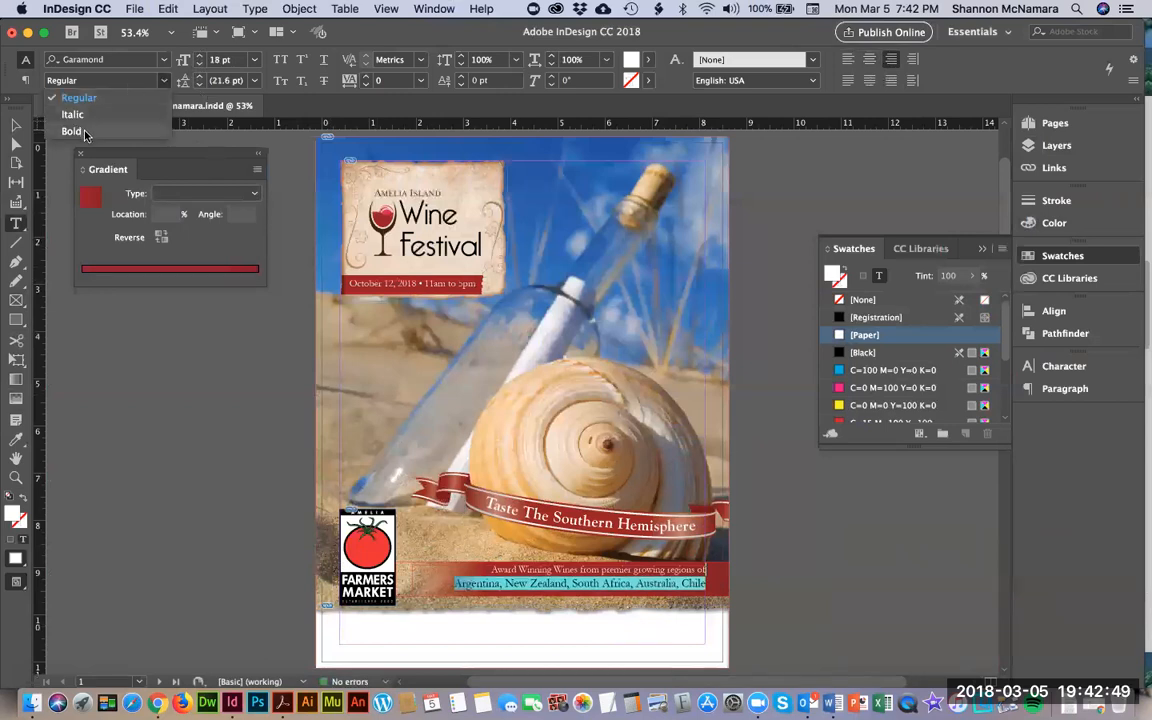
pyautogui.click(85, 134)
pyautogui.click(17, 123)
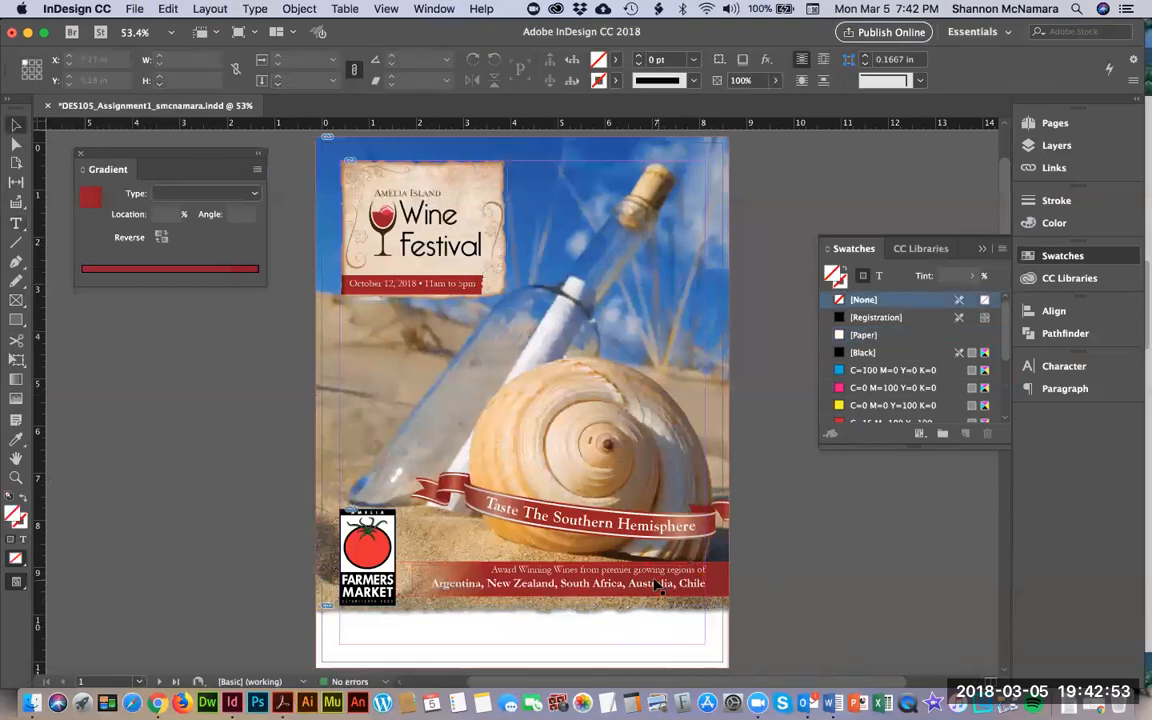
# Nudge the wine-regions text frame down slightly to Y 8.9678 in within the red gradient bar.
pyautogui.press('z')
pyautogui.moveTo(417, 543); pyautogui.dragTo(762, 628)
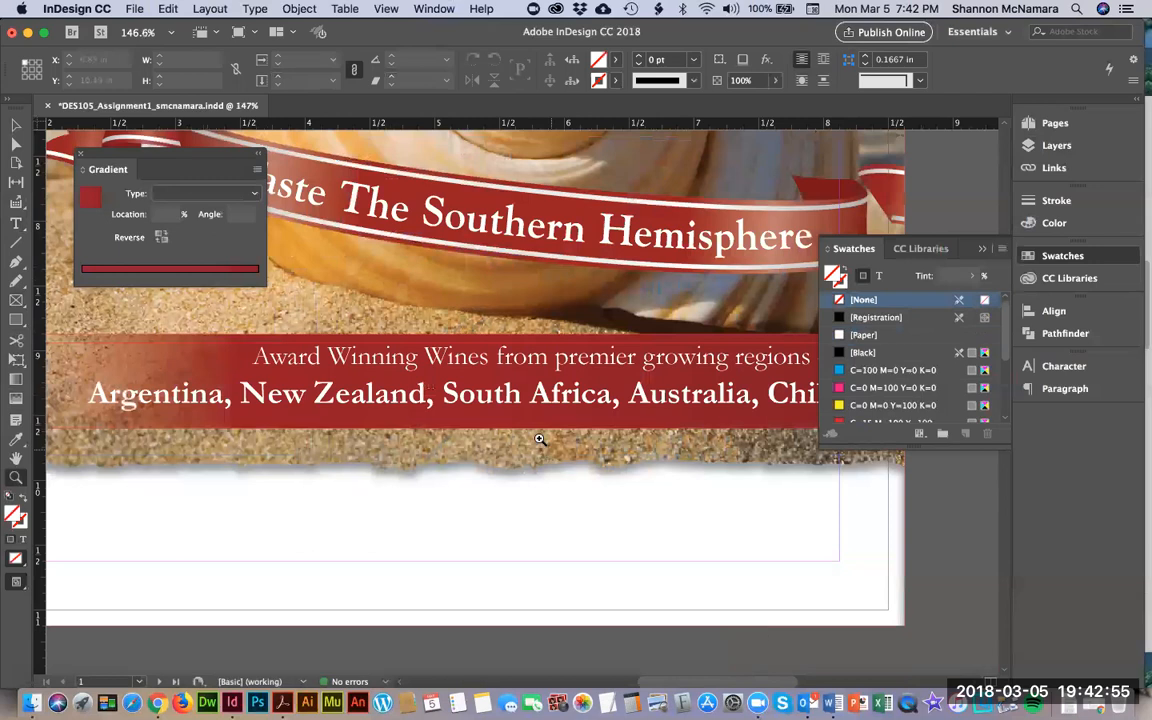
pyautogui.hscroll(5, 560, 400)
pyautogui.scroll(3, 560, 400)
pyautogui.press('v')
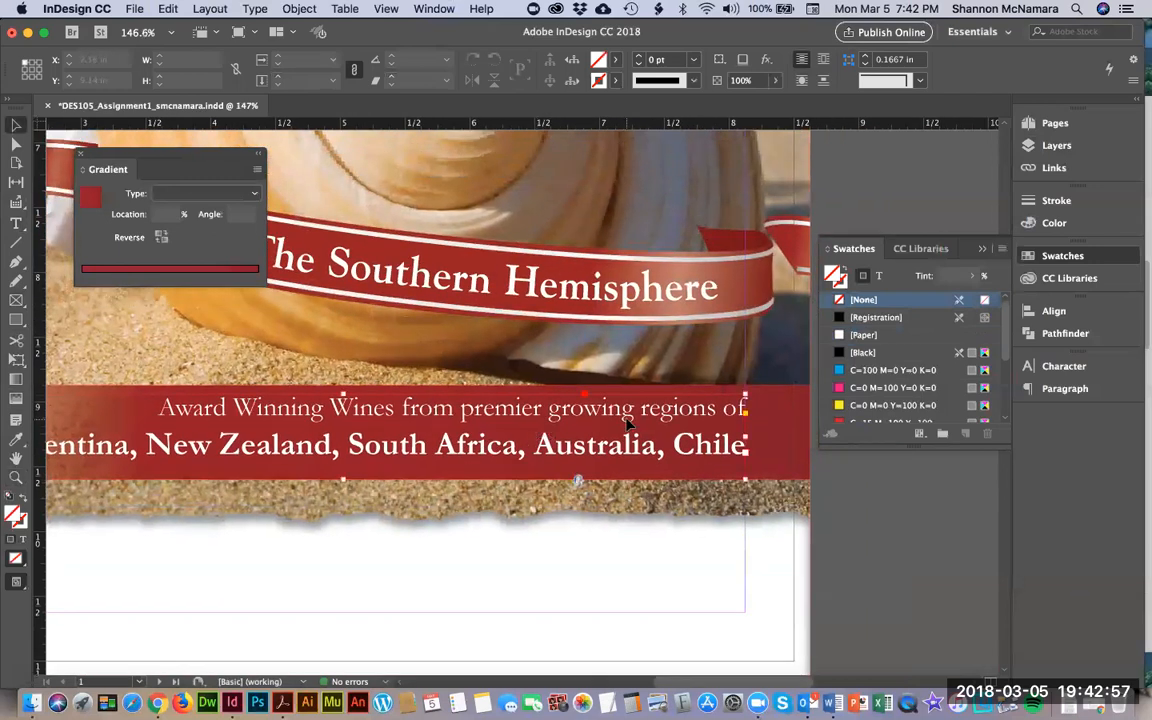
pyautogui.press('Down')
pyautogui.press('Down')
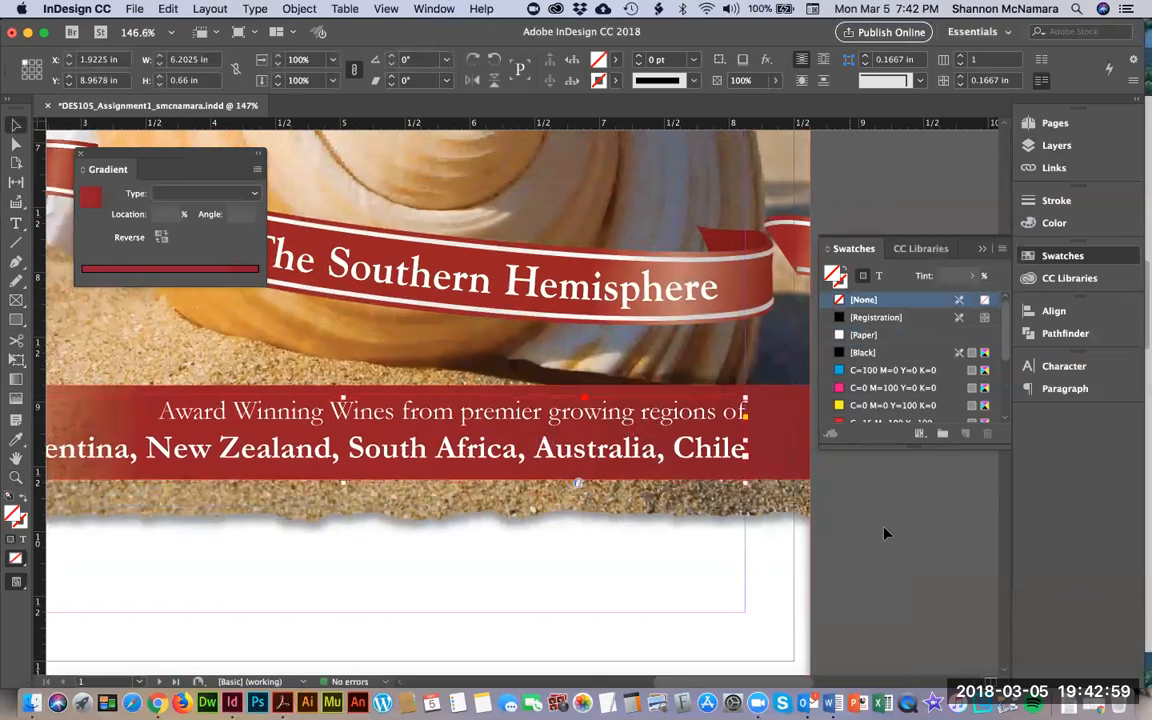
pyautogui.click(884, 534)
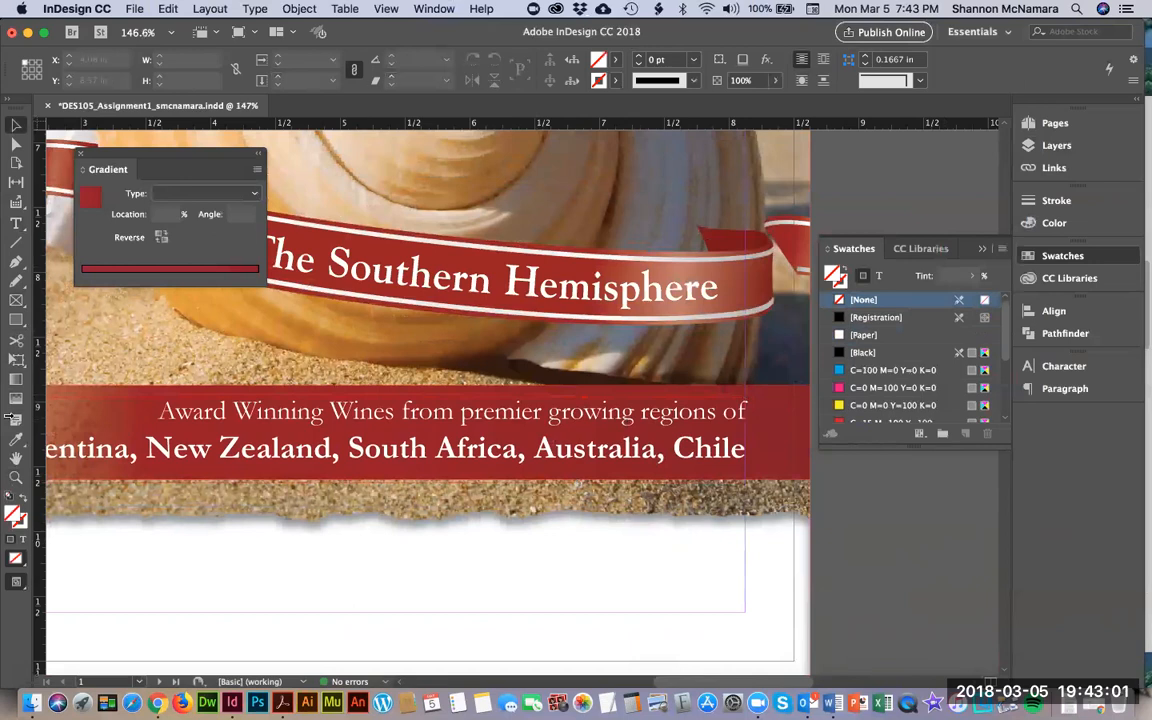
# Hide the frame edges to check the bar's text without outlines, and show them again.
pyautogui.click(678, 423)
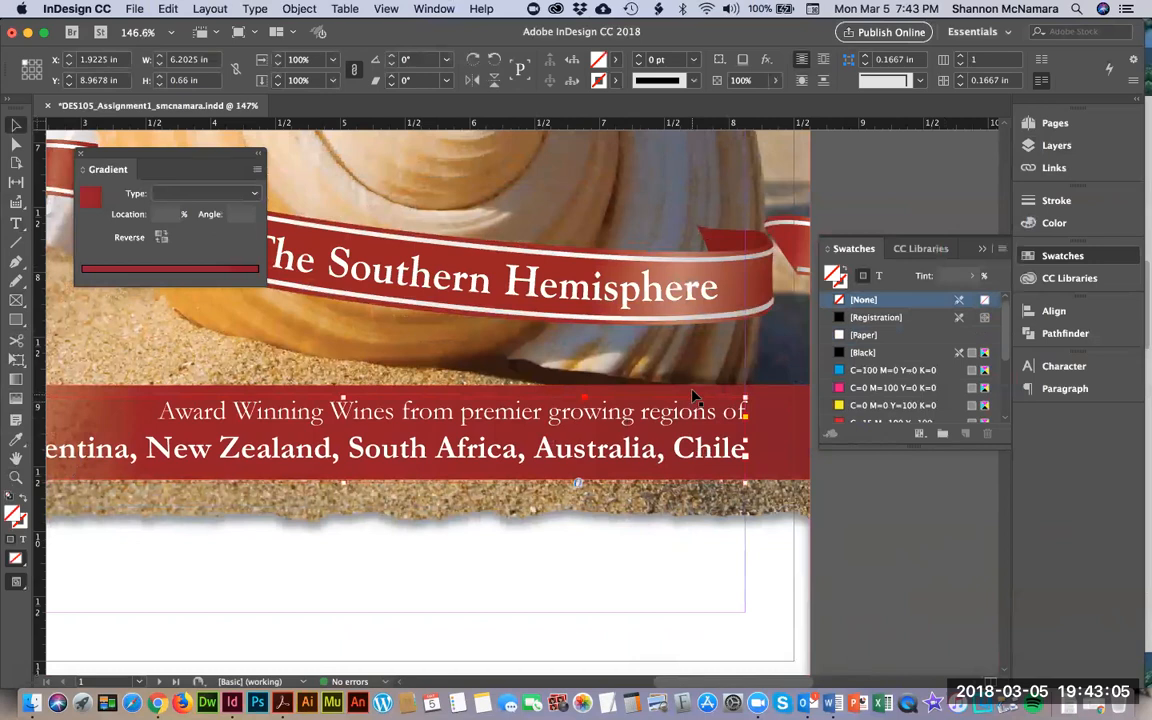
pyautogui.click(389, 9)
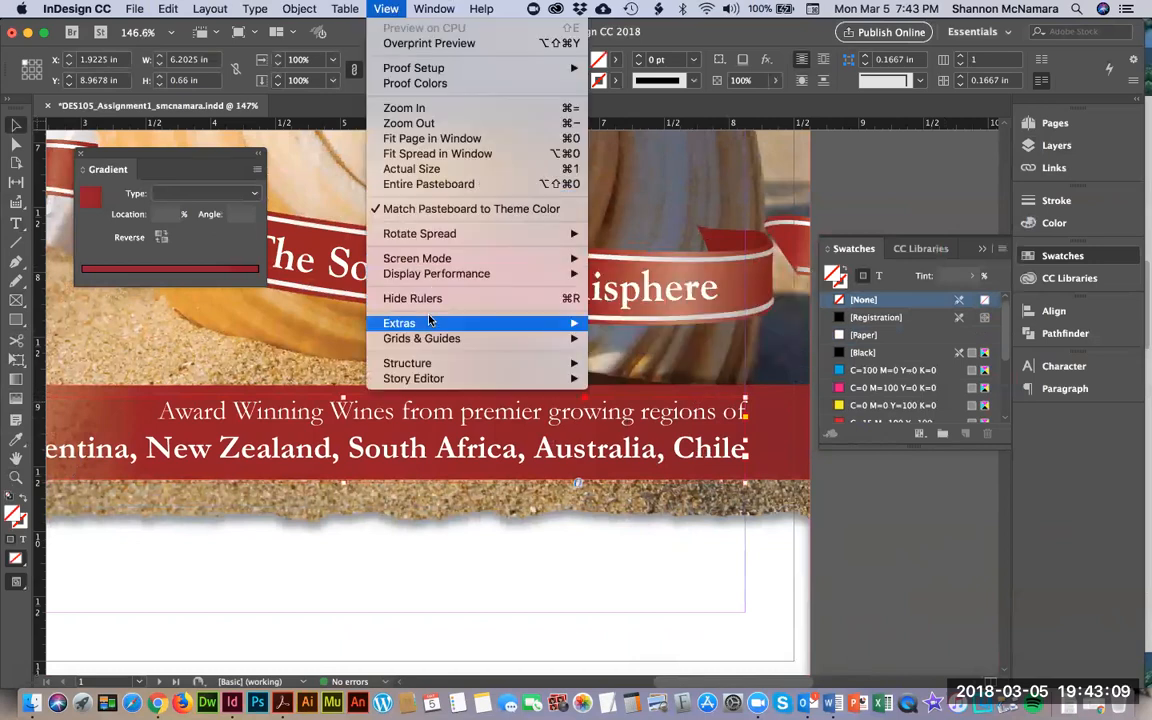
pyautogui.moveTo(430, 321)
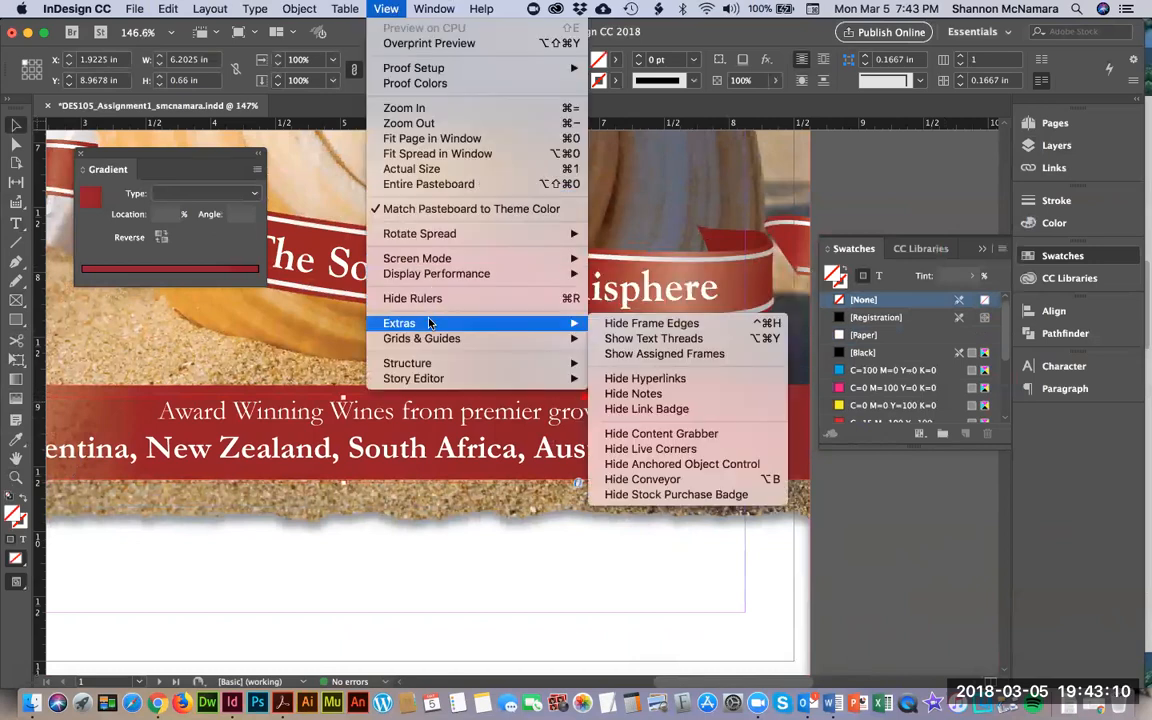
pyautogui.click(617, 325)
pyautogui.click(920, 612)
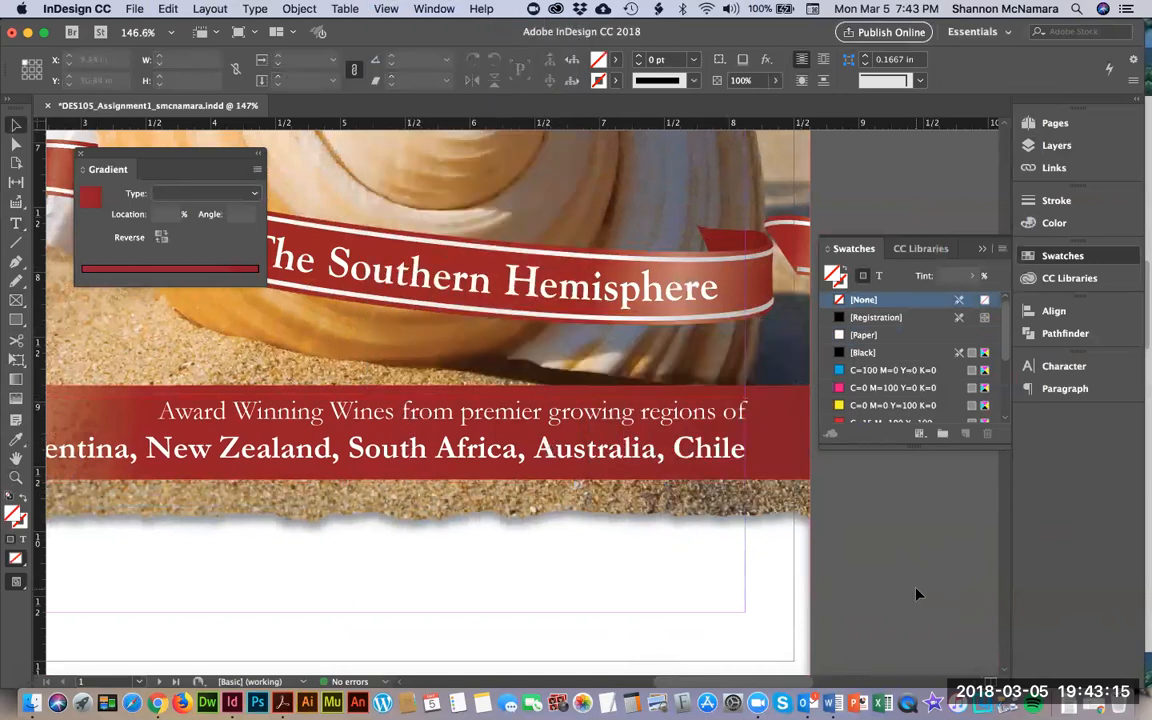
pyautogui.click(388, 8)
pyautogui.moveTo(560, 323)
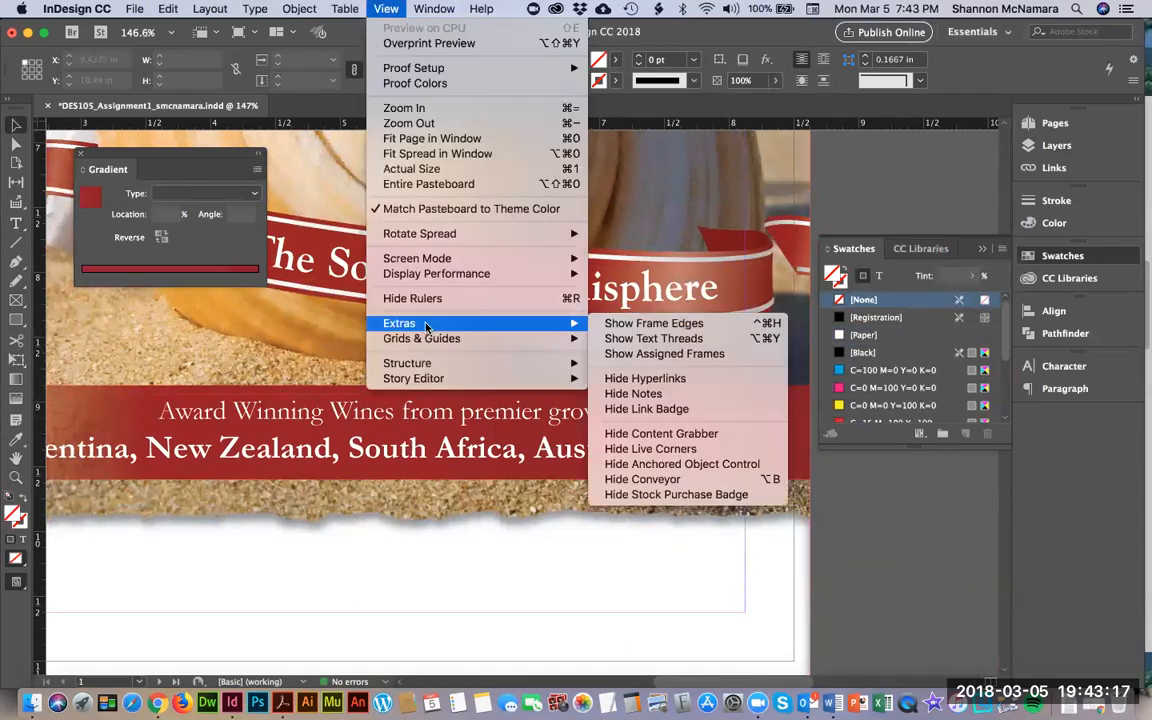
pyautogui.click(654, 323)
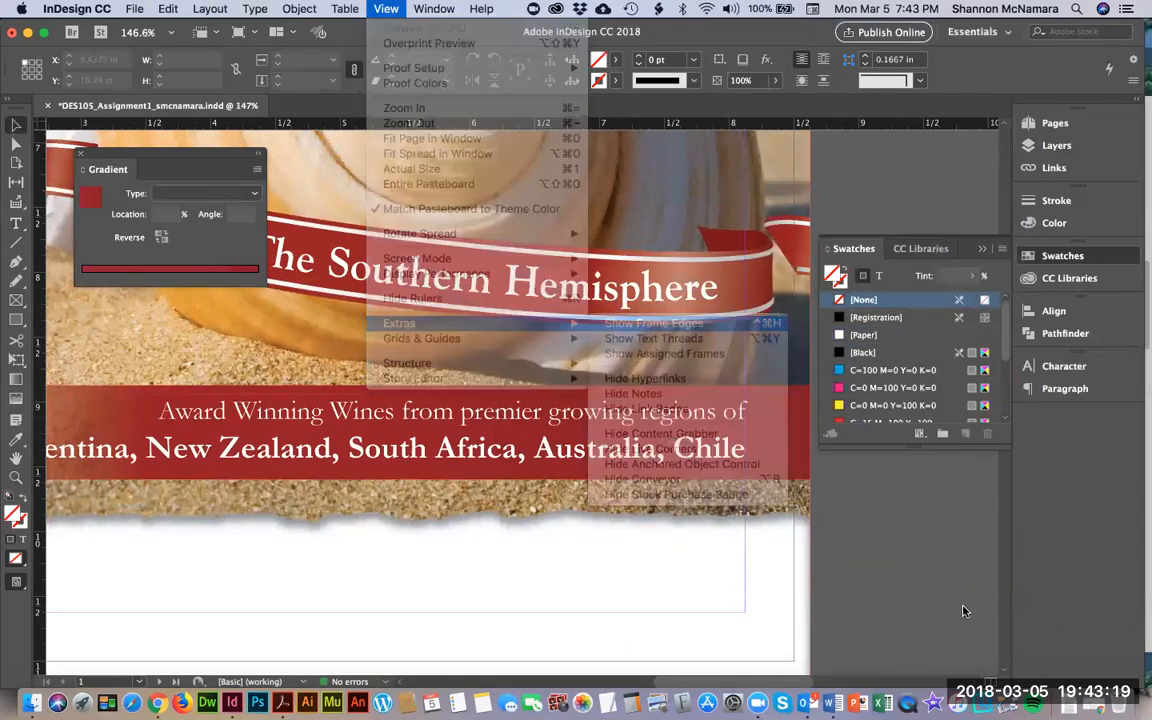
# Draw a text frame about 7.75 in wide and 0.365 in high between the margins in the white strip below the photo.
pyautogui.press('super+0')
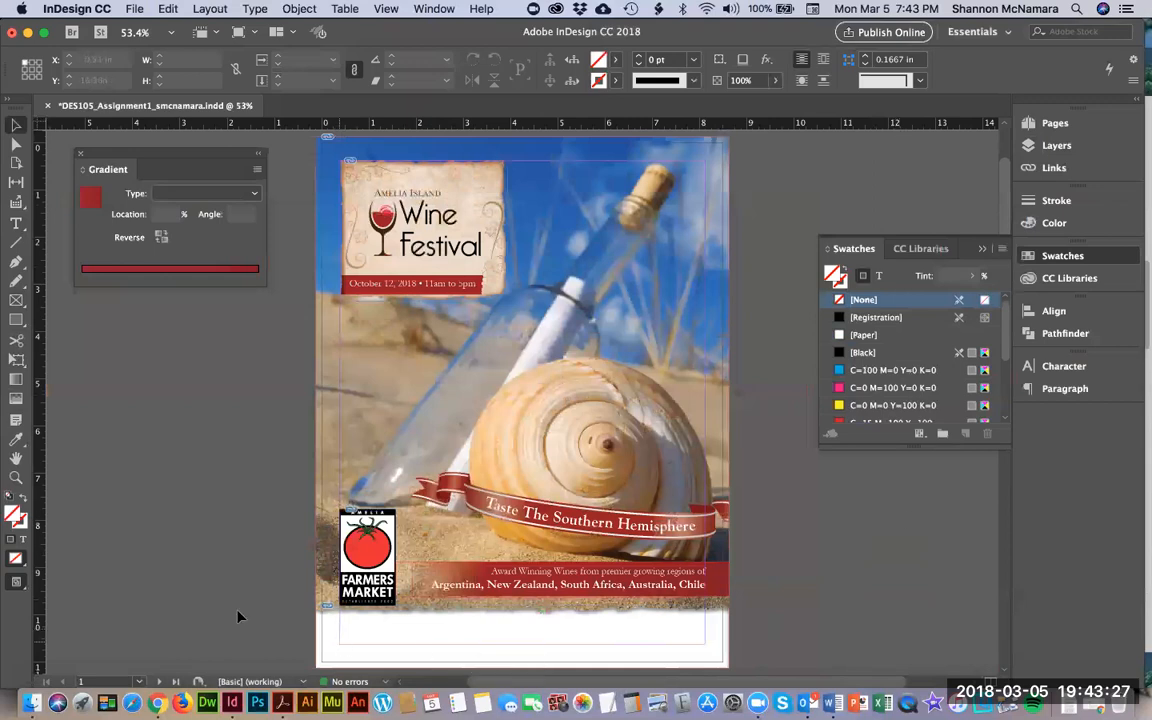
pyautogui.press('t')
pyautogui.moveTo(347, 646); pyautogui.dragTo(706, 643)
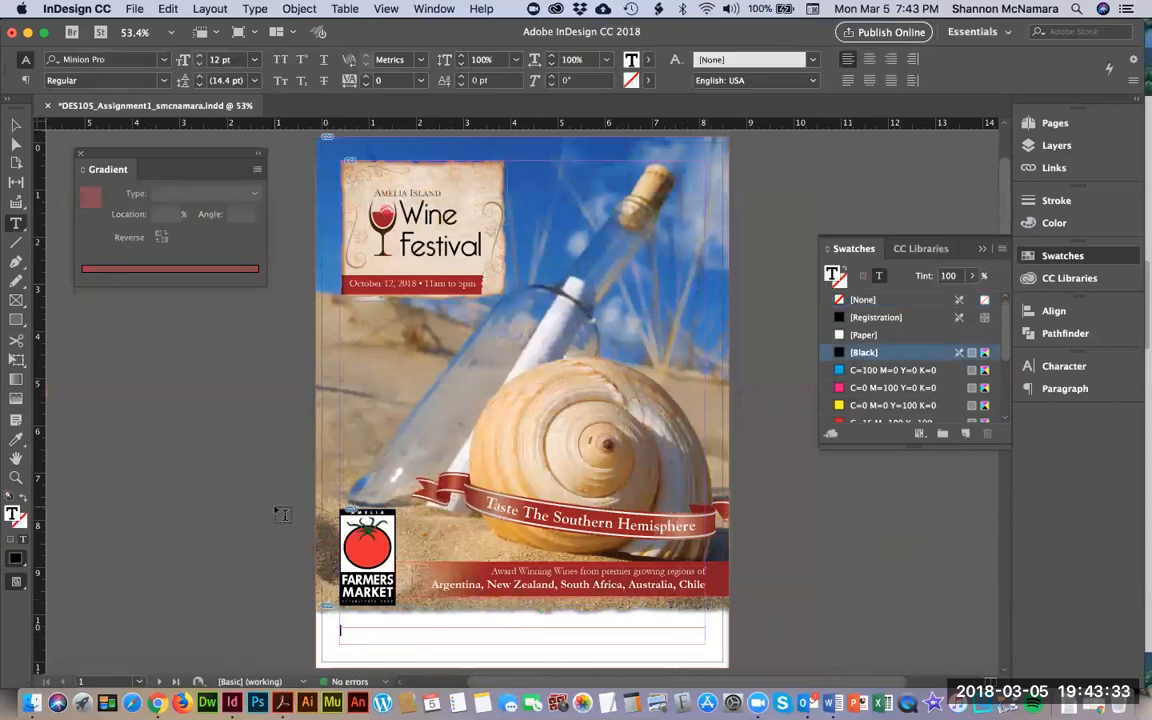
pyautogui.scroll(-3, 789, 607)
pyautogui.press('Escape')
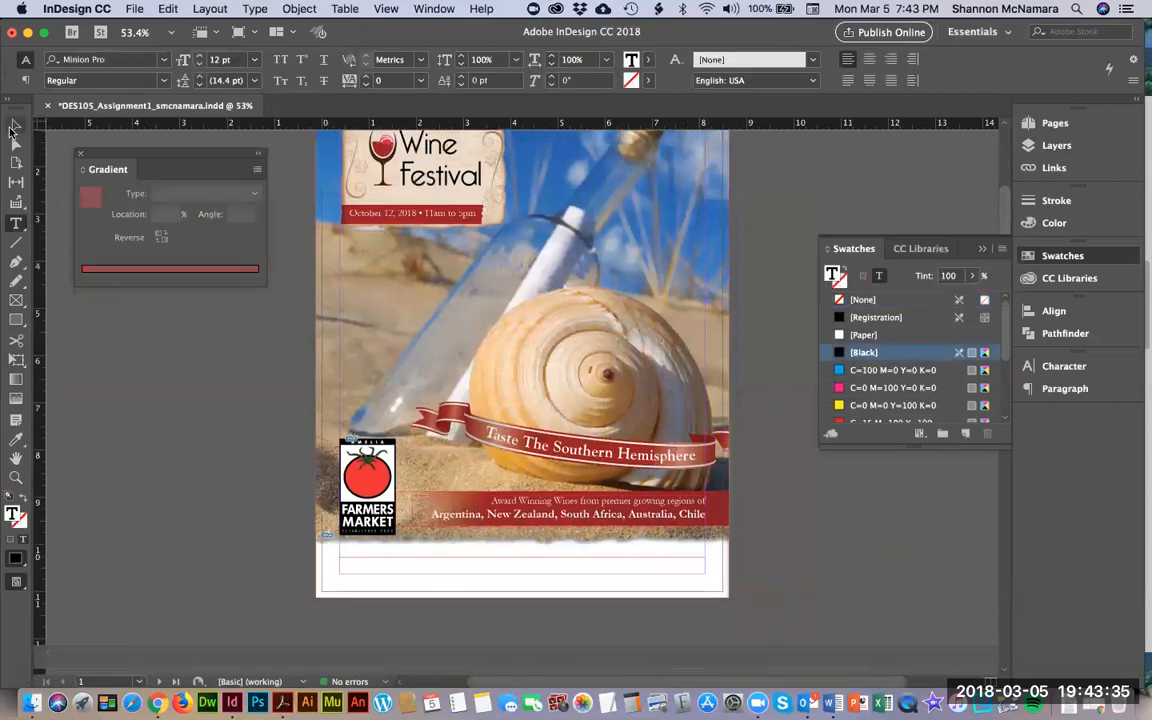
pyautogui.click(368, 609)
# Centre-align the text in the new bottom frame and set its font to Futura.
pyautogui.press('z')
pyautogui.moveTo(245, 470); pyautogui.dragTo(786, 621)
pyautogui.scroll(2, 421, 375)
pyautogui.hscroll(2, 421, 375)
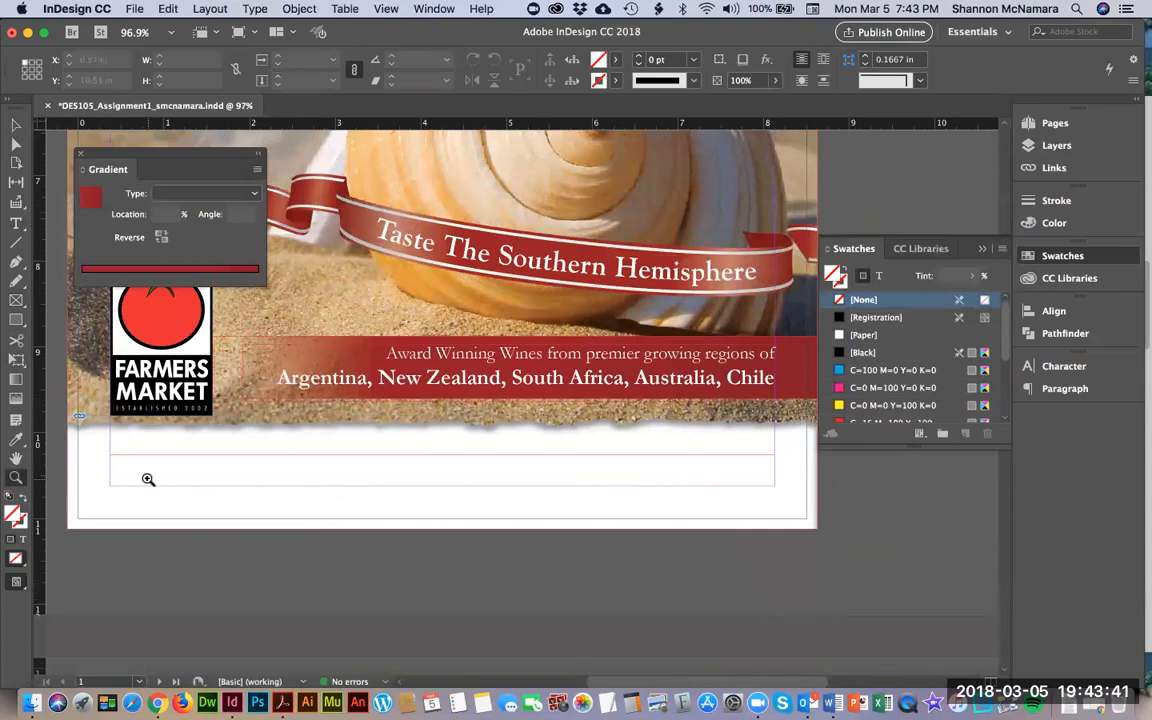
pyautogui.press('t')
pyautogui.click(198, 465)
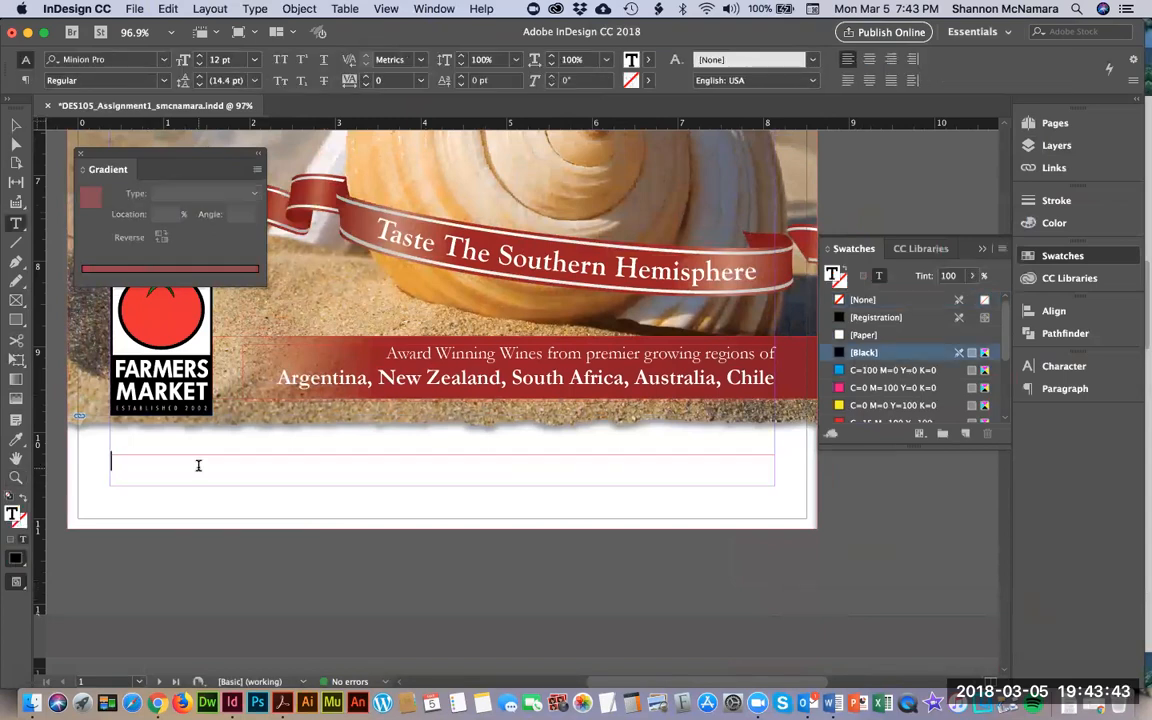
pyautogui.press('super+shift+c')
pyautogui.click(164, 60)
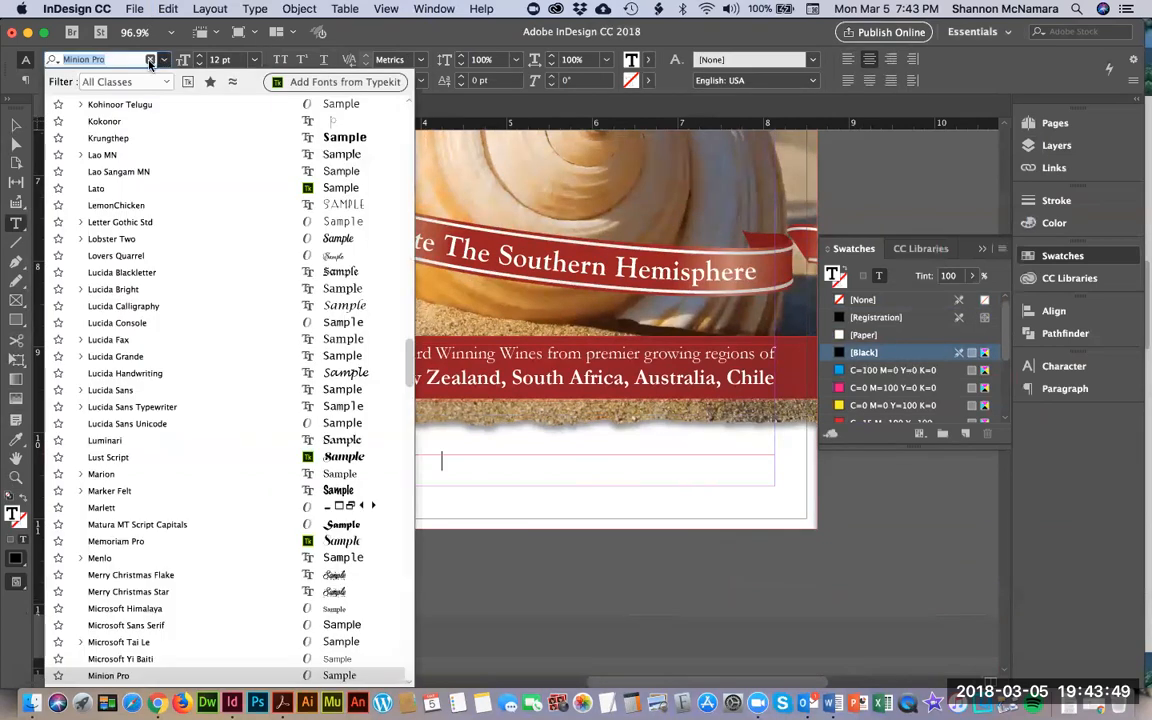
pyautogui.write('futu')
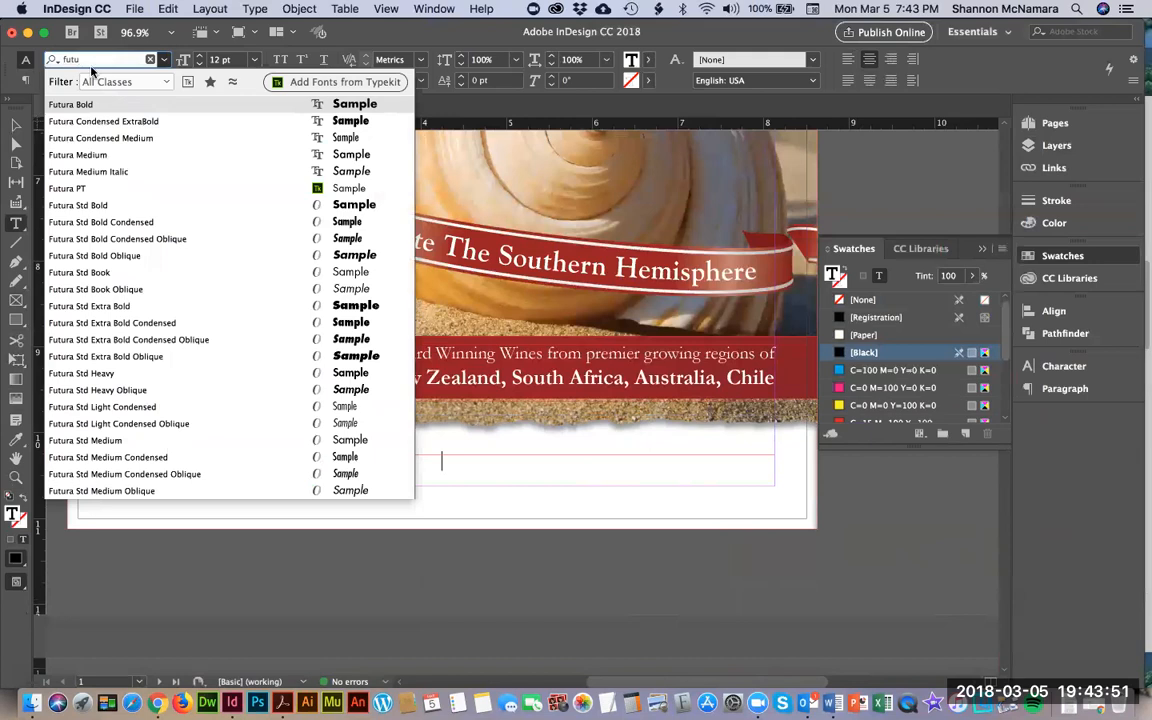
pyautogui.press('Return')
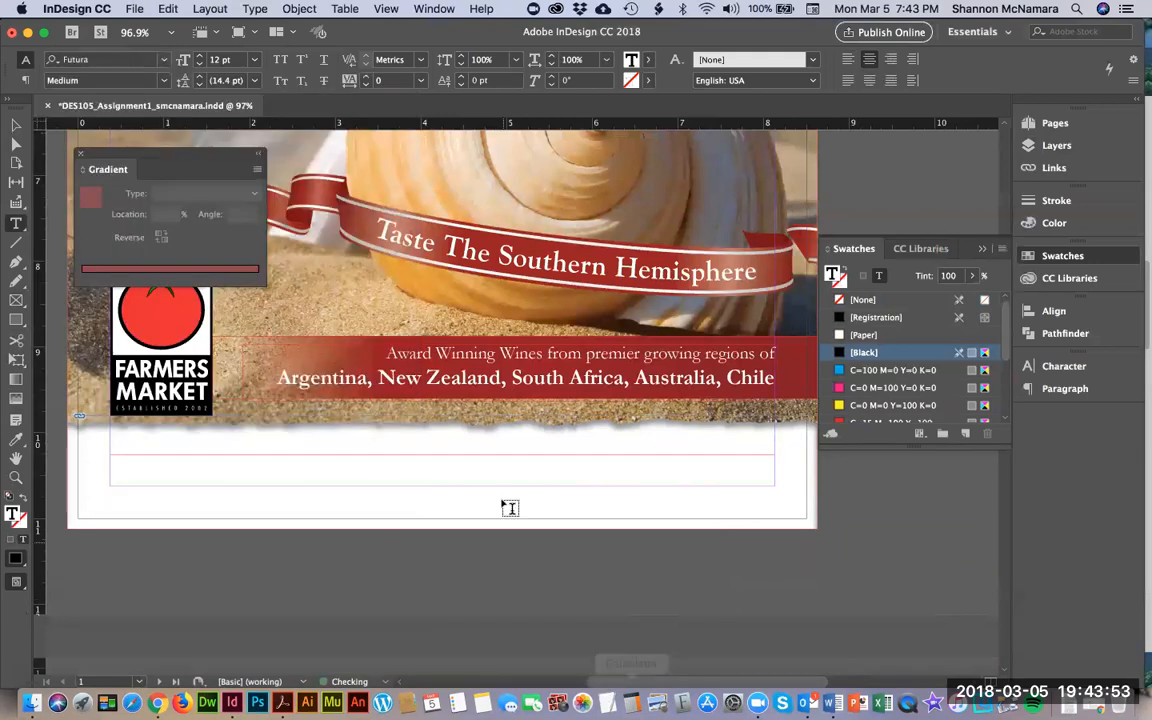
pyautogui.write('F')
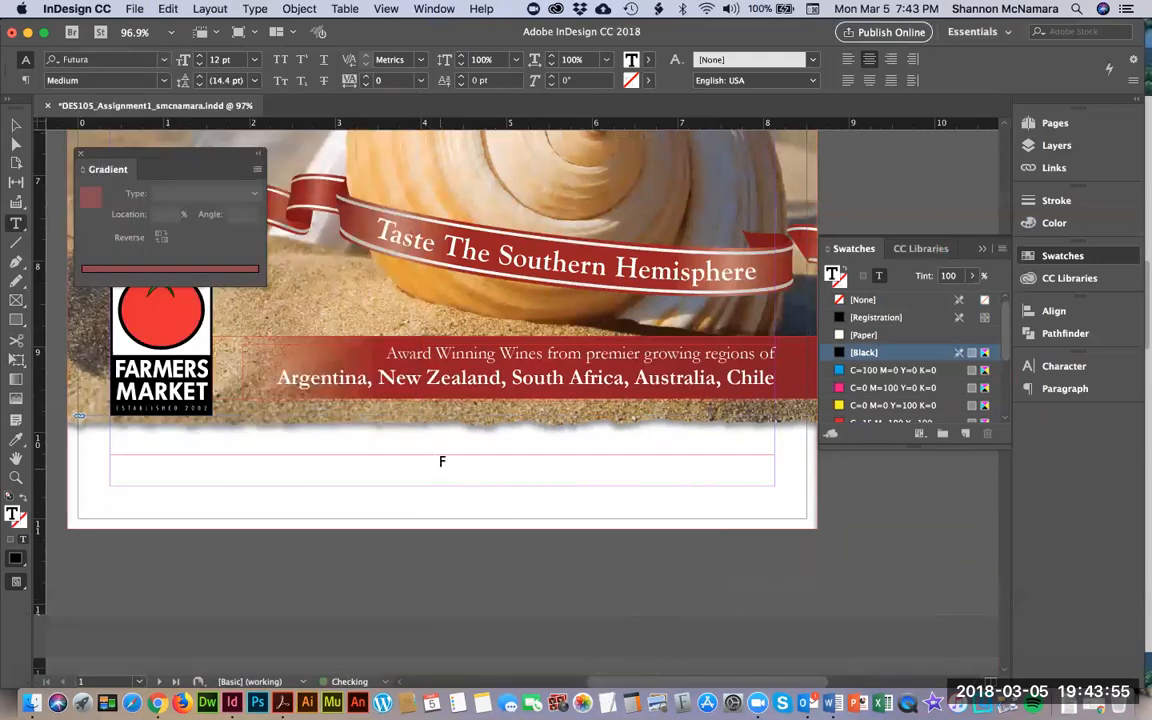
pyautogui.write('or Complete Info')
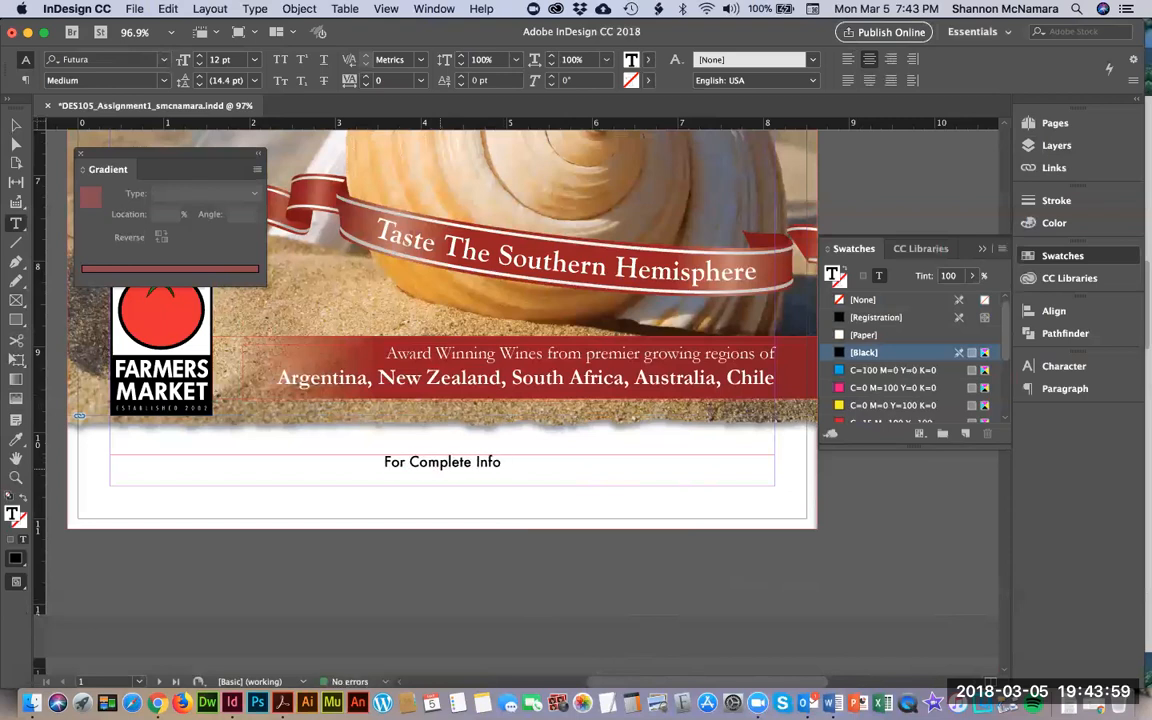
pyautogui.write('ration')
pyautogui.press('BackSpace')
pyautogui.press('BackSpace')
pyautogui.press('BackSpace')
pyautogui.press('BackSpace')
pyautogui.press('BackSpace')
pyautogui.write('mation')
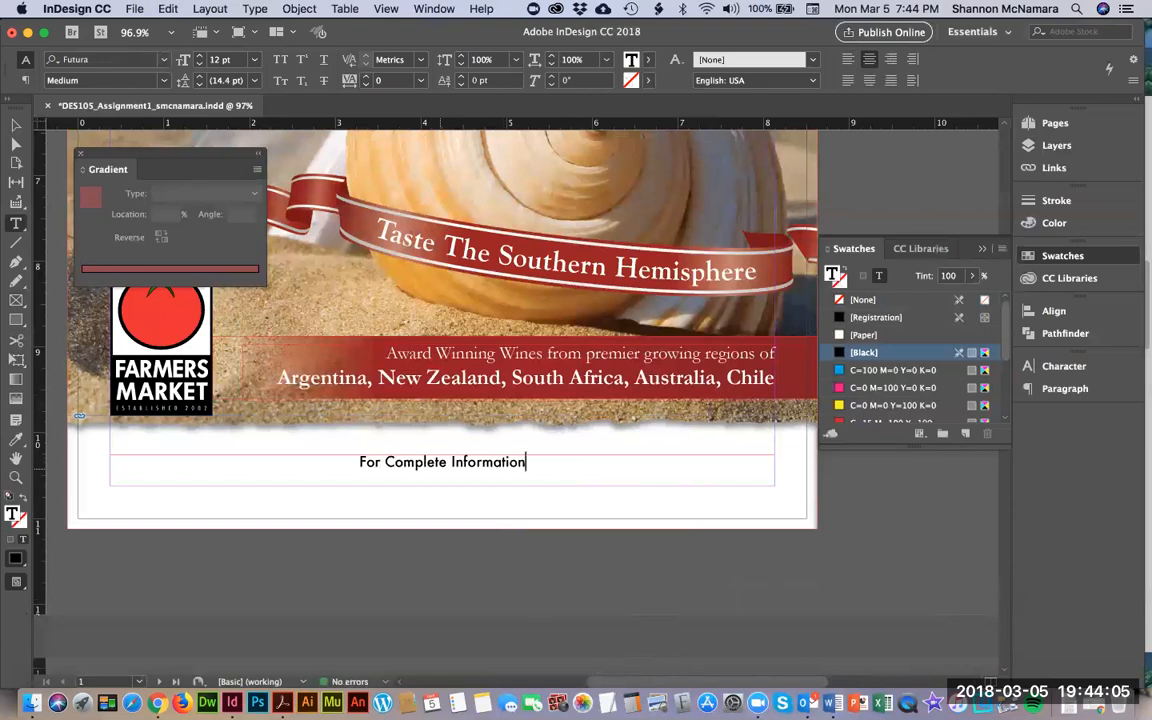
pyautogui.write(' and to Purchase Tickets')
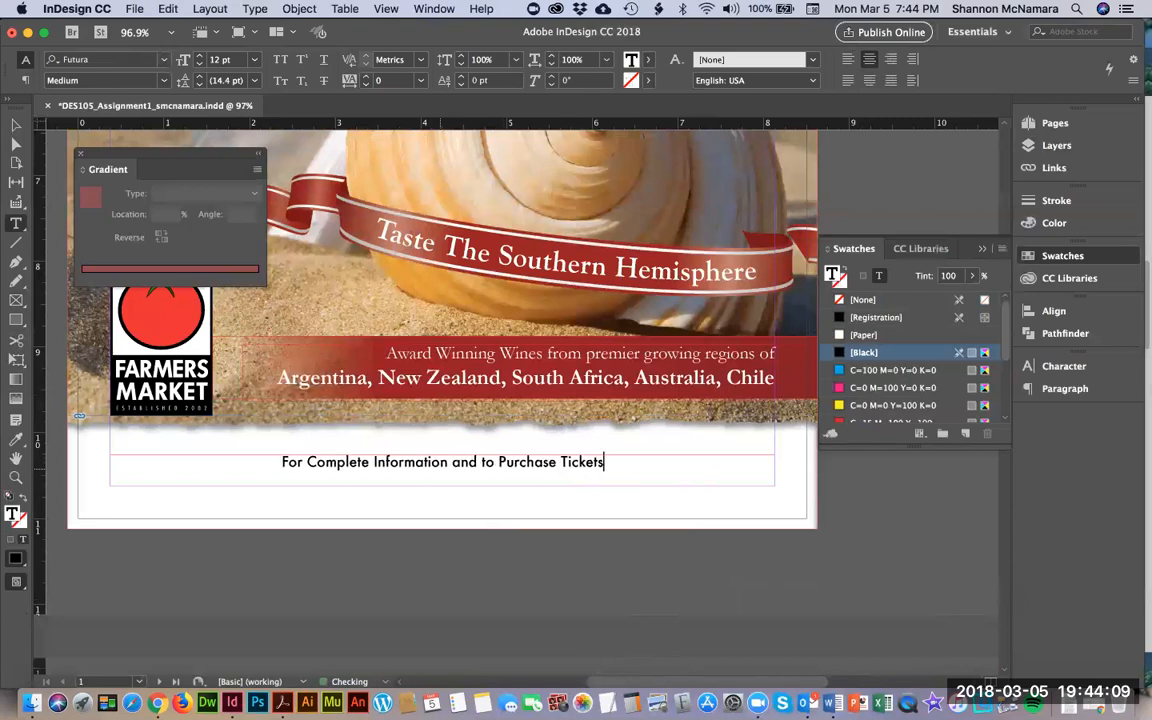
pyautogui.write(' Please Visist www.AmeliaWine.com')
# Enlarge the ticket information line to nearly fill its frame's width, and nudge the frame down to Y 10.4544 in.
pyautogui.press('super+a')
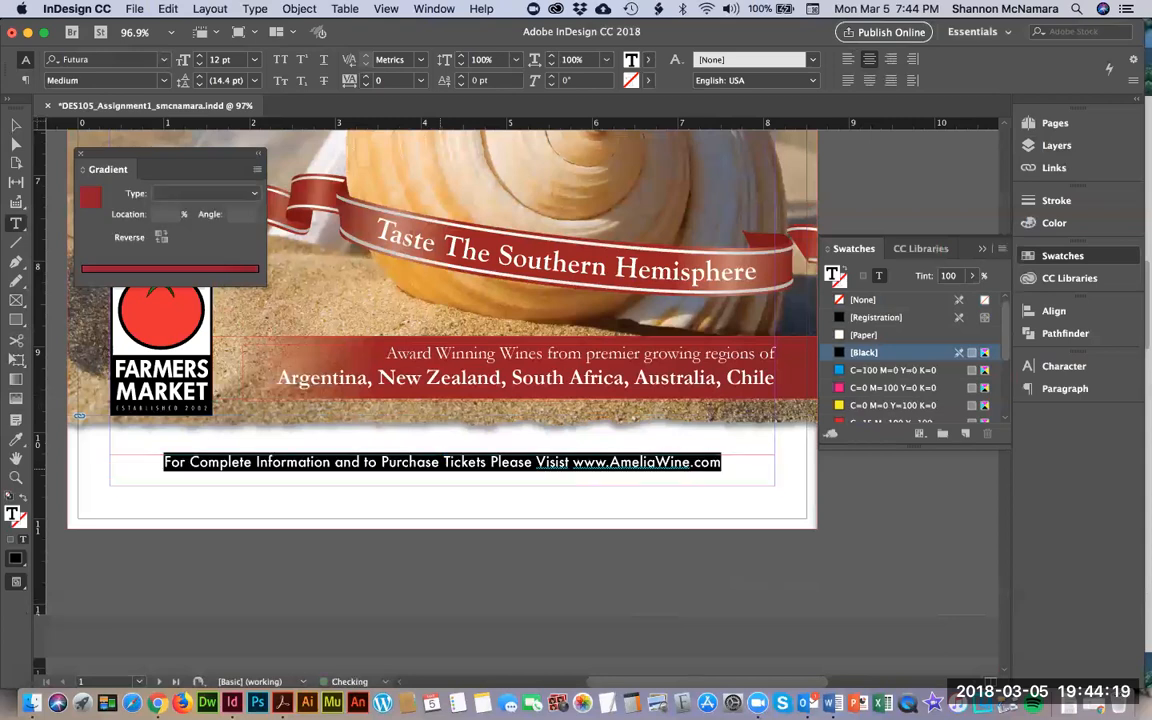
pyautogui.click(15, 125)
pyautogui.press('Down')
pyautogui.press('Down')
pyautogui.press('Down')
pyautogui.press('Down')
pyautogui.press('Down')
pyautogui.press('Down')
pyautogui.press('Down')
pyautogui.press('Down')
pyautogui.press('Down')
pyautogui.press('Down')
pyautogui.press('Down')
pyautogui.press('Down')
pyautogui.press('Down')
pyautogui.press('Down')
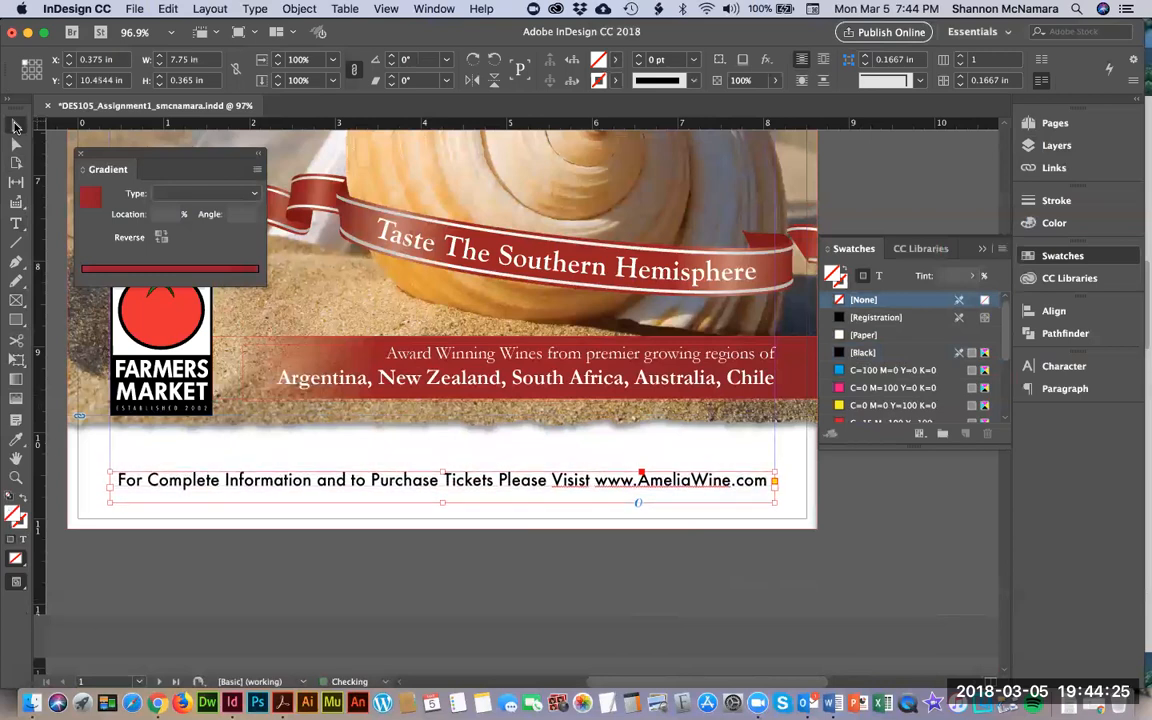
pyautogui.click(452, 578)
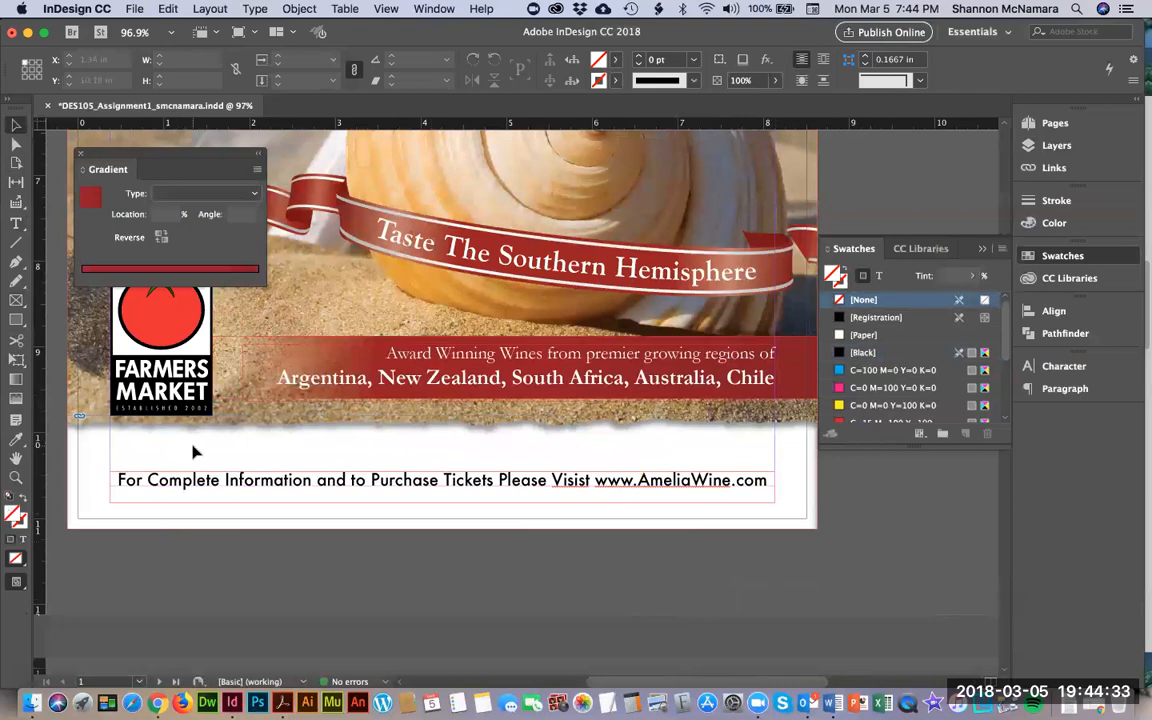
# Unlock the Images layer and nudge the torn-edge white paper image down to Y 10.054 in.
pyautogui.click(1056, 146)
pyautogui.click(845, 155)
pyautogui.click(400, 435)
pyautogui.press('Down')
pyautogui.press('Down')
pyautogui.press('Down')
pyautogui.press('Down')
pyautogui.press('Down')
pyautogui.press('Down')
pyautogui.press('Down')
pyautogui.press('Down')
pyautogui.press('Down')
pyautogui.press('Down')
pyautogui.press('Down')
pyautogui.press('Down')
pyautogui.press('Down')
pyautogui.press('Down')
pyautogui.press('Down')
pyautogui.press('Down')
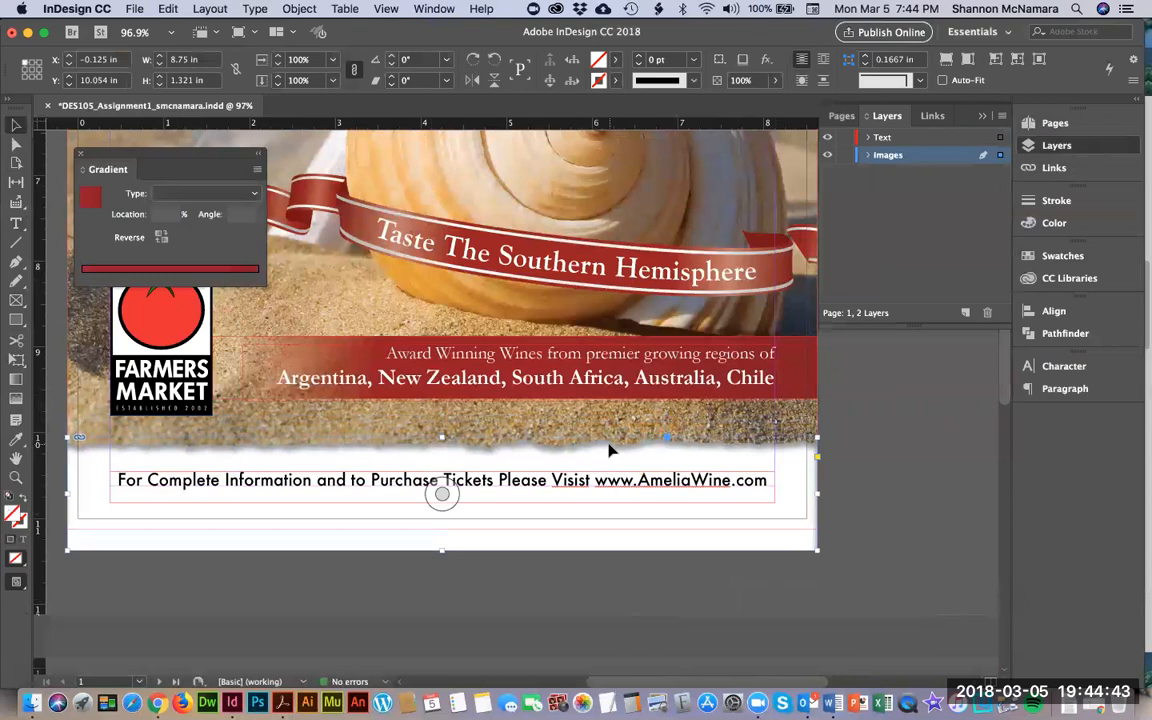
# Shorten the torn-paper image's frame from below to the bleed edge, for a height of 1.071 in.
pyautogui.moveTo(447, 551); pyautogui.dragTo(441, 528)
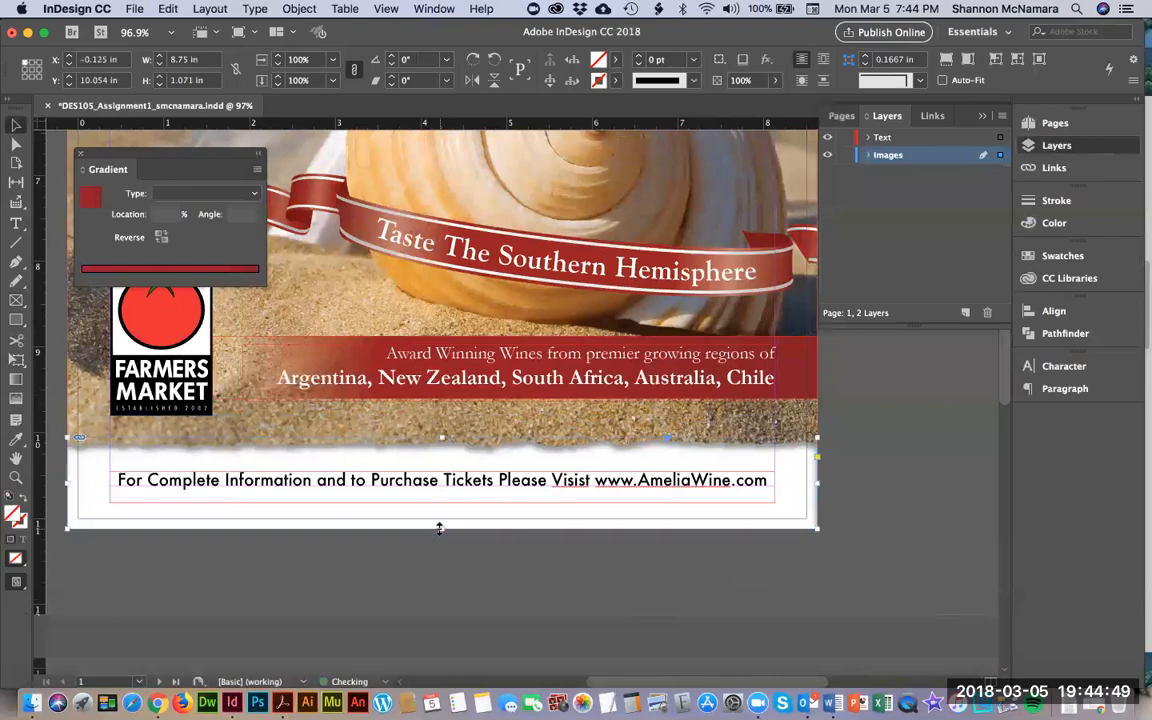
pyautogui.click(296, 557)
# Check the poster's lower part in Preview screen mode and return to Normal mode.
pyautogui.press('m')
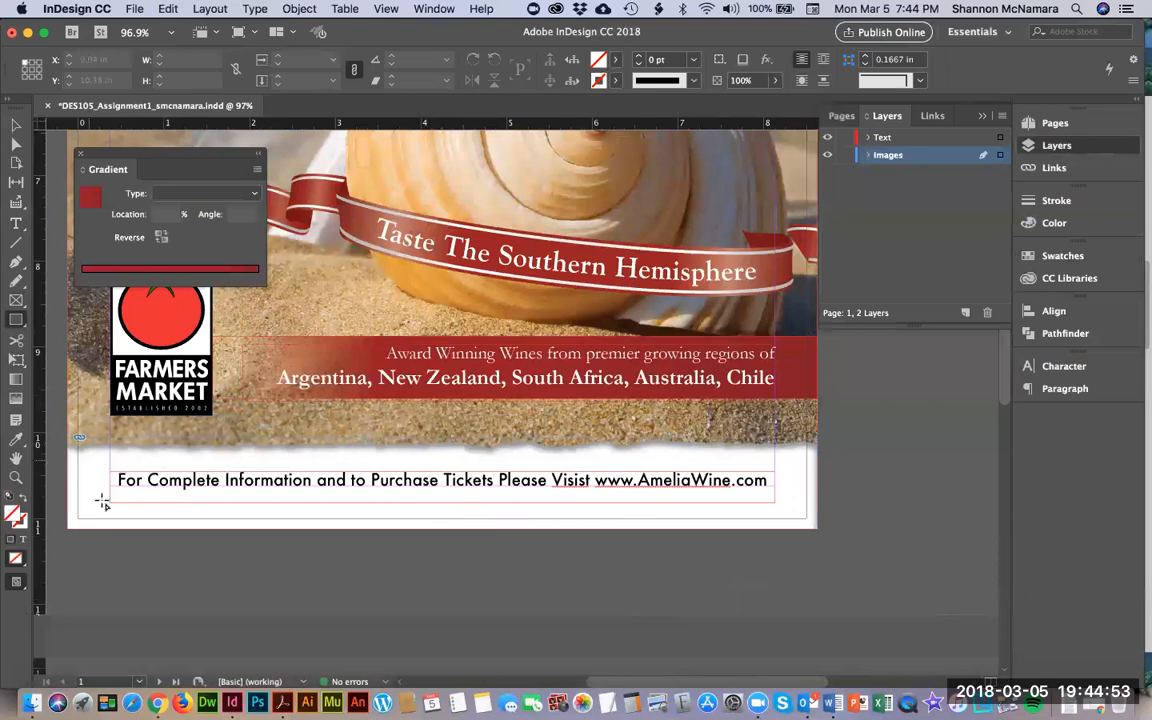
pyautogui.click(16, 124)
pyautogui.click(435, 8)
pyautogui.moveTo(386, 8)
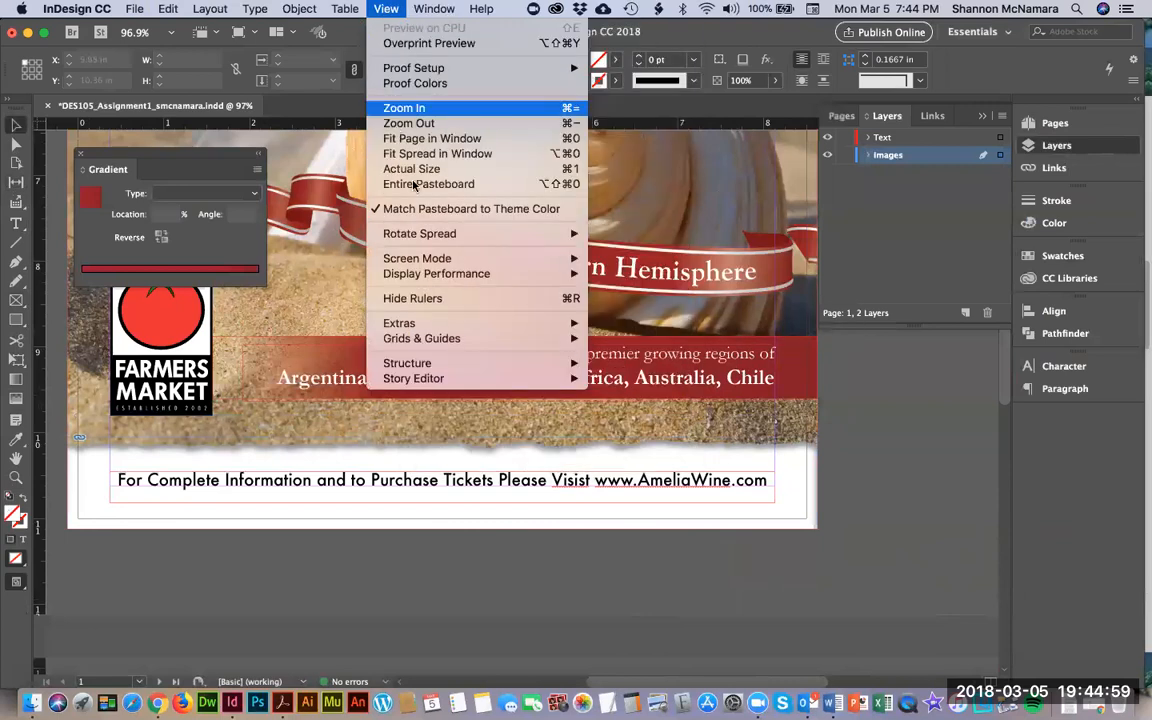
pyautogui.moveTo(430, 260)
pyautogui.click(624, 273)
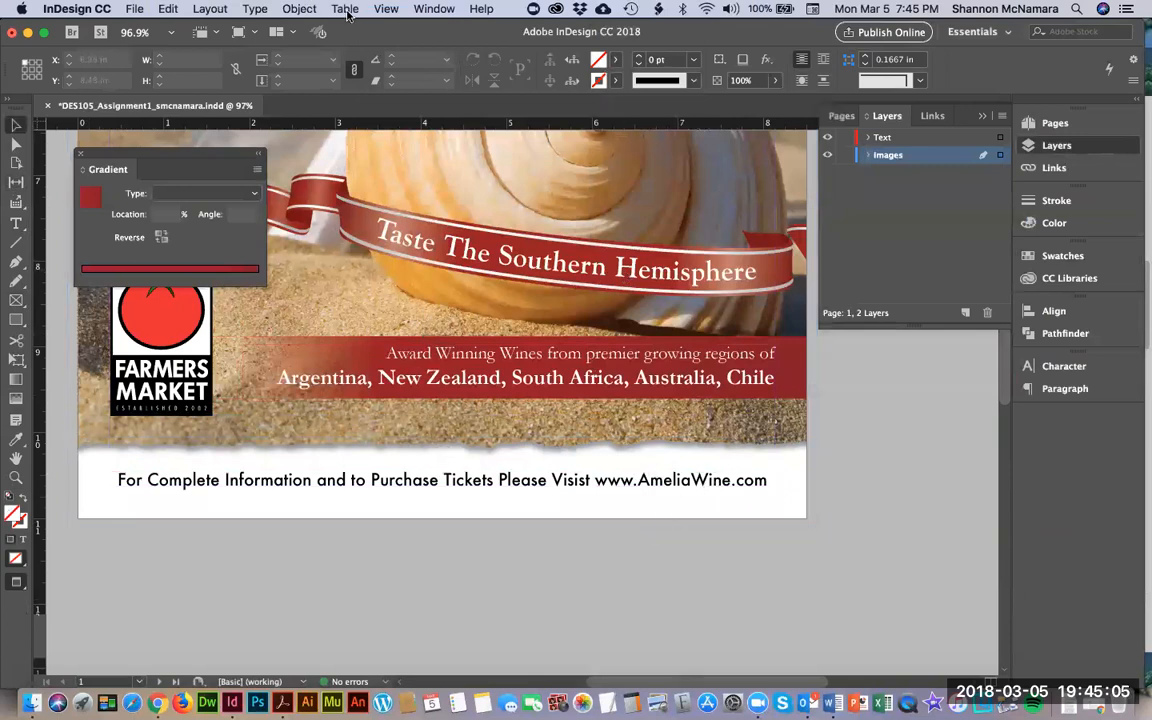
pyautogui.click(384, 9)
pyautogui.moveTo(446, 264)
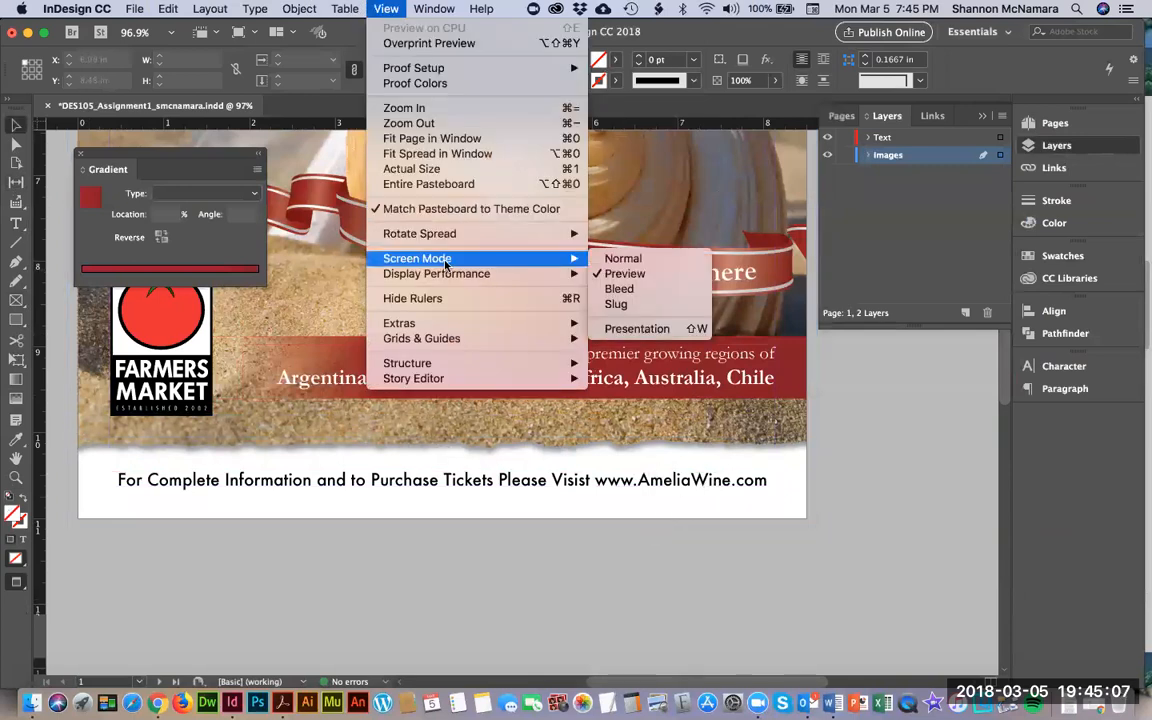
pyautogui.click(622, 258)
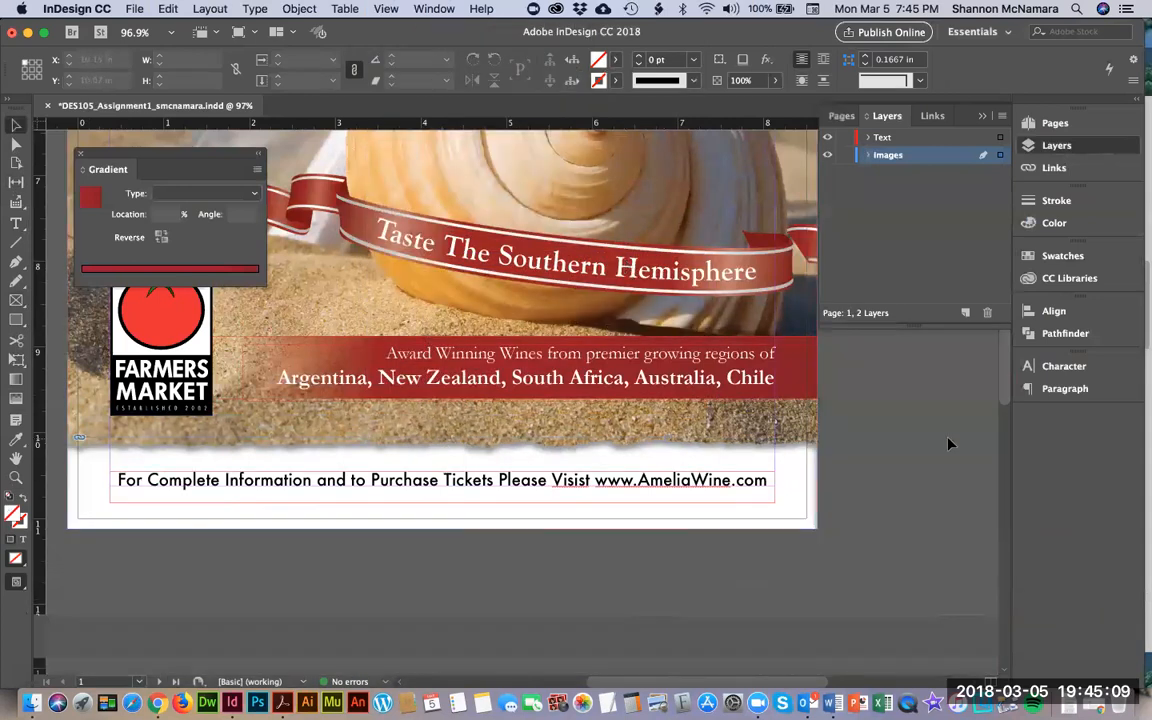
# Save the poster document and show the whole page.
pyautogui.press('super+s')
pyautogui.press('super+0')
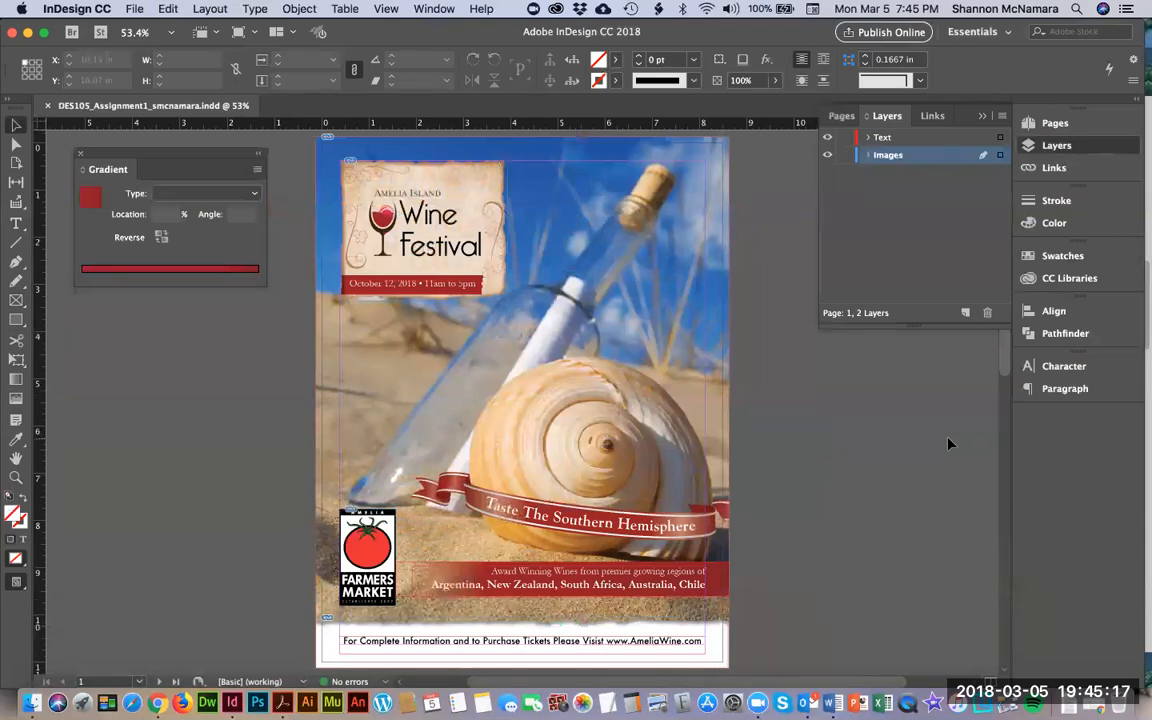
# Switch to Chrome, examine the assignment instructions about the two cover versions, and return to InDesign.
pyautogui.press('super+Tab')
pyautogui.press('super+Tab')
pyautogui.press('super+Tab')
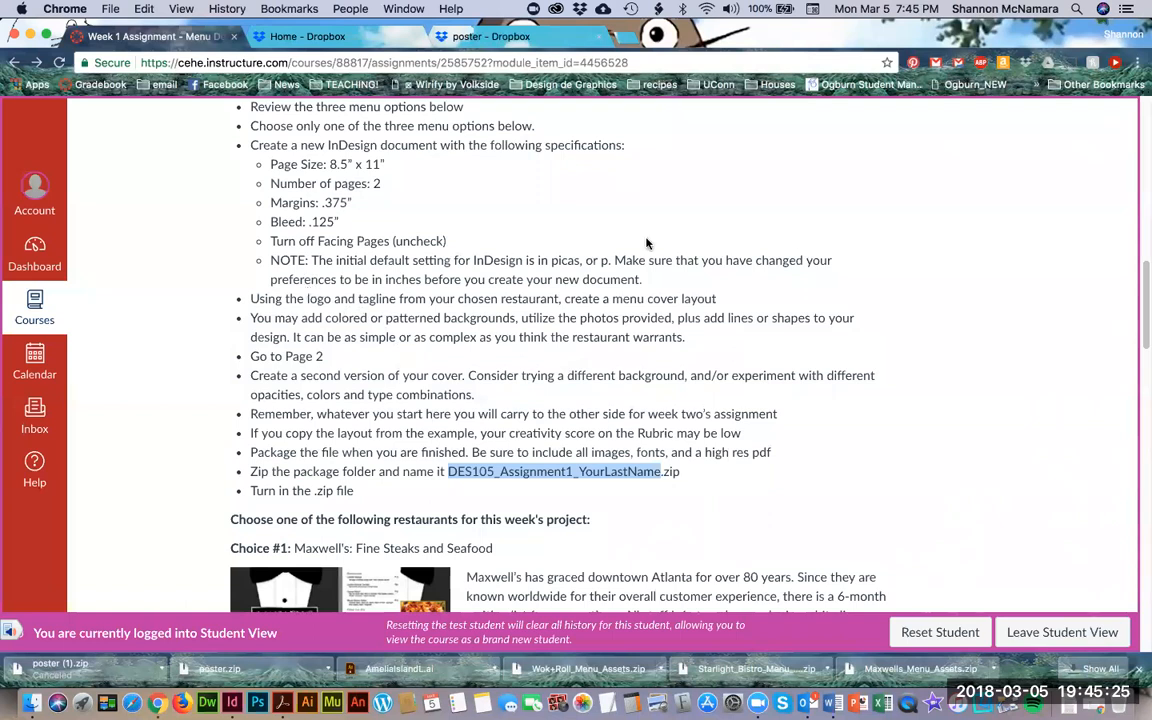
pyautogui.scroll(-1, 669, 303)
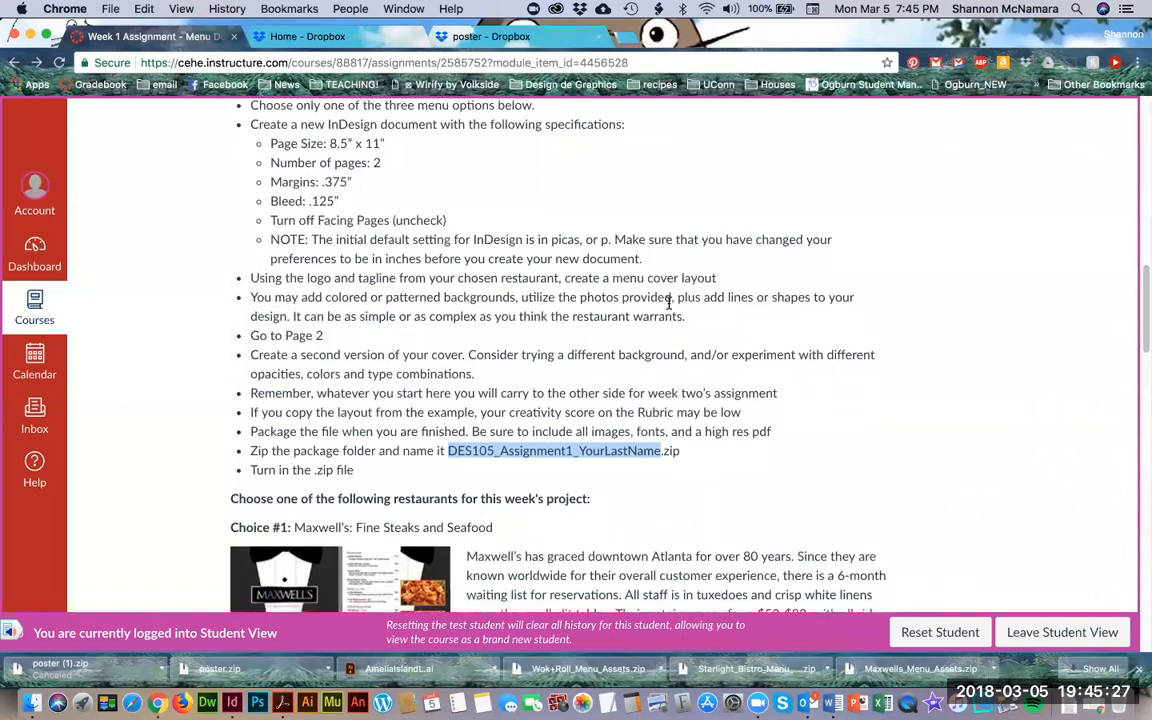
pyautogui.scroll(-1, 669, 303)
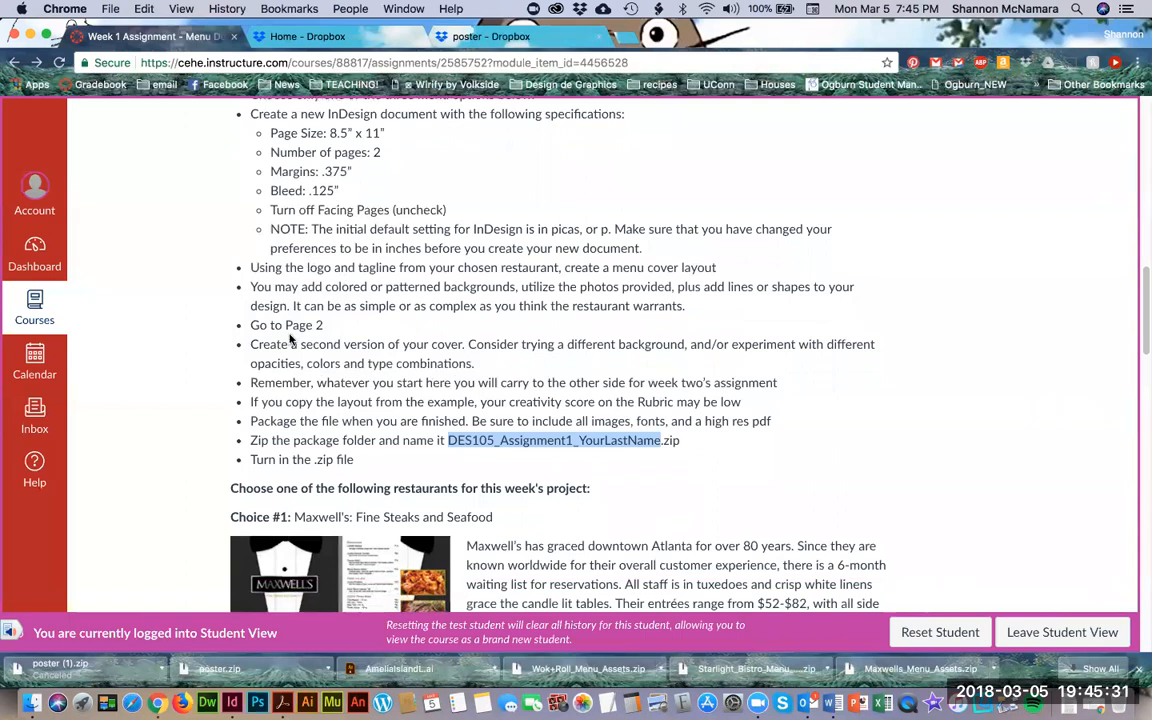
pyautogui.press('super+Tab')
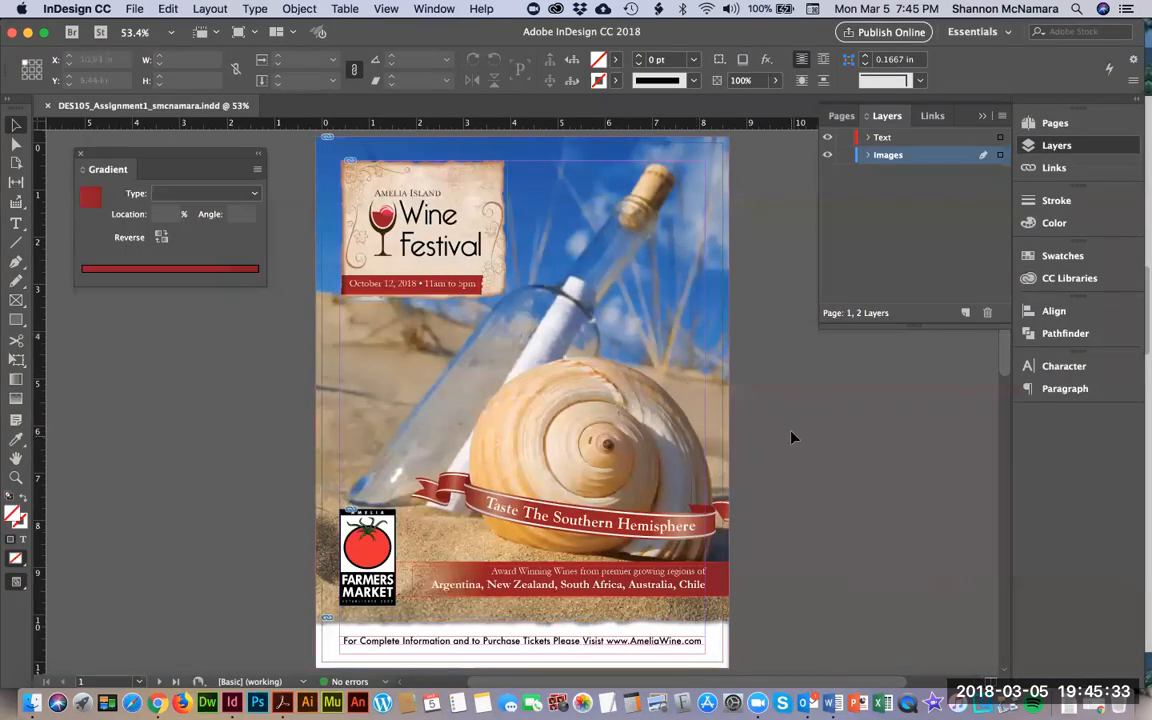
# Look through pages 1 and 2 of the document, returning to the poster on page 1.
pyautogui.click(843, 116)
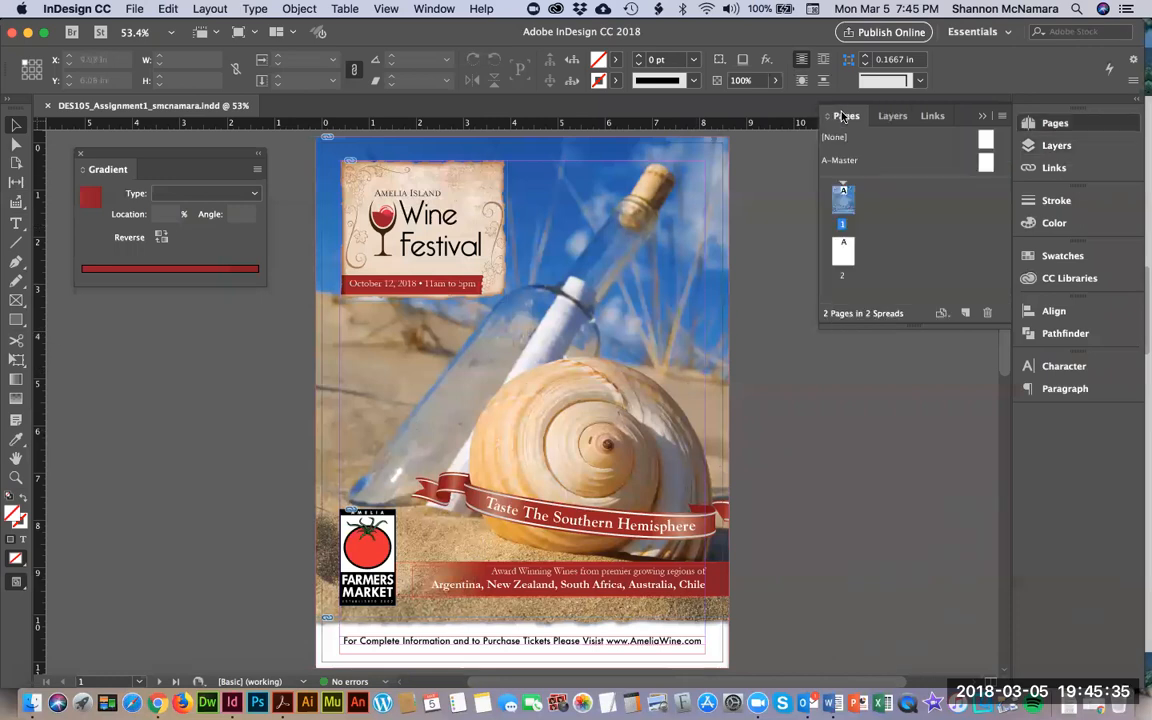
pyautogui.doubleClick(843, 250)
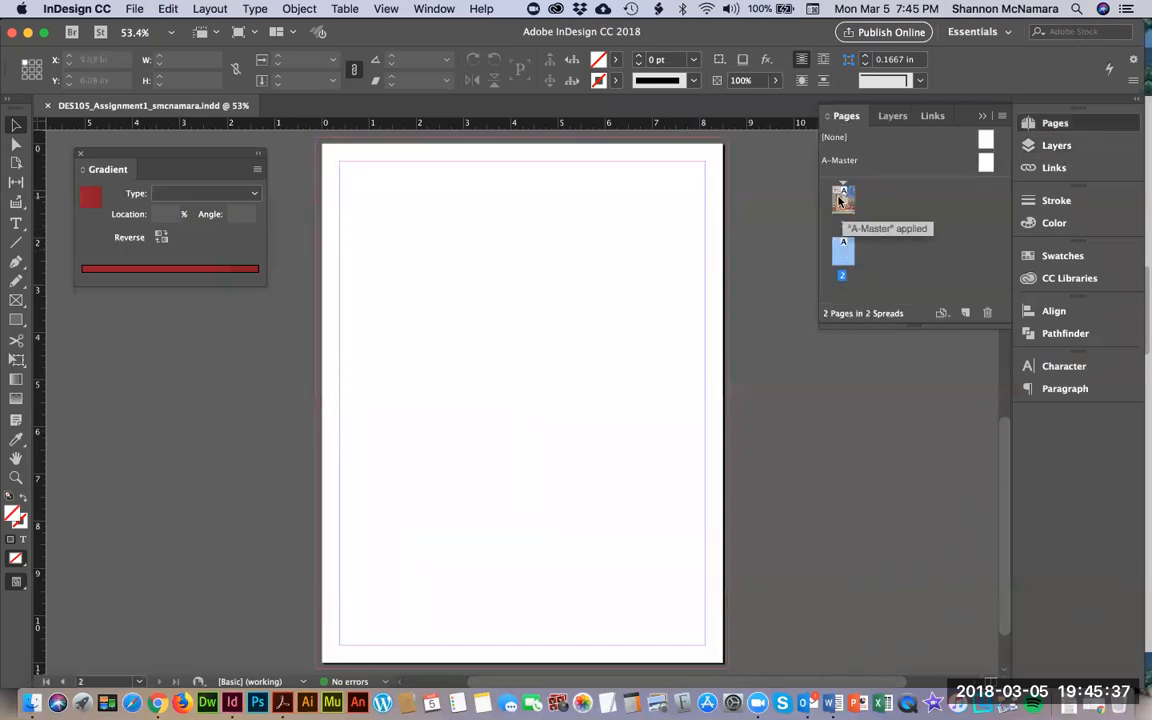
pyautogui.doubleClick(843, 200)
pyautogui.scroll(-5, 768, 583)
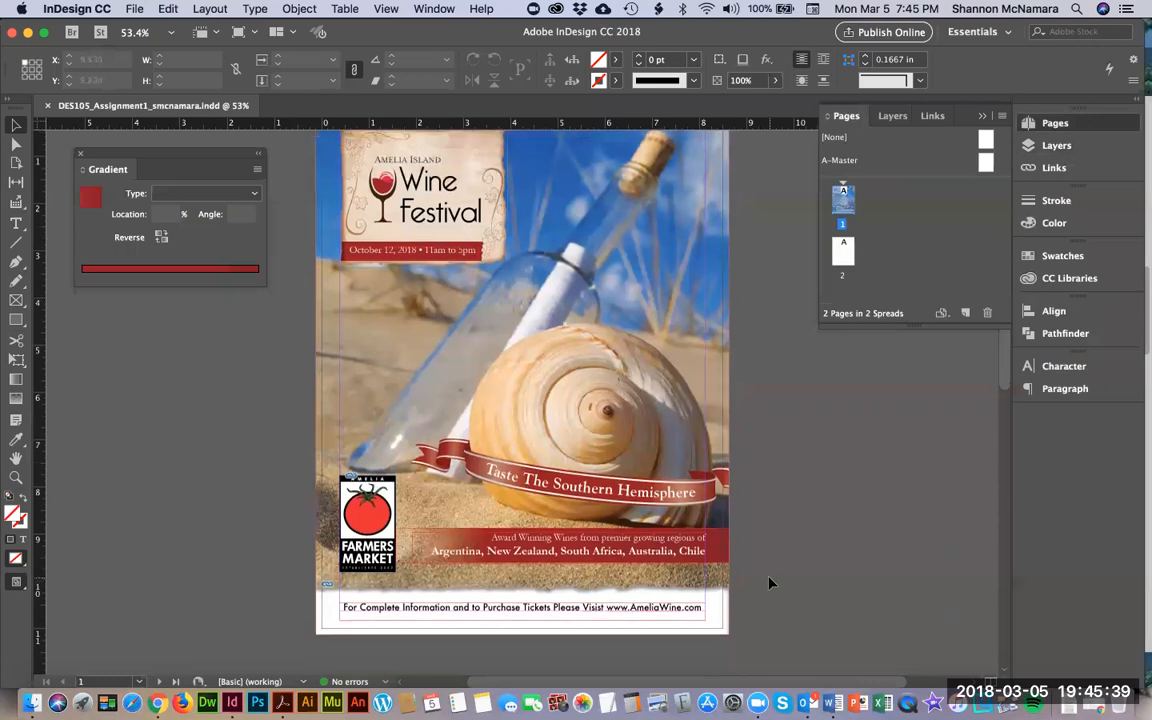
pyautogui.scroll(-8, 768, 583)
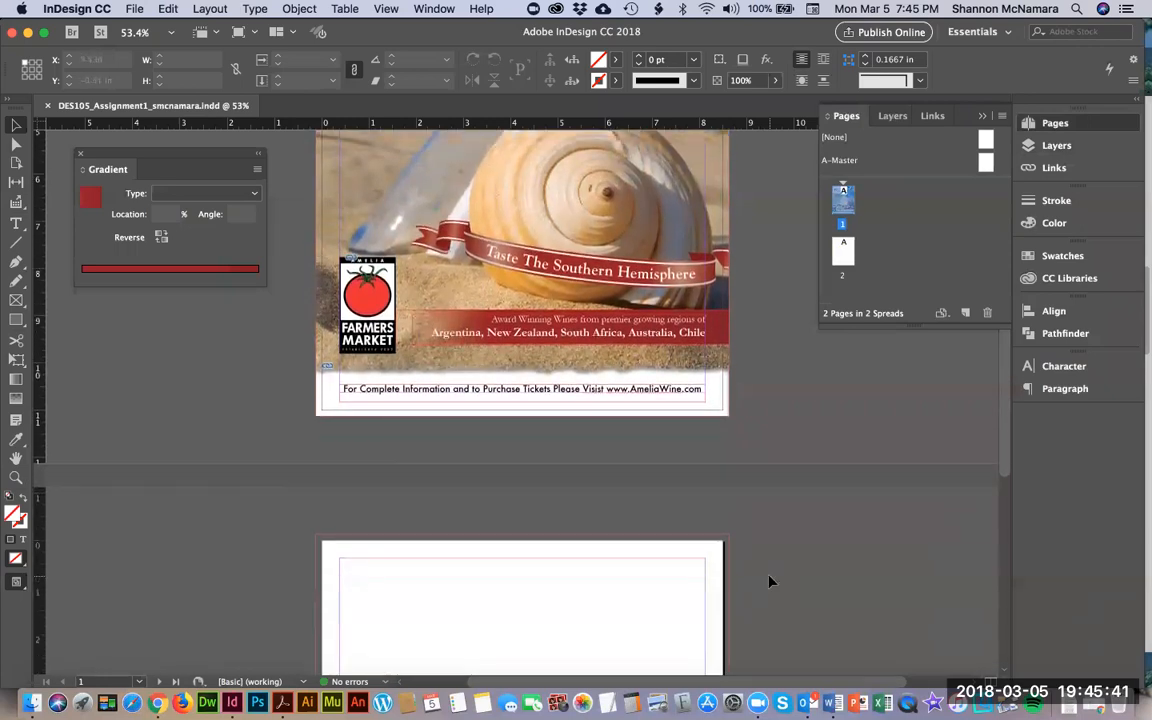
pyautogui.scroll(-2, 769, 583)
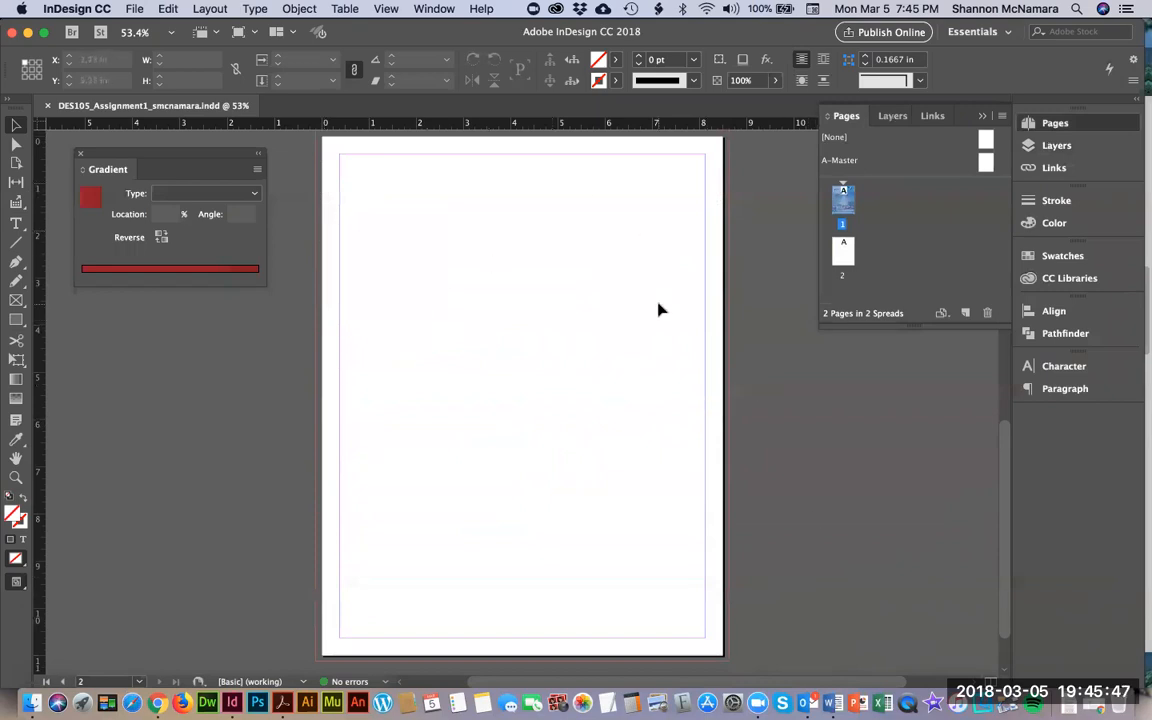
pyautogui.hotkey('shift', 'pageup')
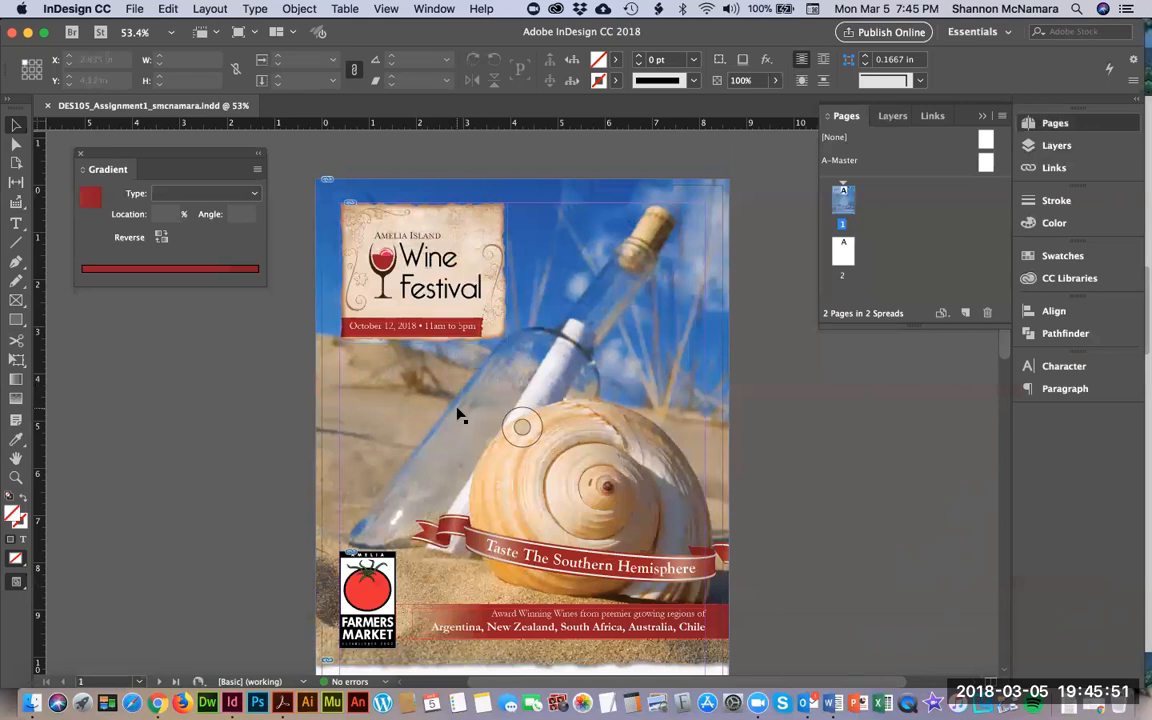
pyautogui.scroll(-6, 458, 414)
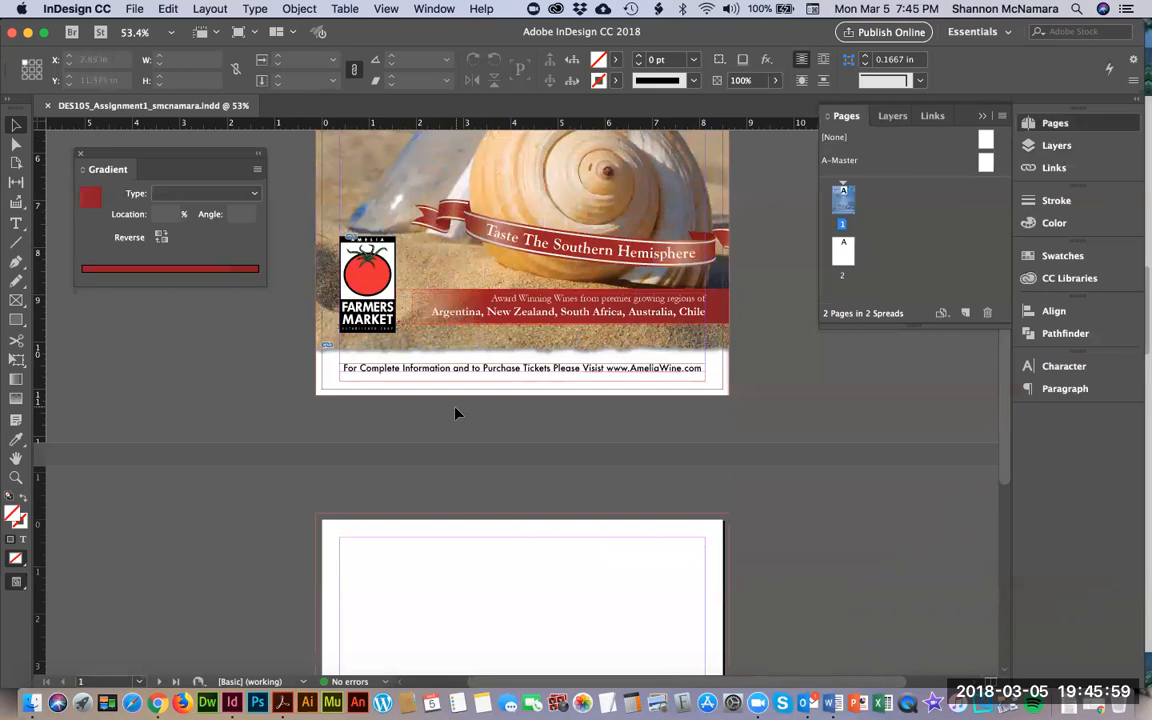
pyautogui.scroll(10, 455, 413)
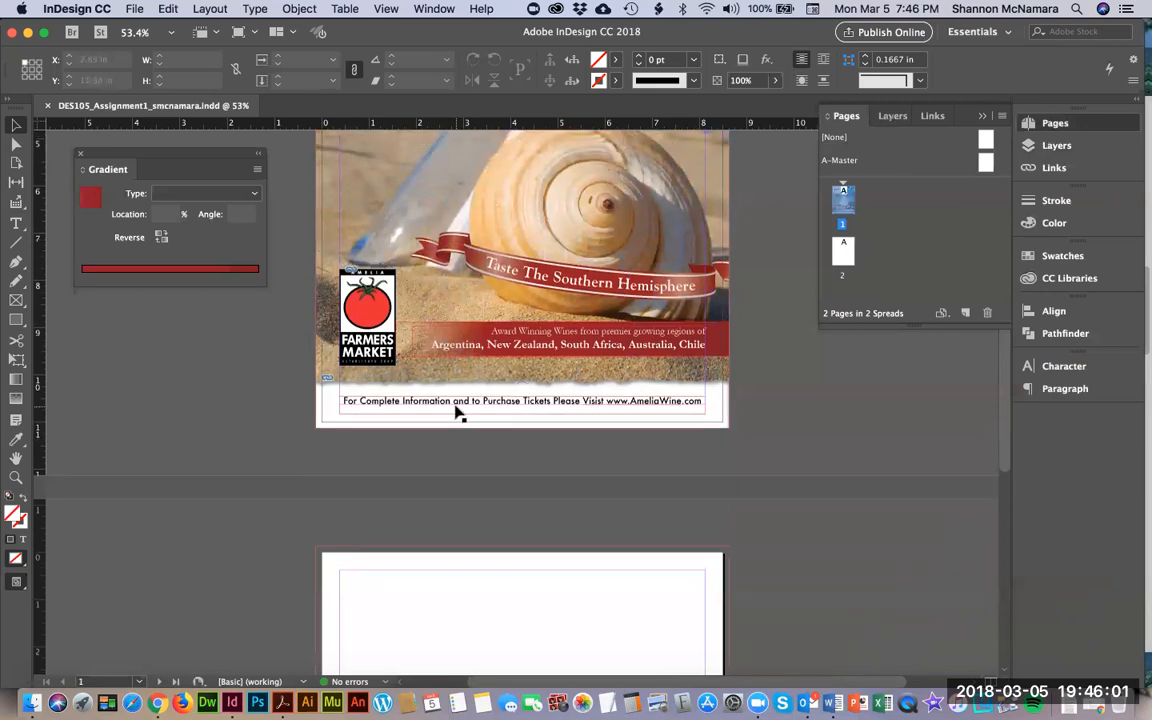
# Switch to Chrome, highlight the assignment instruction about packaging the finished file, and return to InDesign.
pyautogui.press('super+Tab')
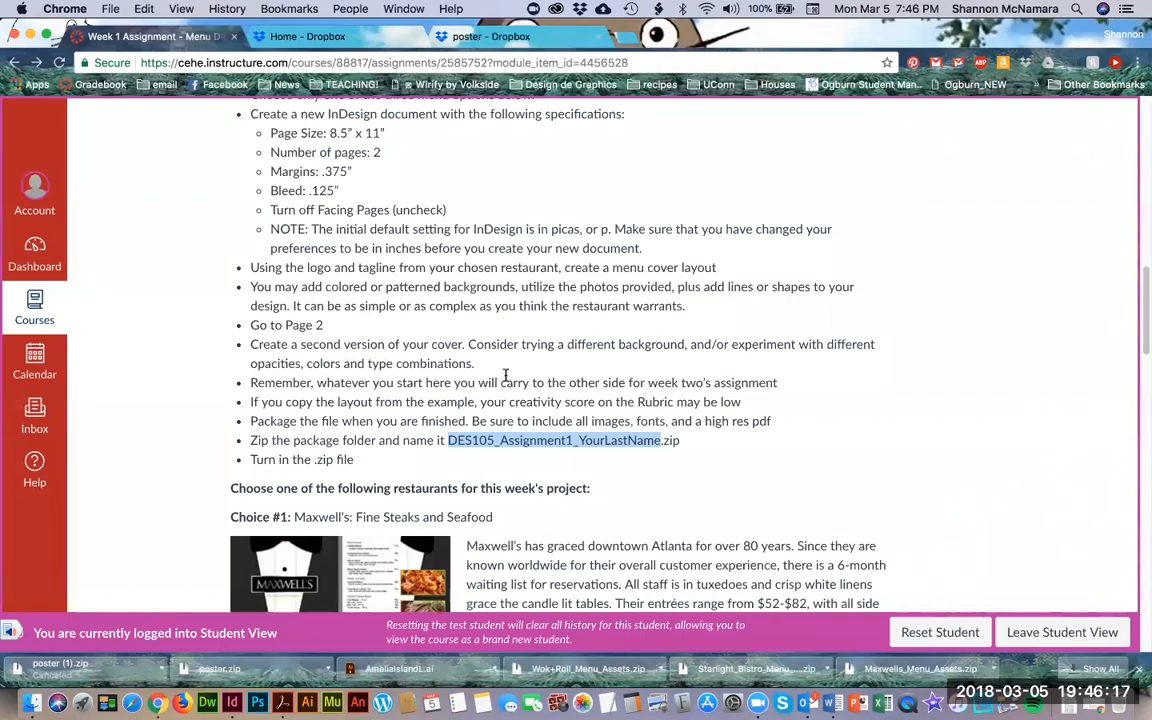
pyautogui.moveTo(251, 424); pyautogui.dragTo(418, 424)
pyautogui.moveTo(336, 432); pyautogui.dragTo(476, 421)
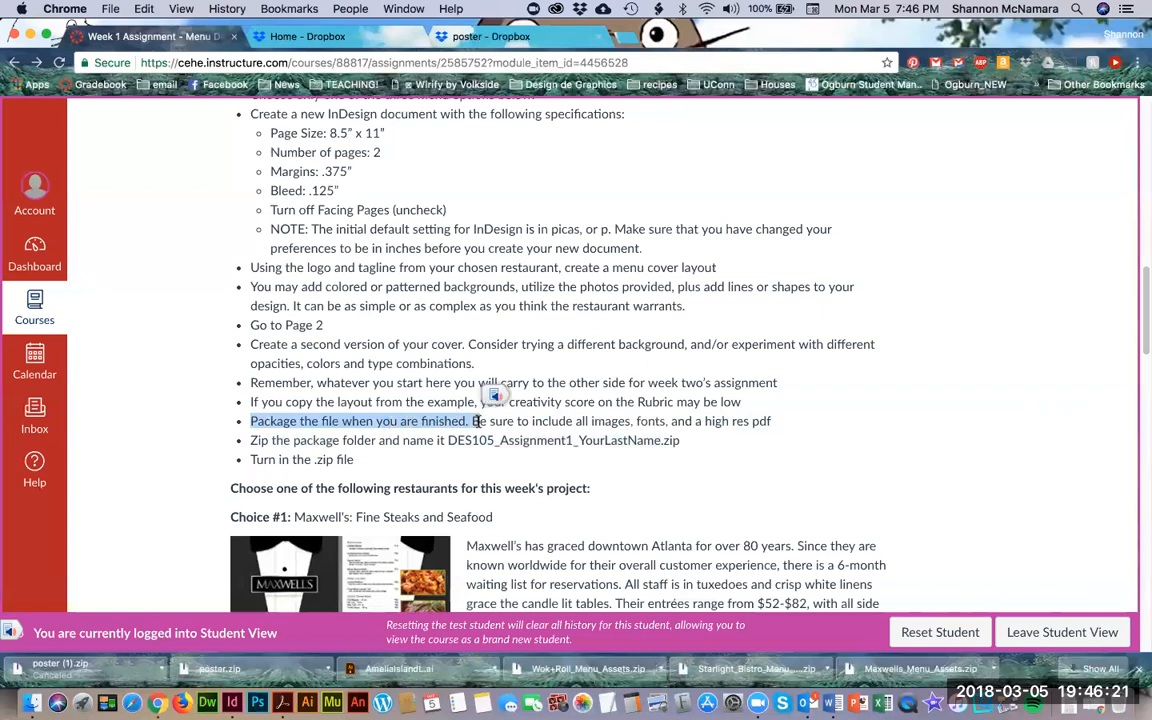
pyautogui.press('super+Tab')
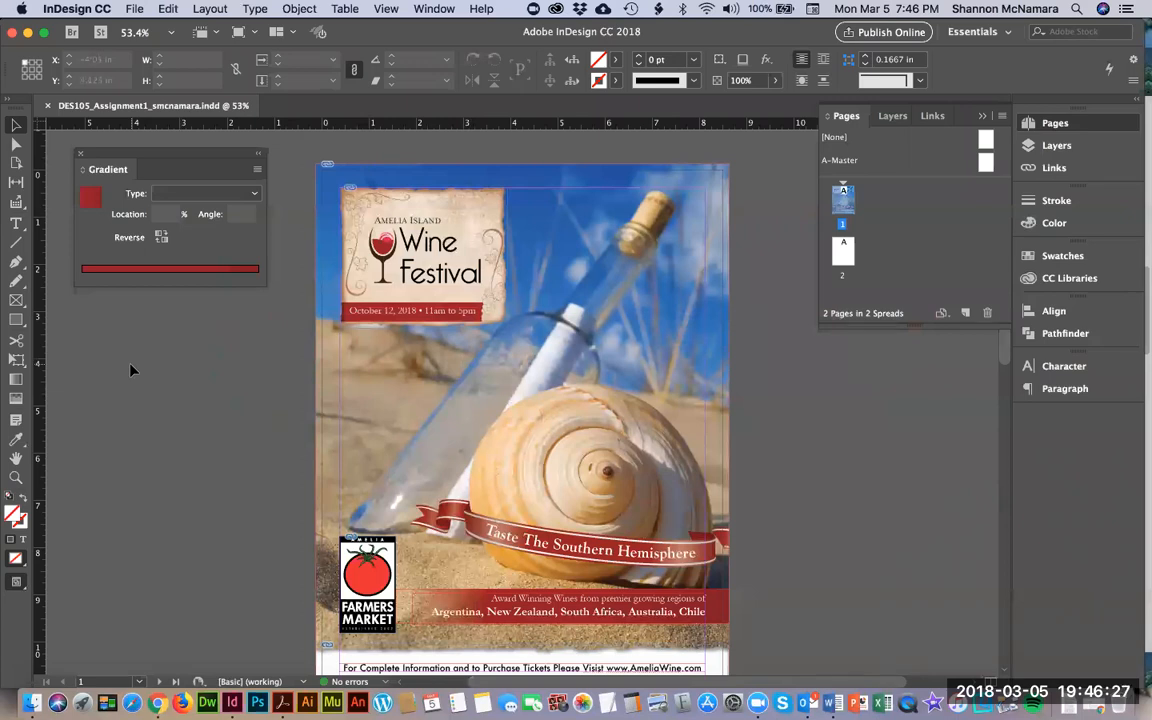
# Start a PDF export of the poster with the High Quality Print preset, saving it under the suggested name in the MY ASSIGNMENT folder.
pyautogui.click(133, 8)
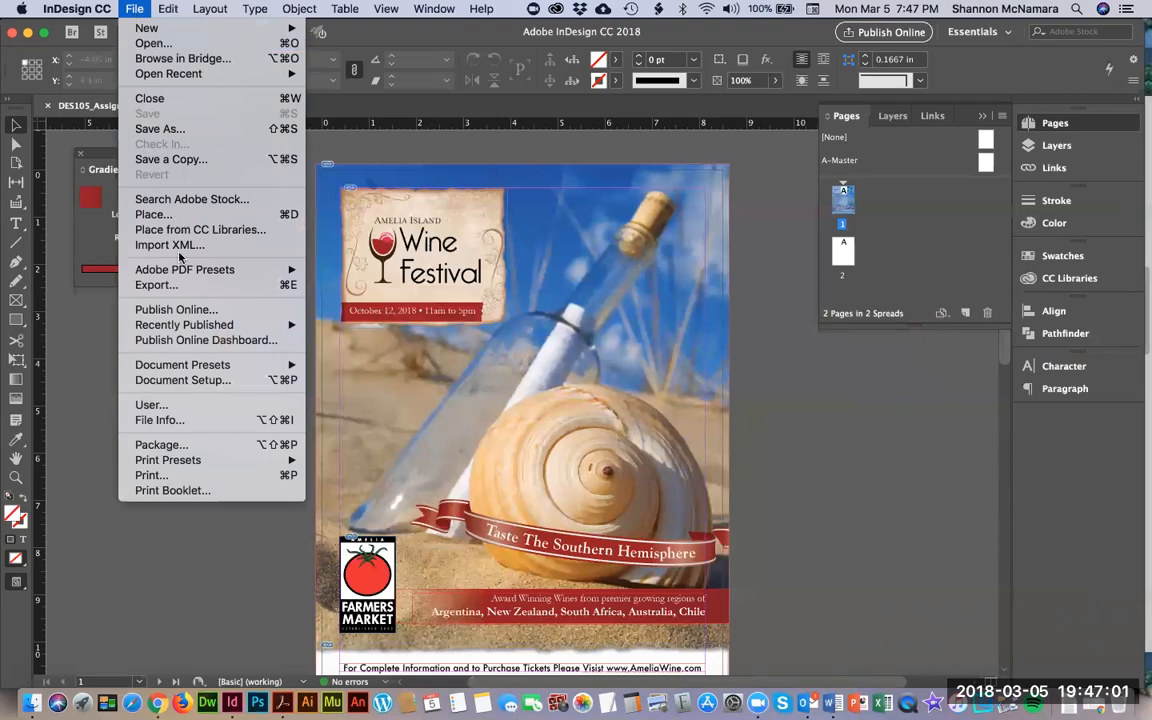
pyautogui.moveTo(185, 270)
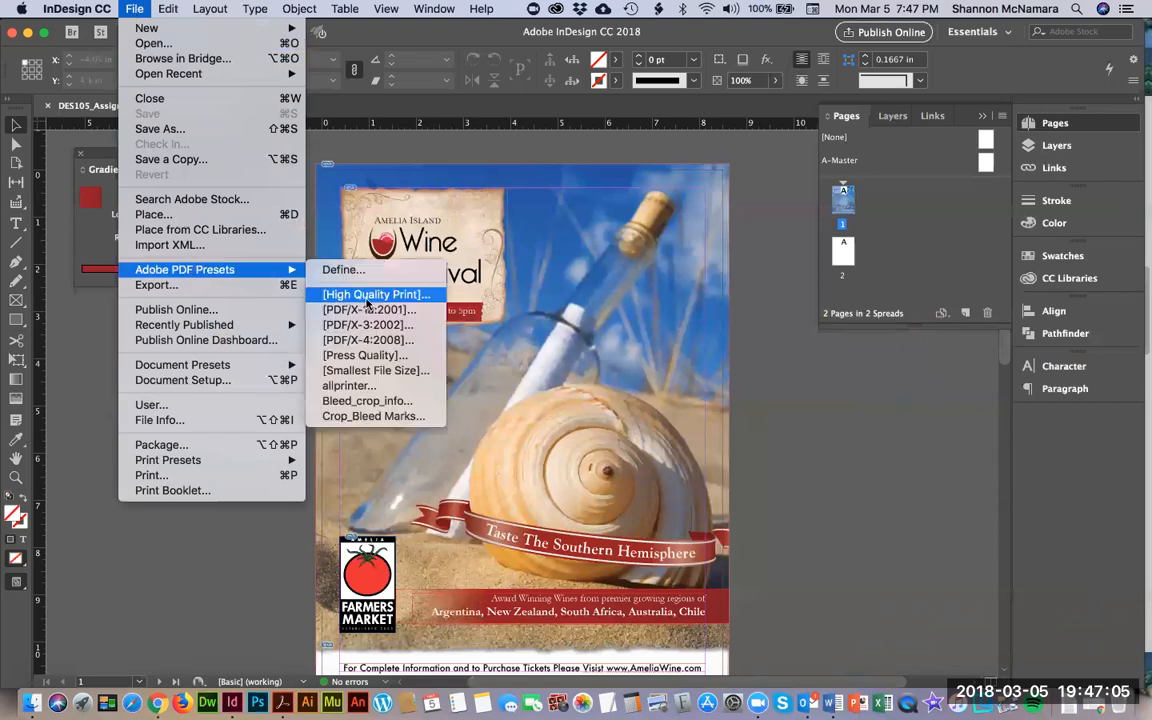
pyautogui.click(368, 295)
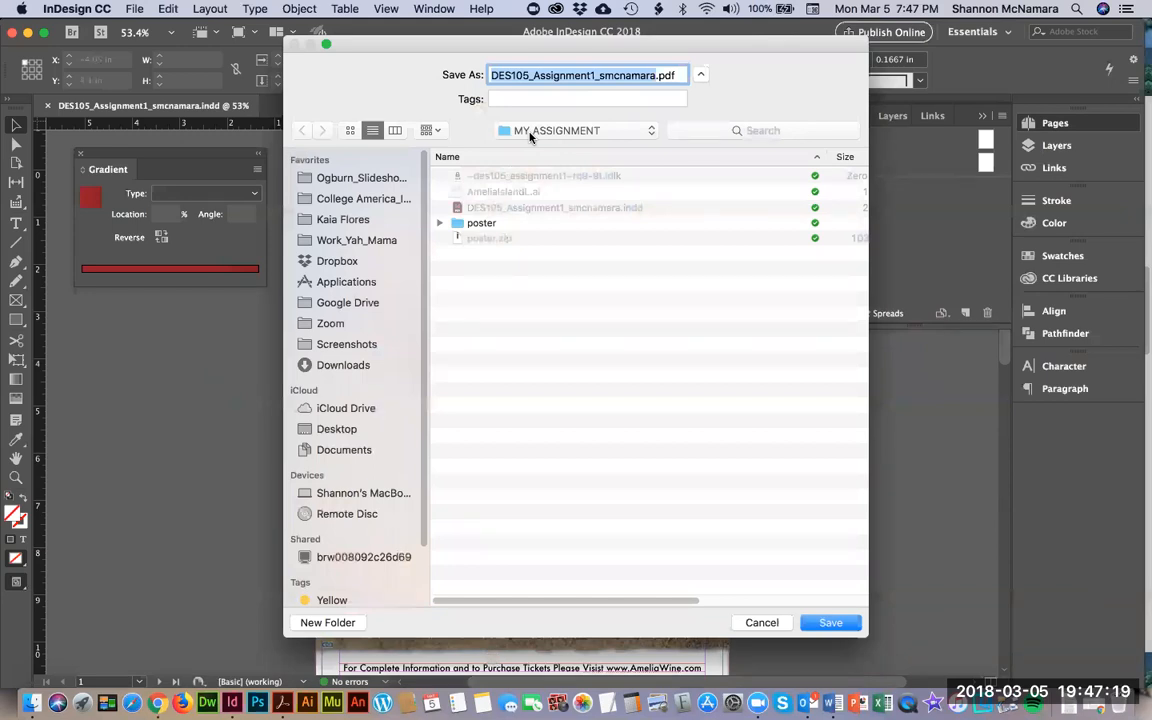
pyautogui.click(833, 623)
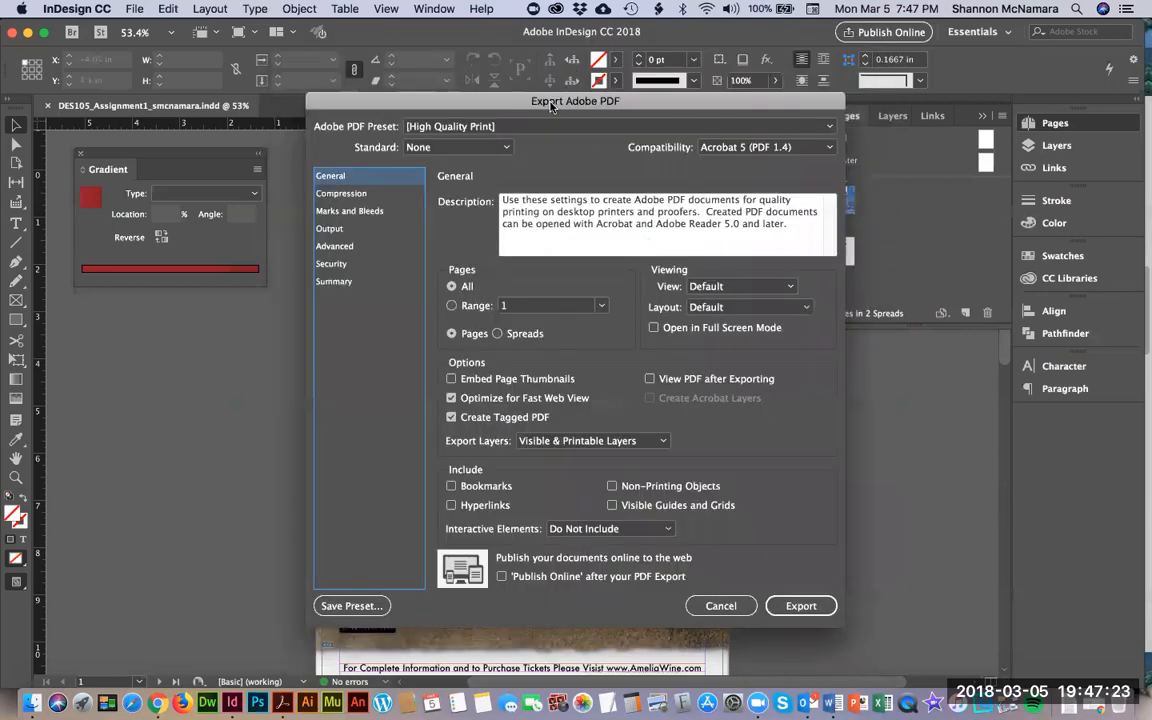
pyautogui.moveTo(550, 107); pyautogui.dragTo(545, 68)
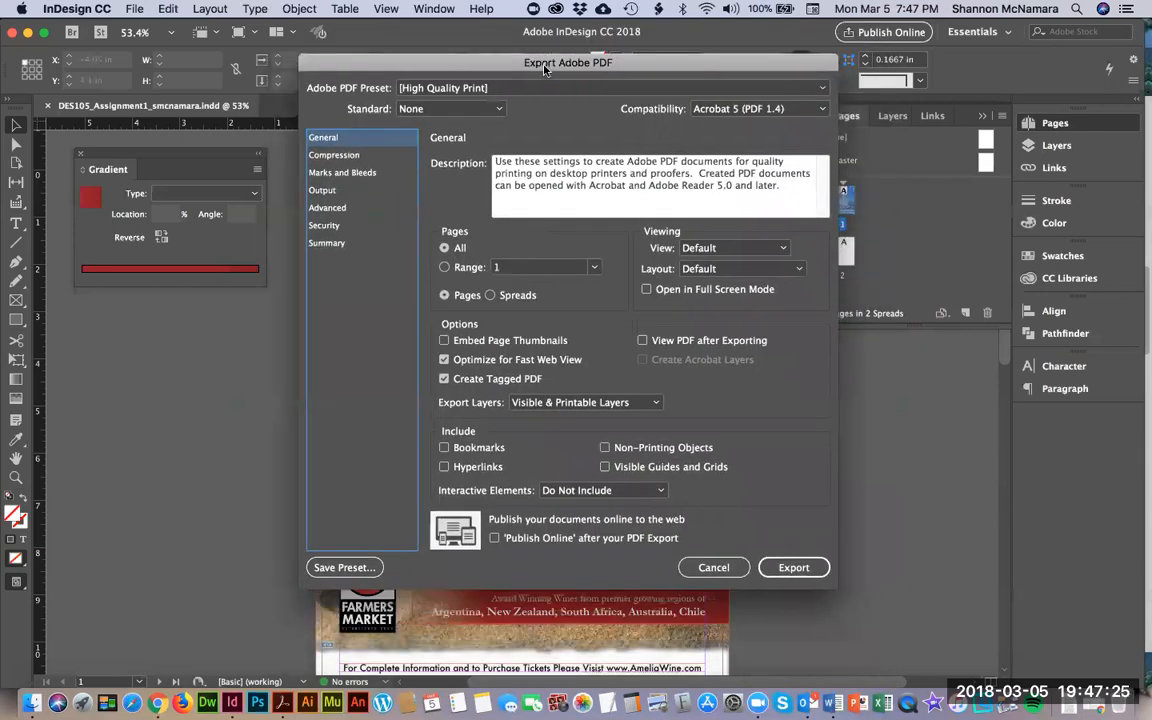
# Include all printer's marks in the PDF export and use the document bleed settings.
pyautogui.click(340, 175)
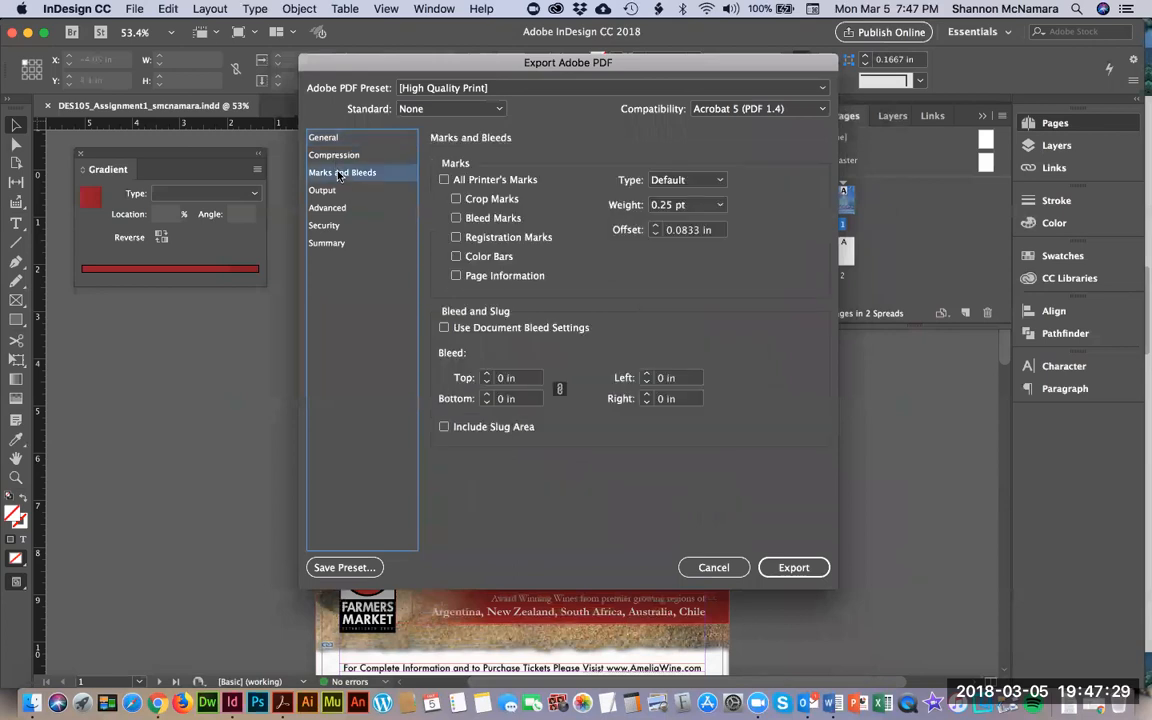
pyautogui.click(443, 181)
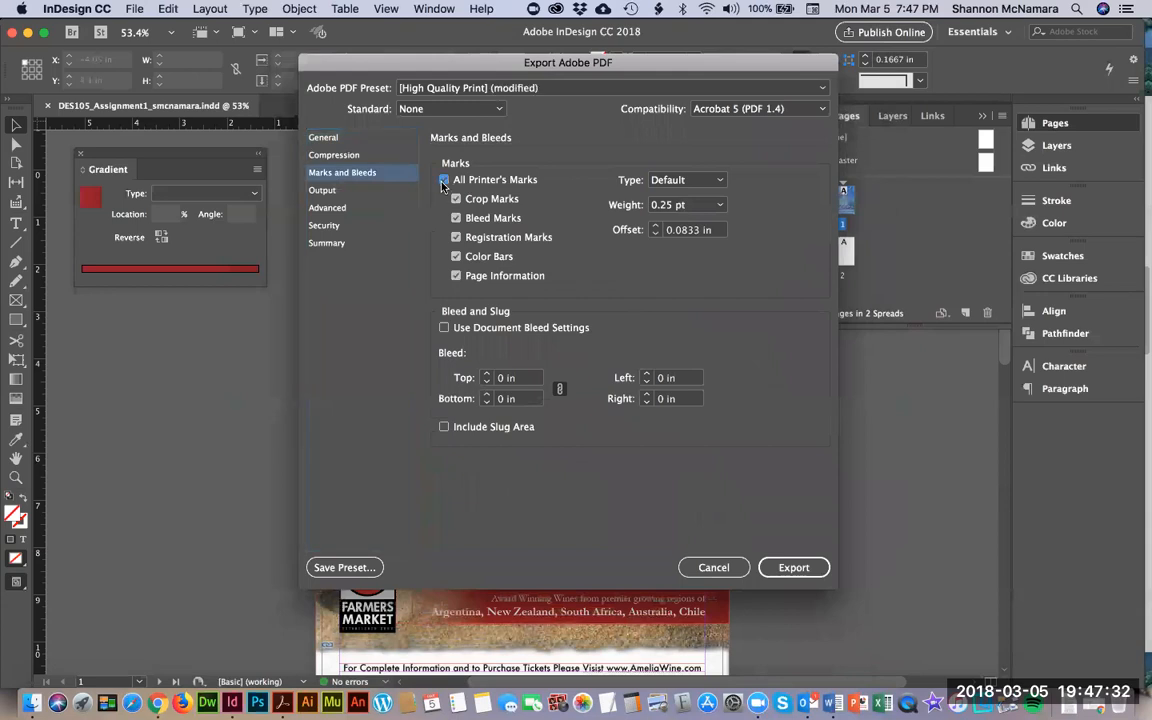
pyautogui.click(444, 329)
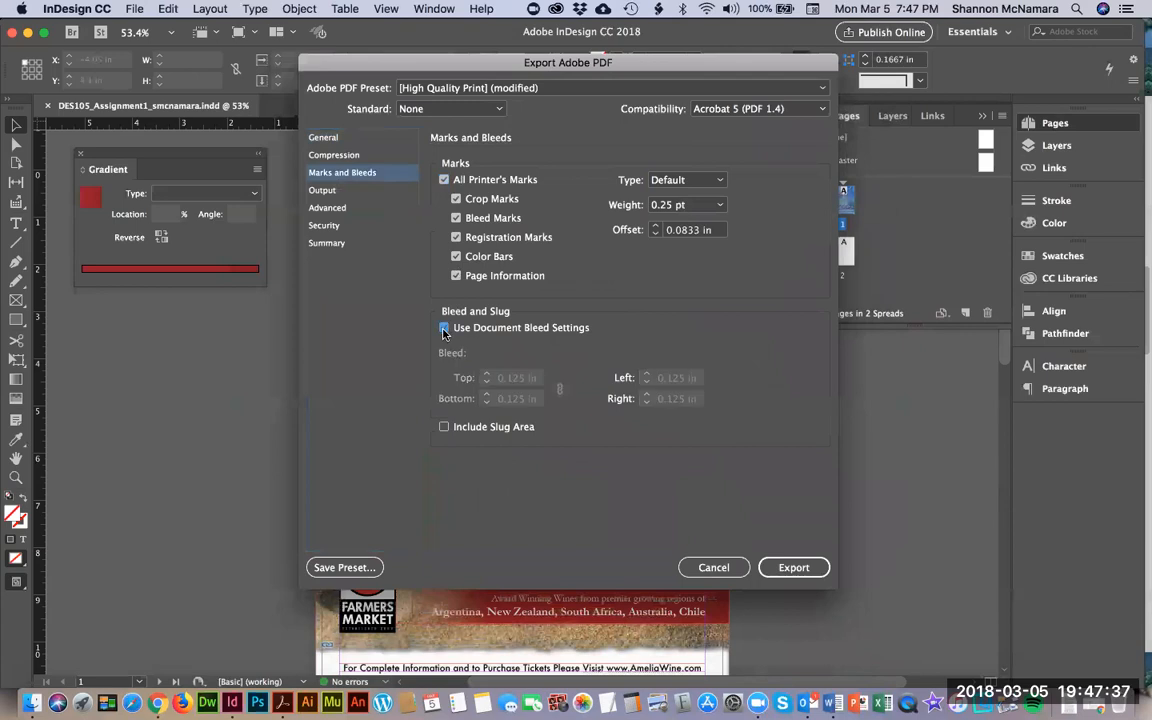
# Save the export settings as the preset "All Printer Marks" and export the PDF.
pyautogui.click(341, 568)
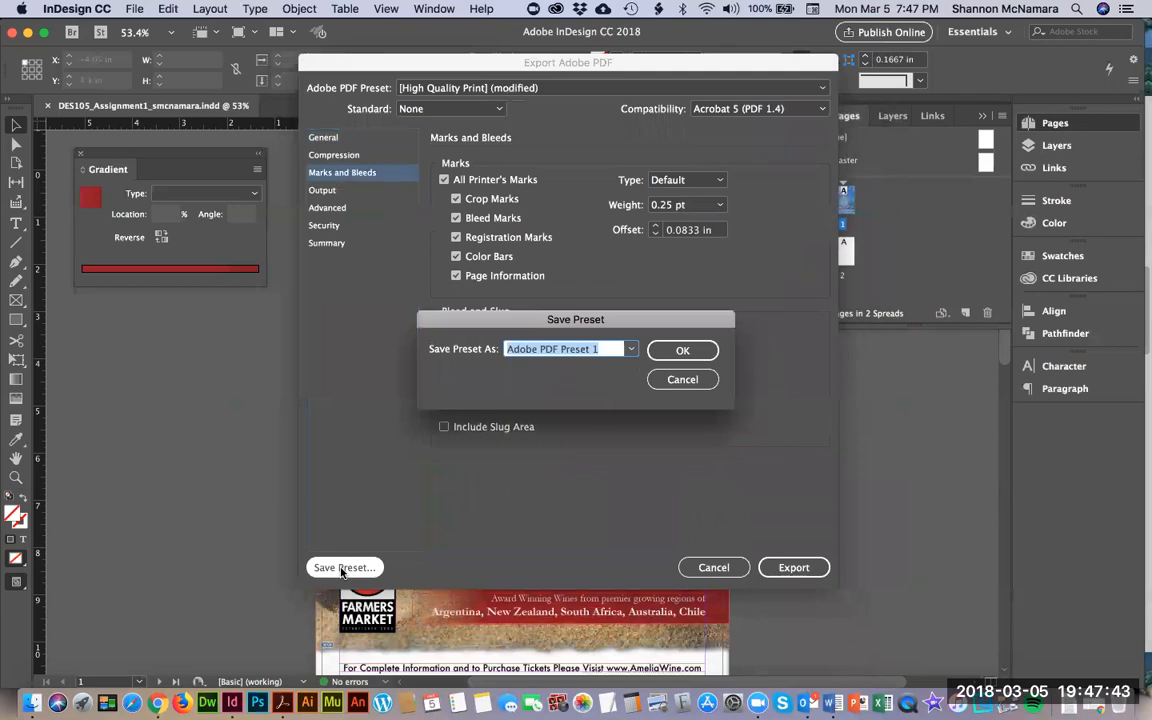
pyautogui.write('All Printer Marks')
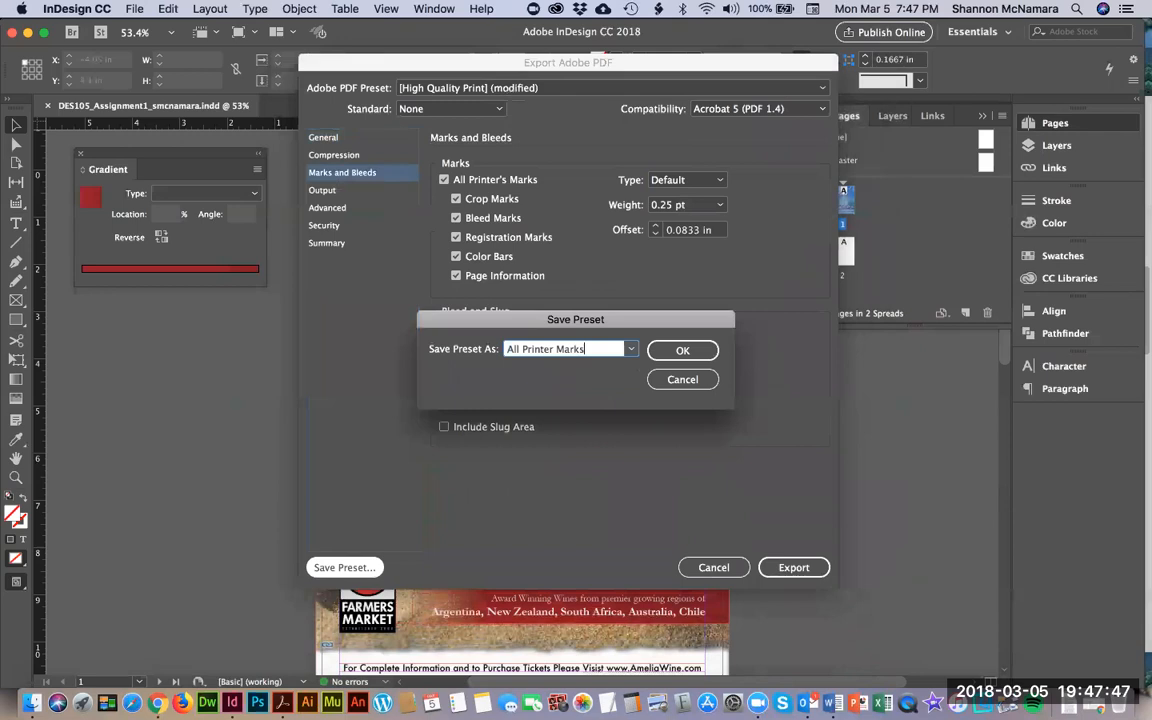
pyautogui.click(681, 350)
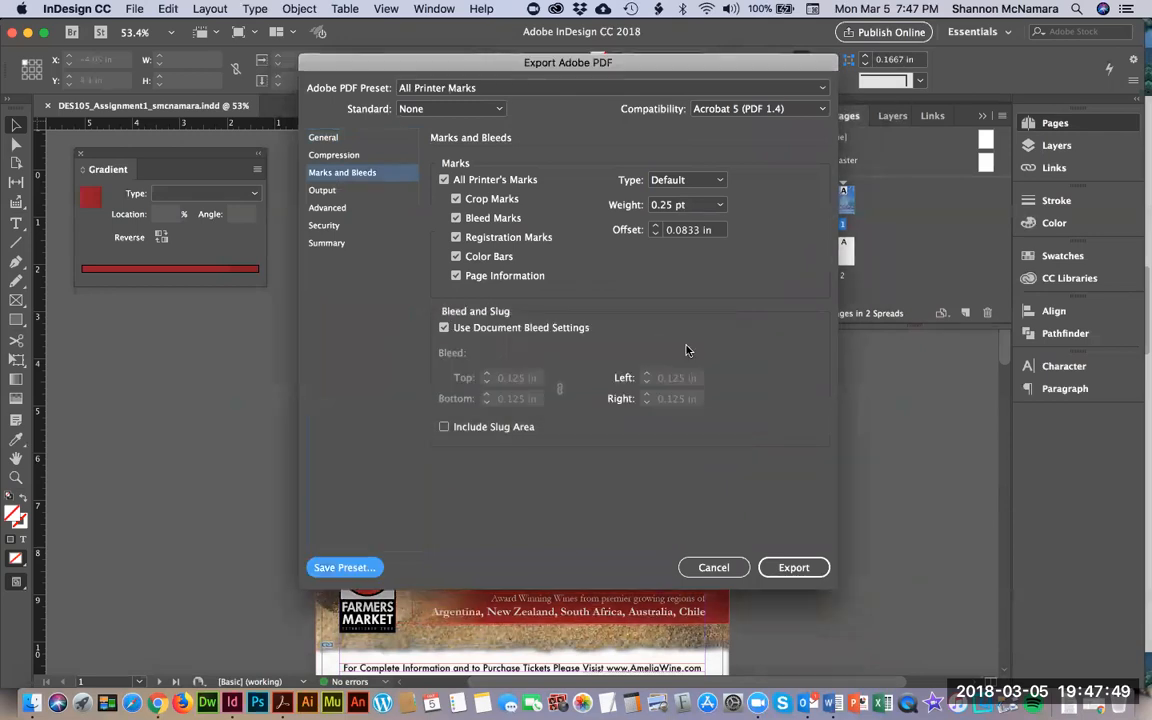
pyautogui.click(800, 576)
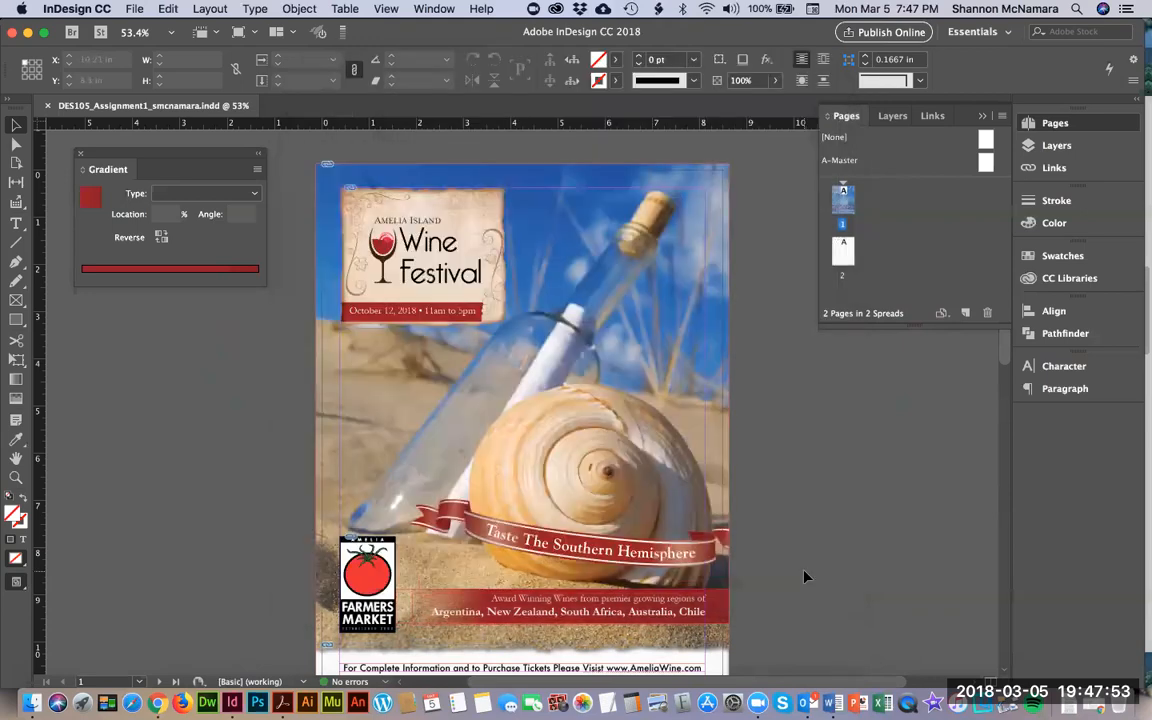
# Switch to Finder, go into the MY ASSIGNMENT folder and open the exported poster PDF in Acrobat.
pyautogui.click(32, 703)
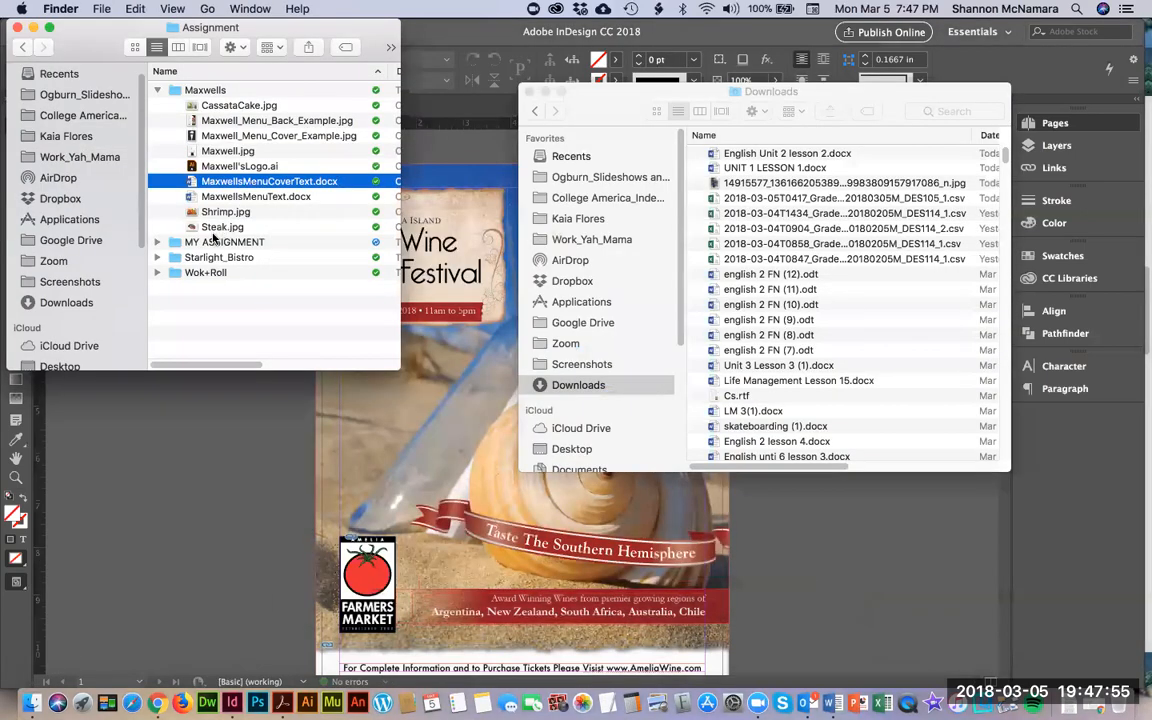
pyautogui.click(157, 90)
pyautogui.click(222, 106)
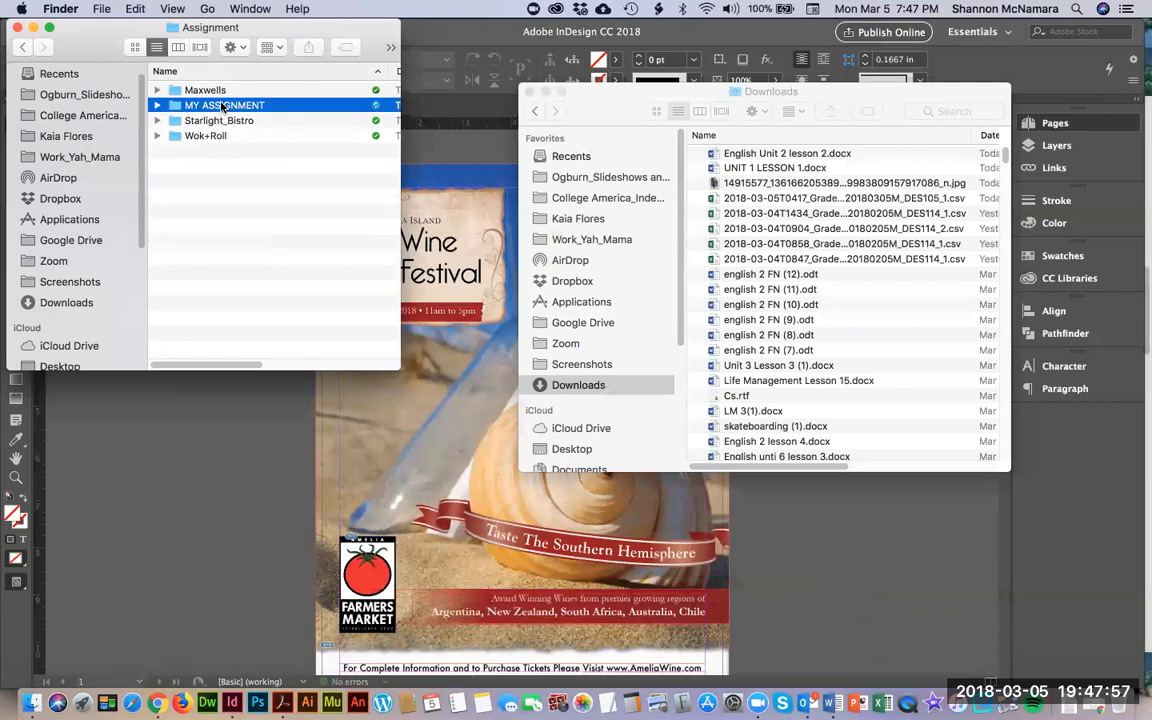
pyautogui.doubleClick(222, 106)
pyautogui.click(224, 141)
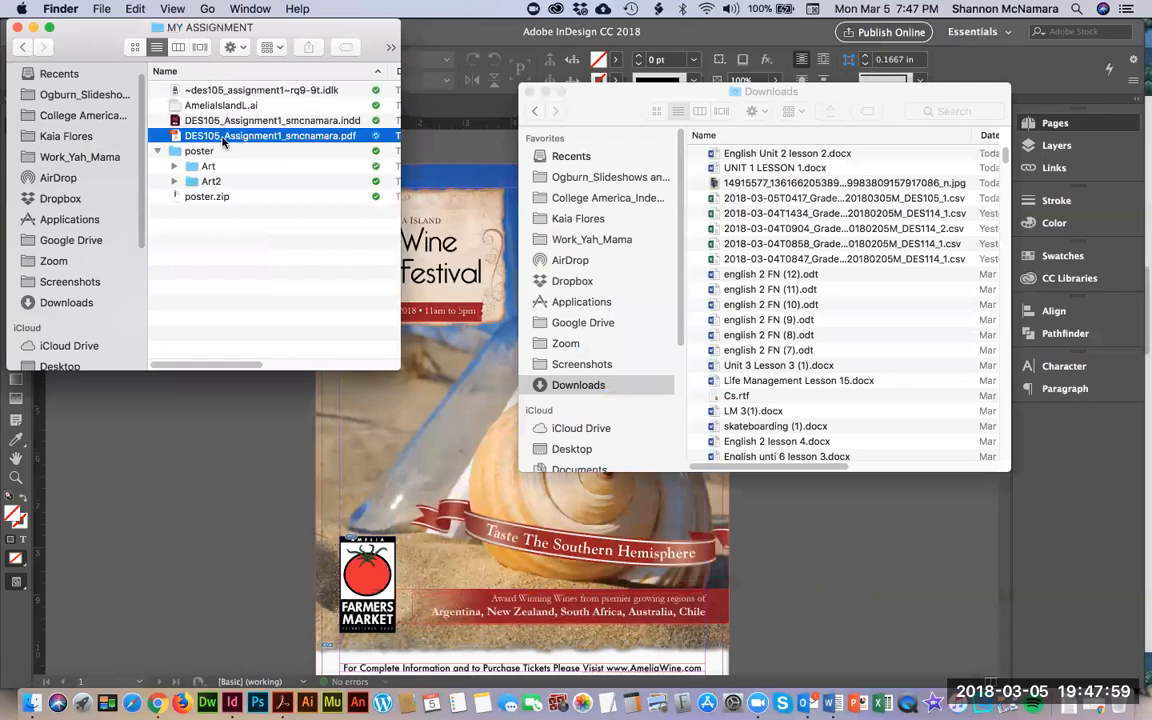
pyautogui.doubleClick(224, 141)
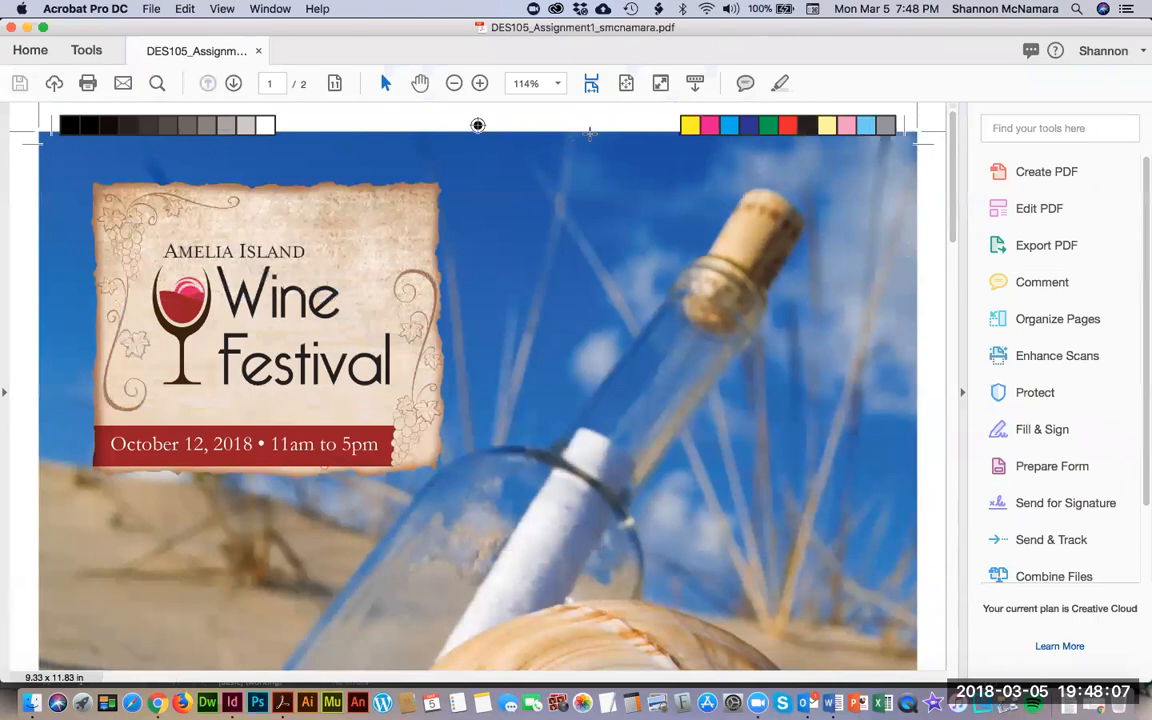
# Check the whole first page of the PDF with its printer's marks, close the PDF and return to InDesign.
pyautogui.press('super+minus')
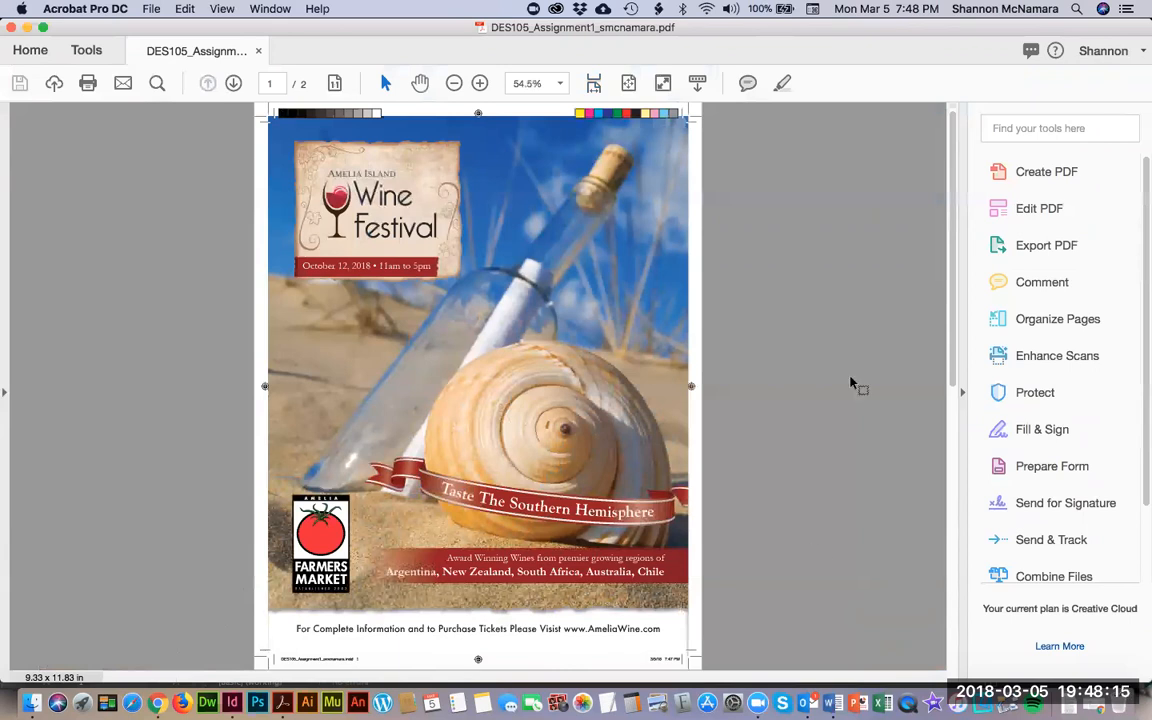
pyautogui.click(257, 52)
pyautogui.click(188, 465)
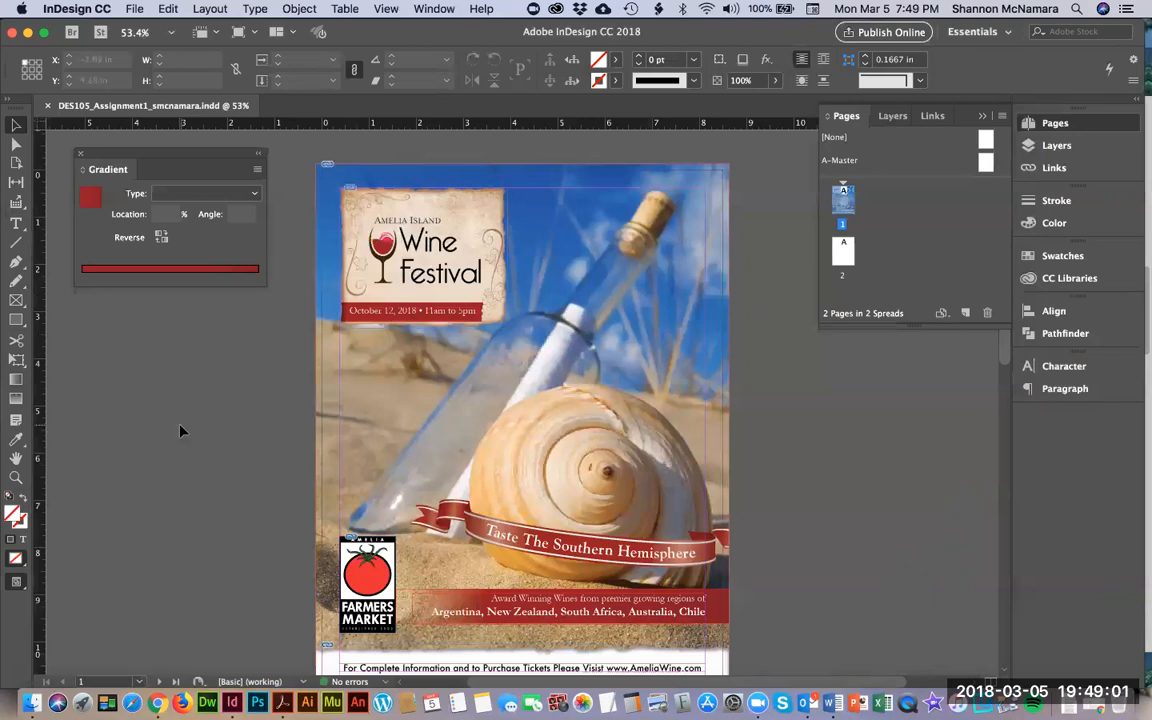
# Open the Package summary to check the document's fonts, links and spot inks, and cancel without packaging.
pyautogui.click(130, 9)
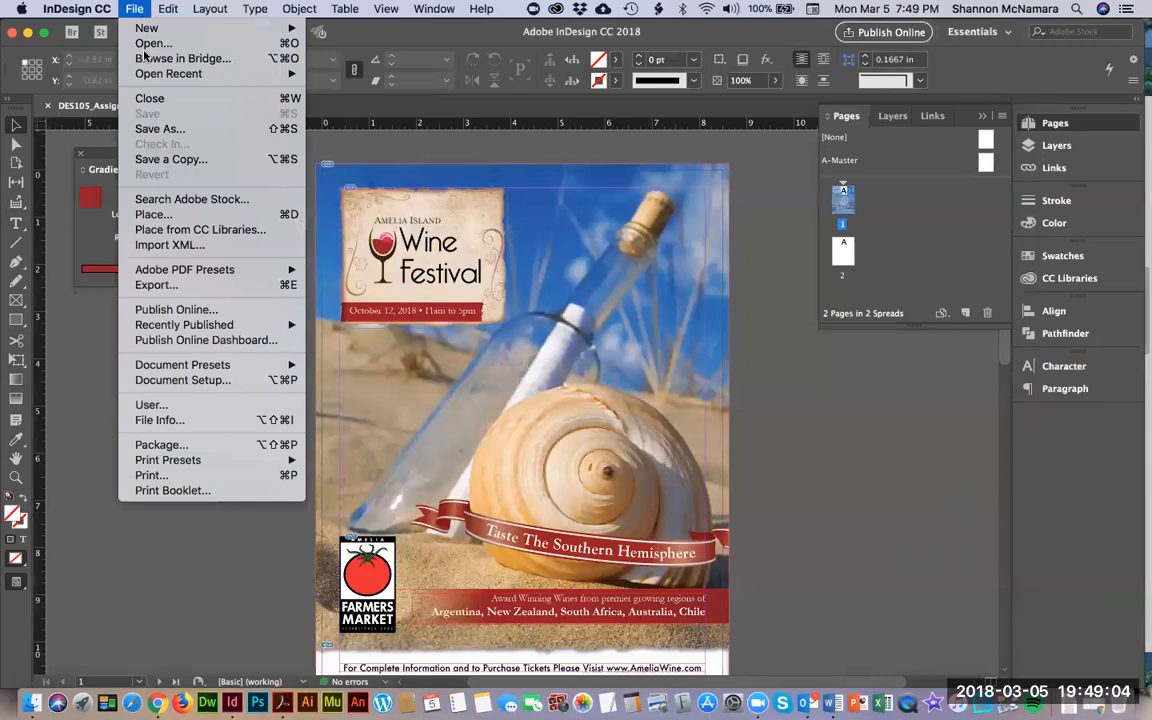
pyautogui.click(163, 445)
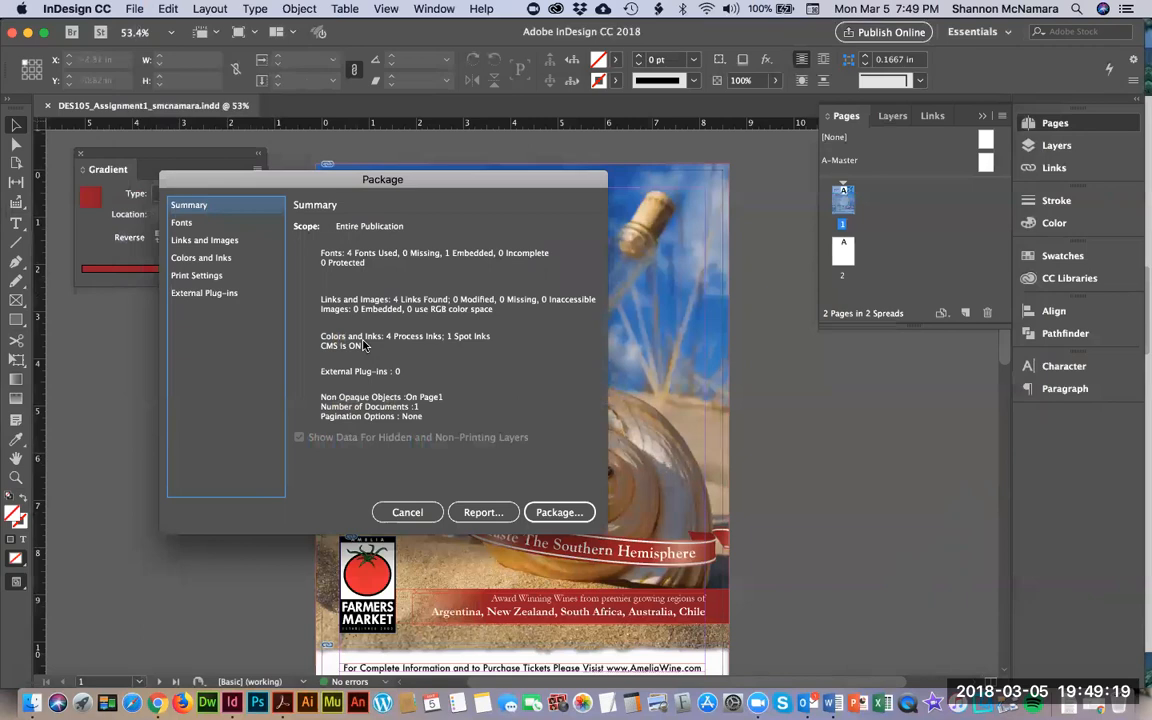
pyautogui.click(413, 516)
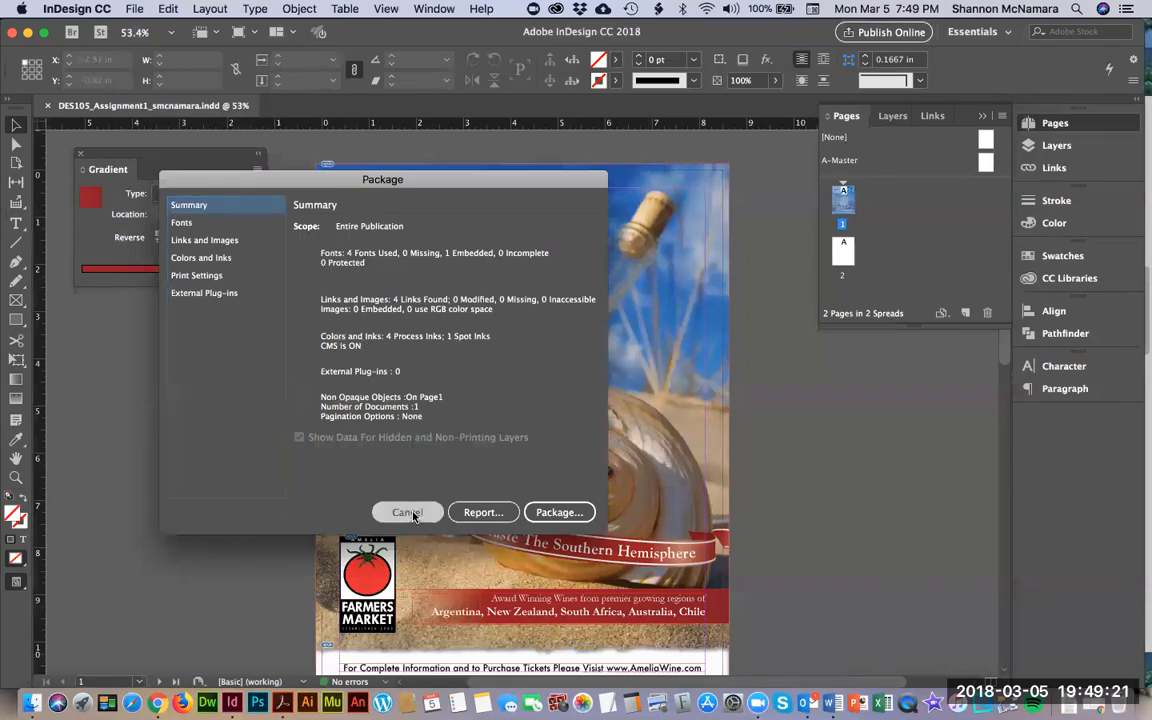
# Change the PANTONE 1788 C swatch's color type to Process.
pyautogui.click(1060, 256)
pyautogui.scroll(-3, 883, 380)
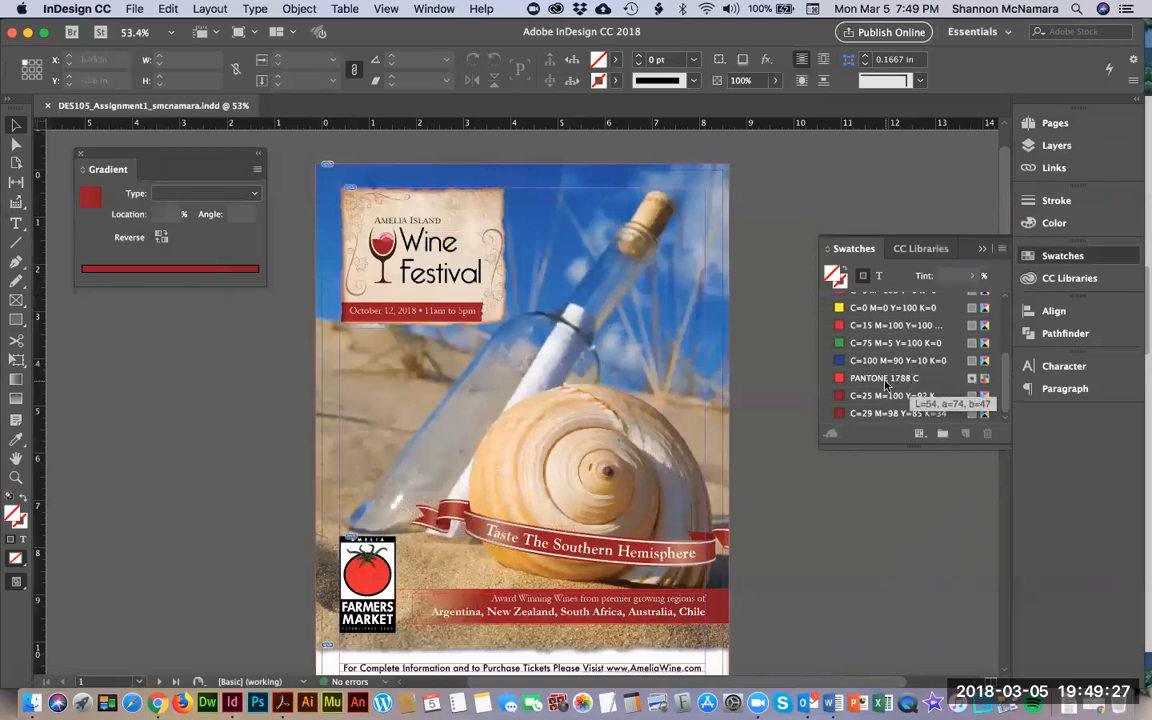
pyautogui.doubleClick(885, 379)
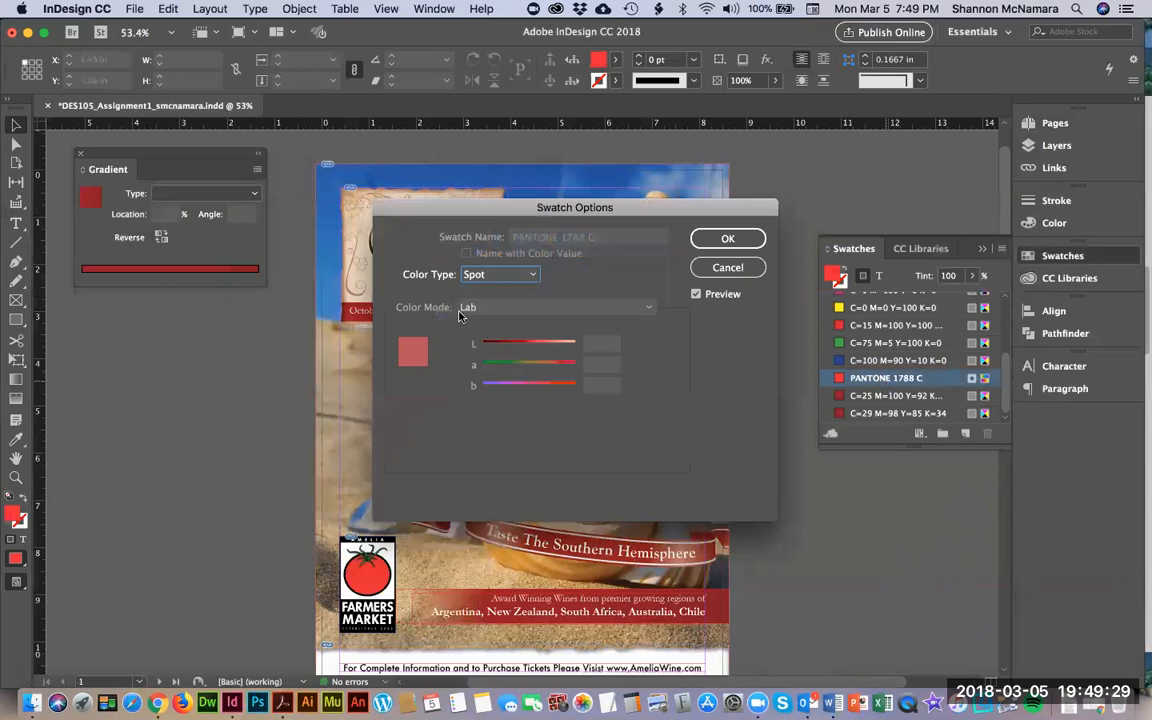
pyautogui.click(487, 279)
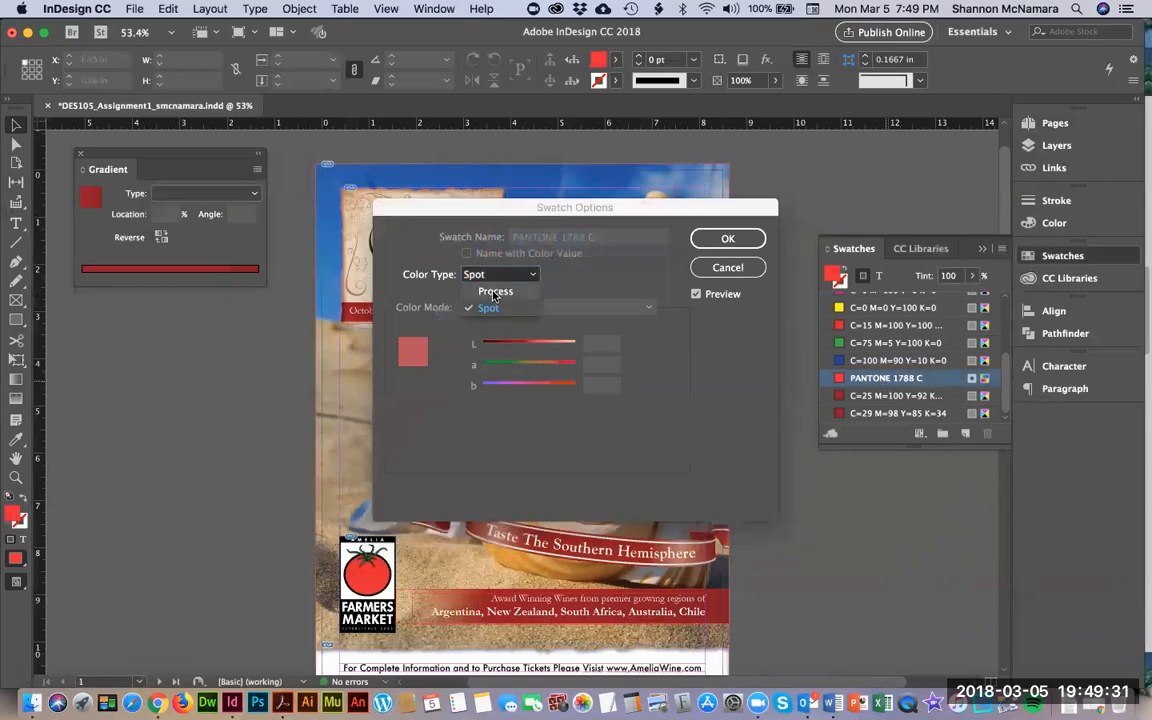
pyautogui.click(492, 292)
pyautogui.click(728, 239)
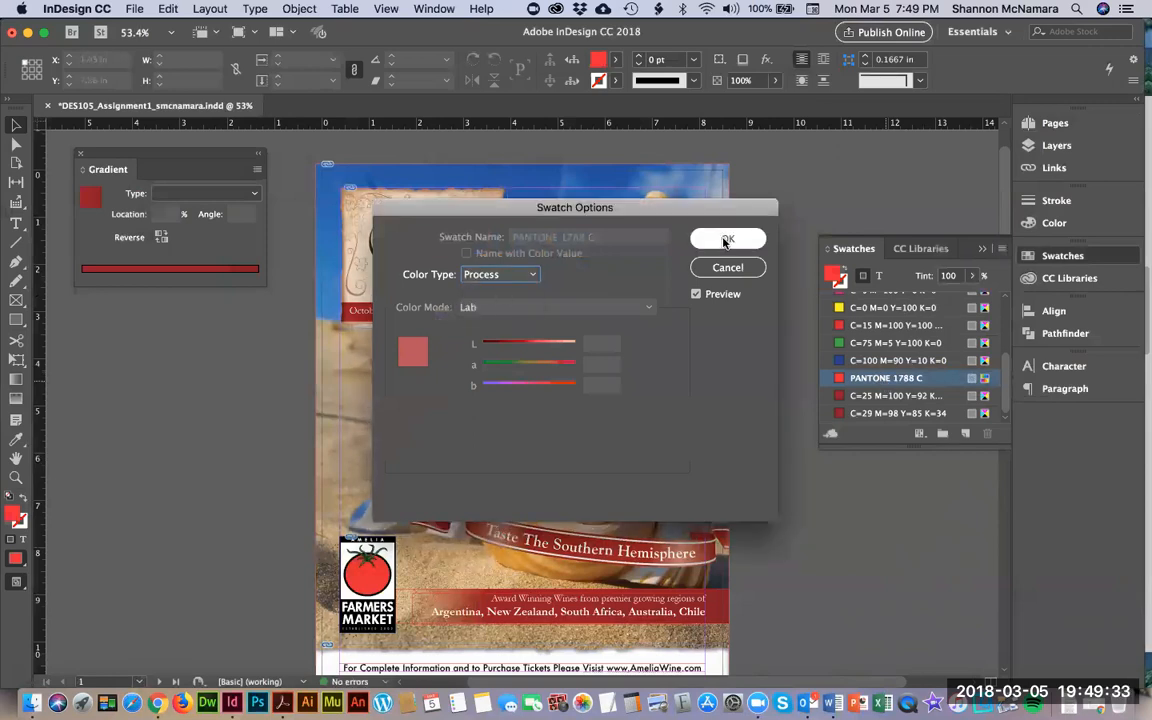
# Reopen Package to review the summary, fonts and links, and check the source files in Finder's MY ASSIGNMENT folder before returning to InDesign.
pyautogui.click(130, 9)
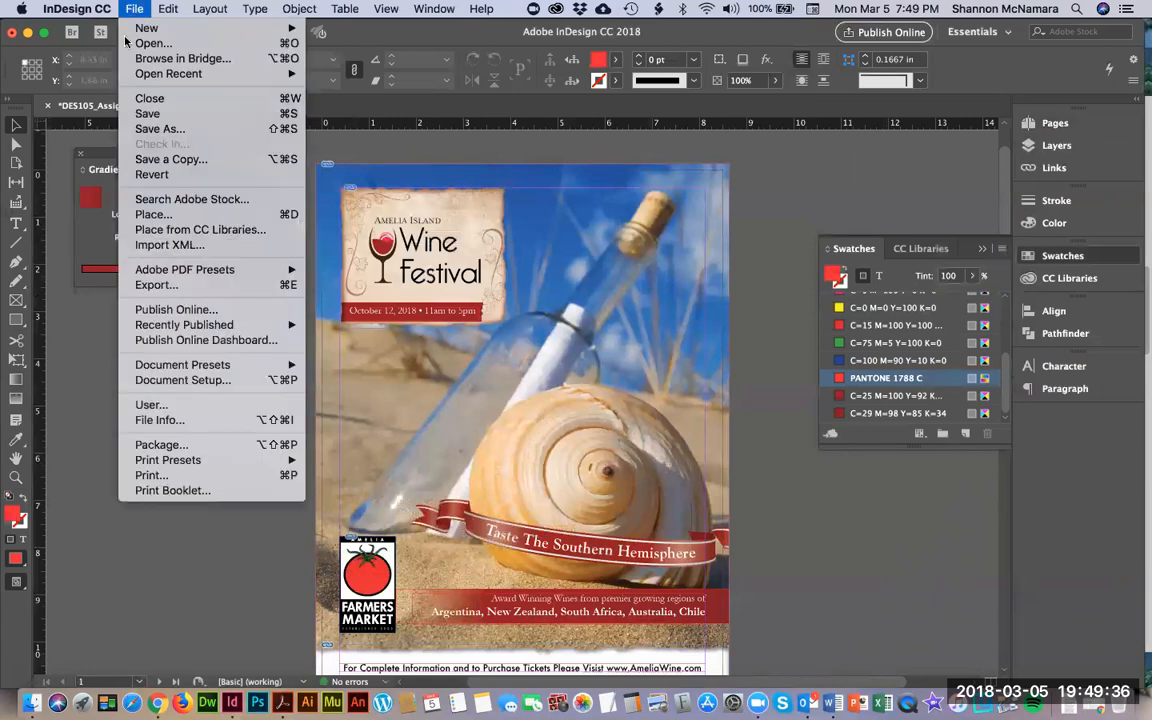
pyautogui.click(176, 444)
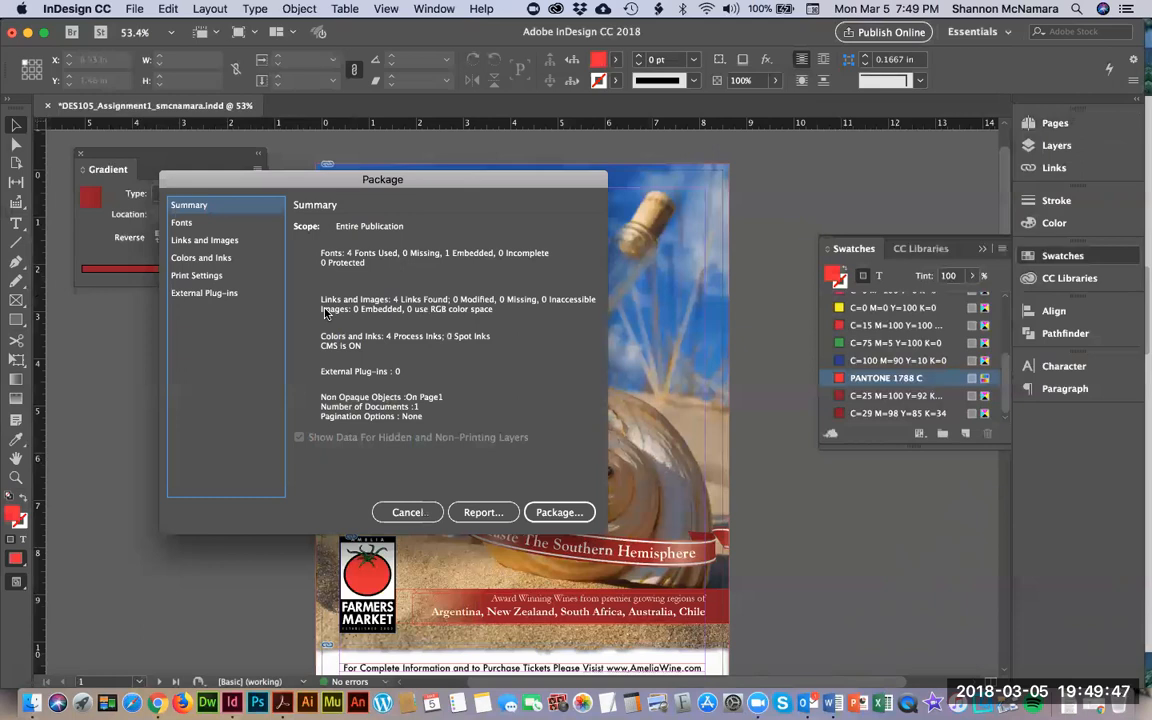
pyautogui.click(183, 223)
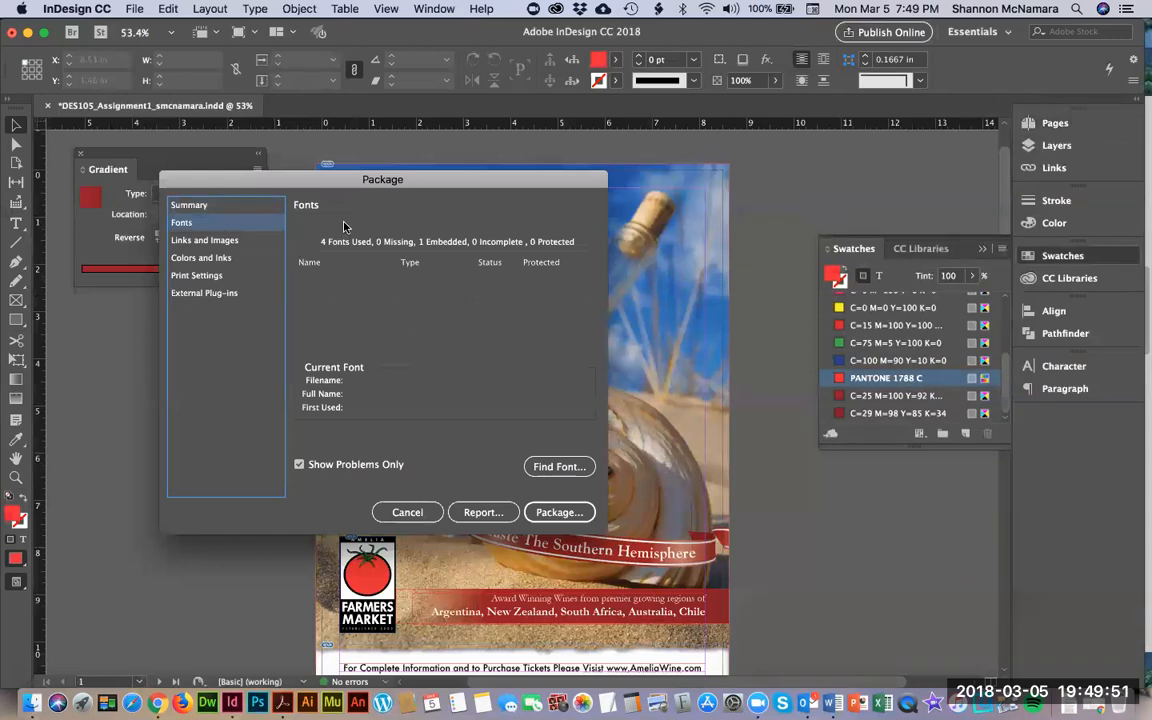
pyautogui.click(193, 241)
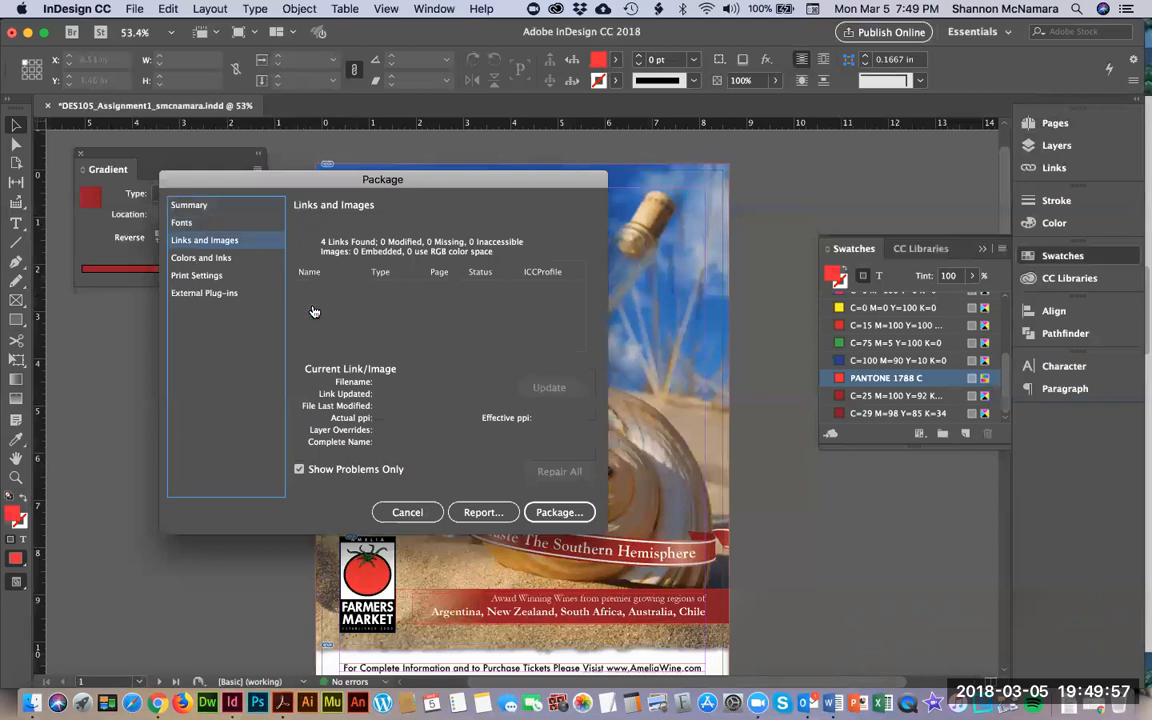
pyautogui.press('super+Tab')
pyautogui.press('super+Tab')
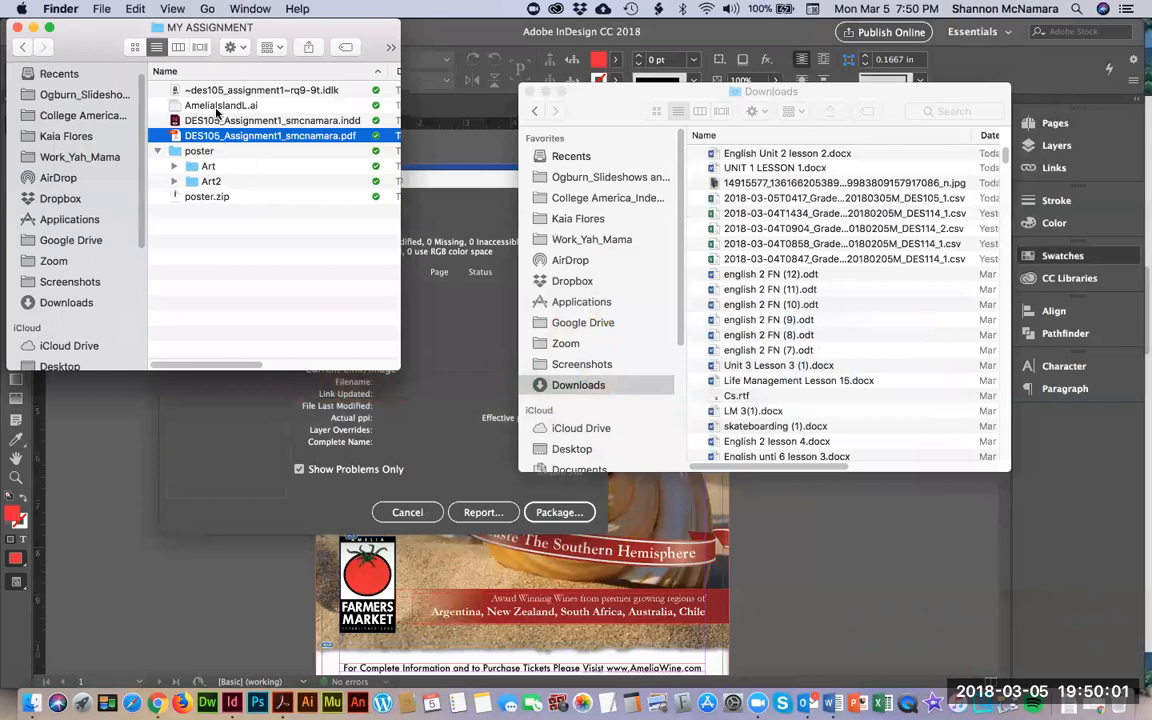
pyautogui.press('super+Tab')
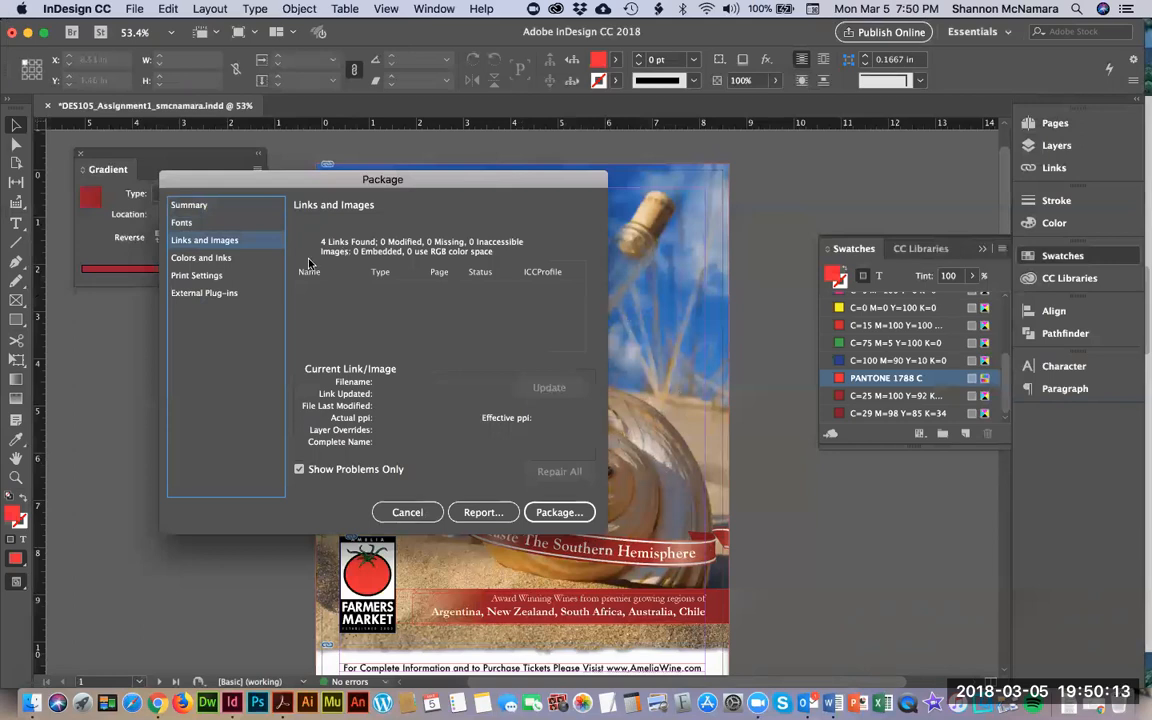
# Review the package's colors and inks, print settings and external plug-ins.
pyautogui.click(205, 257)
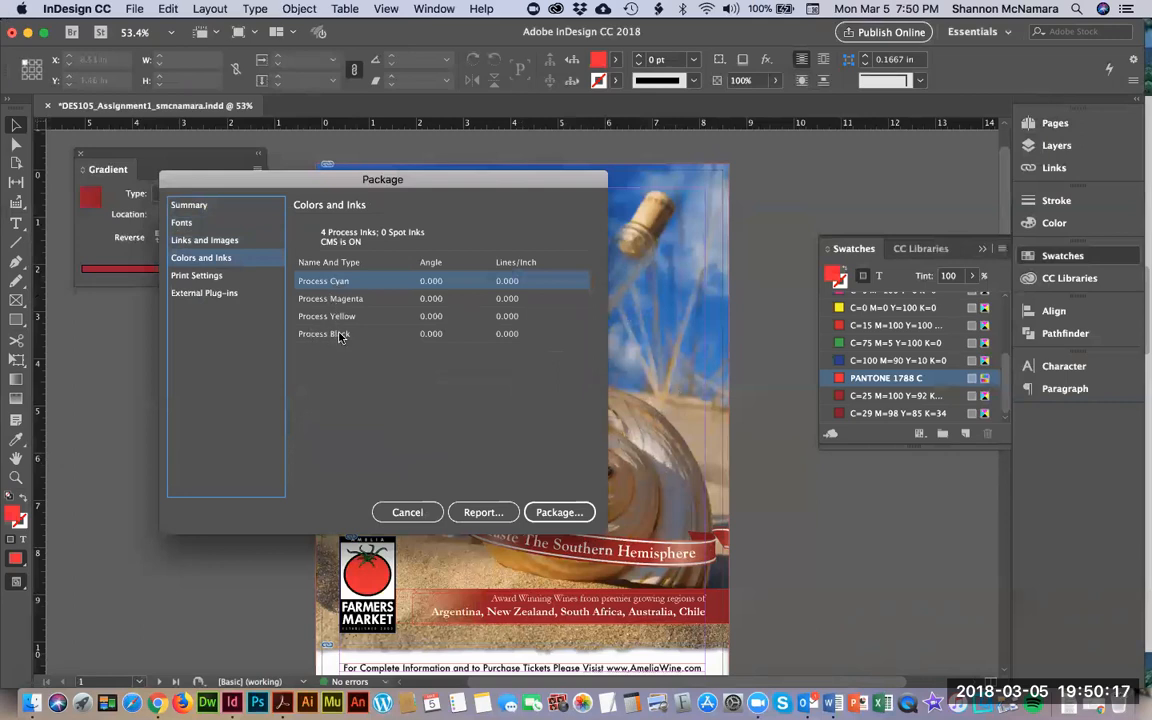
pyautogui.click(200, 276)
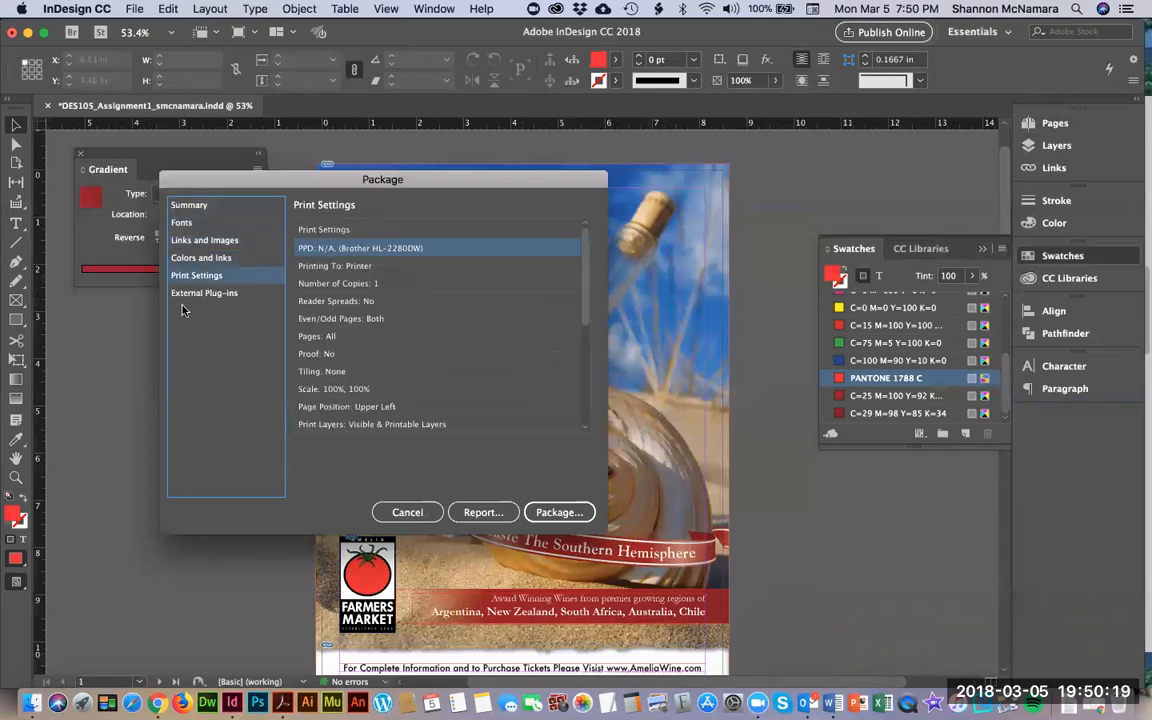
pyautogui.click(204, 293)
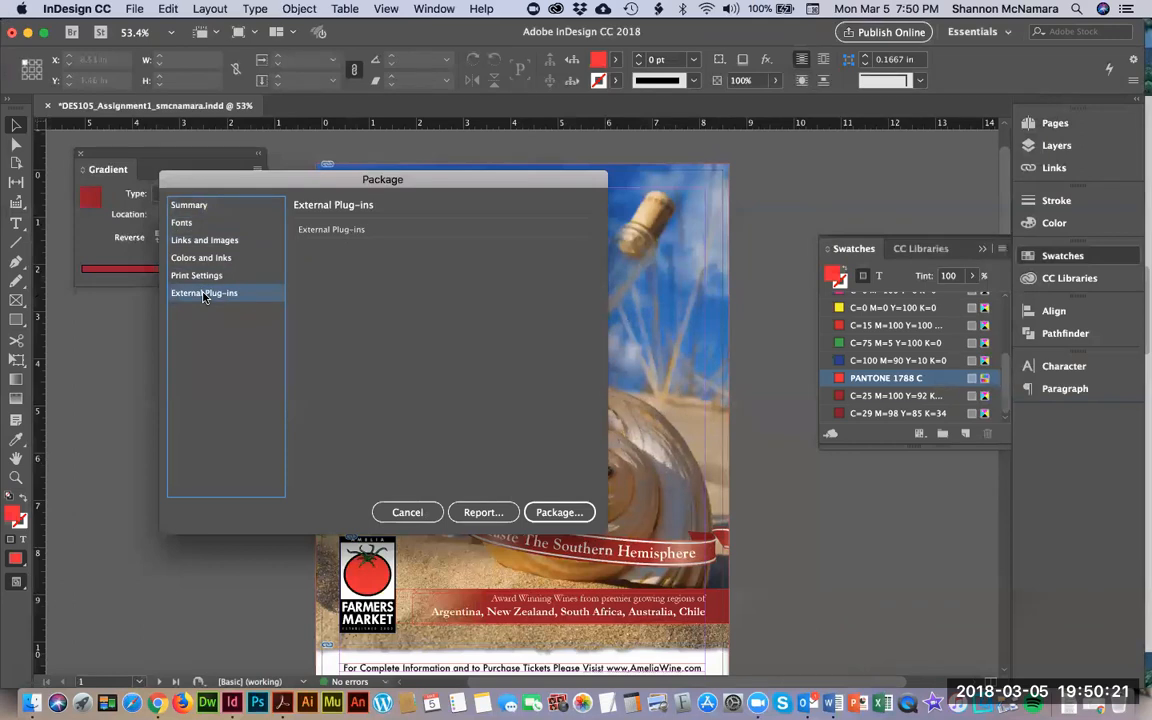
# Continue packaging by saving the document, leave the printing instructions blank, and use the All Printer Marks preset for the included PDF.
pyautogui.click(571, 514)
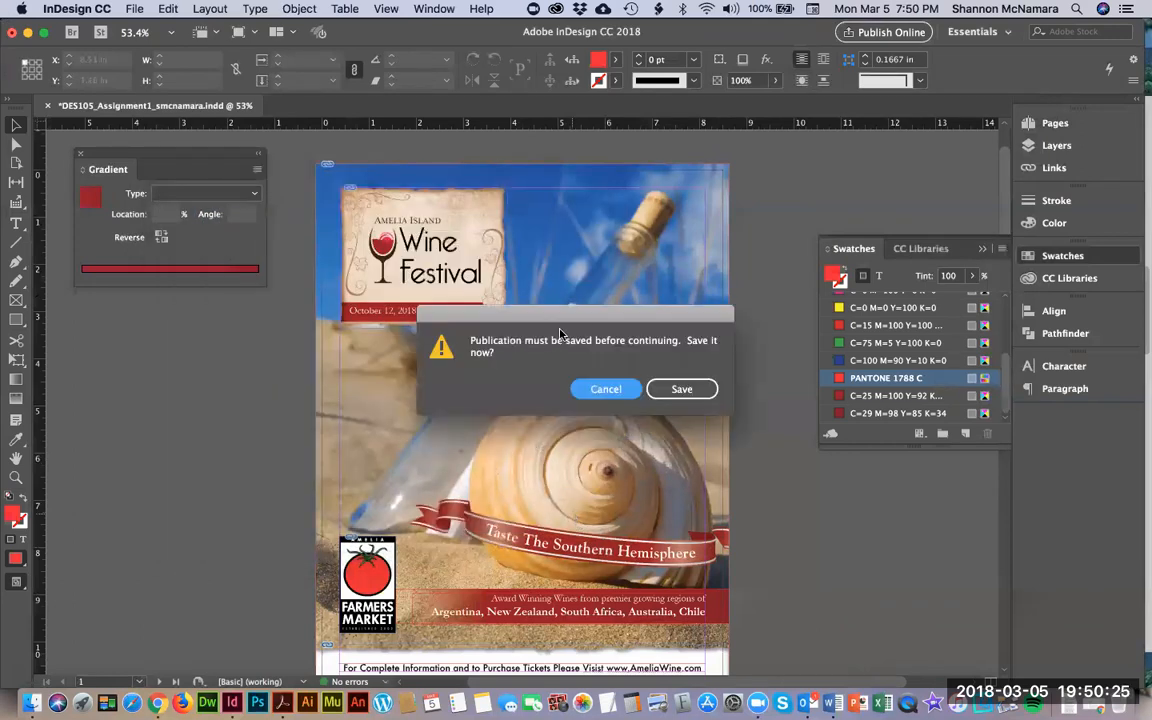
pyautogui.click(681, 389)
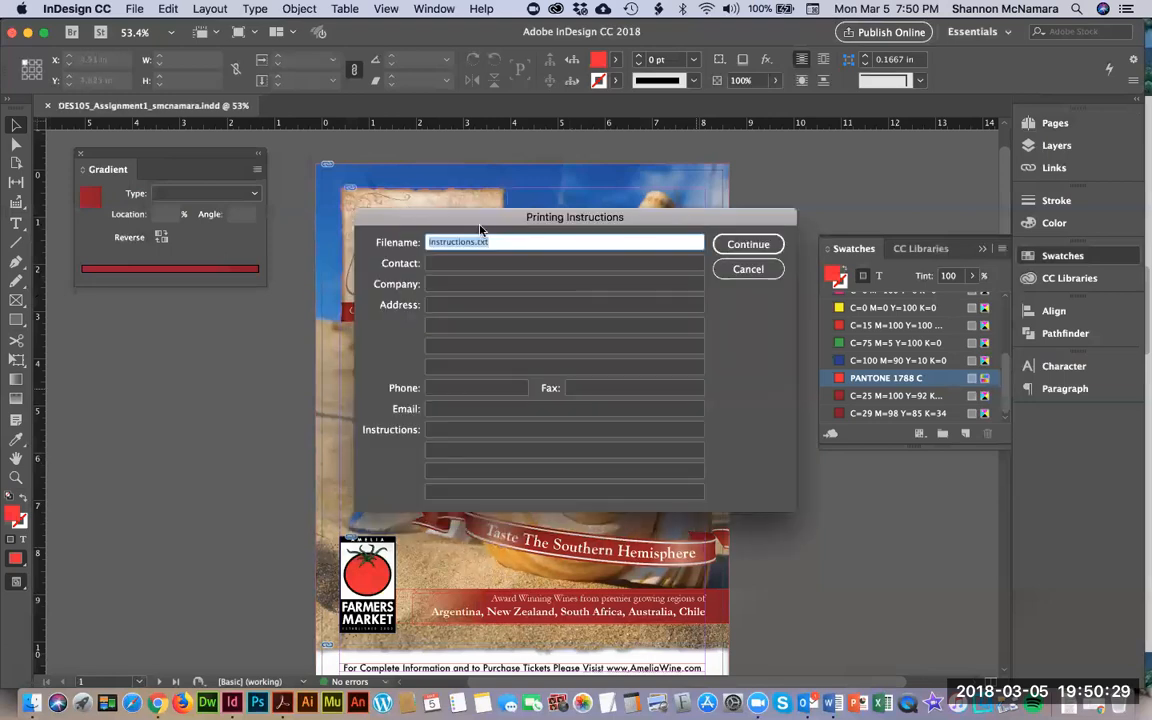
pyautogui.click(720, 245)
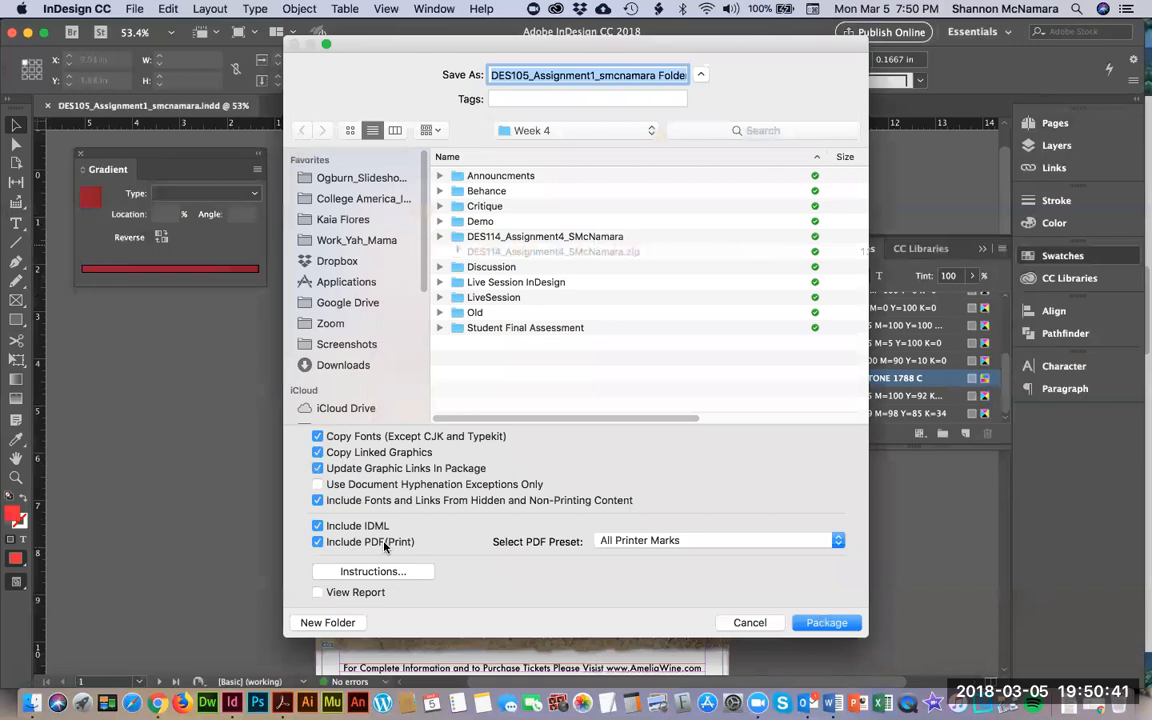
pyautogui.click(609, 541)
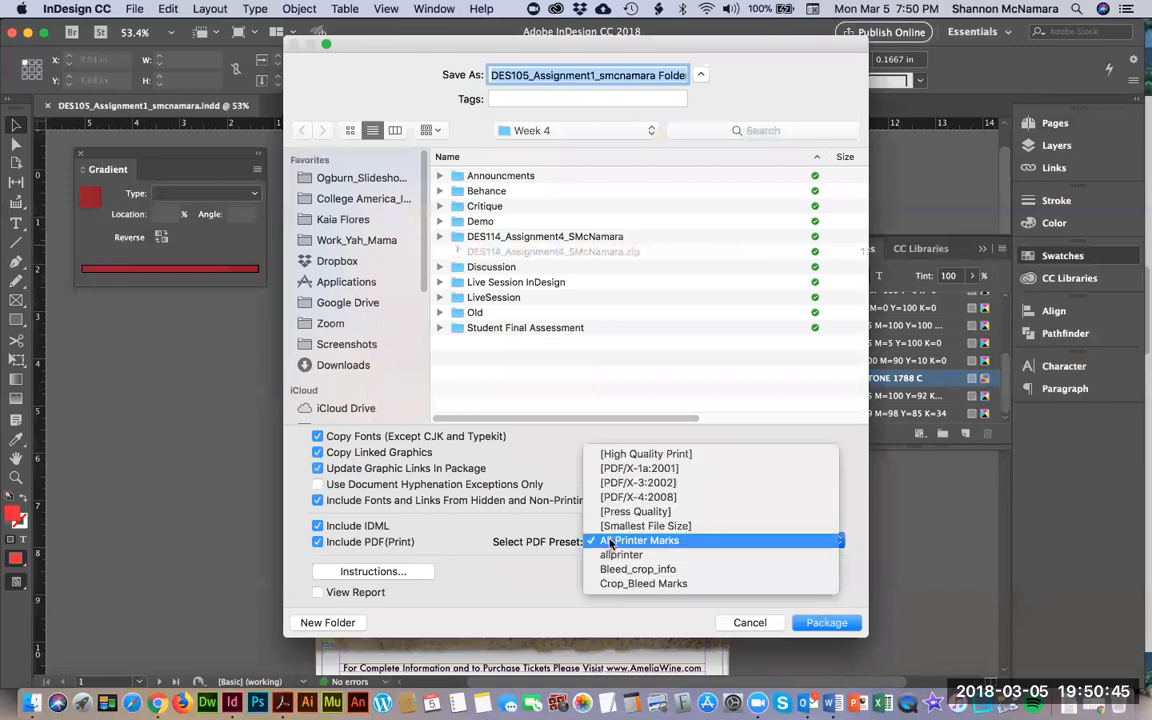
pyautogui.click(668, 541)
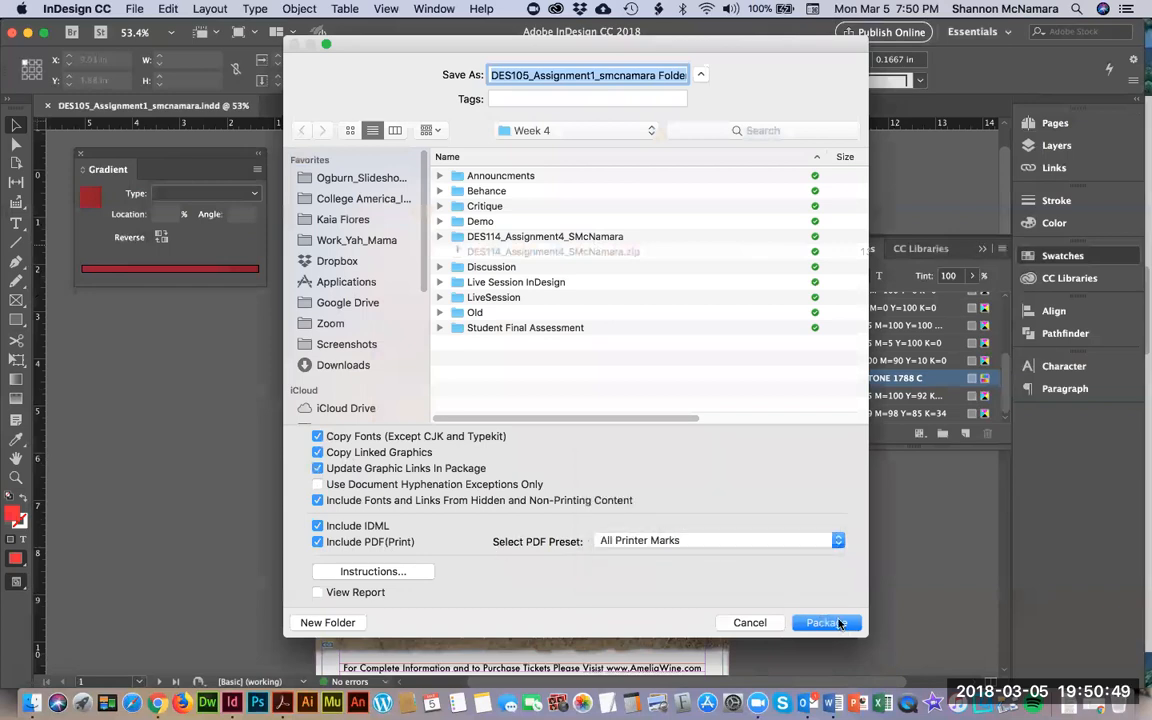
# Set the package destination to the MY ASSIGNMENT folder under College America, Mod 3, DES105, Week 1, Assignment.
pyautogui.click(547, 130)
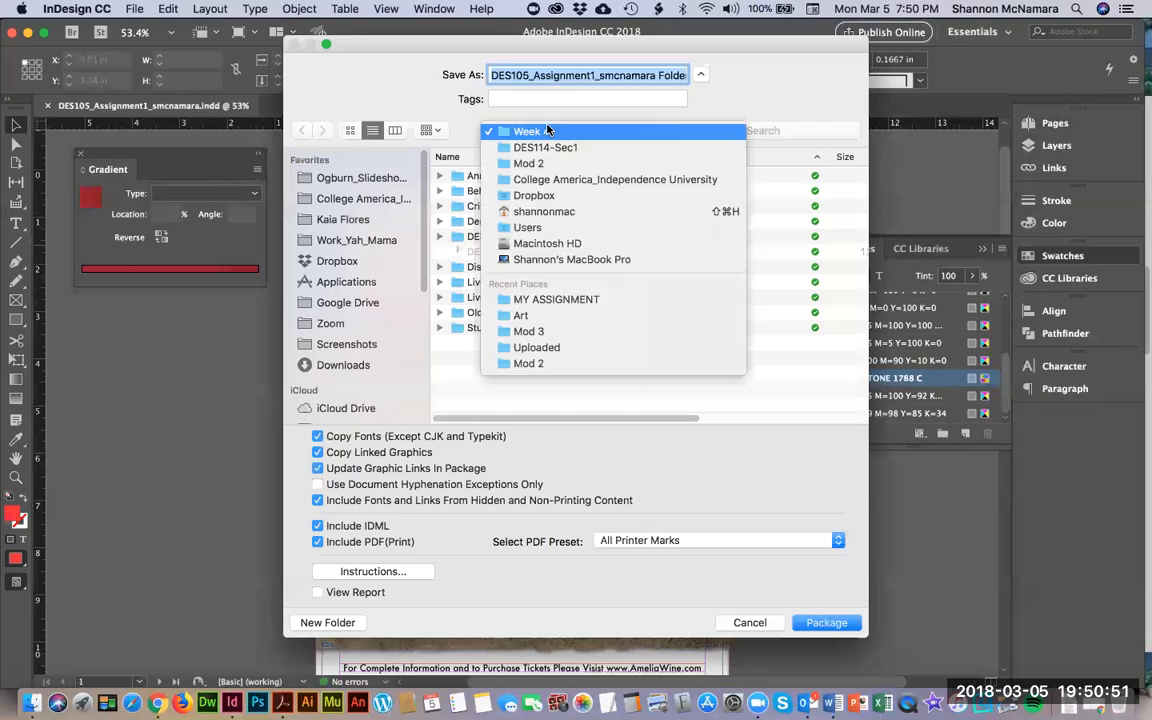
pyautogui.click(534, 179)
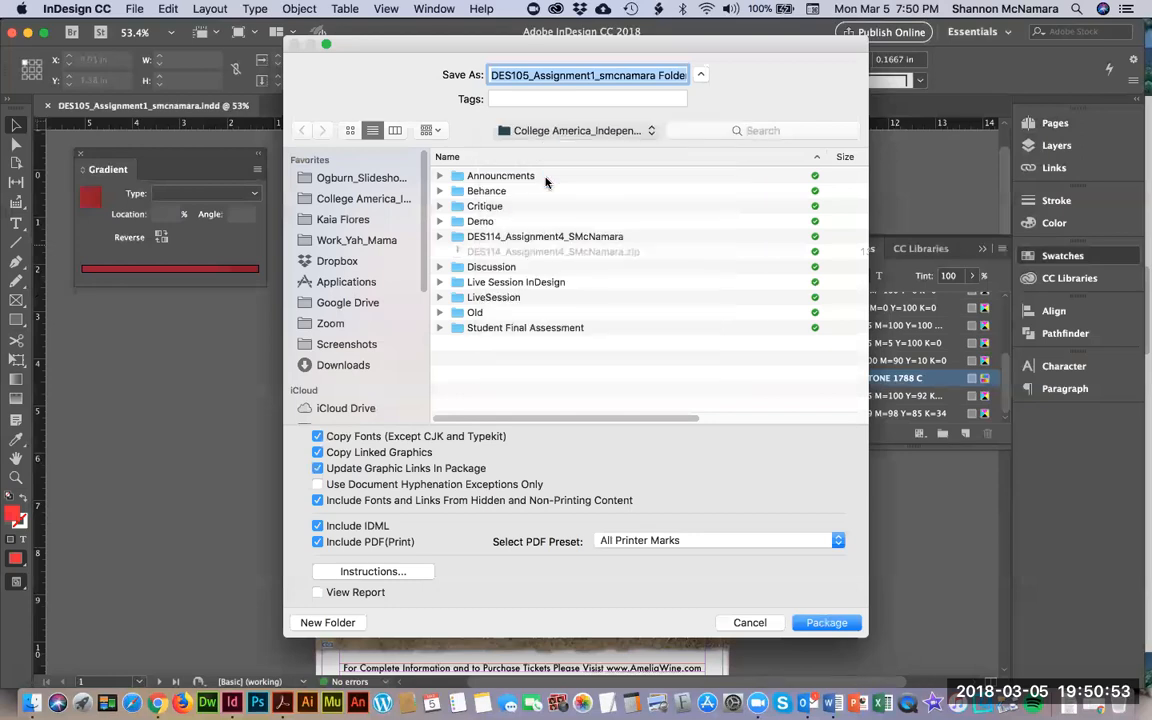
pyautogui.doubleClick(485, 343)
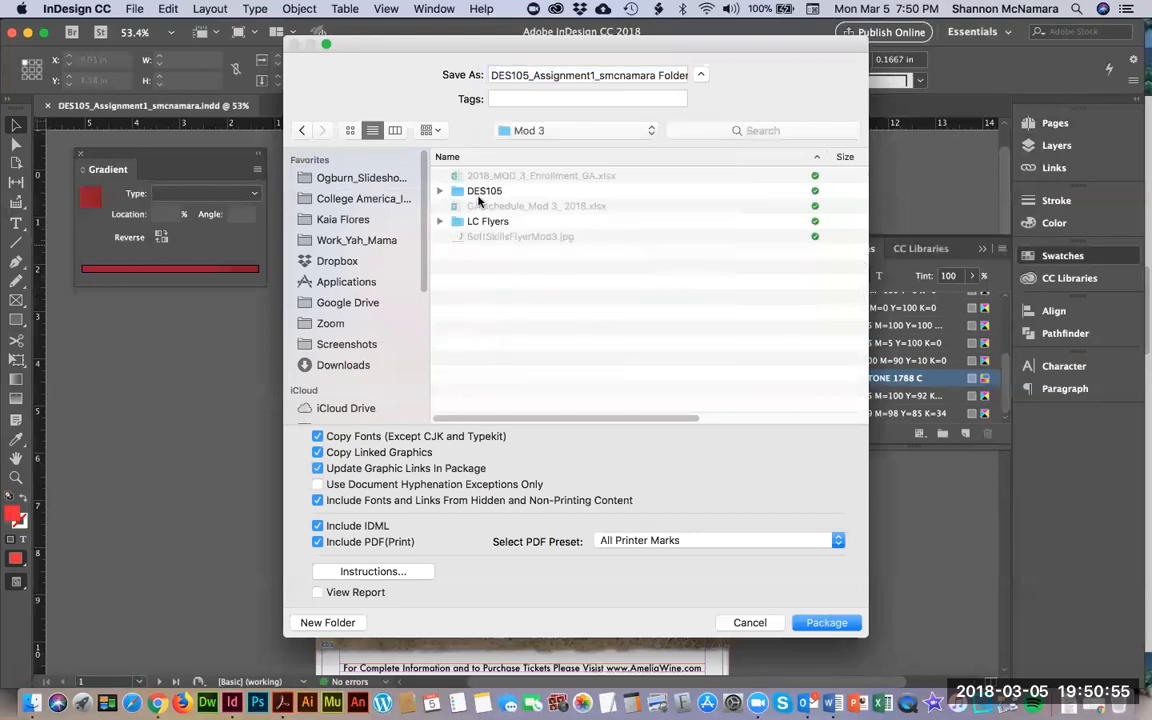
pyautogui.doubleClick(486, 191)
pyautogui.doubleClick(490, 248)
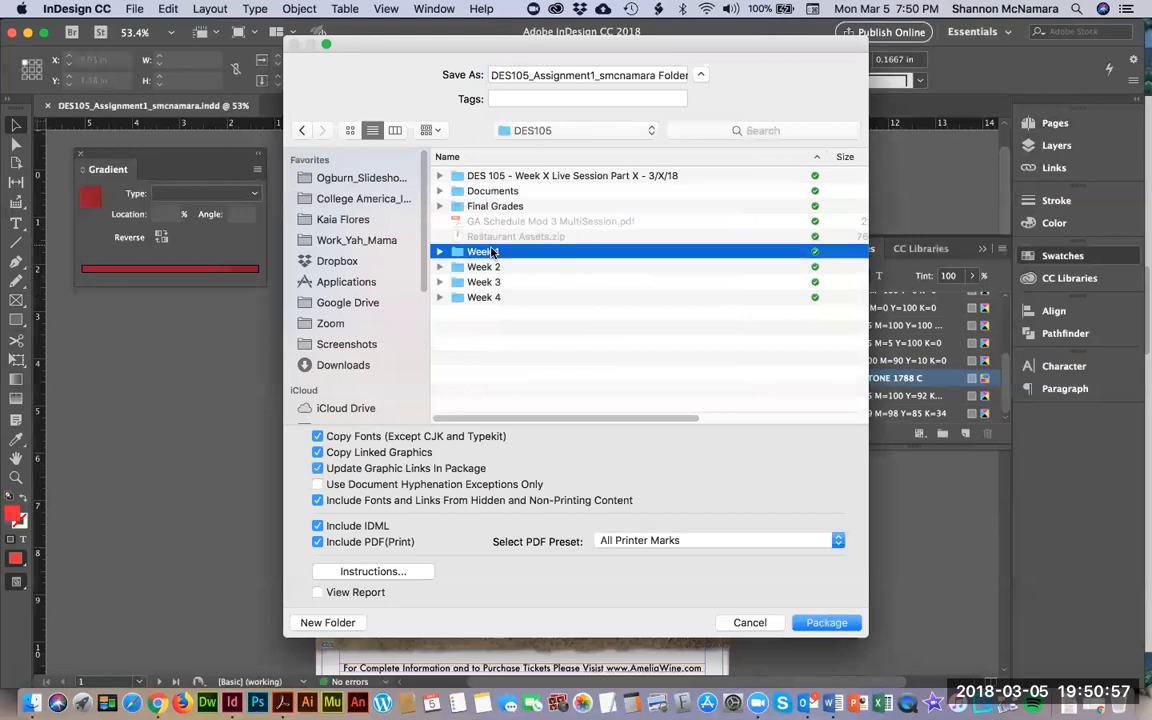
pyautogui.doubleClick(490, 191)
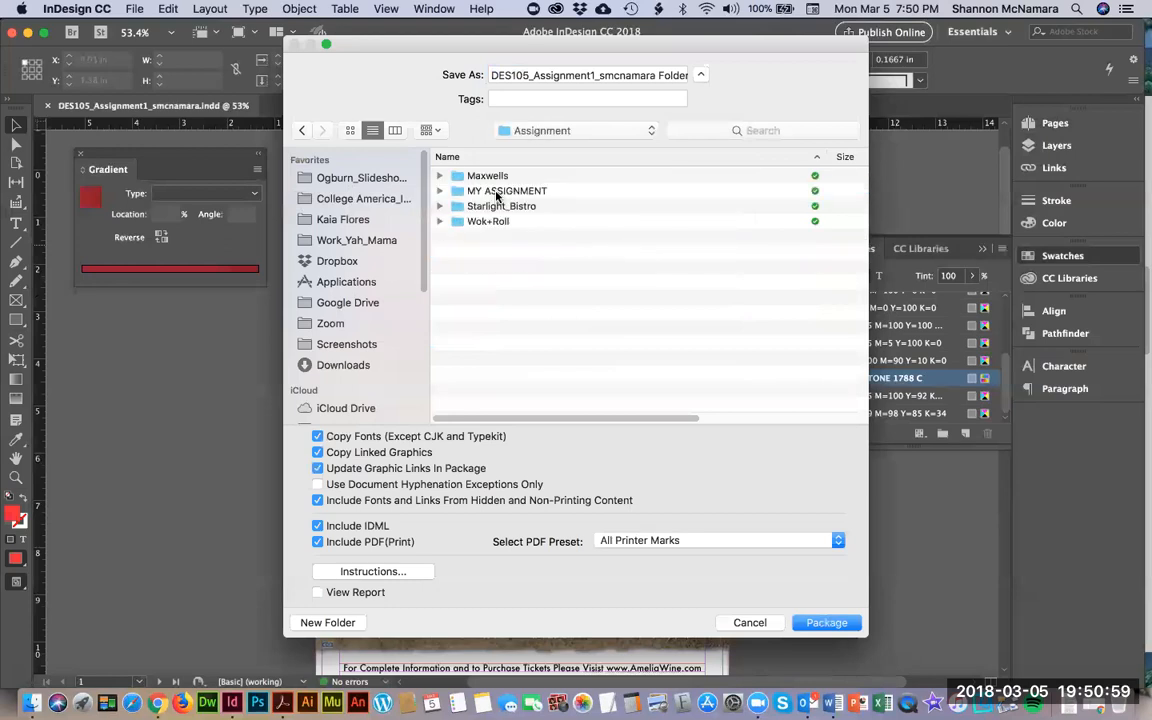
pyautogui.doubleClick(497, 191)
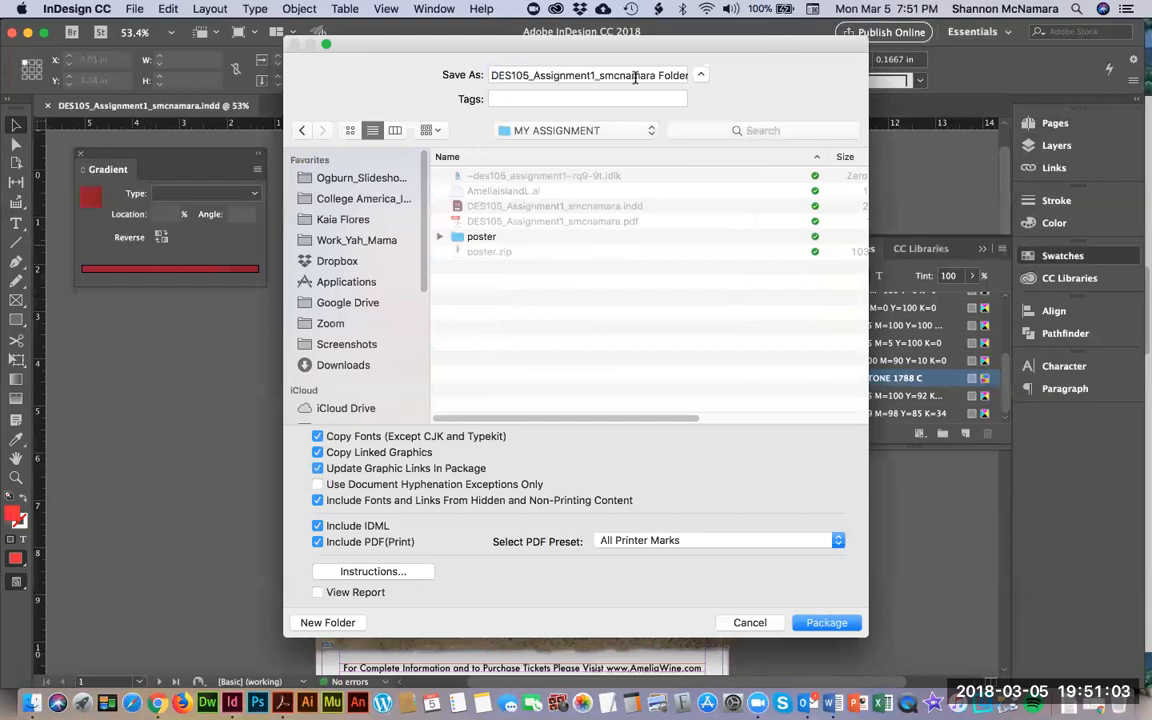
# Remove the word "Folder" from the package name and create the package, accepting the font licensing notice.
pyautogui.moveTo(654, 75); pyautogui.dragTo(688, 76)
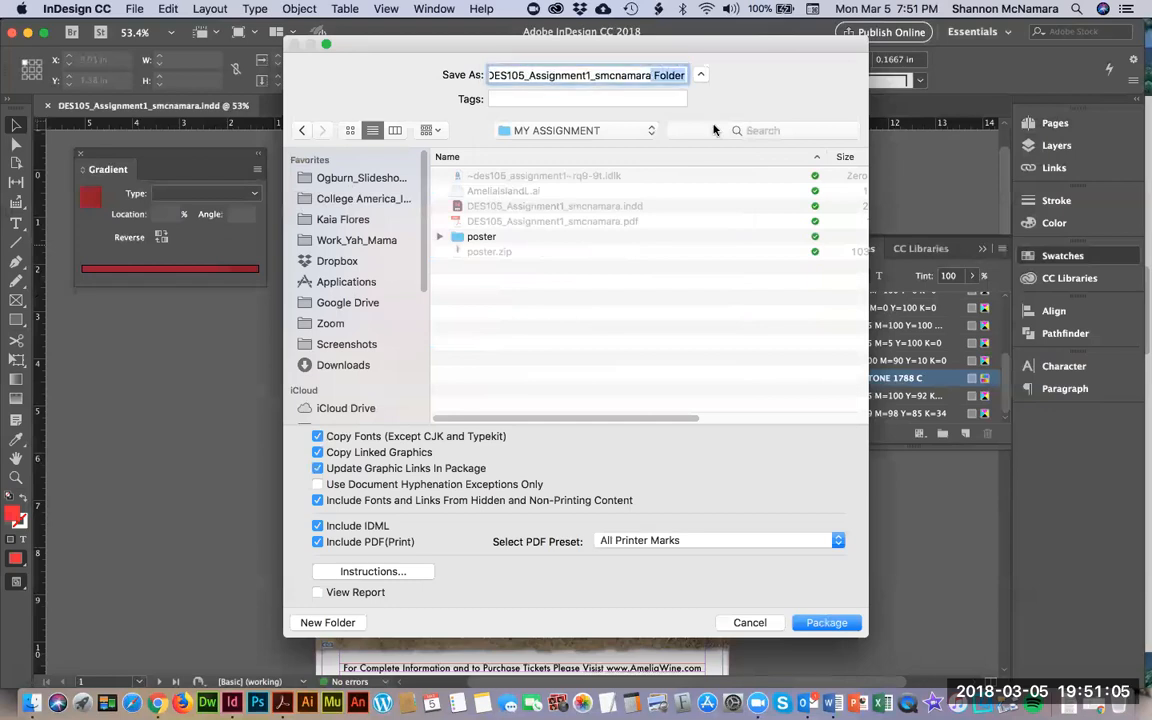
pyautogui.press('BackSpace')
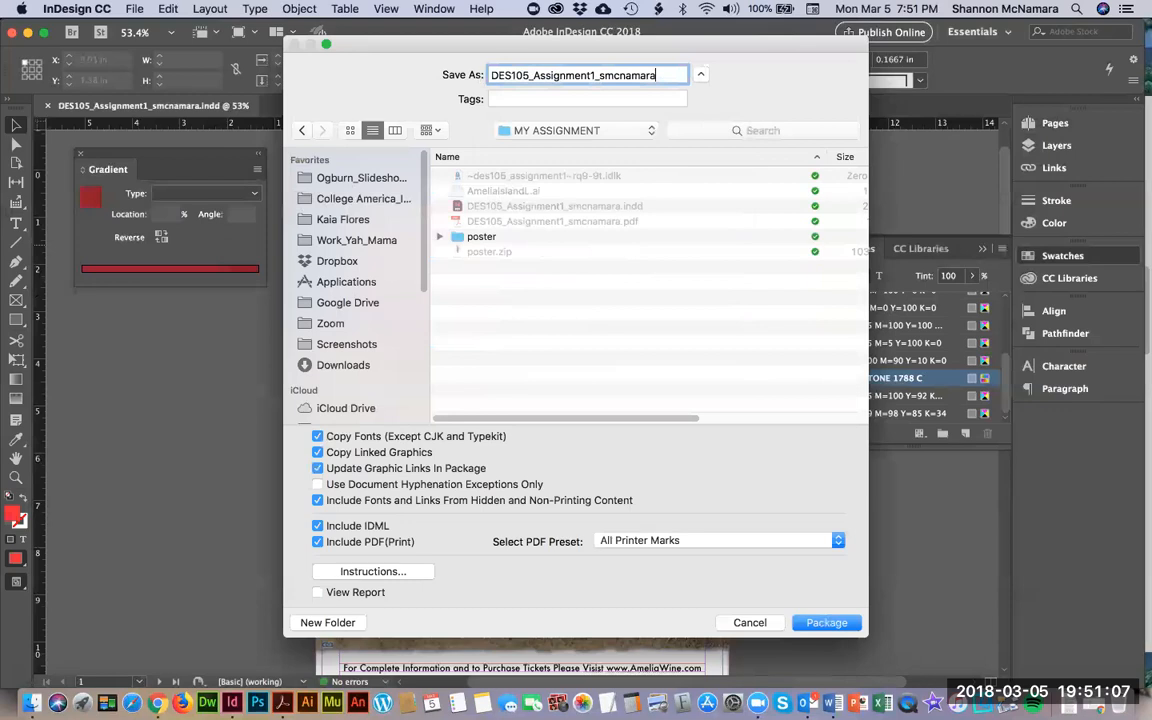
pyautogui.click(835, 623)
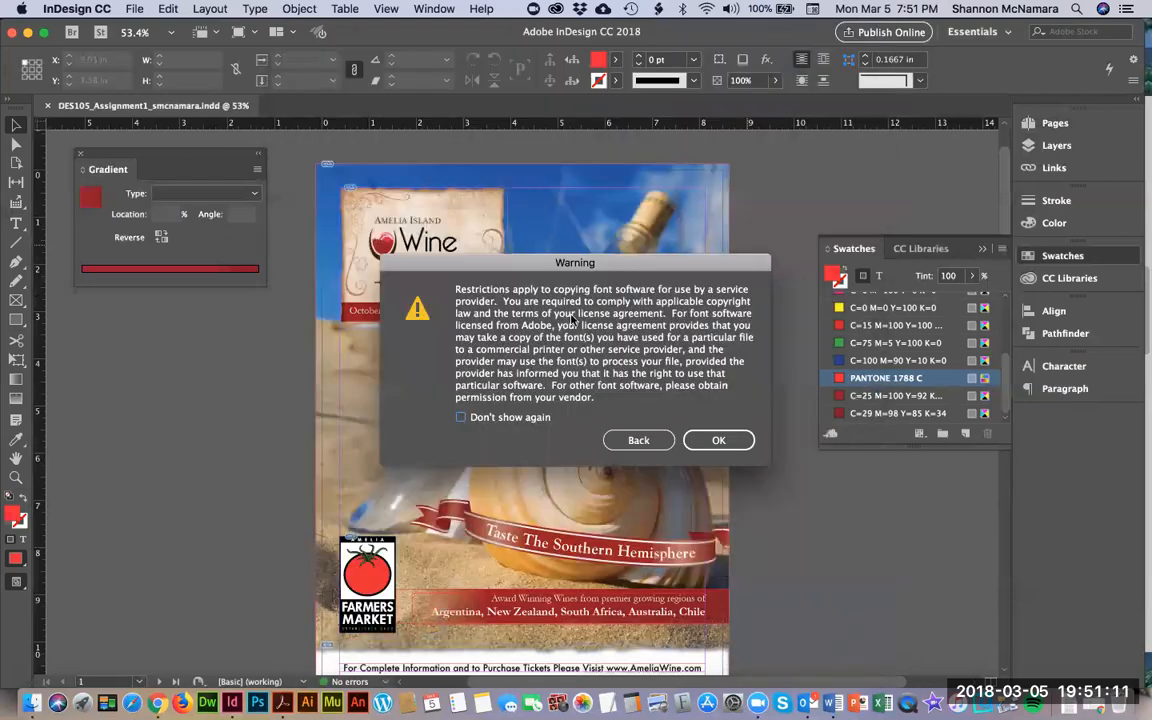
pyautogui.click(716, 439)
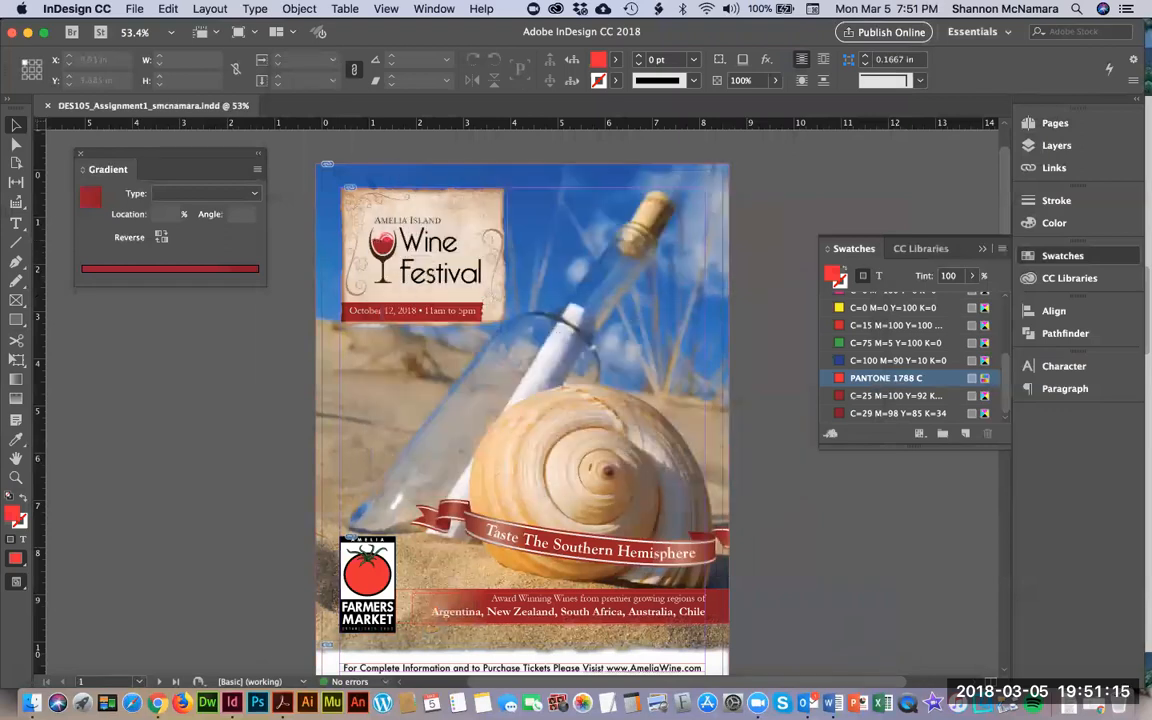
# Close the poster document, switch to Finder and expand the packaged DES105 Assignment 1 folder in MY ASSIGNMENT.
pyautogui.click(32, 703)
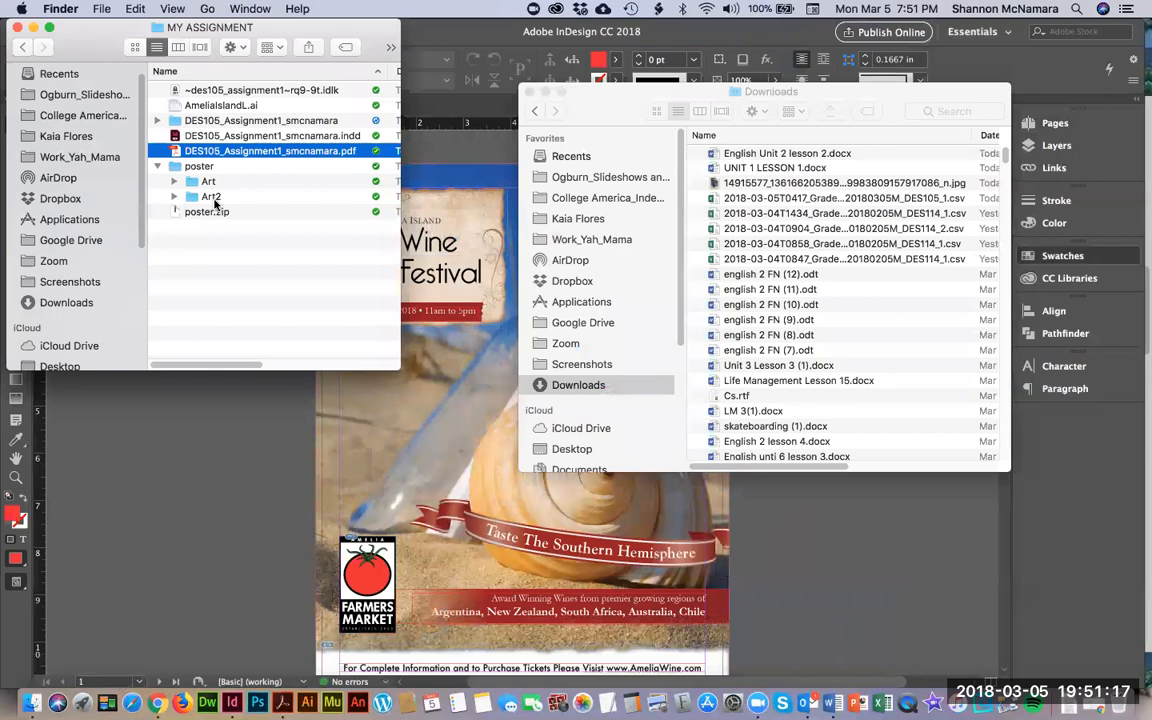
pyautogui.click(257, 510)
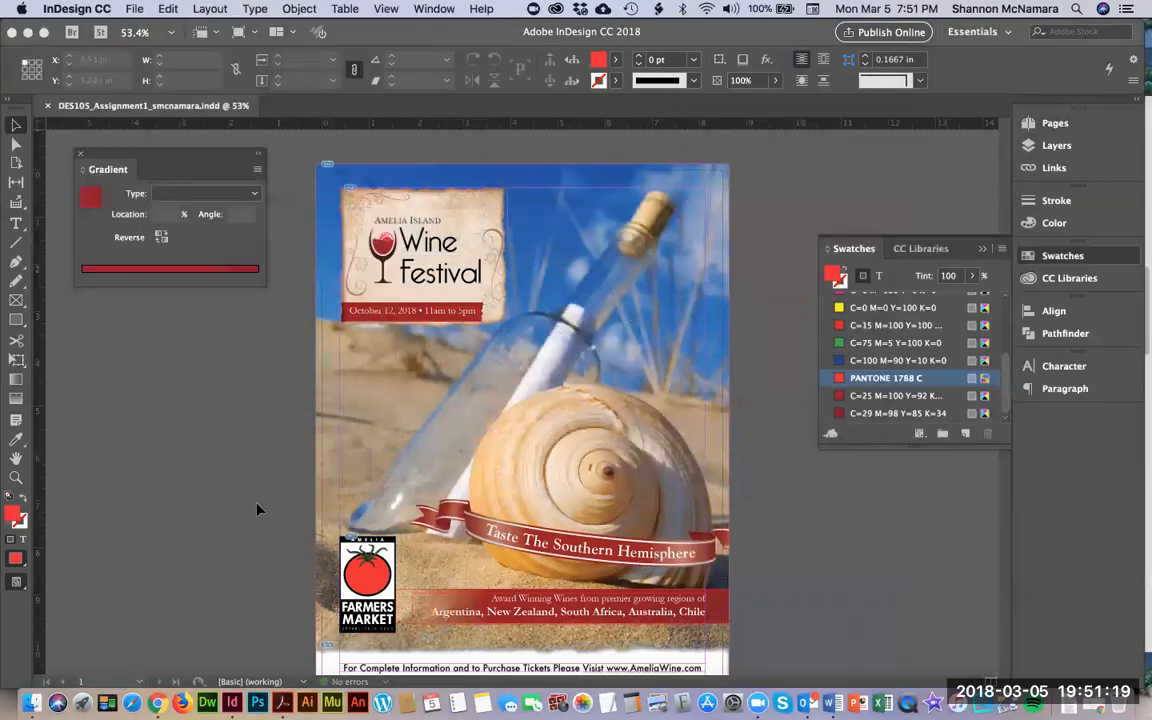
pyautogui.press('super+w')
pyautogui.press('super+Tab')
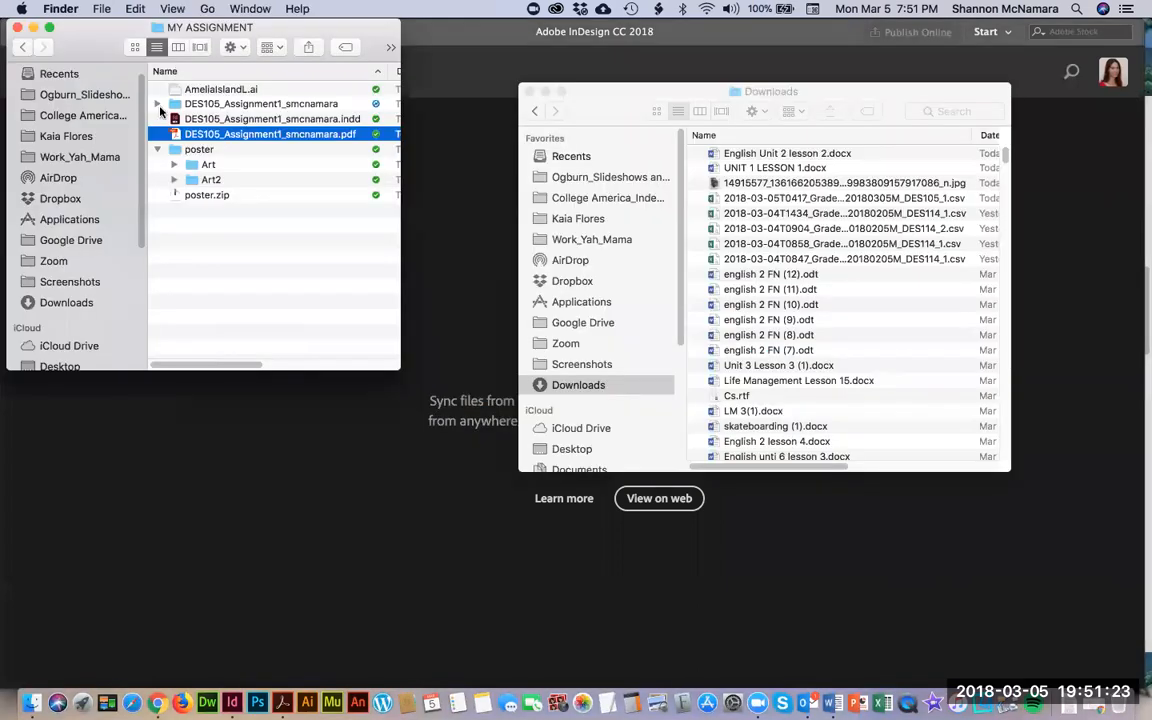
pyautogui.click(165, 104)
pyautogui.click(157, 104)
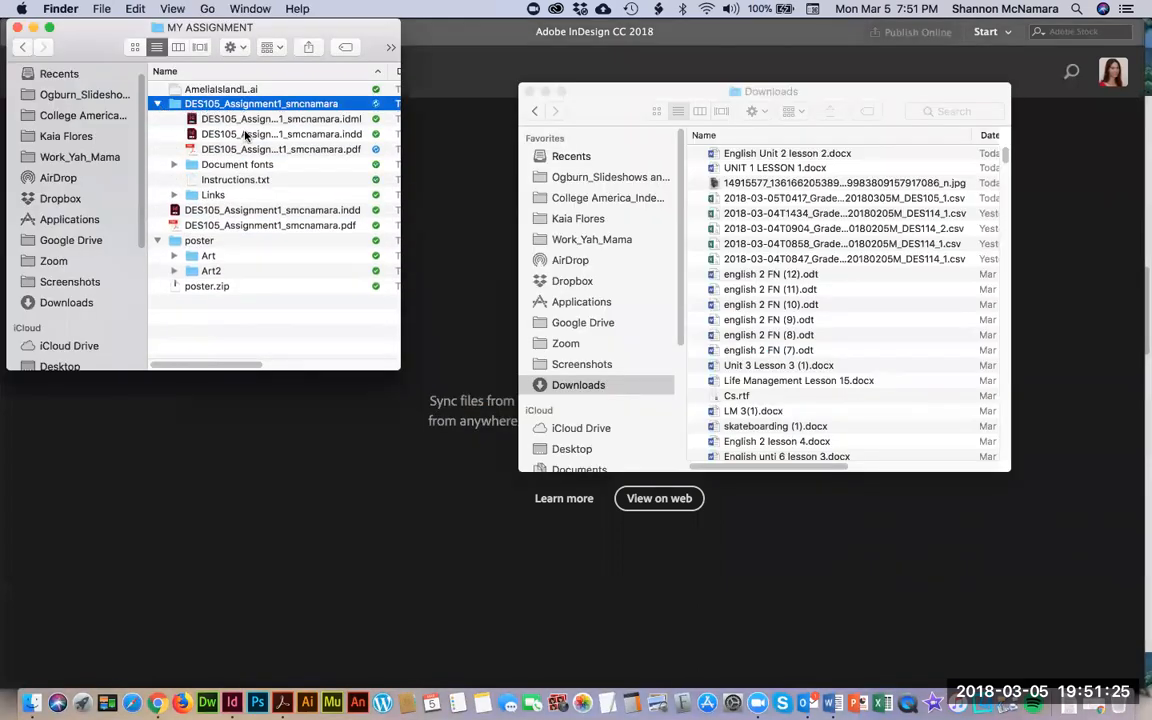
# Check the names of the packaged IDML and INDD files inside the DES105 Assignment 1 package folder.
pyautogui.click(340, 120)
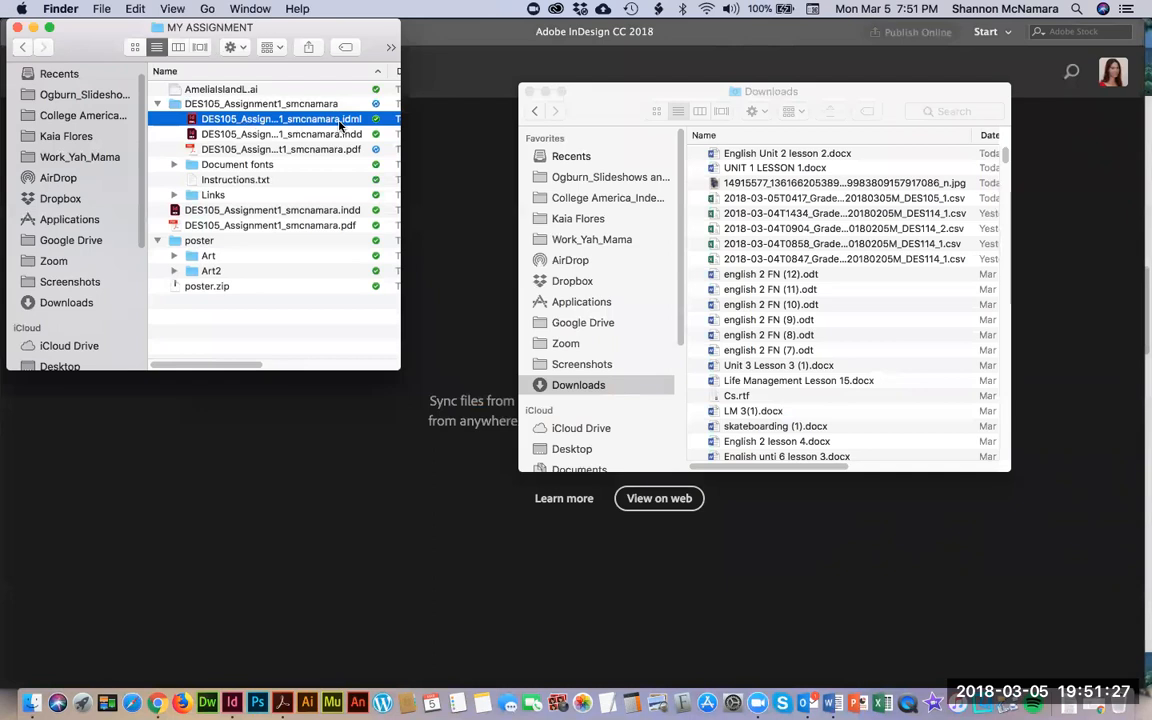
pyautogui.click(340, 120)
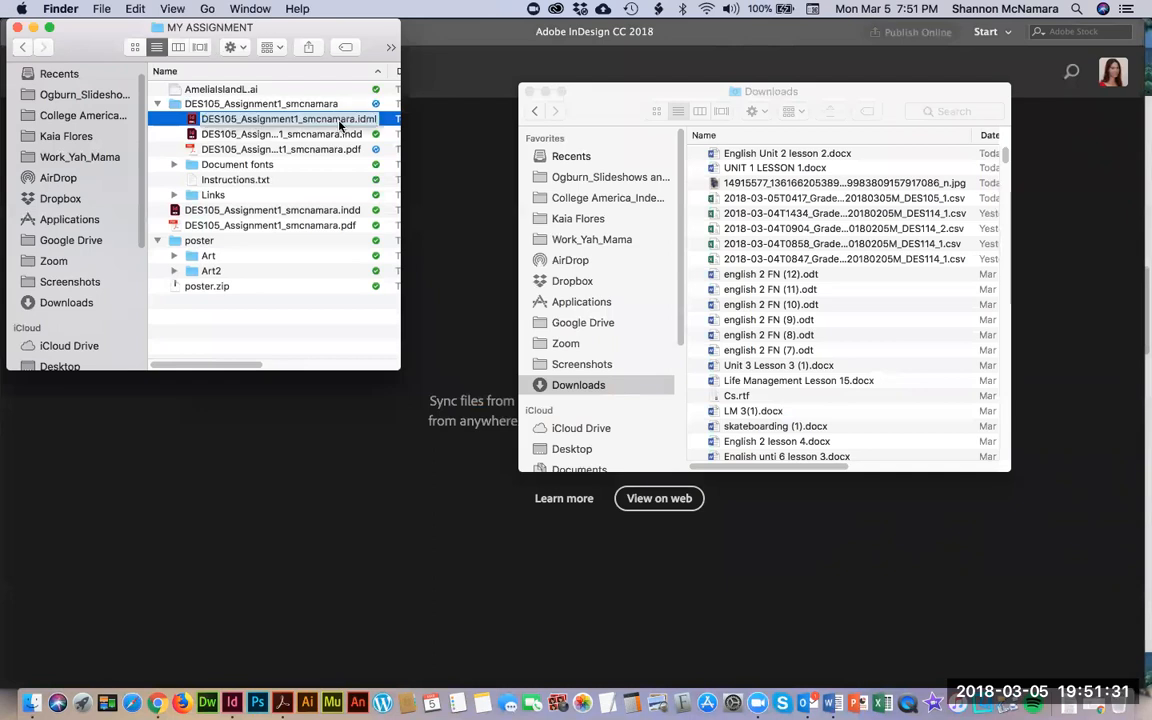
pyautogui.press('Return')
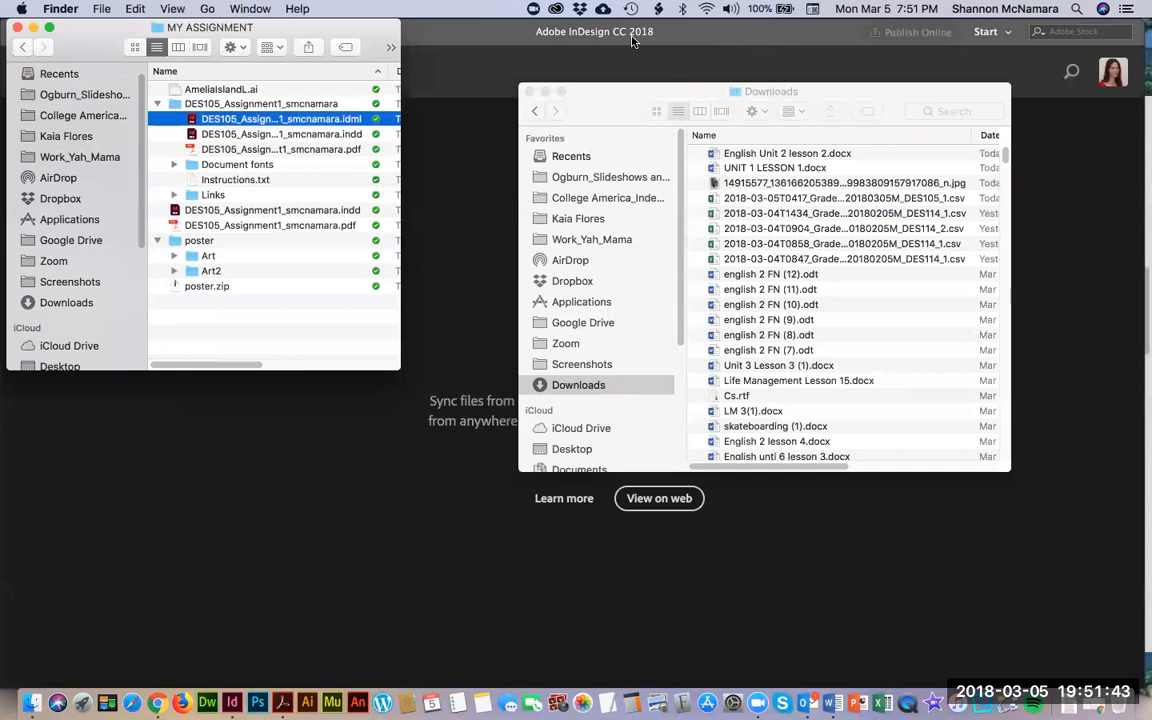
pyautogui.click(323, 120)
pyautogui.click(323, 136)
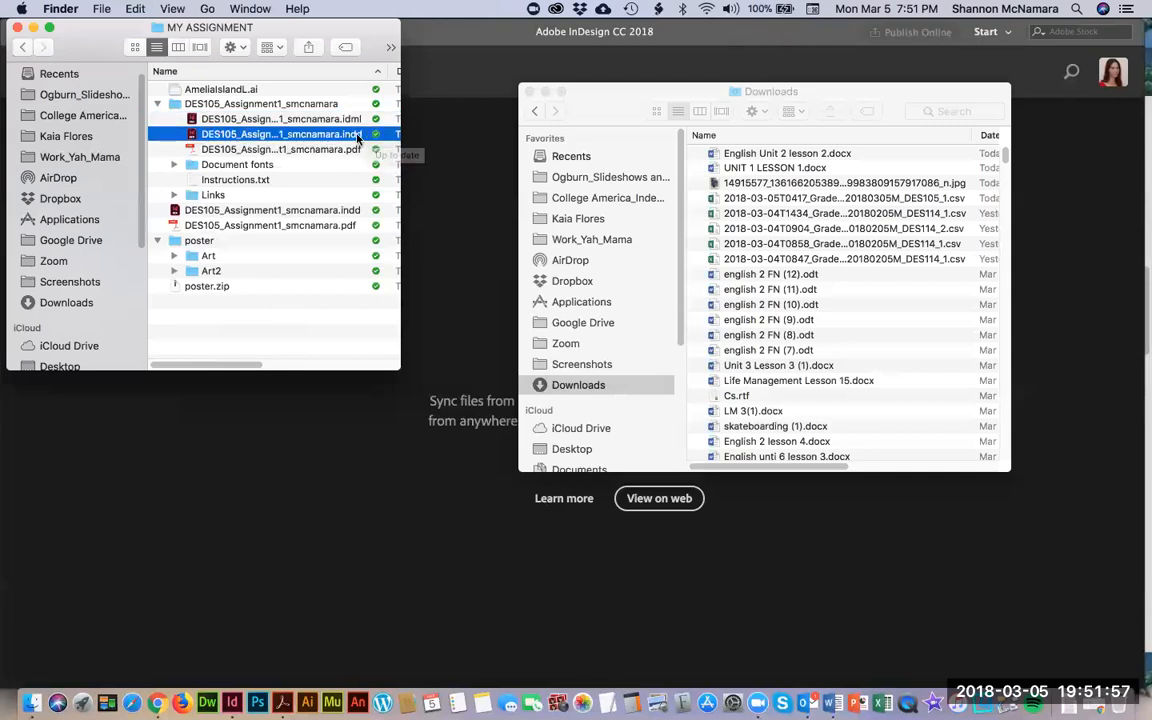
# Open the packaged PDF in Acrobat, view the whole first page with its printer's marks, and close it.
pyautogui.click(314, 151)
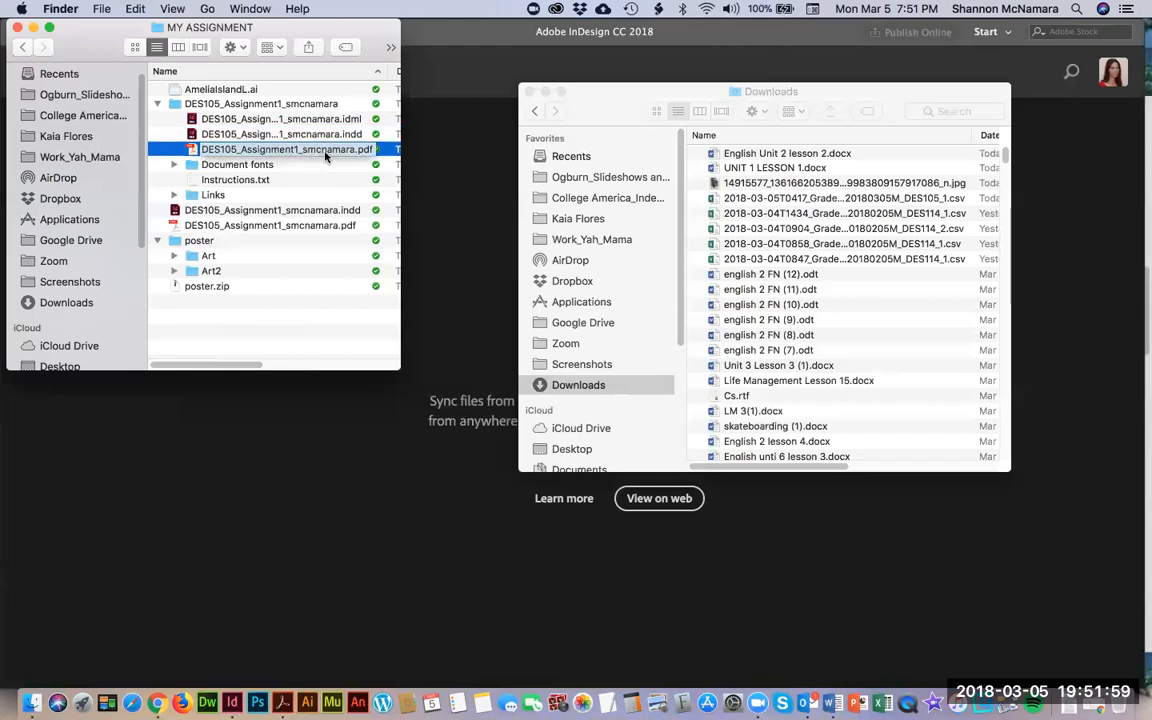
pyautogui.doubleClick(325, 151)
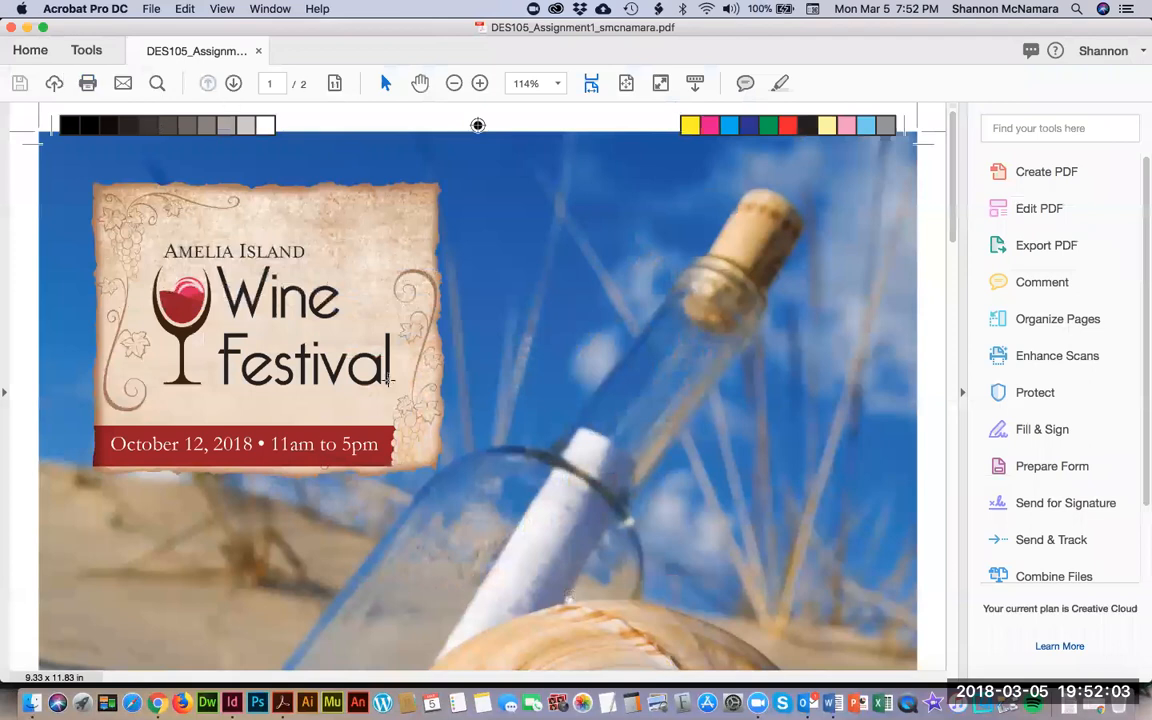
pyautogui.press('super+0')
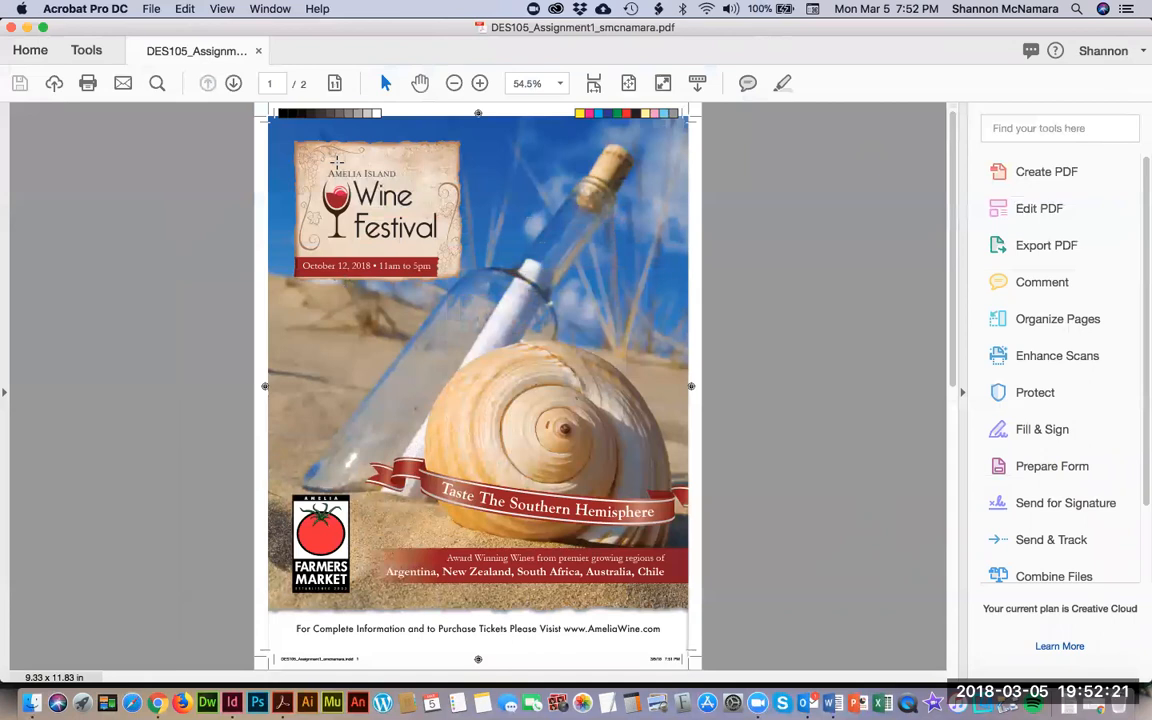
pyautogui.press('super+w')
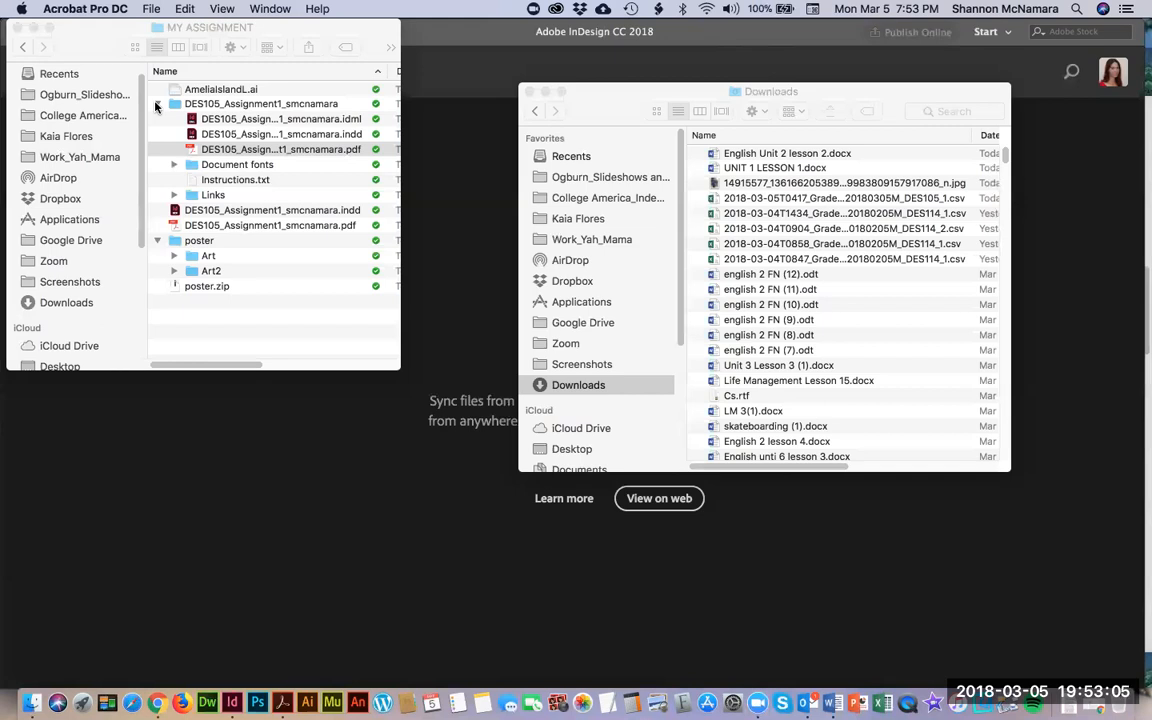
# Expand the package's Links folder, look through the linked image files, and collapse the folder again.
pyautogui.click(173, 166)
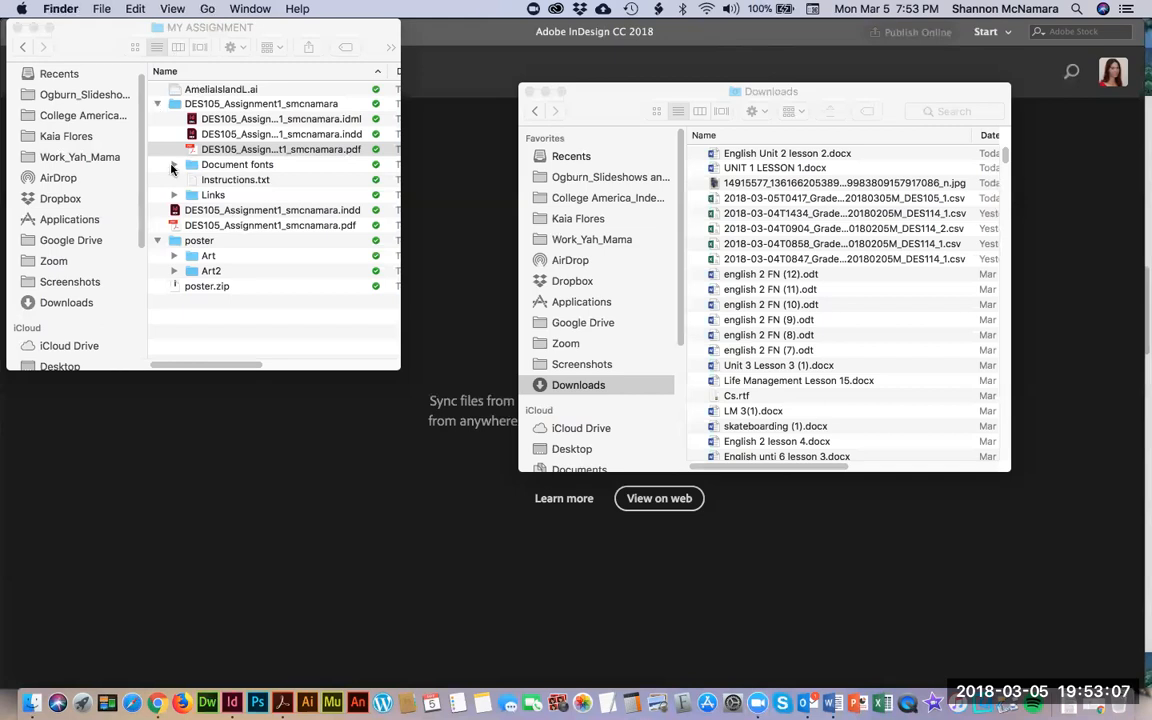
pyautogui.click(172, 166)
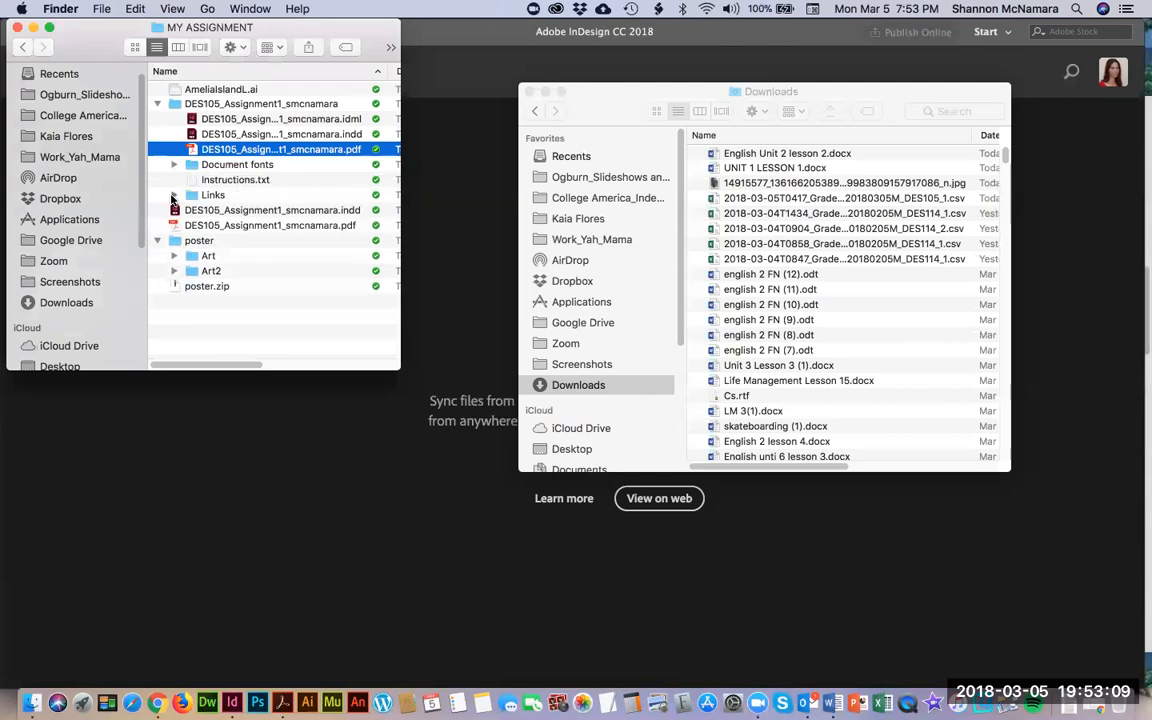
pyautogui.click(172, 195)
pyautogui.click(233, 210)
pyautogui.press('Down')
pyautogui.press('Down')
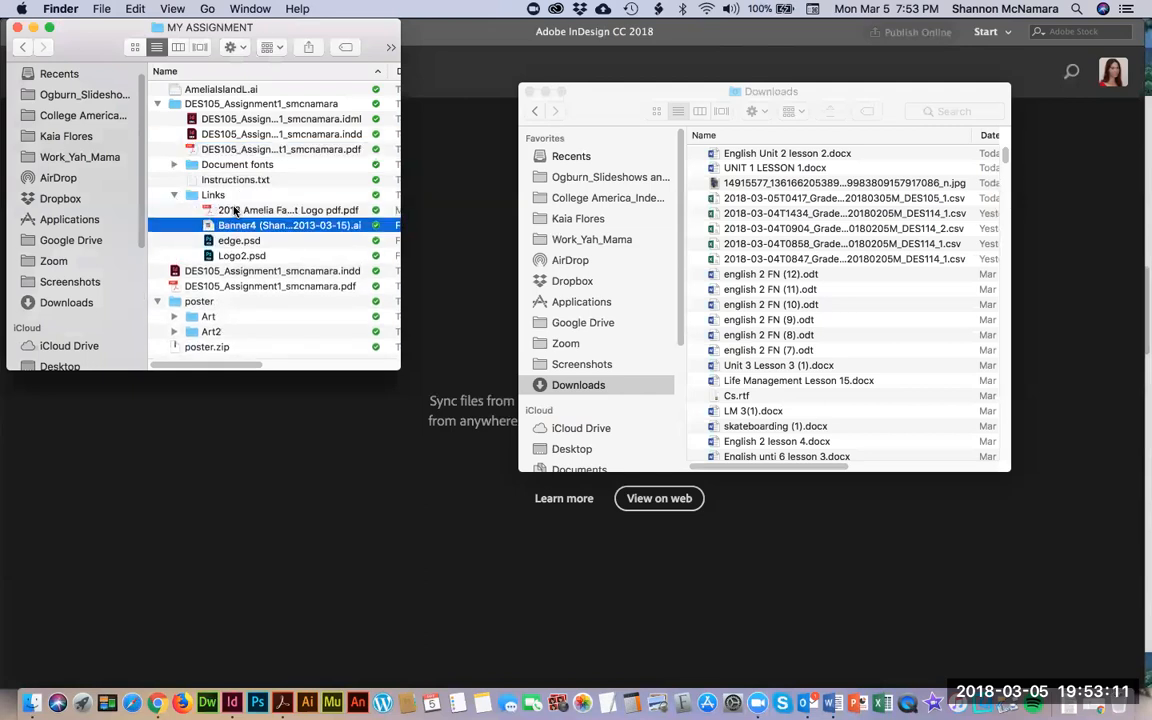
pyautogui.press('Down')
pyautogui.press('Up')
pyautogui.press('Up')
pyautogui.press('Up')
pyautogui.press('Up')
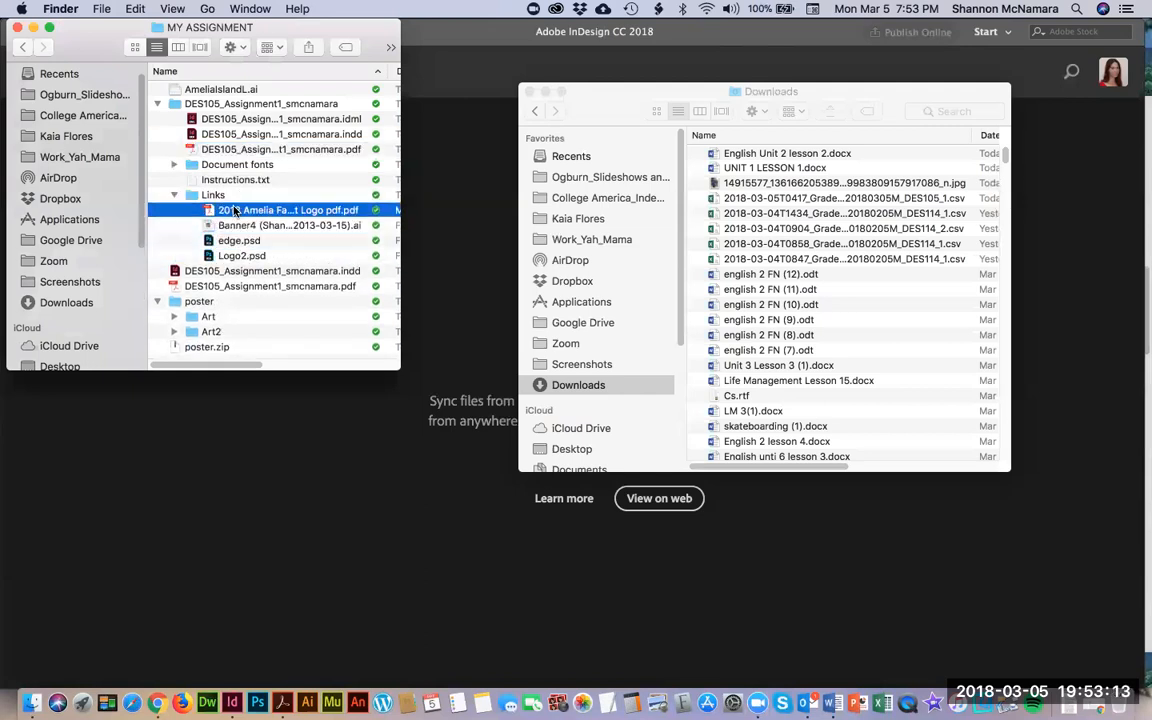
pyautogui.press('Left')
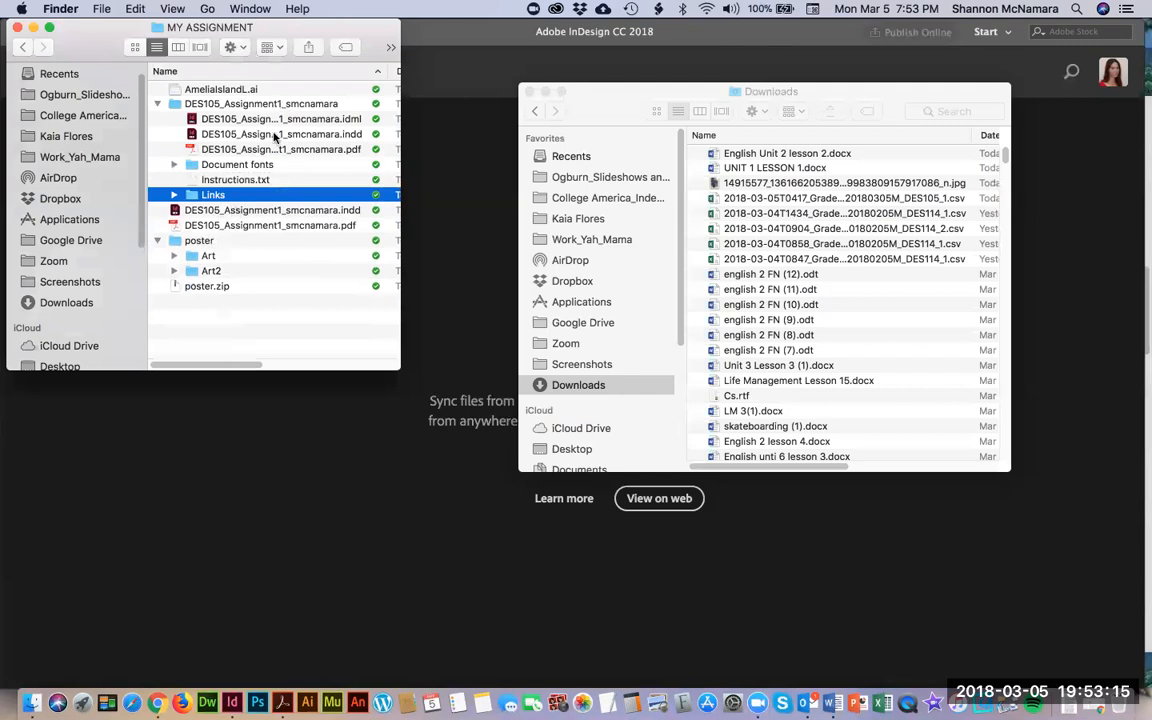
# Open the packaged INDD file in InDesign, examine the package's Document fonts folder in Finder, and close the document.
pyautogui.doubleClick(272, 134)
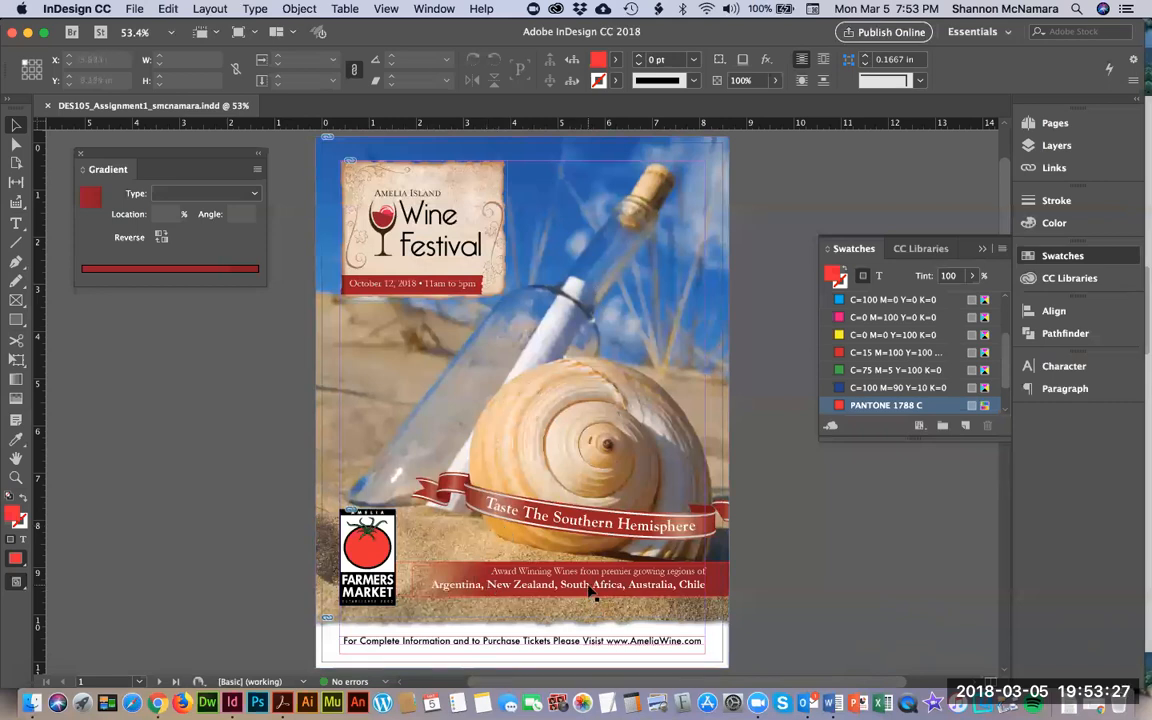
pyautogui.press('super+Tab')
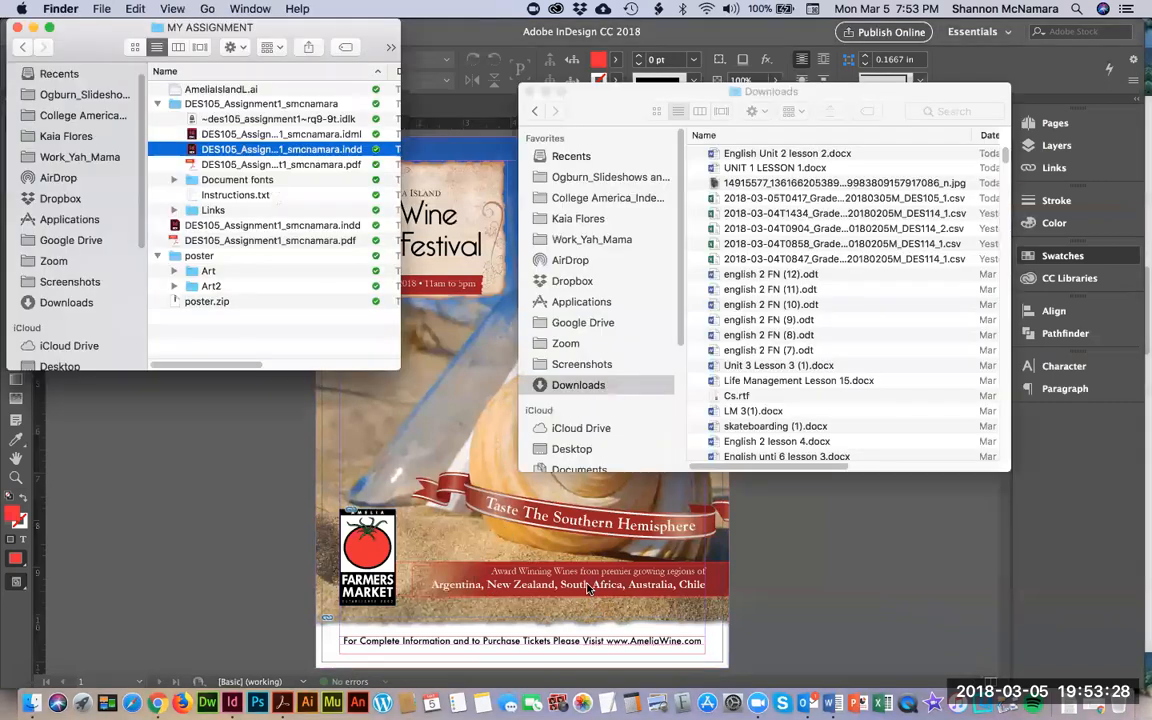
pyautogui.click(174, 179)
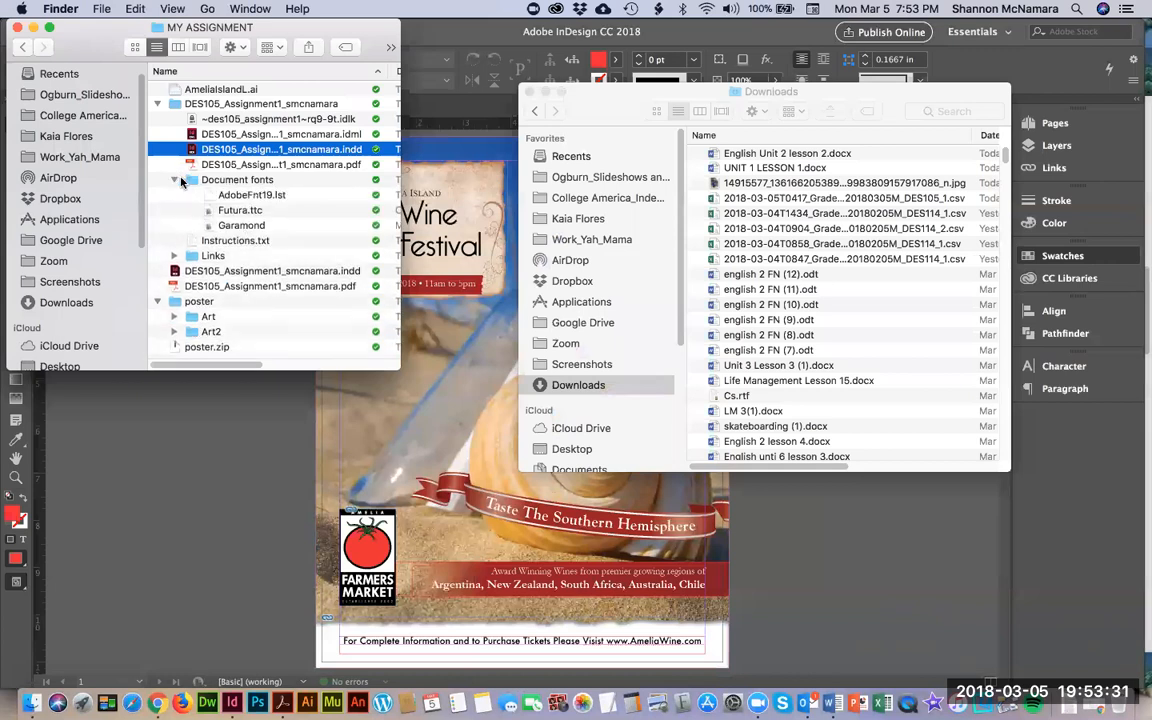
pyautogui.click(158, 438)
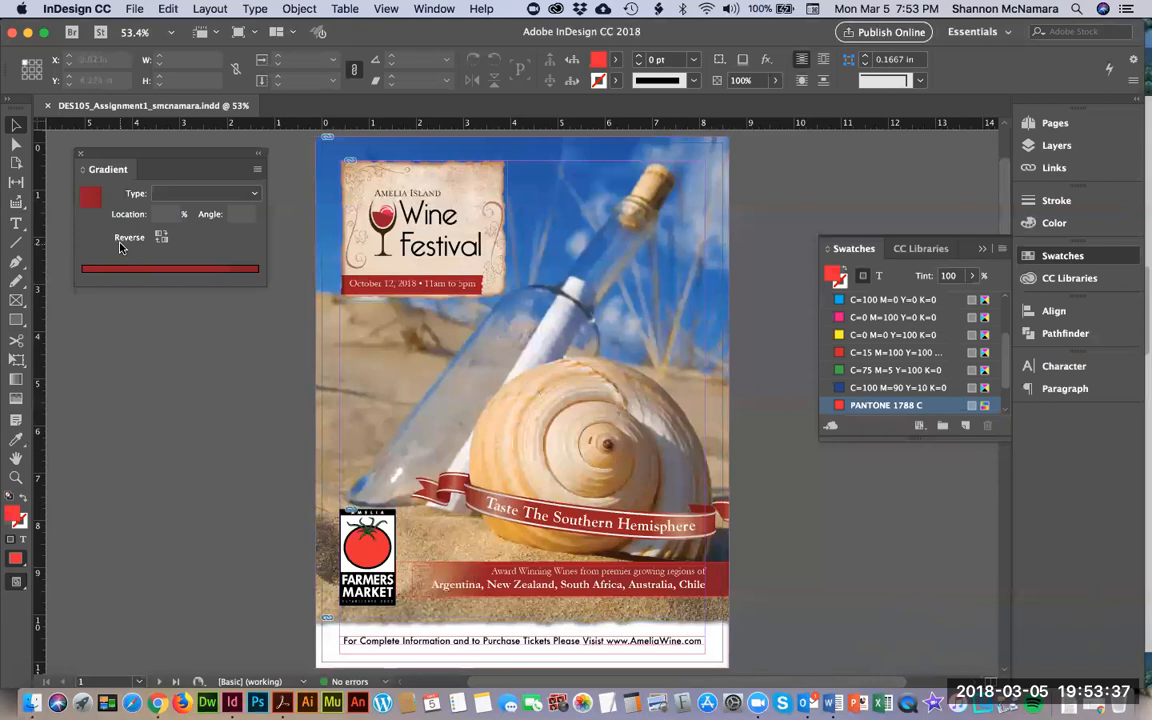
pyautogui.press('super+w')
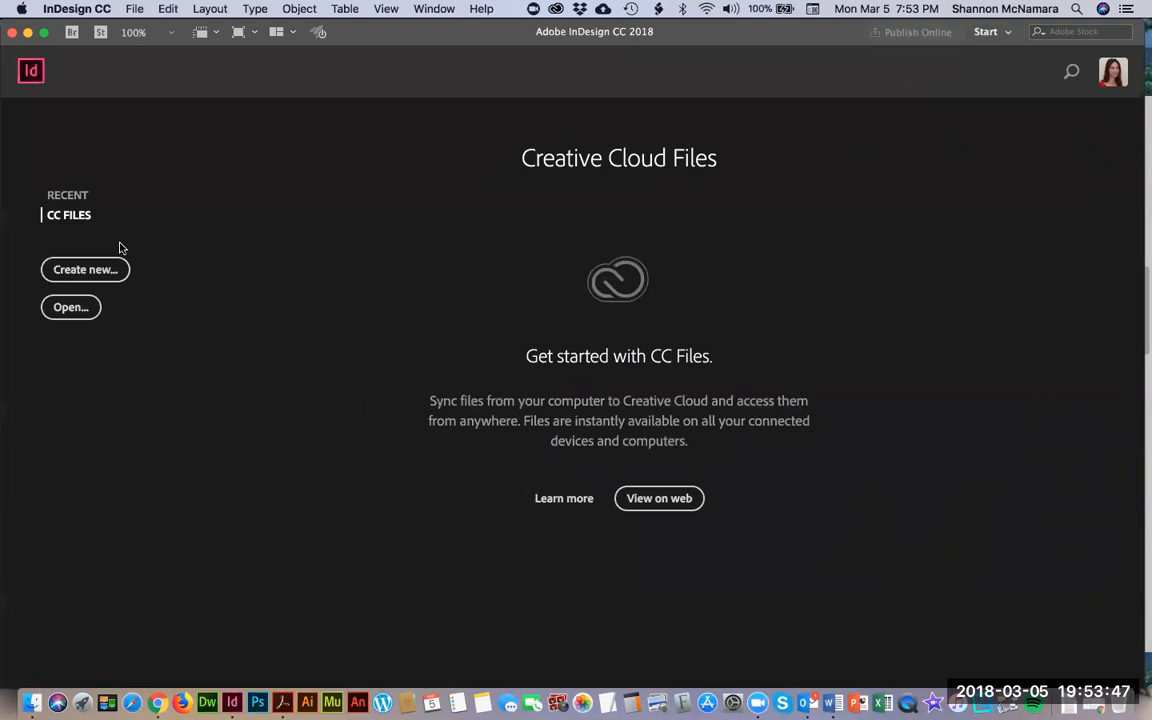
# Switch to Finder, collapse the DES105 Assignment 1 package folder and compress it into a zip file.
pyautogui.press('super+Tab')
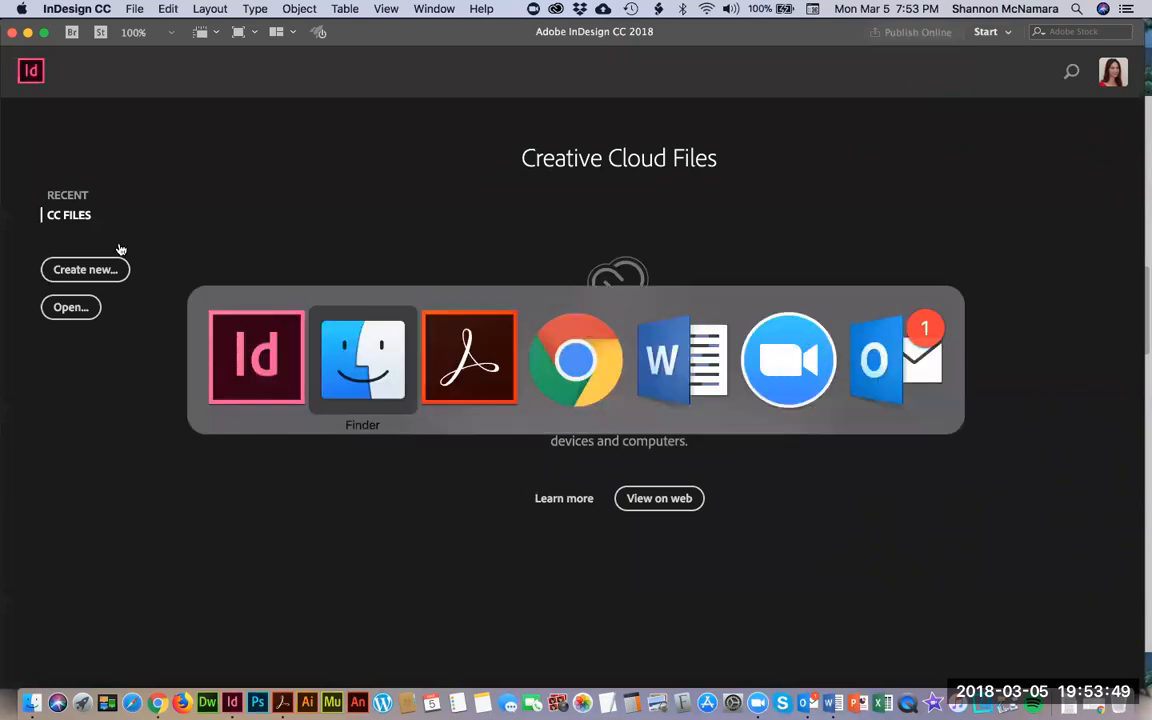
pyautogui.click(159, 104)
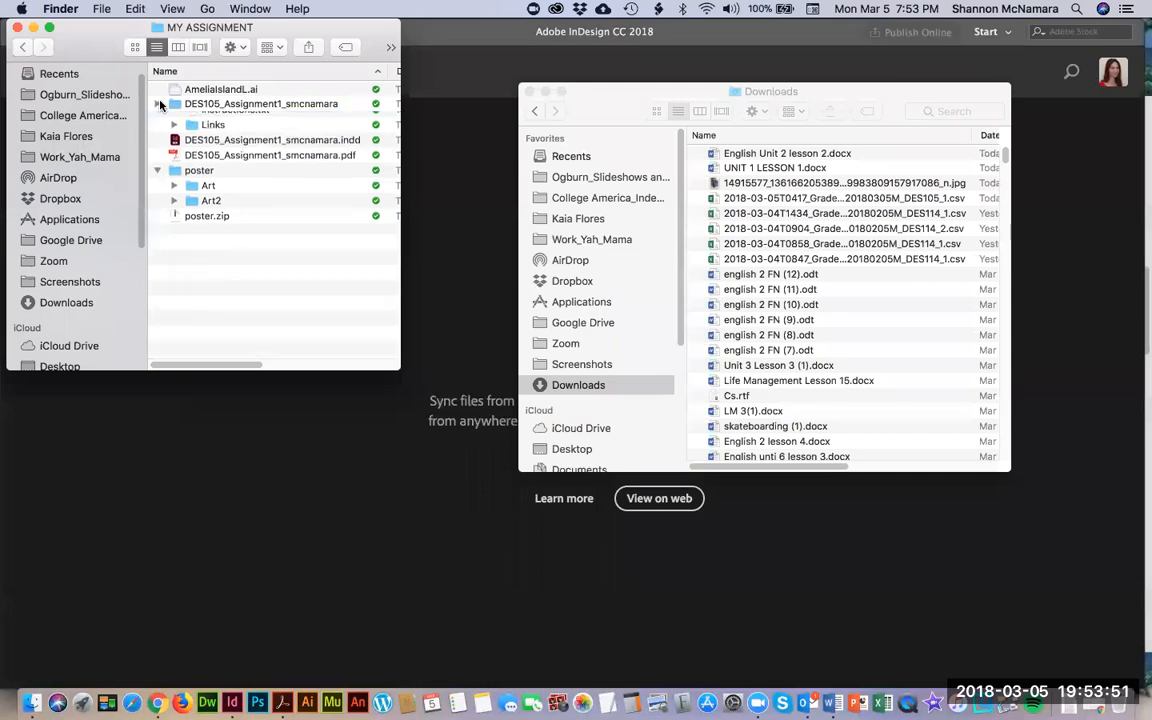
pyautogui.click(211, 106)
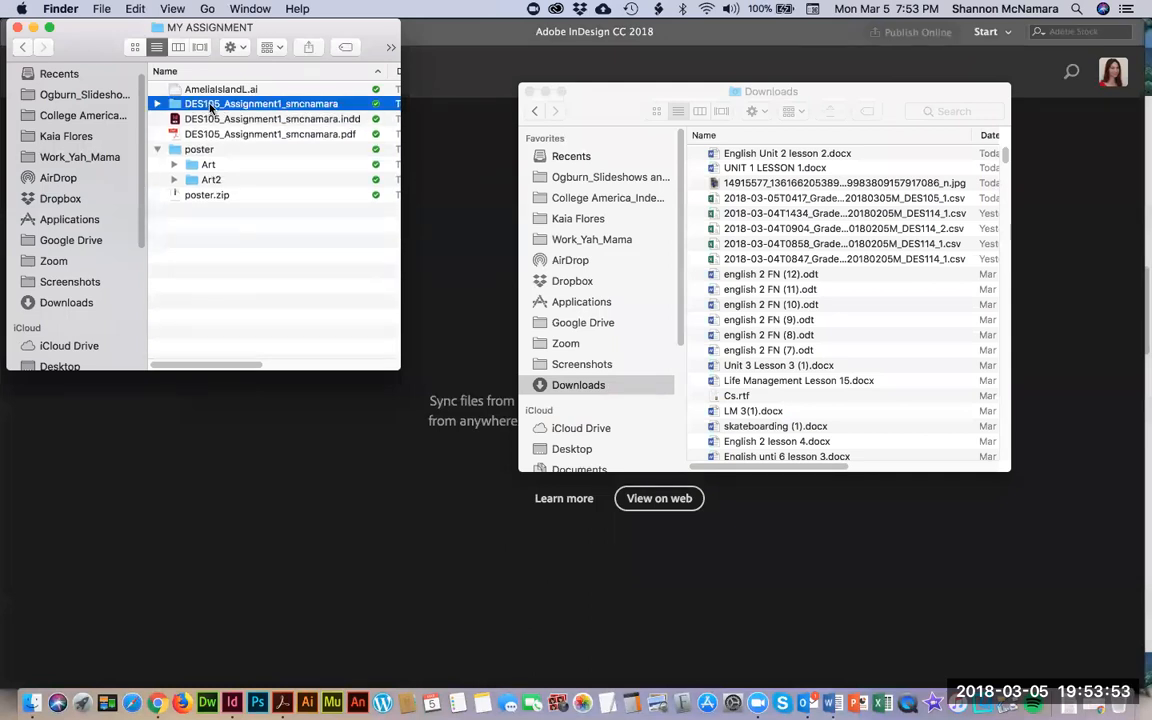
pyautogui.rightClick(210, 105)
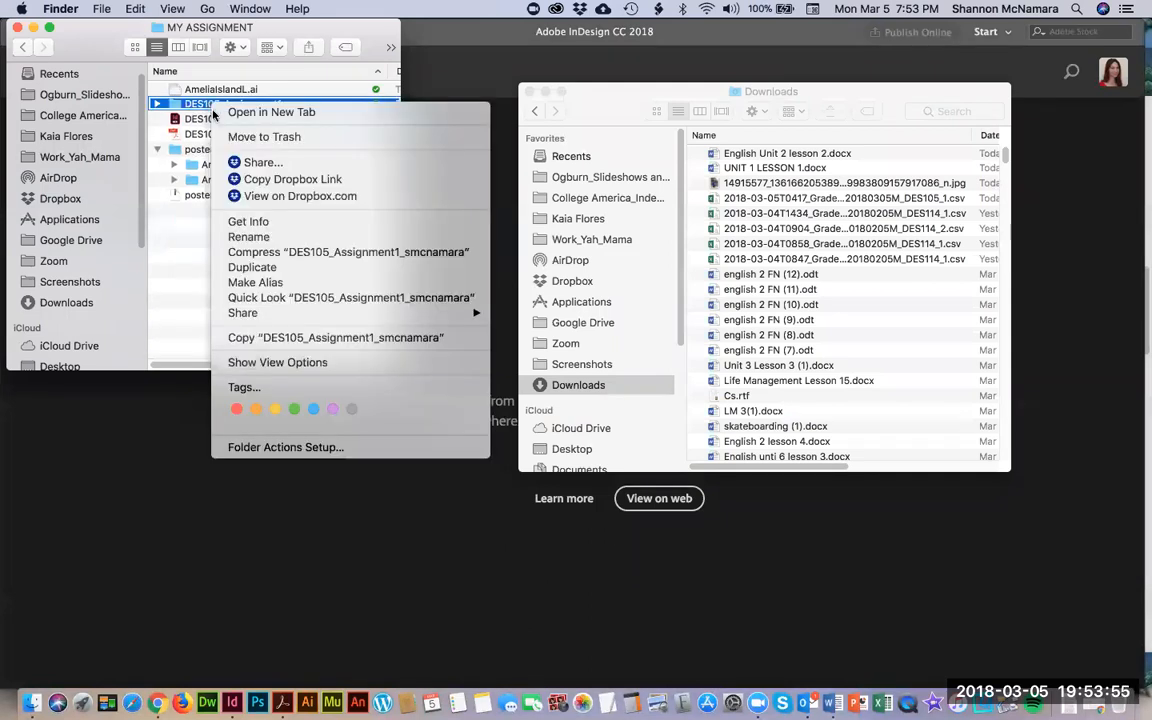
pyautogui.click(268, 252)
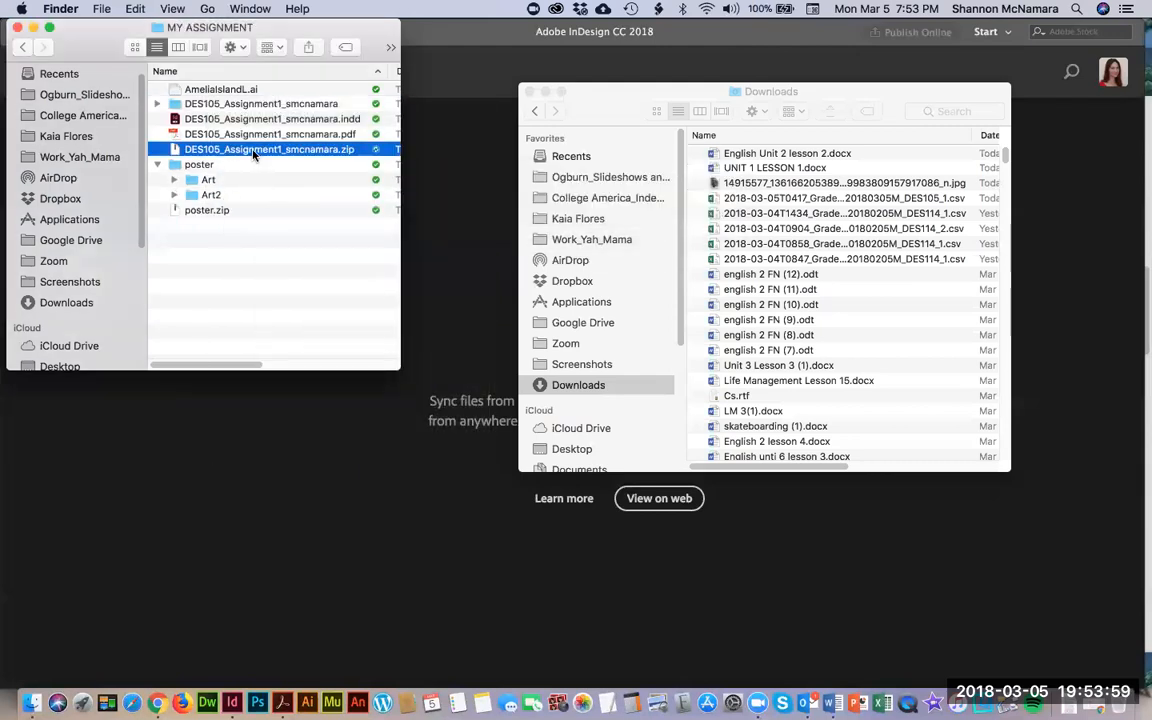
# Switch to Chrome and start a submission for the Week 1 Assignment - Menu Design Part 1.
pyautogui.click(157, 703)
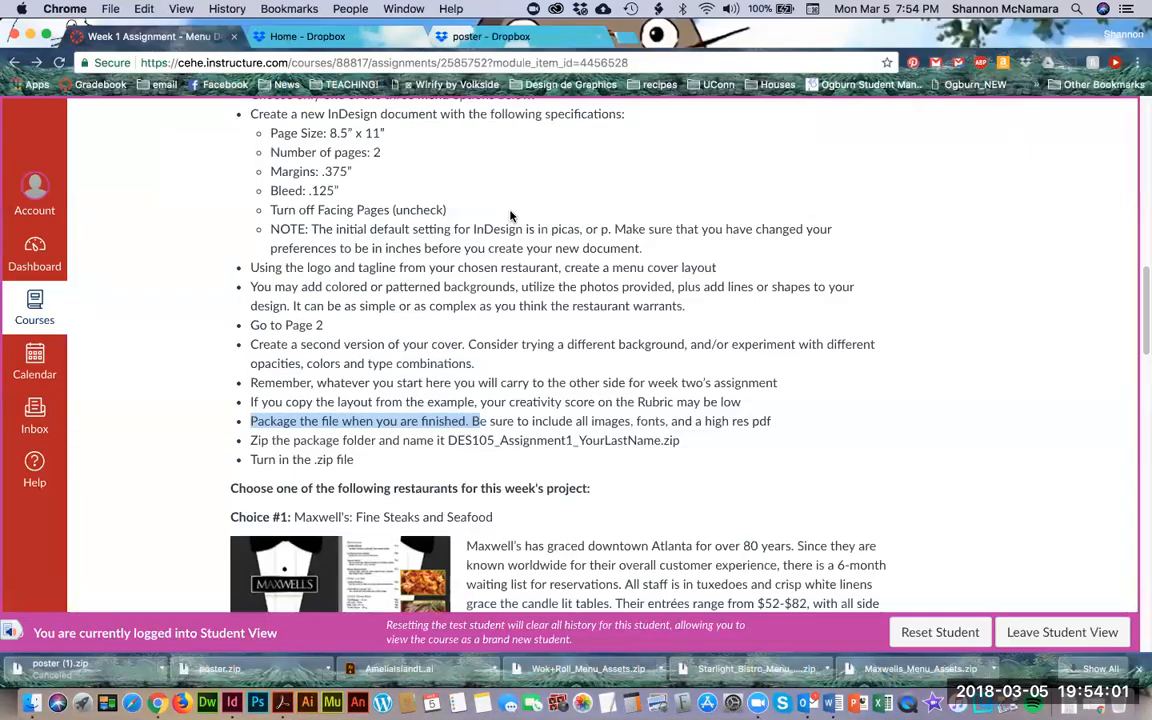
pyautogui.scroll(-10, 591, 311)
pyautogui.scroll(7, 591, 311)
pyautogui.scroll(15, 591, 311)
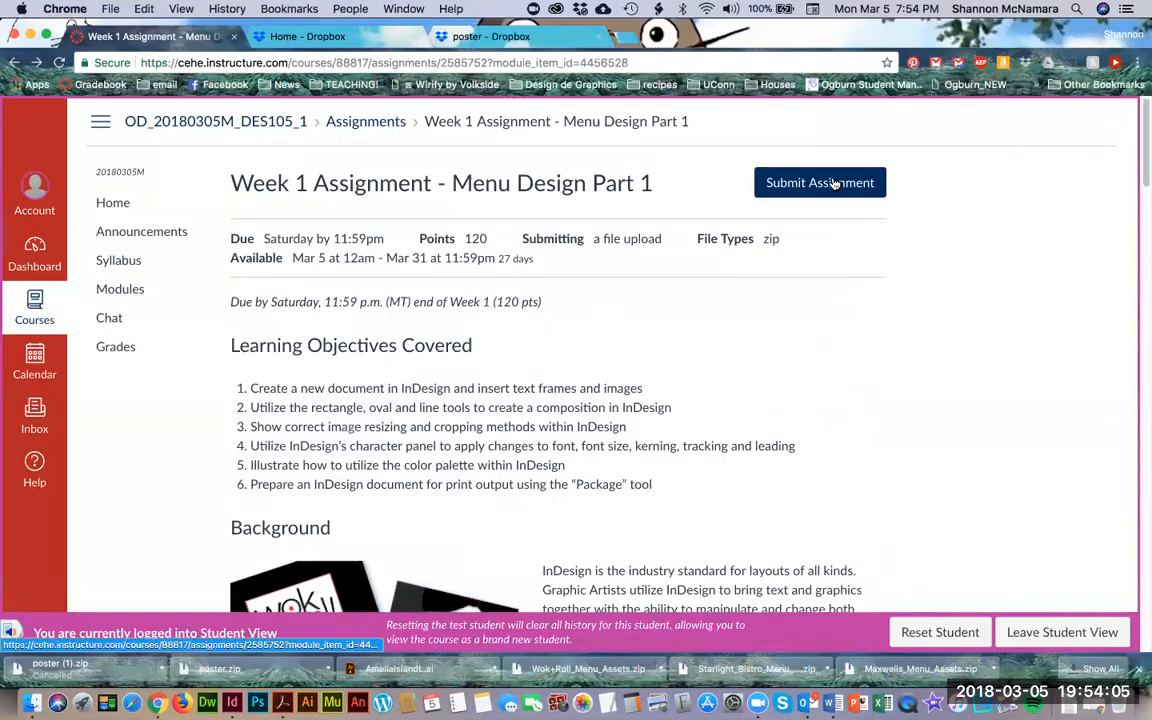
pyautogui.click(835, 182)
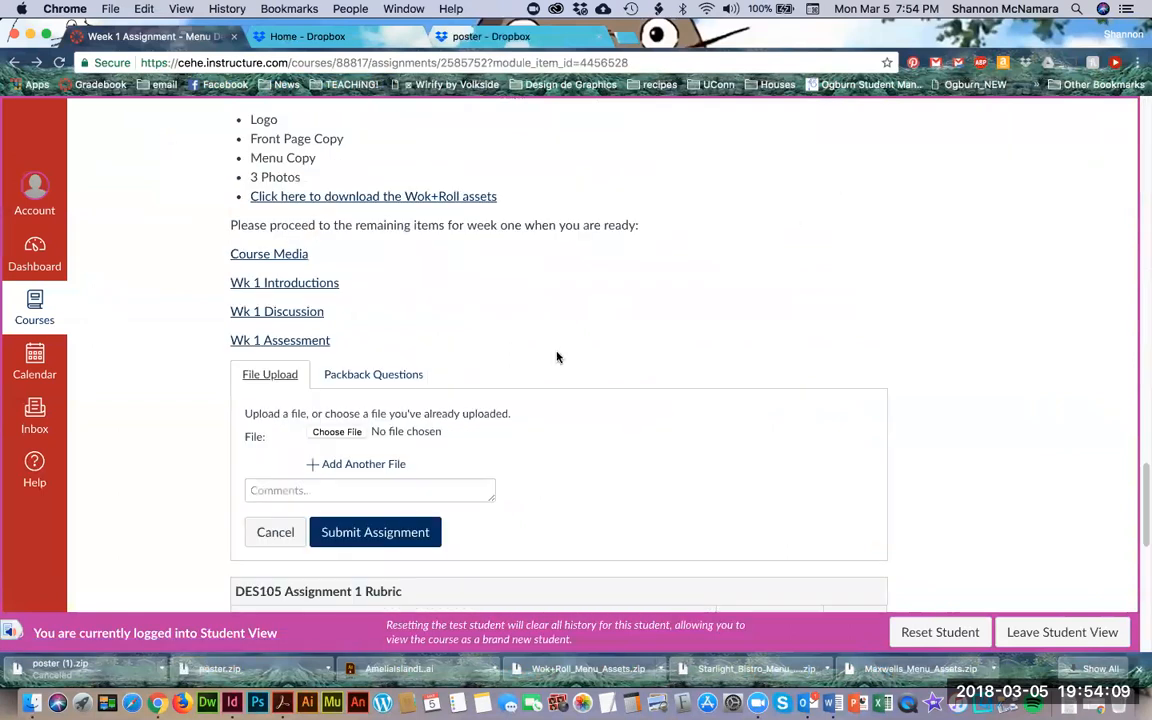
# Attach the DES105 Assignment 1 zip file from the MY ASSIGNMENT folder under Mod 3, DES105, Week 1 to the submission.
pyautogui.click(340, 432)
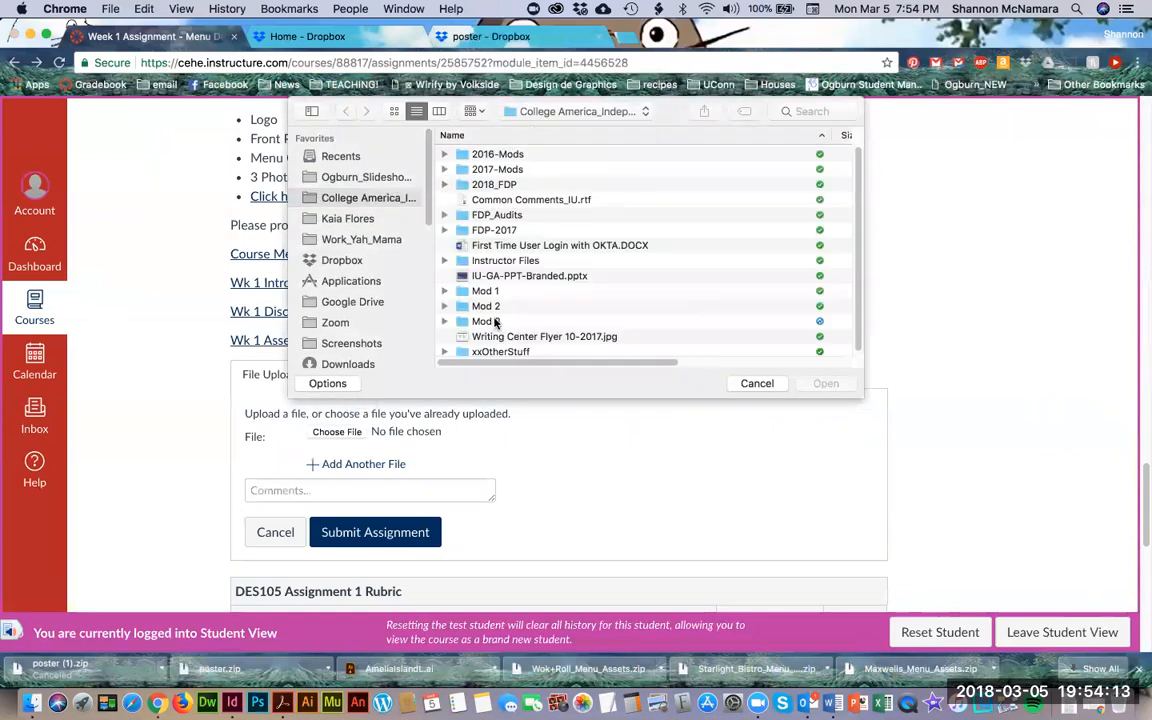
pyautogui.doubleClick(489, 321)
pyautogui.click(489, 170)
pyautogui.doubleClick(489, 170)
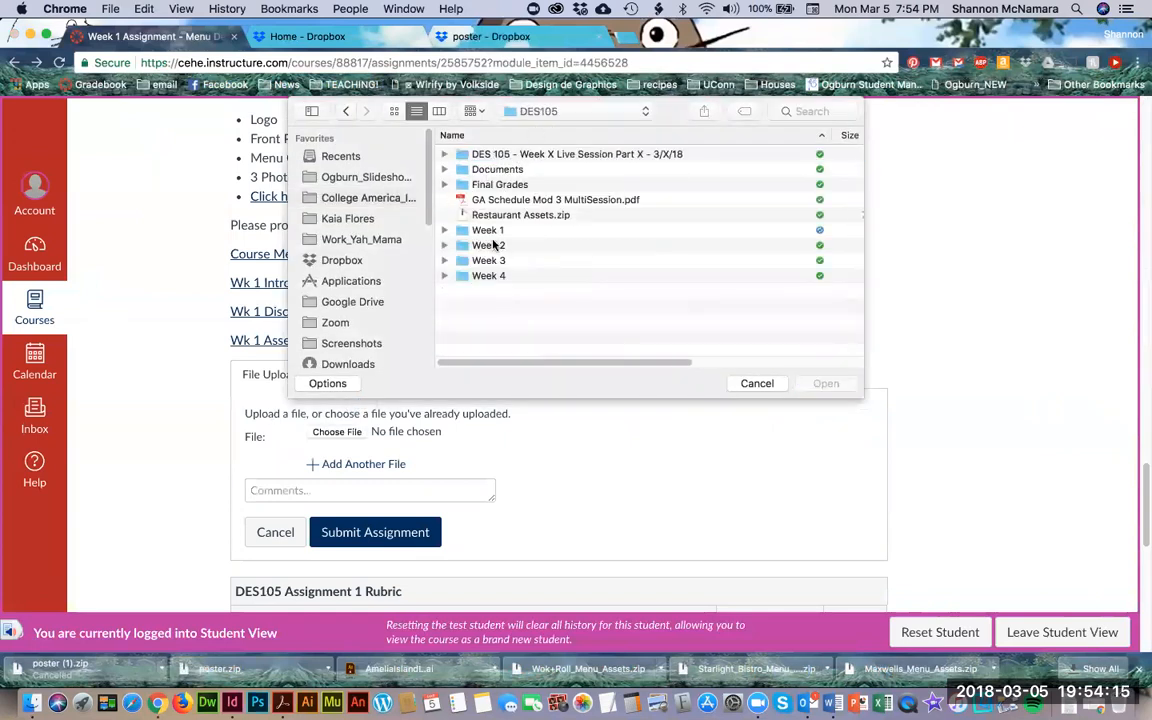
pyautogui.doubleClick(480, 228)
pyautogui.doubleClick(506, 169)
pyautogui.click(508, 170)
pyautogui.doubleClick(508, 170)
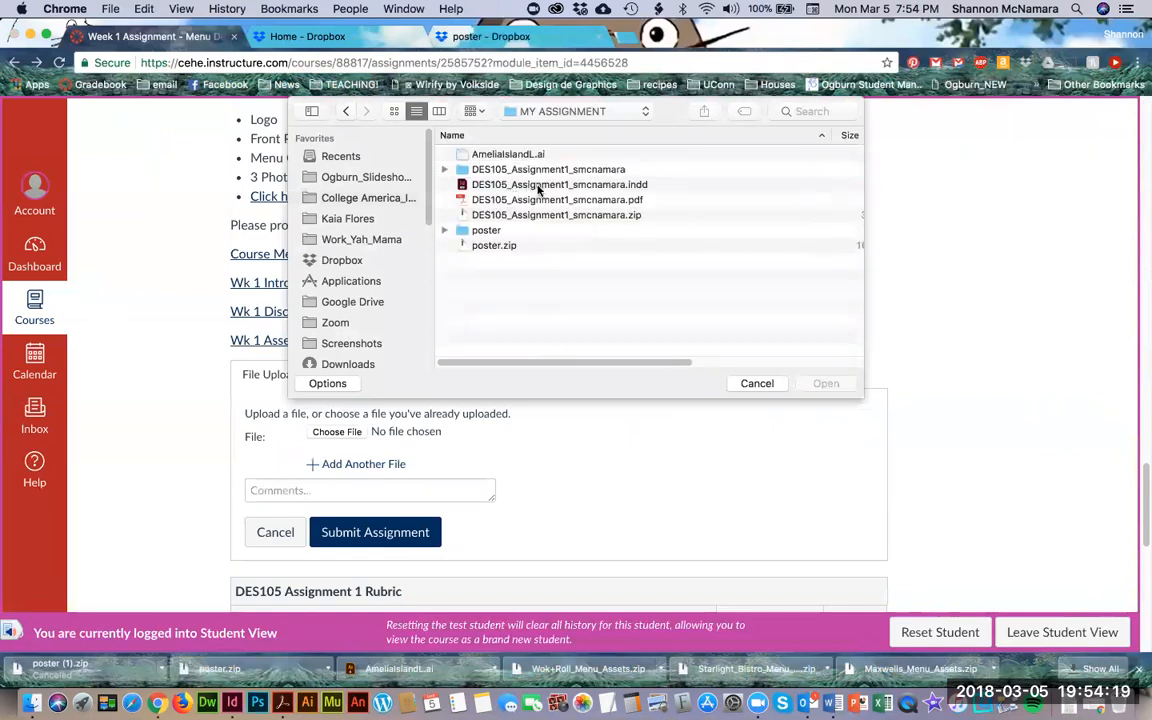
pyautogui.click(603, 203)
pyautogui.click(514, 215)
pyautogui.click(826, 383)
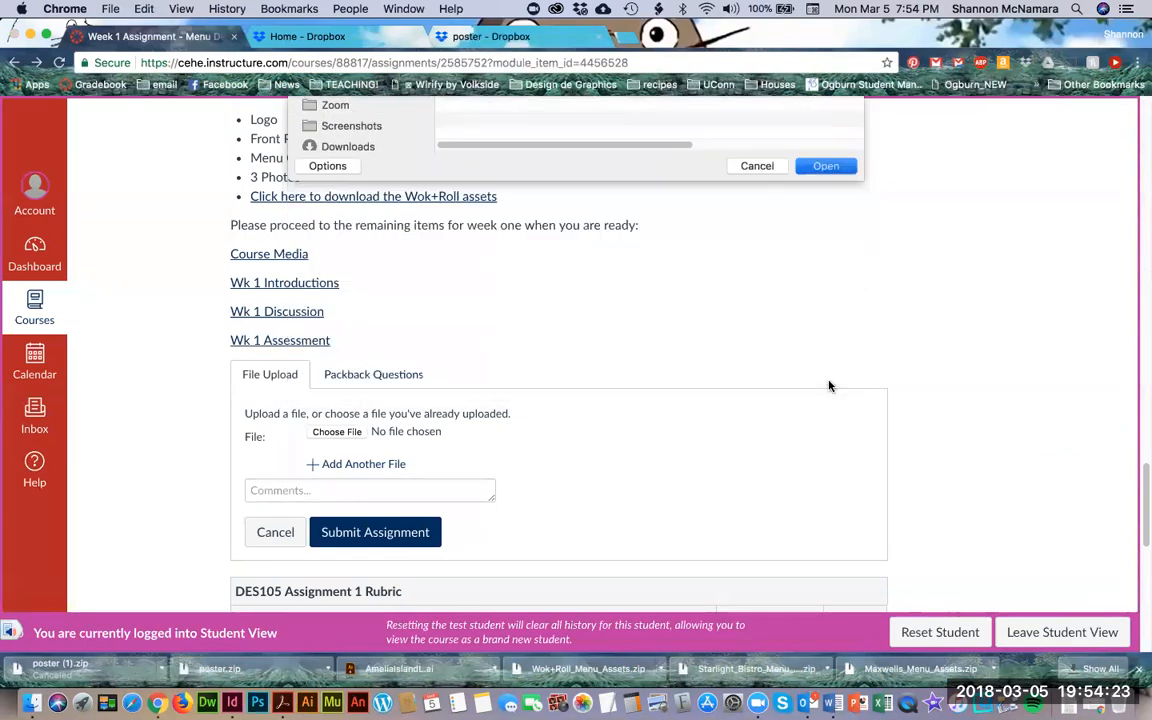
# Add another file to the submission and attach the DES105 Assignment 1 PDF from the MY ASSIGNMENT folder.
pyautogui.click(346, 466)
pyautogui.click(335, 462)
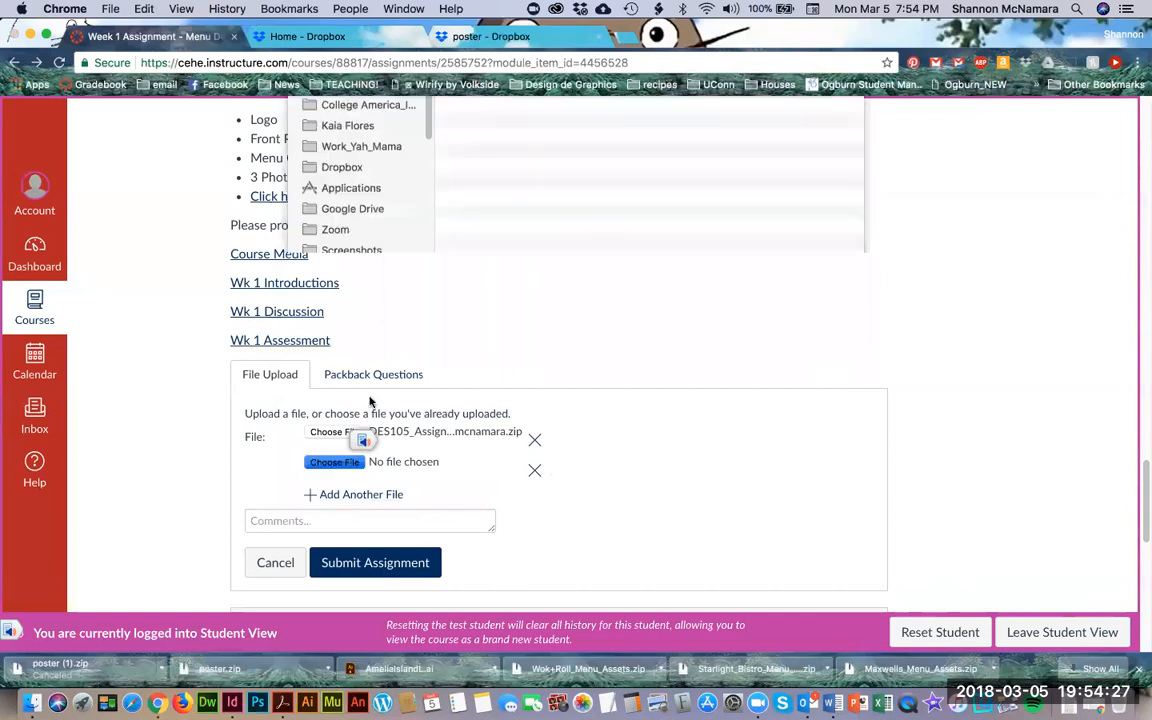
pyautogui.click(561, 200)
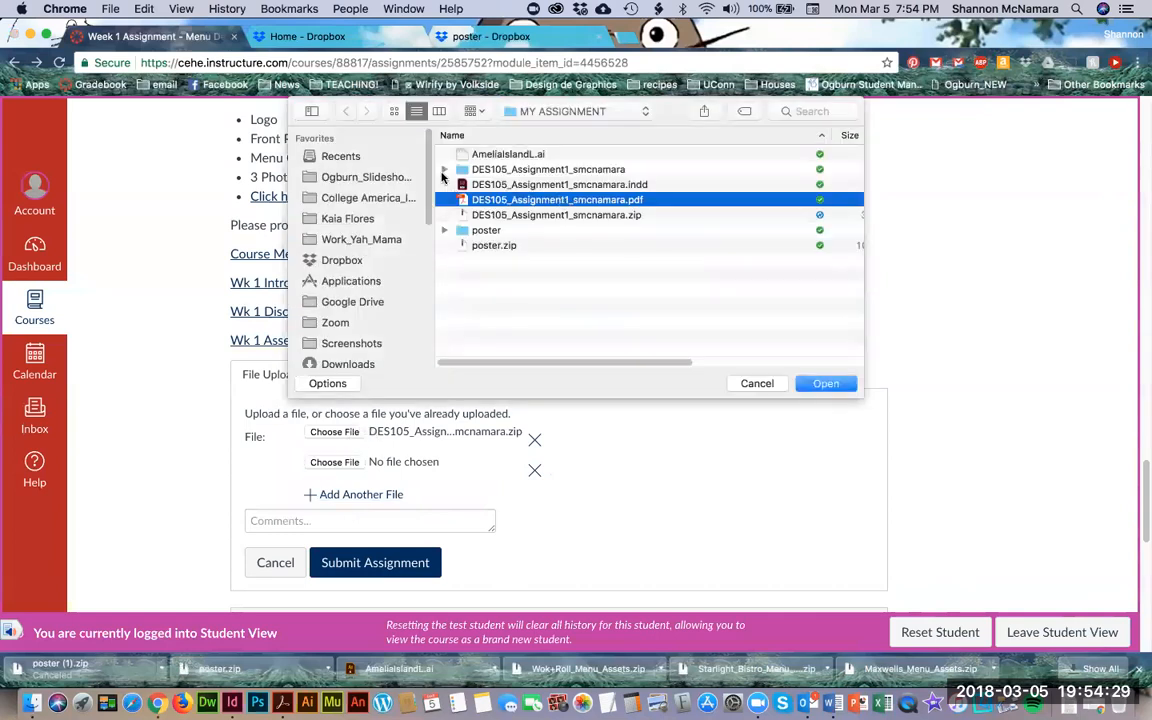
pyautogui.click(444, 169)
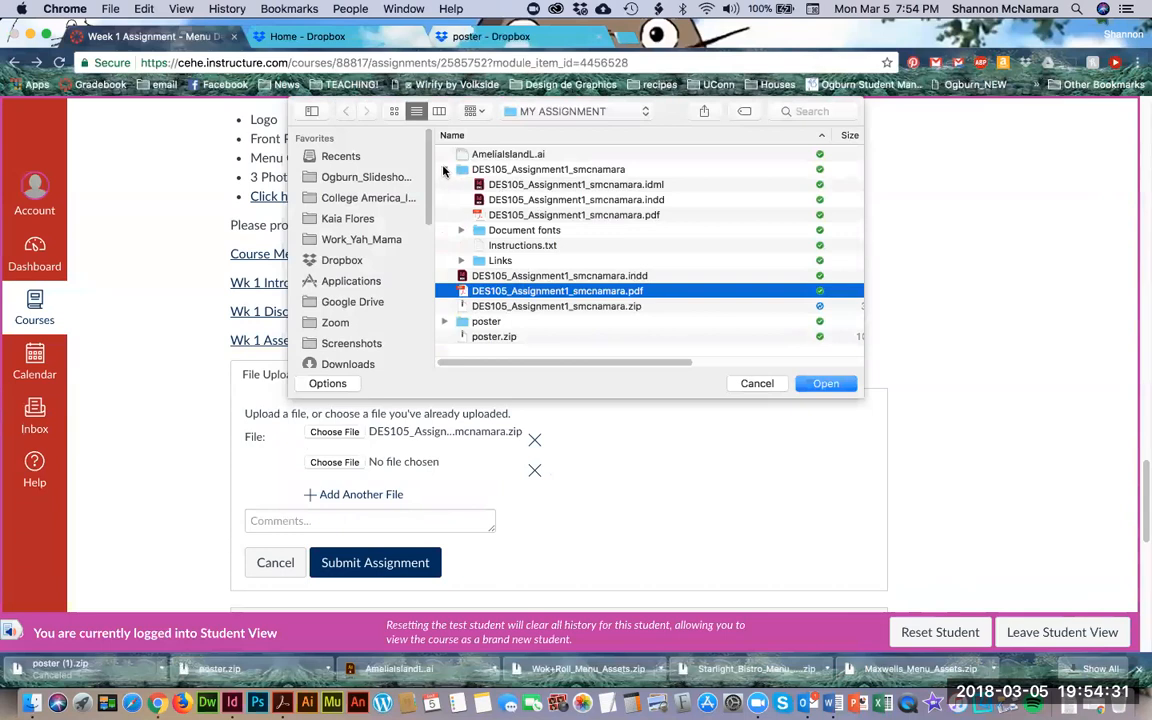
pyautogui.click(444, 169)
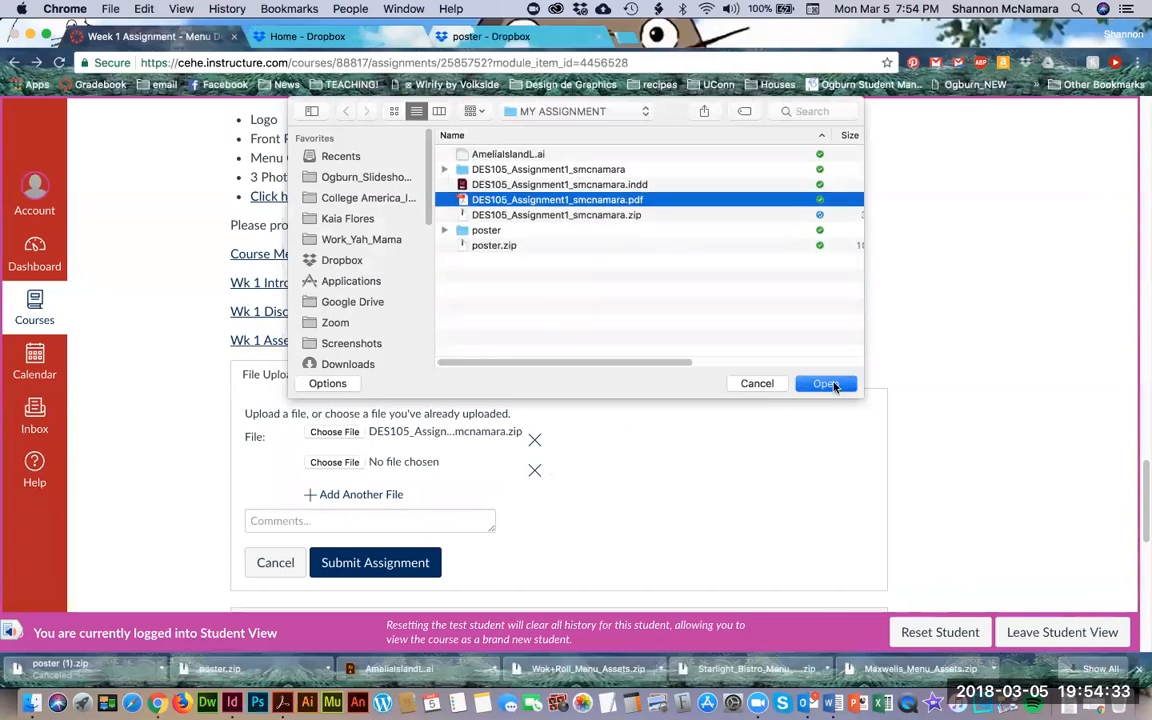
pyautogui.click(826, 384)
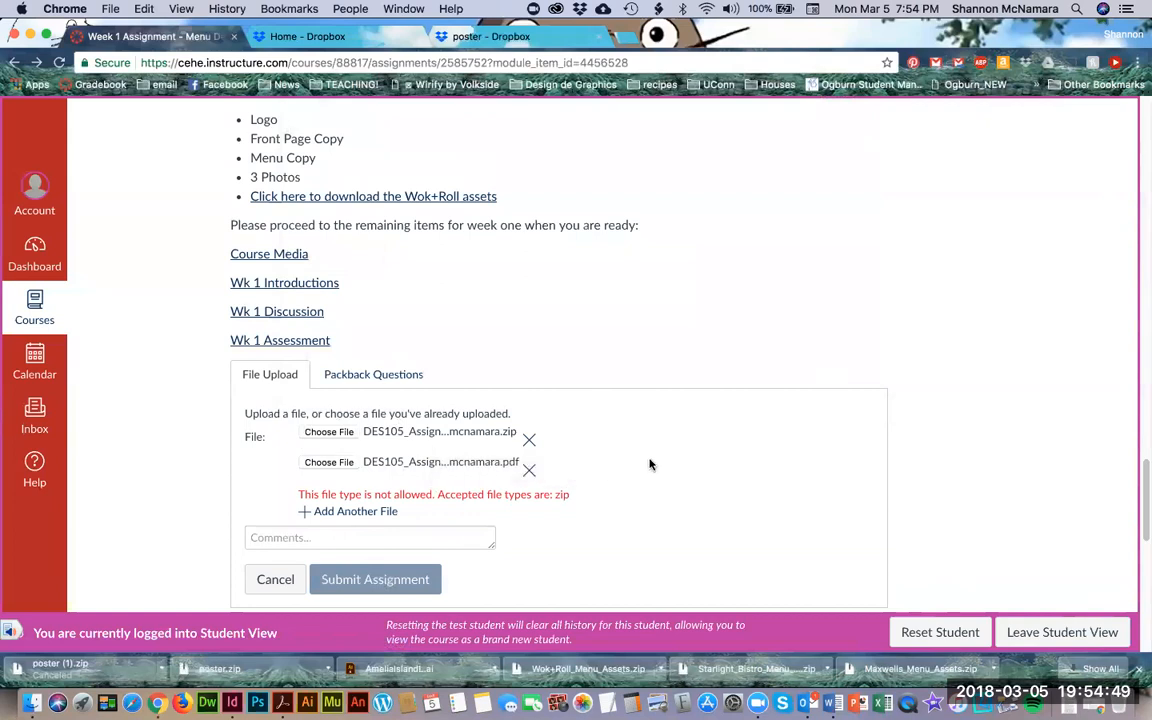
# Cancel the file upload submission for the Week 1 Assignment without submitting the attached files.
pyautogui.scroll(-3, 545, 480)
pyautogui.scroll(3, 545, 481)
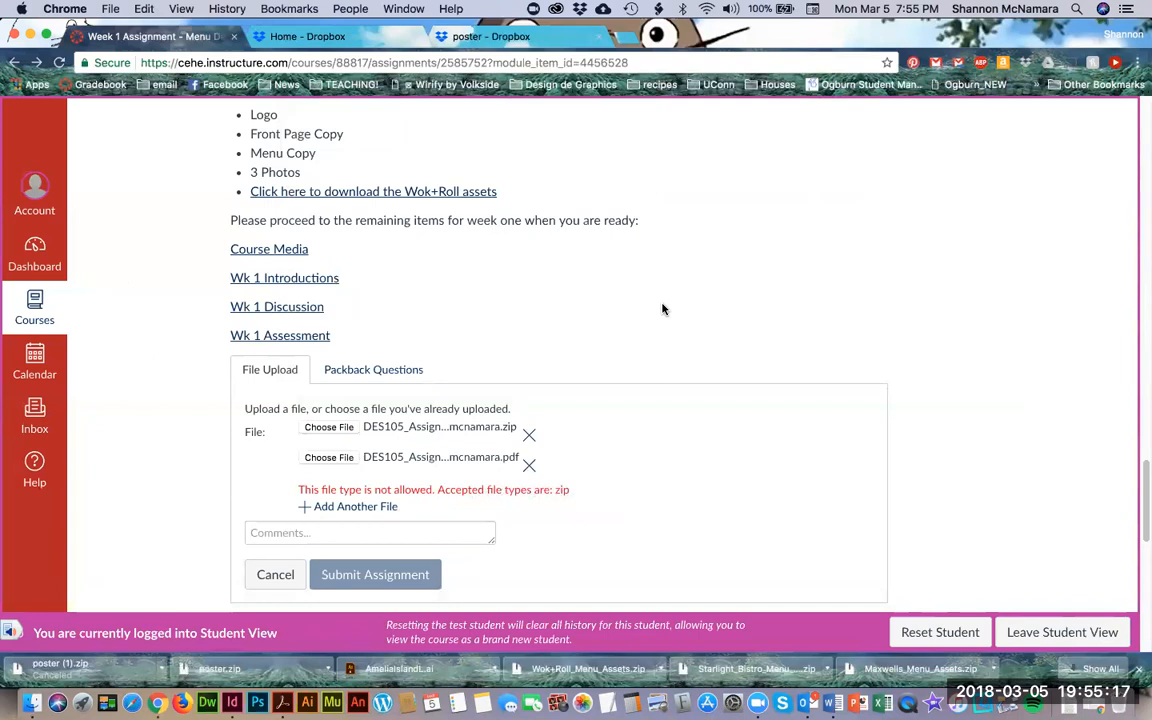
pyautogui.click(276, 575)
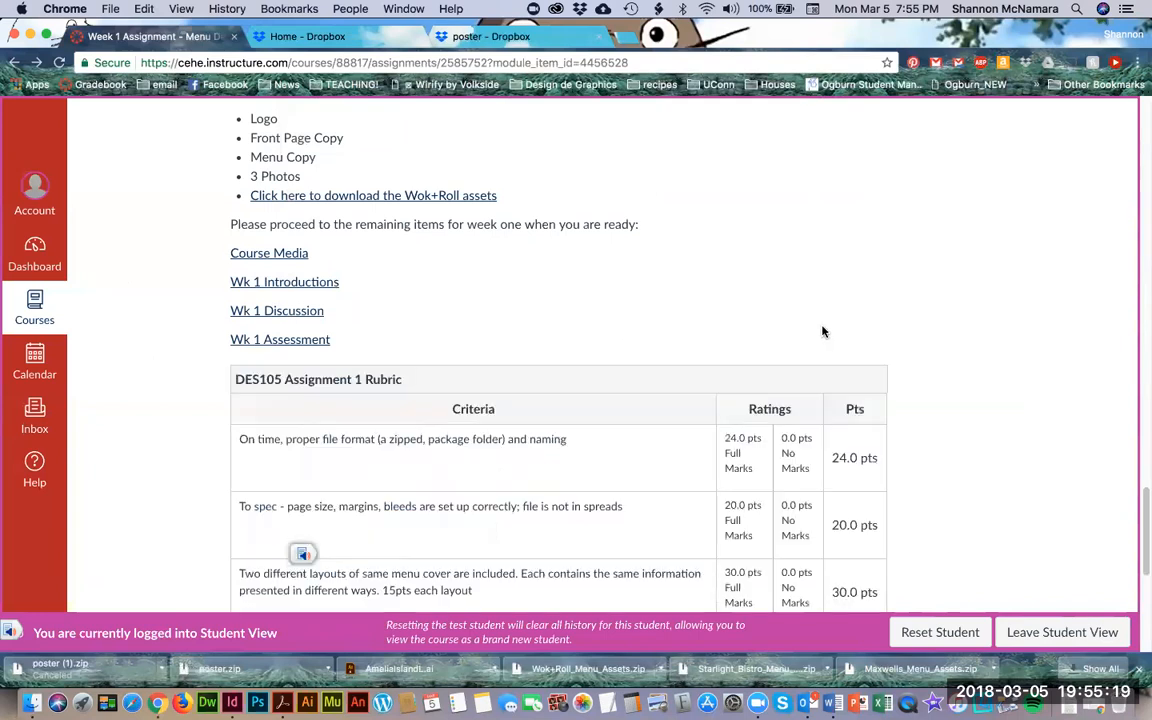
# Examine the DES105 Assignment 1 Rubric, from file format and naming criteria through layouts, images, typography and frames to overall creativity.
pyautogui.scroll(5, 609, 417)
pyautogui.scroll(-4, 612, 417)
pyautogui.scroll(-6, 612, 418)
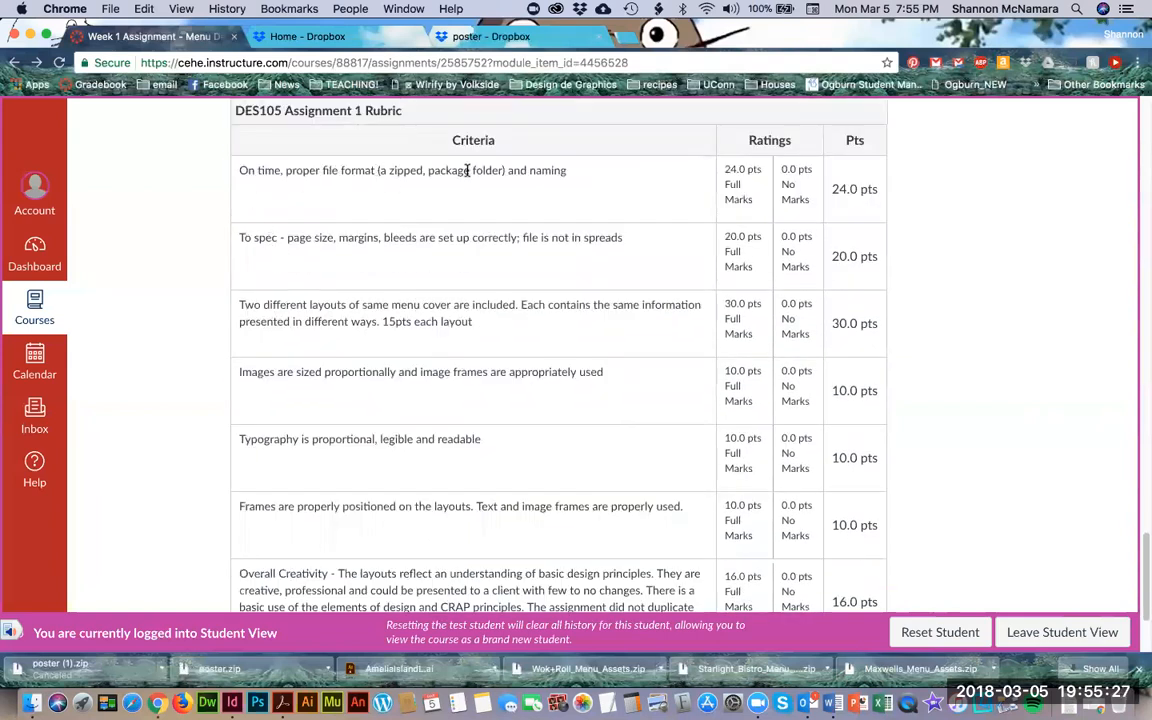
pyautogui.scroll(-1, 431, 186)
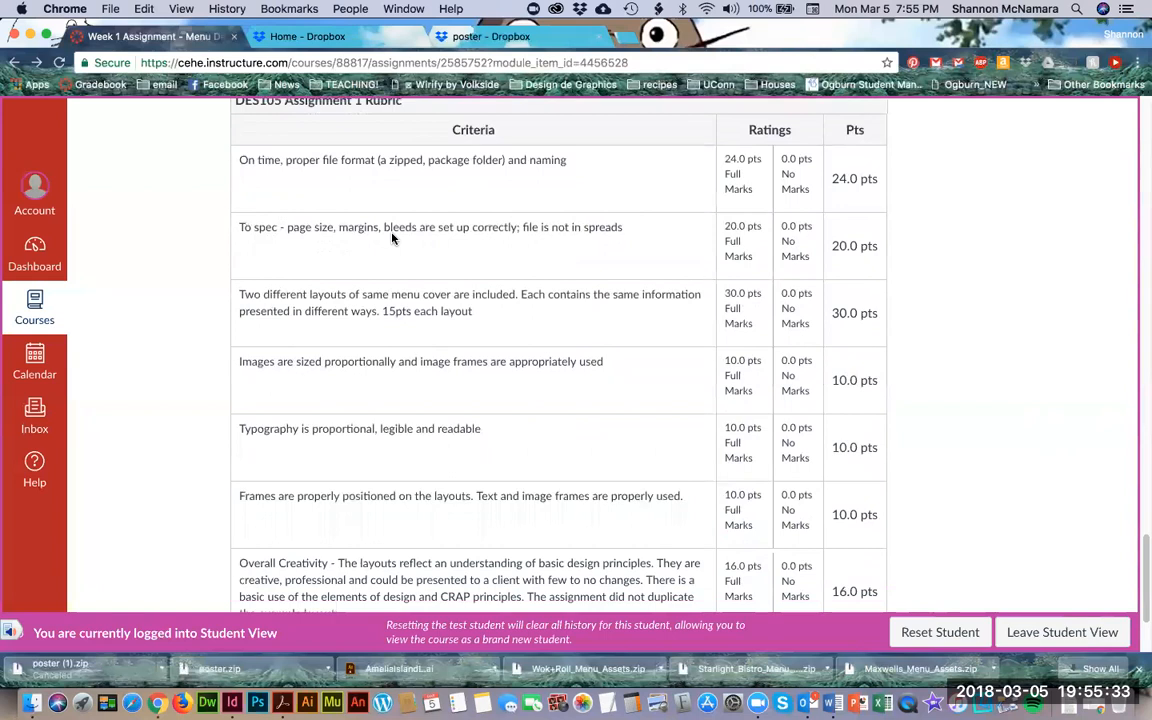
pyautogui.scroll(-1, 601, 228)
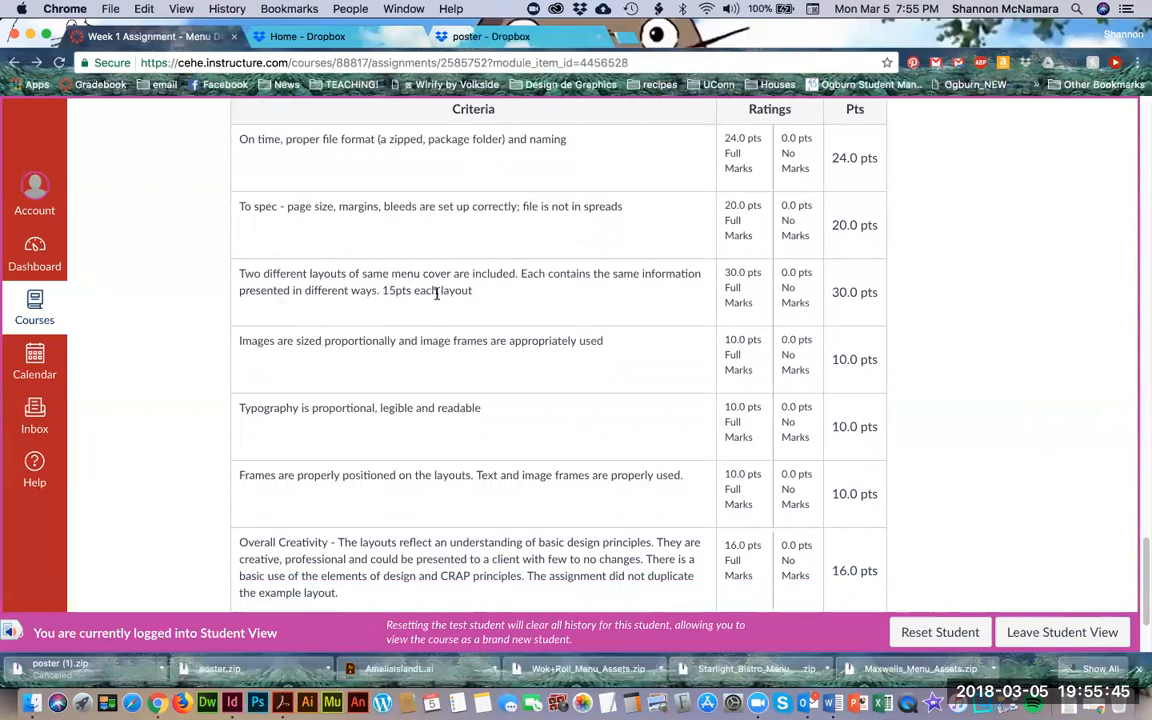
pyautogui.scroll(-1, 473, 300)
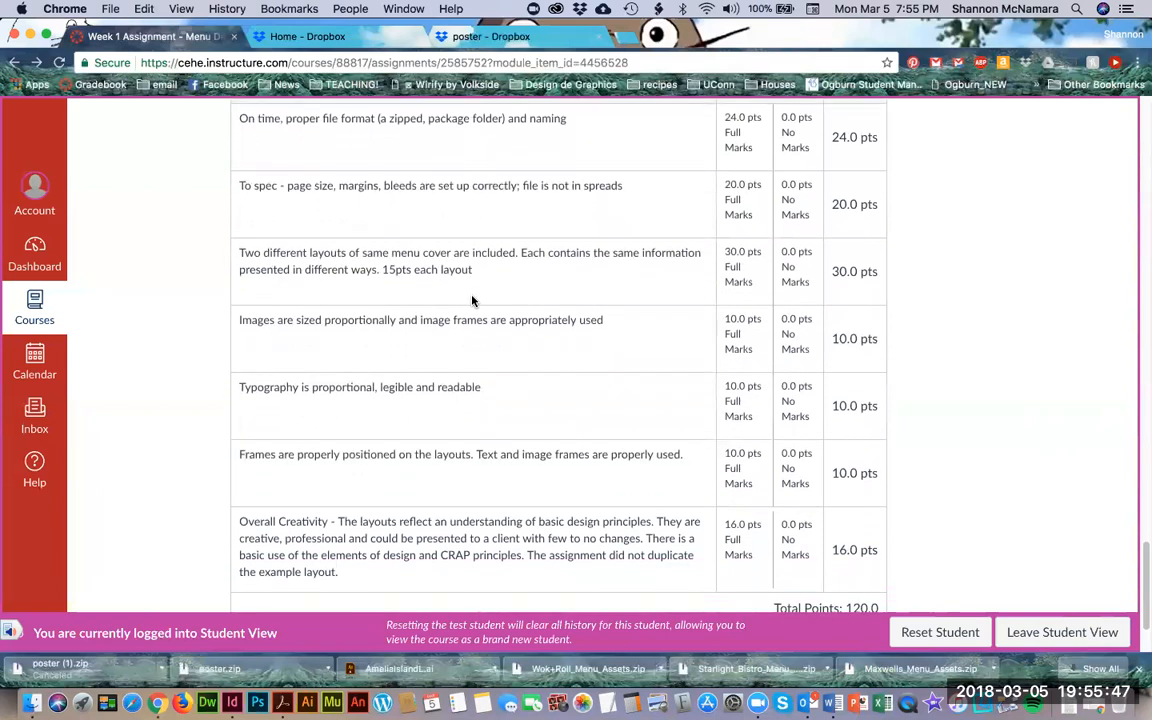
pyautogui.scroll(-1, 445, 310)
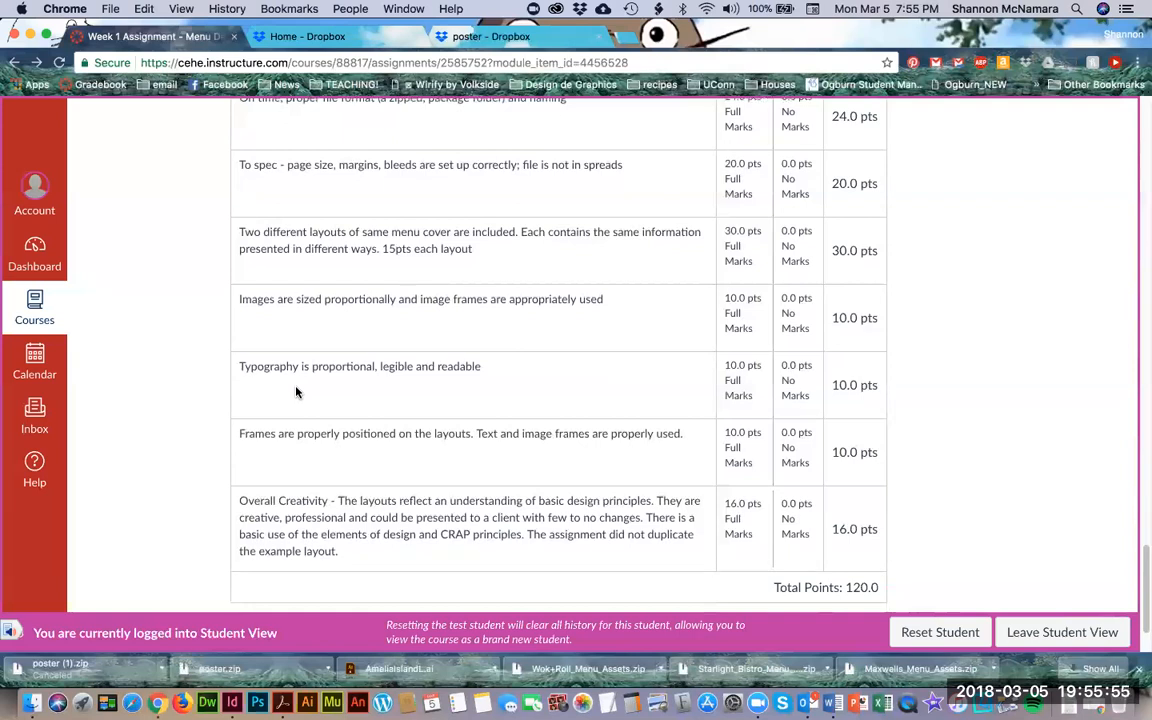
pyautogui.scroll(-1, 296, 392)
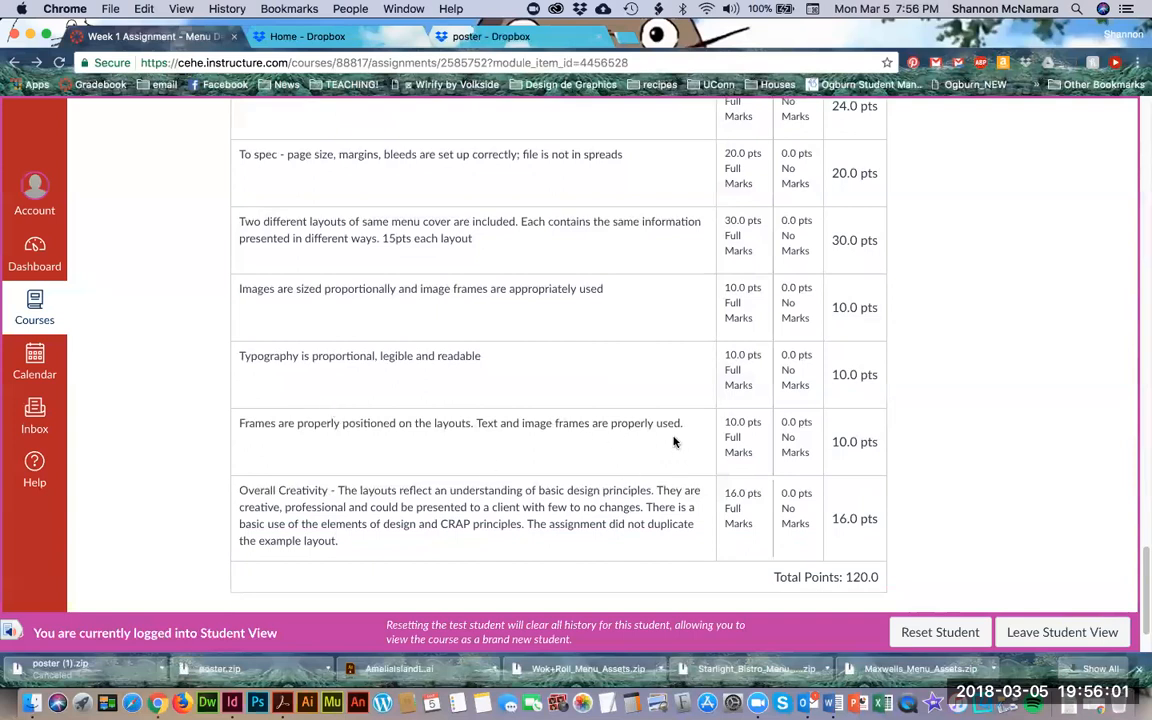
pyautogui.scroll(-2, 669, 430)
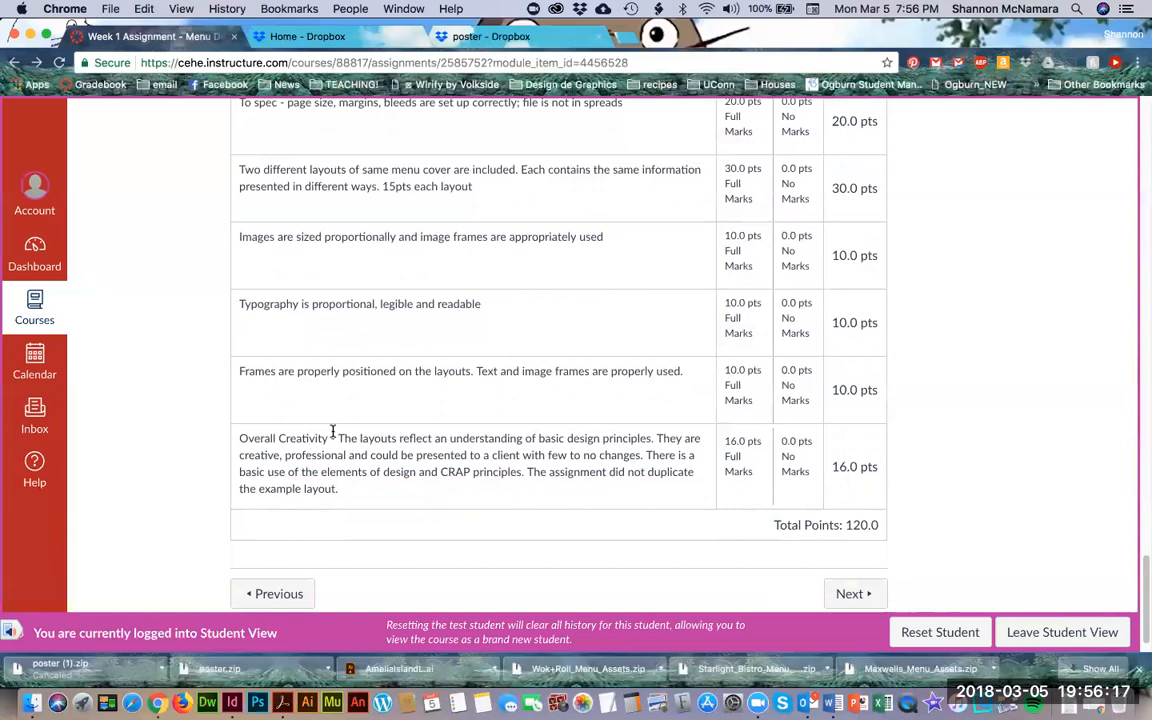
pyautogui.scroll(-1, 333, 431)
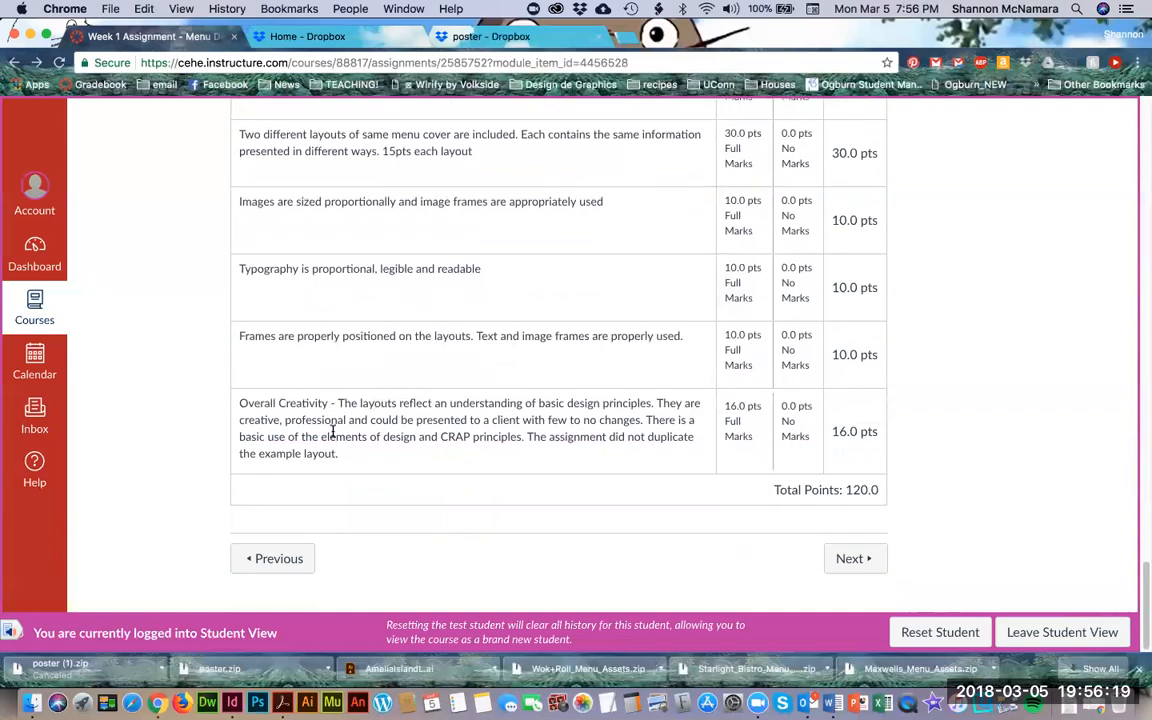
# Go to the next module item, Week 1 Assessment - InDesign Tools and Terms, and read through its instructions.
pyautogui.click(851, 561)
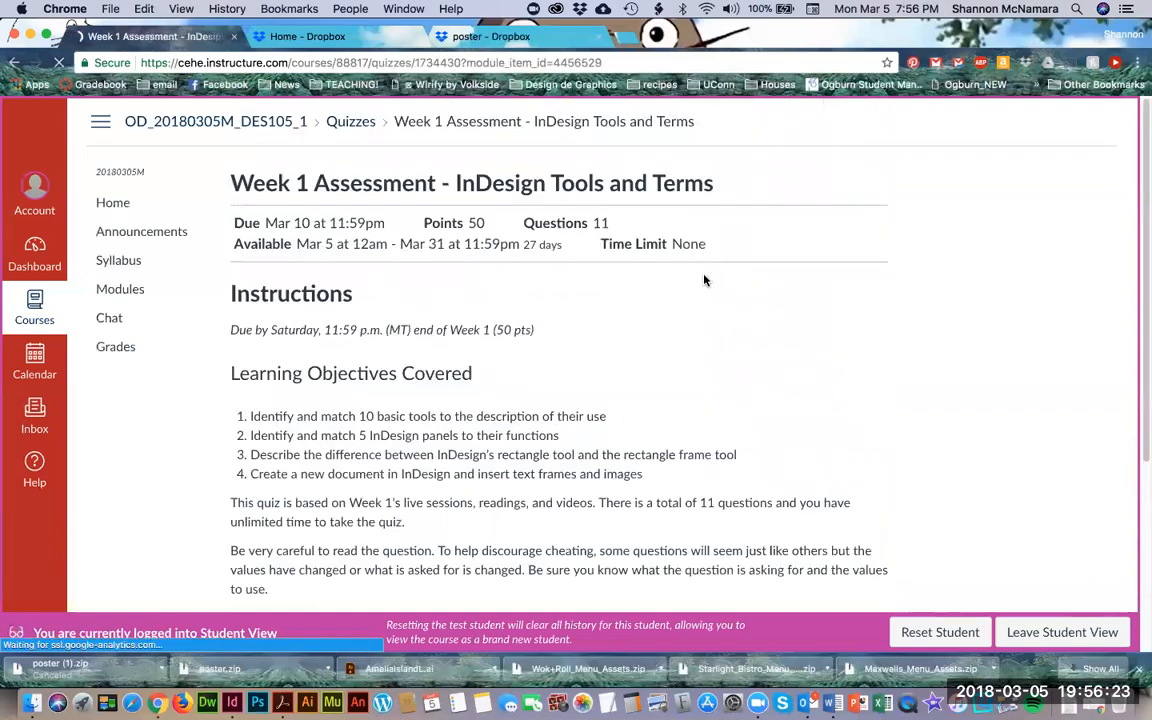
pyautogui.scroll(-1, 622, 424)
pyautogui.scroll(-2, 622, 424)
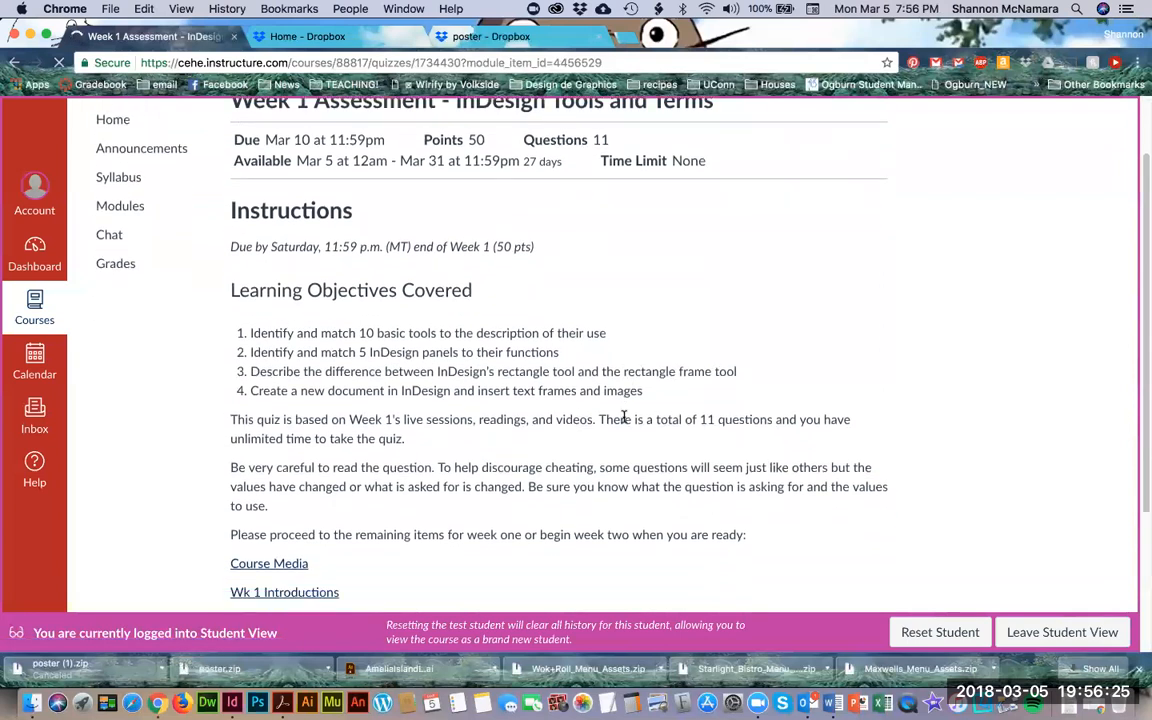
pyautogui.scroll(-5, 623, 417)
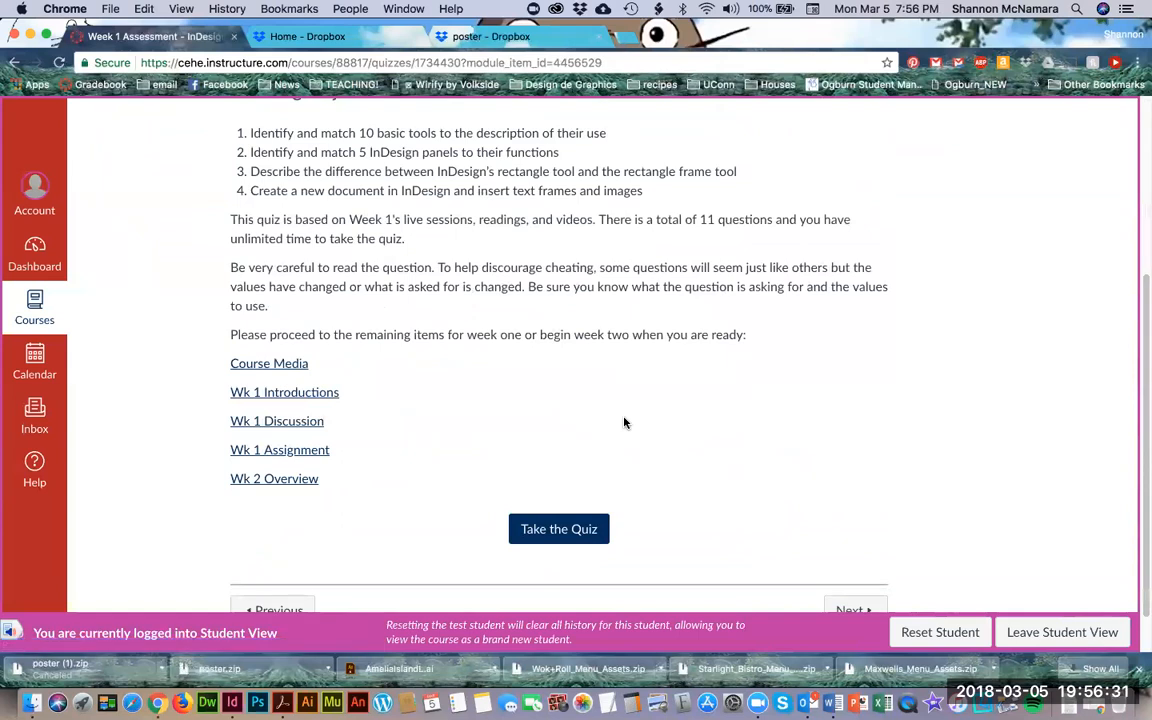
# Switch to the DES 105_Wk1.pptx presentation in Google Slides and display the closing Questions? slide, number 41.
pyautogui.press('super+grave')
pyautogui.scroll(-3, 105, 527)
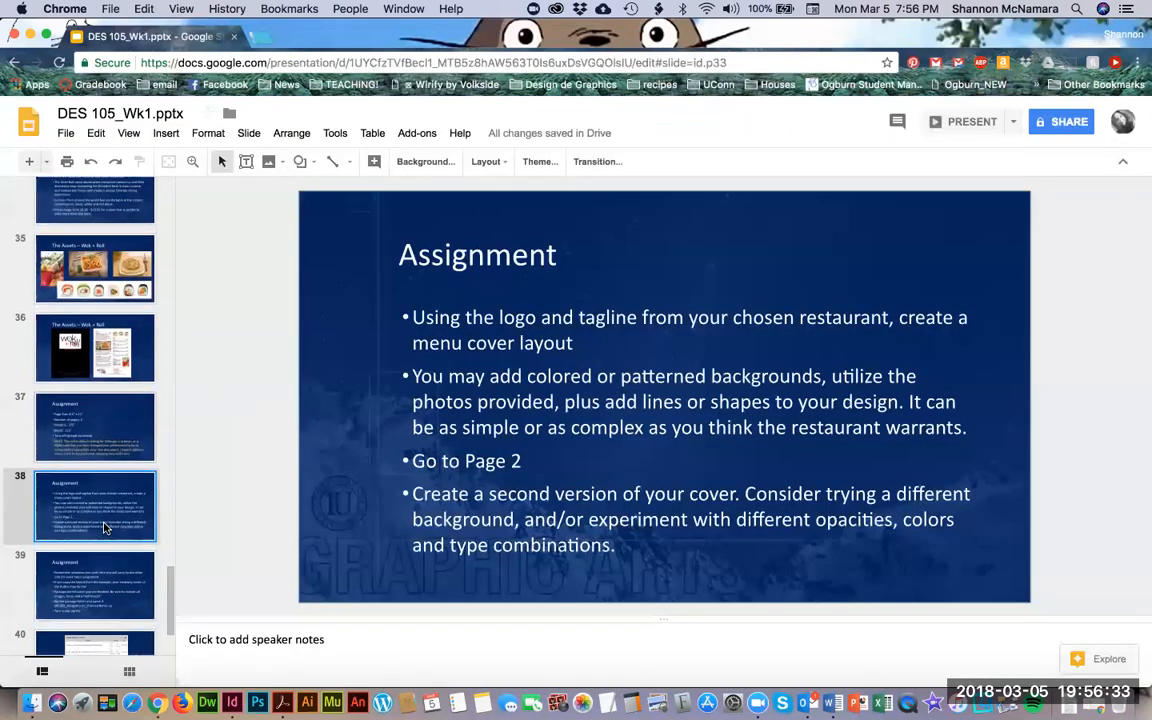
pyautogui.scroll(-3, 105, 527)
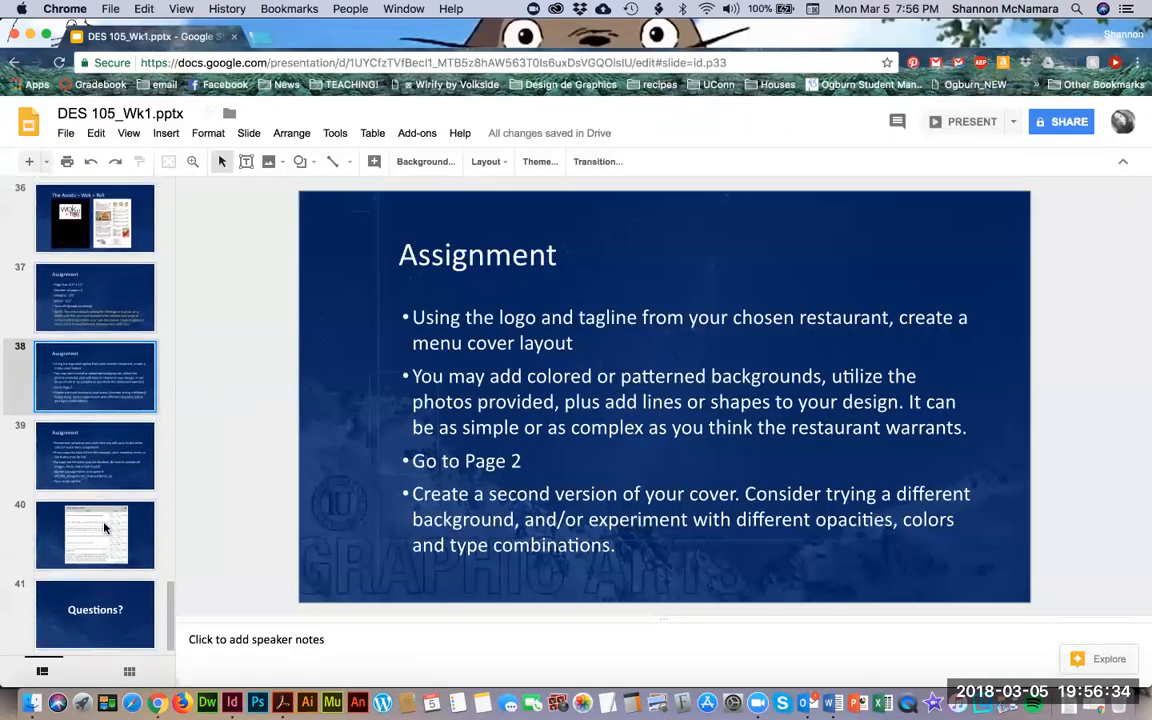
pyautogui.click(98, 601)
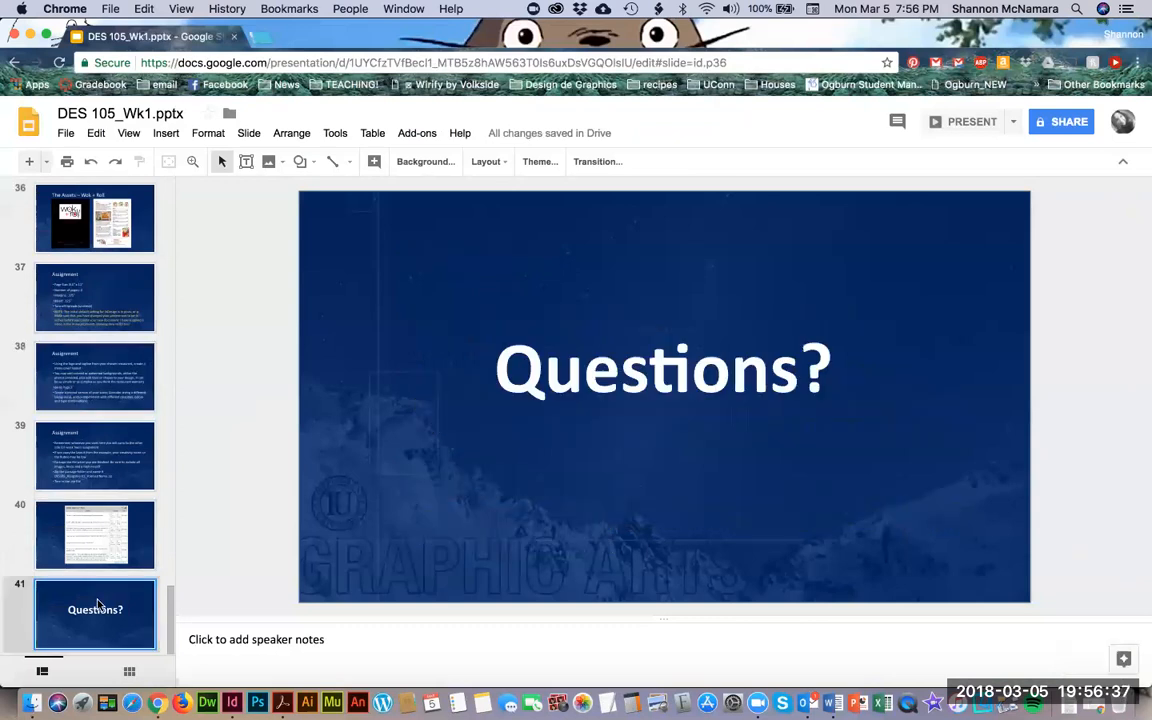